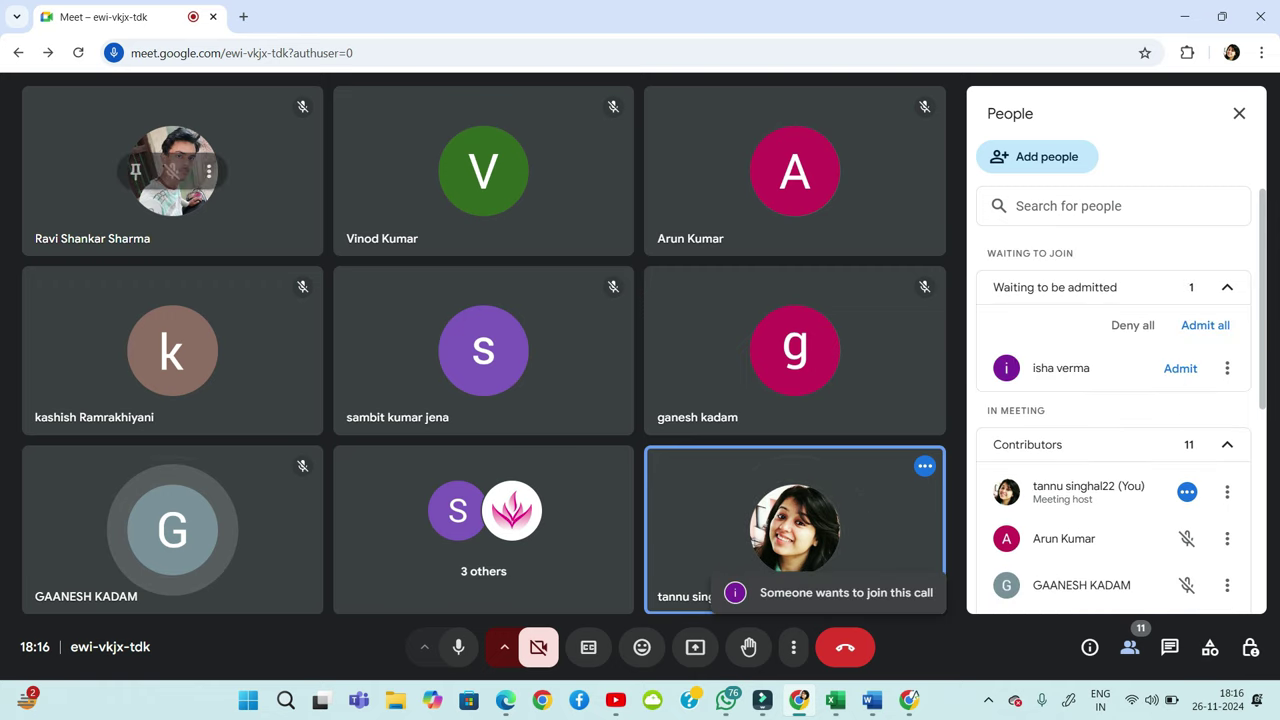
# Step: Admit the waiting participant so the Meet call lists 12 contributors
pyautogui.click(1205, 325)
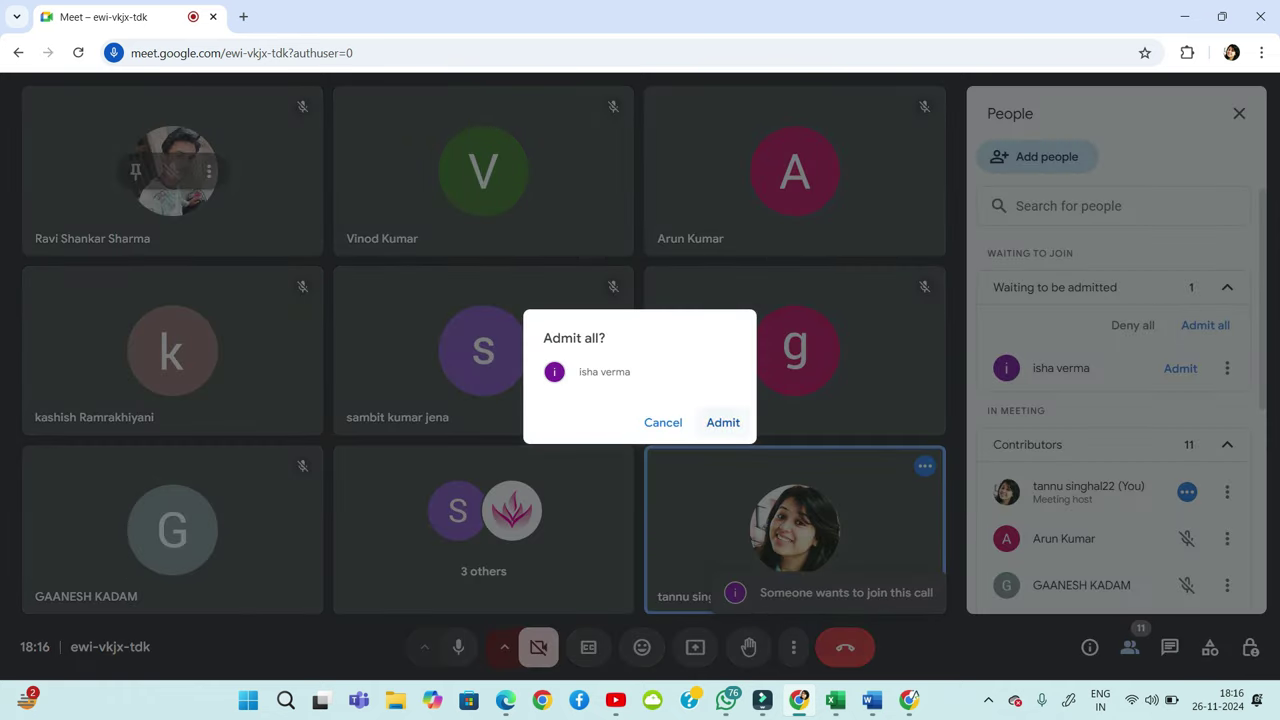
pyautogui.click(723, 422)
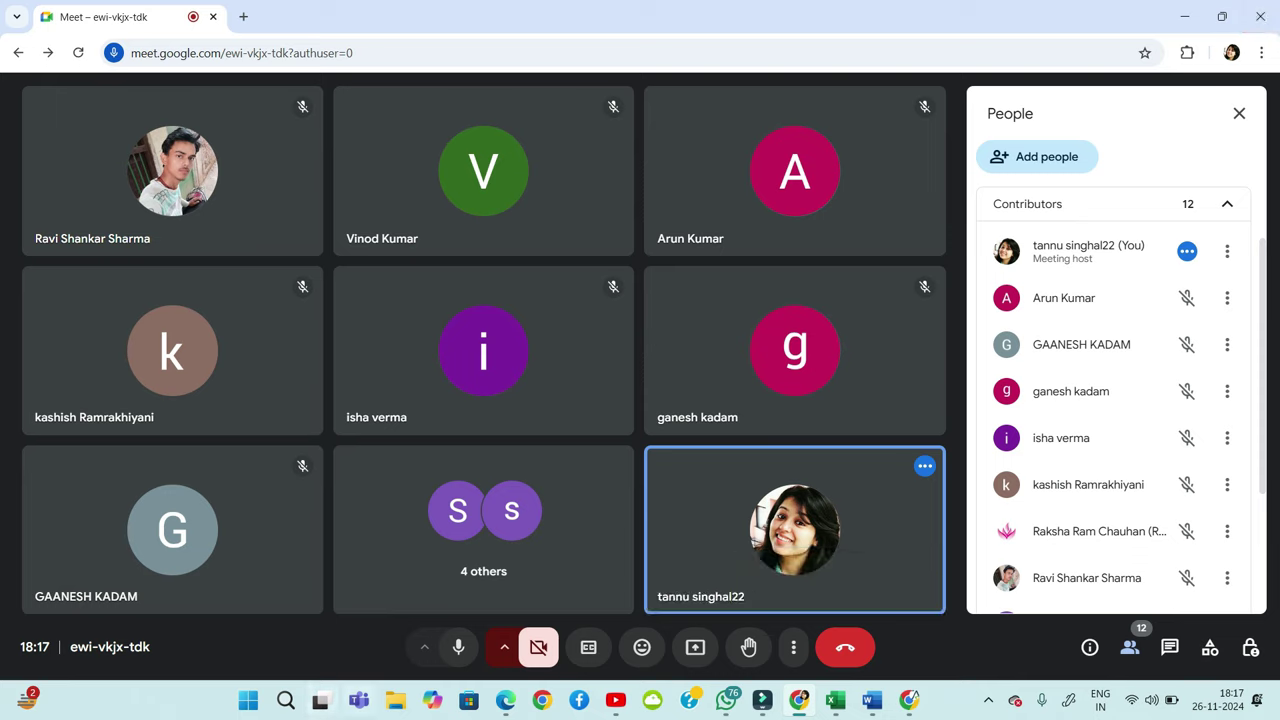
pyautogui.scroll(-2, 1115, 400)
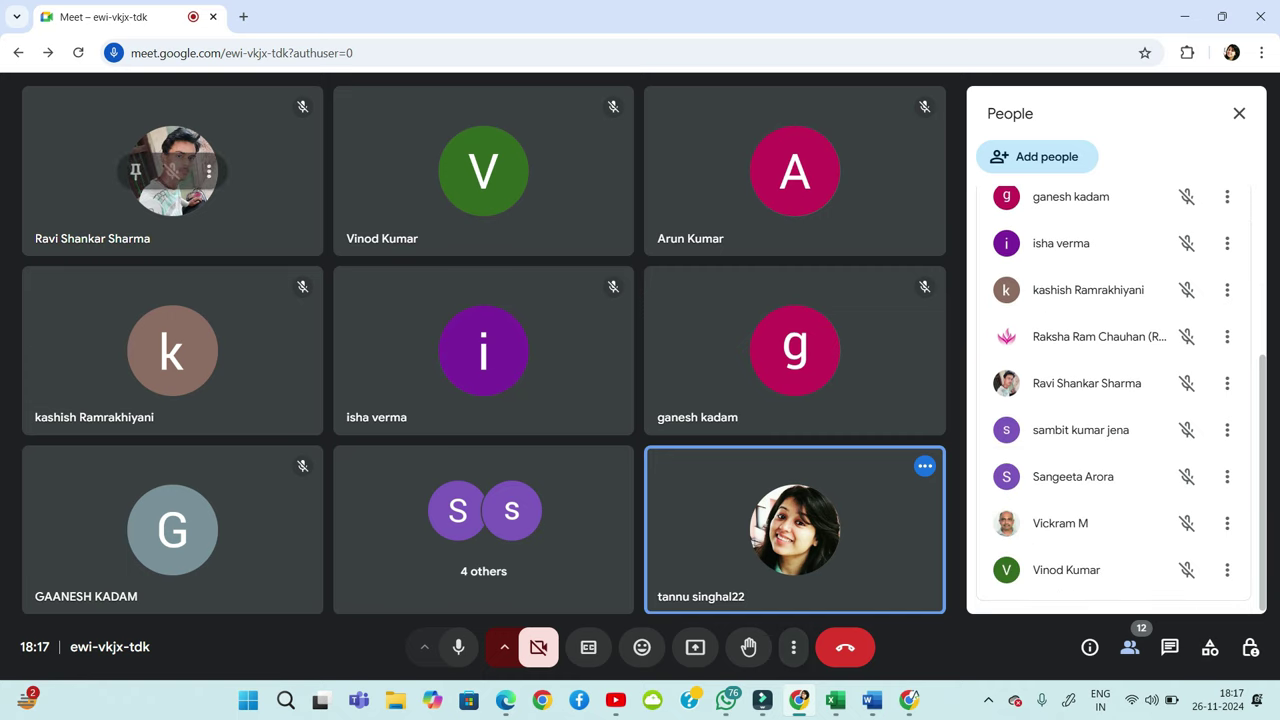
pyautogui.scroll(3, 1115, 400)
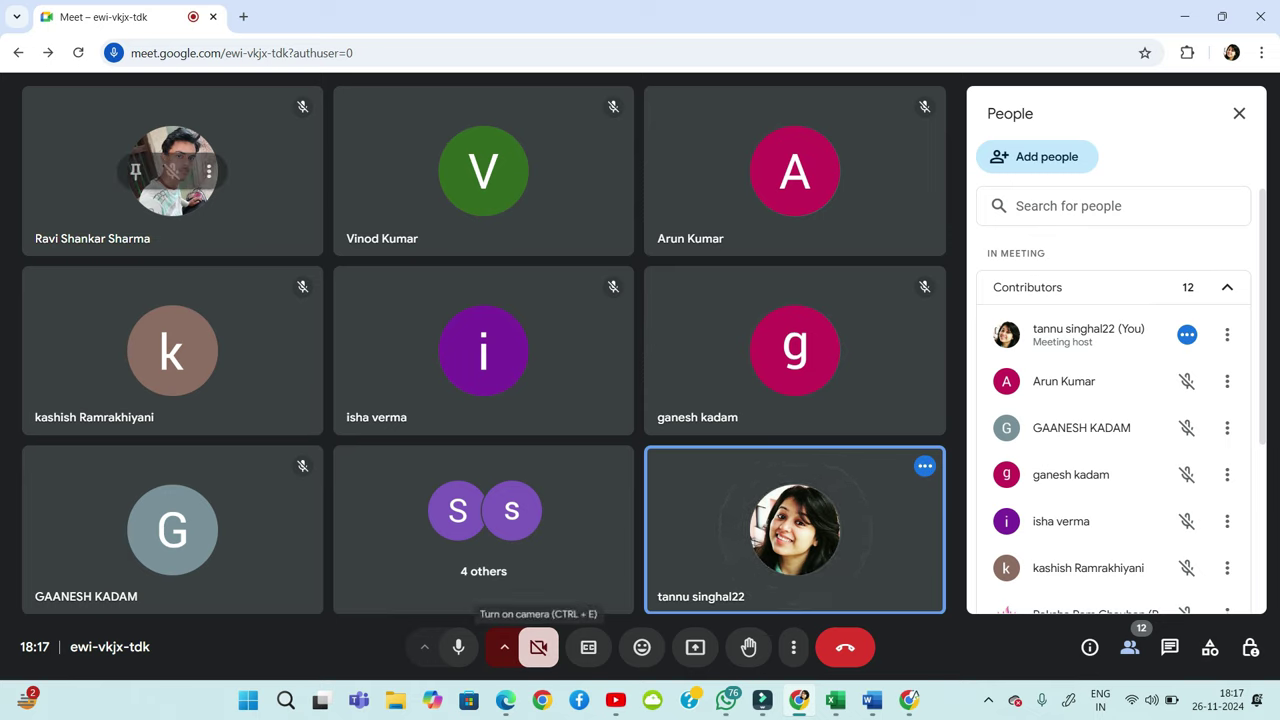
# Step: Turn on the host's camera so her live video fills her tile
pyautogui.click(538, 647)
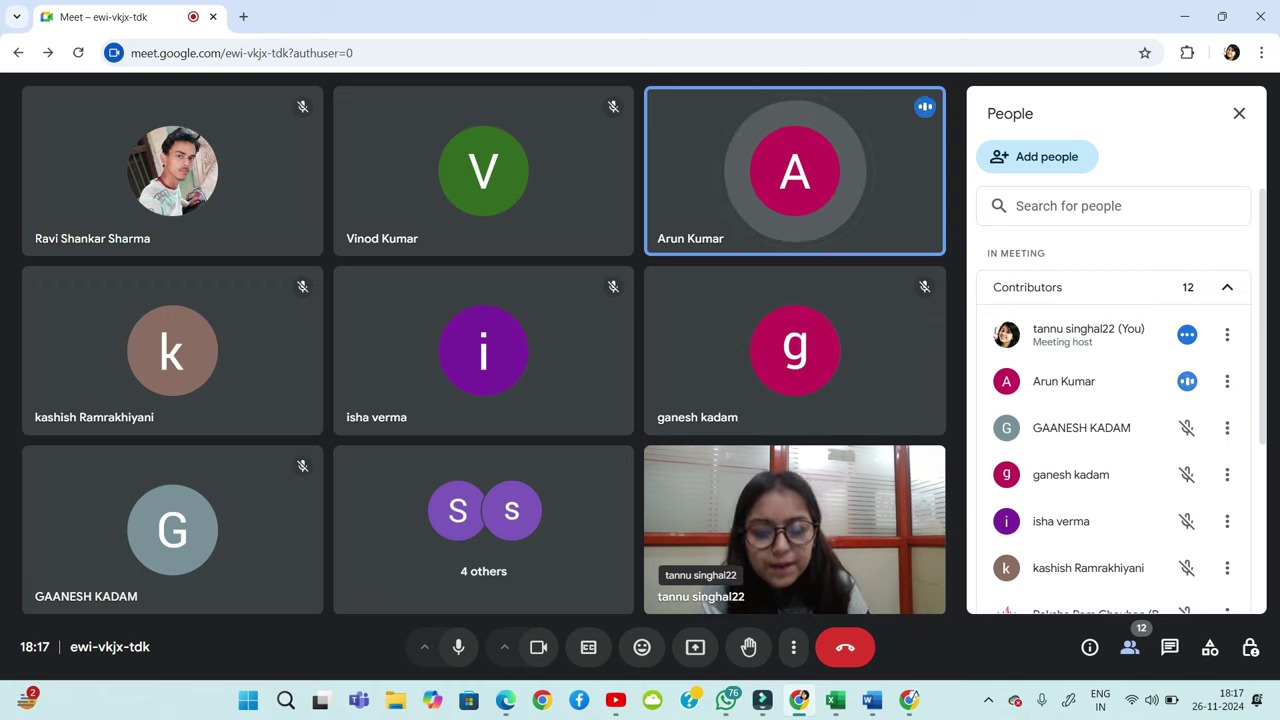
pyautogui.moveTo(172, 170)
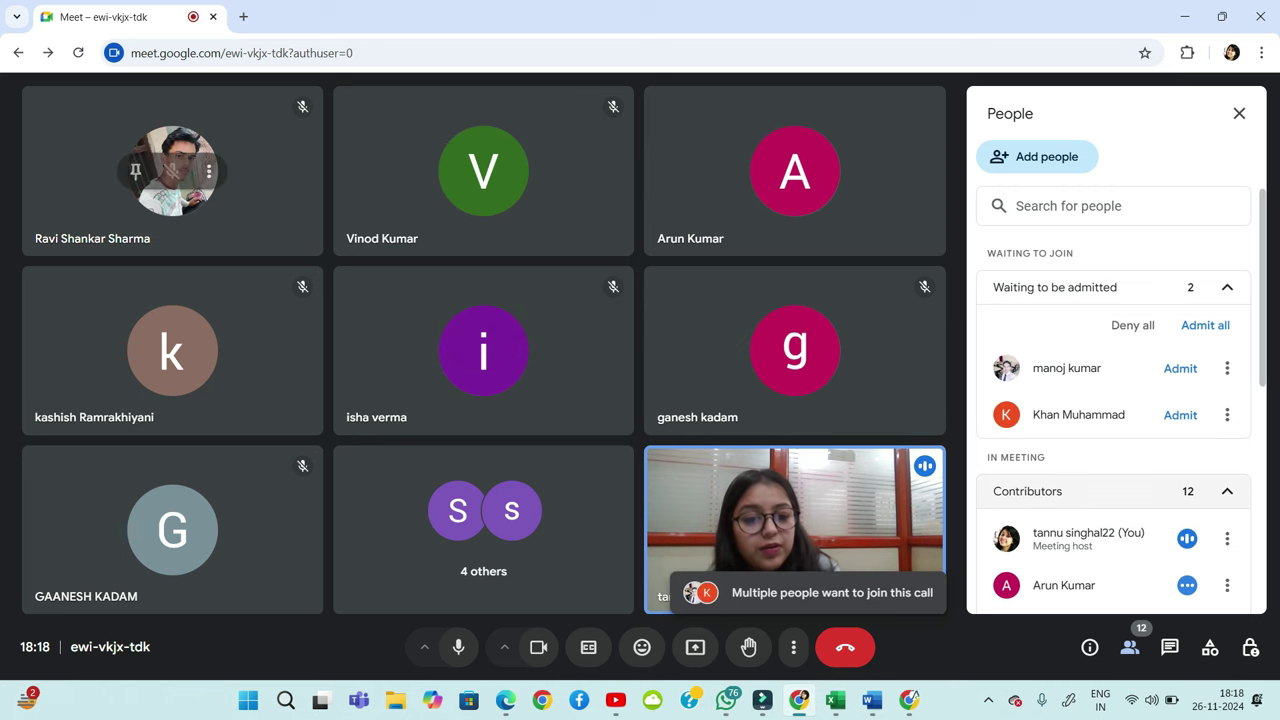
# Step: Admit both waiting people, bringing the call to 13 contributors
pyautogui.click(1205, 325)
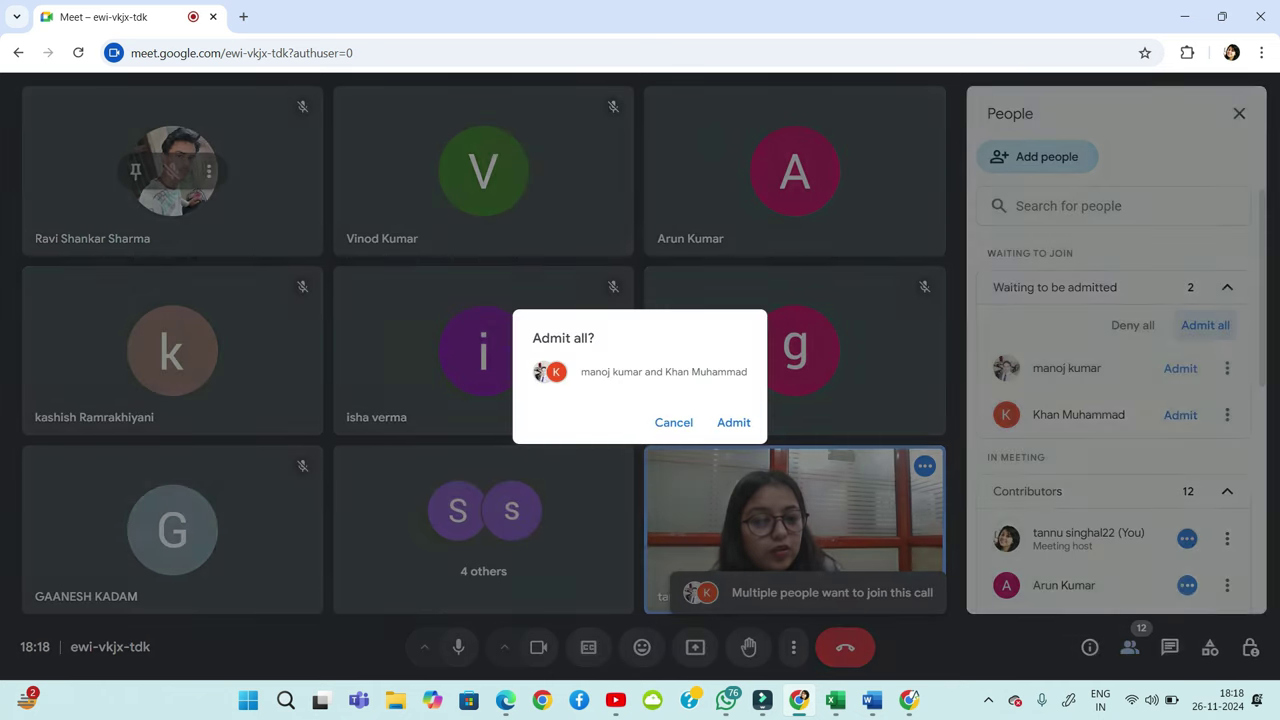
pyautogui.click(733, 422)
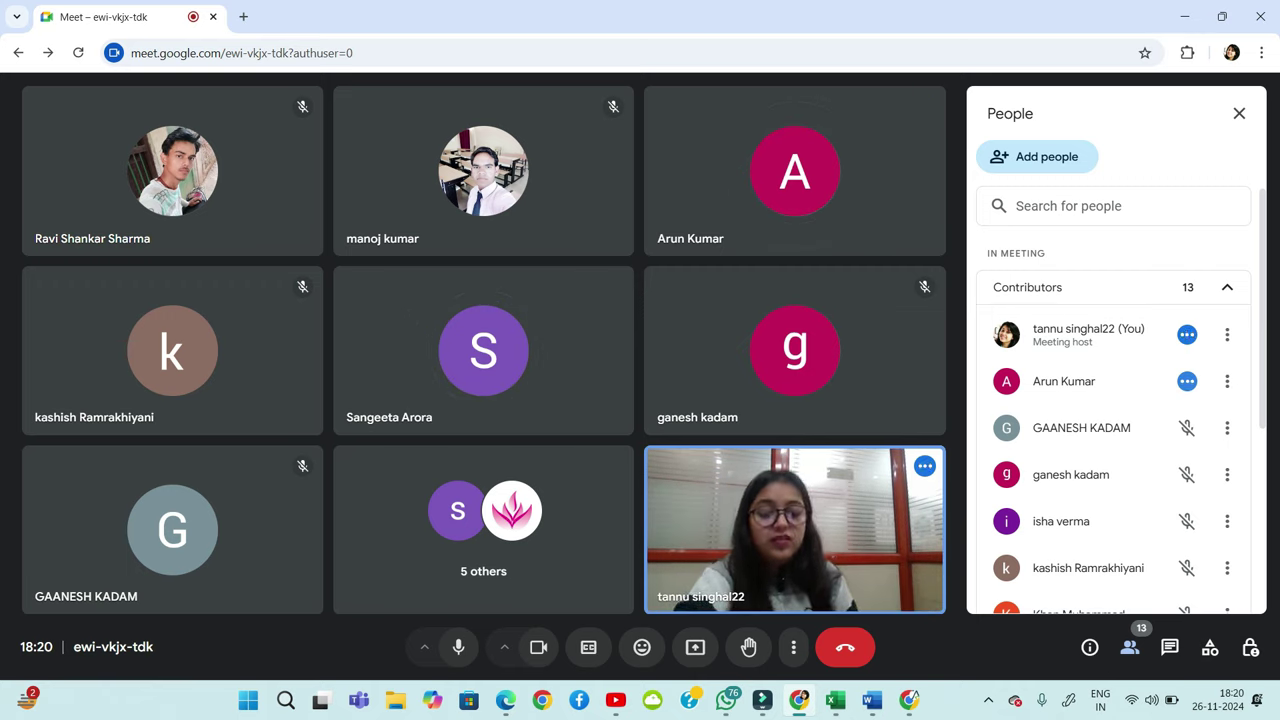
pyautogui.moveTo(172, 170)
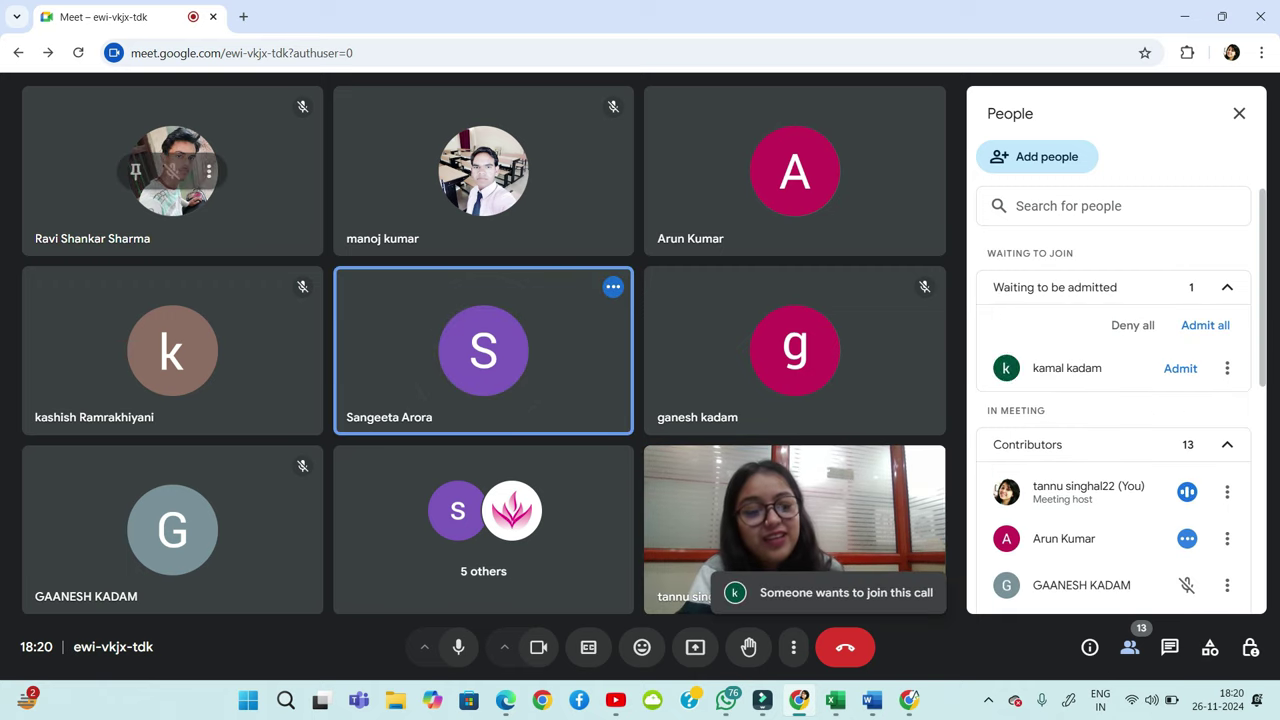
# Step: Admit the one remaining waiting person, raising the count to 14 contributors
pyautogui.click(1205, 325)
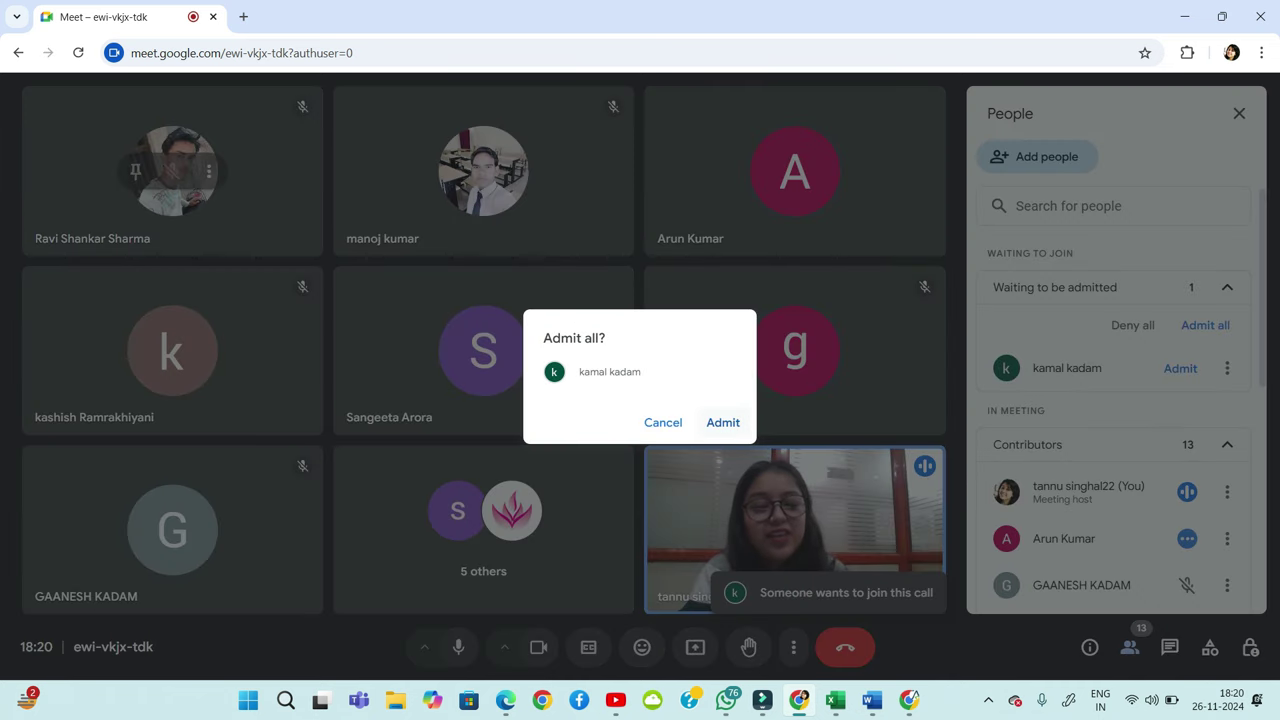
pyautogui.click(723, 422)
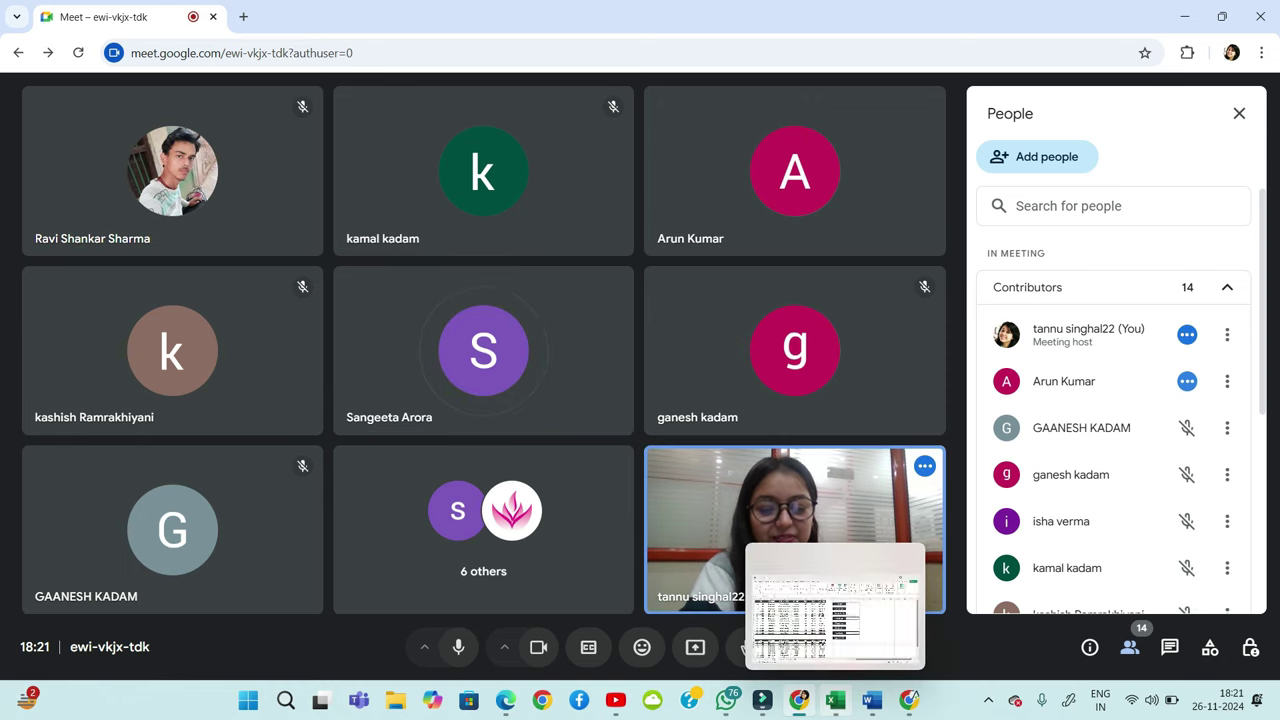
# Step: Review the 13-row sales table on Excel's filters sheet from cell A1, then return to Meet
pyautogui.click(835, 700)
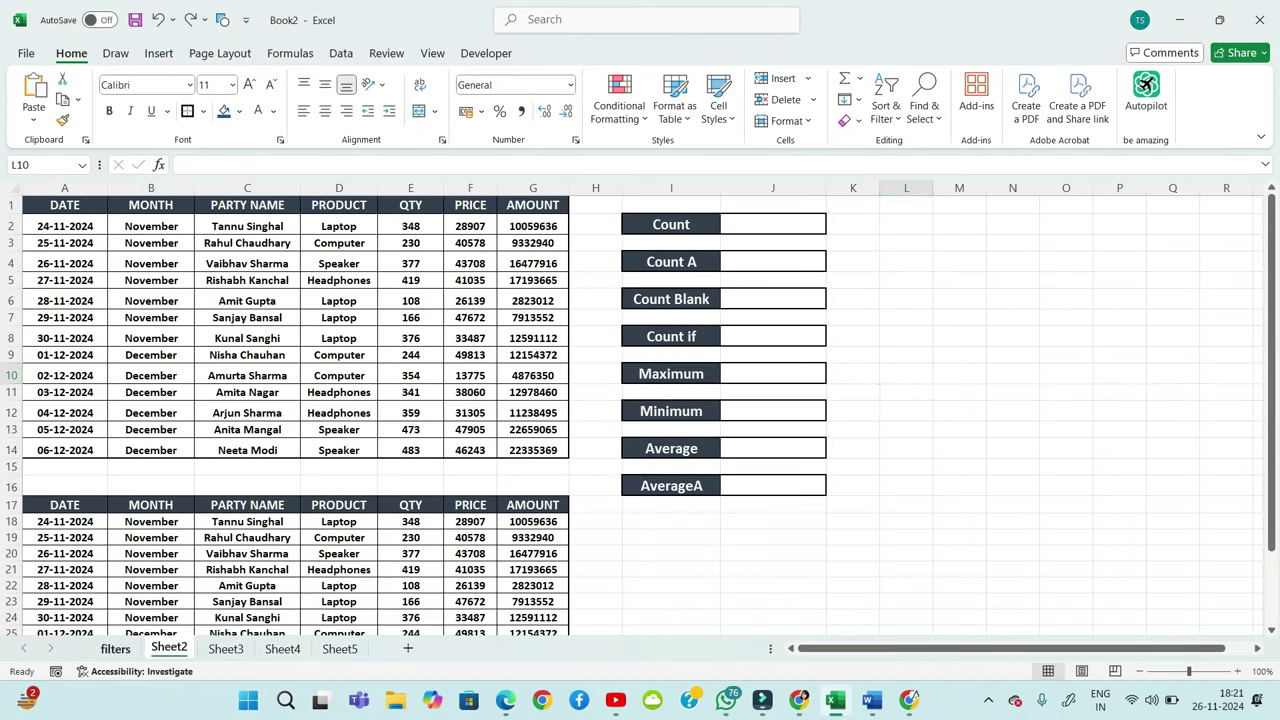
pyautogui.hotkey('ctrl', 'pageup')
pyautogui.click(837, 504)
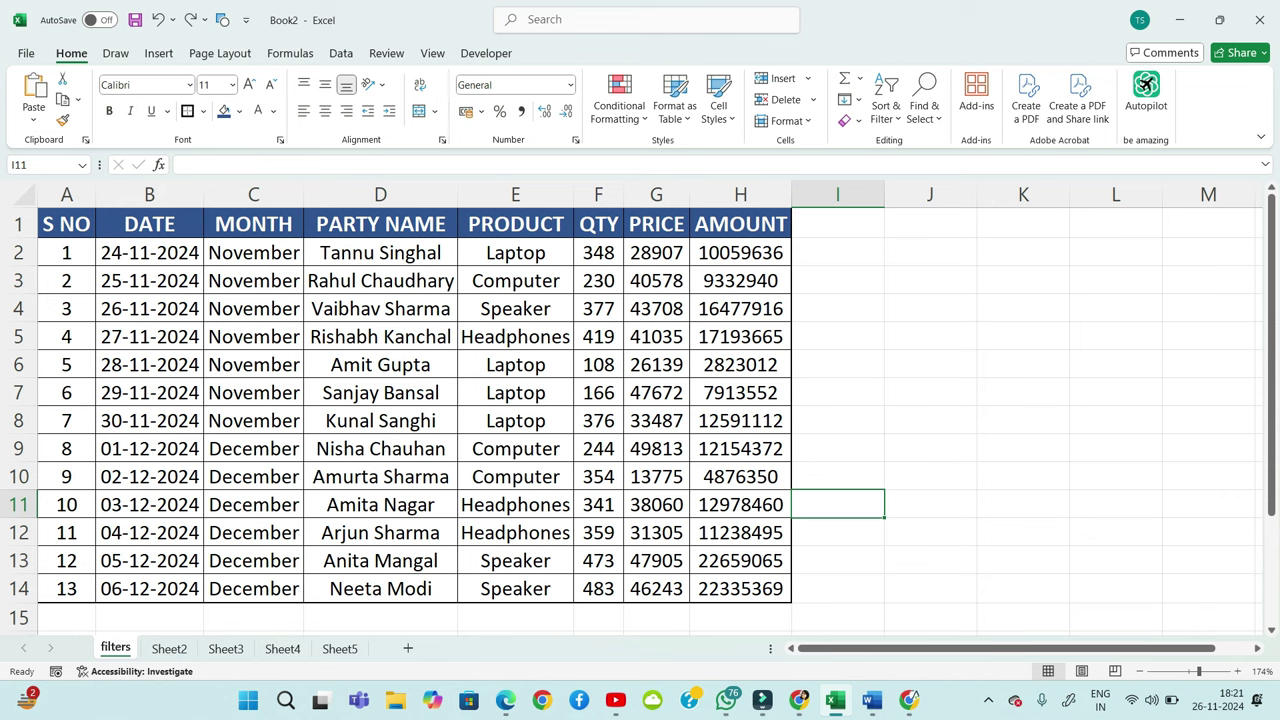
pyautogui.click(66, 224)
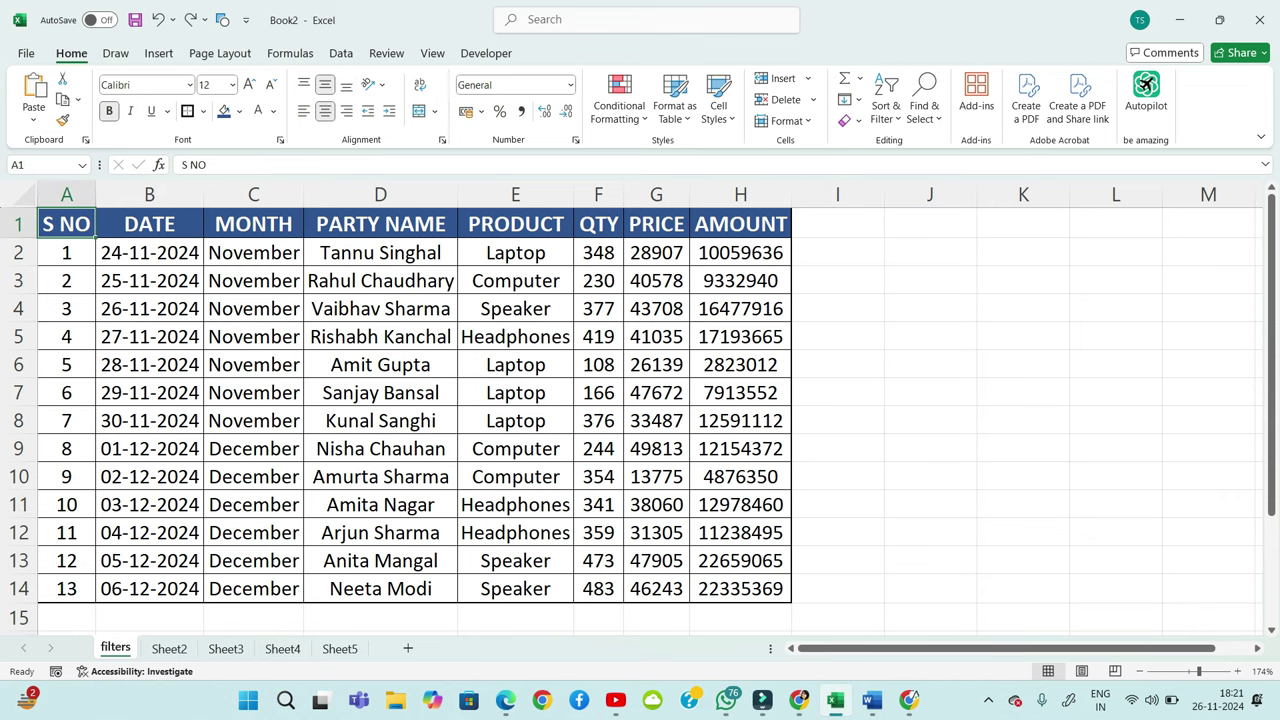
pyautogui.hotkey('alt', 'Tab')
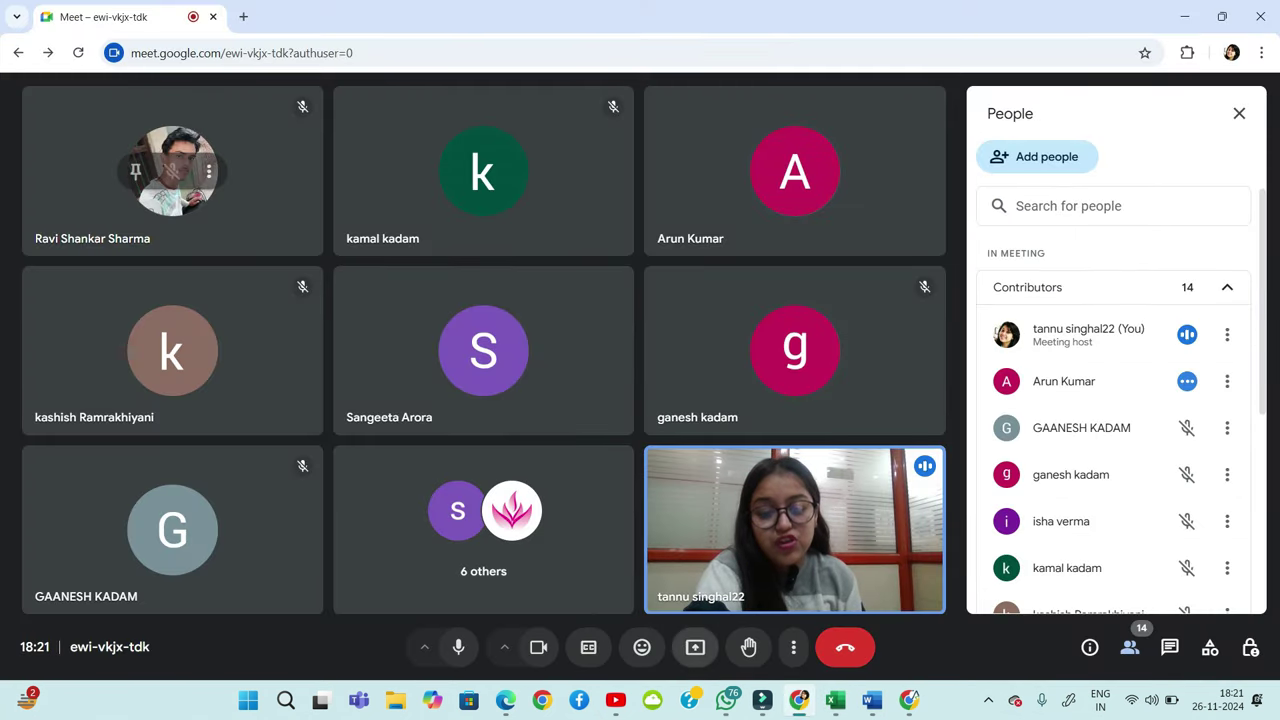
# Step: Present the entire screen to the Meet call, adding it as a 15th contributor
pyautogui.click(695, 647)
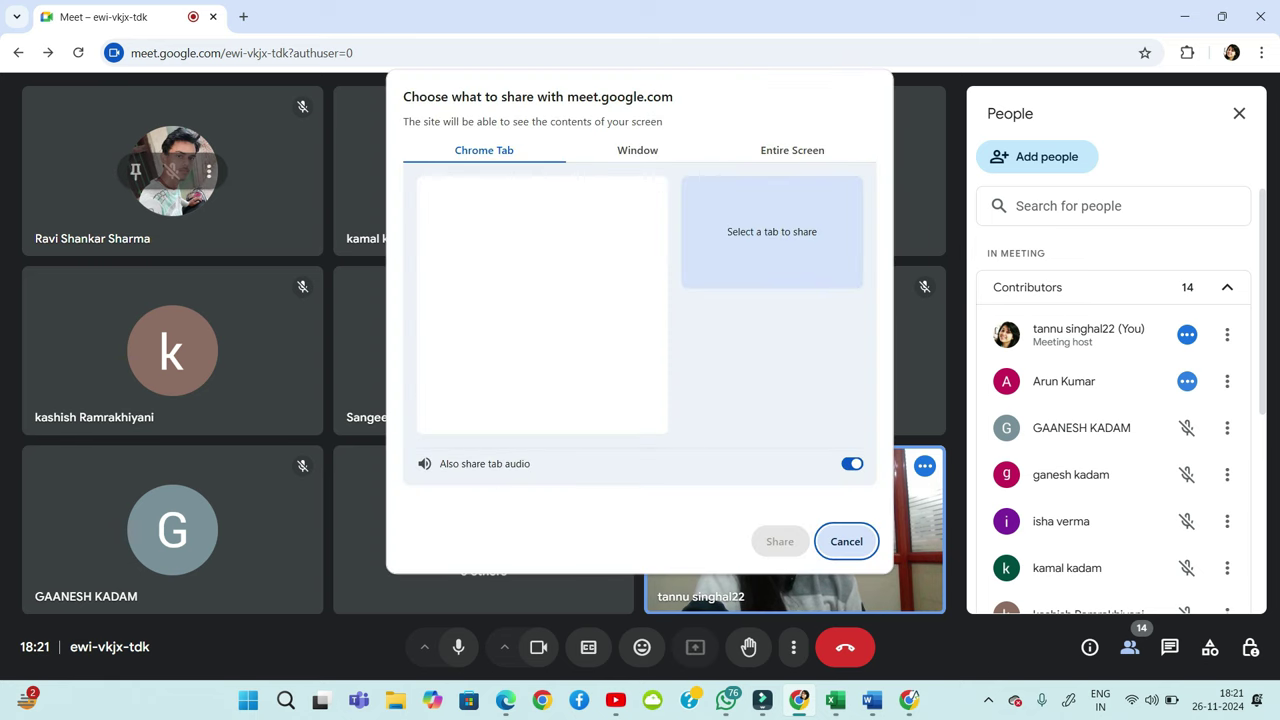
pyautogui.click(792, 150)
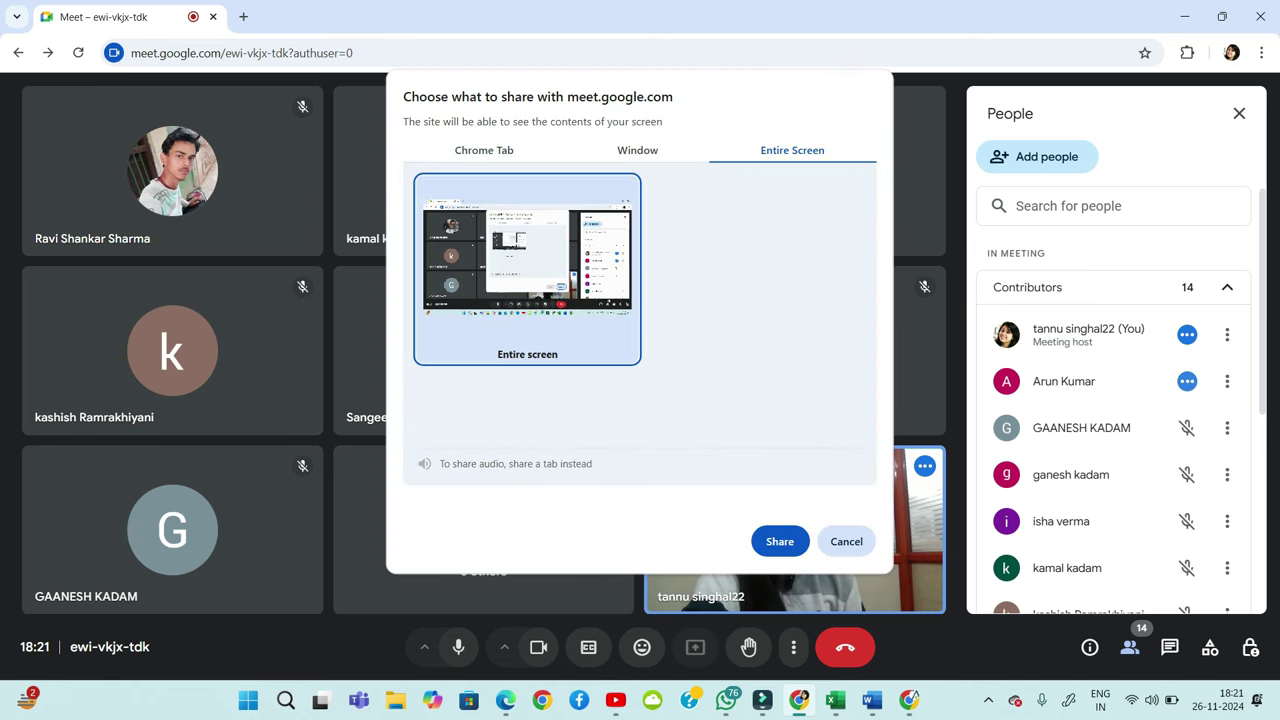
pyautogui.click(780, 541)
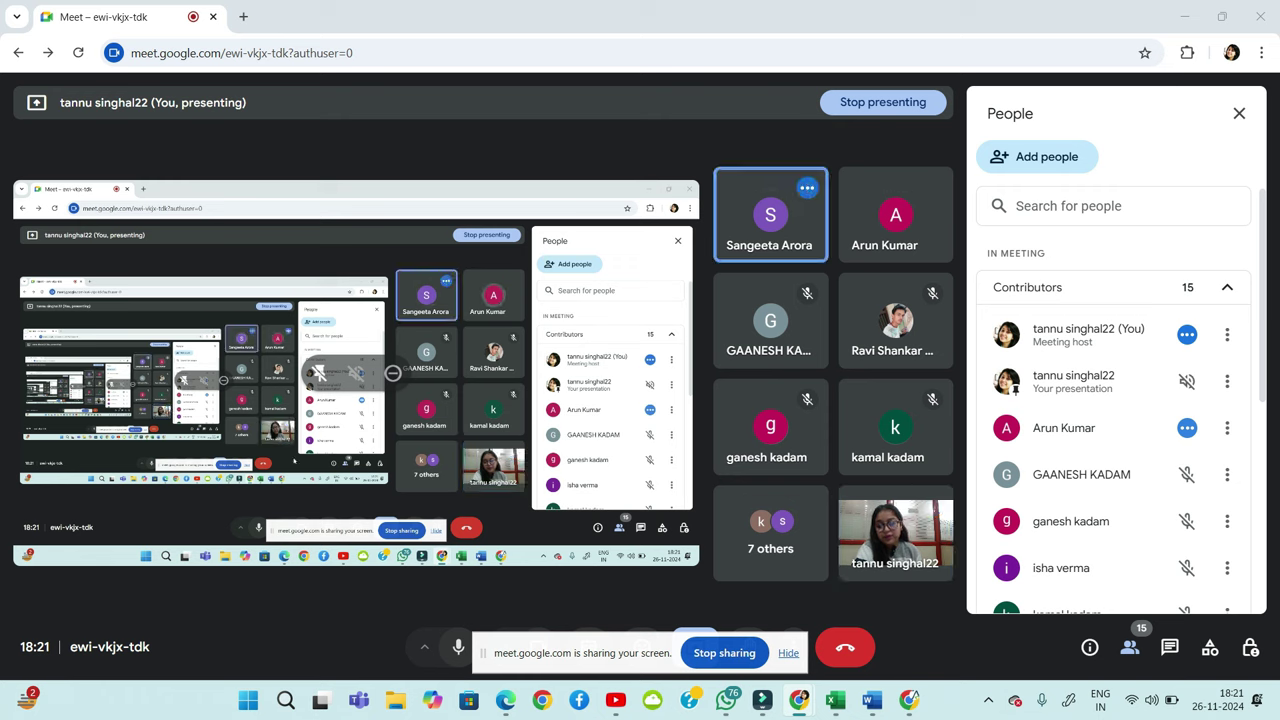
pyautogui.moveTo(835, 700)
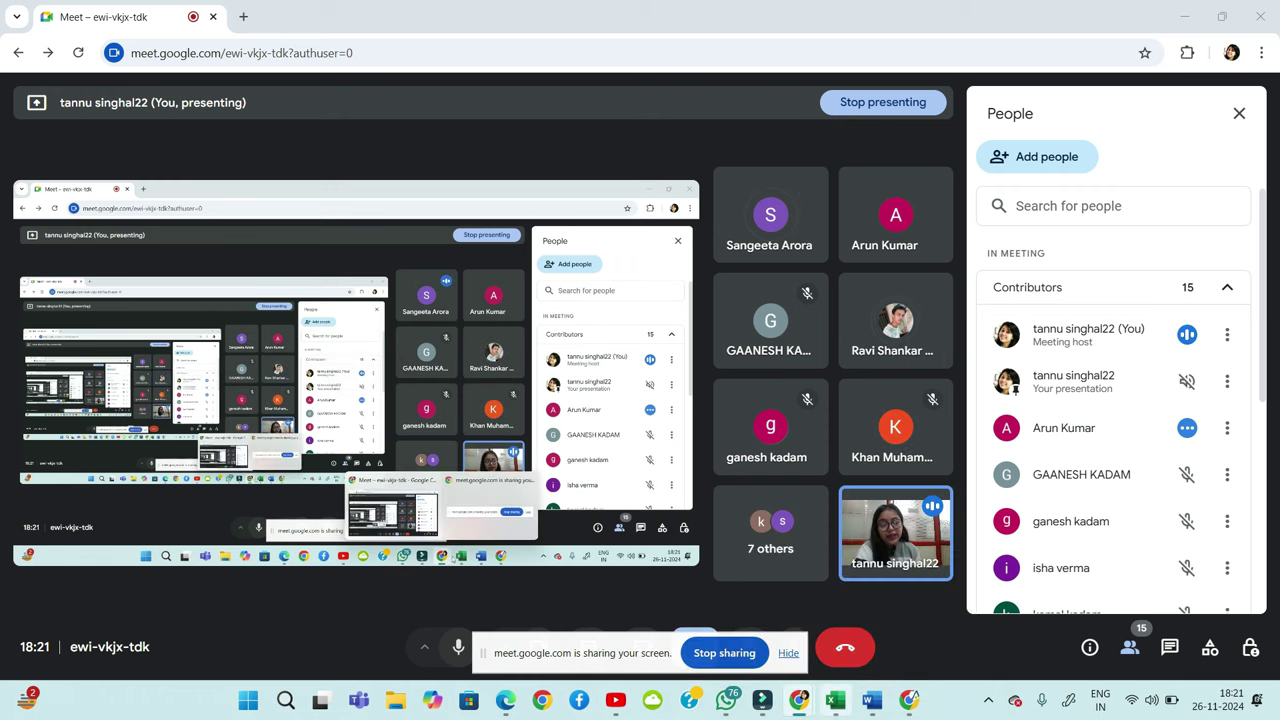
# Step: In Excel, select cells J7, J6, K4 and A1, then return to the Meet window
pyautogui.click(835, 700)
pyautogui.click(930, 392)
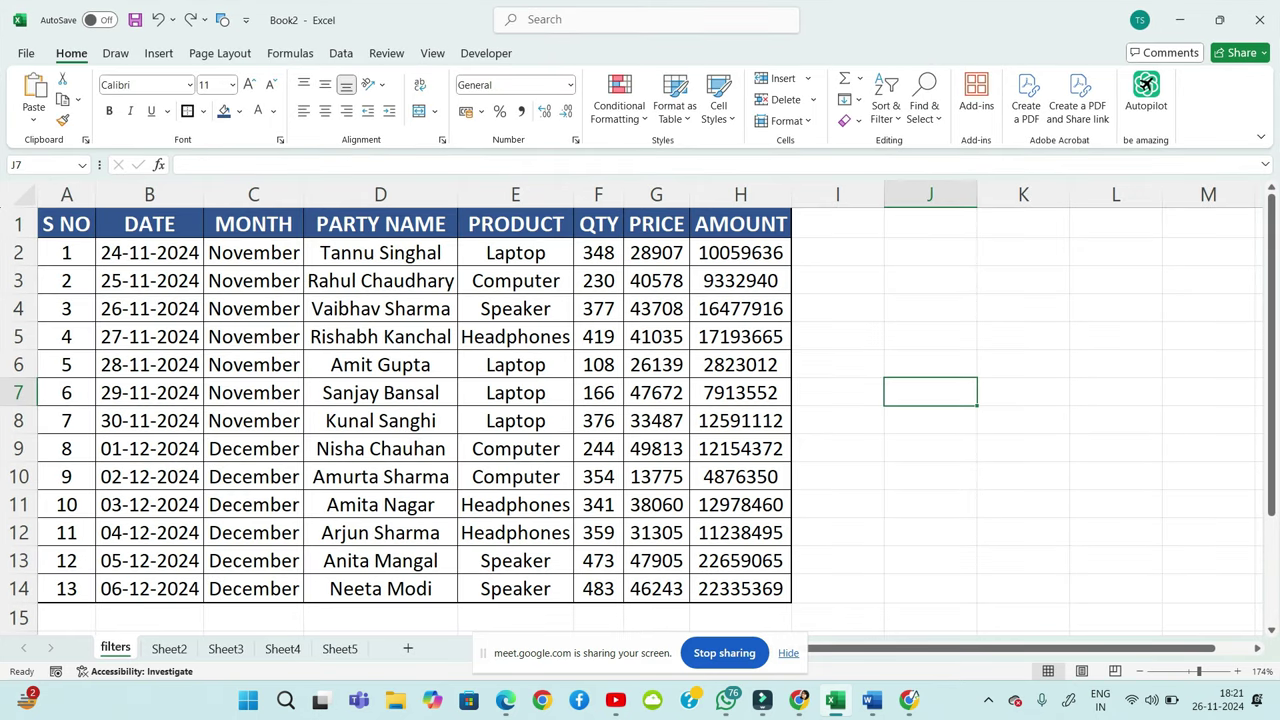
pyautogui.click(66, 224)
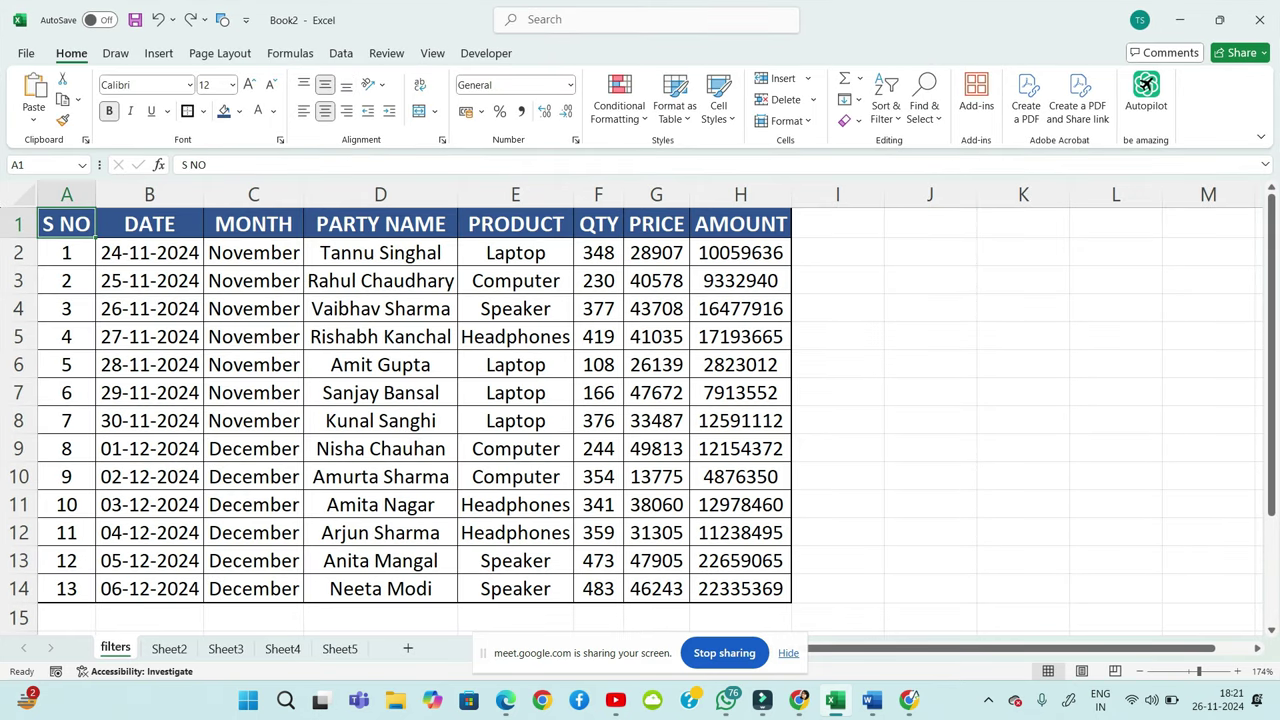
pyautogui.click(930, 364)
pyautogui.click(66, 224)
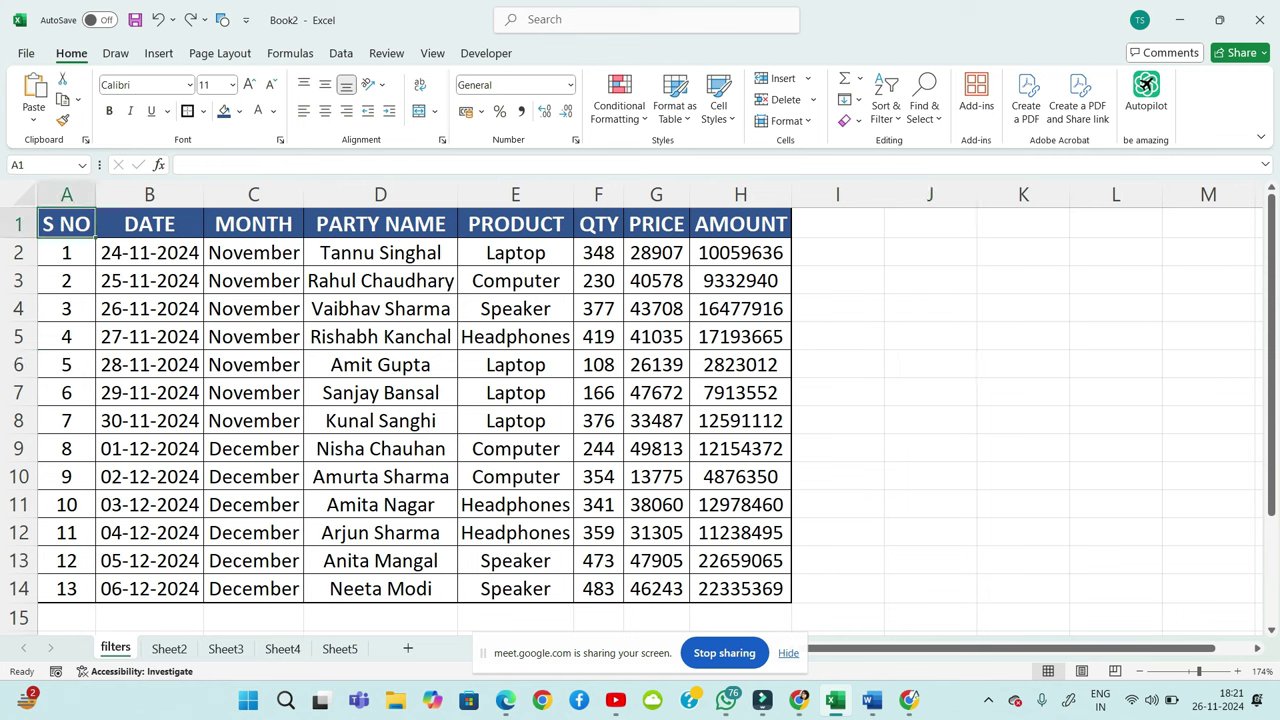
pyautogui.click(1023, 308)
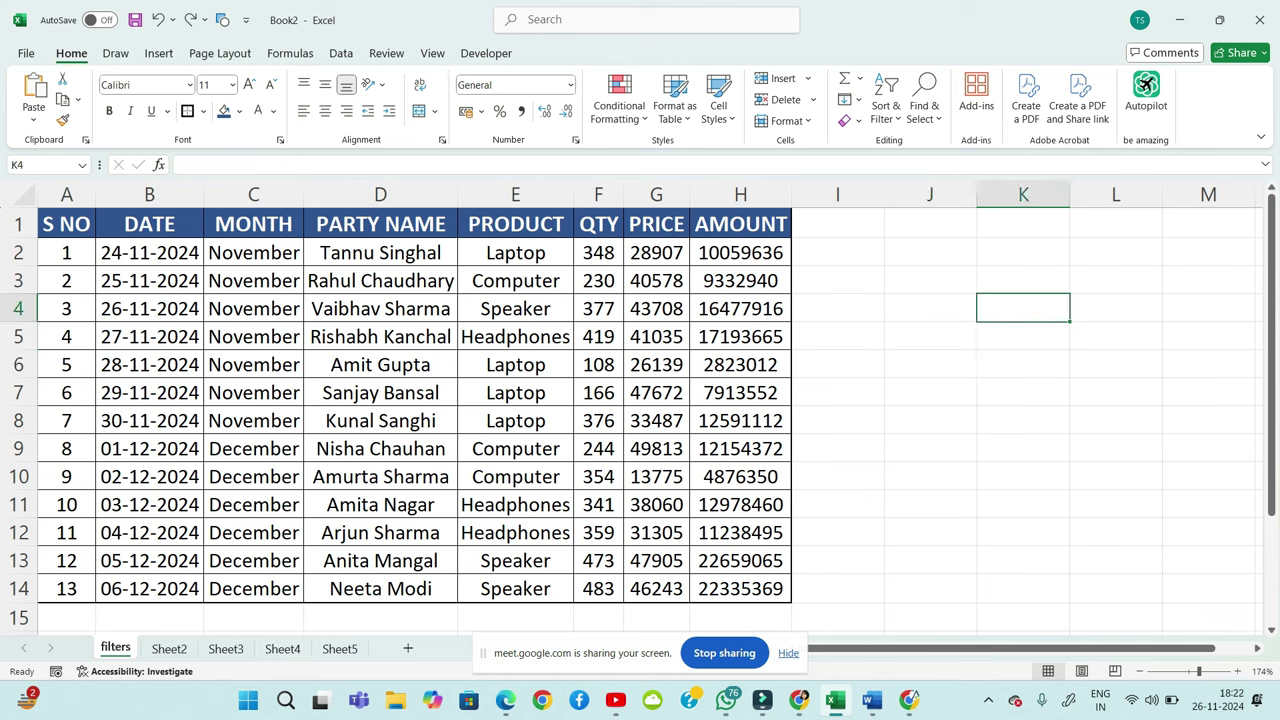
pyautogui.click(66, 224)
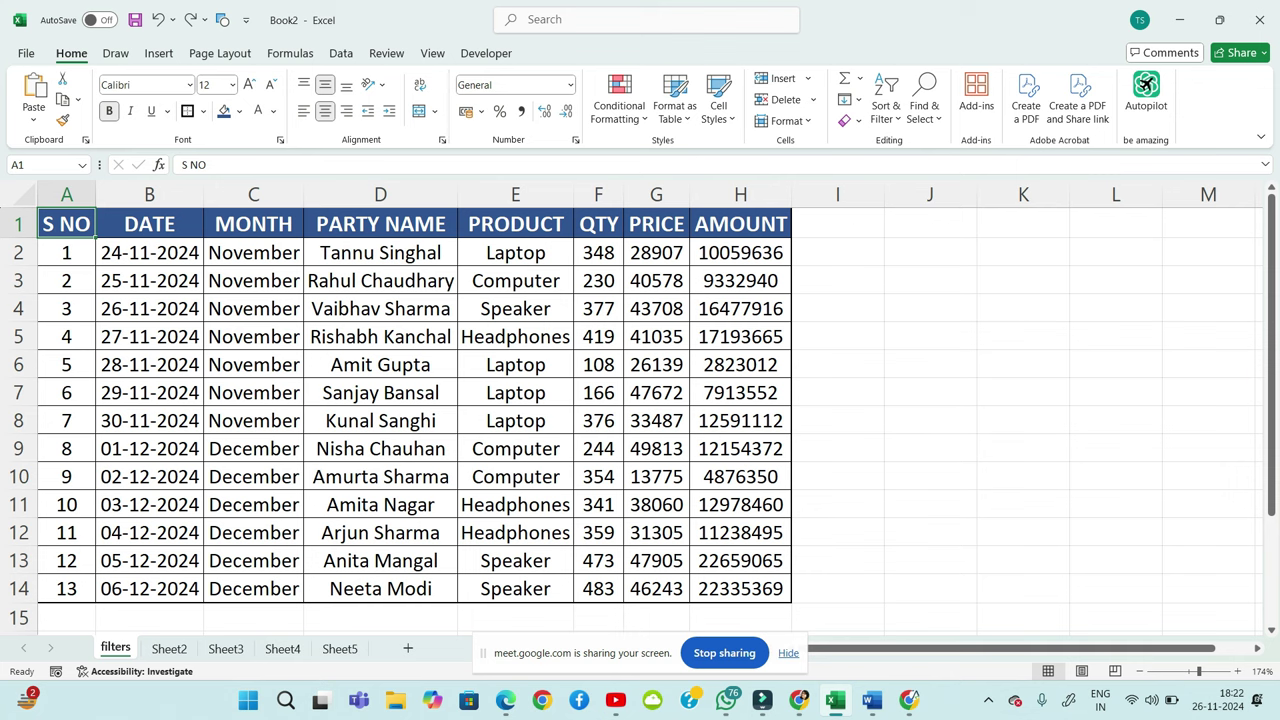
pyautogui.moveTo(799, 700)
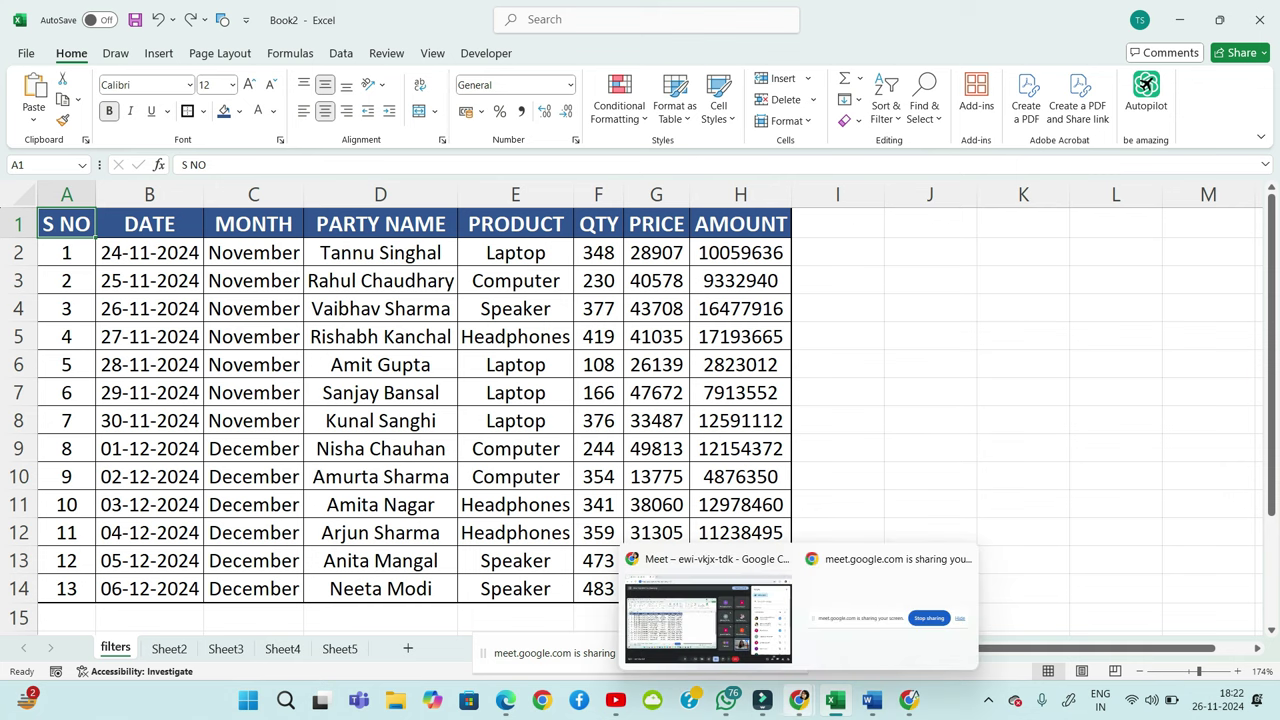
pyautogui.click(708, 622)
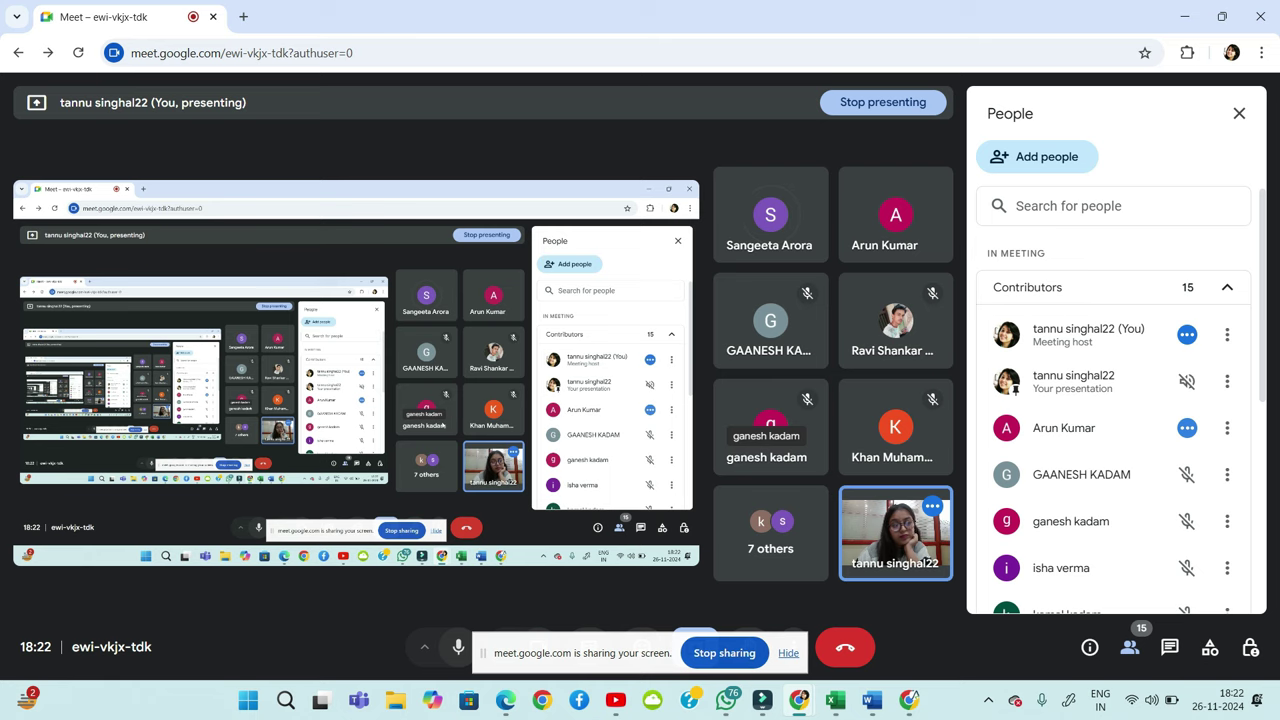
# Step: Turn on AutoFilter for the A1:H1 headers in Book2 with Ctrl+Shift+L
pyautogui.moveTo(932, 321)
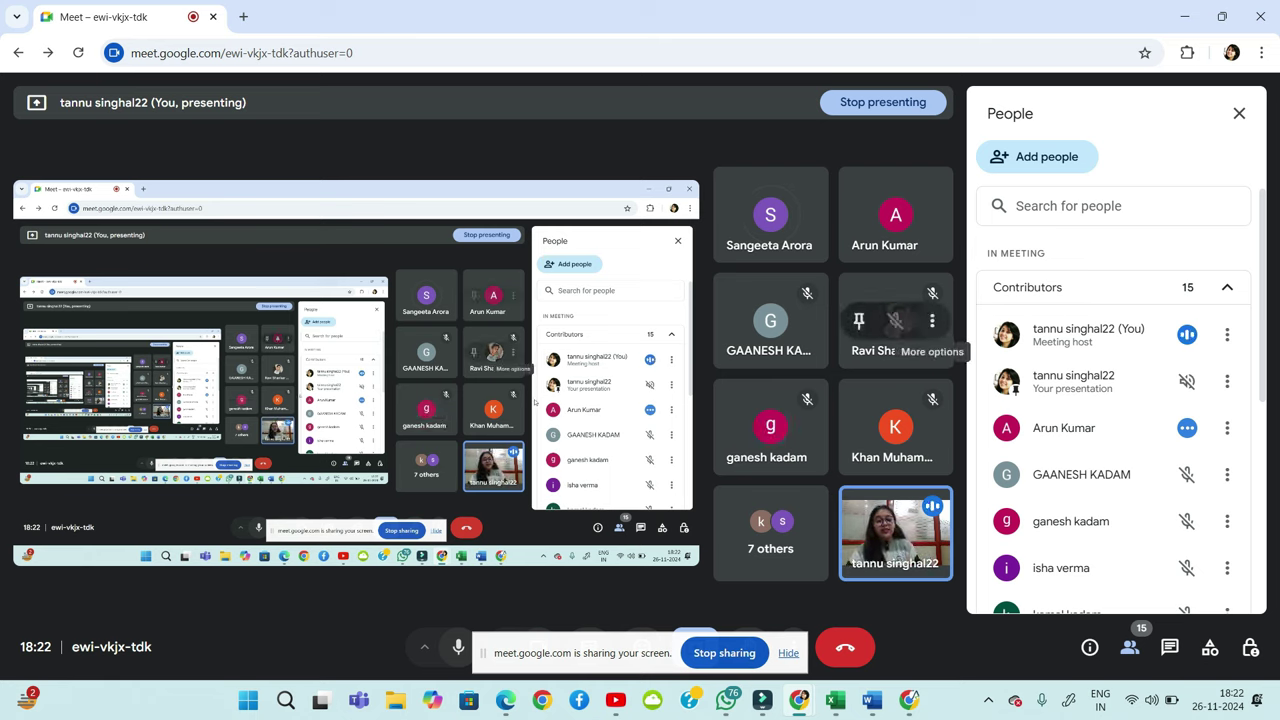
pyautogui.moveTo(909, 700)
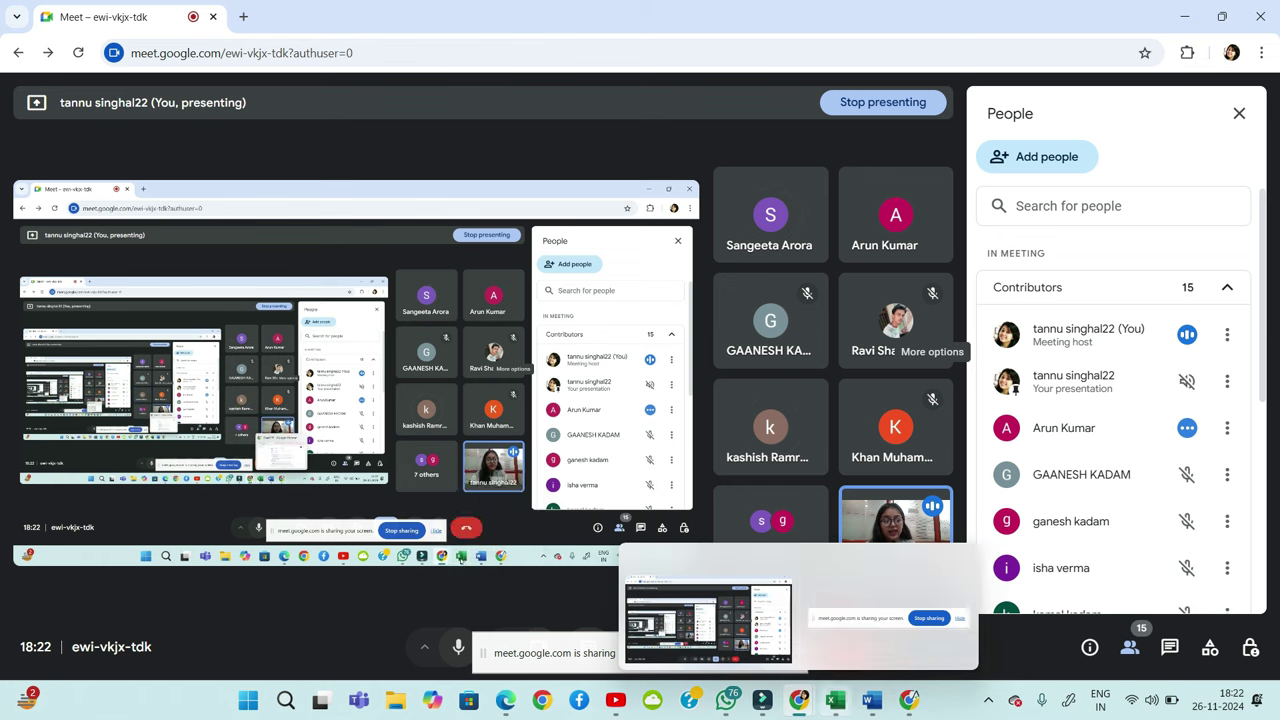
pyautogui.click(835, 700)
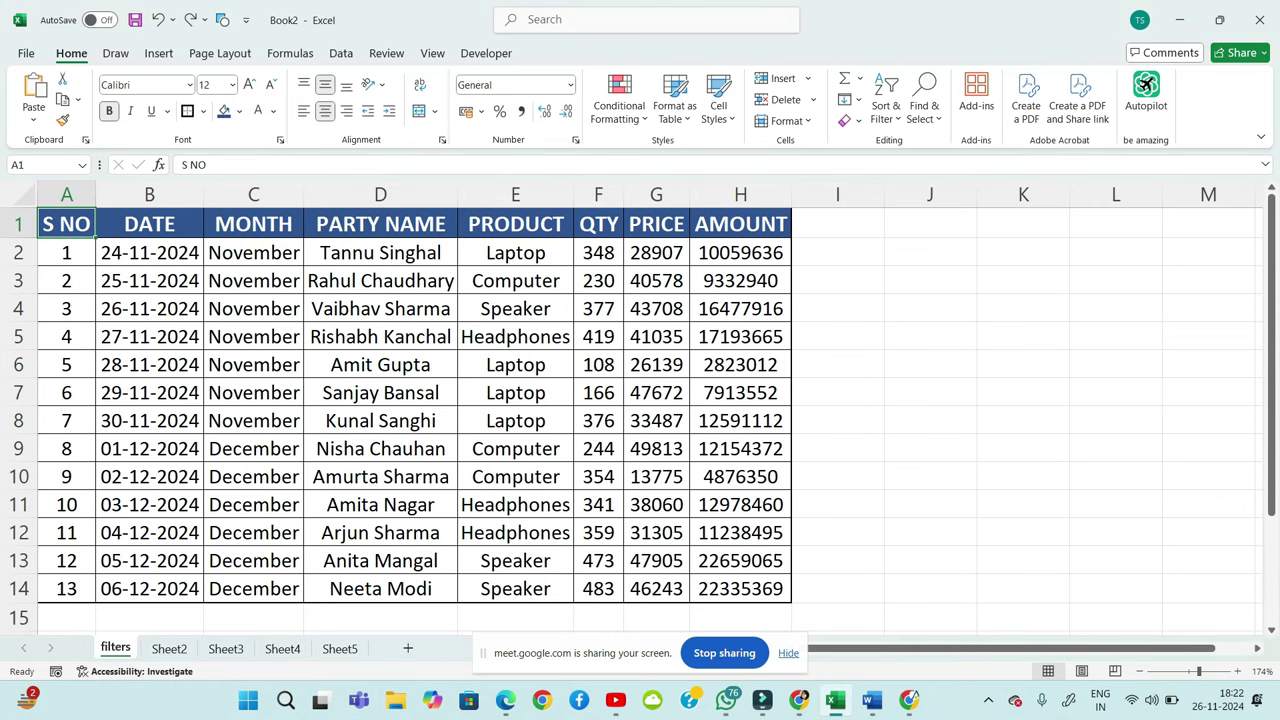
pyautogui.hotkey('ctrl', 'shift', 'l')
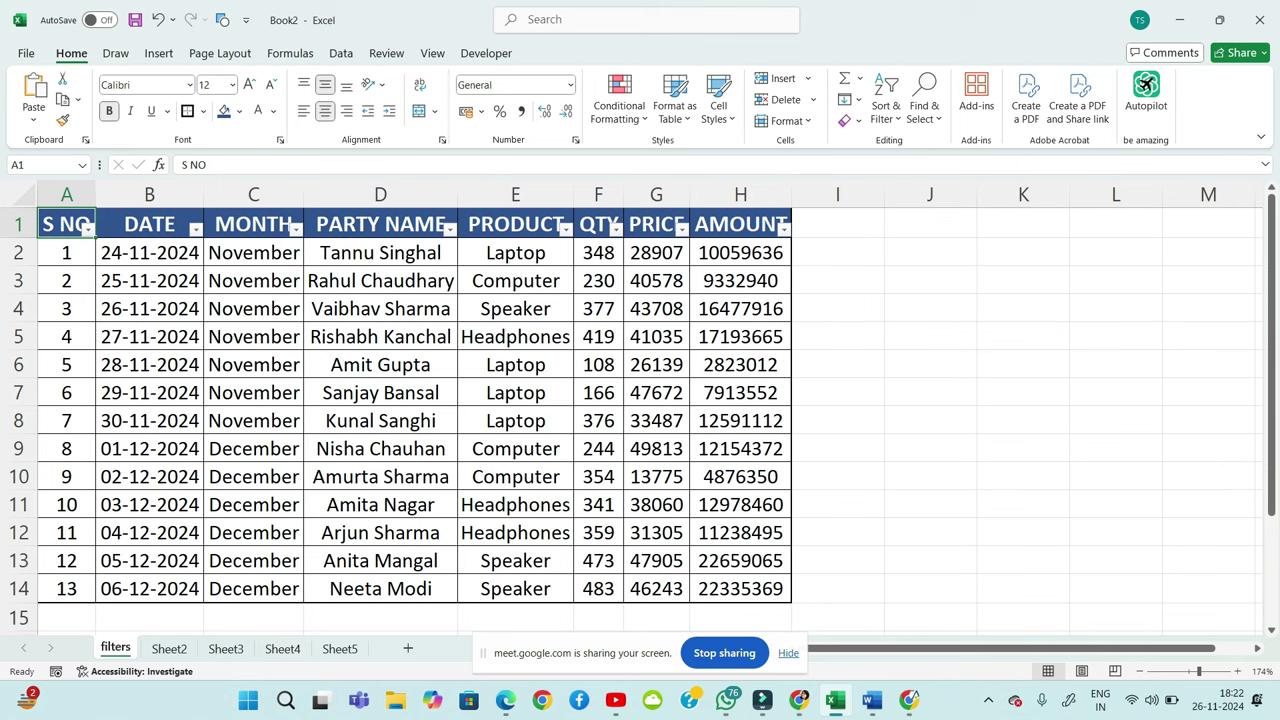
# Step: Admit the waiting guest into the Meet call
pyautogui.moveTo(799, 700)
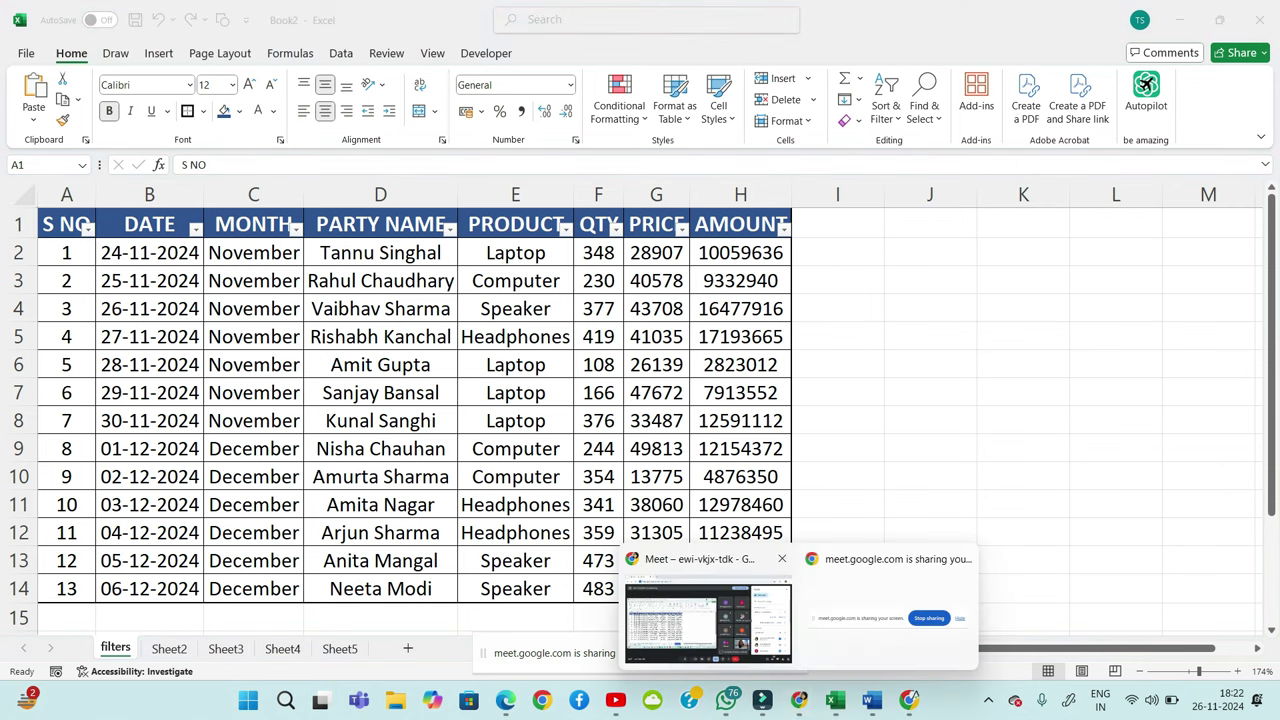
pyautogui.click(710, 600)
pyautogui.click(1205, 325)
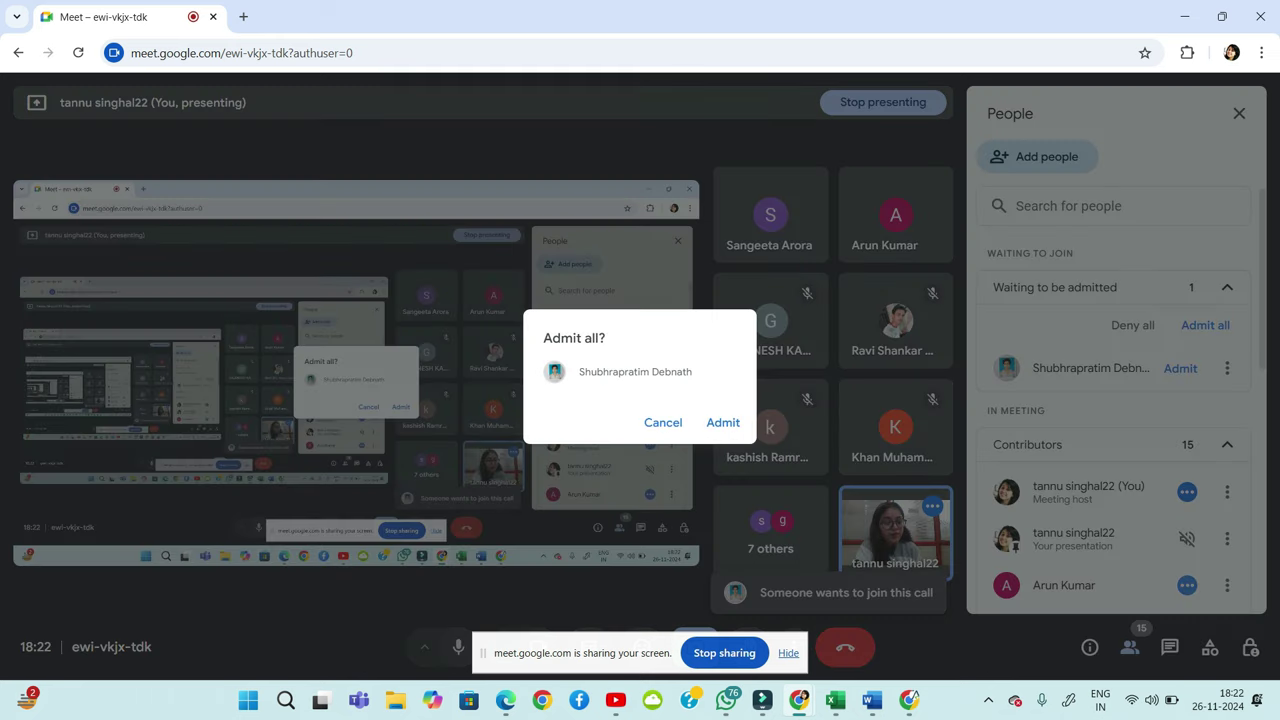
pyautogui.click(723, 422)
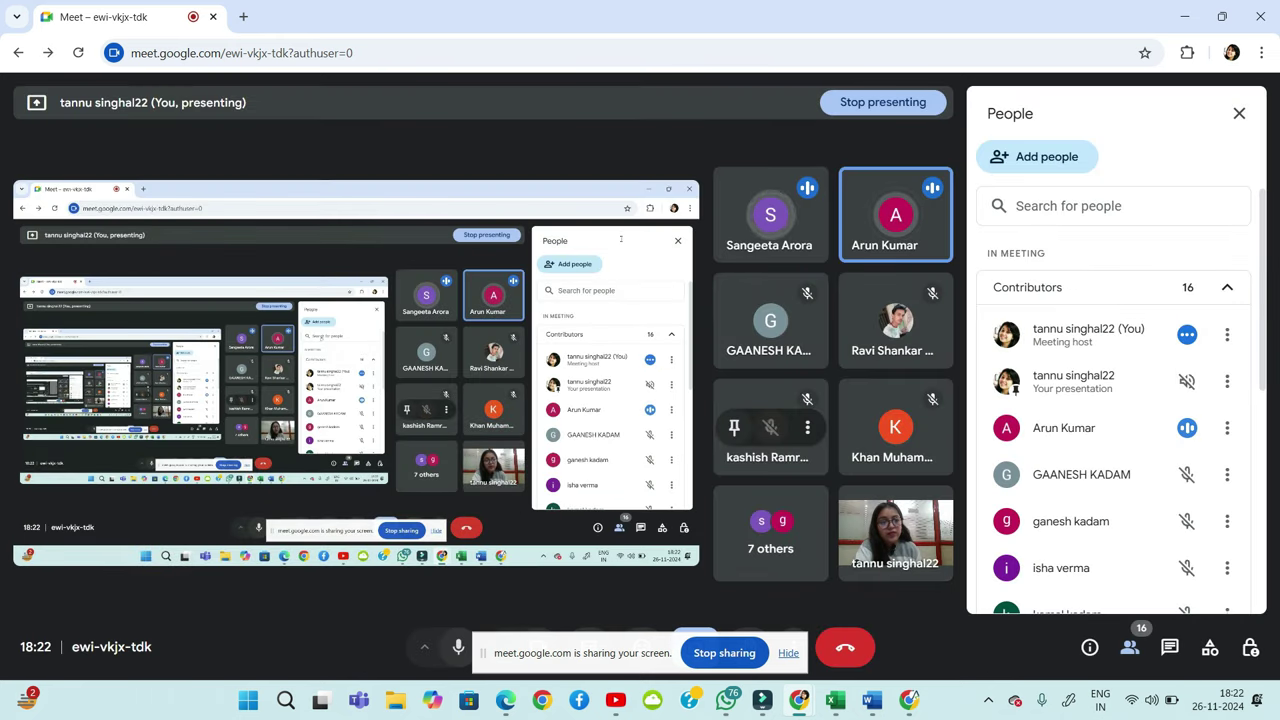
pyautogui.click(1185, 16)
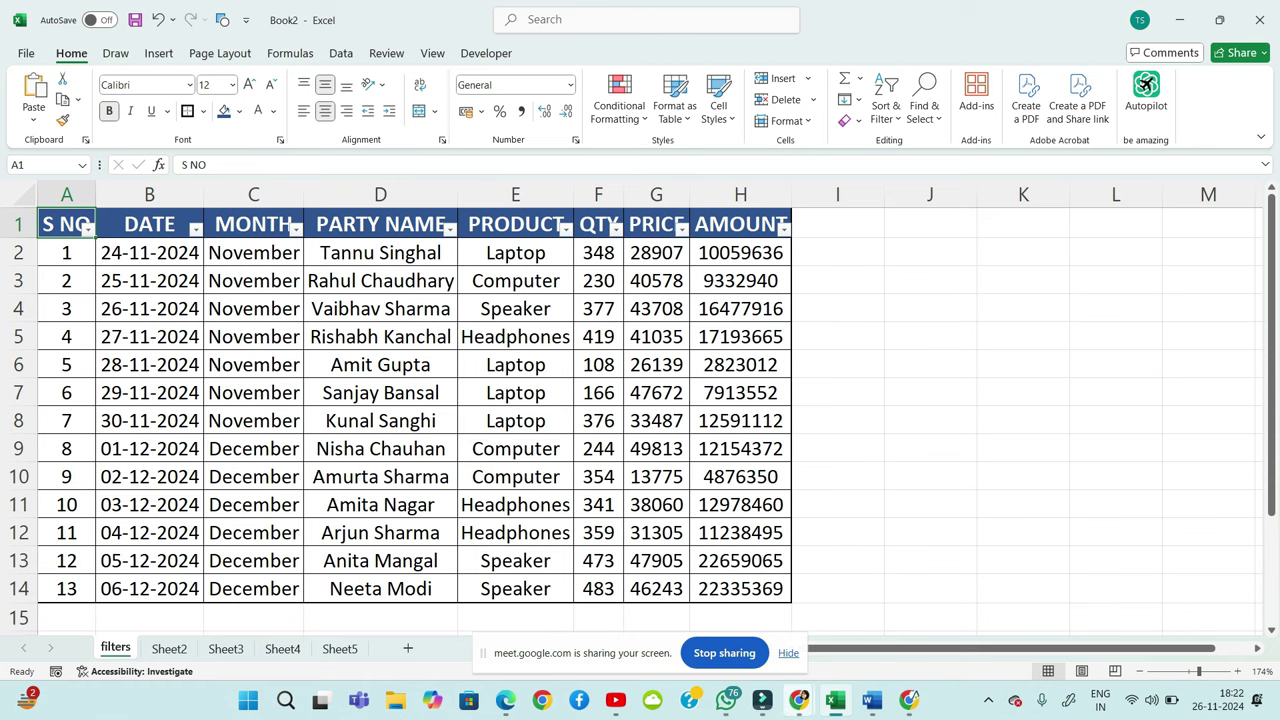
pyautogui.click(799, 700)
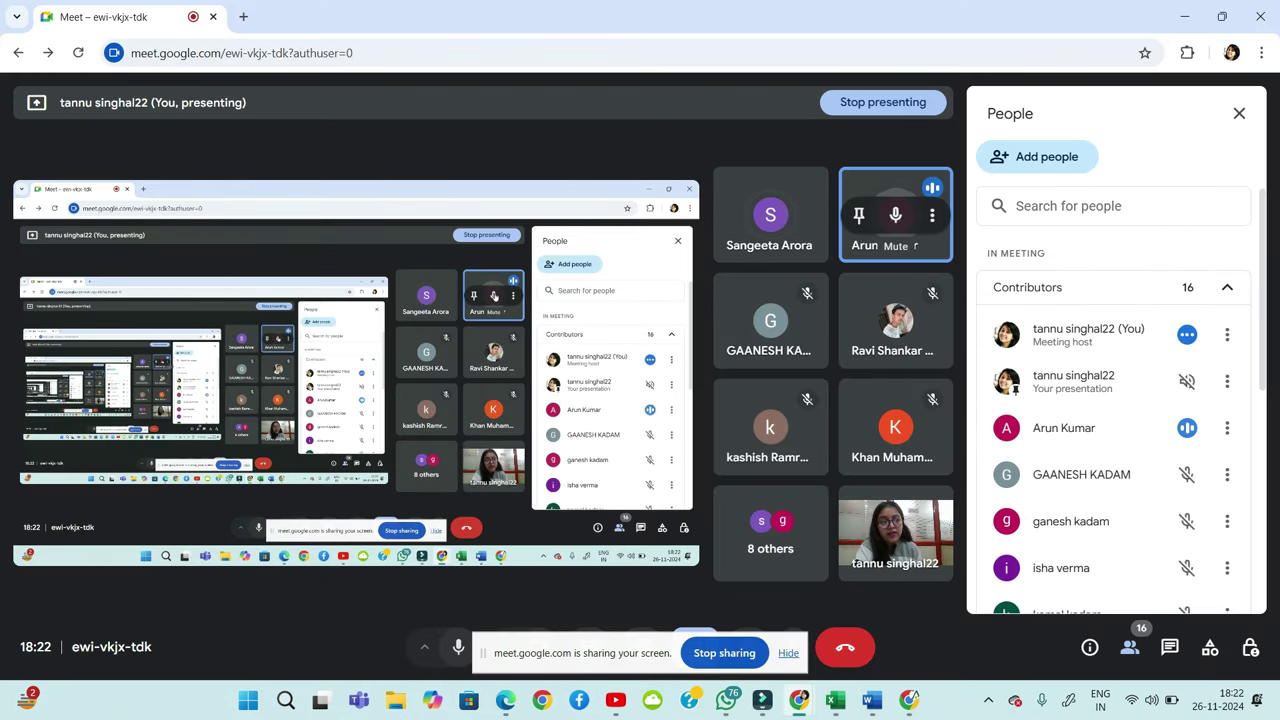
# Step: Mute two participants for everyone and return to the Book2 workbook
pyautogui.click(895, 215)
pyautogui.click(756, 410)
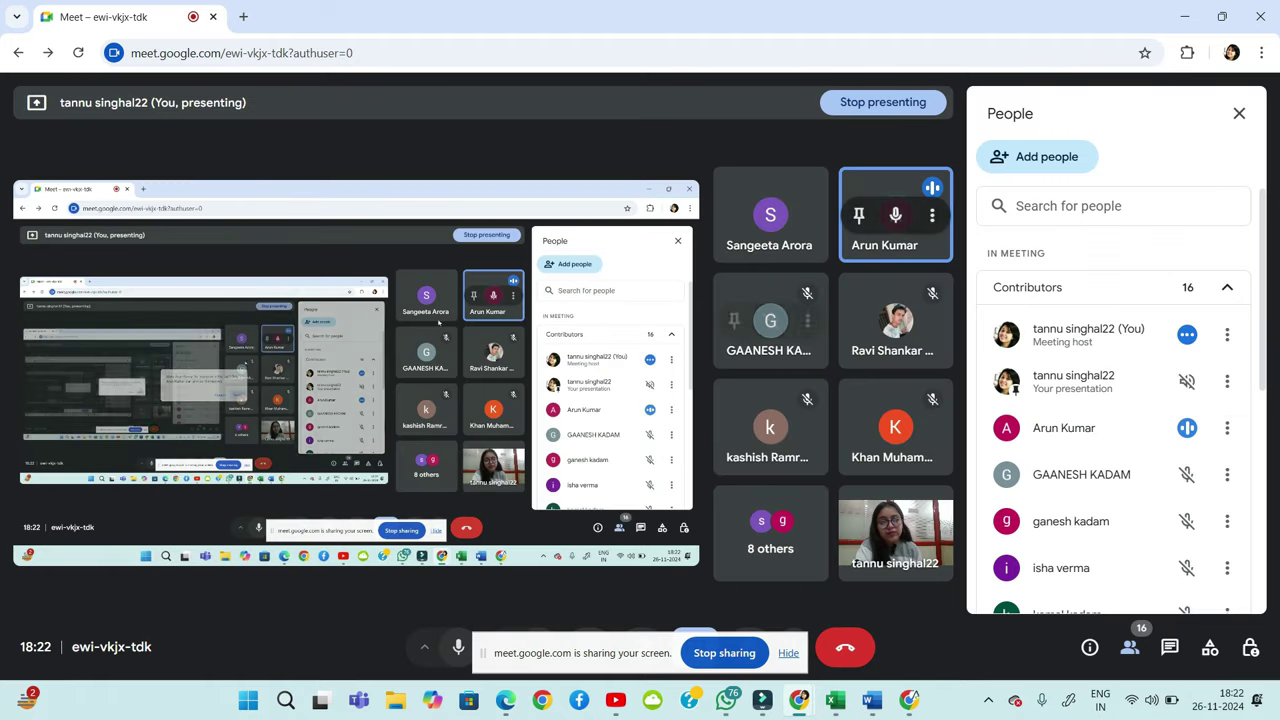
pyautogui.click(771, 215)
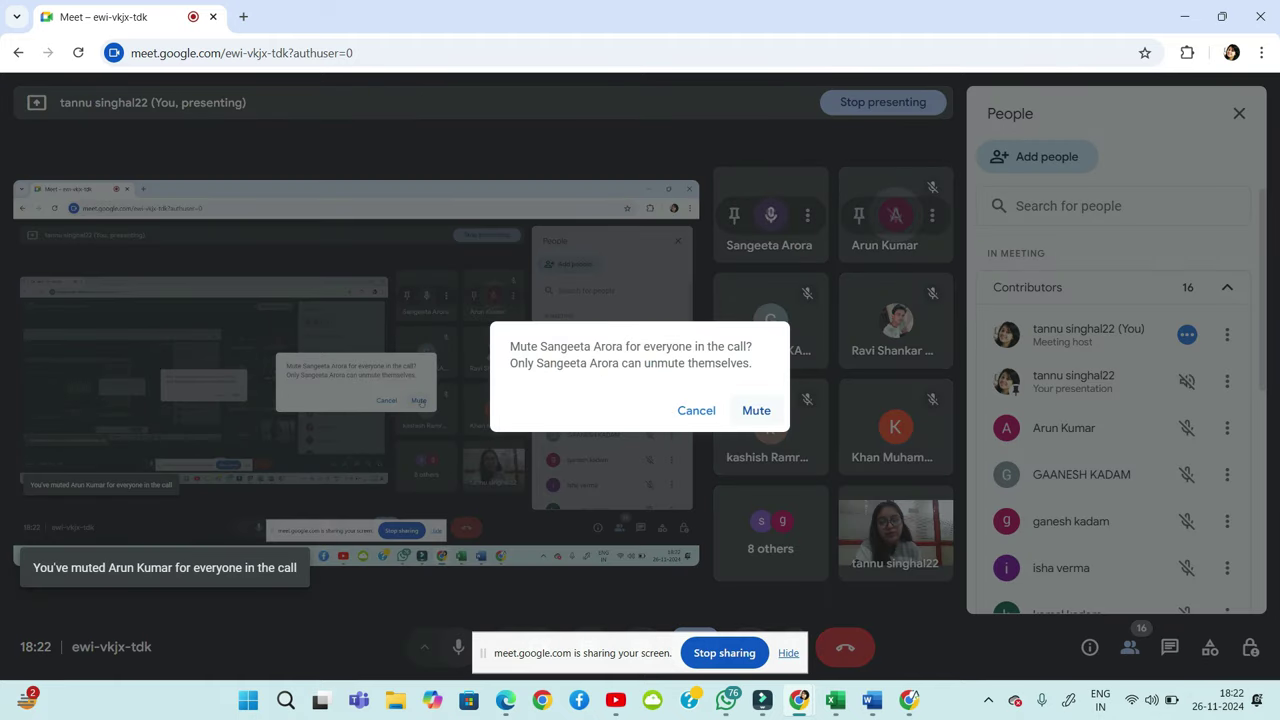
pyautogui.click(756, 410)
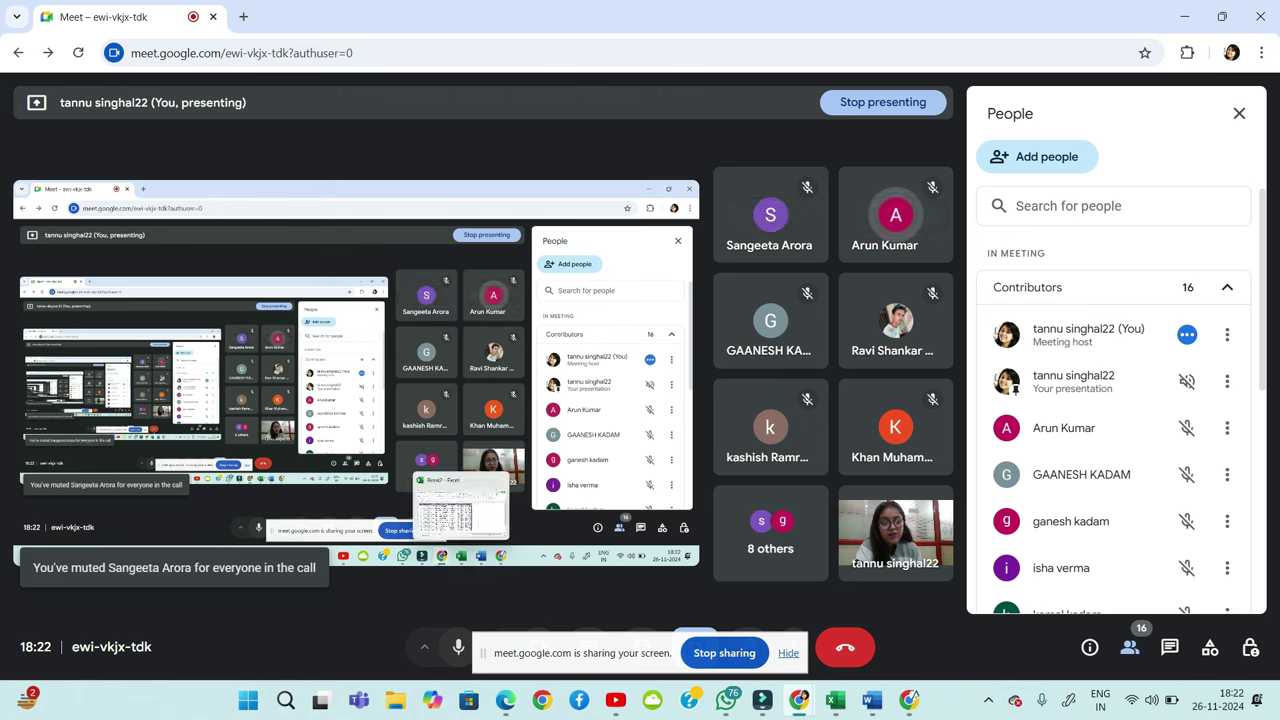
pyautogui.moveTo(836, 700)
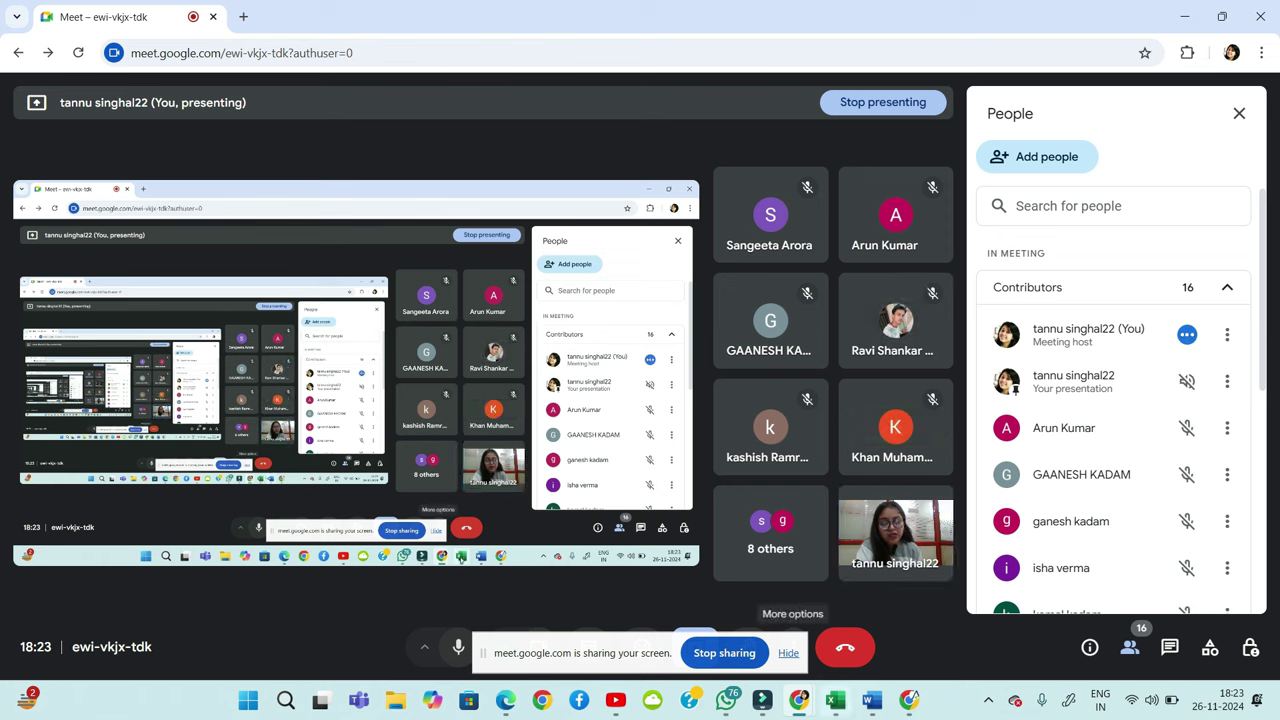
pyautogui.click(835, 700)
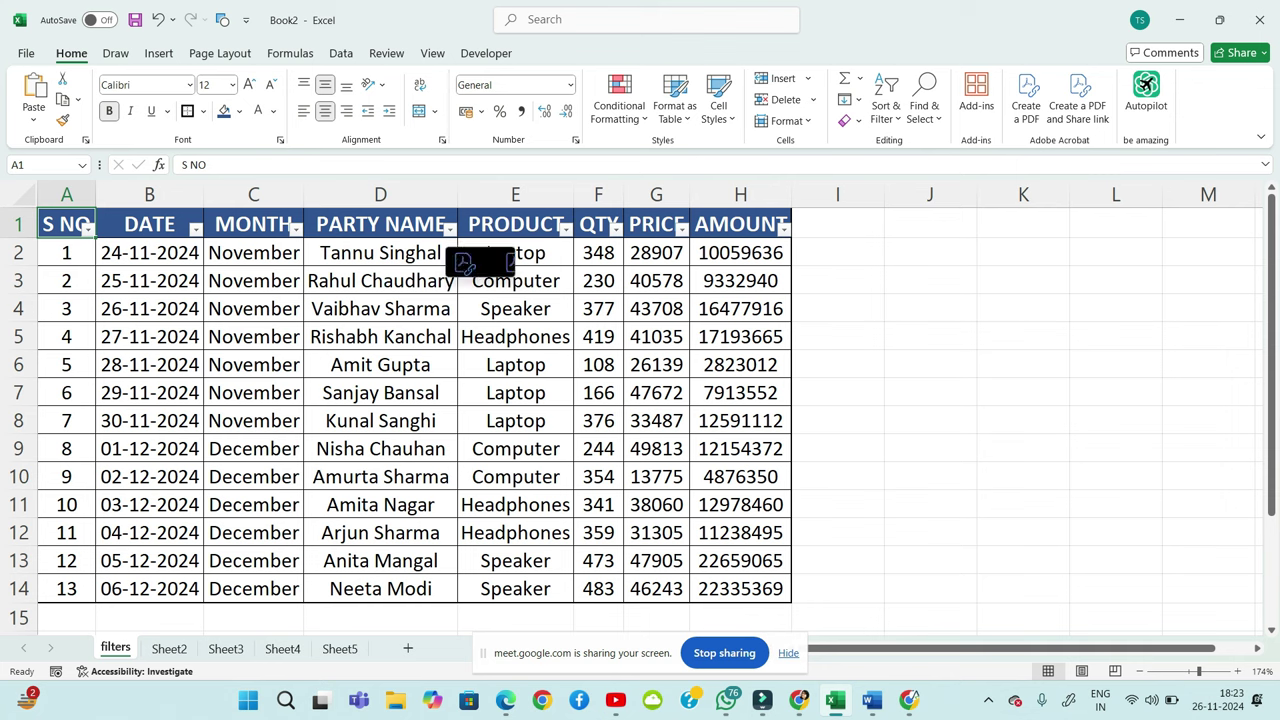
# Step: Filter the PRODUCT column to exclude Headphones
pyautogui.click(450, 229)
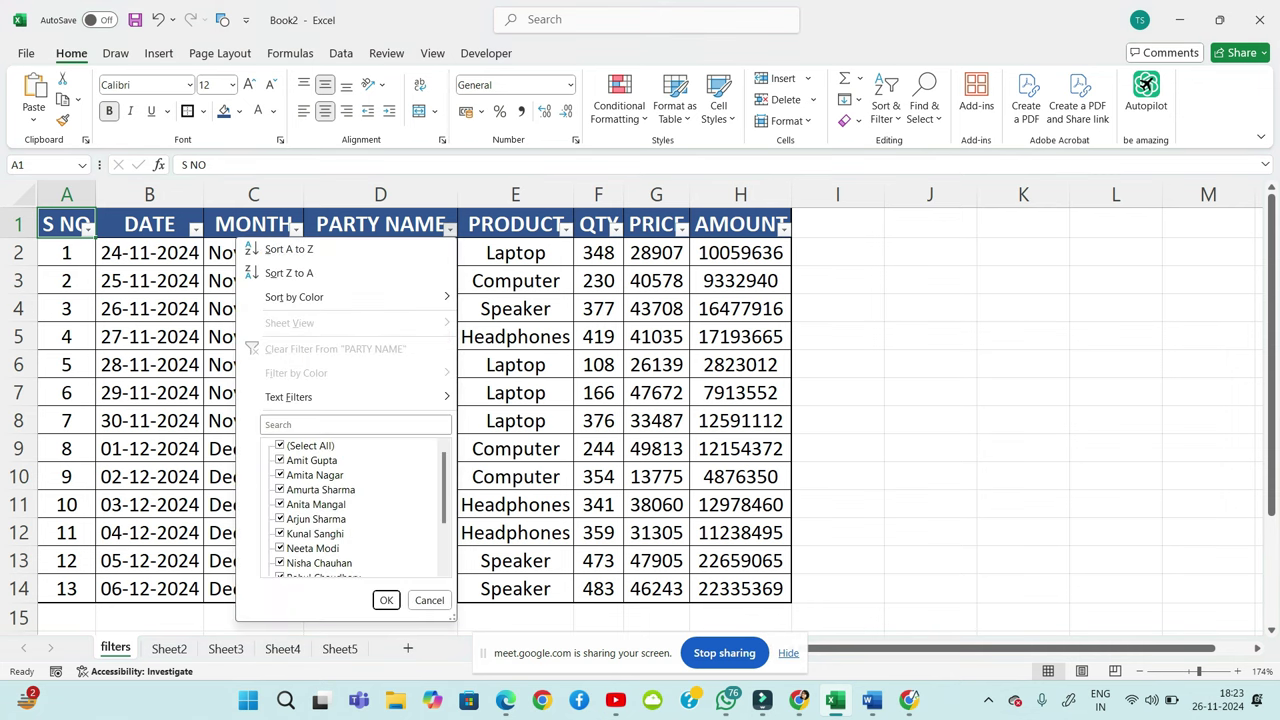
pyautogui.click(386, 600)
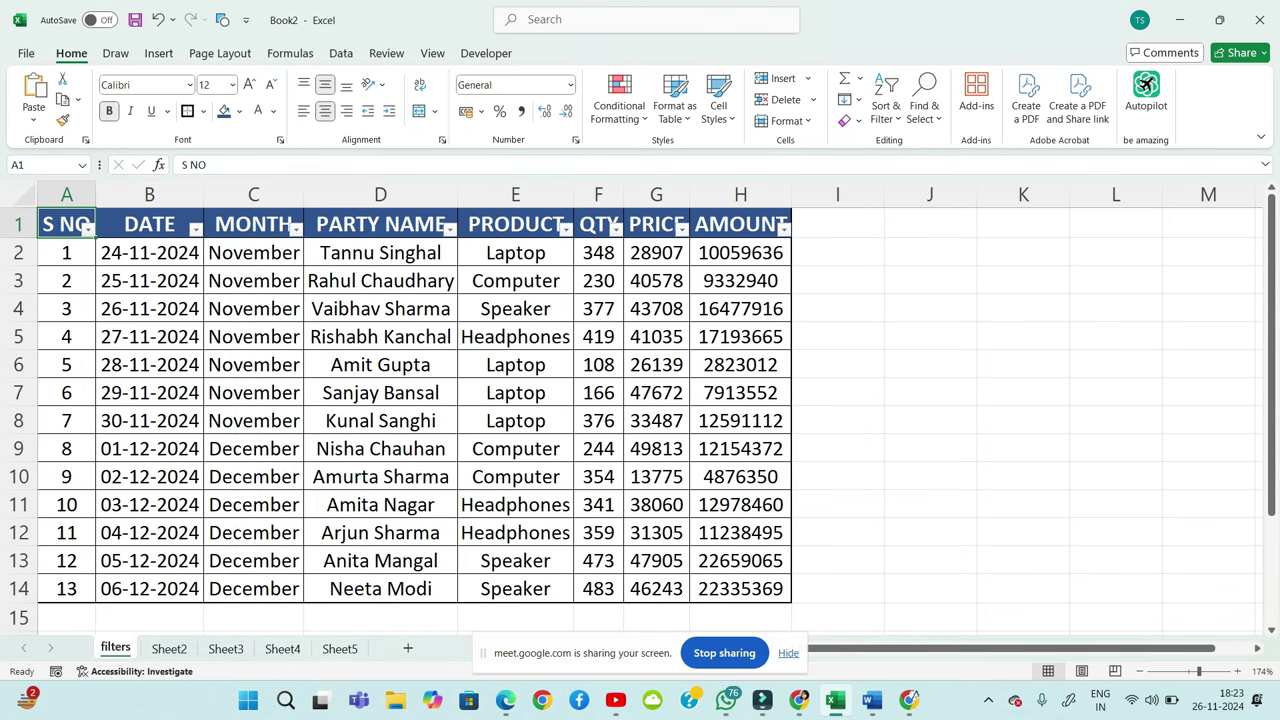
pyautogui.click(565, 229)
pyautogui.click(396, 445)
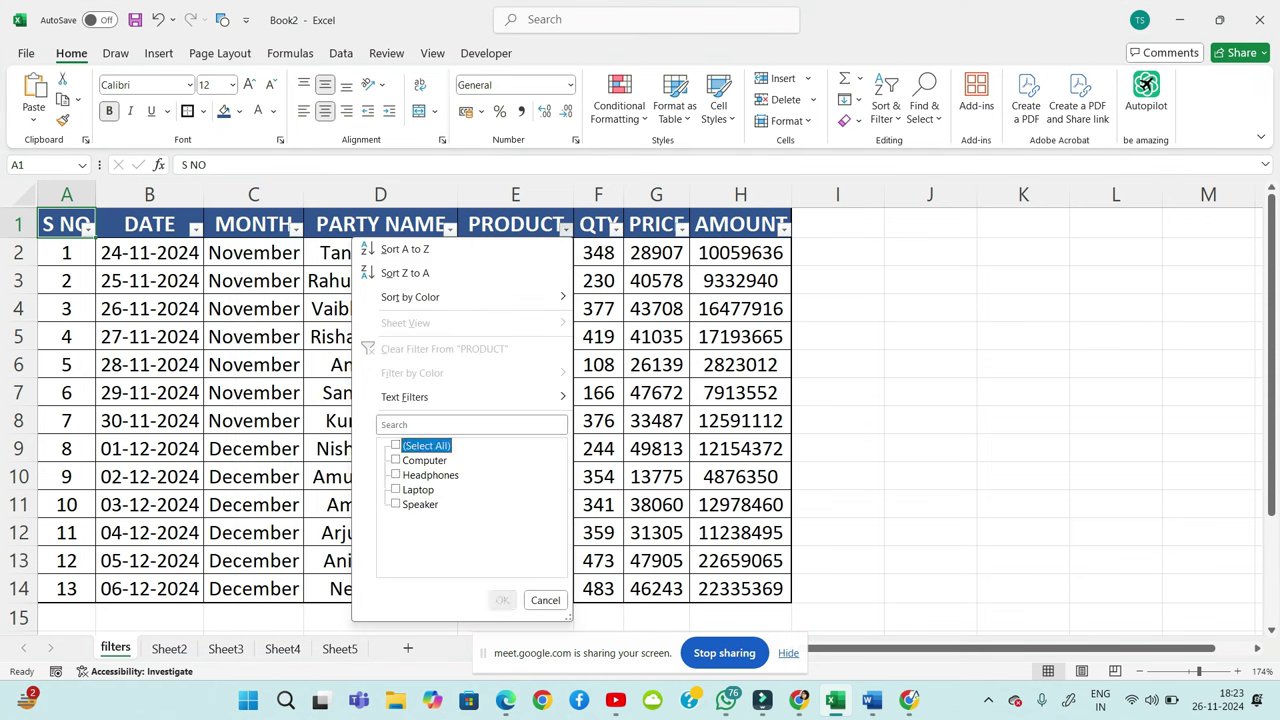
pyautogui.press('space')
pyautogui.press('Down')
pyautogui.press('Down')
pyautogui.press('space')
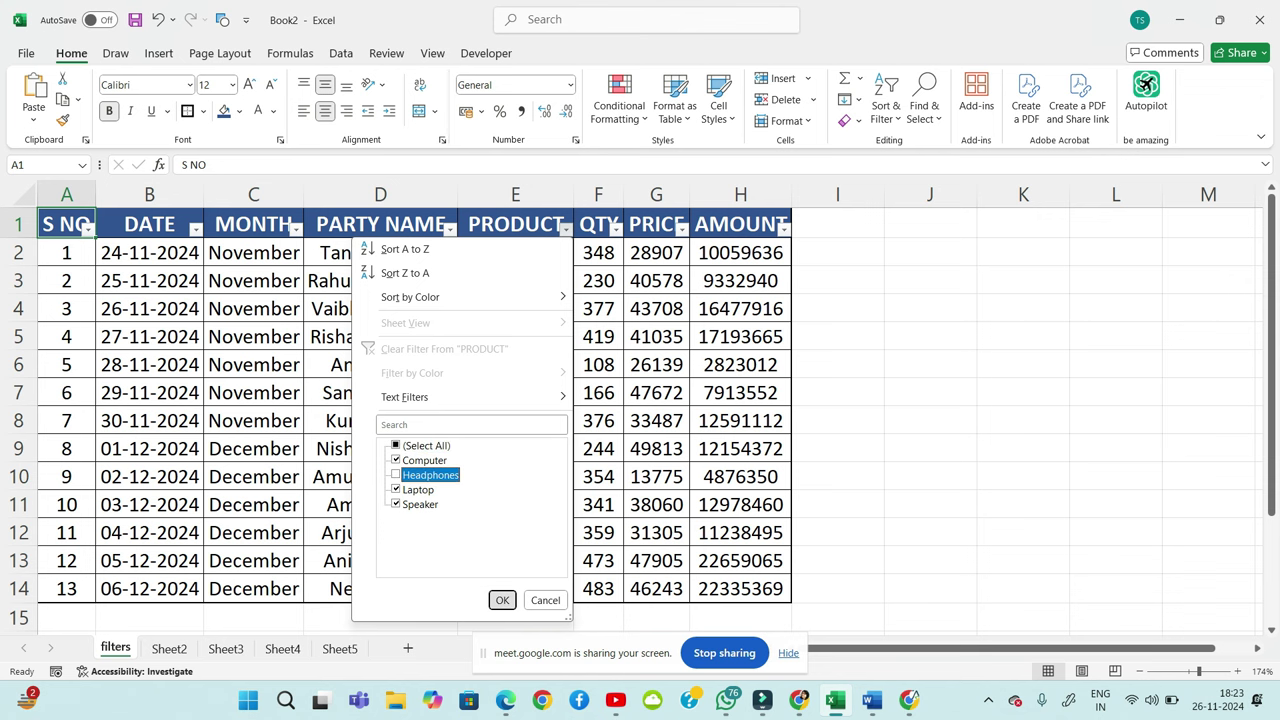
pyautogui.press('Return')
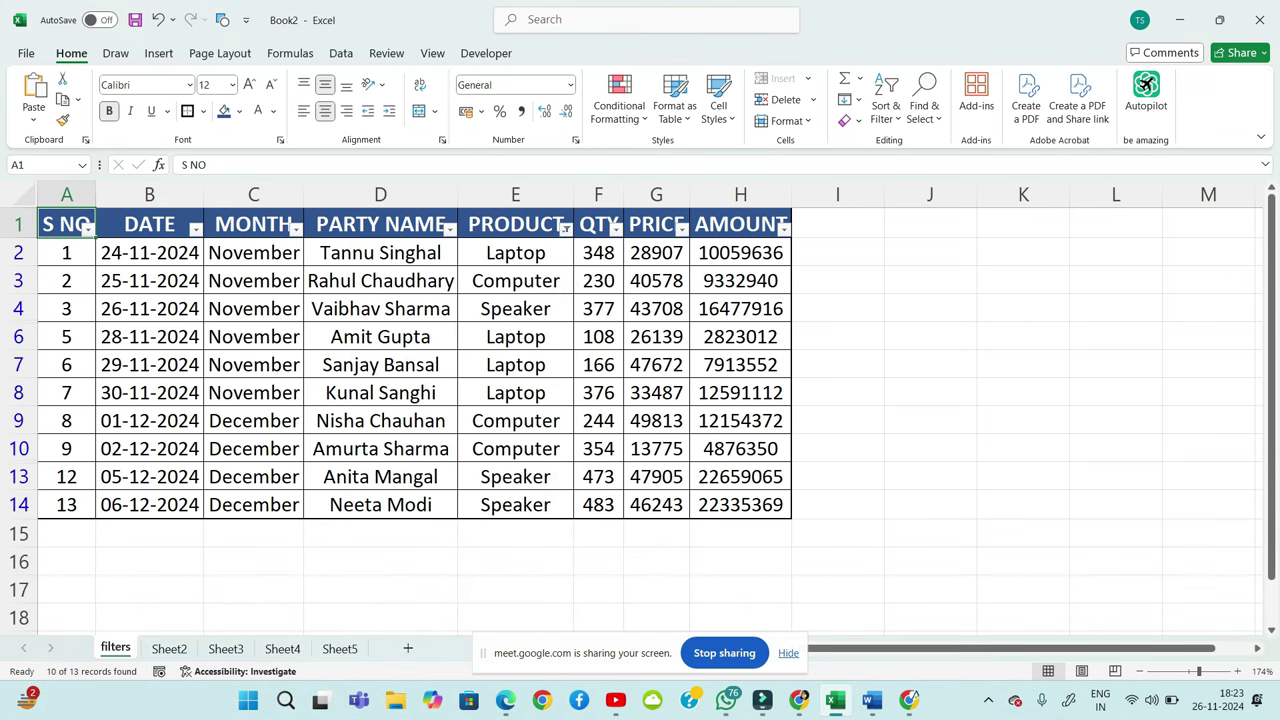
# Step: Filter the MONTH column to exclude December
pyautogui.click(296, 229)
pyautogui.click(125, 460)
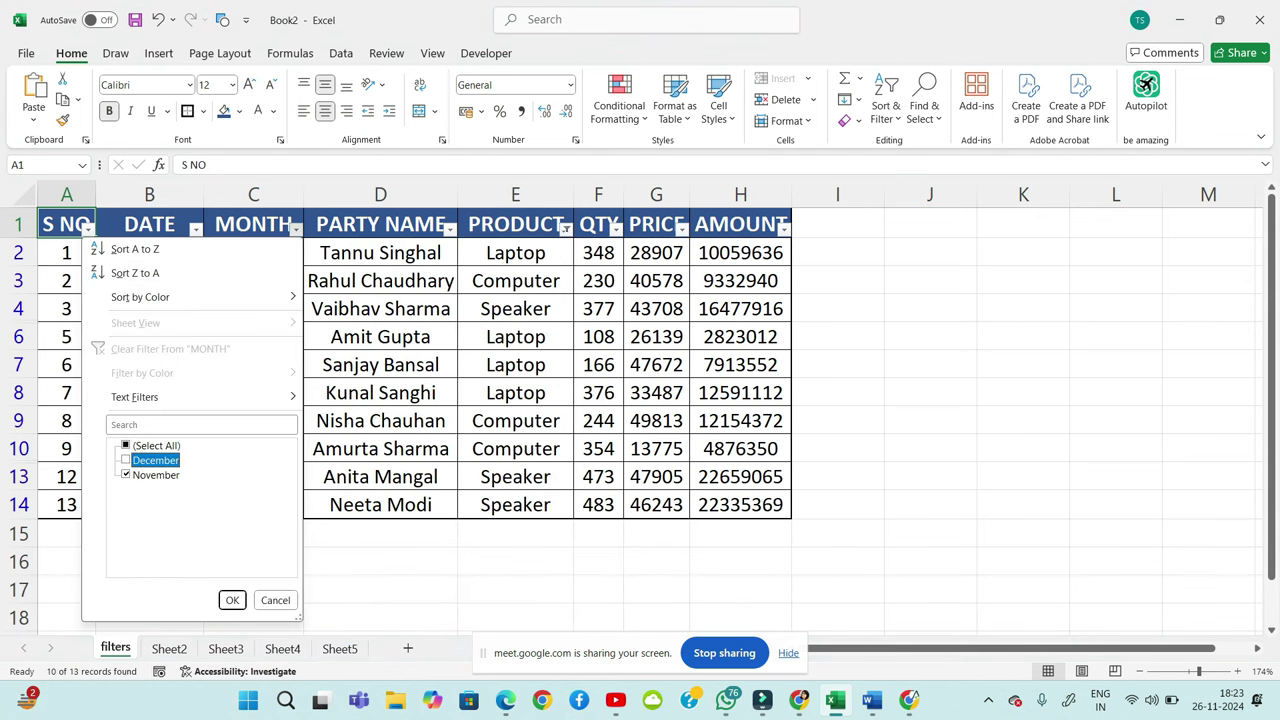
pyautogui.press('Return')
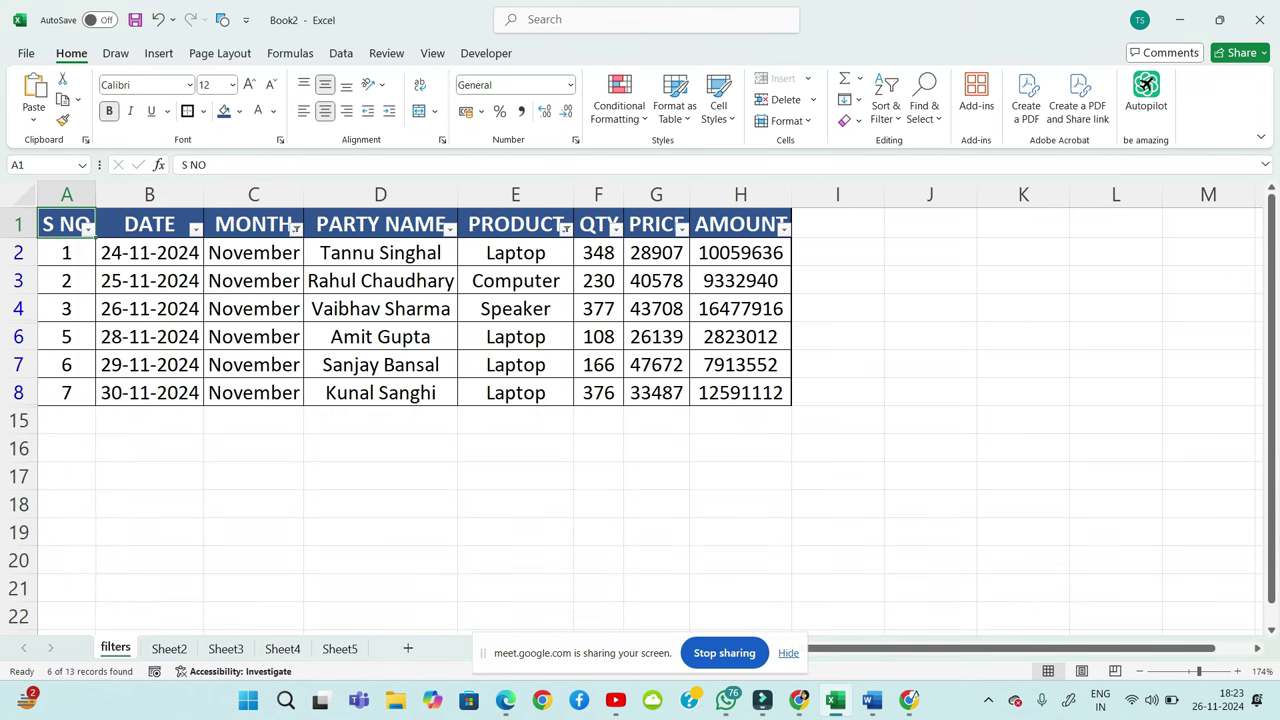
# Step: Filter PARTY NAME to four chosen parties, leaving 4 of 13 records
pyautogui.click(449, 229)
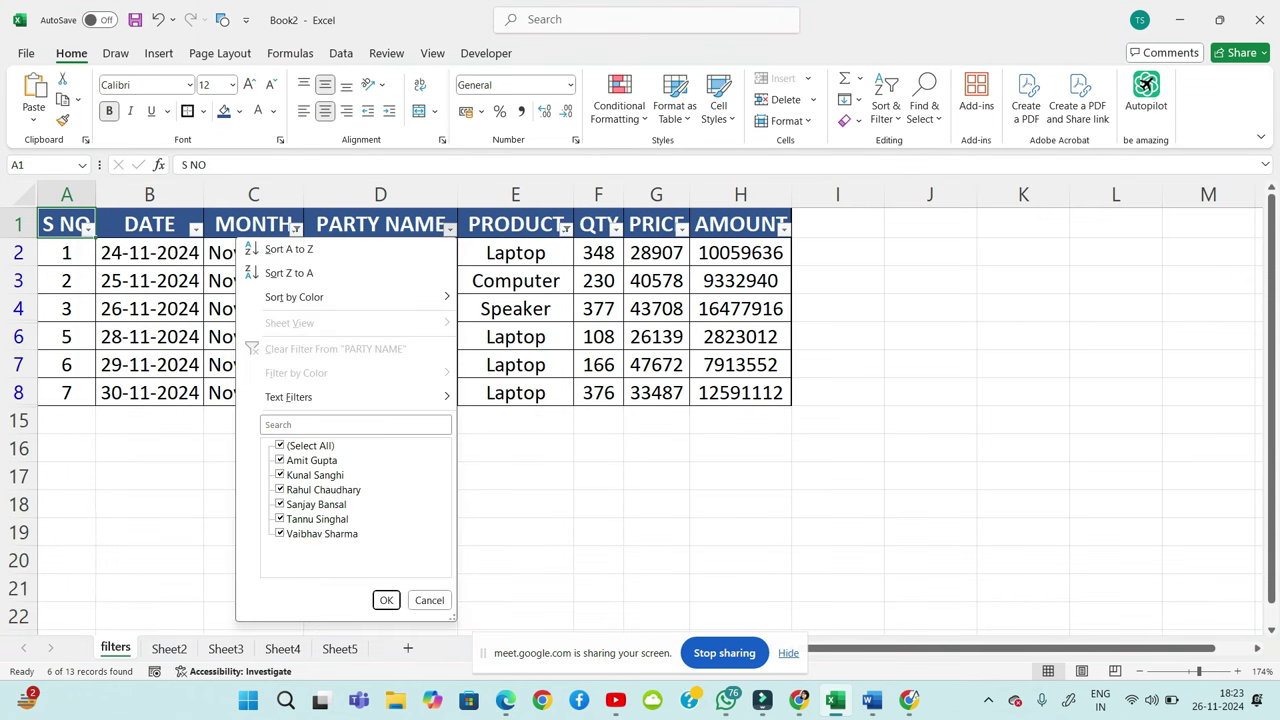
pyautogui.click(279, 445)
pyautogui.click(279, 474)
pyautogui.press('Down')
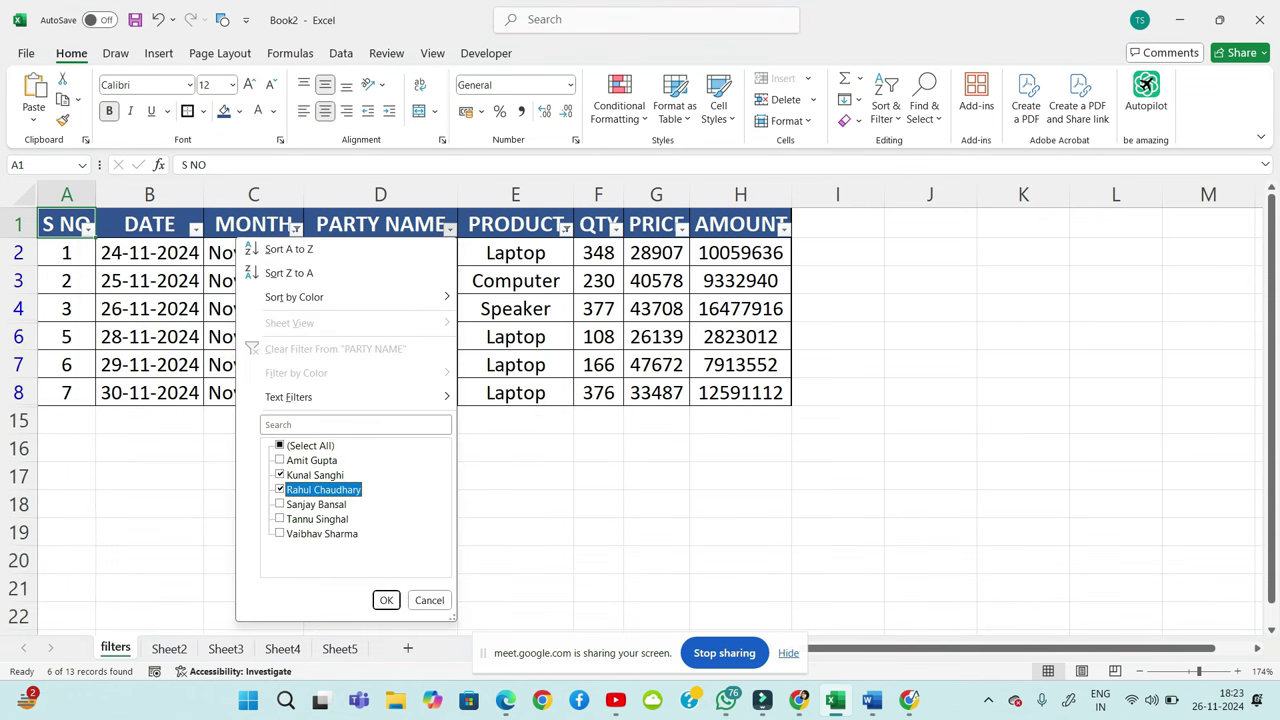
pyautogui.click(280, 504)
pyautogui.click(280, 519)
pyautogui.click(386, 600)
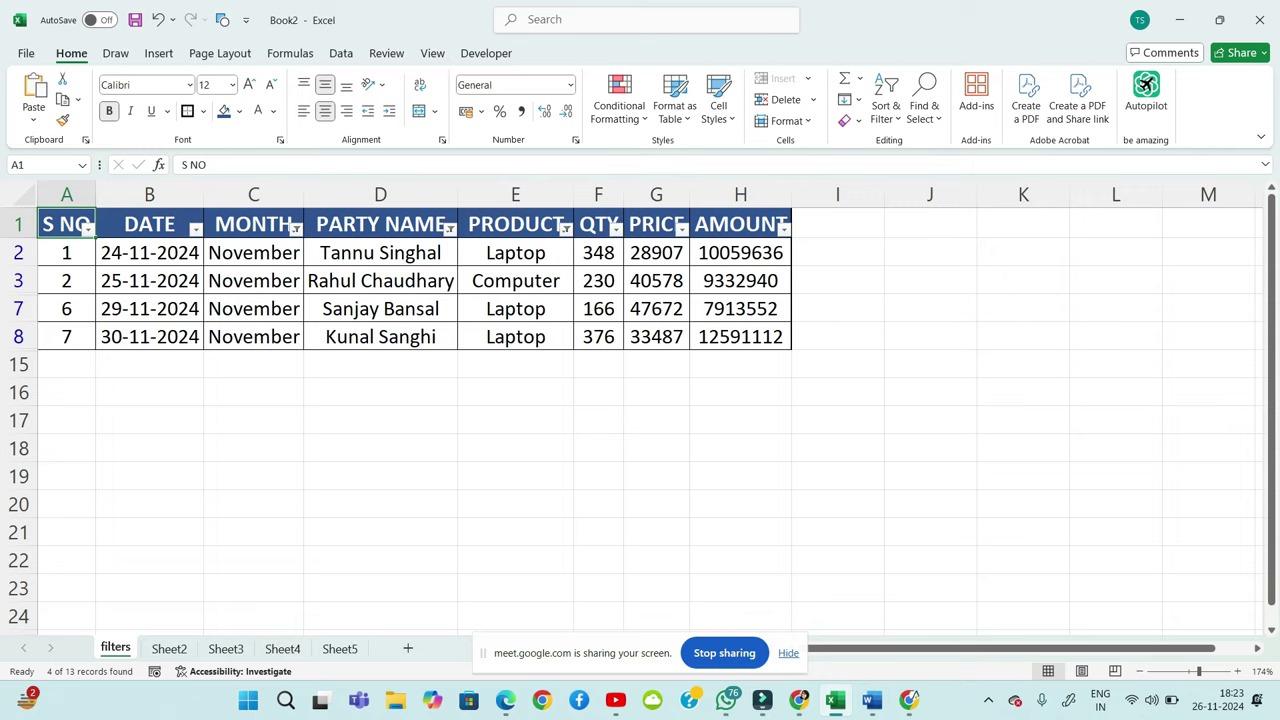
# Step: Clear the PRODUCT, PARTY NAME and MONTH filters so all 13 sales rows show again
pyautogui.click(566, 229)
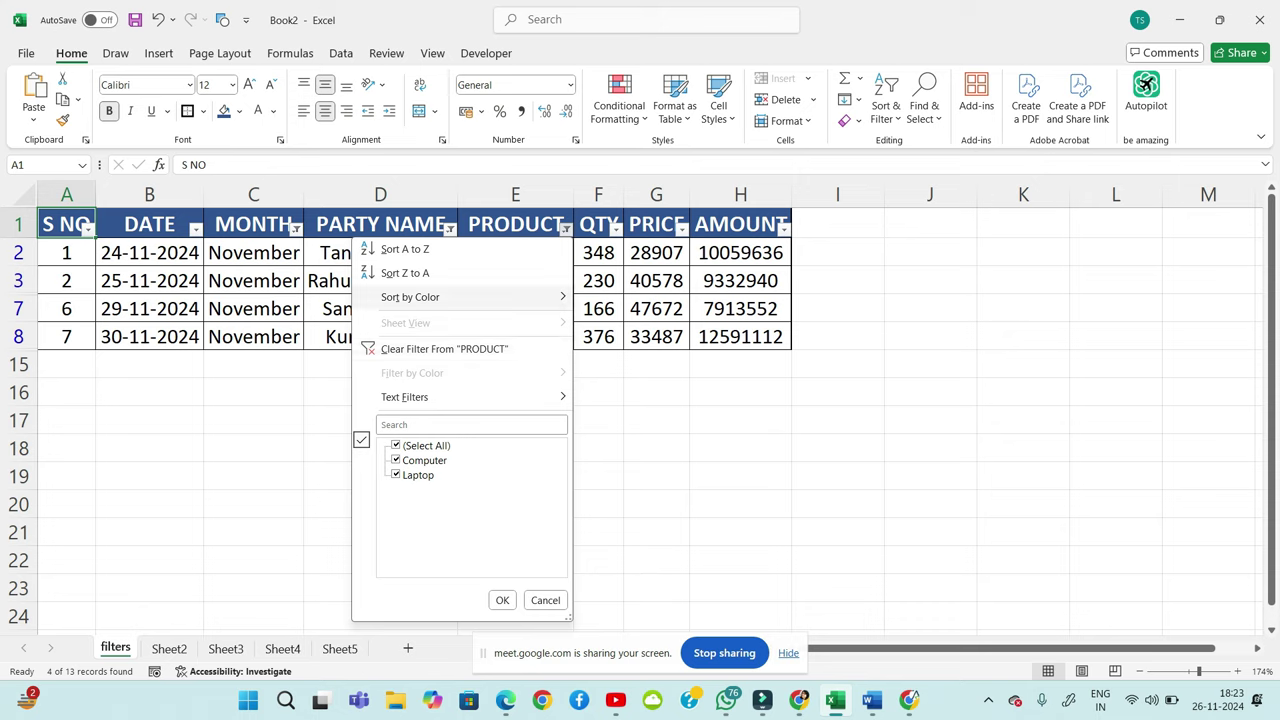
pyautogui.moveTo(404, 397)
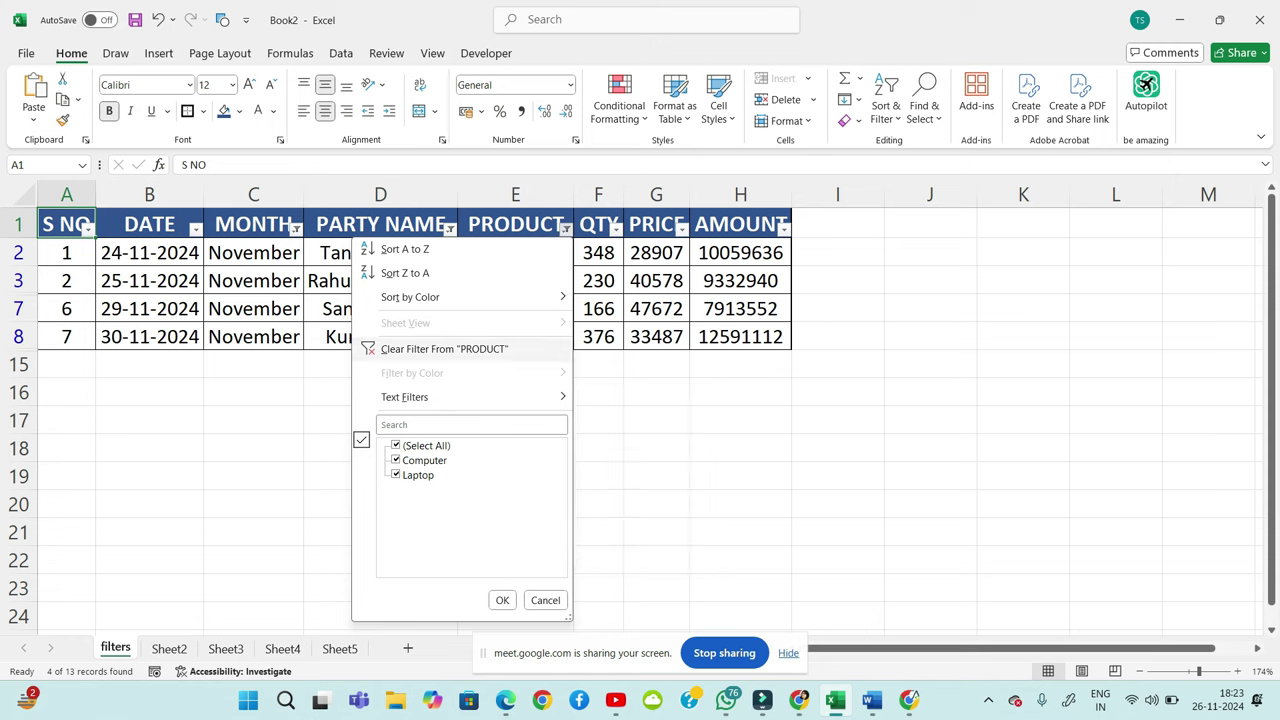
pyautogui.press('Escape')
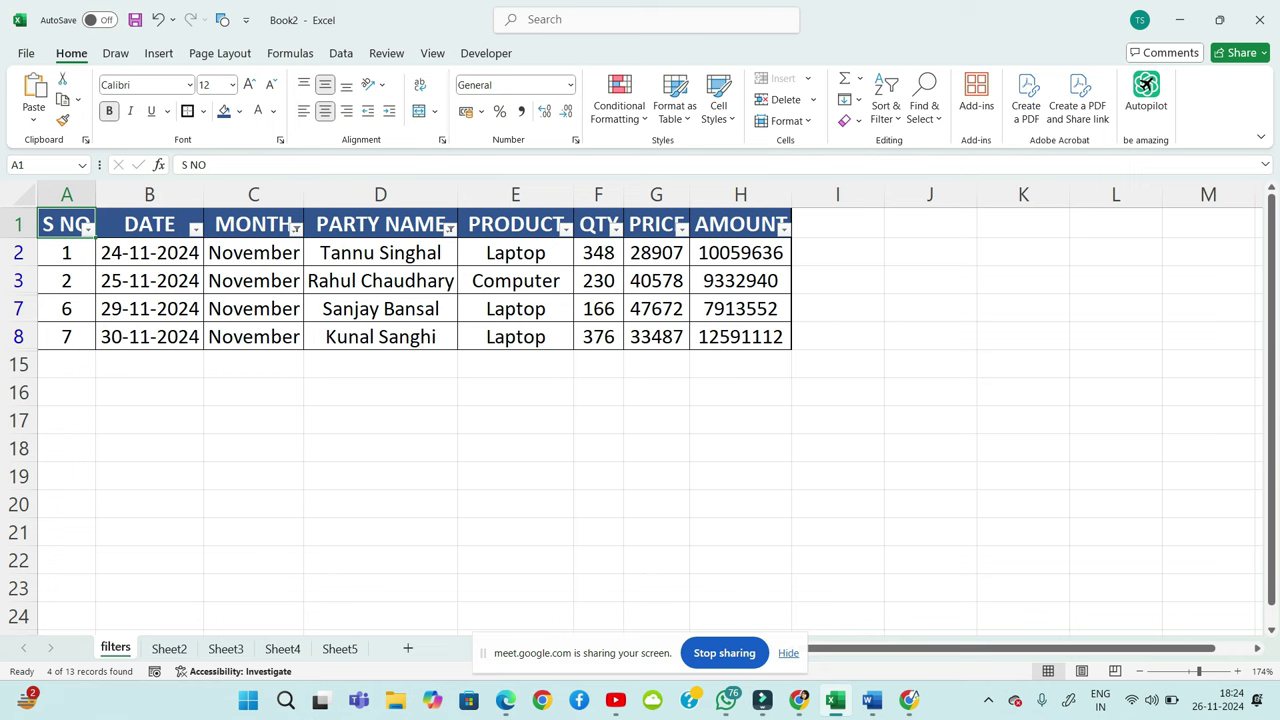
pyautogui.click(449, 229)
pyautogui.click(330, 348)
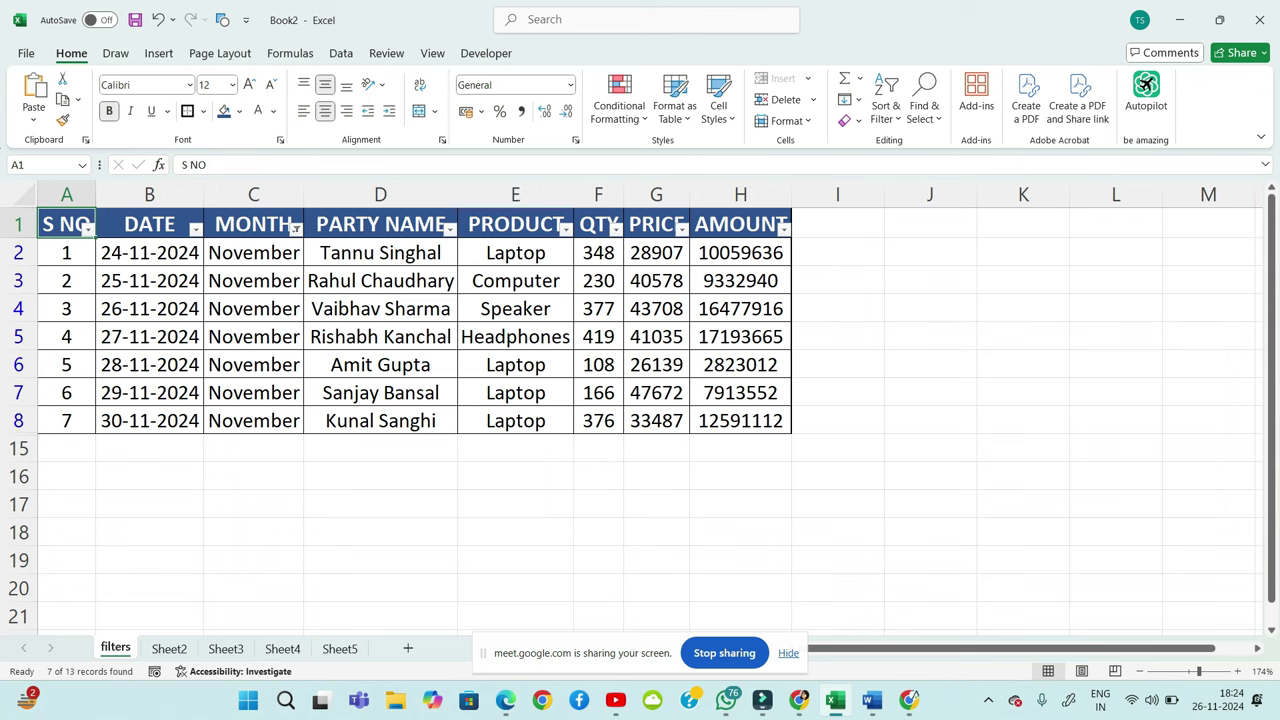
pyautogui.click(295, 229)
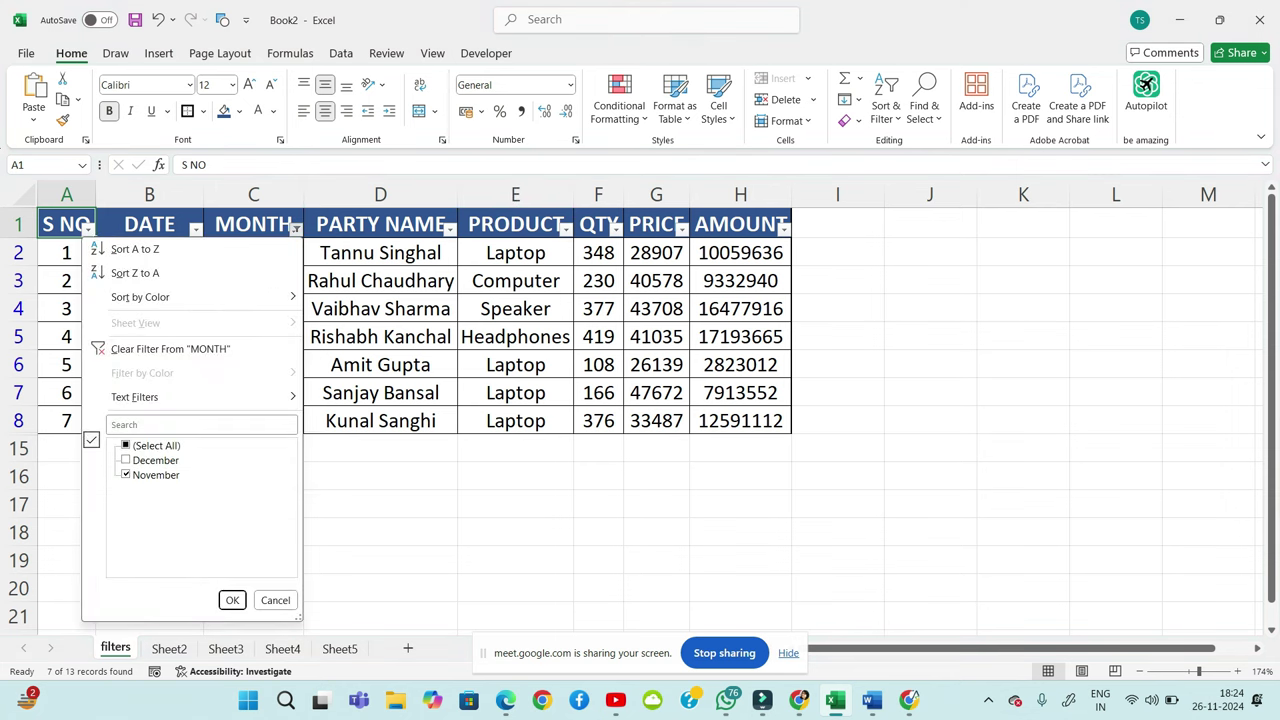
pyautogui.click(170, 348)
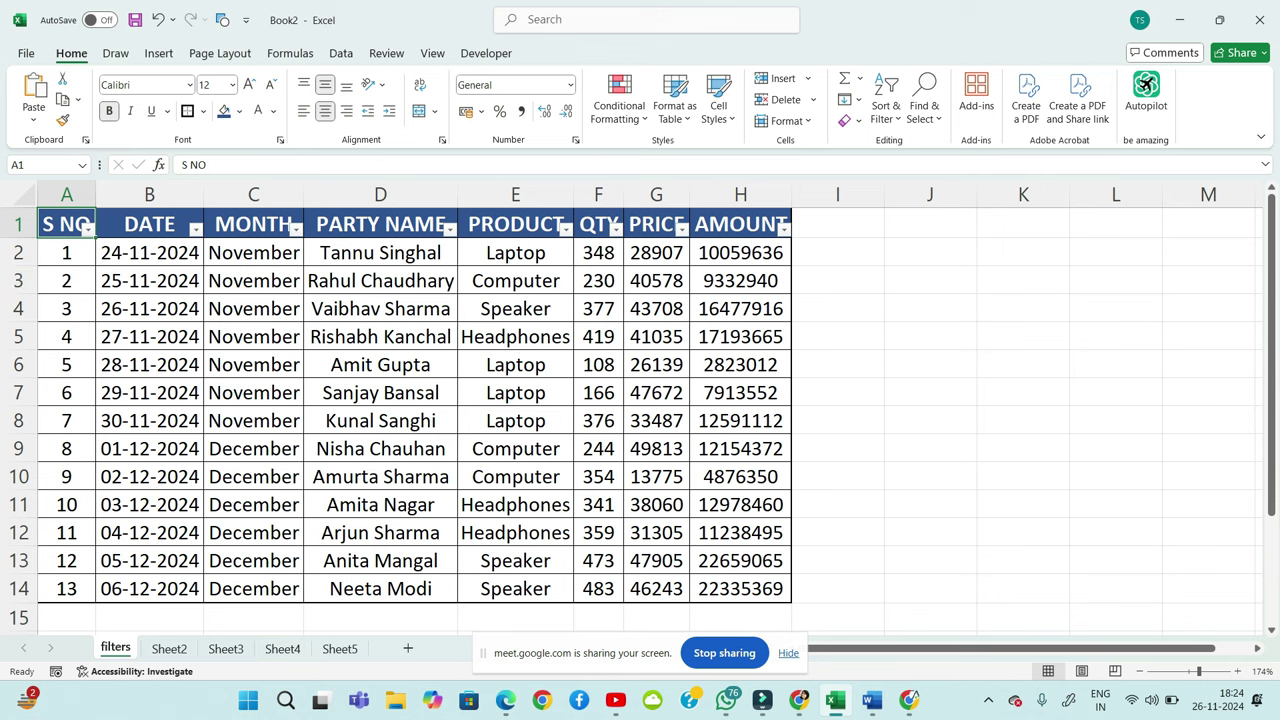
pyautogui.click(930, 308)
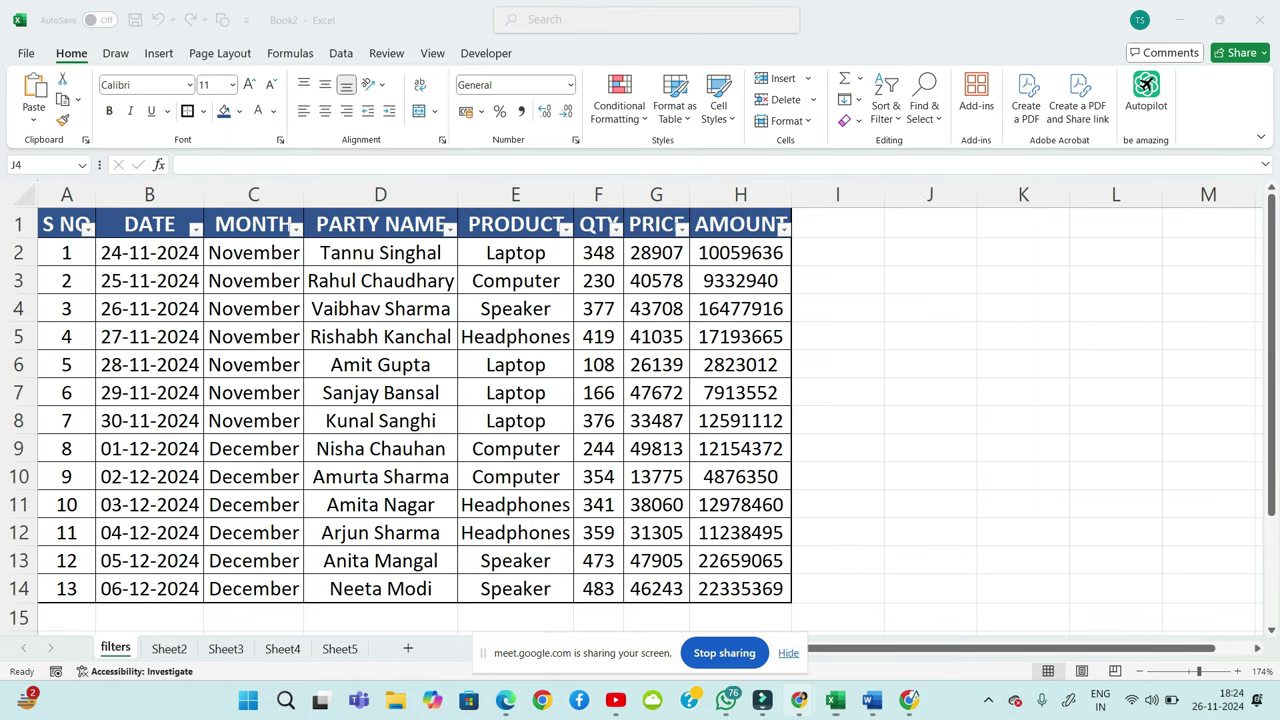
# Step: Admit the waiting guest to the Google Meet call (17 contributors), then return to Excel's Book2
pyautogui.moveTo(799, 700)
pyautogui.click(708, 620)
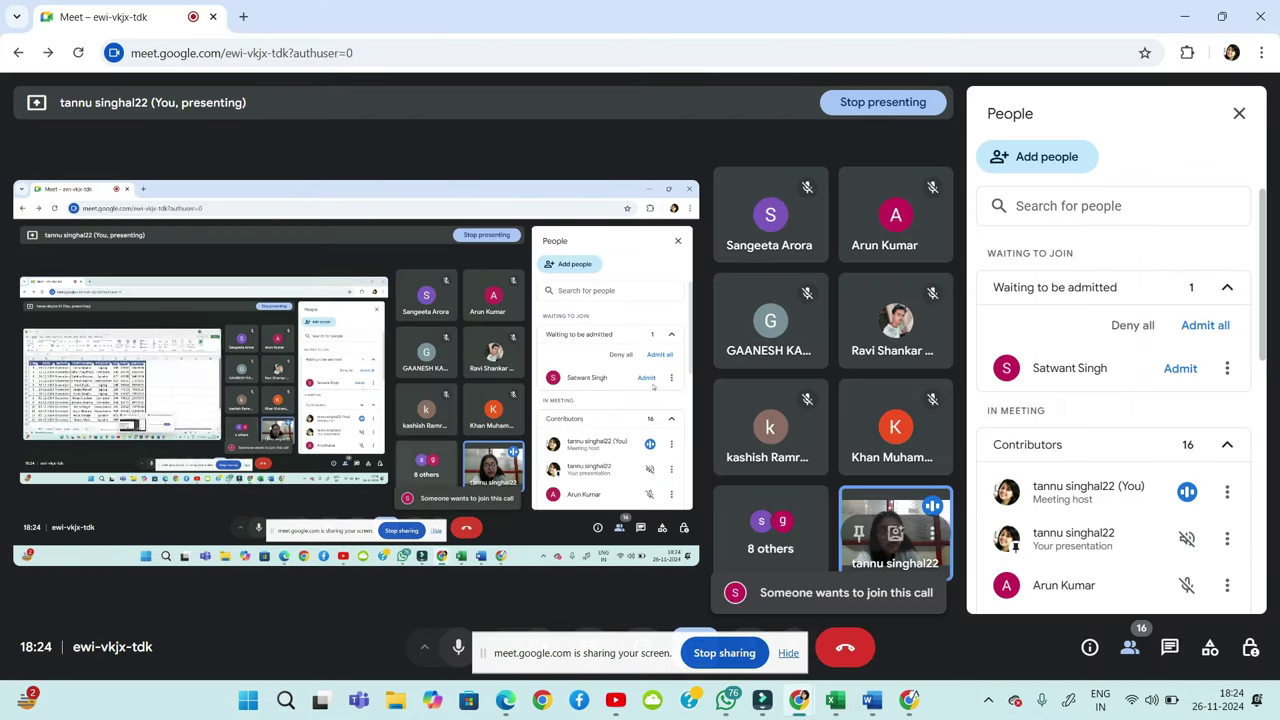
pyautogui.click(1205, 325)
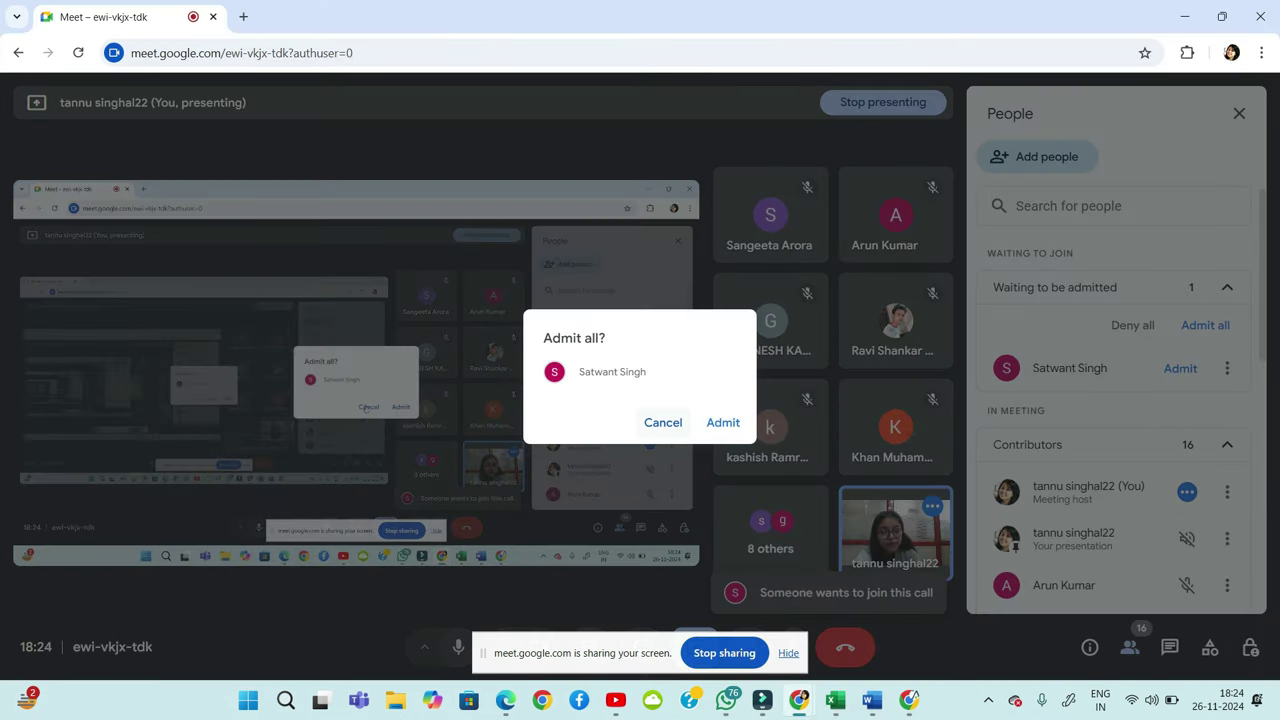
pyautogui.click(724, 421)
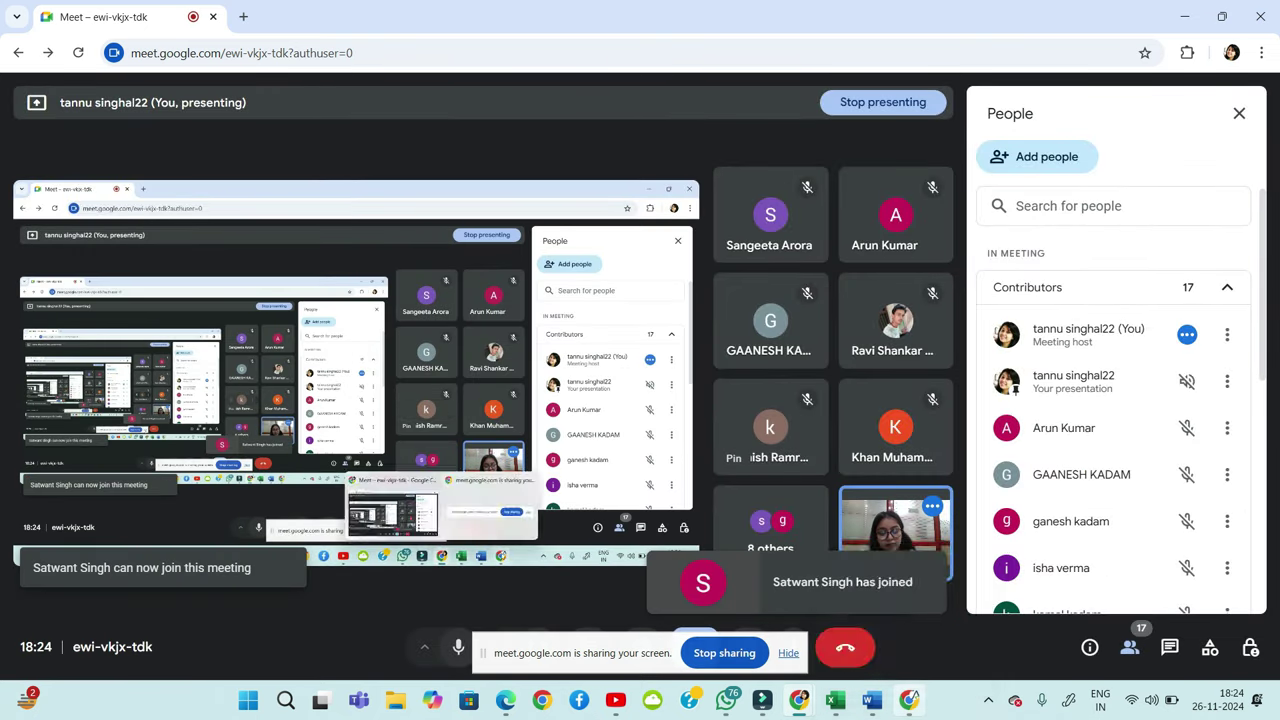
pyautogui.click(835, 700)
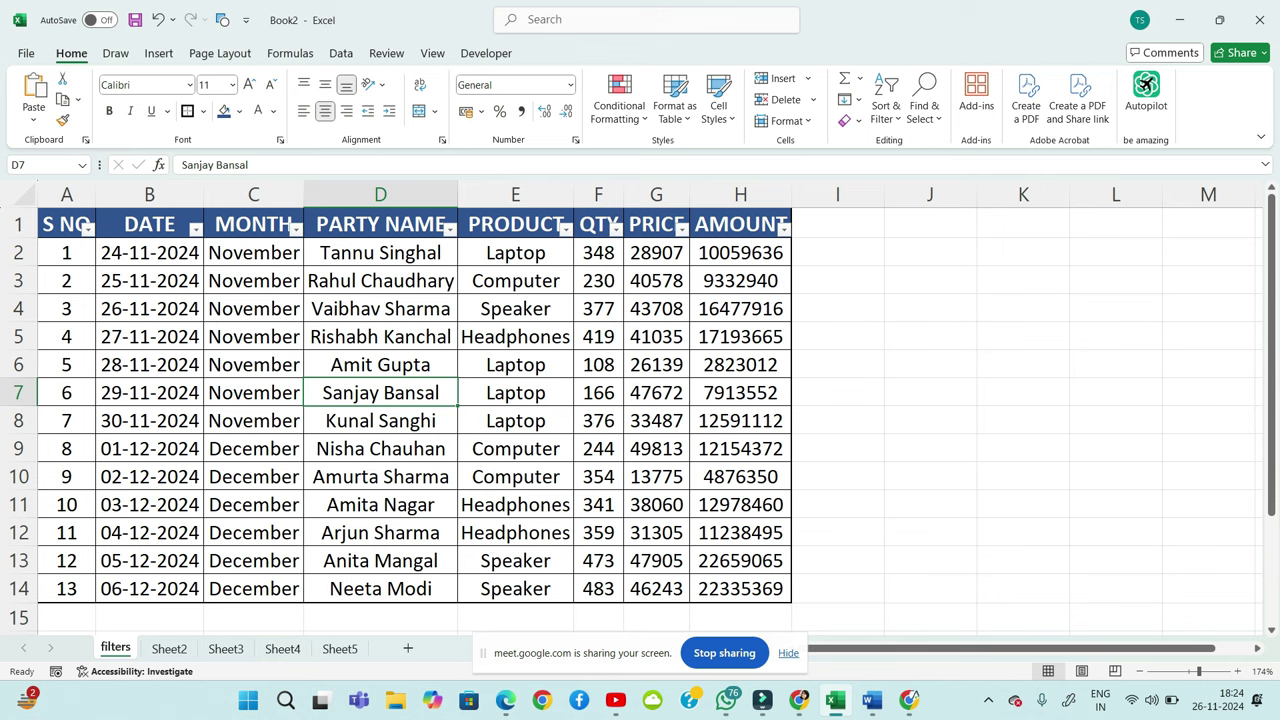
# Step: Look at the PARTY NAME sort options and E3's fill colours, leaving both unchanged
pyautogui.click(449, 229)
pyautogui.moveTo(300, 297)
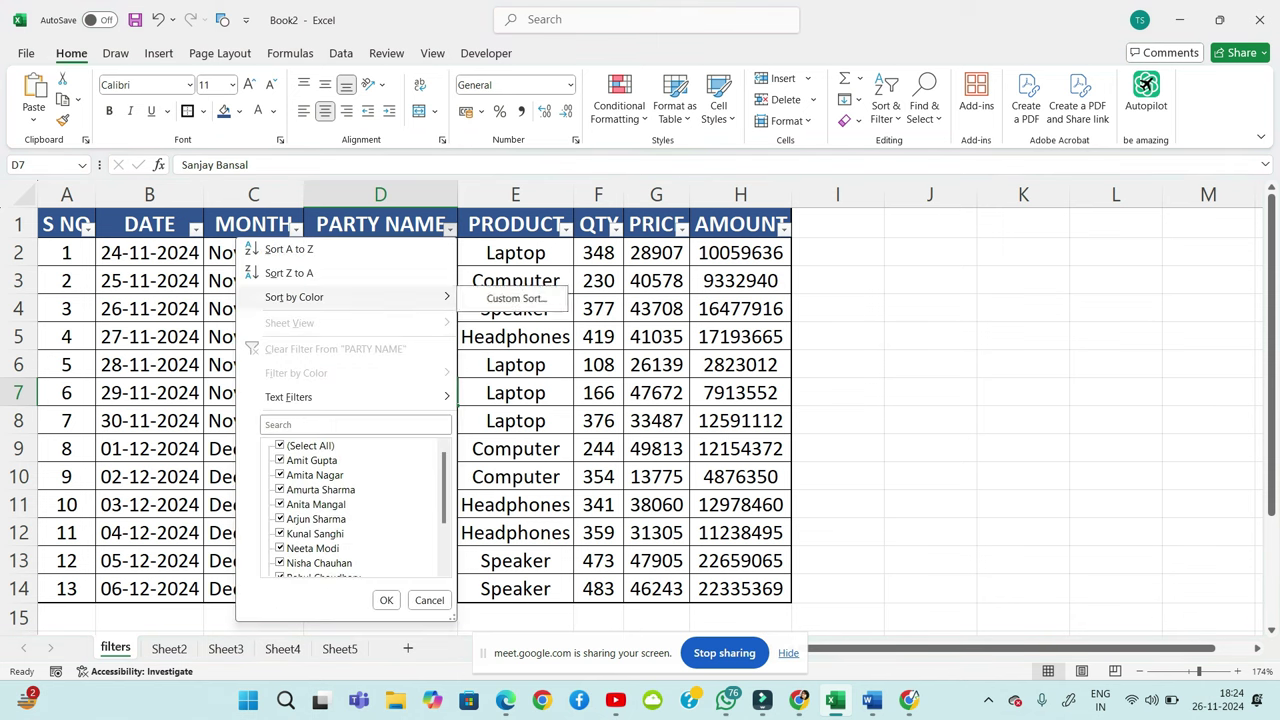
pyautogui.press('Escape')
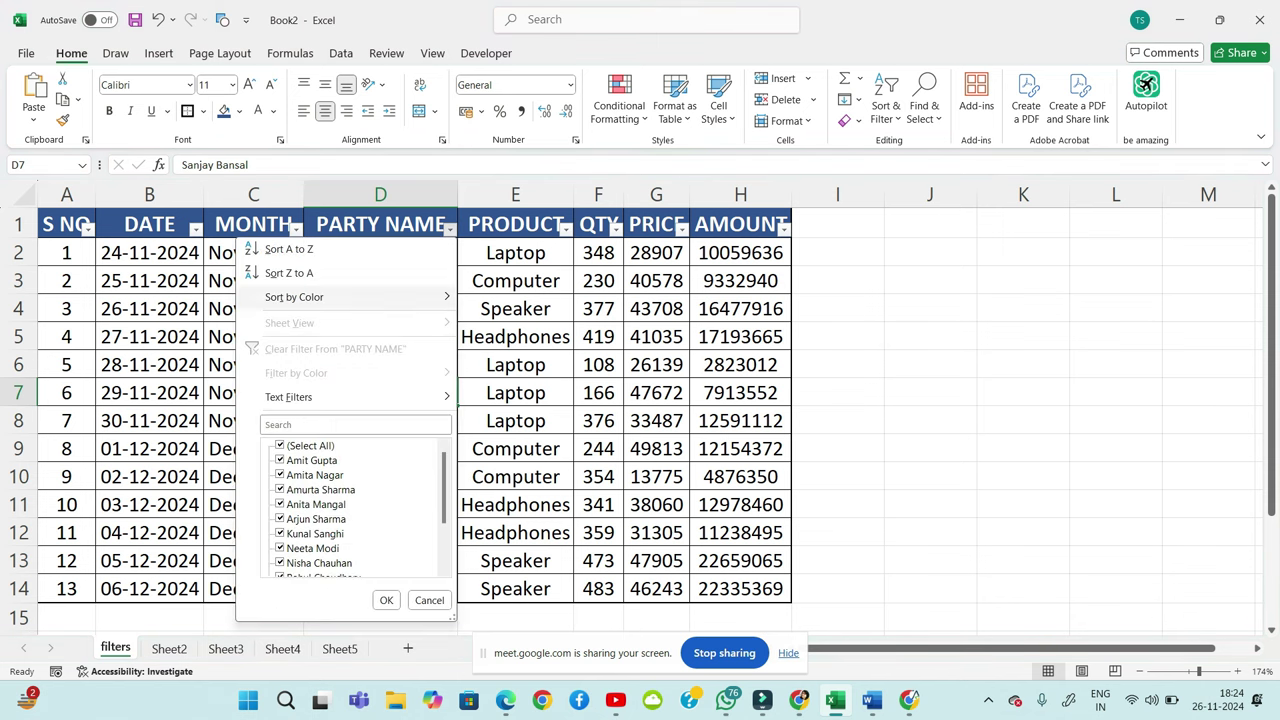
pyautogui.press('Escape')
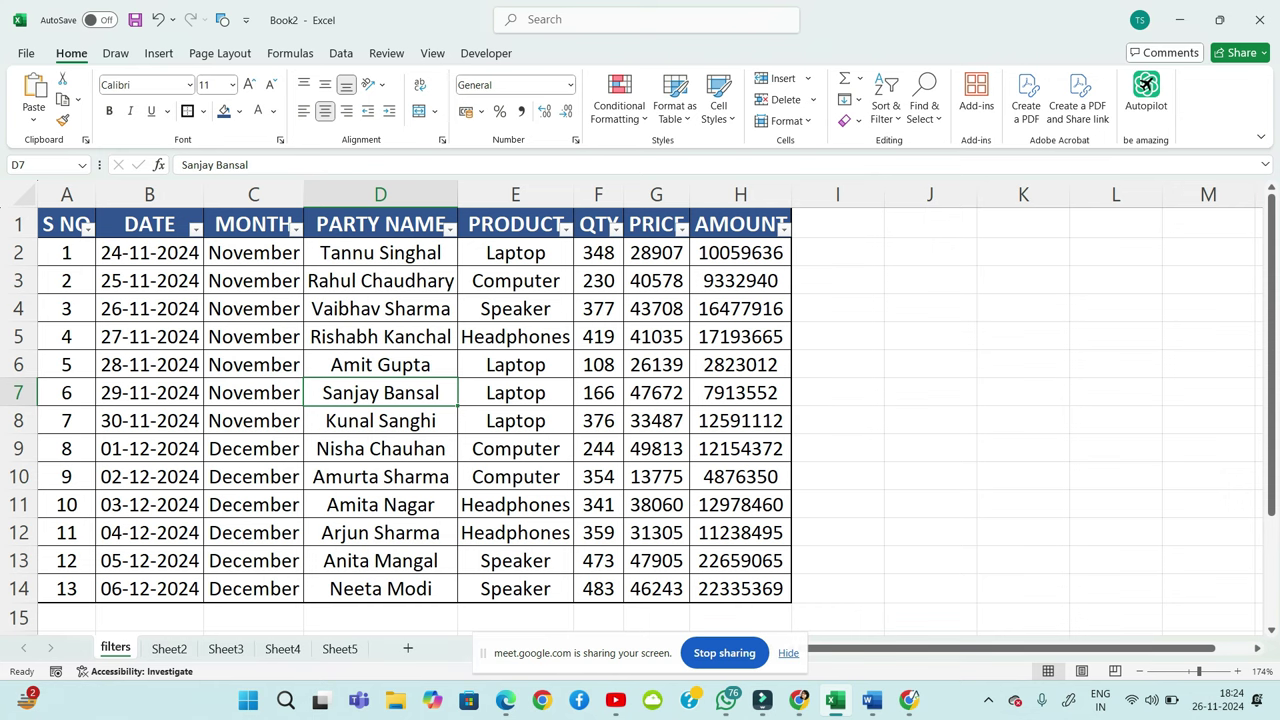
pyautogui.click(515, 280)
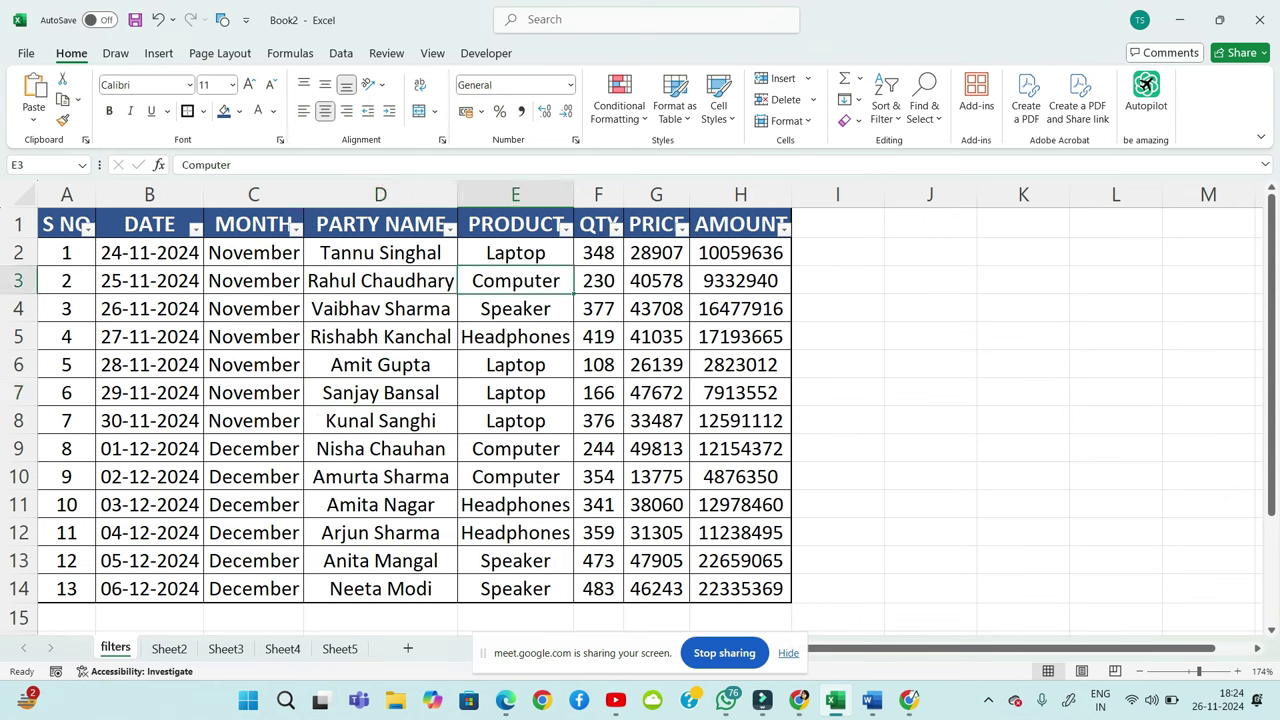
pyautogui.click(239, 111)
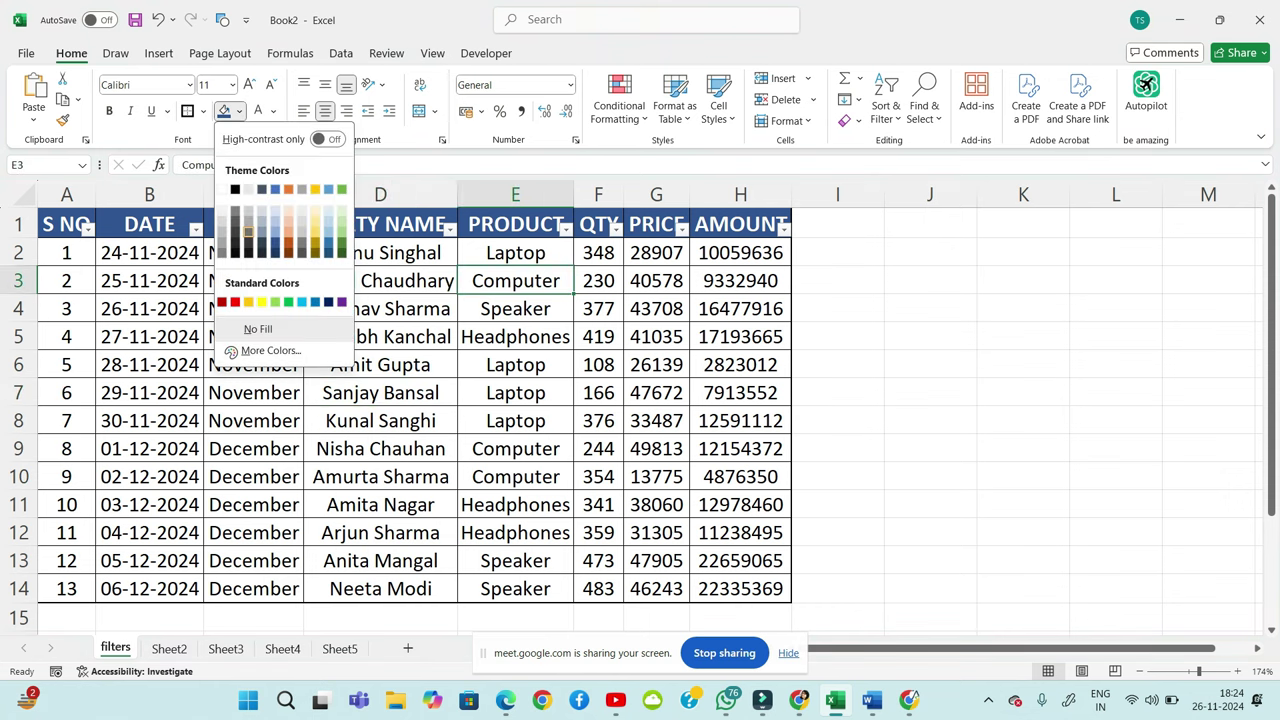
pyautogui.press('Escape')
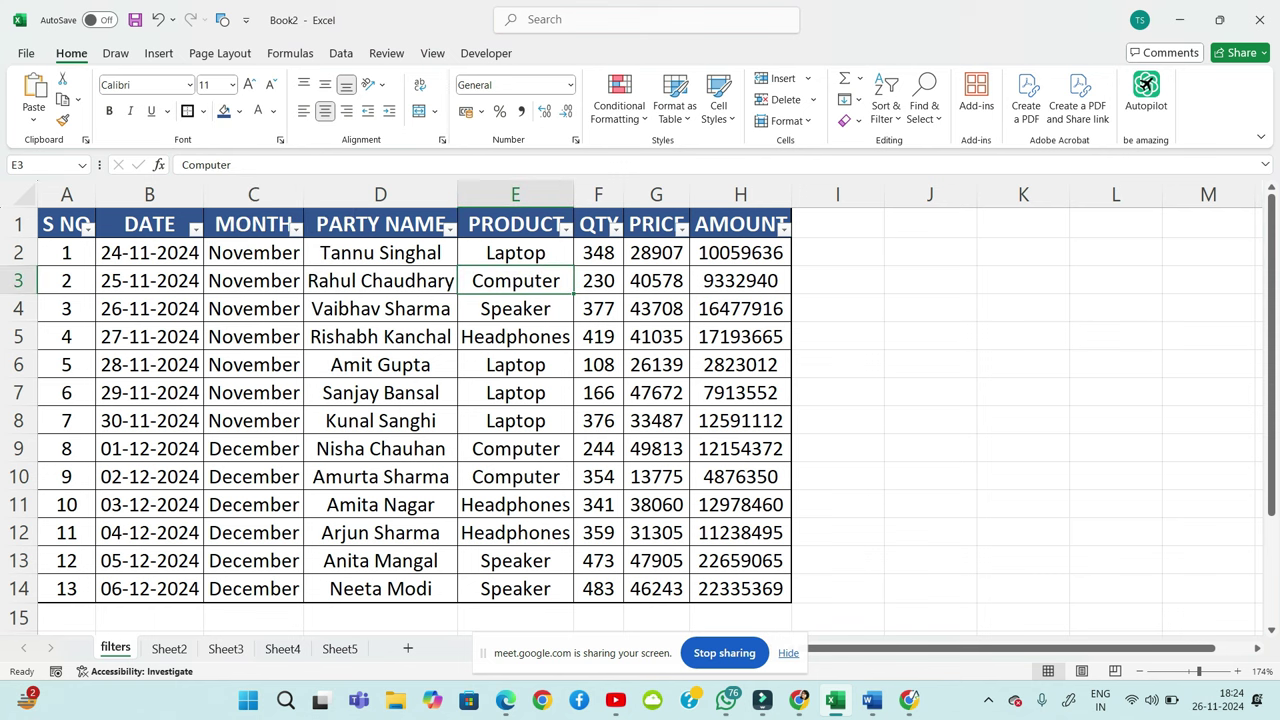
pyautogui.click(515, 392)
# Step: Fill PRODUCT cells E4, E6, E8, E12 and E14 with yellow
pyautogui.click(515, 308)
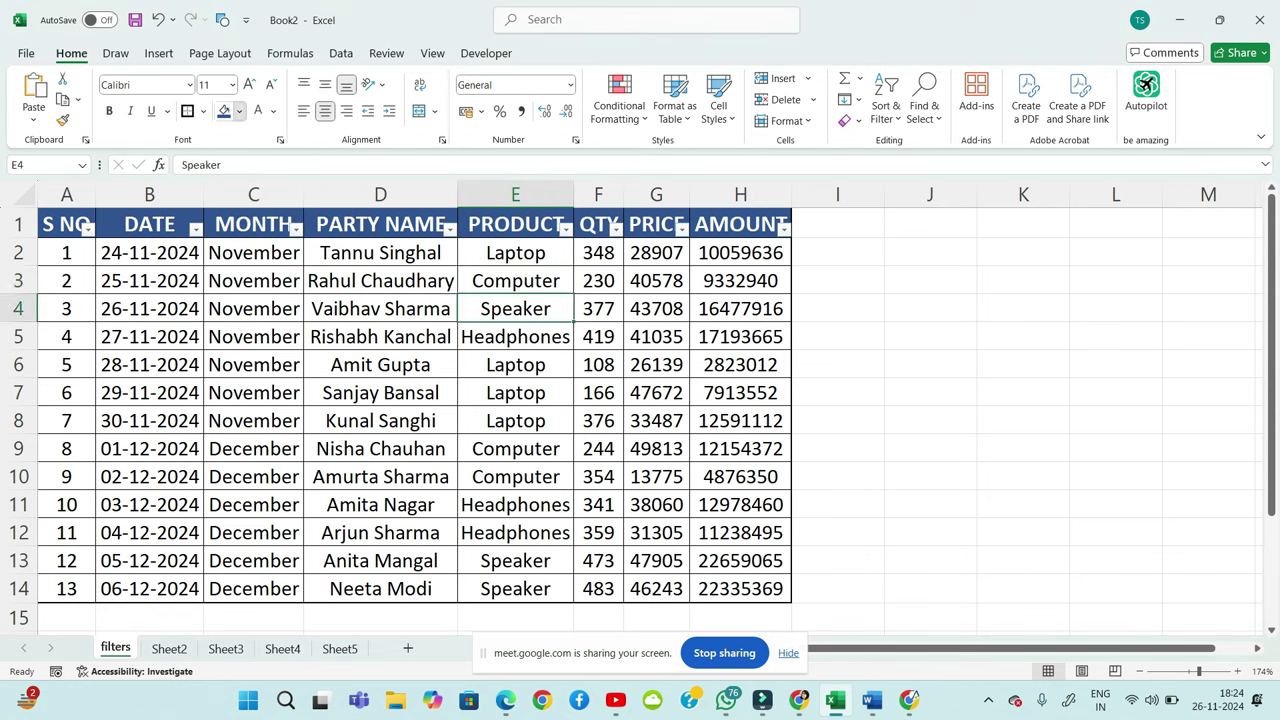
pyautogui.click(239, 111)
pyautogui.click(261, 301)
pyautogui.click(515, 364)
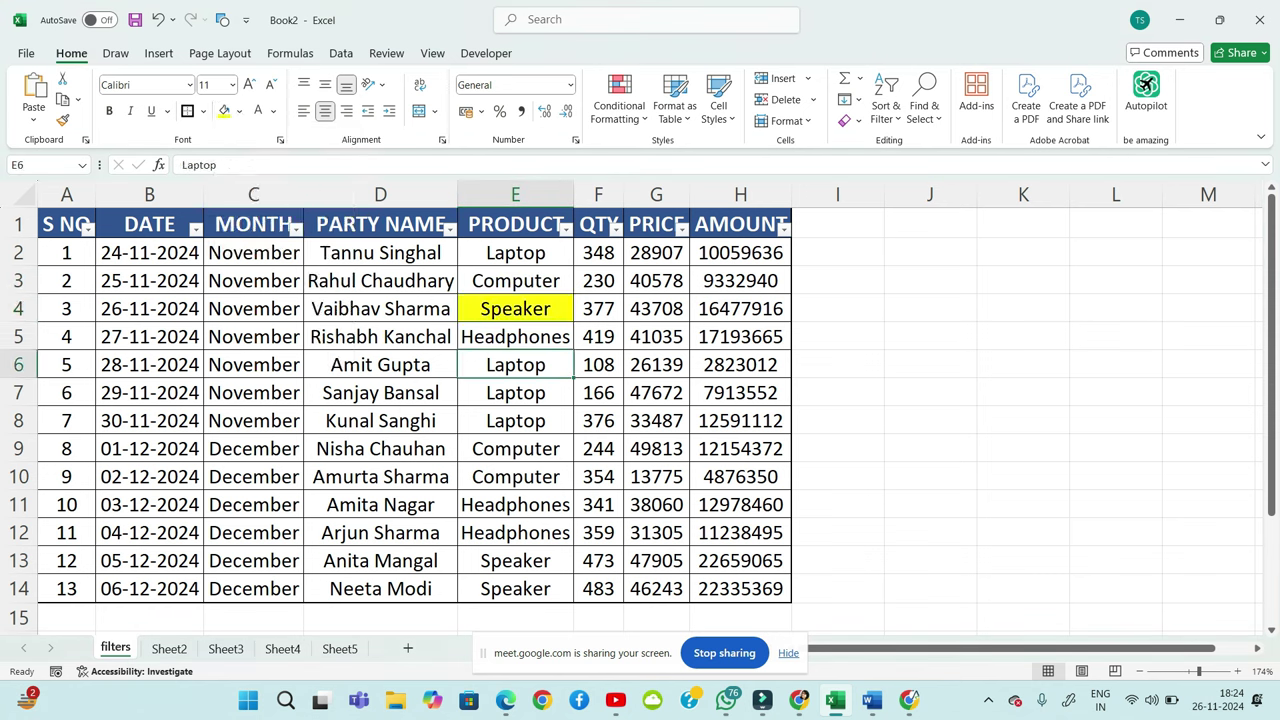
pyautogui.click(224, 111)
pyautogui.click(515, 420)
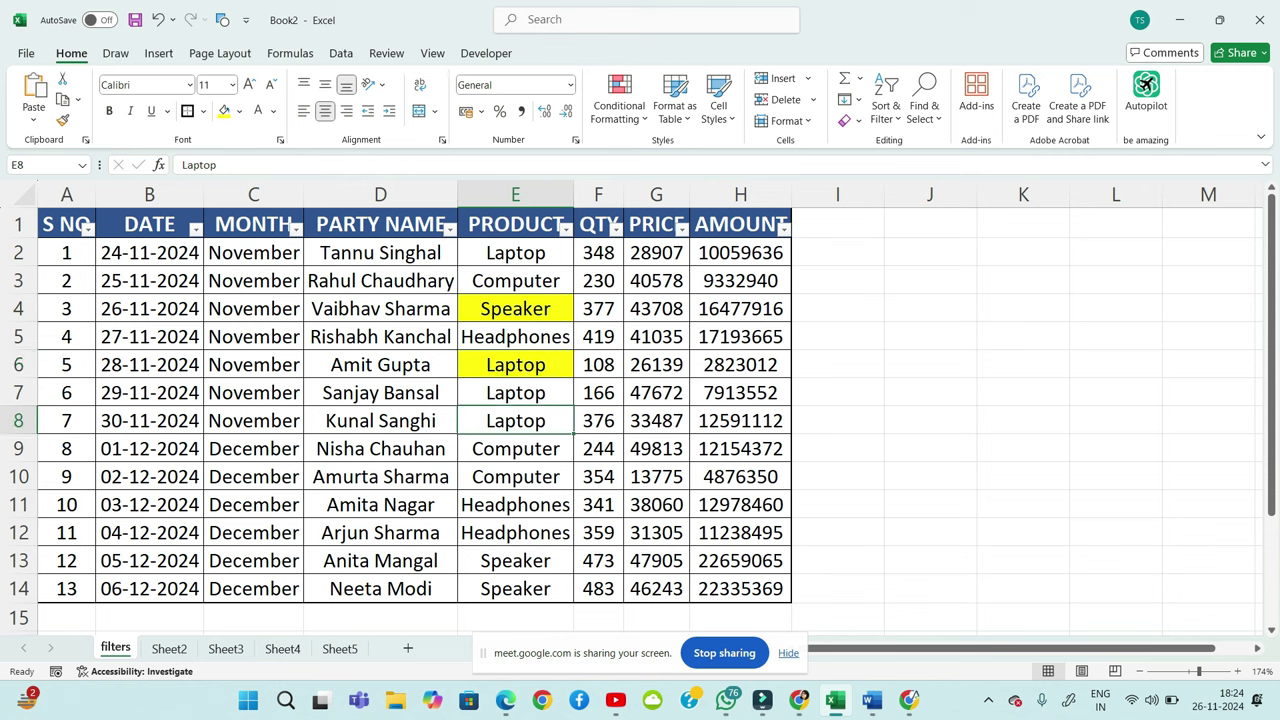
pyautogui.click(224, 111)
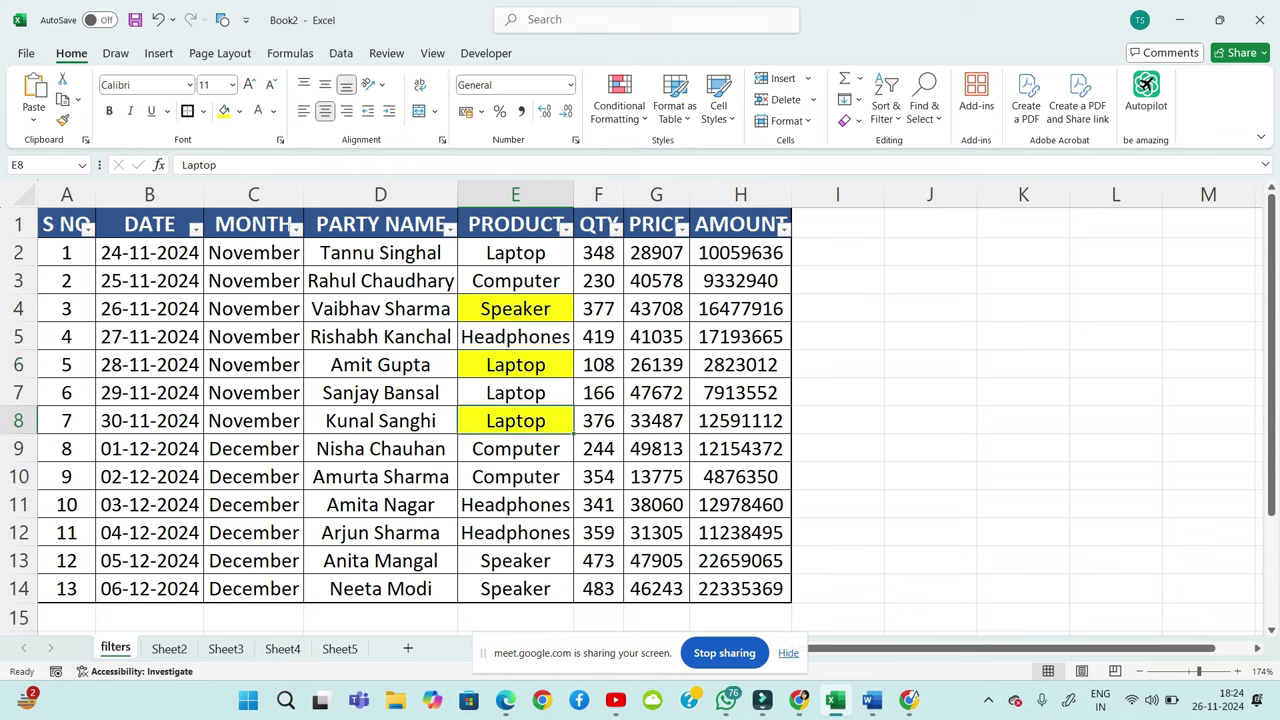
pyautogui.click(515, 532)
pyautogui.click(224, 111)
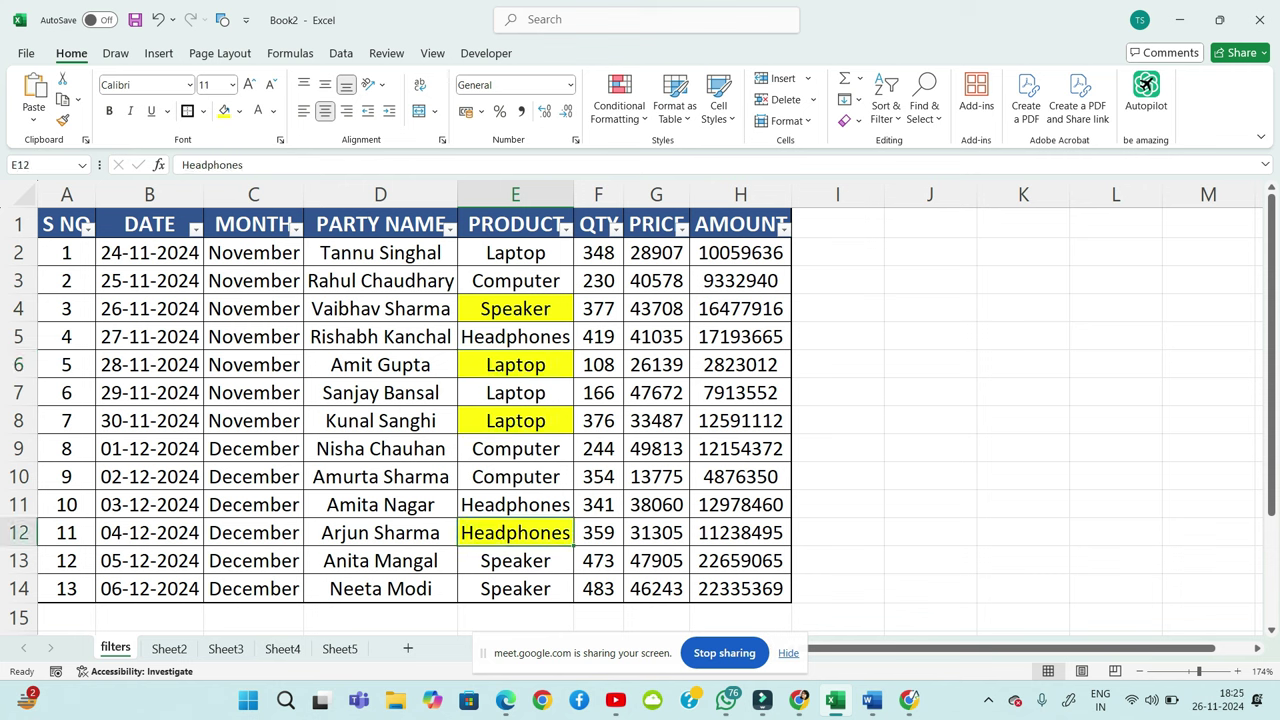
pyautogui.click(515, 588)
pyautogui.click(224, 111)
pyautogui.click(740, 448)
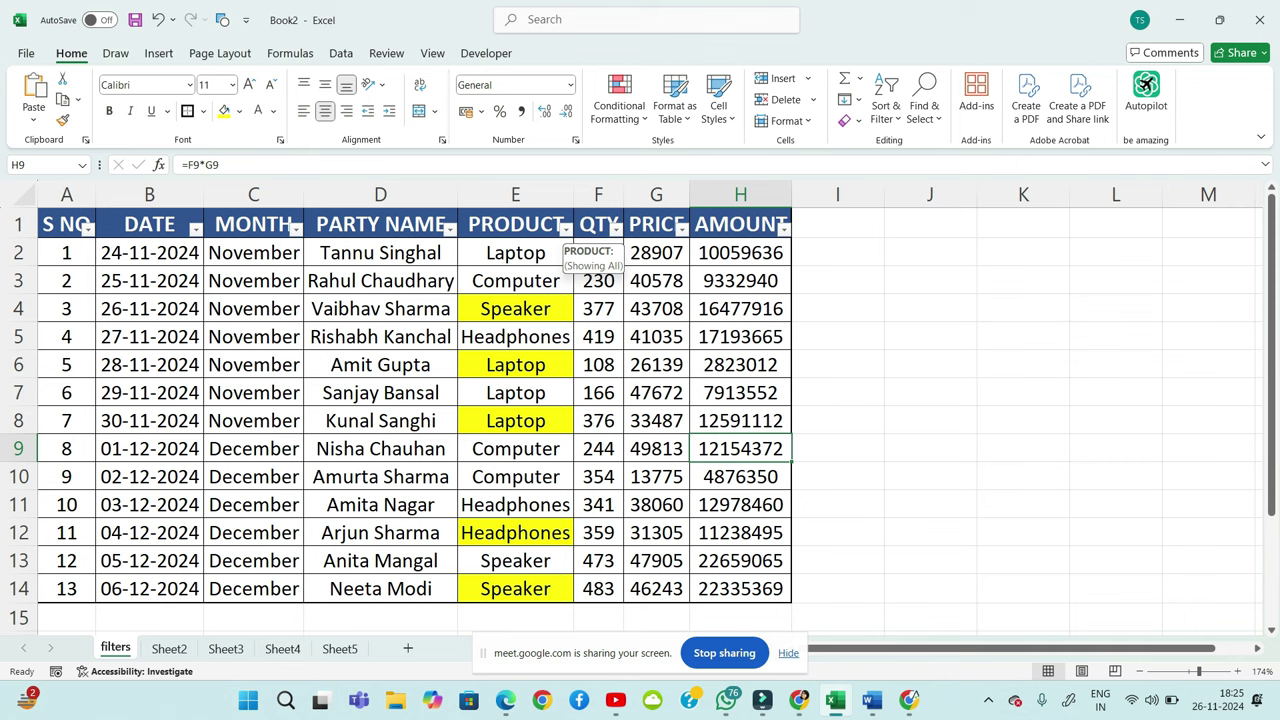
# Step: Check the PRODUCT sort options and select the PRODUCT values E2 to E14
pyautogui.click(566, 229)
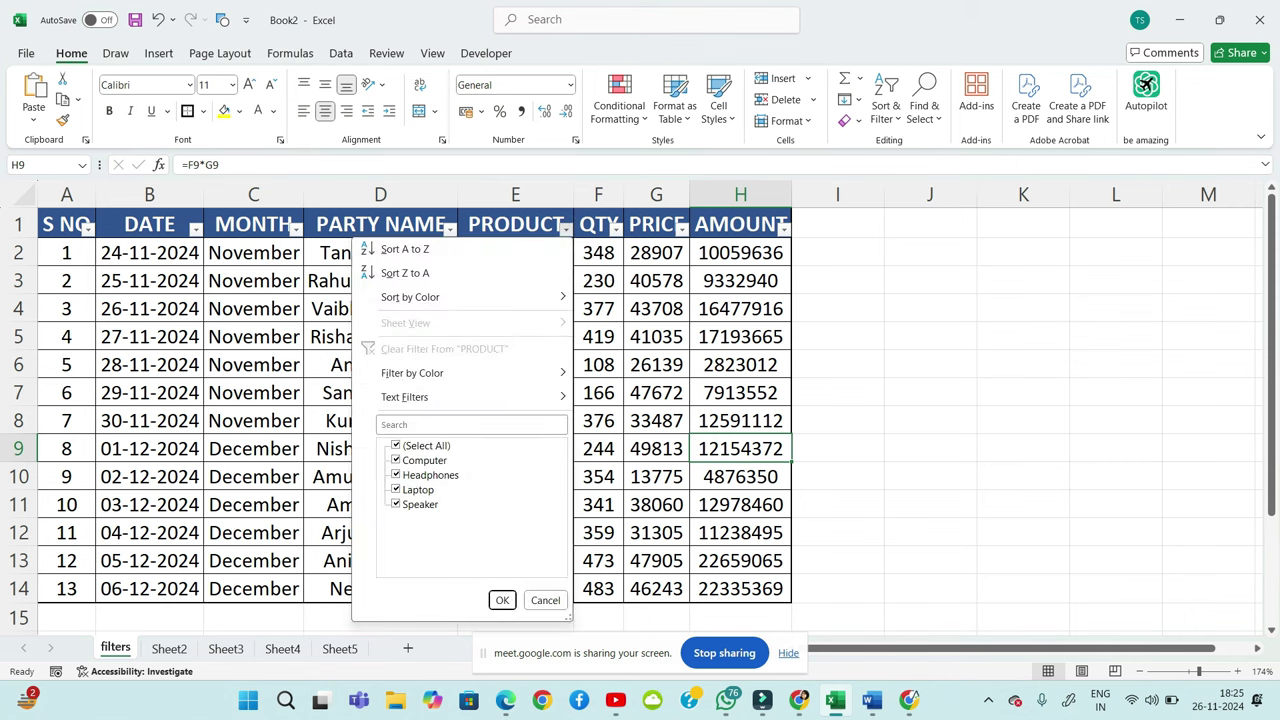
pyautogui.moveTo(450, 297)
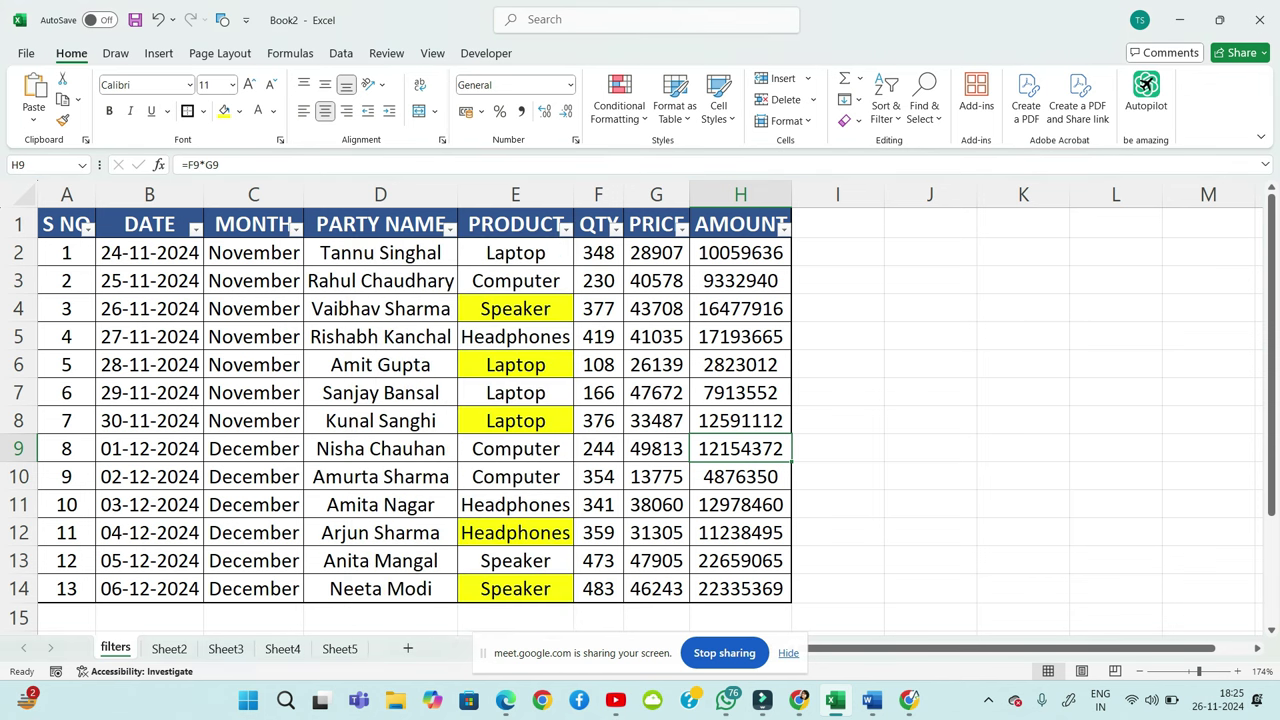
pyautogui.moveTo(515, 252); pyautogui.dragTo(515, 588)
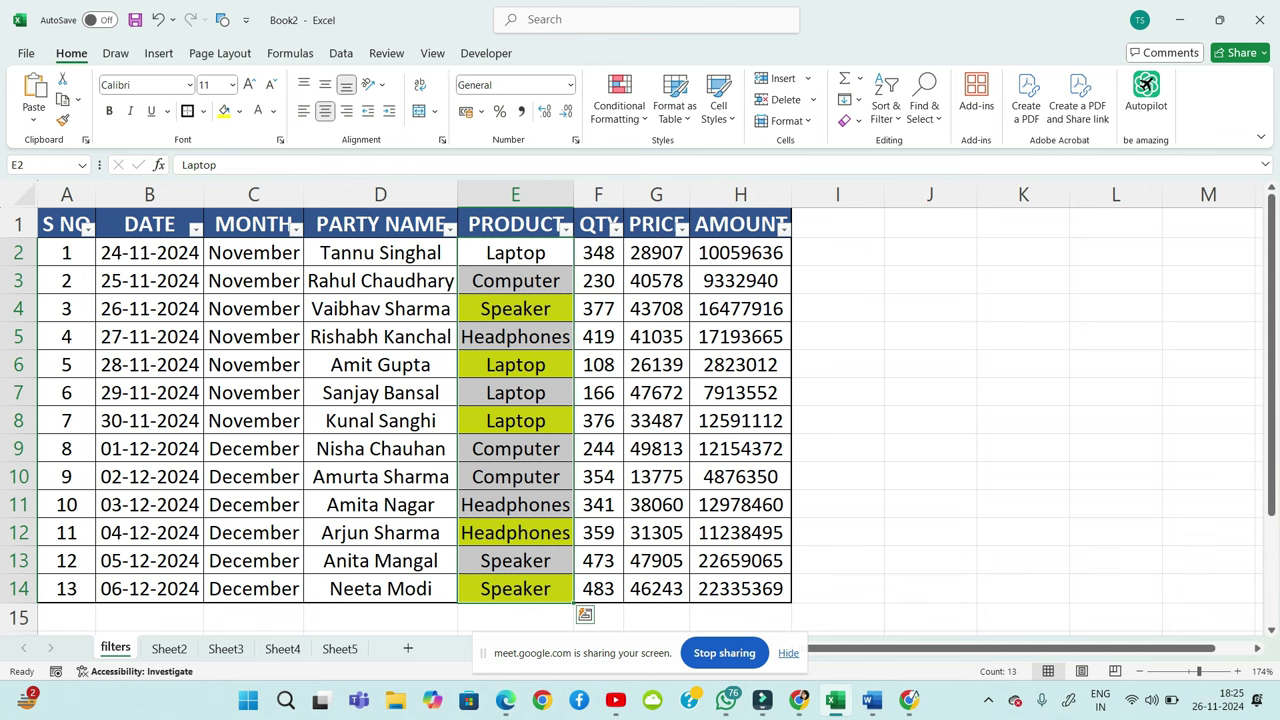
# Step: Sort PRODUCT by cell colour with unfilled products first, then select the yellow and plain cells
pyautogui.click(566, 229)
pyautogui.moveTo(470, 297)
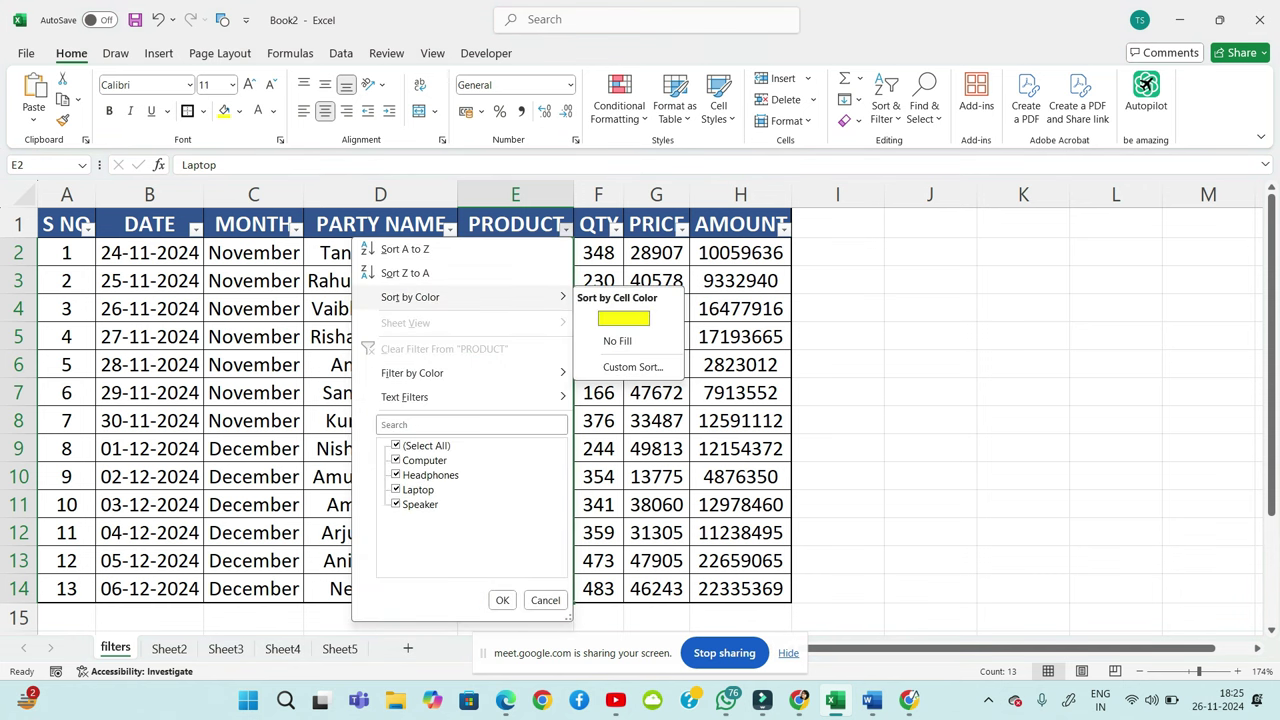
pyautogui.click(617, 341)
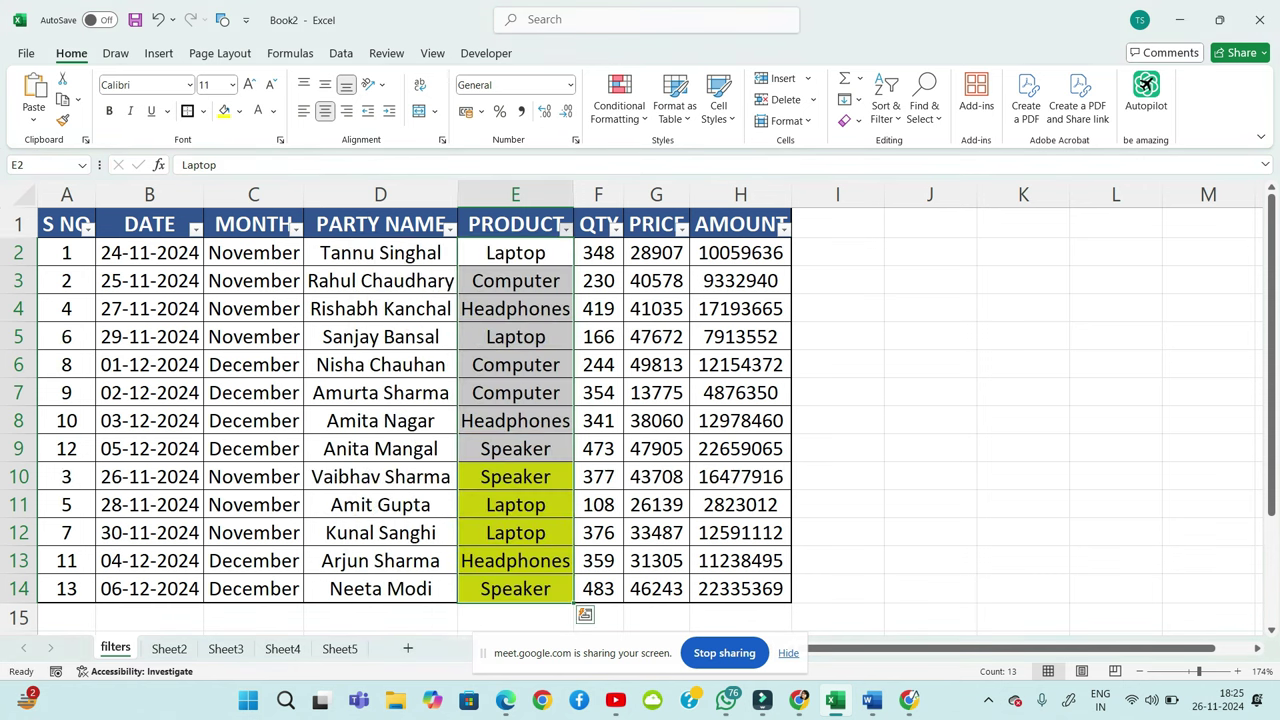
pyautogui.click(515, 253)
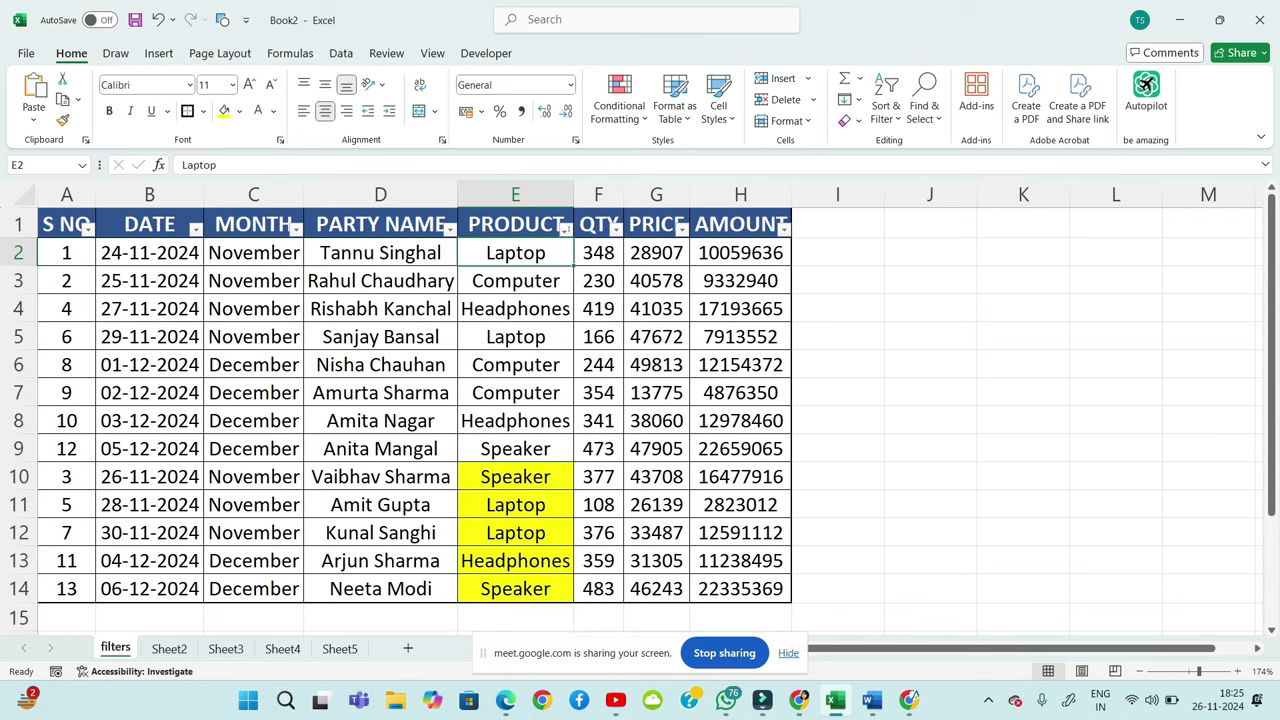
pyautogui.moveTo(515, 477); pyautogui.dragTo(515, 589)
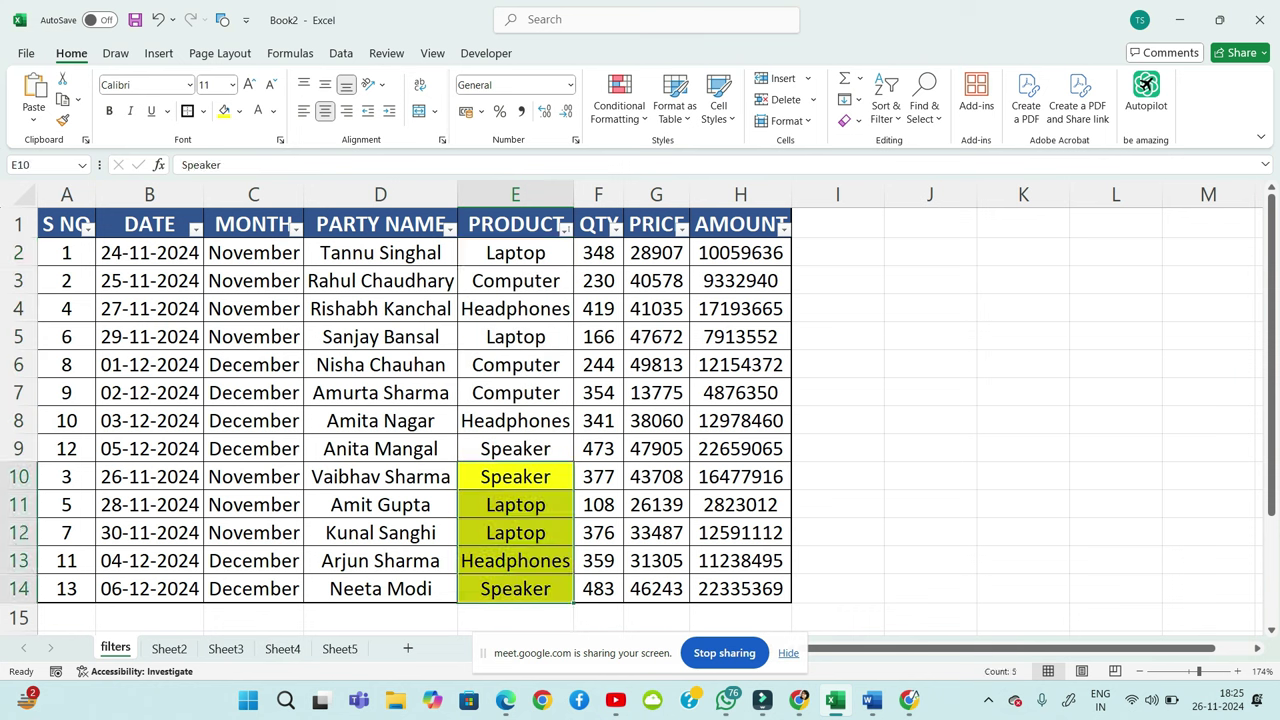
pyautogui.click(515, 253)
pyautogui.moveTo(515, 253); pyautogui.dragTo(515, 449)
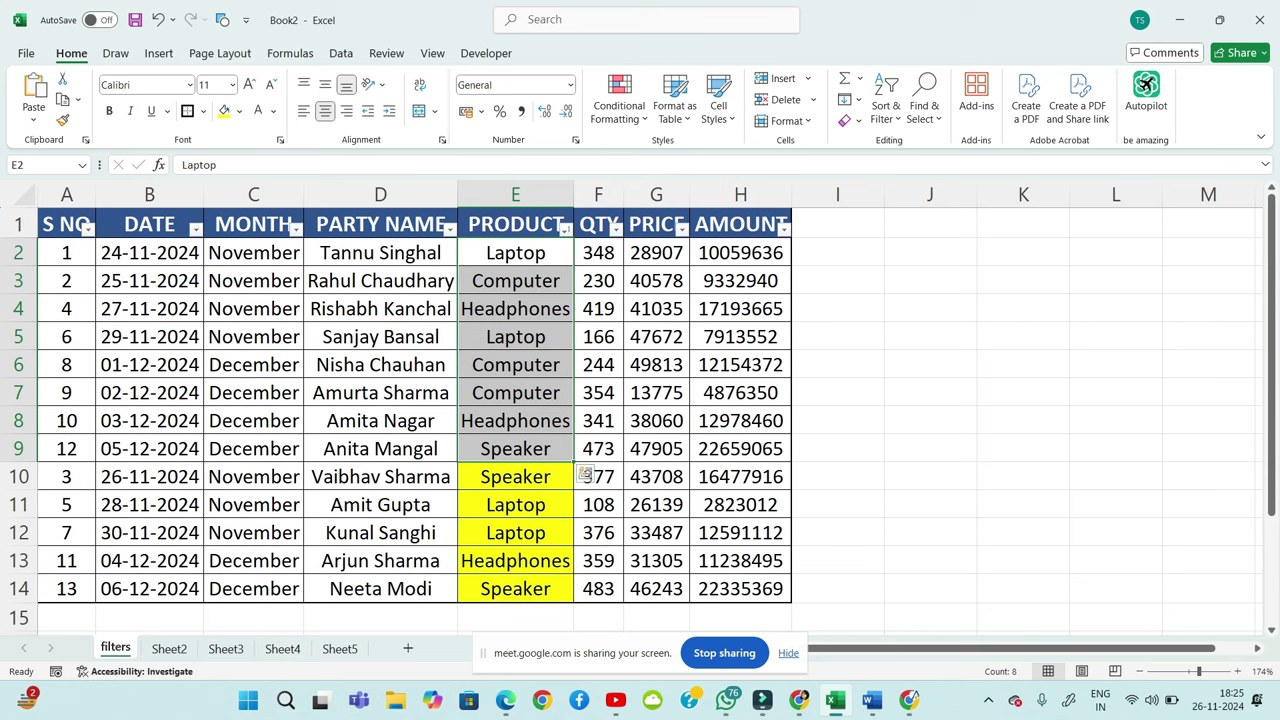
# Step: Re-sort PRODUCT so the yellow rows sit on top, then select the PRODUCT header E1
pyautogui.click(565, 229)
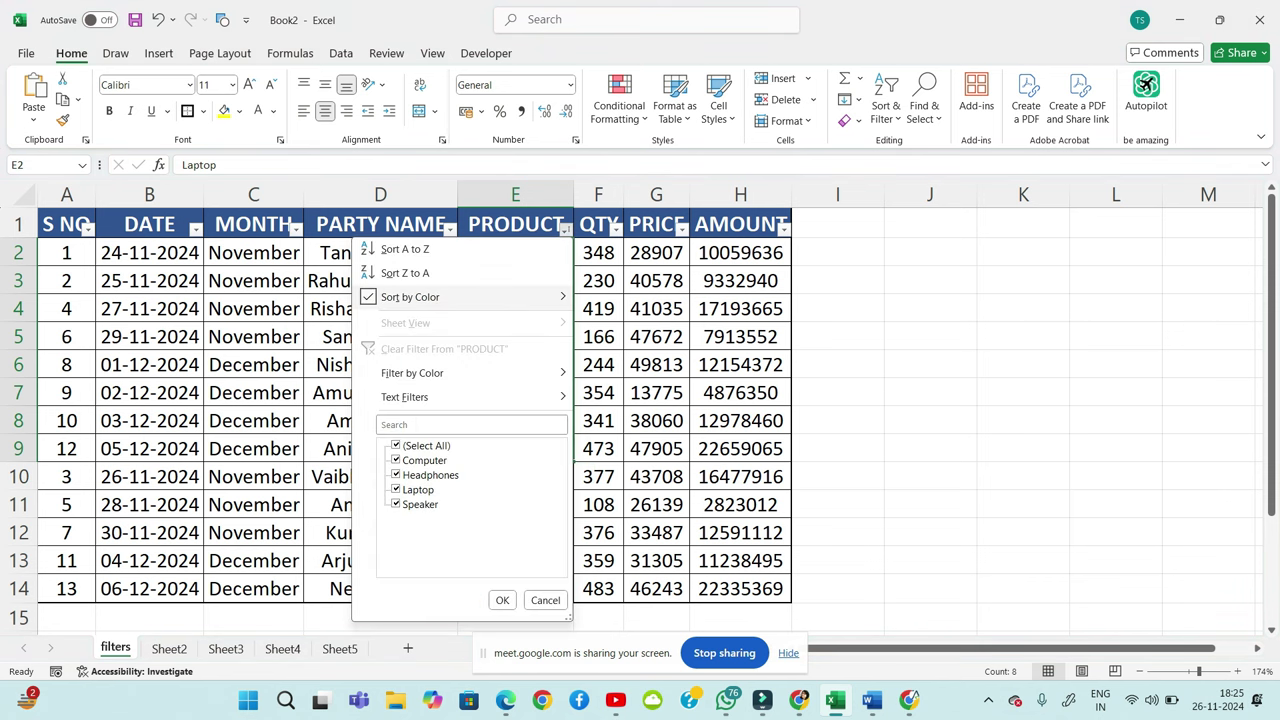
pyautogui.click(612, 322)
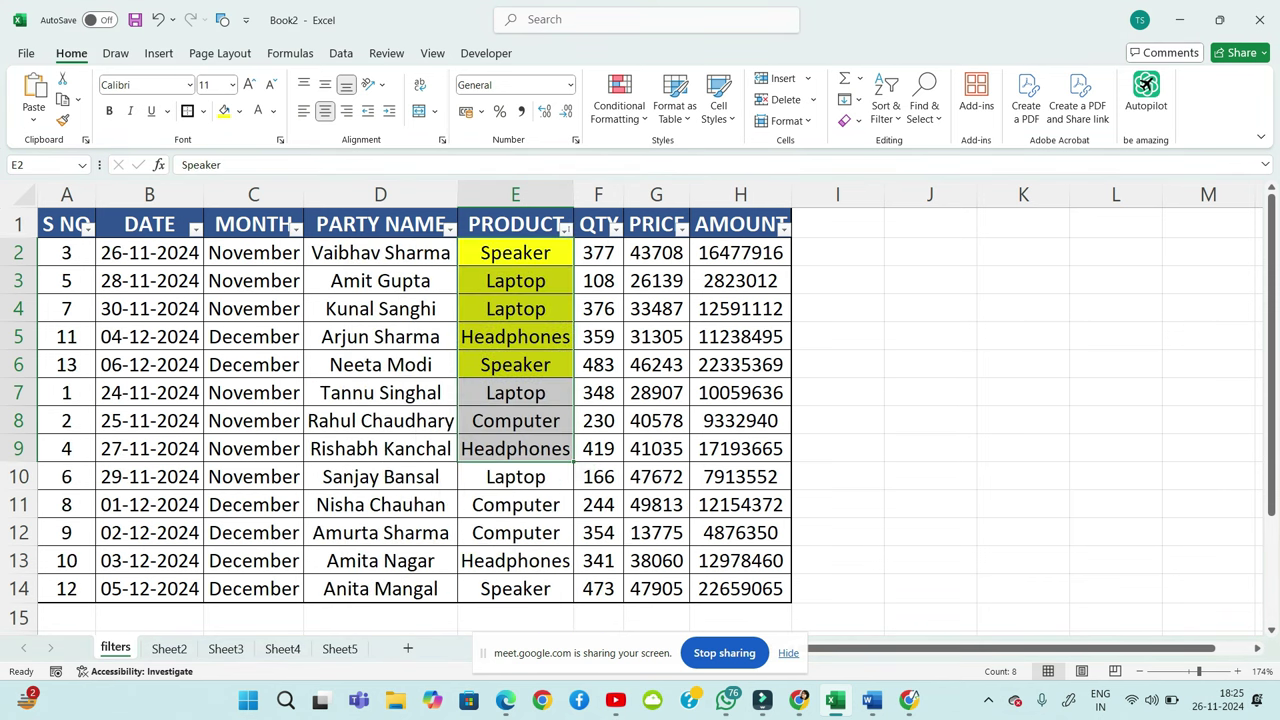
pyautogui.hotkey('shift', 'Down')
pyautogui.hotkey('shift', 'Down')
pyautogui.hotkey('shift', 'Down')
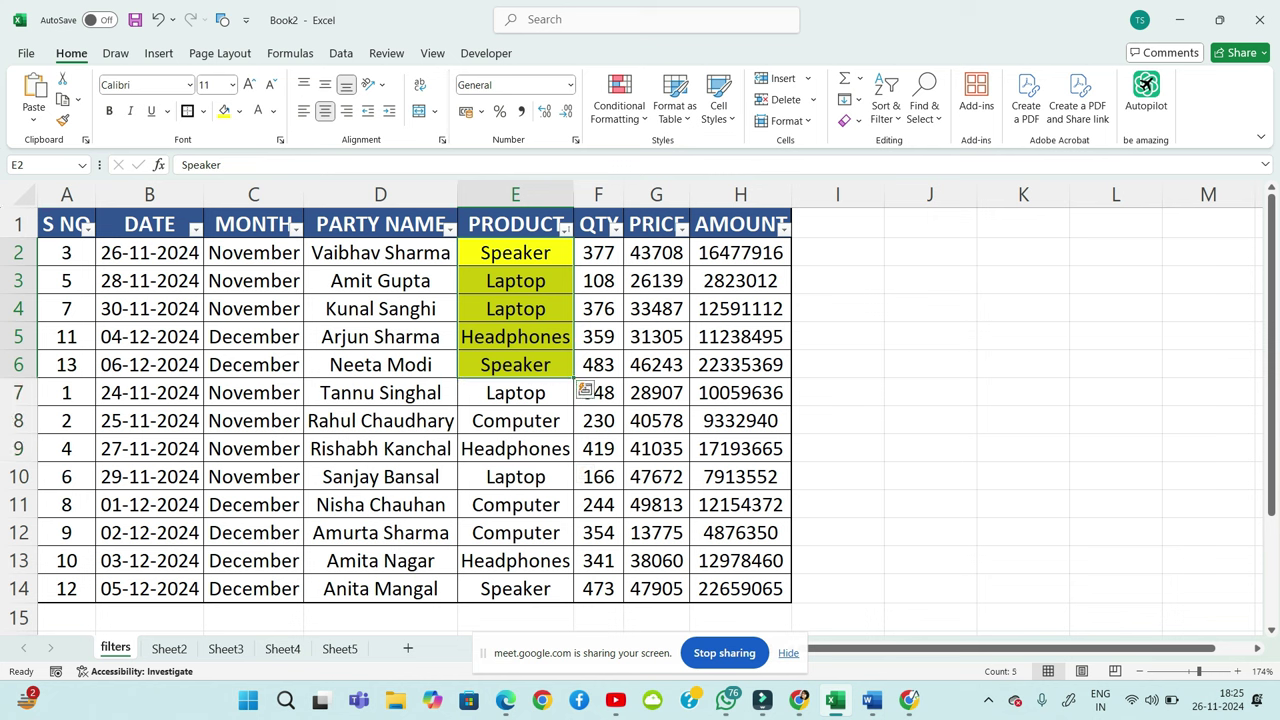
pyautogui.moveTo(515, 392); pyautogui.dragTo(515, 588)
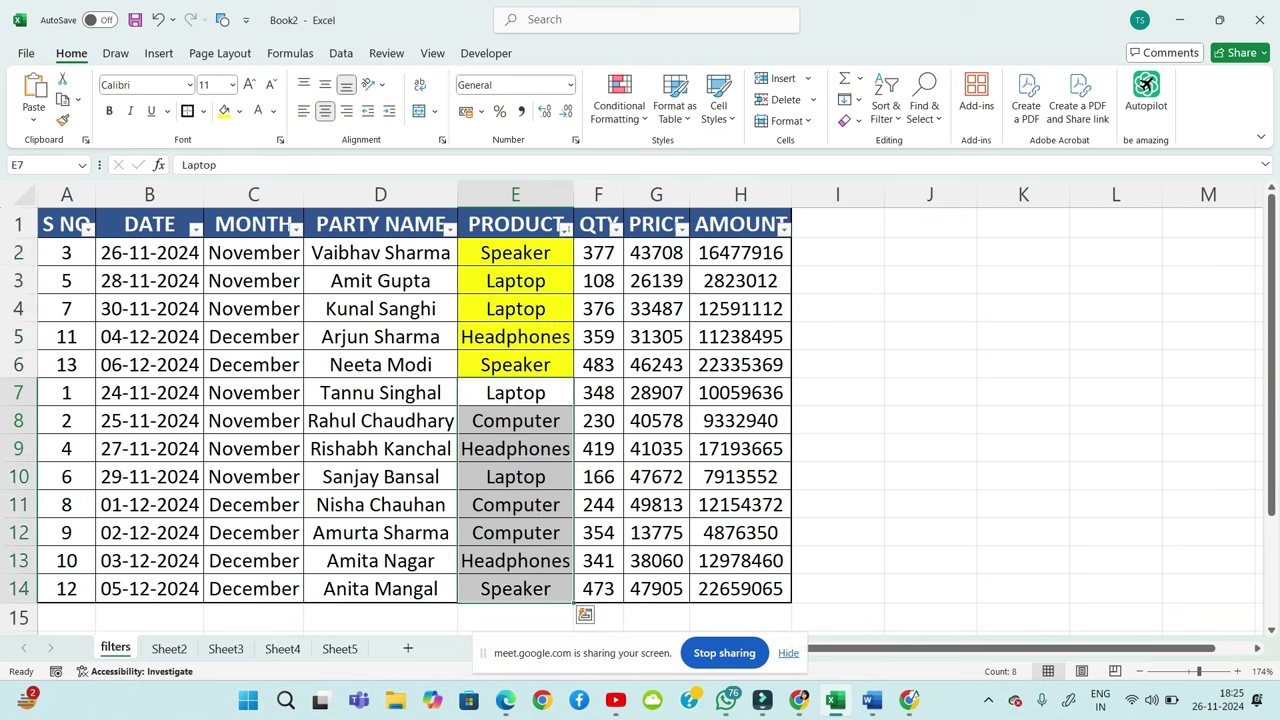
pyautogui.moveTo(515, 252); pyautogui.dragTo(515, 364)
pyautogui.click(515, 364)
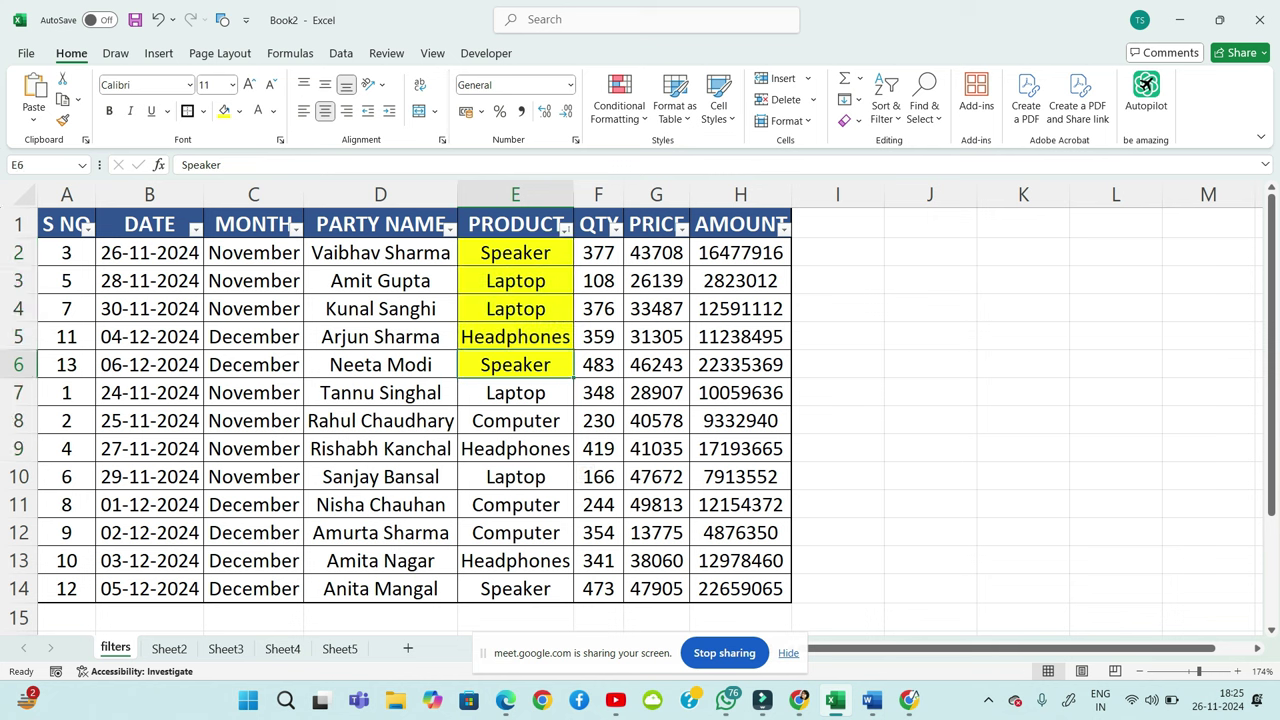
pyautogui.click(515, 252)
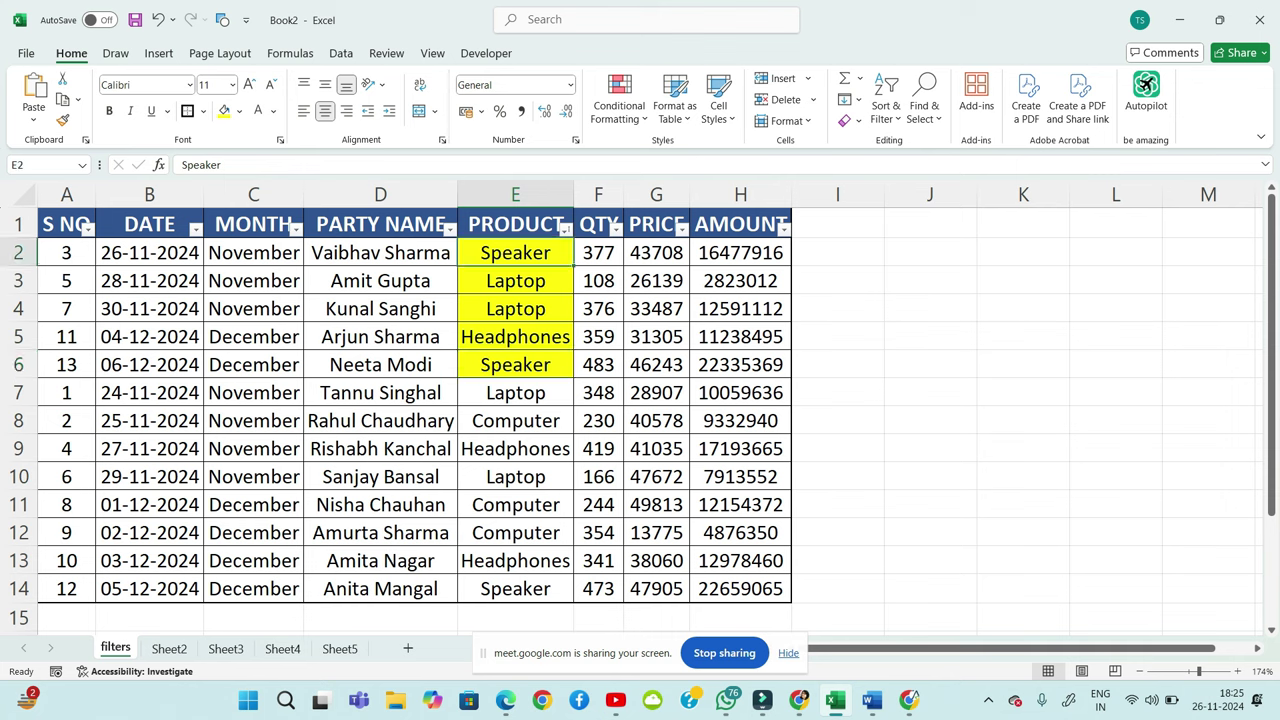
pyautogui.click(515, 224)
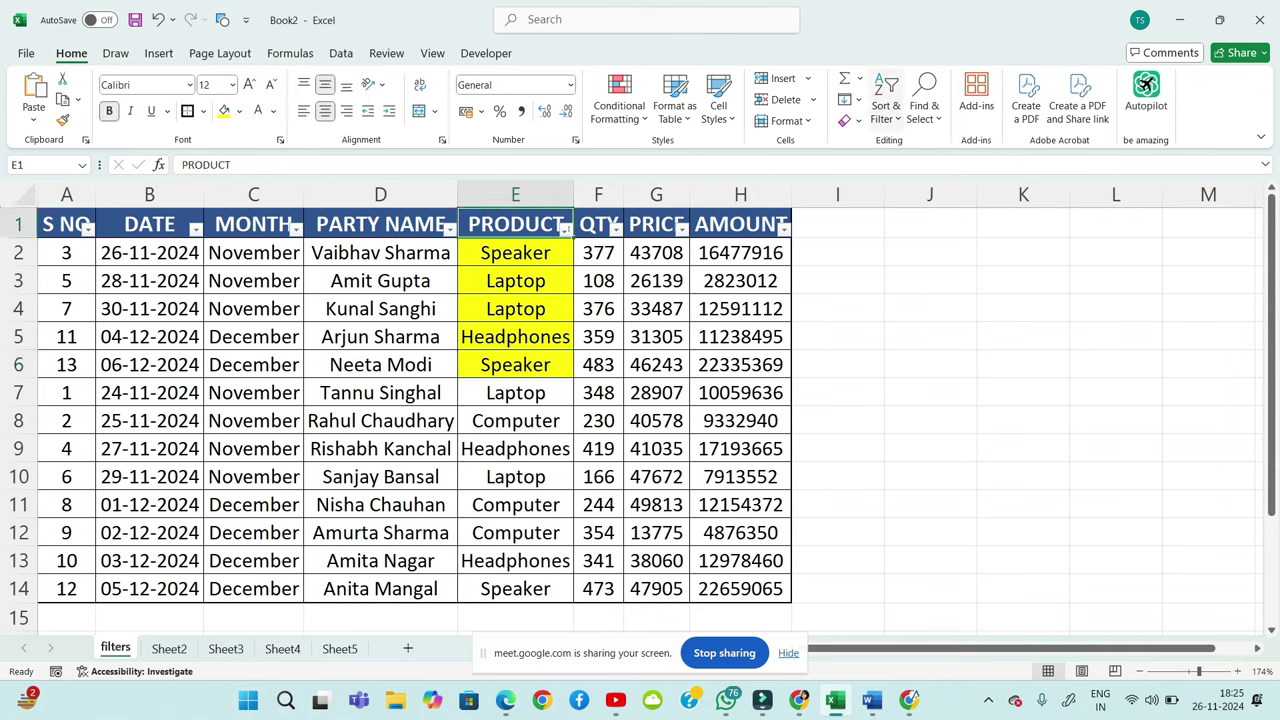
pyautogui.click(886, 100)
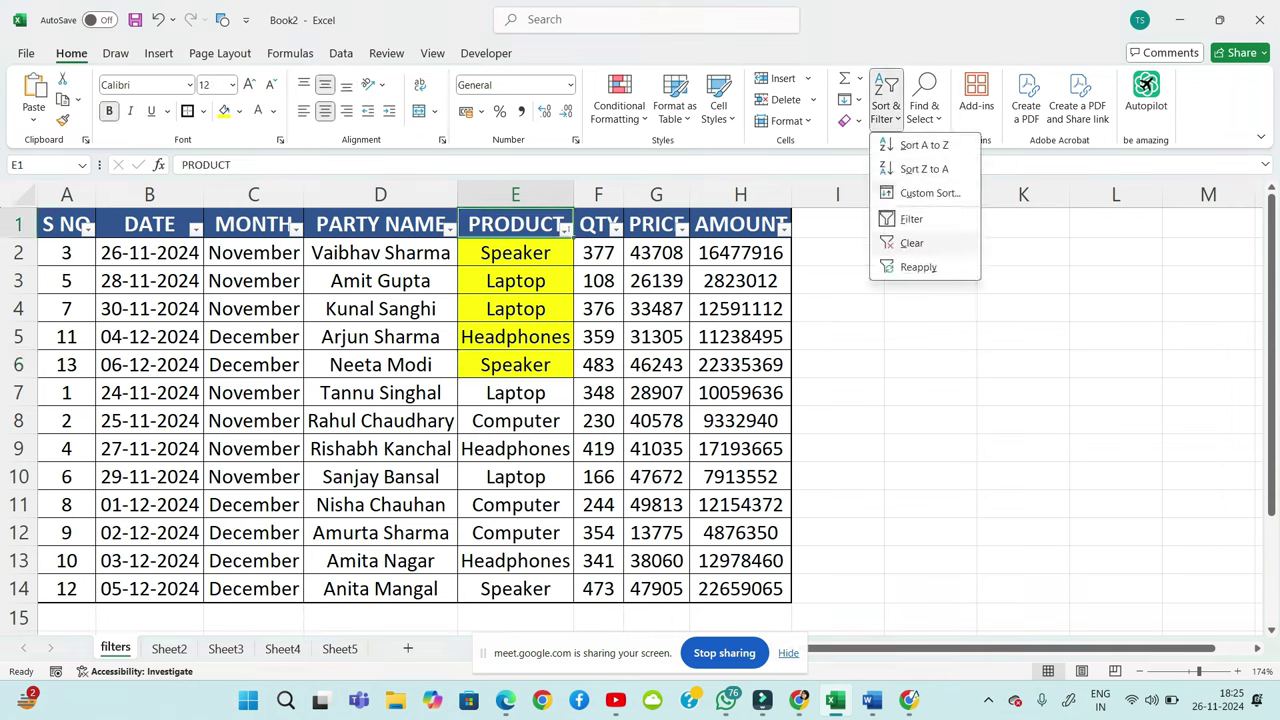
pyautogui.click(929, 193)
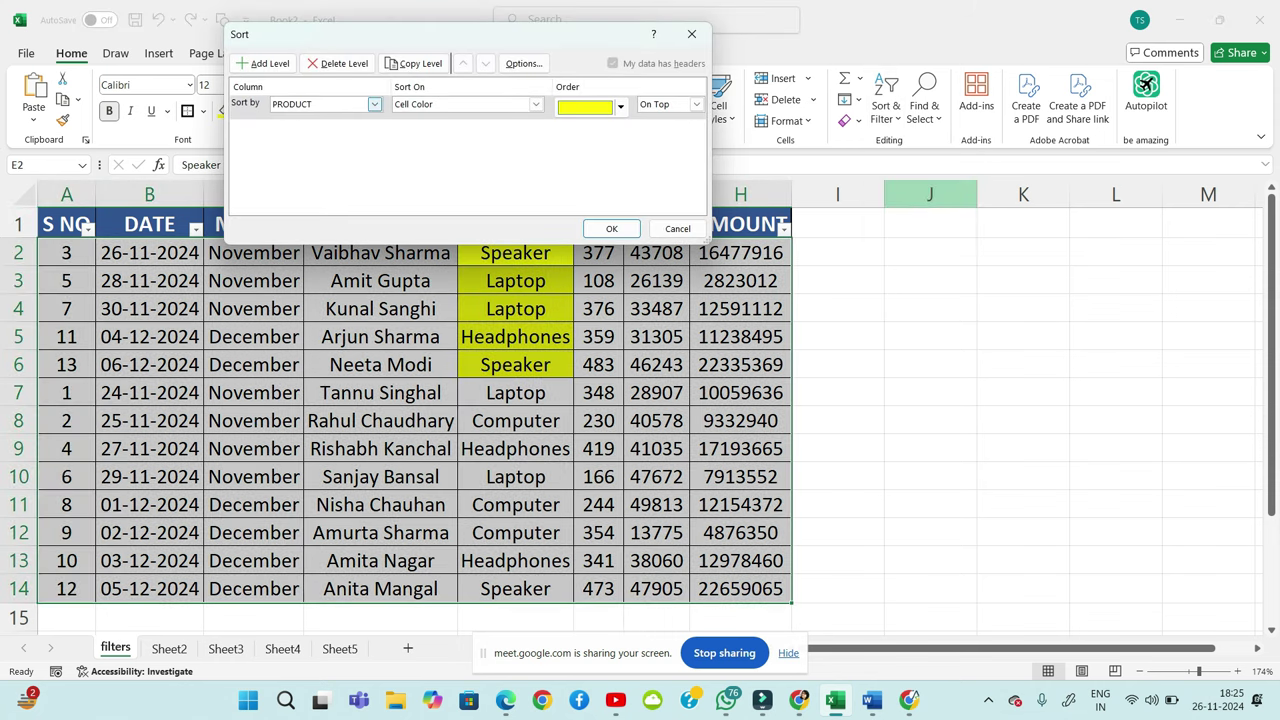
pyautogui.click(374, 104)
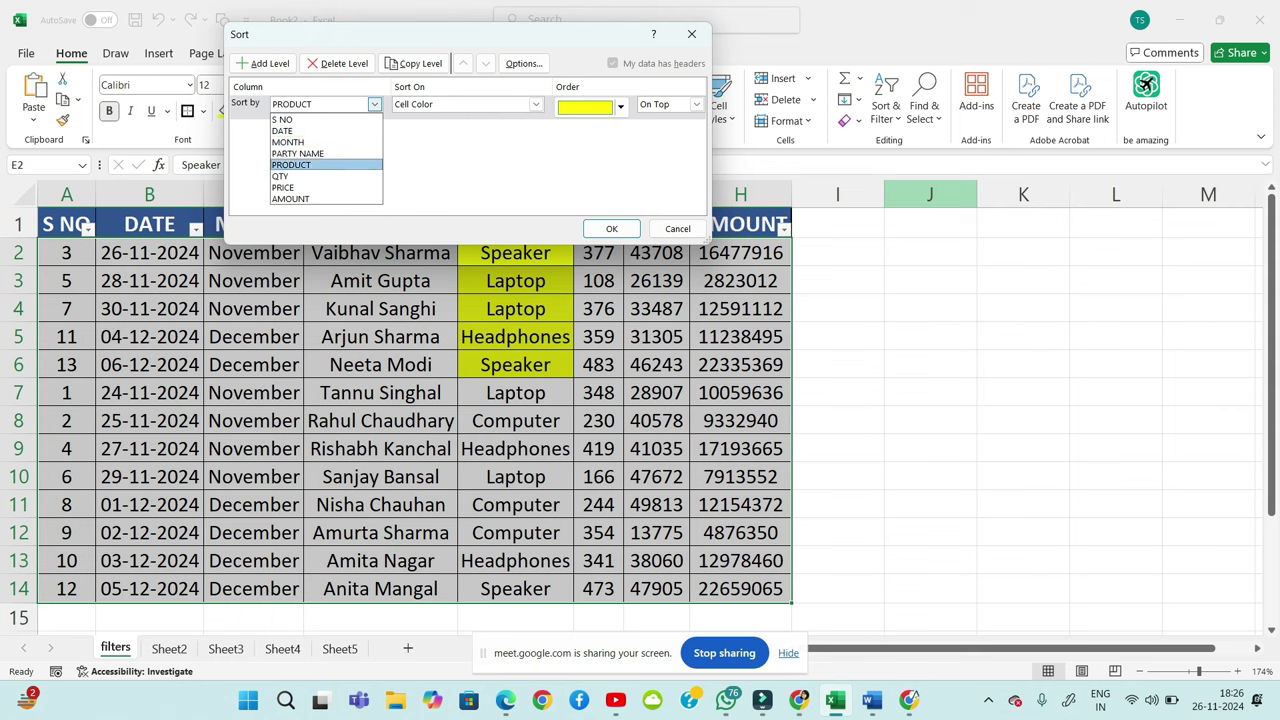
pyautogui.click(297, 153)
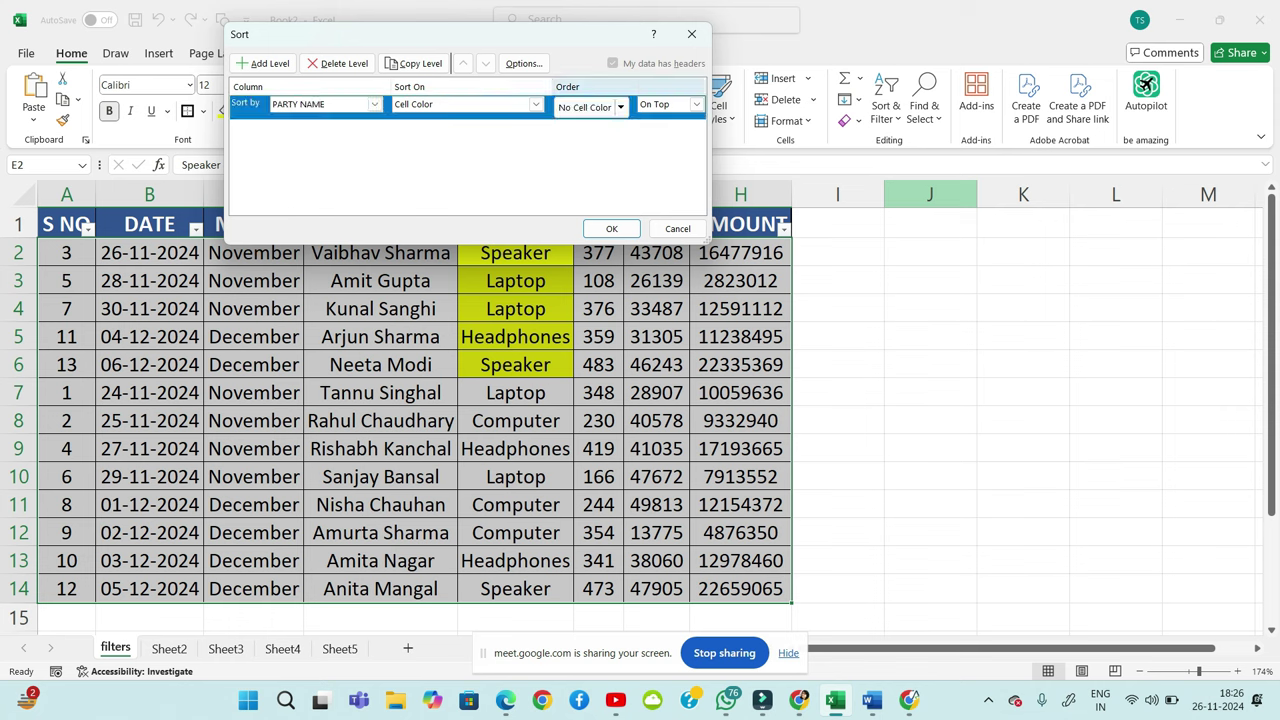
pyautogui.click(536, 104)
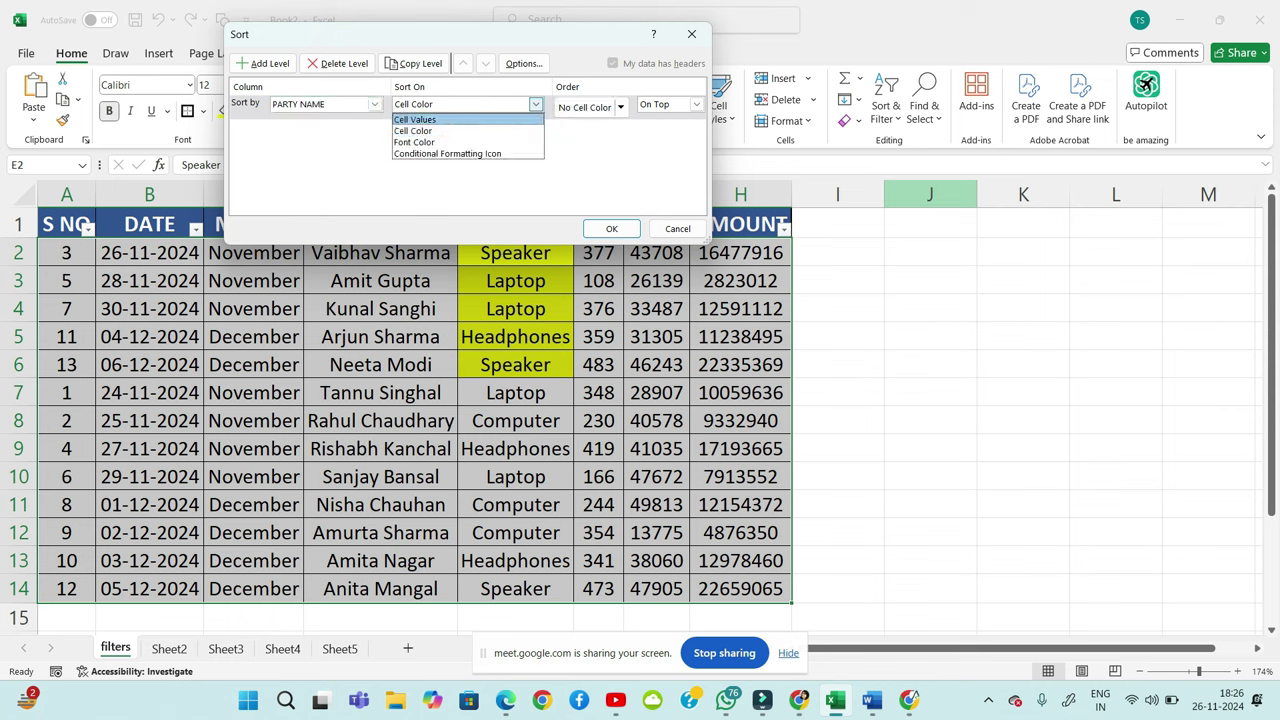
pyautogui.press('Return')
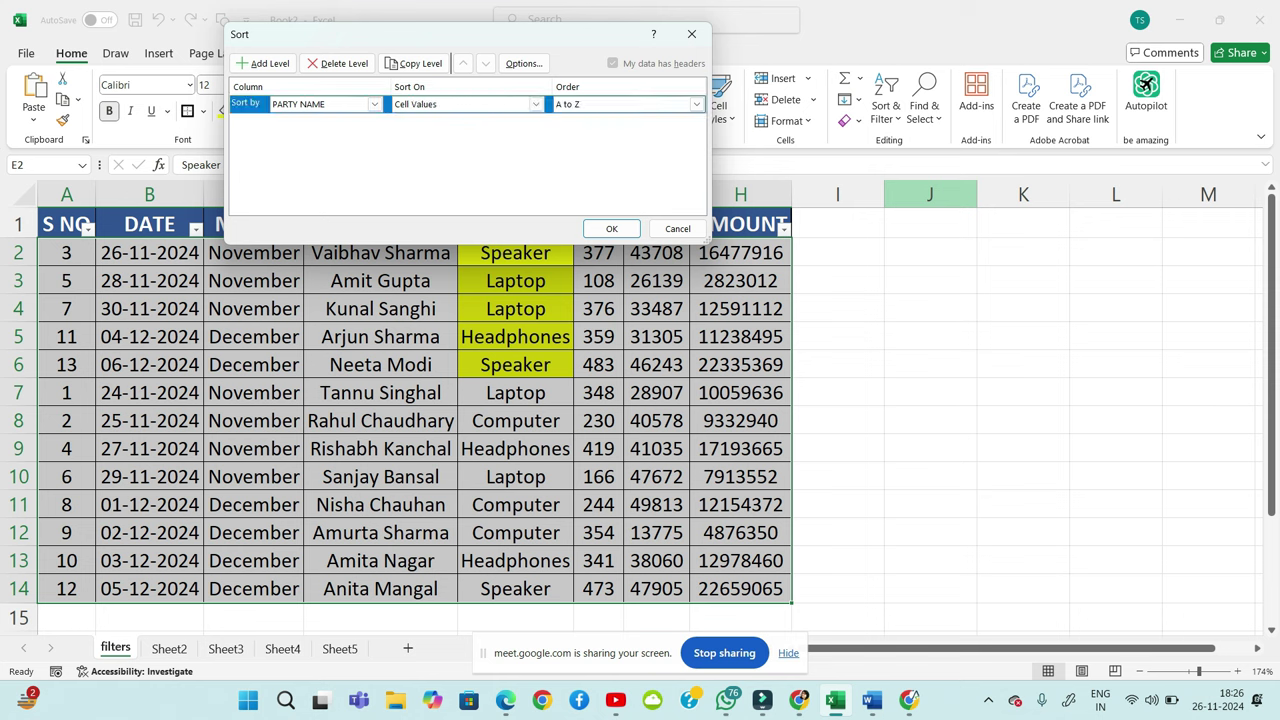
pyautogui.click(696, 104)
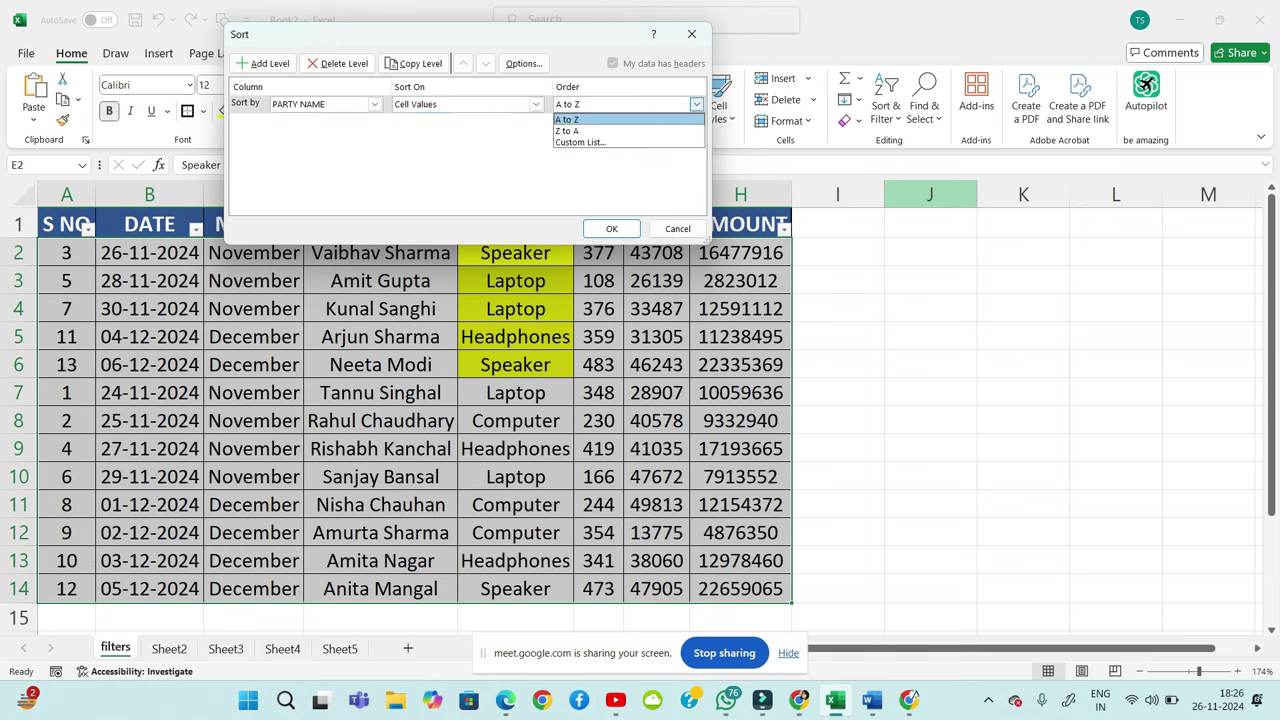
pyautogui.press('Escape')
pyautogui.click(536, 104)
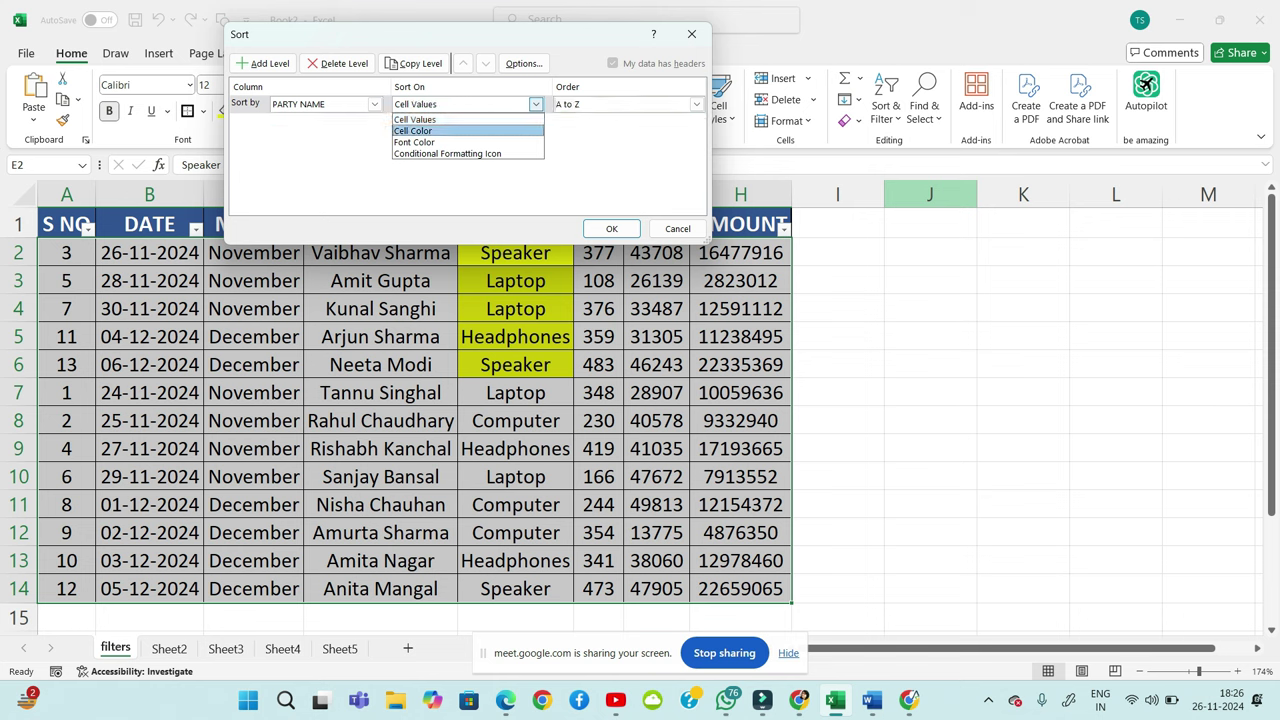
pyautogui.click(415, 130)
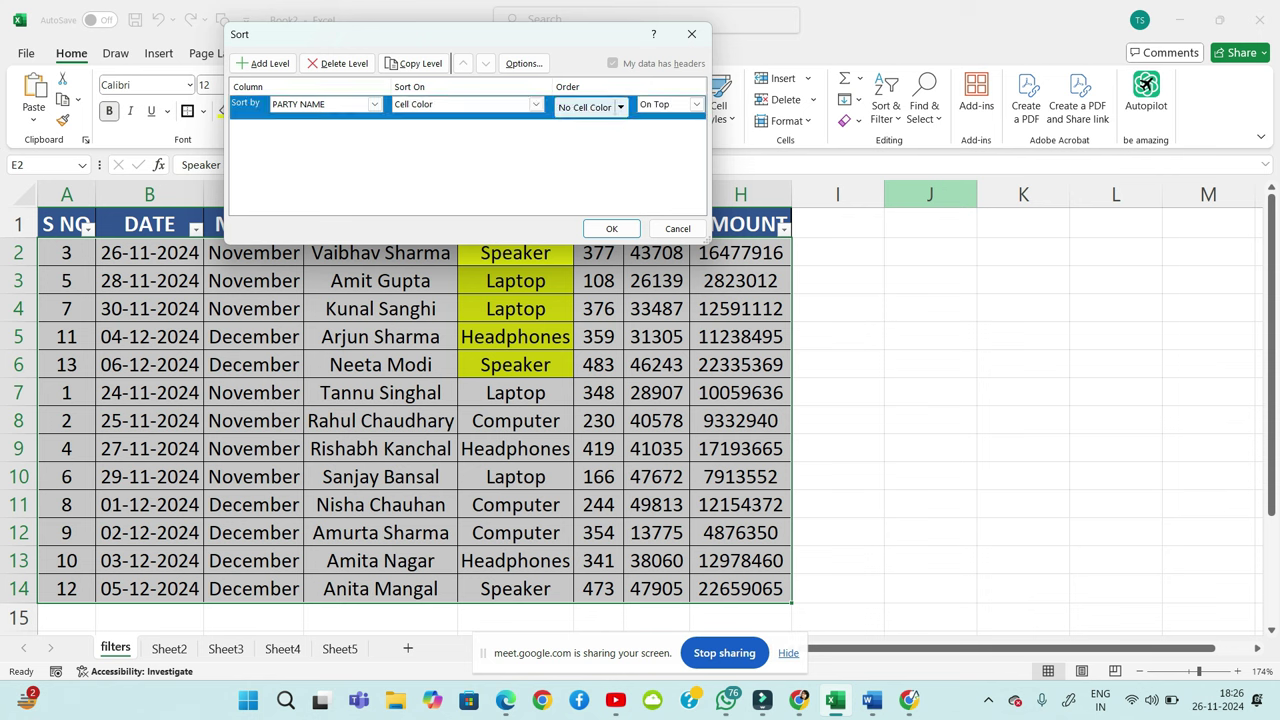
pyautogui.click(590, 107)
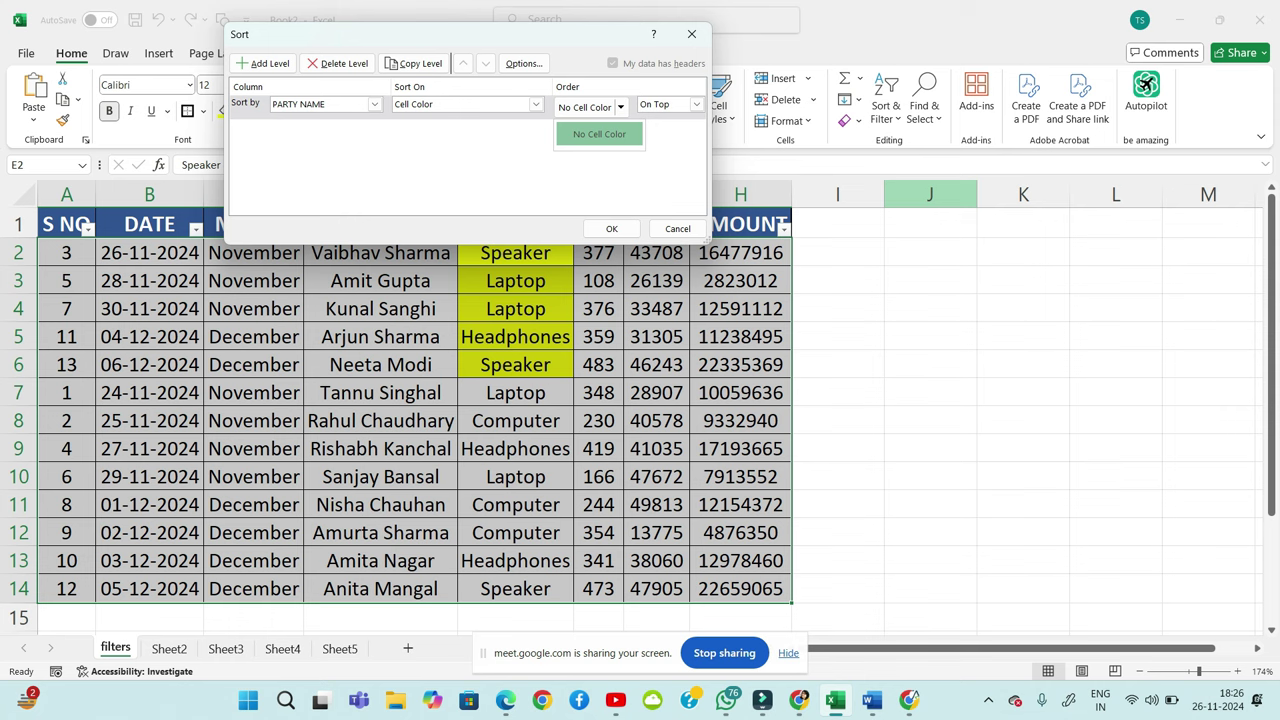
pyautogui.click(374, 104)
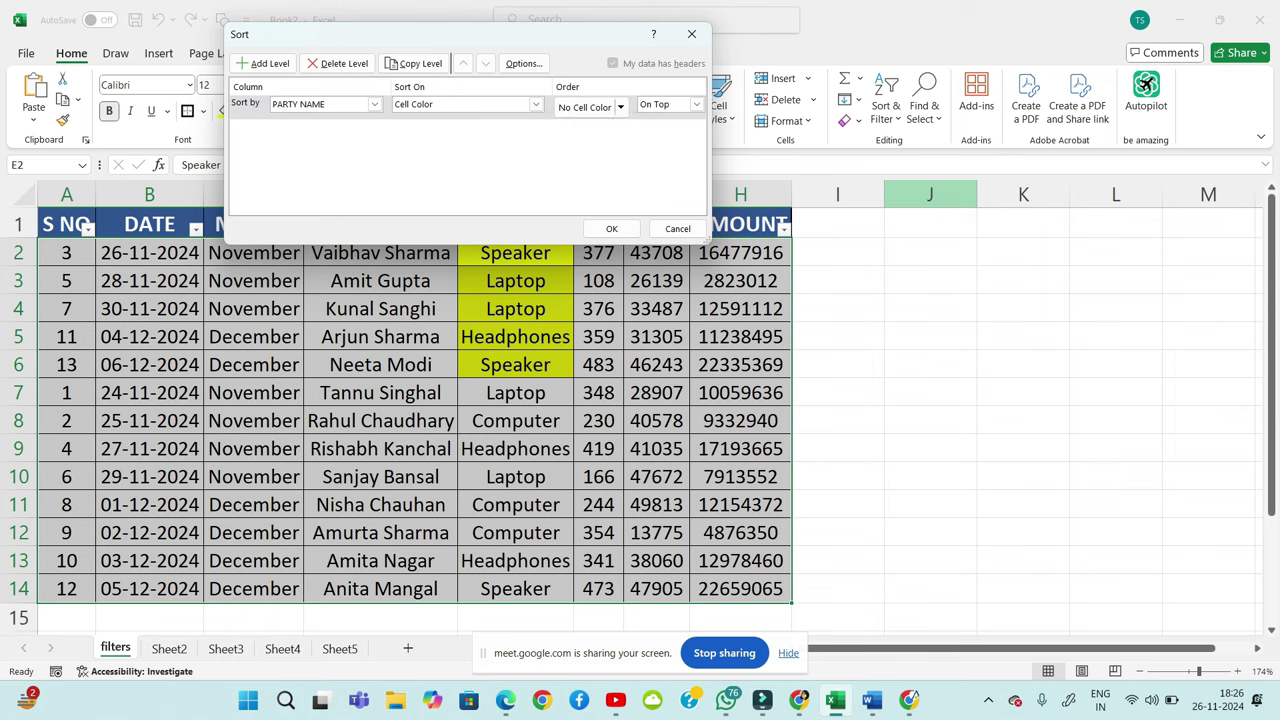
pyautogui.click(374, 104)
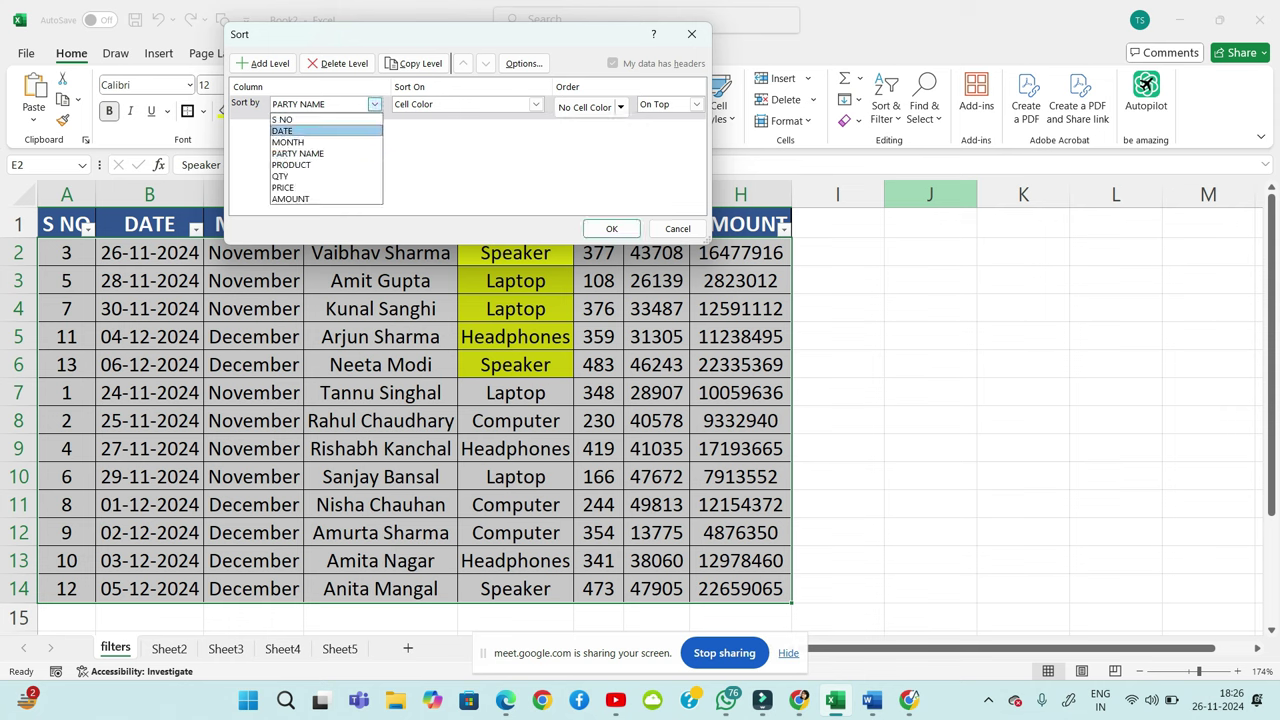
pyautogui.click(300, 160)
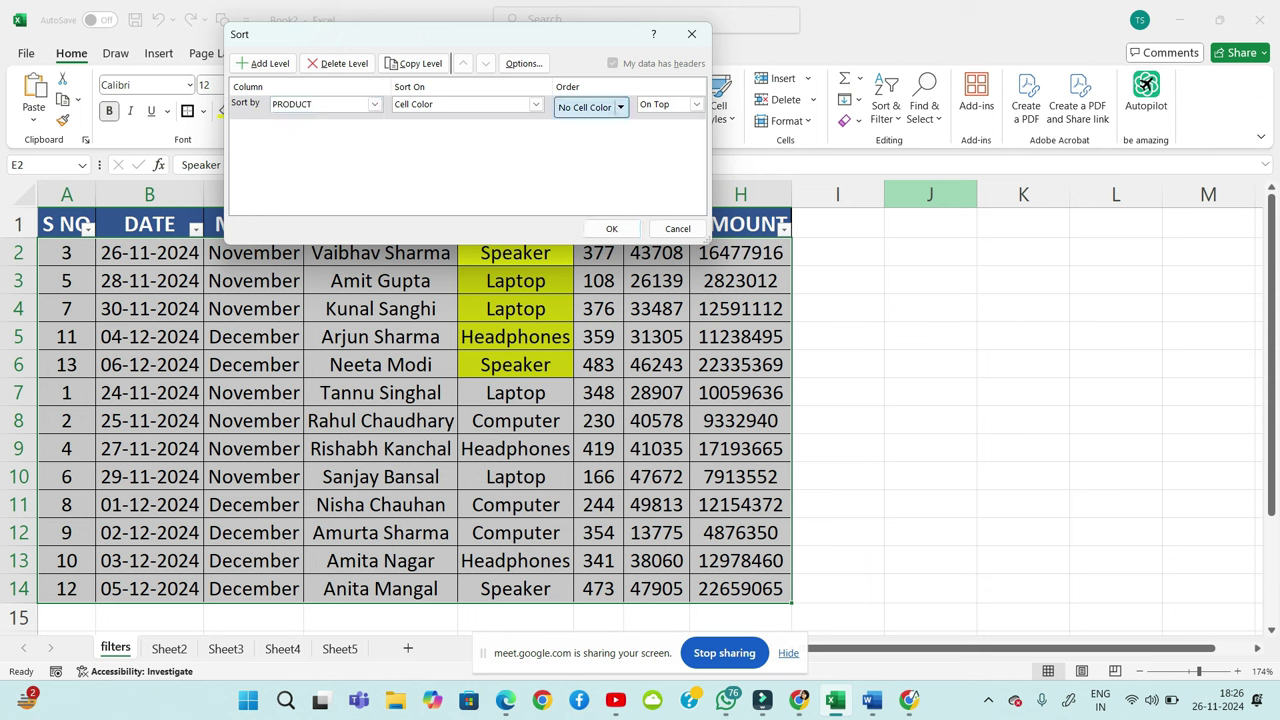
pyautogui.click(620, 107)
pyautogui.click(567, 155)
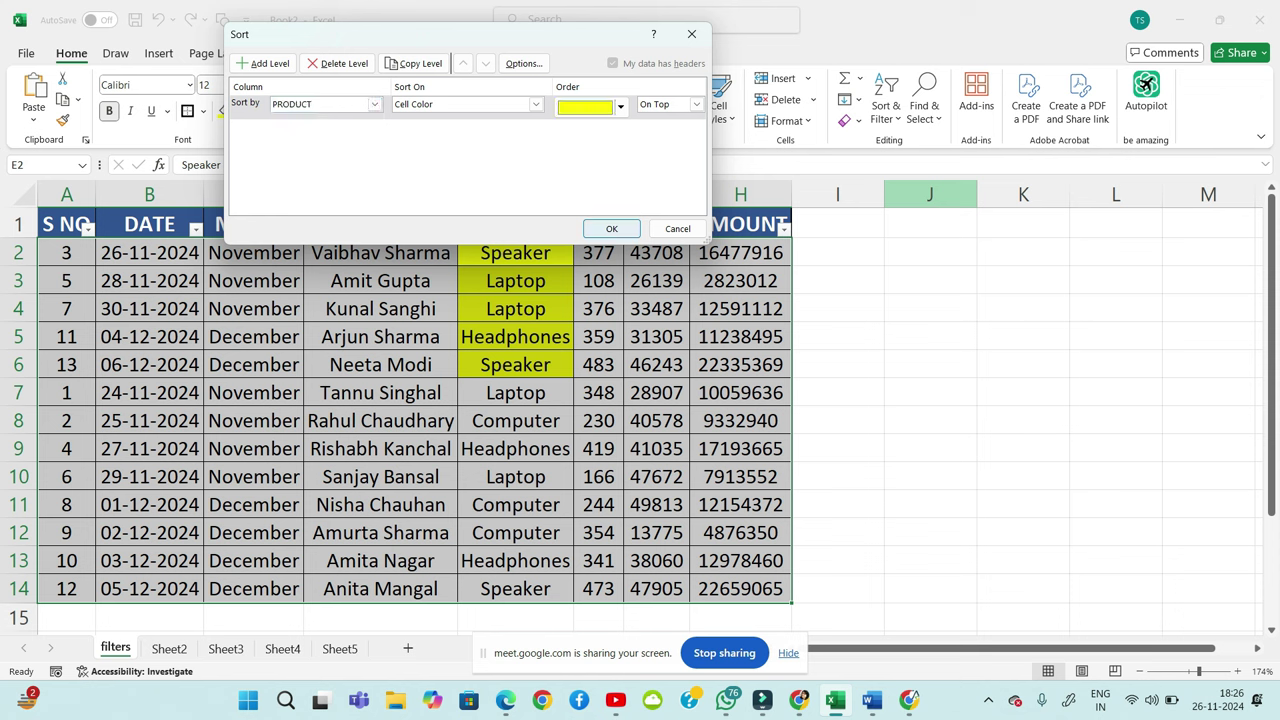
pyautogui.click(611, 228)
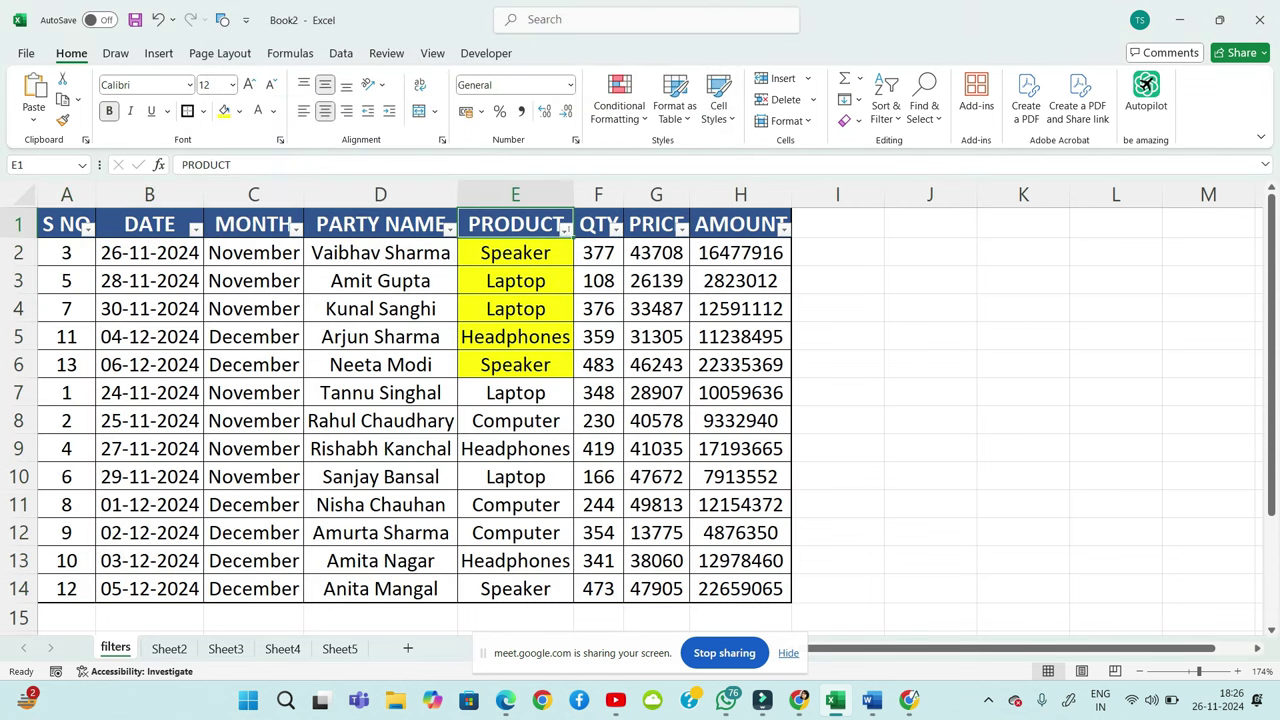
# Step: Fill E8 (Computer) red, E10 (Laptop) purple and E12 (Computer) green
pyautogui.click(515, 420)
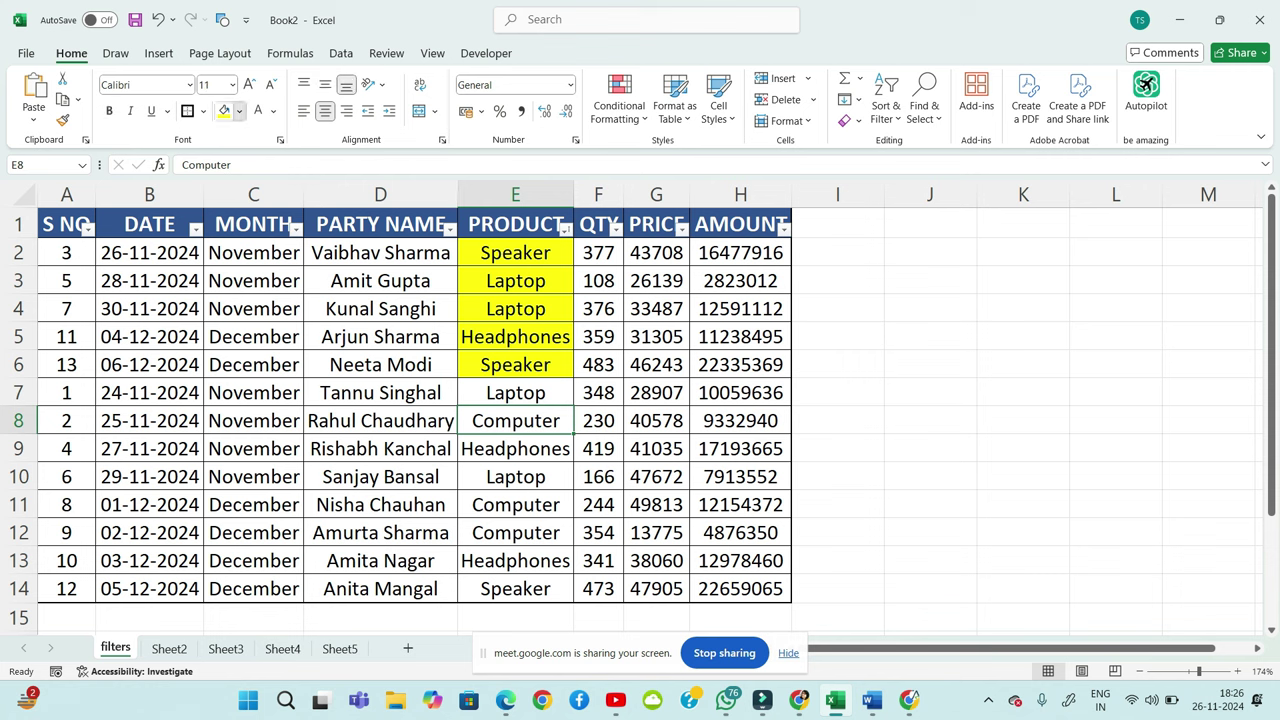
pyautogui.click(239, 111)
pyautogui.click(234, 301)
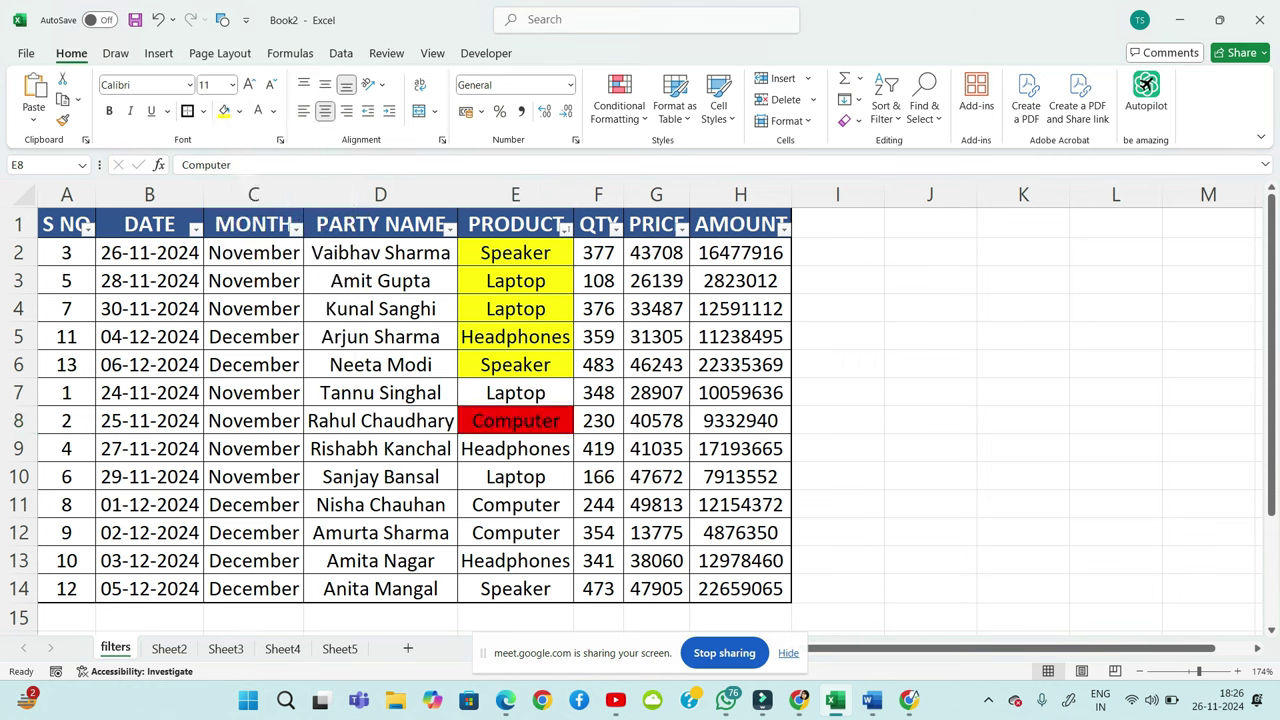
pyautogui.click(515, 476)
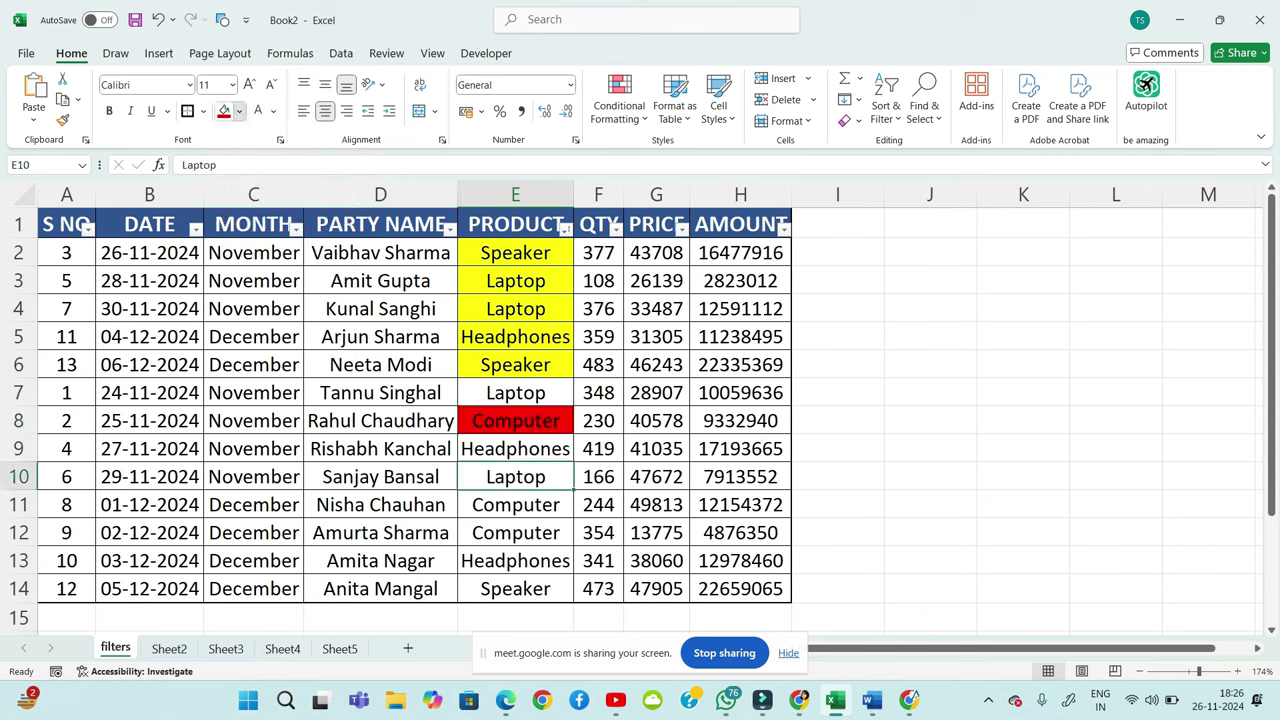
pyautogui.click(239, 111)
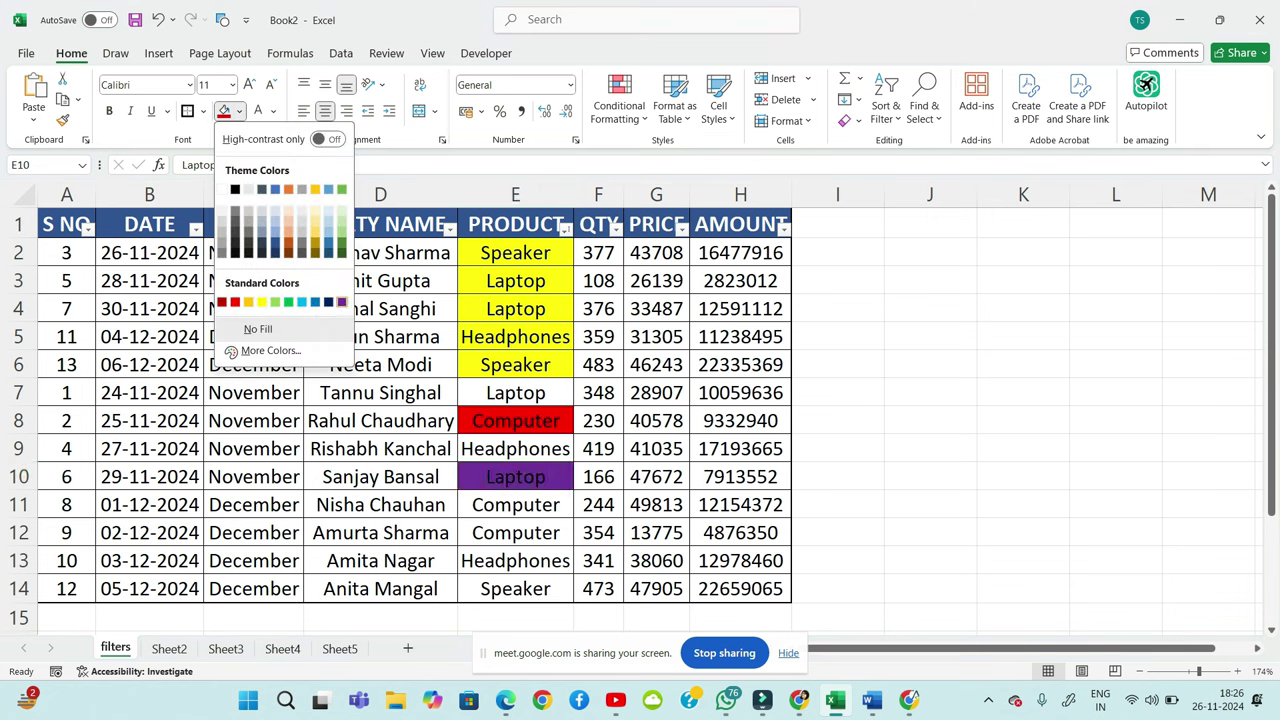
pyautogui.click(341, 301)
pyautogui.click(515, 532)
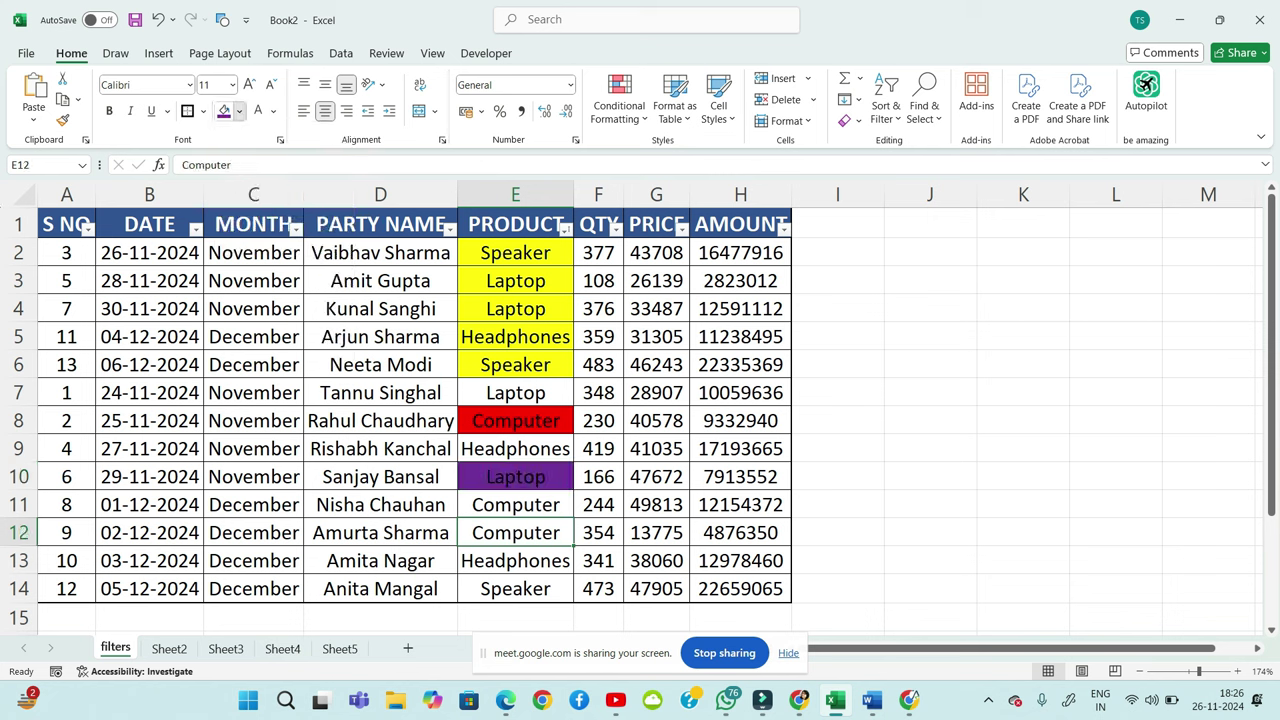
pyautogui.click(239, 111)
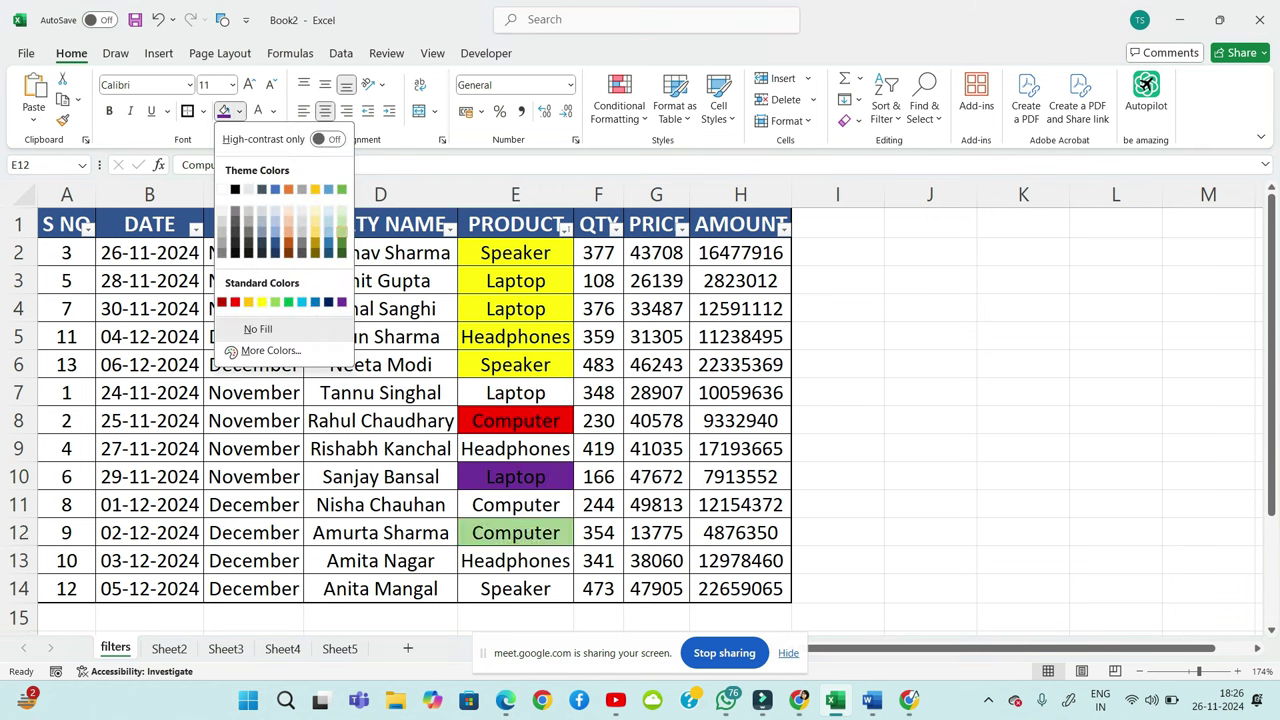
pyautogui.click(288, 301)
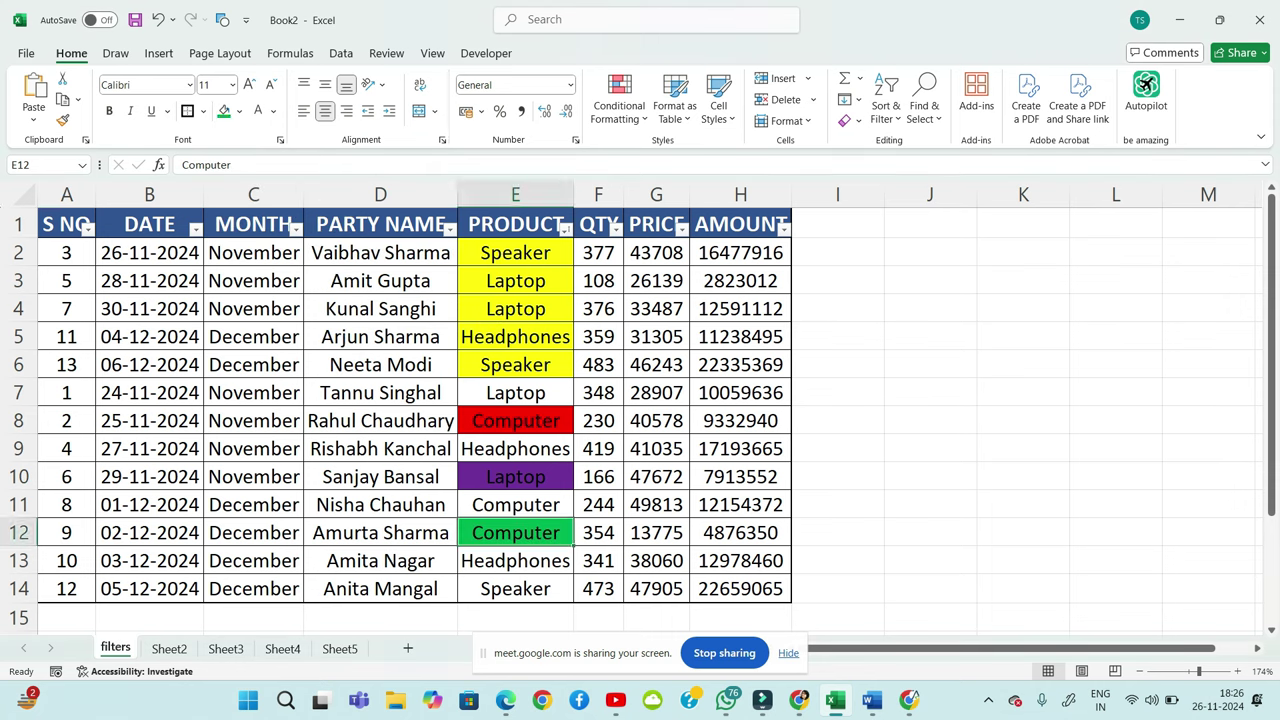
# Step: Select the PRODUCT header E1 and bring up the Sort & Filter options
pyautogui.click(656, 280)
pyautogui.click(515, 224)
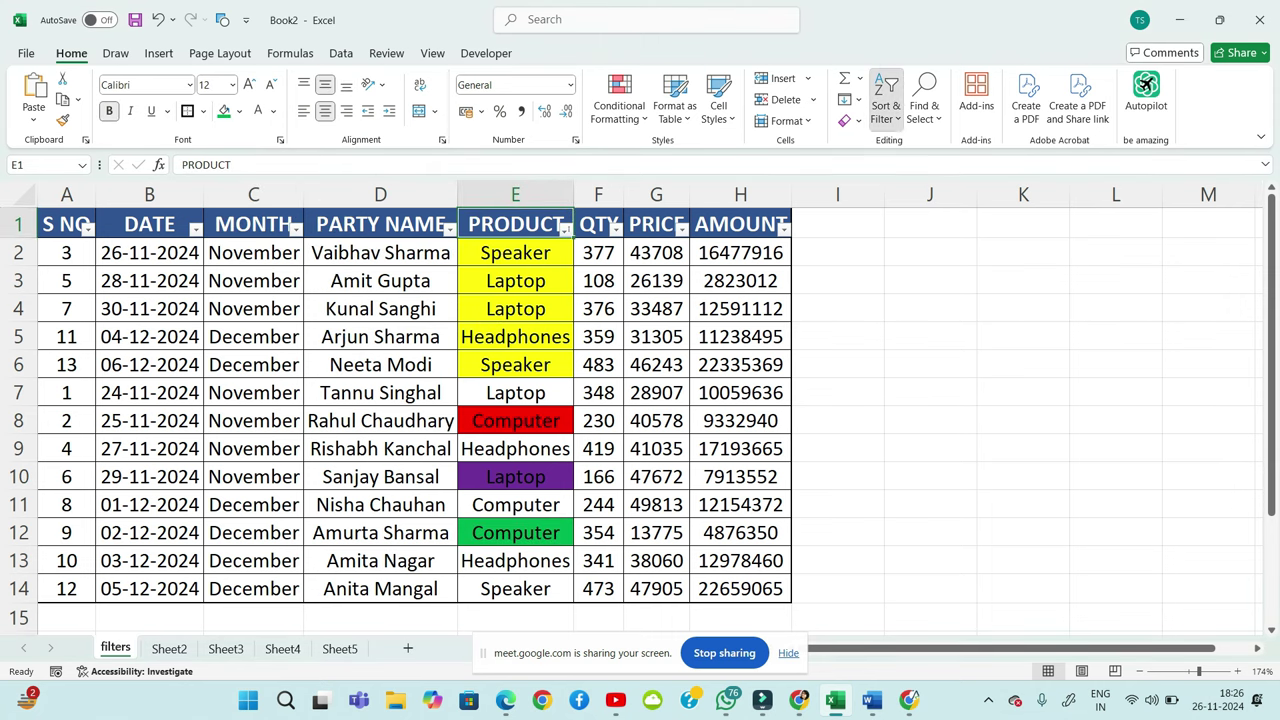
pyautogui.click(885, 110)
# Step: Custom-sort PRODUCT on cell colour with green on top, then select from E2 down column E
pyautogui.click(905, 192)
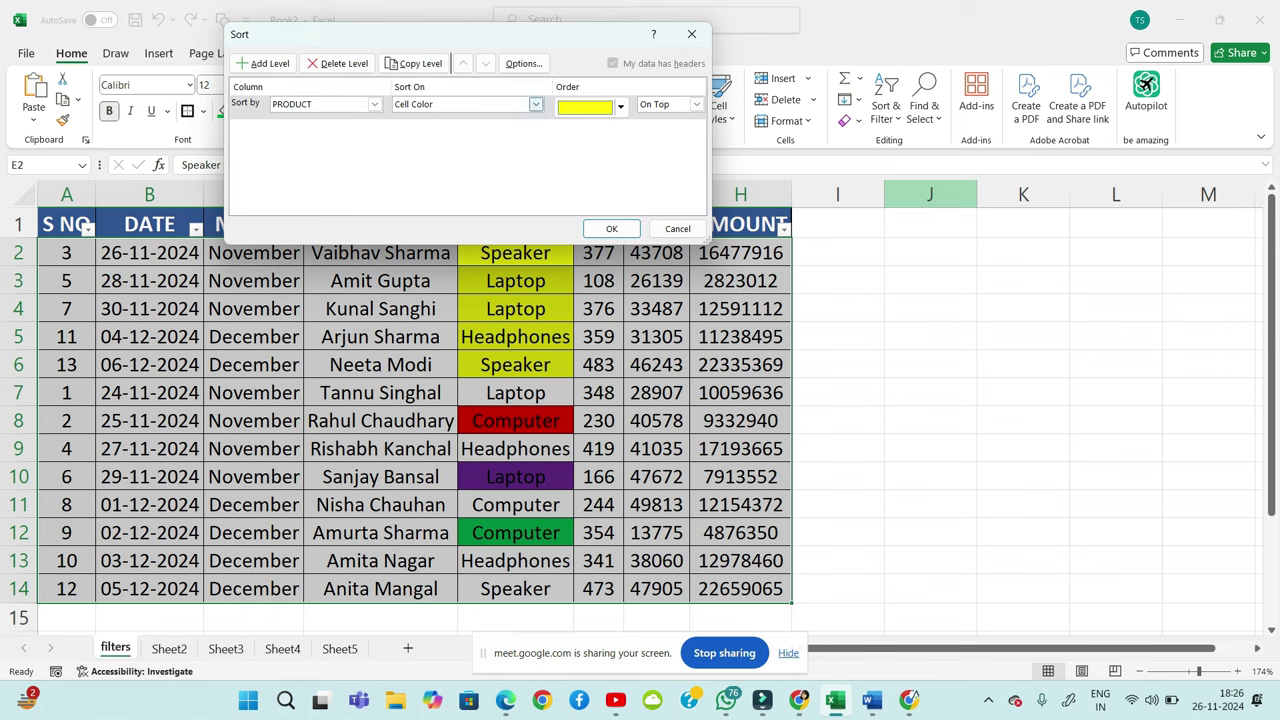
pyautogui.click(536, 104)
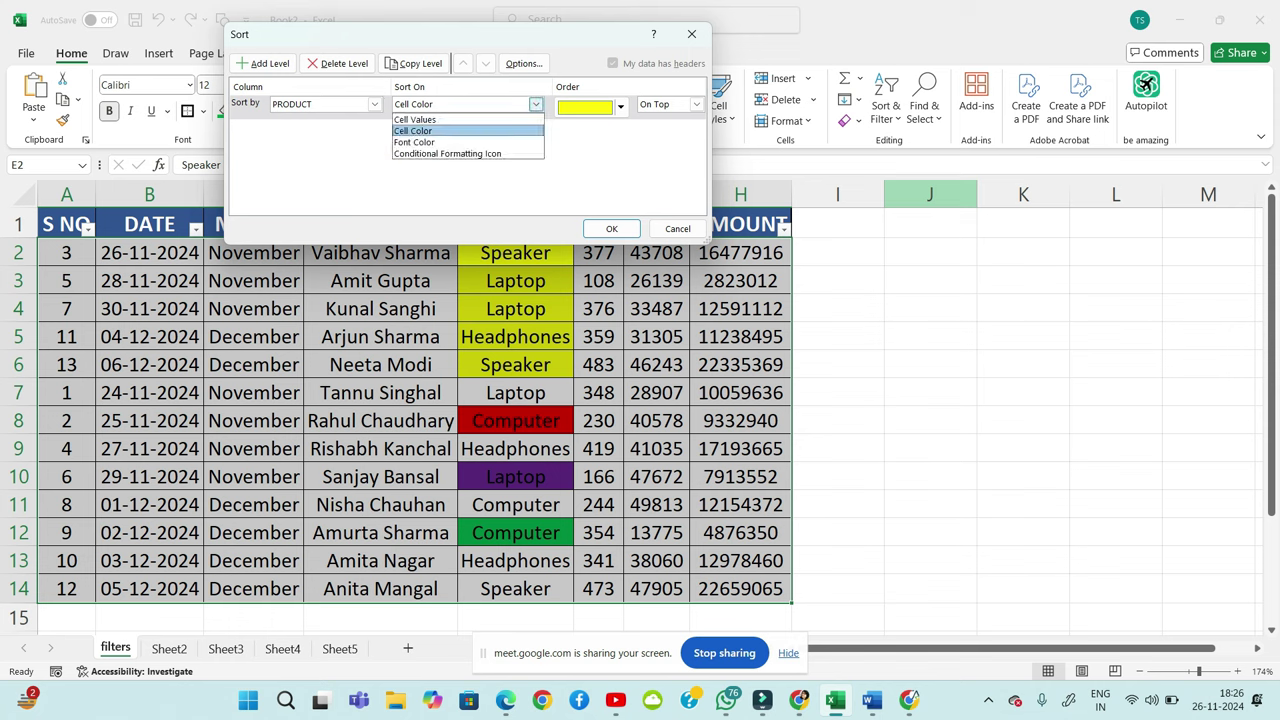
pyautogui.click(413, 130)
pyautogui.click(620, 106)
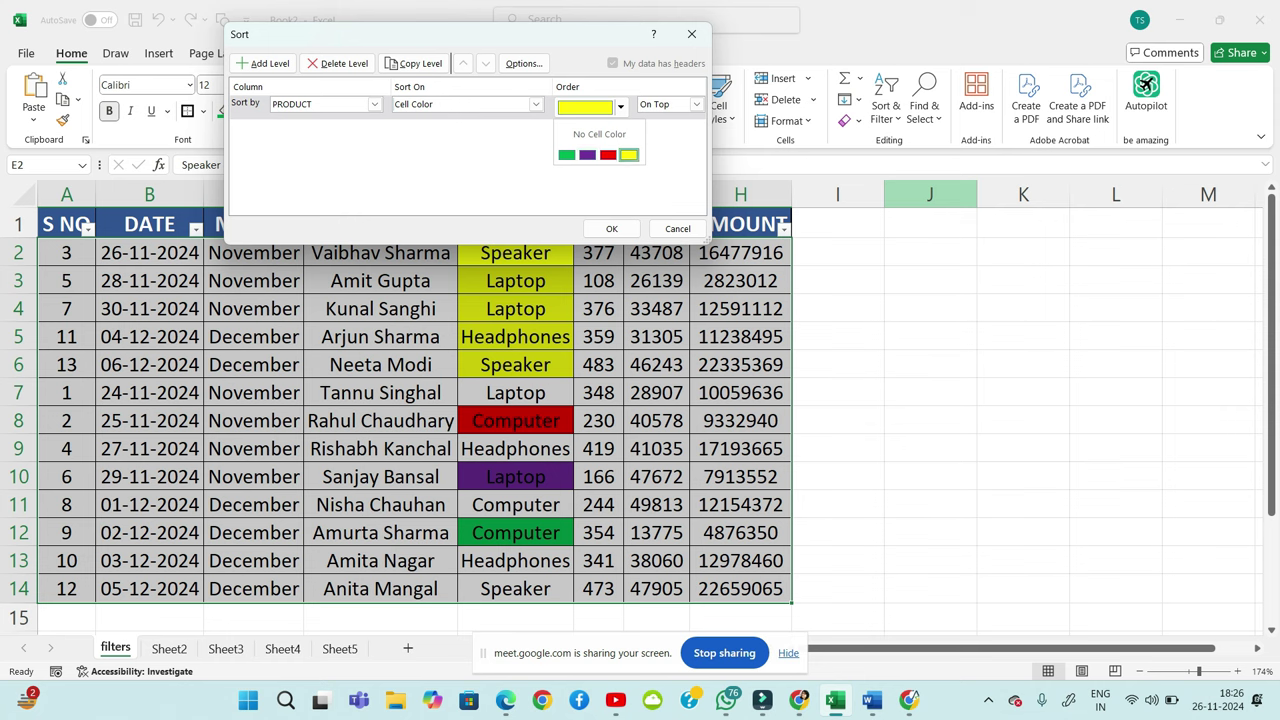
pyautogui.click(566, 154)
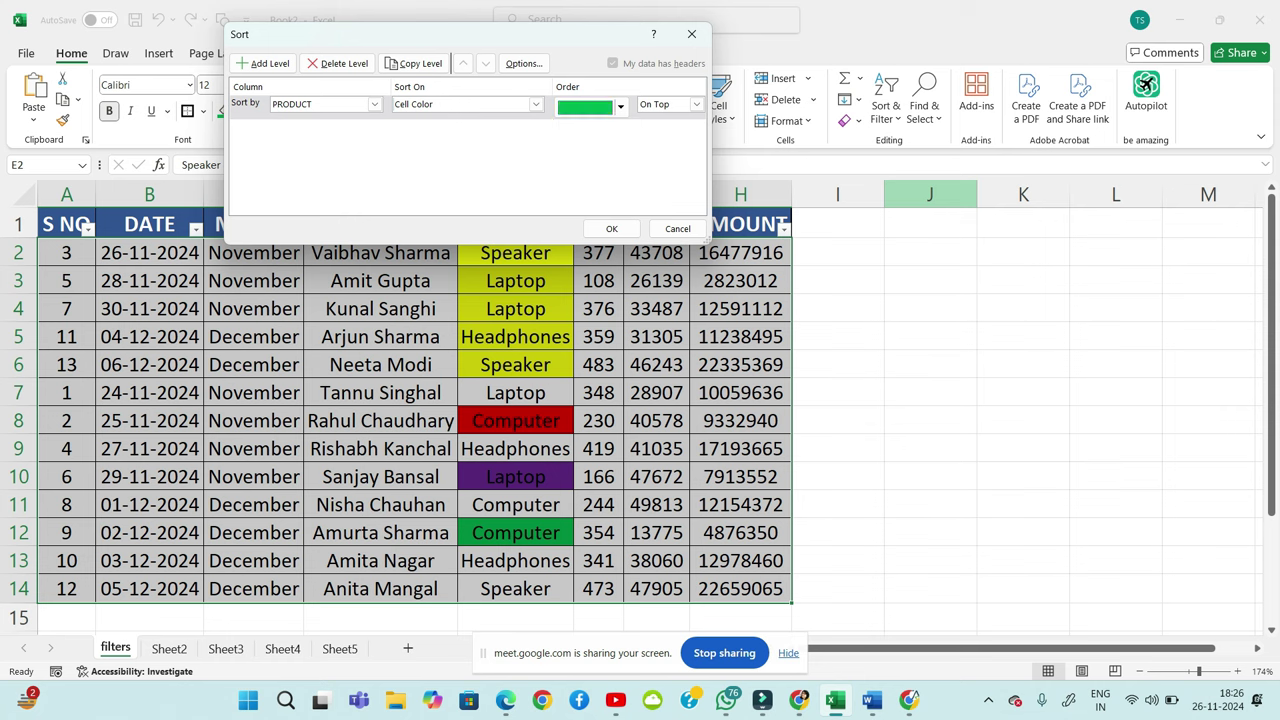
pyautogui.click(696, 104)
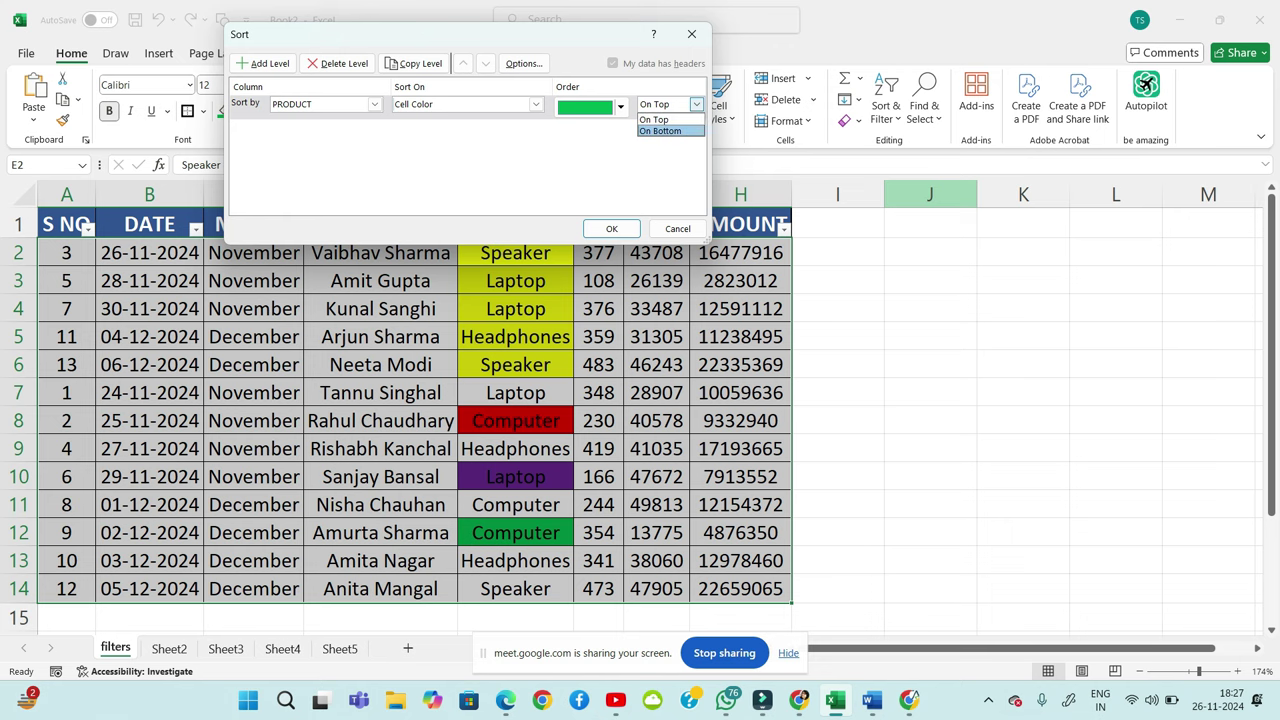
pyautogui.click(655, 119)
pyautogui.click(611, 228)
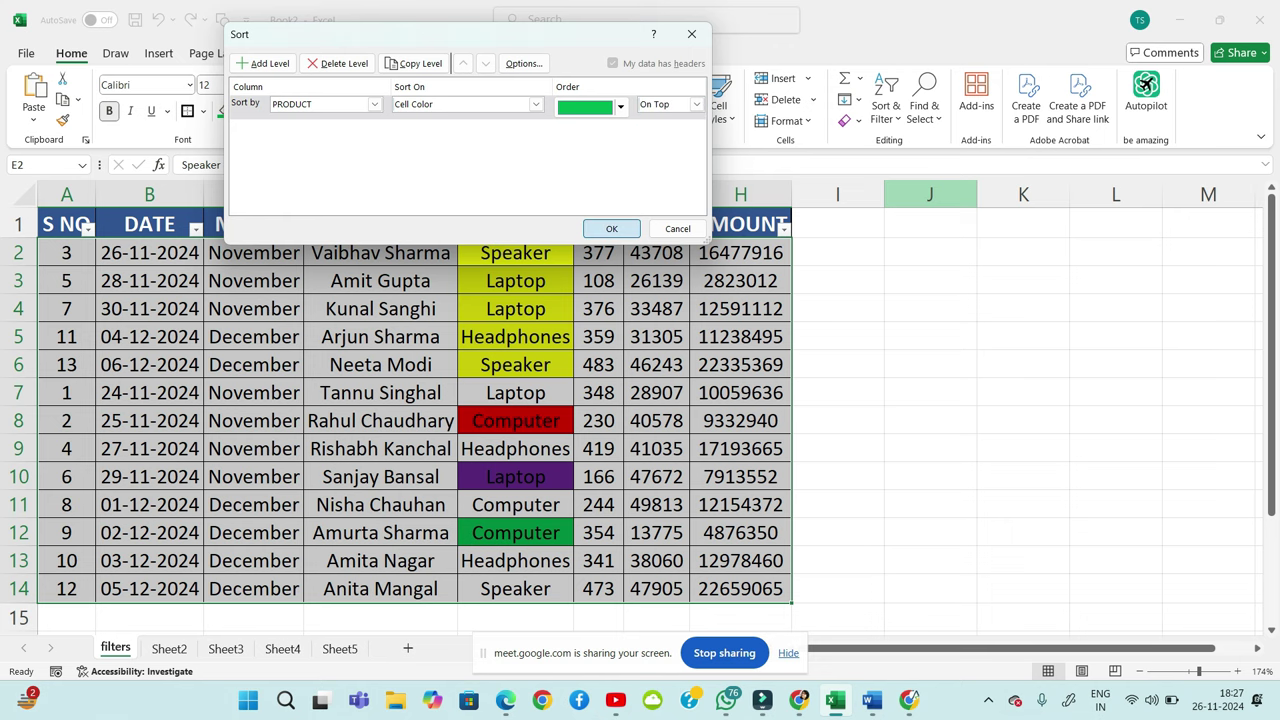
pyautogui.click(515, 252)
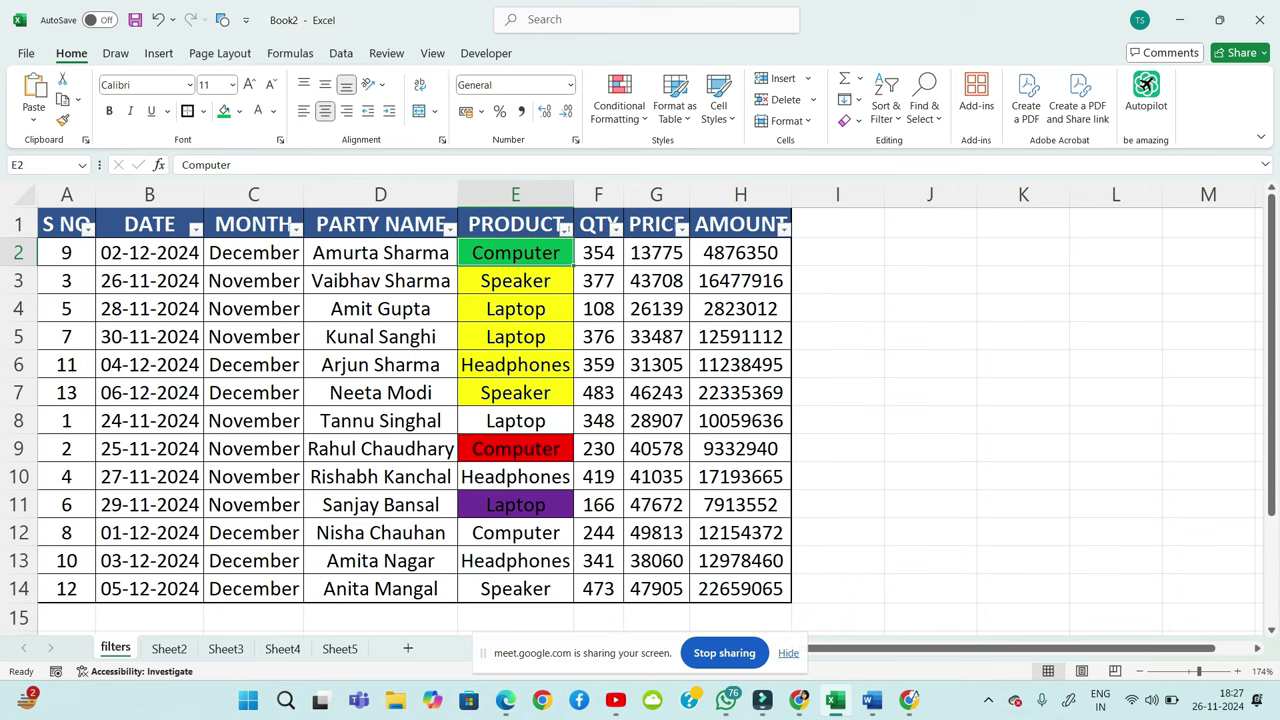
pyautogui.hotkey('shift', 'Down')
pyautogui.hotkey('shift', 'Down')
pyautogui.hotkey('shift', 'Down')
pyautogui.hotkey('shift', 'Down')
pyautogui.hotkey('shift', 'Down')
pyautogui.hotkey('shift', 'Down')
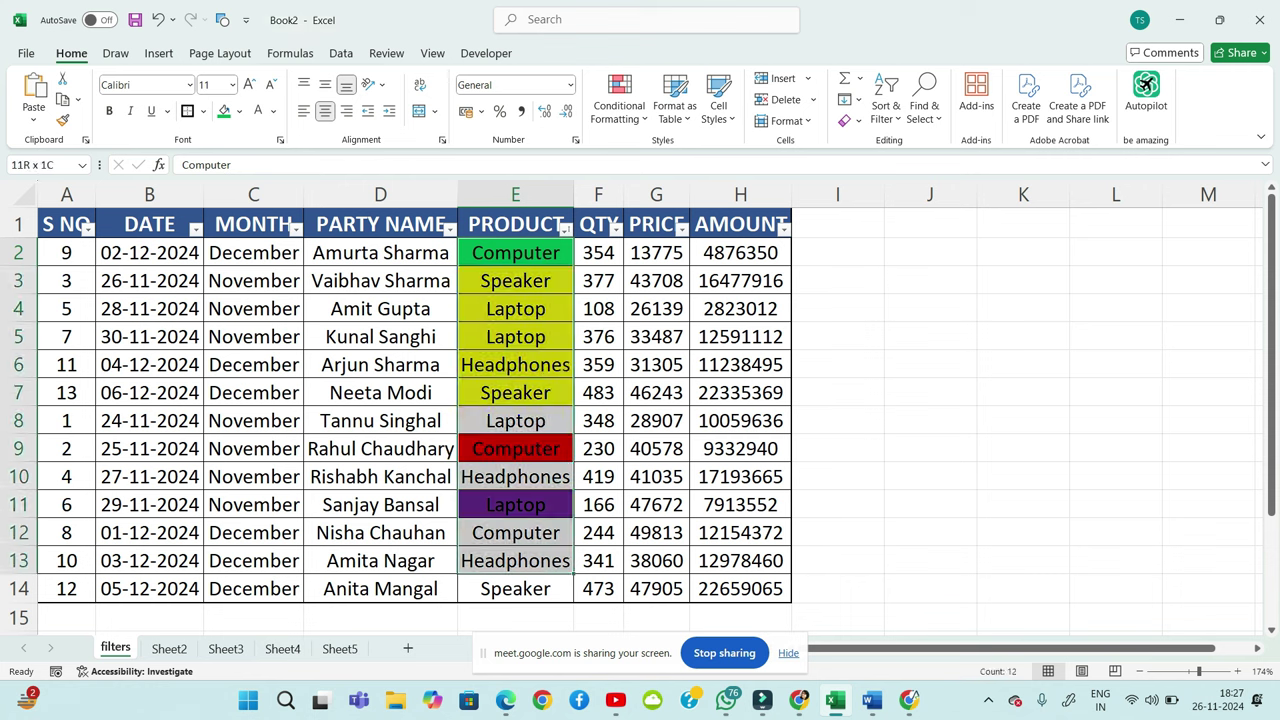
pyautogui.hotkey('shift', 'Down')
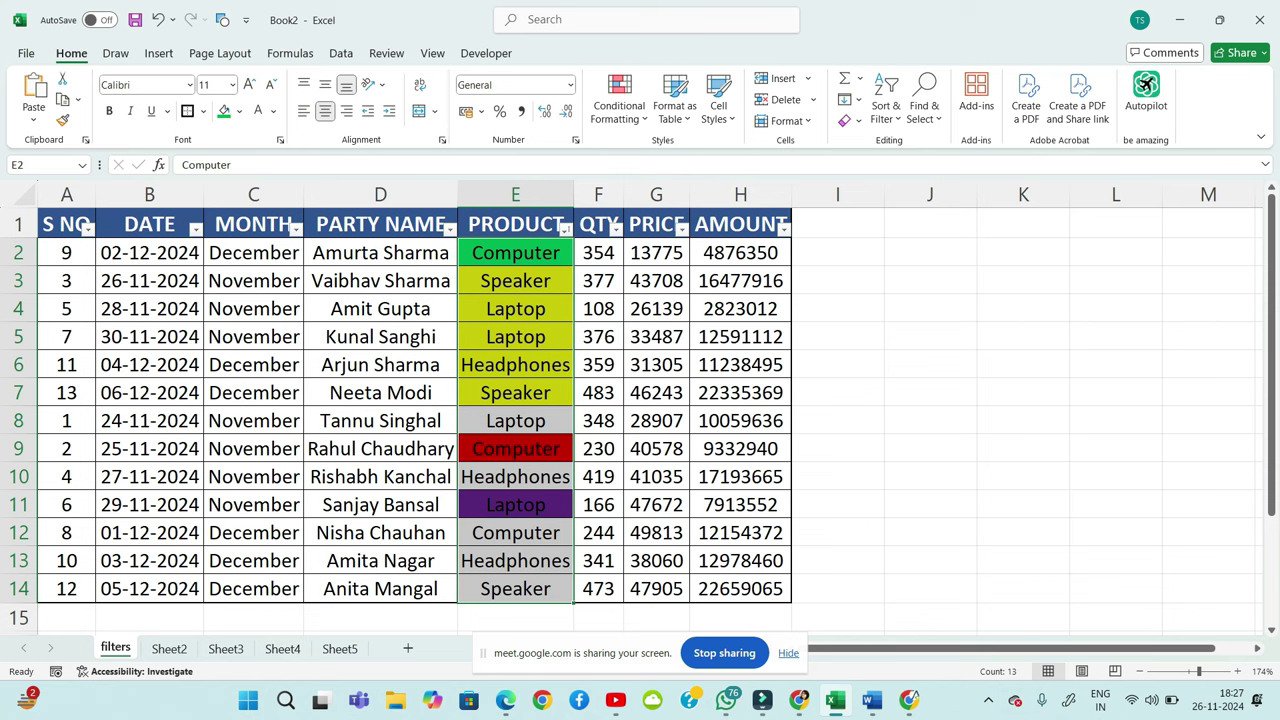
# Step: Sort PRODUCT by colour so No Fill cells come first, then select the coloured cells below
pyautogui.hotkey('alt', 'Down')
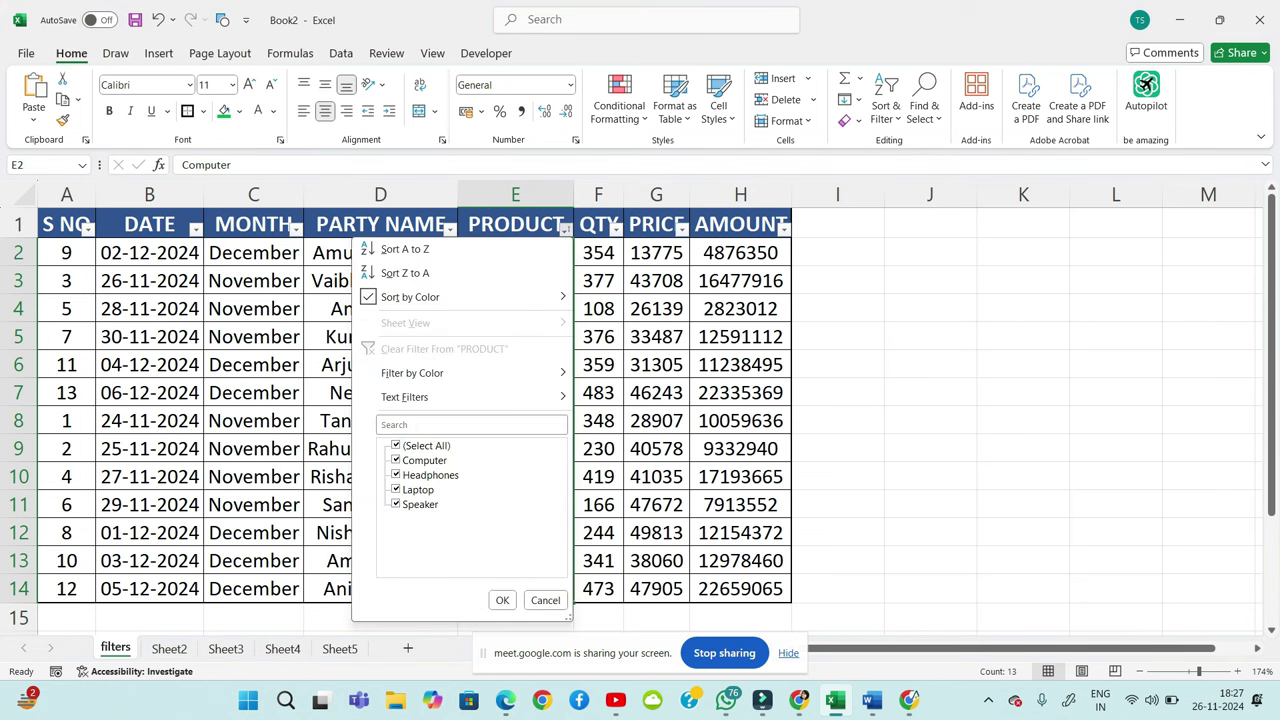
pyautogui.moveTo(410, 297)
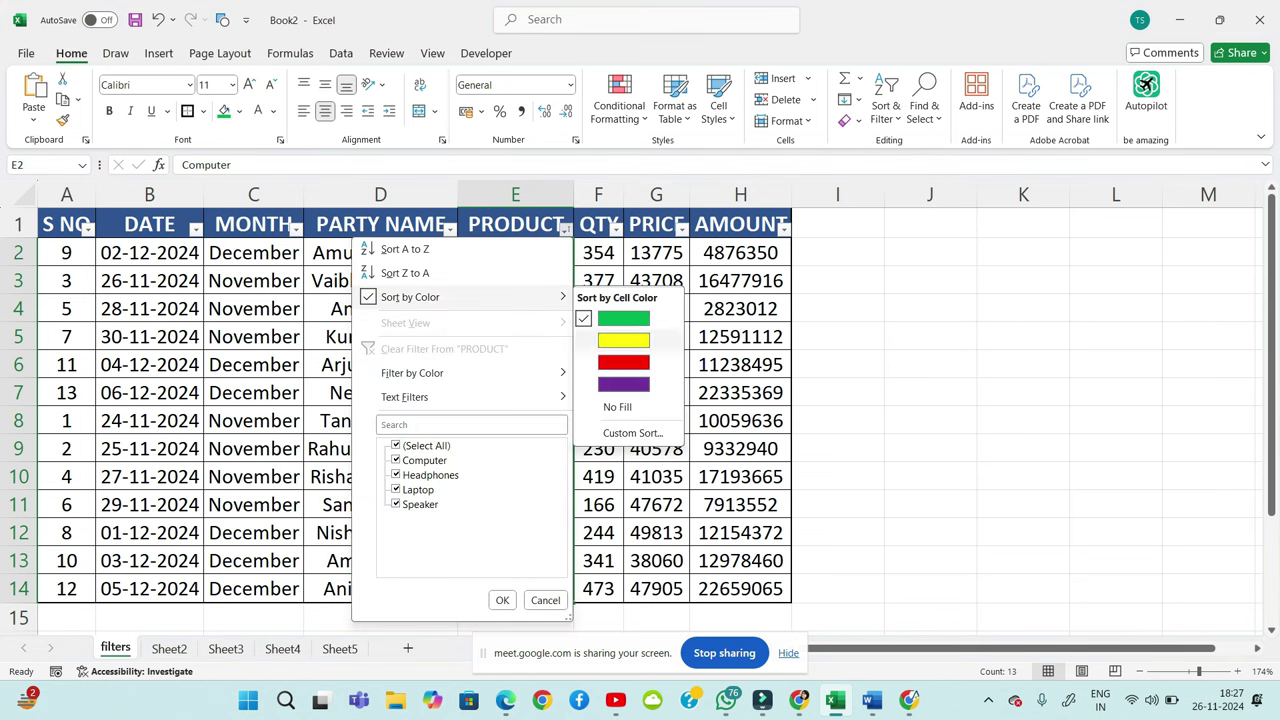
pyautogui.press('Escape')
pyautogui.press('Right')
pyautogui.press('Return')
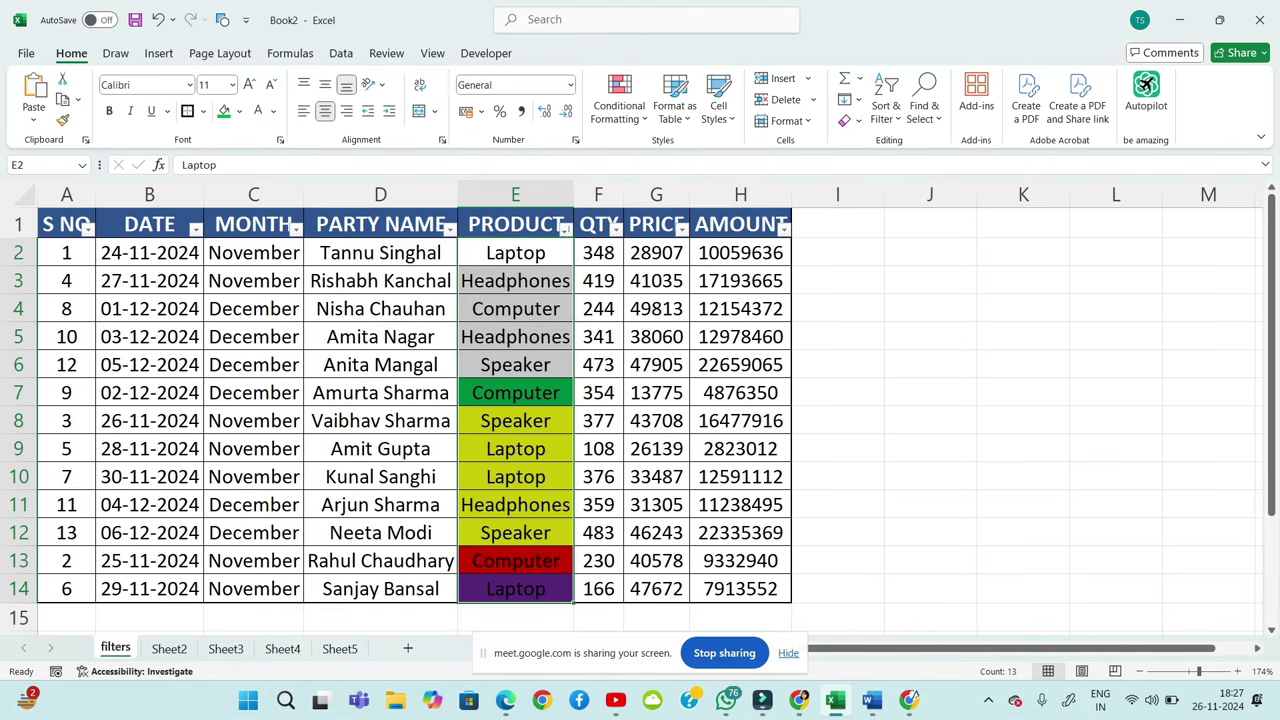
pyautogui.moveTo(585, 392); pyautogui.dragTo(585, 590)
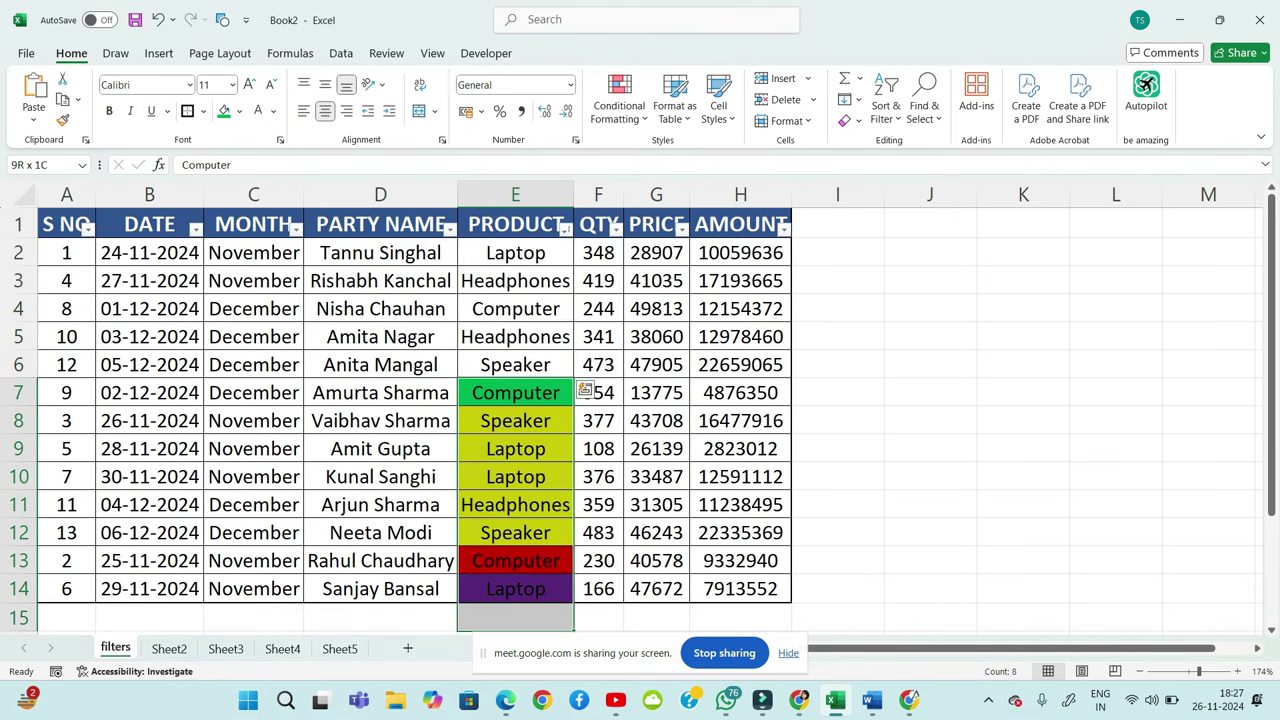
pyautogui.click(740, 420)
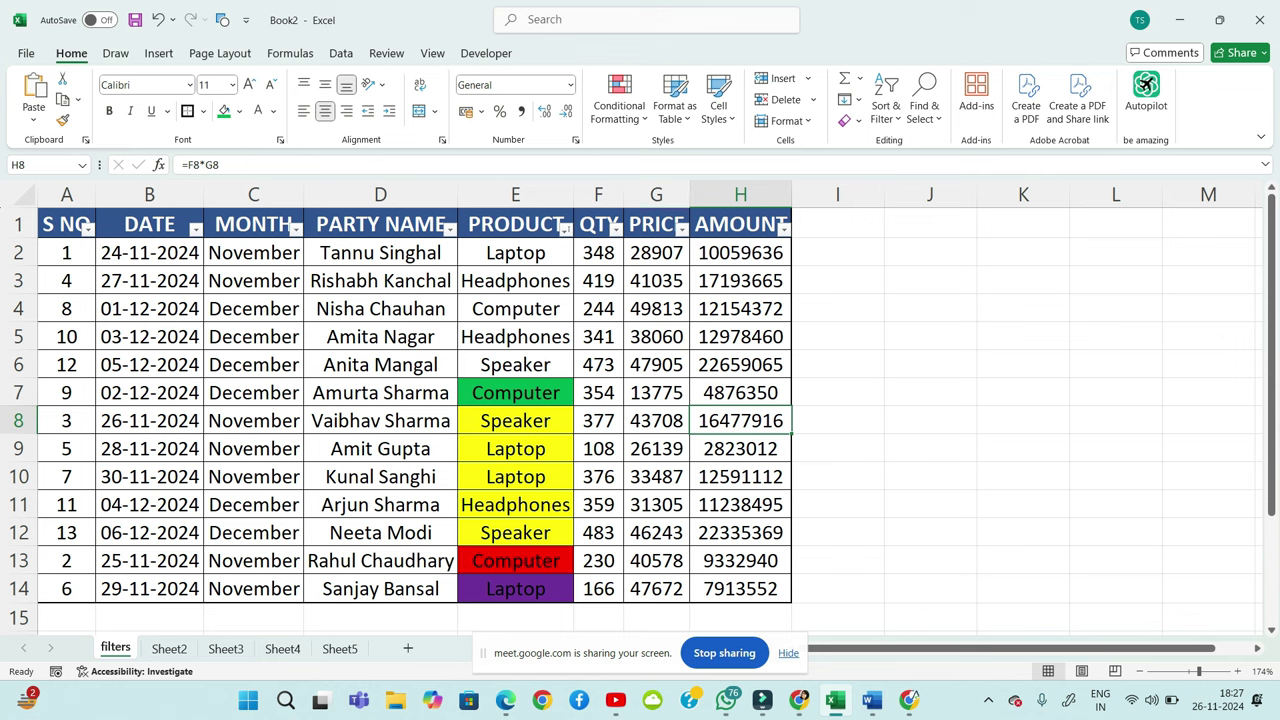
# Step: Review the PRODUCT filter options and close them without changes
pyautogui.click(565, 229)
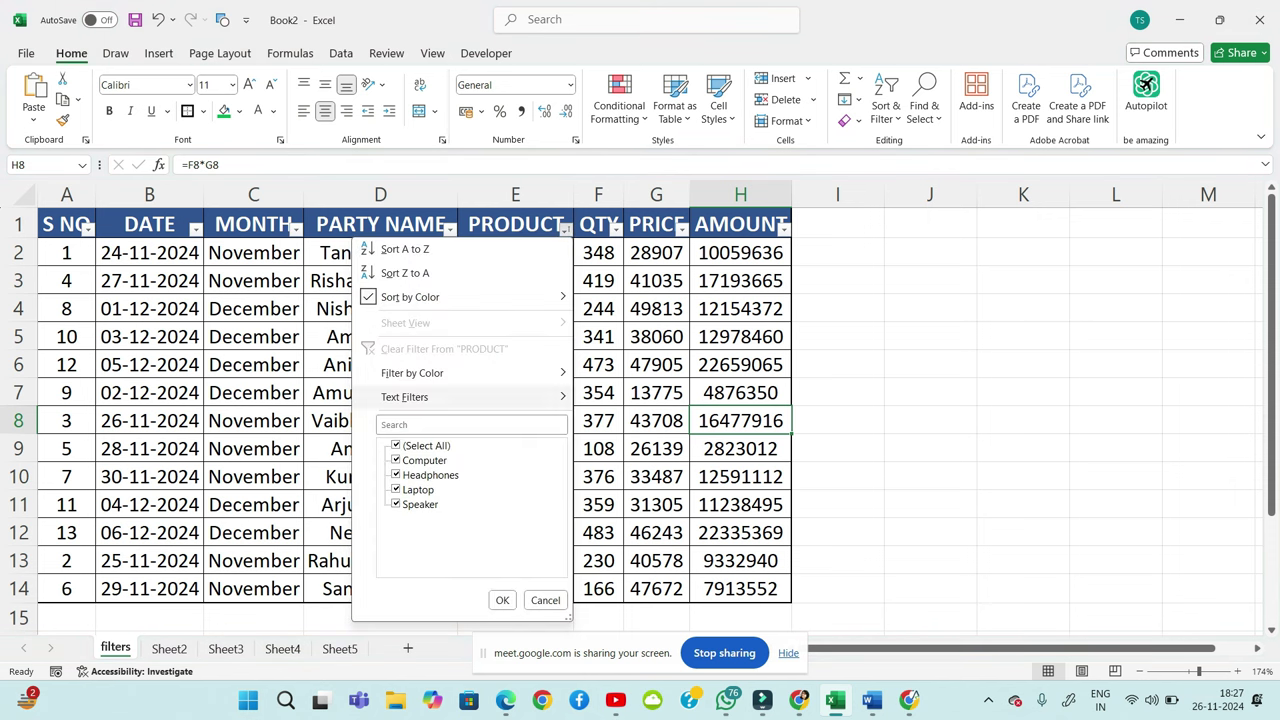
pyautogui.moveTo(450, 373)
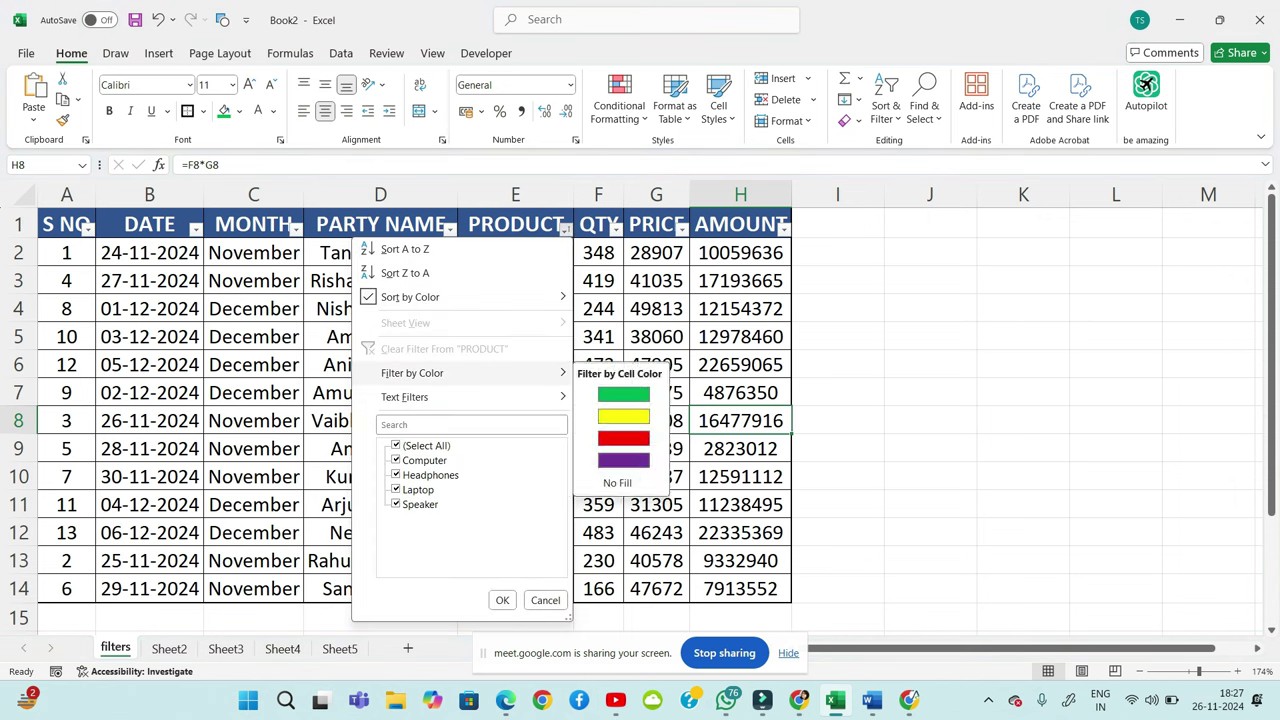
pyautogui.moveTo(450, 397)
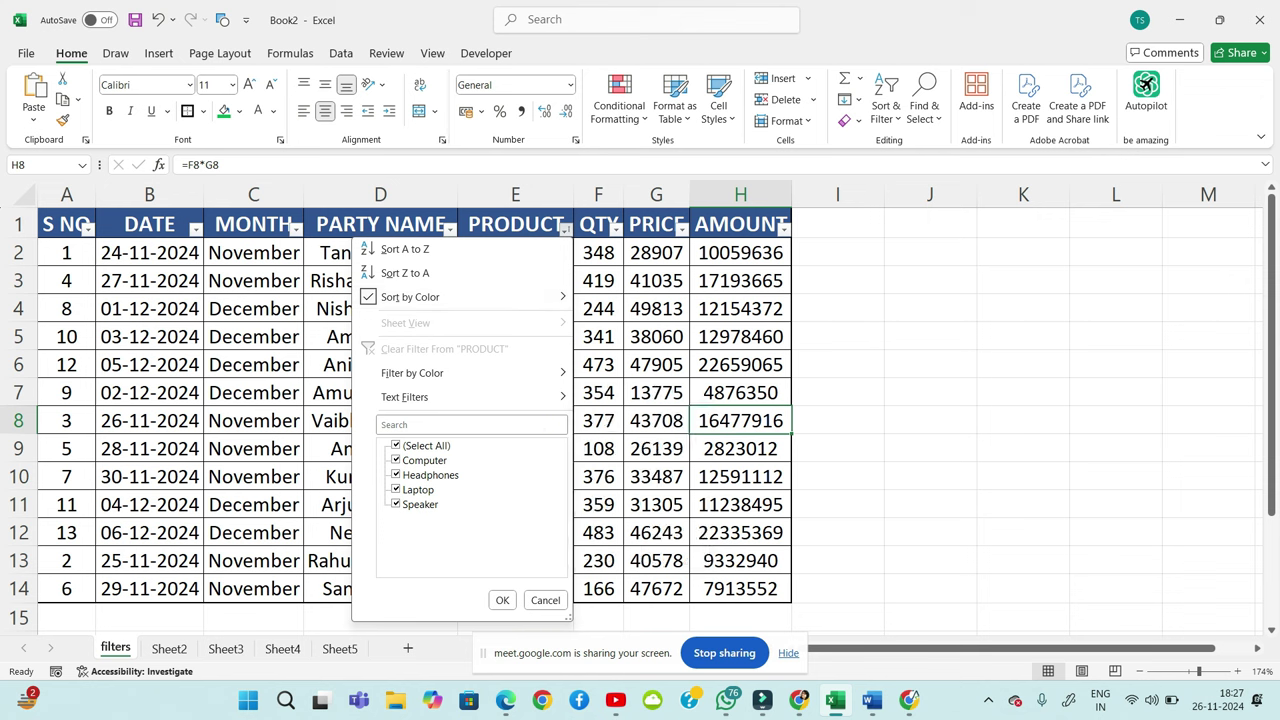
pyautogui.press('Escape')
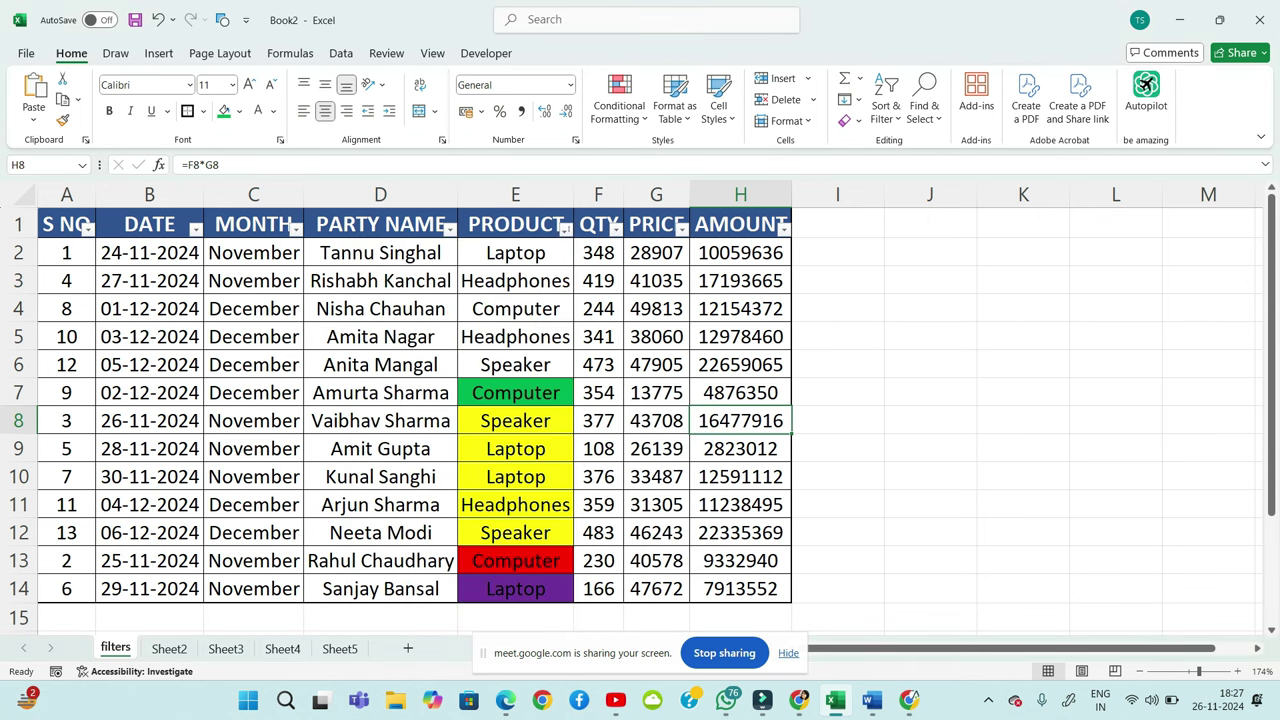
pyautogui.click(565, 229)
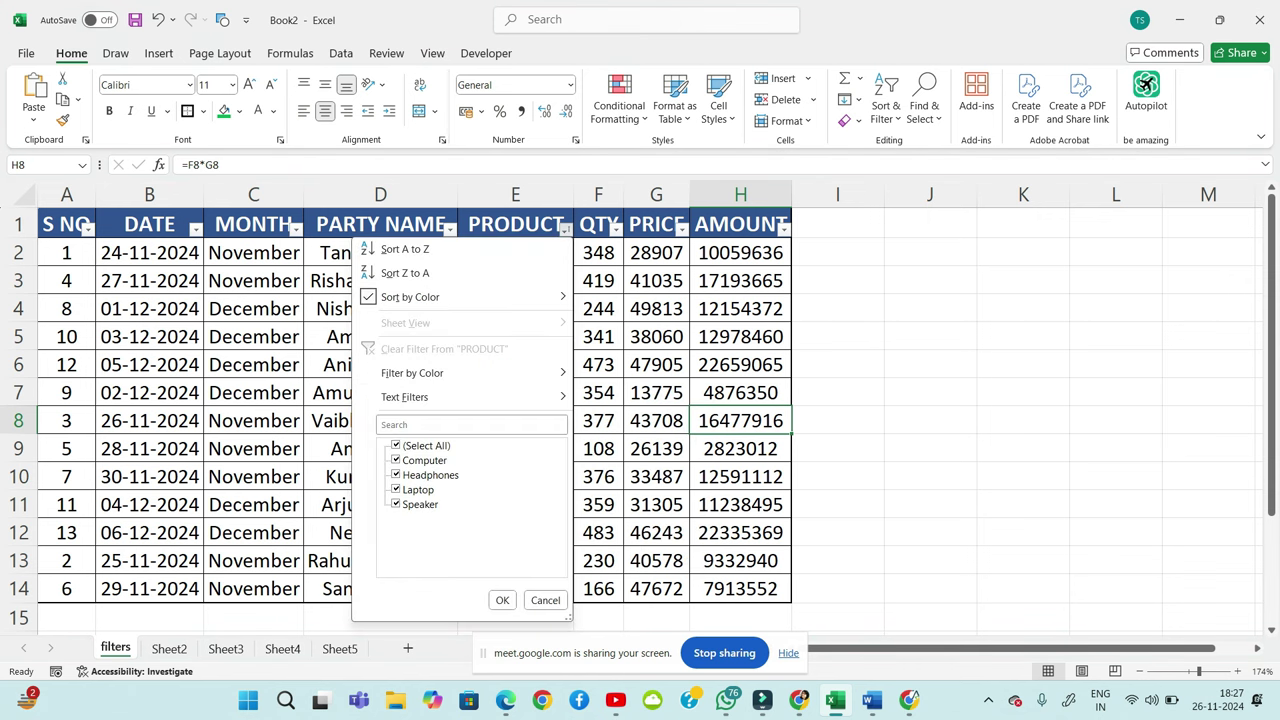
pyautogui.click(502, 600)
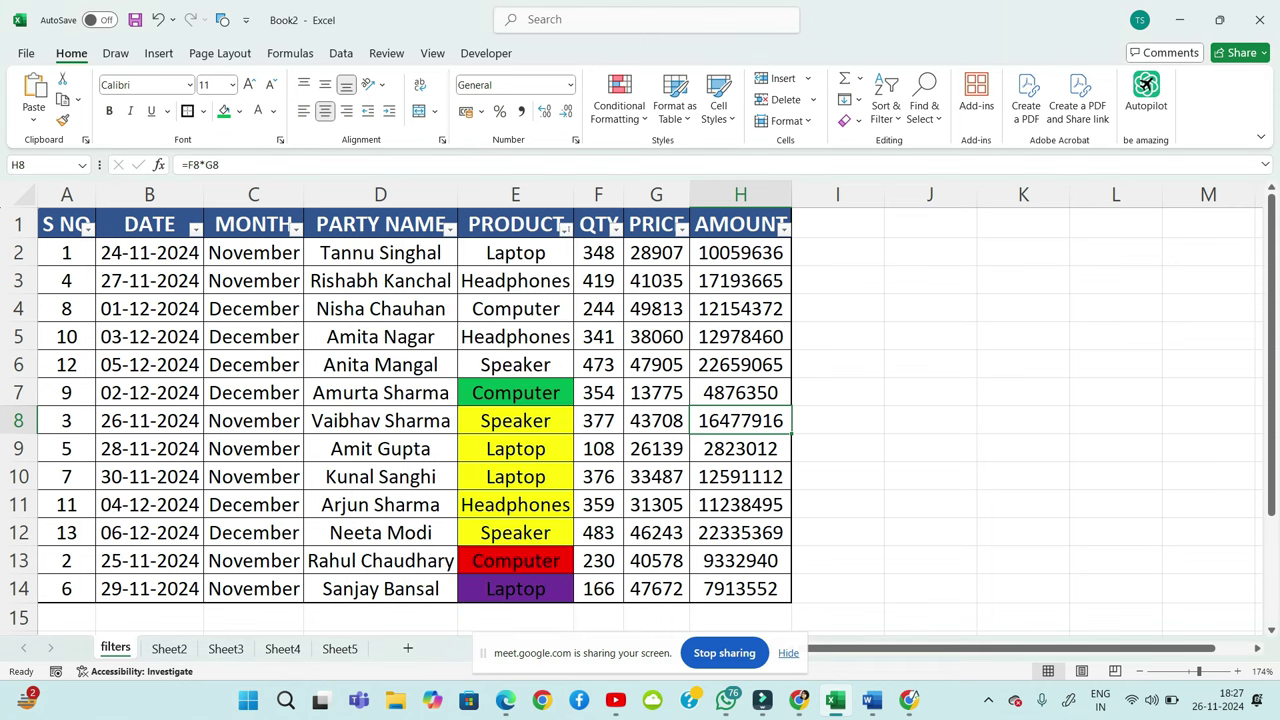
# Step: Filter MONTH to December only, clear that filter, then switch to Google Meet
pyautogui.click(295, 229)
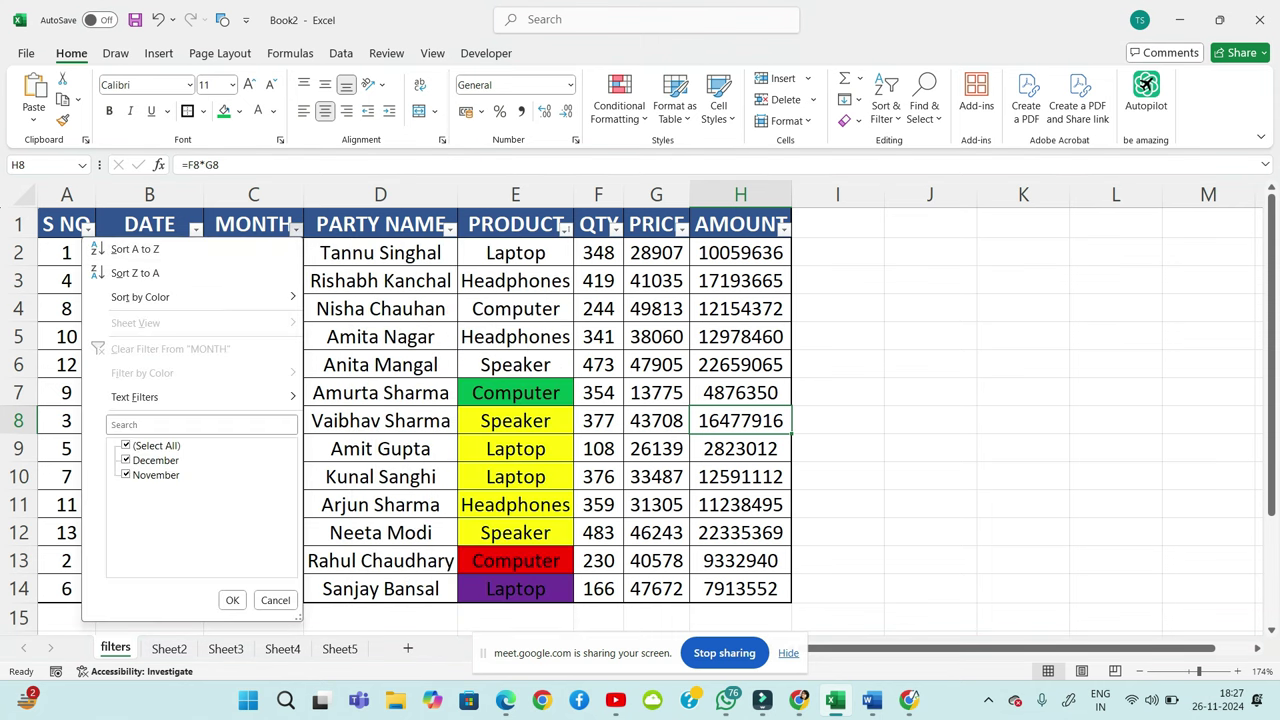
pyautogui.click(150, 445)
pyautogui.click(125, 460)
pyautogui.click(232, 600)
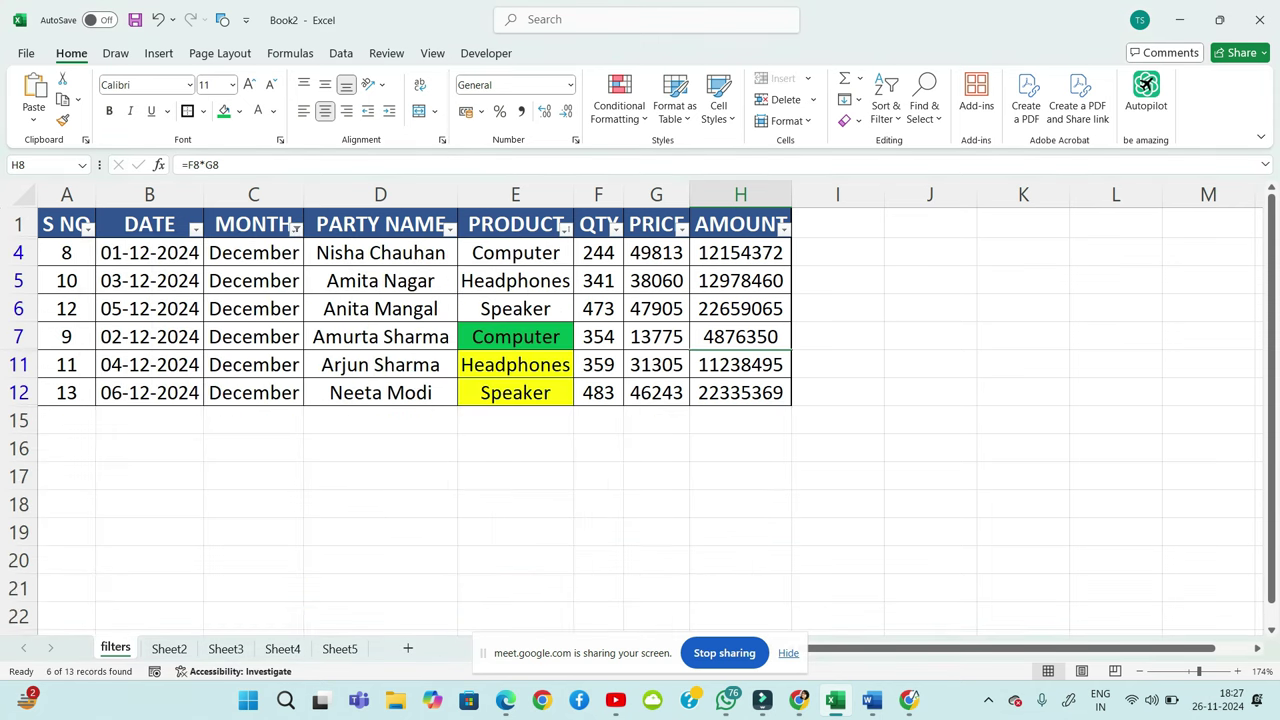
pyautogui.click(295, 229)
pyautogui.click(150, 348)
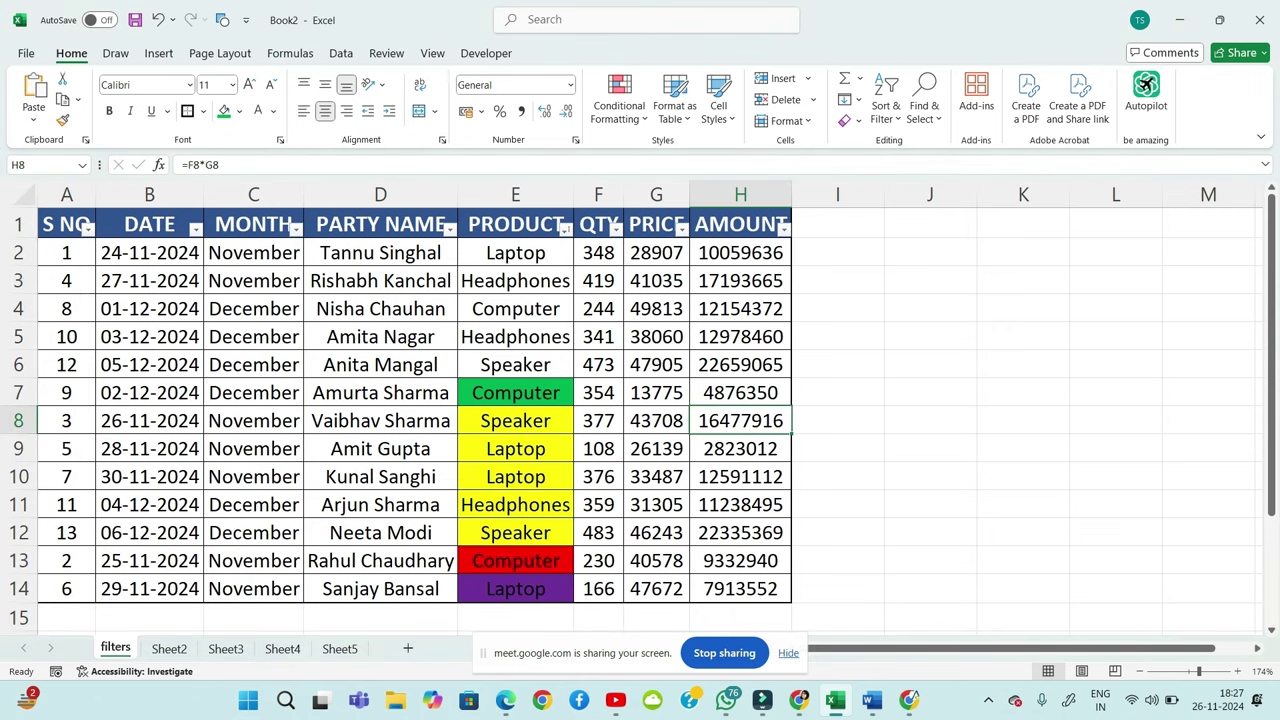
pyautogui.click(798, 700)
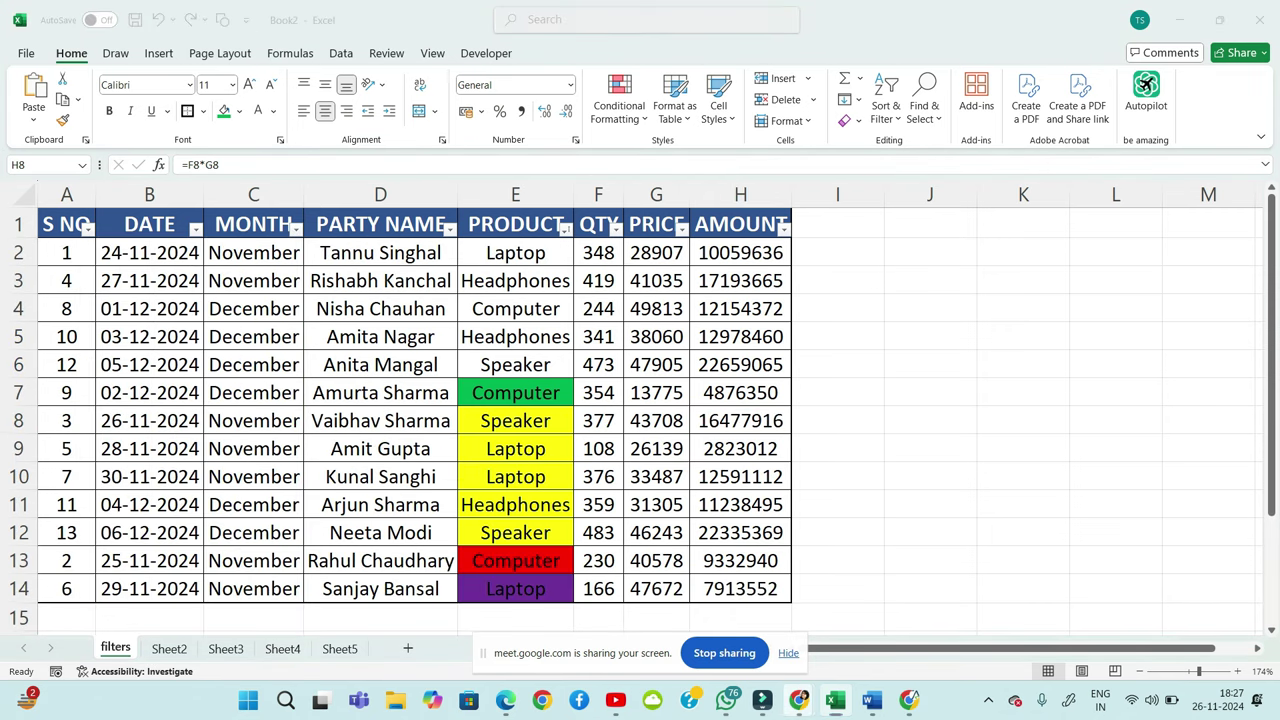
pyautogui.click(705, 600)
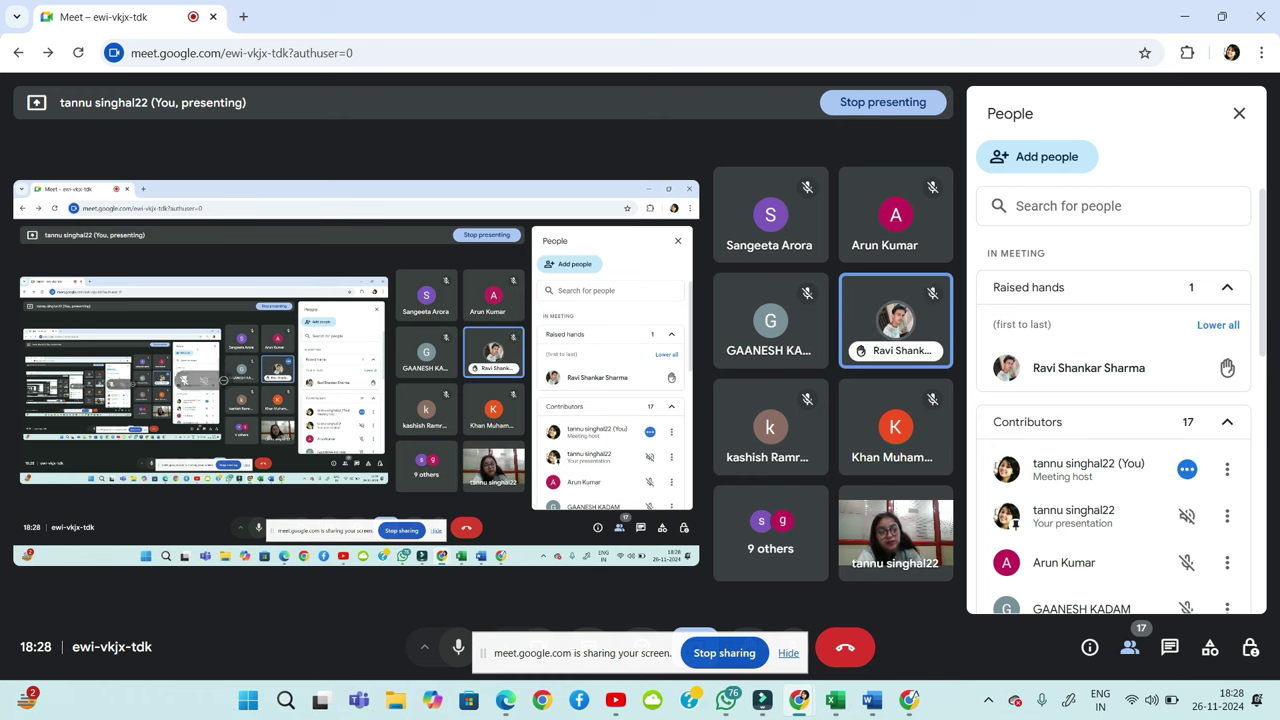
# Step: Review the Meet participant list showing one raised hand, then bring the Excel workbook back
pyautogui.moveTo(835, 700)
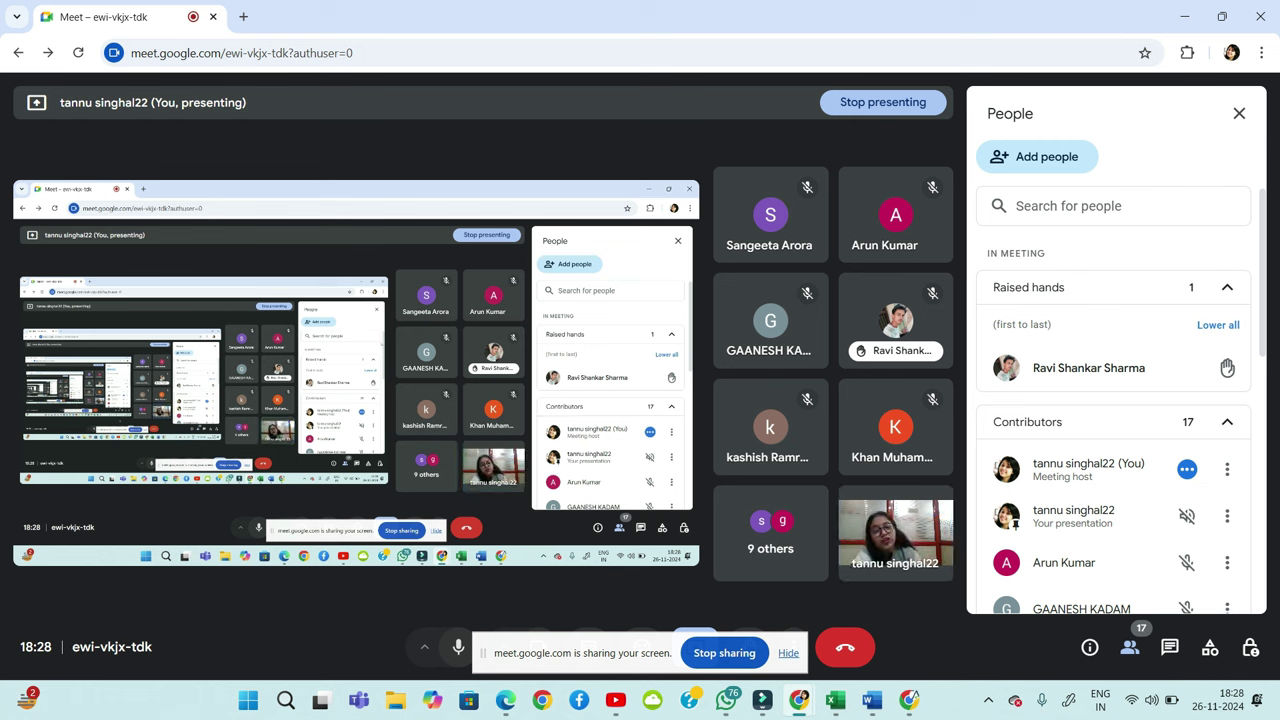
pyautogui.click(835, 700)
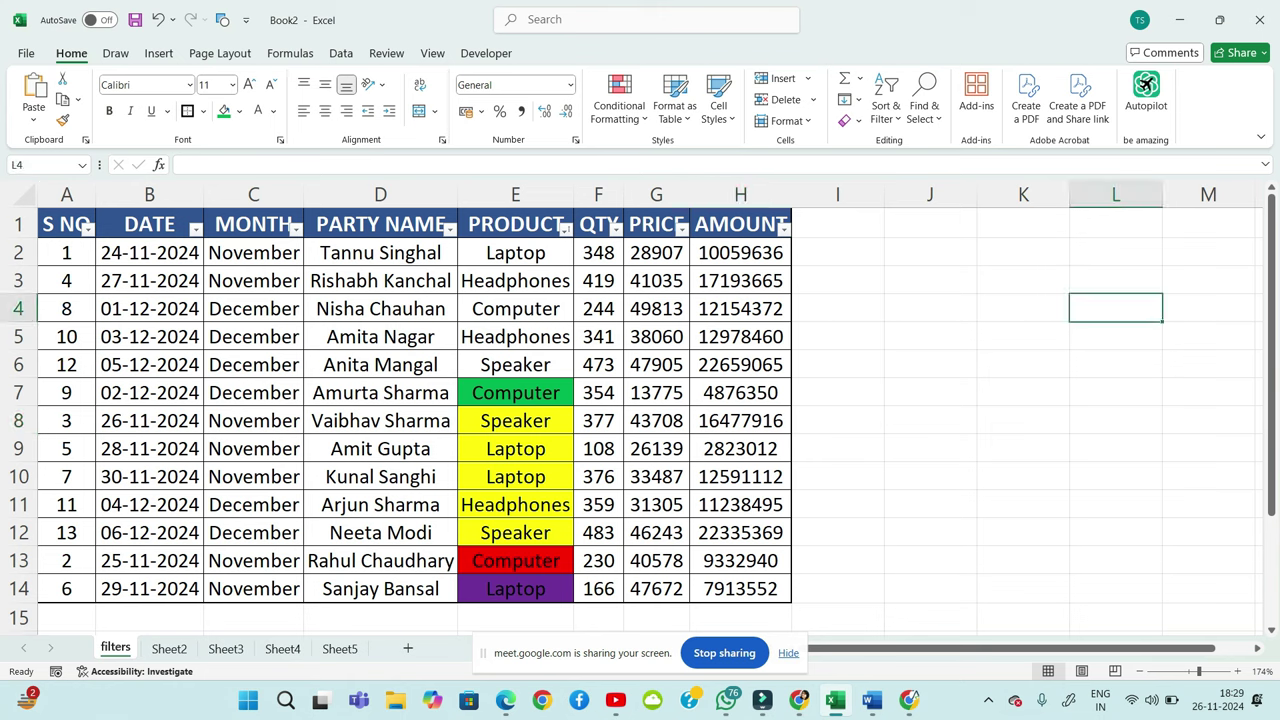
# Step: Select and deselect the sales table, then move to Sheet2 with the Count summary labels
pyautogui.moveTo(66, 224)
pyautogui.mouseDown()
pyautogui.moveTo(380, 252)
pyautogui.moveTo(740, 589)
pyautogui.mouseUp()
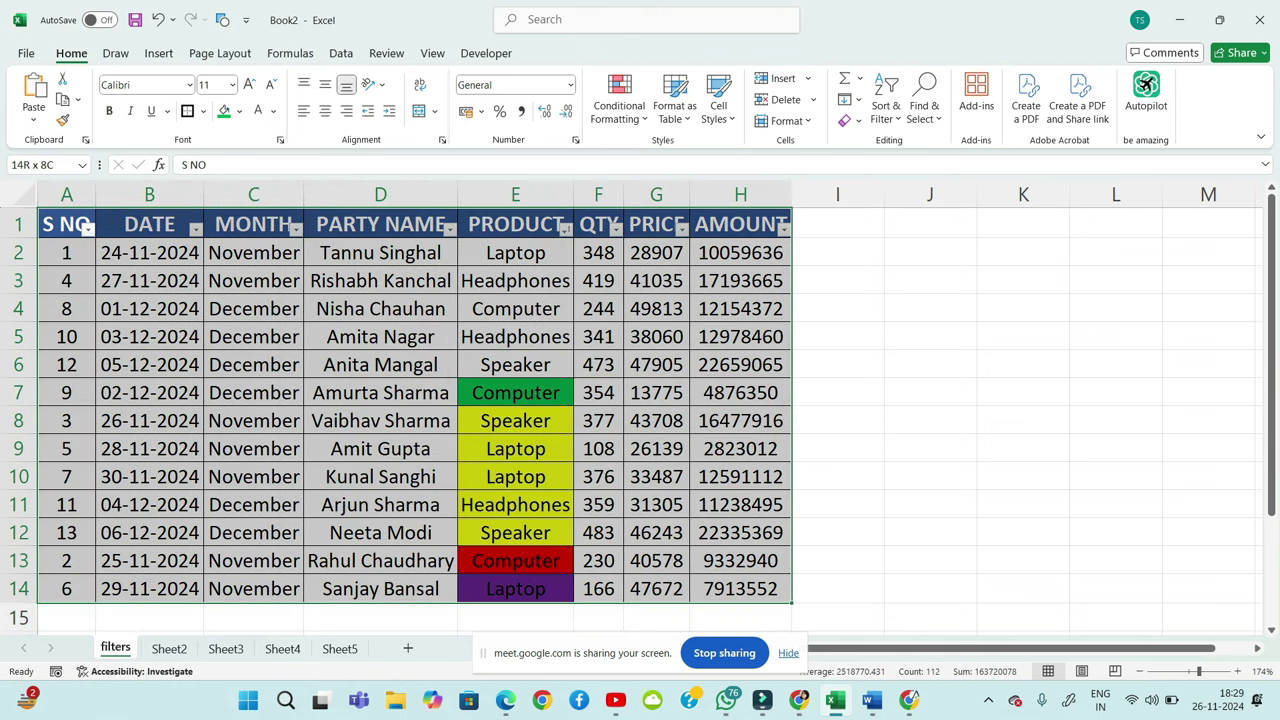
pyautogui.click(1023, 392)
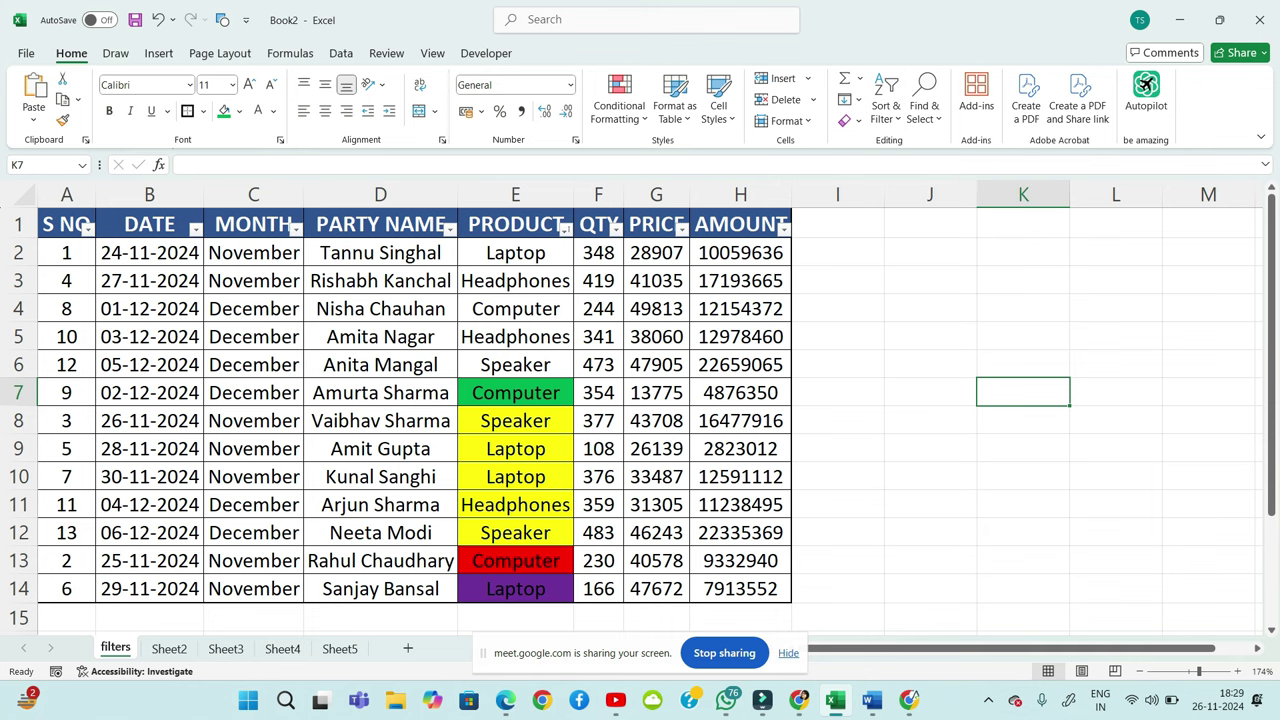
pyautogui.click(169, 649)
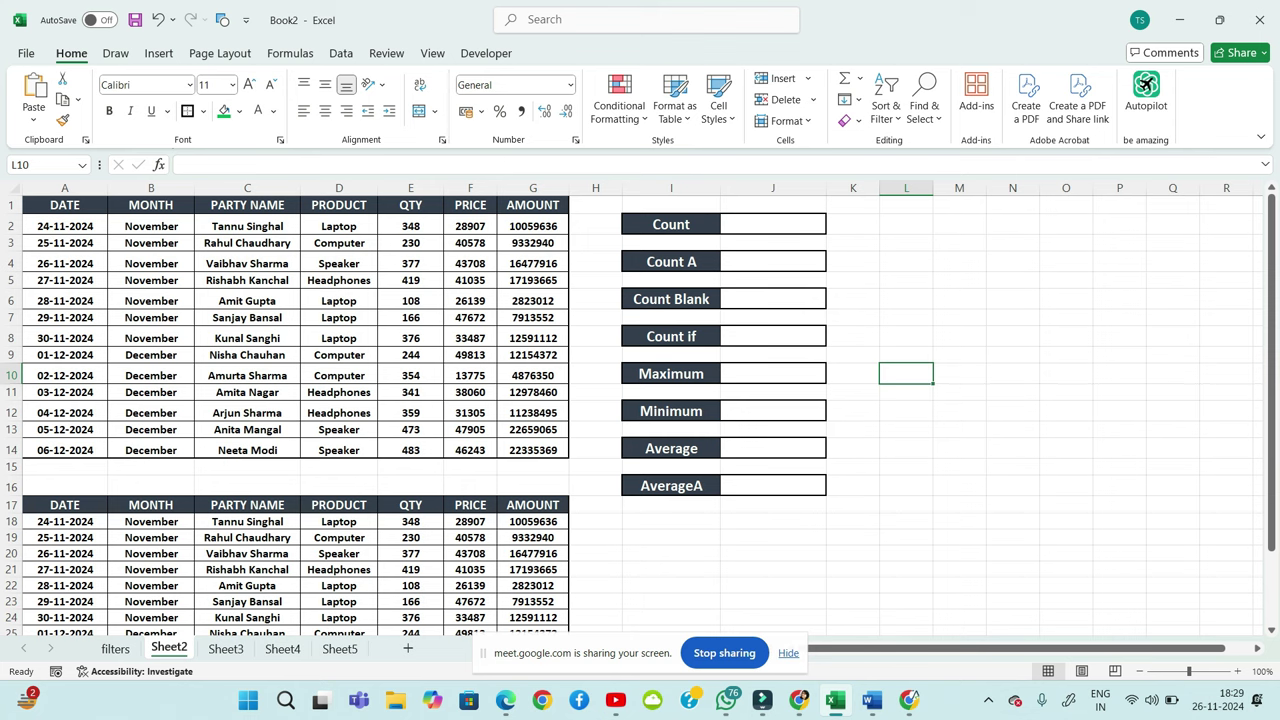
pyautogui.click(1173, 317)
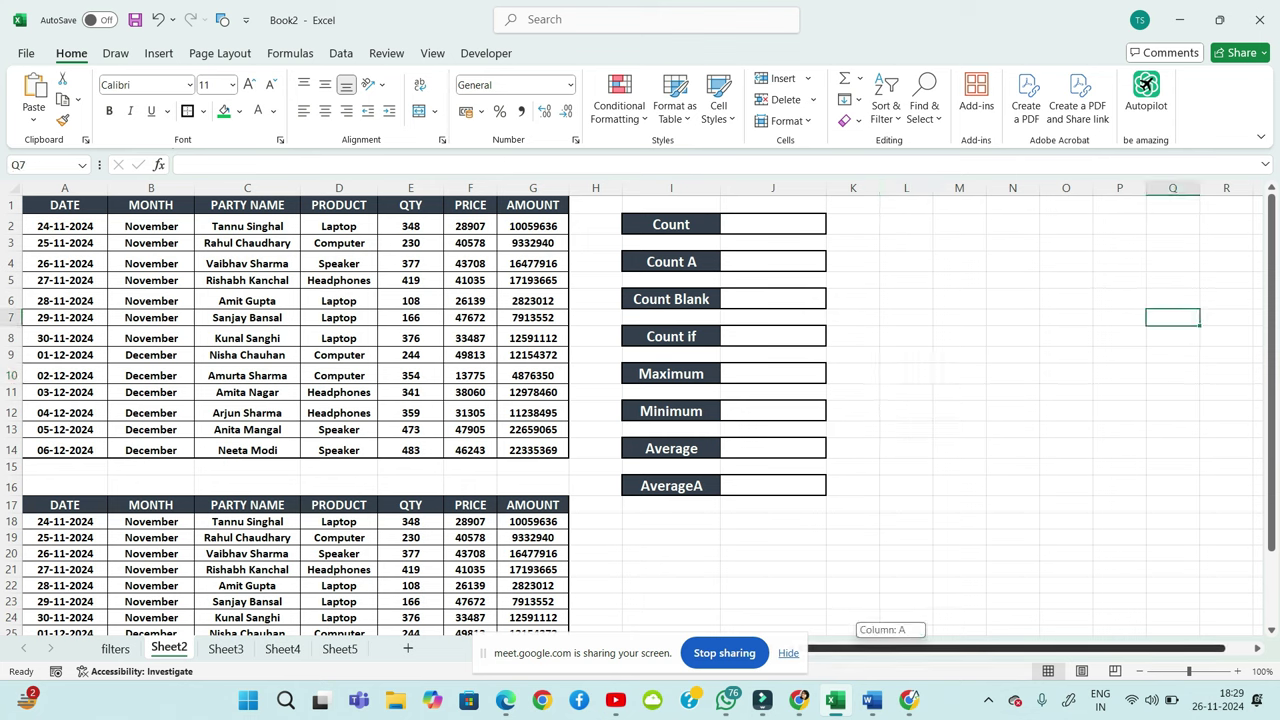
pyautogui.click(1012, 448)
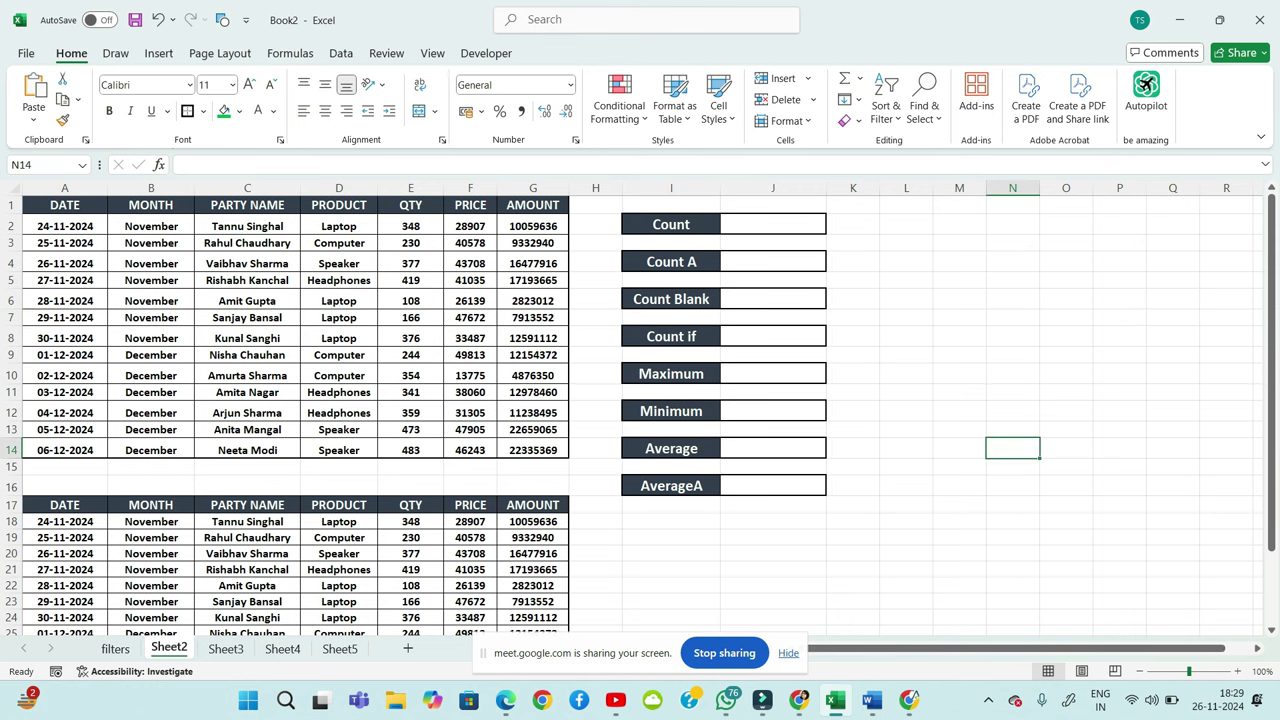
# Step: Widen the PARTY NAME column C slightly on Sheet2
pyautogui.keyDown('ctrl'); pyautogui.scroll(5, 1012, 448); pyautogui.keyUp('ctrl')
pyautogui.scroll(2, 1012, 448)
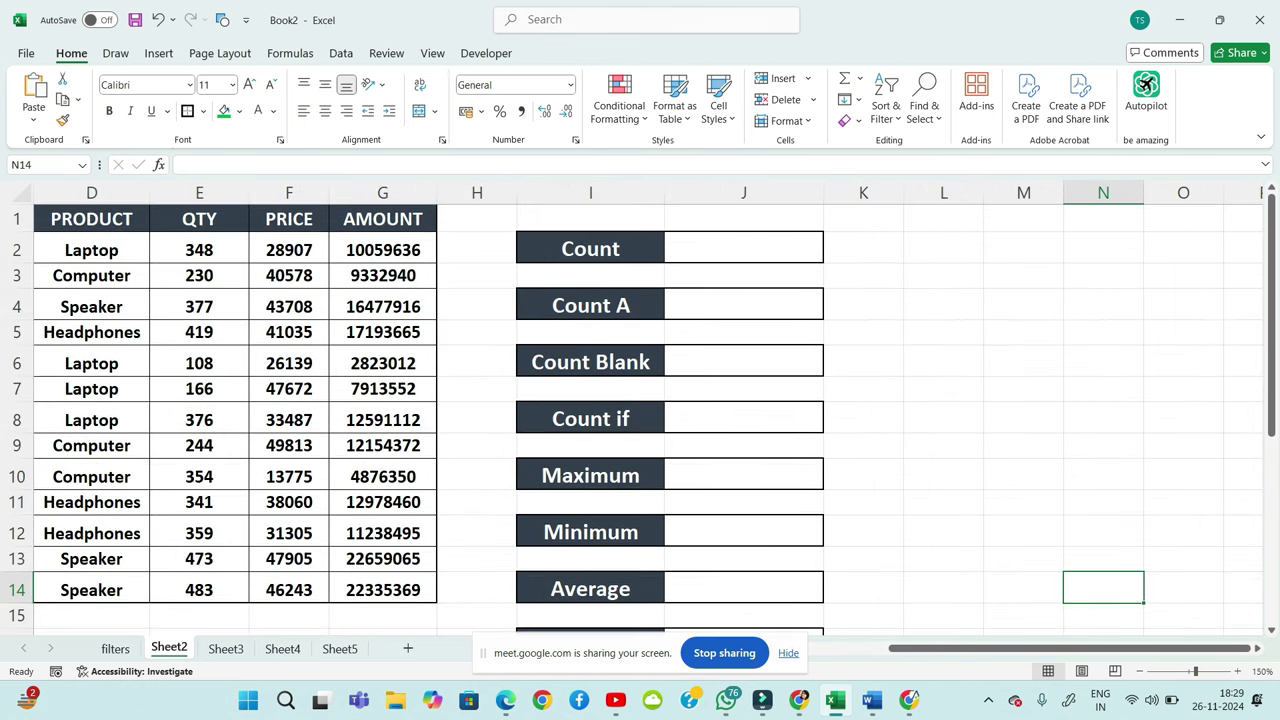
pyautogui.moveTo(1030, 648); pyautogui.dragTo(950, 648)
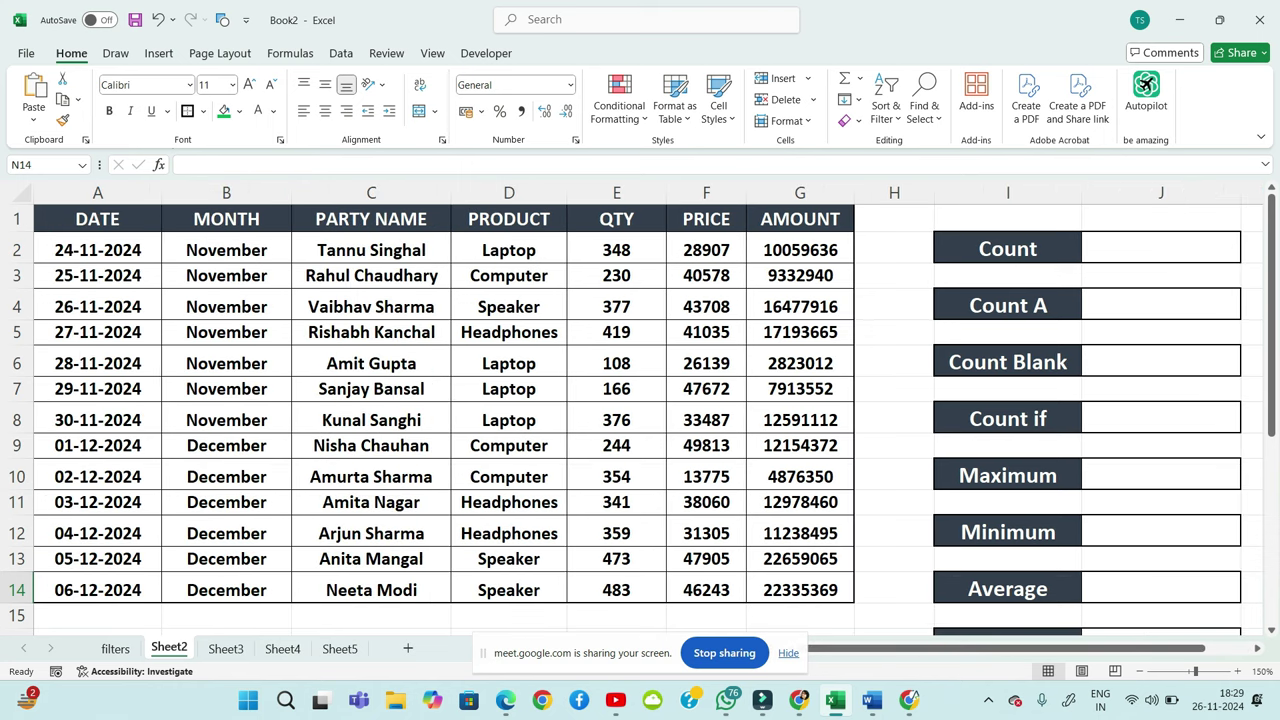
pyautogui.moveTo(451, 192); pyautogui.dragTo(459, 192)
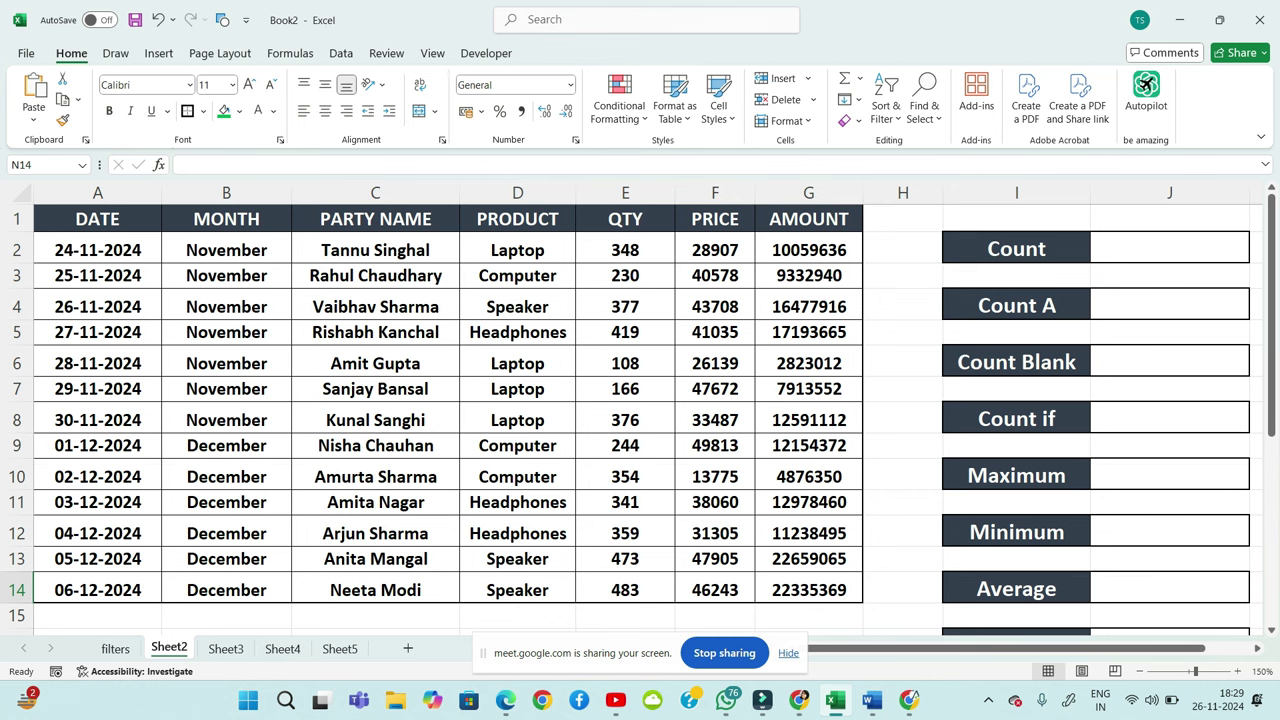
# Step: On Sheet5, handwrite a 'SUM =>' heading with the red Draw pen
pyautogui.click(340, 649)
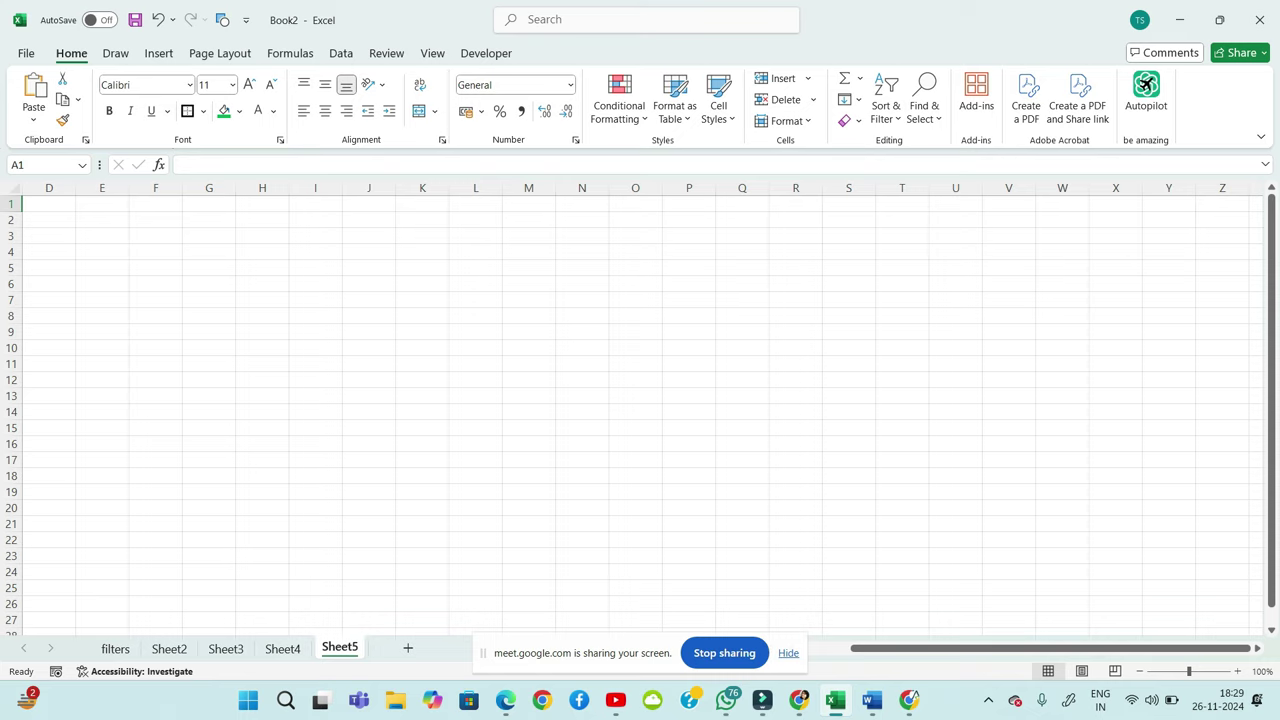
pyautogui.click(118, 53)
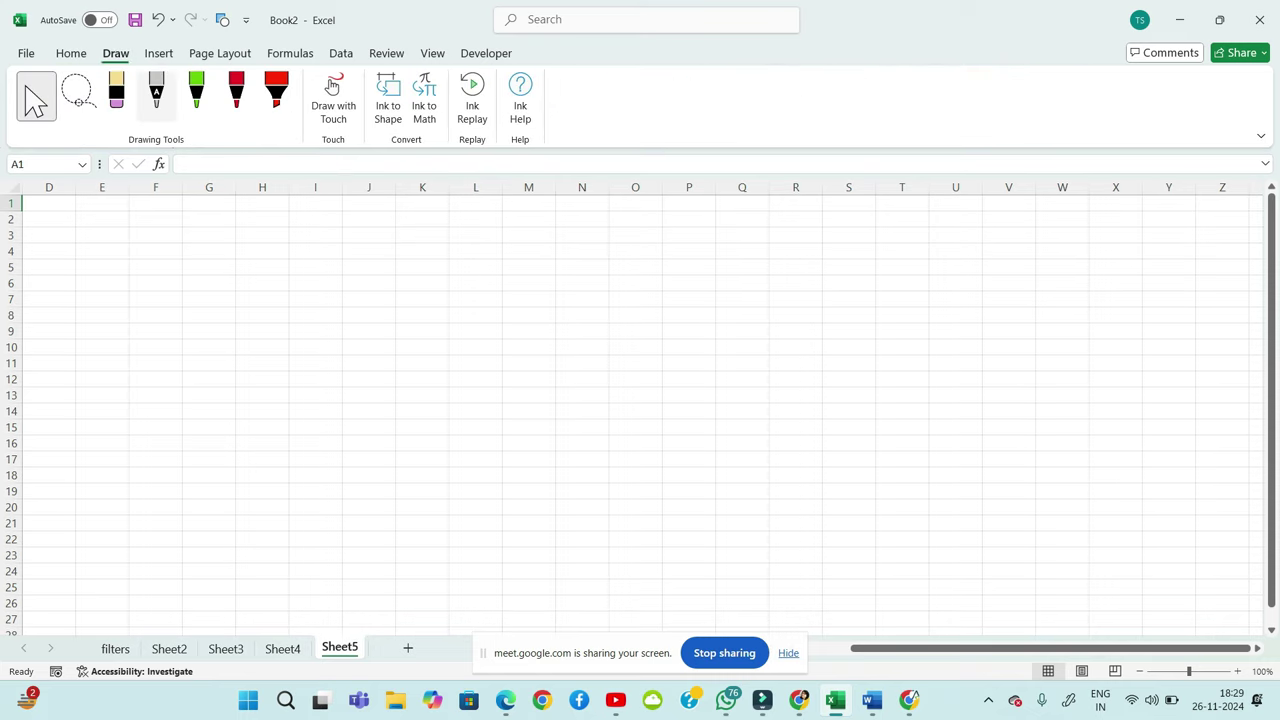
pyautogui.click(236, 92)
pyautogui.moveTo(68, 214)
pyautogui.mouseDown()
pyautogui.moveTo(44, 242)
pyautogui.moveTo(94, 224)
pyautogui.moveTo(128, 250)
pyautogui.mouseUp()
pyautogui.moveTo(150, 244); pyautogui.dragTo(170, 254)
pyautogui.moveTo(160, 234); pyautogui.dragTo(164, 262)
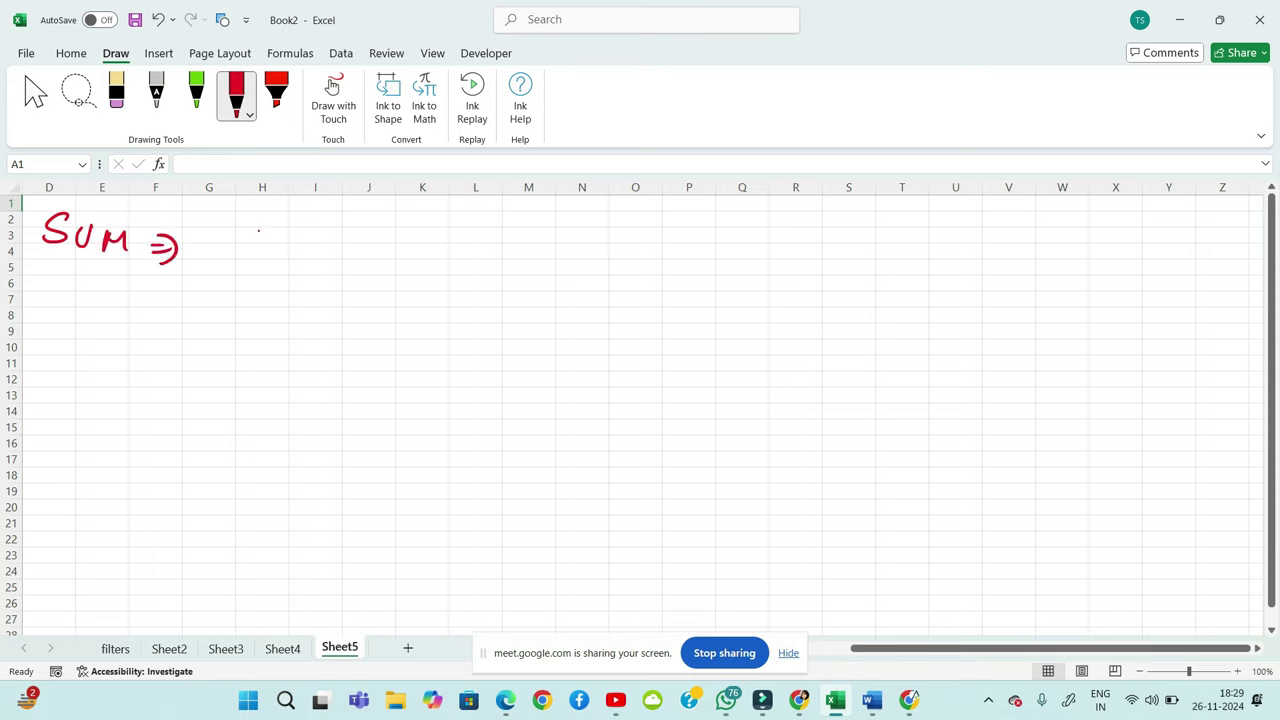
# Step: Handwrite the SUM syntax with its Number1, Number2 and third Number arguments
pyautogui.moveTo(264, 230)
pyautogui.mouseDown()
pyautogui.moveTo(238, 254)
pyautogui.moveTo(228, 244)
pyautogui.moveTo(298, 228)
pyautogui.moveTo(368, 260)
pyautogui.moveTo(410, 230)
pyautogui.moveTo(438, 254)
pyautogui.moveTo(534, 240)
pyautogui.moveTo(546, 258)
pyautogui.mouseUp()
pyautogui.moveTo(560, 256); pyautogui.dragTo(552, 272)
pyautogui.moveTo(592, 234)
pyautogui.mouseDown()
pyautogui.moveTo(588, 262)
pyautogui.moveTo(618, 226)
pyautogui.moveTo(658, 256)
pyautogui.mouseUp()
pyautogui.moveTo(658, 256)
pyautogui.mouseDown()
pyautogui.moveTo(738, 256)
pyautogui.moveTo(758, 236)
pyautogui.mouseUp()
pyautogui.moveTo(768, 234)
pyautogui.mouseDown()
pyautogui.moveTo(800, 268)
pyautogui.moveTo(860, 228)
pyautogui.moveTo(878, 256)
pyautogui.moveTo(910, 262)
pyautogui.moveTo(948, 262)
pyautogui.moveTo(964, 242)
pyautogui.mouseUp()
pyautogui.moveTo(968, 238)
pyautogui.mouseDown()
pyautogui.moveTo(986, 232)
pyautogui.moveTo(954, 262)
pyautogui.mouseUp()
pyautogui.moveTo(998, 252); pyautogui.dragTo(1052, 256)
pyautogui.moveTo(1062, 256); pyautogui.dragTo(1098, 276)
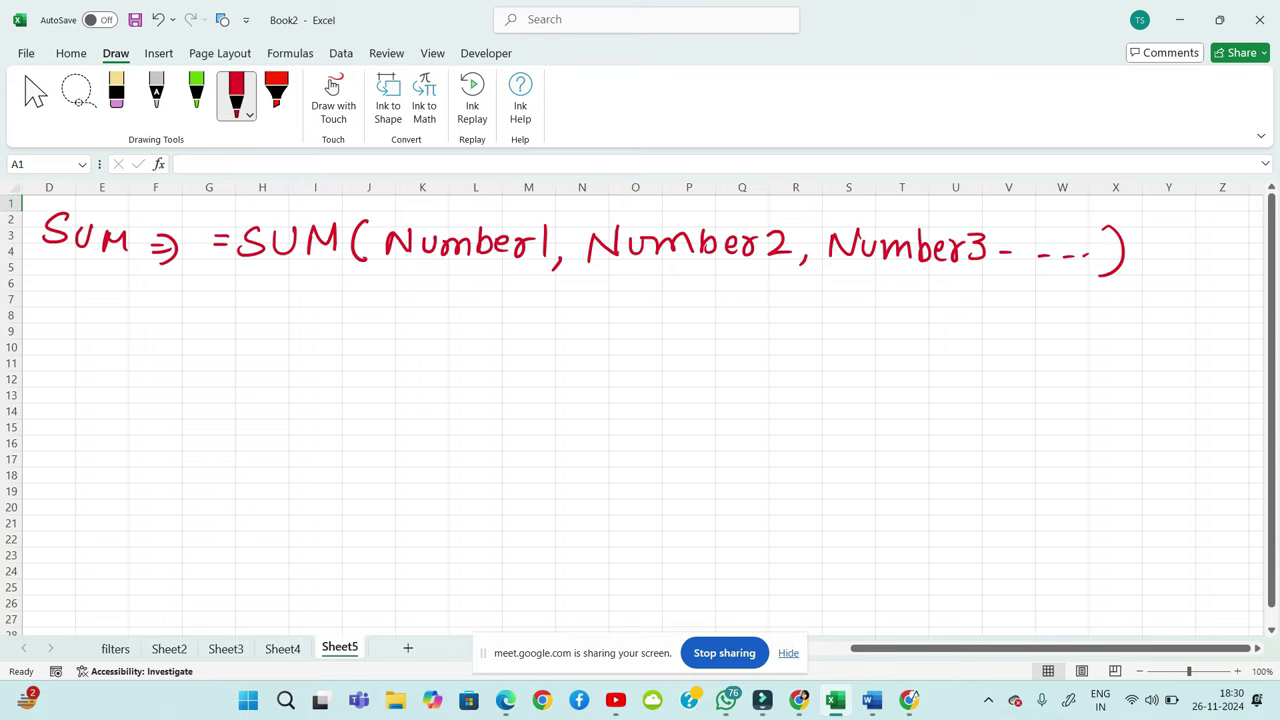
# Step: Write the example line =SUM(A1, A2, A3, A4) in ink
pyautogui.moveTo(210, 295); pyautogui.dragTo(228, 295)
pyautogui.moveTo(210, 303)
pyautogui.mouseDown()
pyautogui.moveTo(256, 312)
pyautogui.moveTo(320, 292)
pyautogui.moveTo(393, 330)
pyautogui.moveTo(427, 298)
pyautogui.moveTo(440, 325)
pyautogui.moveTo(452, 320)
pyautogui.mouseUp()
pyautogui.moveTo(468, 324)
pyautogui.mouseDown()
pyautogui.moveTo(465, 336)
pyautogui.moveTo(508, 298)
pyautogui.mouseUp()
pyautogui.moveTo(508, 298)
pyautogui.mouseDown()
pyautogui.moveTo(518, 325)
pyautogui.moveTo(546, 322)
pyautogui.mouseUp()
pyautogui.moveTo(564, 316)
pyautogui.mouseDown()
pyautogui.moveTo(561, 328)
pyautogui.moveTo(612, 328)
pyautogui.moveTo(616, 315)
pyautogui.mouseUp()
pyautogui.moveTo(634, 300)
pyautogui.mouseDown()
pyautogui.moveTo(630, 326)
pyautogui.moveTo(661, 334)
pyautogui.moveTo(701, 302)
pyautogui.mouseUp()
pyautogui.moveTo(701, 302)
pyautogui.mouseDown()
pyautogui.moveTo(712, 330)
pyautogui.moveTo(708, 320)
pyautogui.mouseUp()
pyautogui.moveTo(722, 306); pyautogui.dragTo(733, 338)
pyautogui.moveTo(742, 300); pyautogui.dragTo(752, 350)
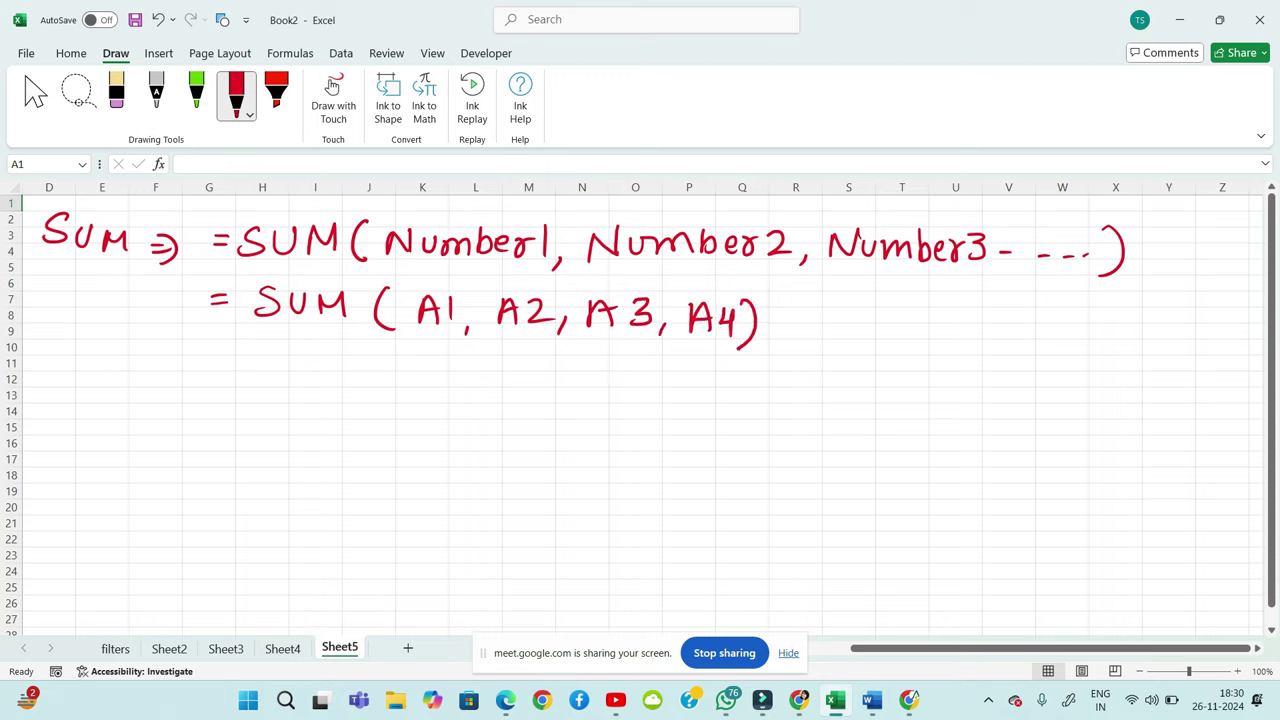
# Step: Write =SUM(A1:A4) with an arrow labelling it 'Range'
pyautogui.moveTo(218, 357); pyautogui.dragTo(237, 367)
pyautogui.moveTo(288, 358)
pyautogui.mouseDown()
pyautogui.moveTo(266, 384)
pyautogui.moveTo(345, 364)
pyautogui.moveTo(347, 394)
pyautogui.mouseUp()
pyautogui.moveTo(388, 363)
pyautogui.mouseDown()
pyautogui.moveTo(388, 401)
pyautogui.moveTo(428, 400)
pyautogui.moveTo(426, 388)
pyautogui.mouseUp()
pyautogui.moveTo(459, 376)
pyautogui.mouseDown()
pyautogui.moveTo(444, 408)
pyautogui.moveTo(510, 380)
pyautogui.mouseUp()
pyautogui.moveTo(510, 380)
pyautogui.mouseDown()
pyautogui.moveTo(525, 407)
pyautogui.moveTo(528, 396)
pyautogui.mouseUp()
pyautogui.moveTo(536, 382)
pyautogui.mouseDown()
pyautogui.moveTo(562, 414)
pyautogui.moveTo(612, 395)
pyautogui.mouseUp()
pyautogui.moveTo(594, 403); pyautogui.dragTo(614, 403)
pyautogui.moveTo(616, 386)
pyautogui.mouseDown()
pyautogui.moveTo(620, 408)
pyautogui.moveTo(742, 412)
pyautogui.mouseUp()
pyautogui.moveTo(756, 396)
pyautogui.mouseDown()
pyautogui.moveTo(748, 430)
pyautogui.moveTo(786, 410)
pyautogui.mouseUp()
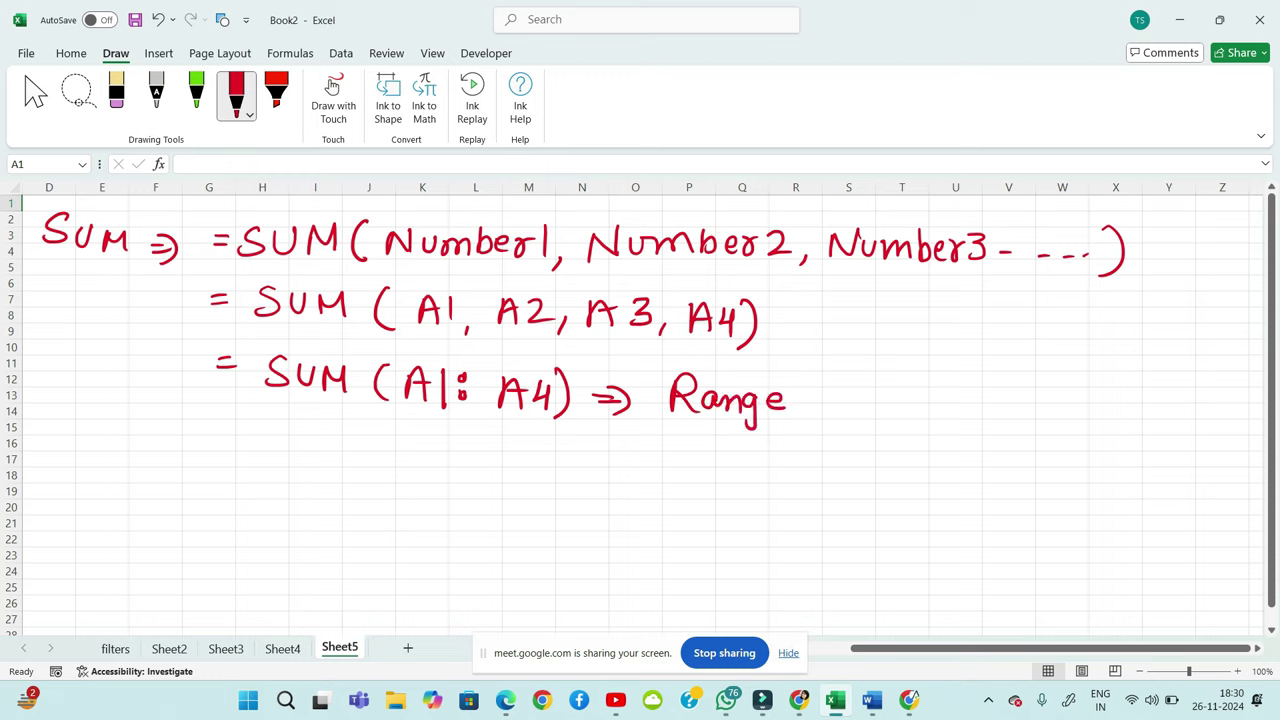
# Step: Jot A5 and a second cell reference in the margin, linked by a bracket
pyautogui.moveTo(38, 264)
pyautogui.mouseDown()
pyautogui.moveTo(40, 278)
pyautogui.moveTo(30, 270)
pyautogui.mouseUp()
pyautogui.moveTo(46, 264)
pyautogui.mouseDown()
pyautogui.moveTo(44, 278)
pyautogui.moveTo(58, 261)
pyautogui.mouseUp()
pyautogui.moveTo(28, 372); pyautogui.dragTo(47, 370)
pyautogui.hscroll(-1, 640, 400)
pyautogui.moveTo(110, 268); pyautogui.dragTo(98, 358)
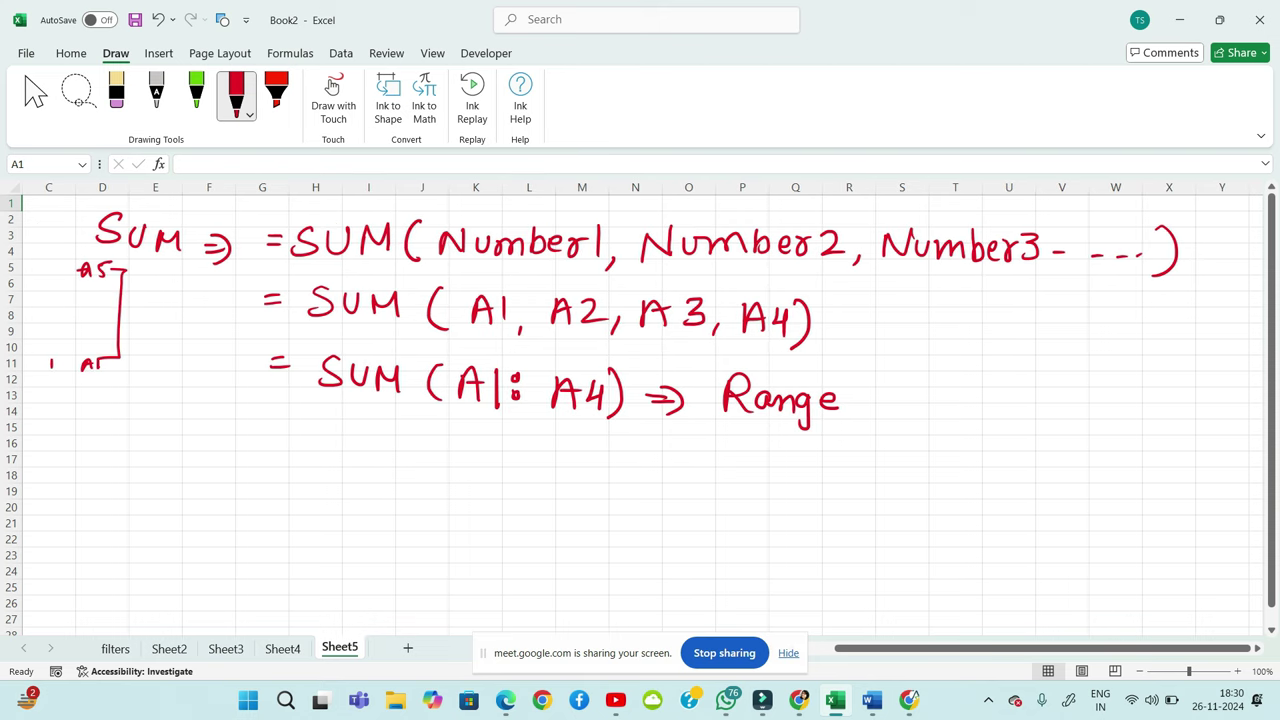
pyautogui.moveTo(24, 320)
pyautogui.mouseDown()
pyautogui.moveTo(38, 314)
pyautogui.moveTo(40, 338)
pyautogui.mouseUp()
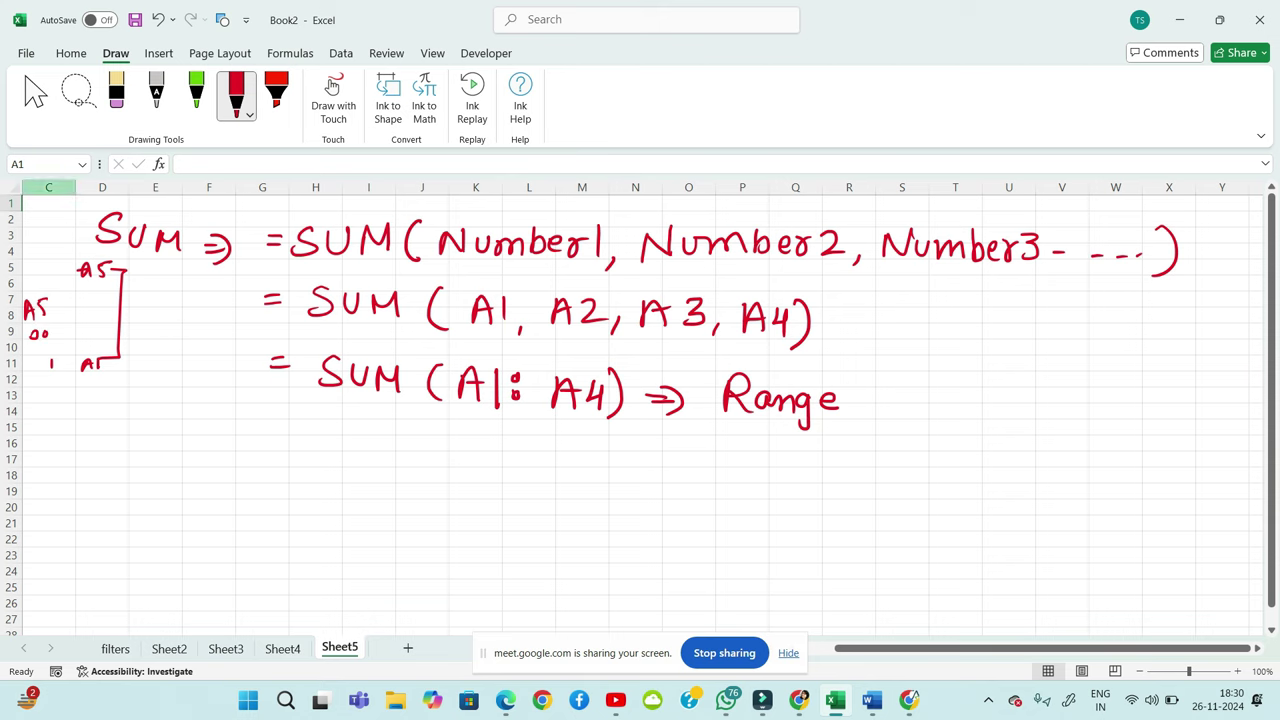
# Step: Undo stray marks, rewrite A5 with an underlined 'All', and begin an 'Average' line
pyautogui.click(158, 19)
pyautogui.click(158, 19)
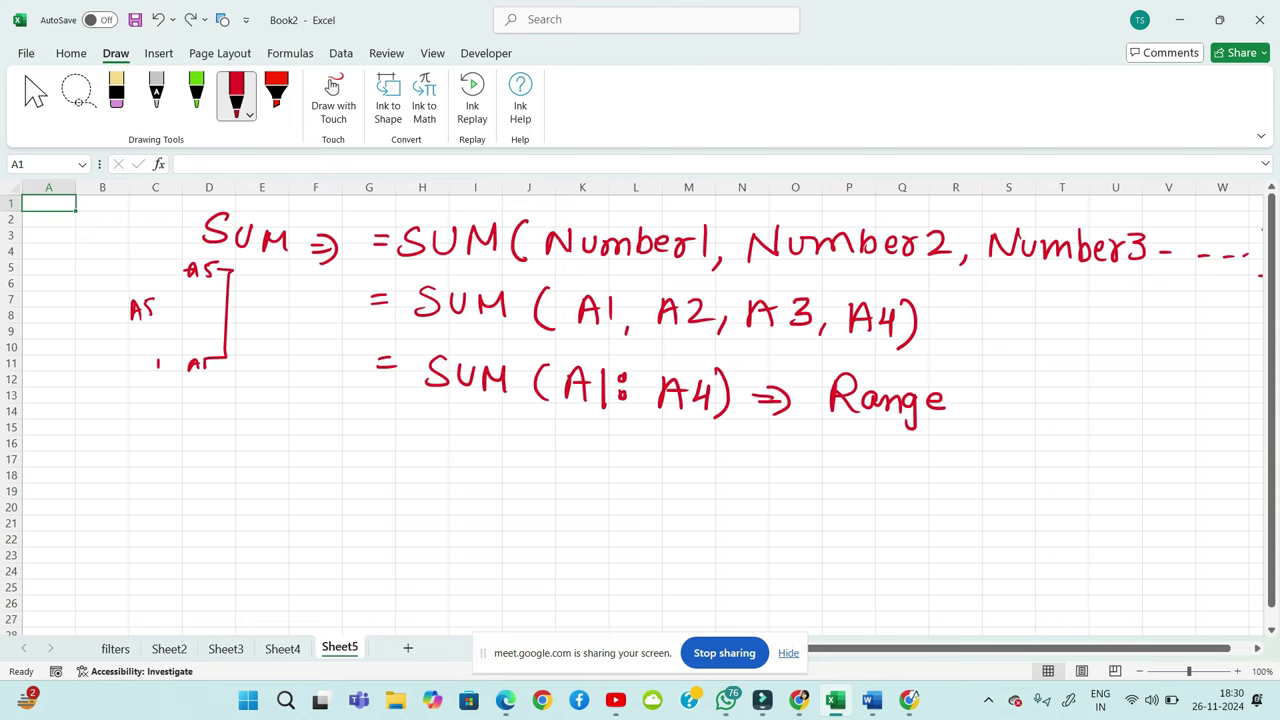
pyautogui.click(158, 19)
pyautogui.moveTo(147, 299); pyautogui.dragTo(143, 320)
pyautogui.moveTo(146, 300); pyautogui.dragTo(160, 298)
pyautogui.moveTo(141, 350); pyautogui.dragTo(166, 345)
pyautogui.moveTo(140, 348); pyautogui.dragTo(176, 353)
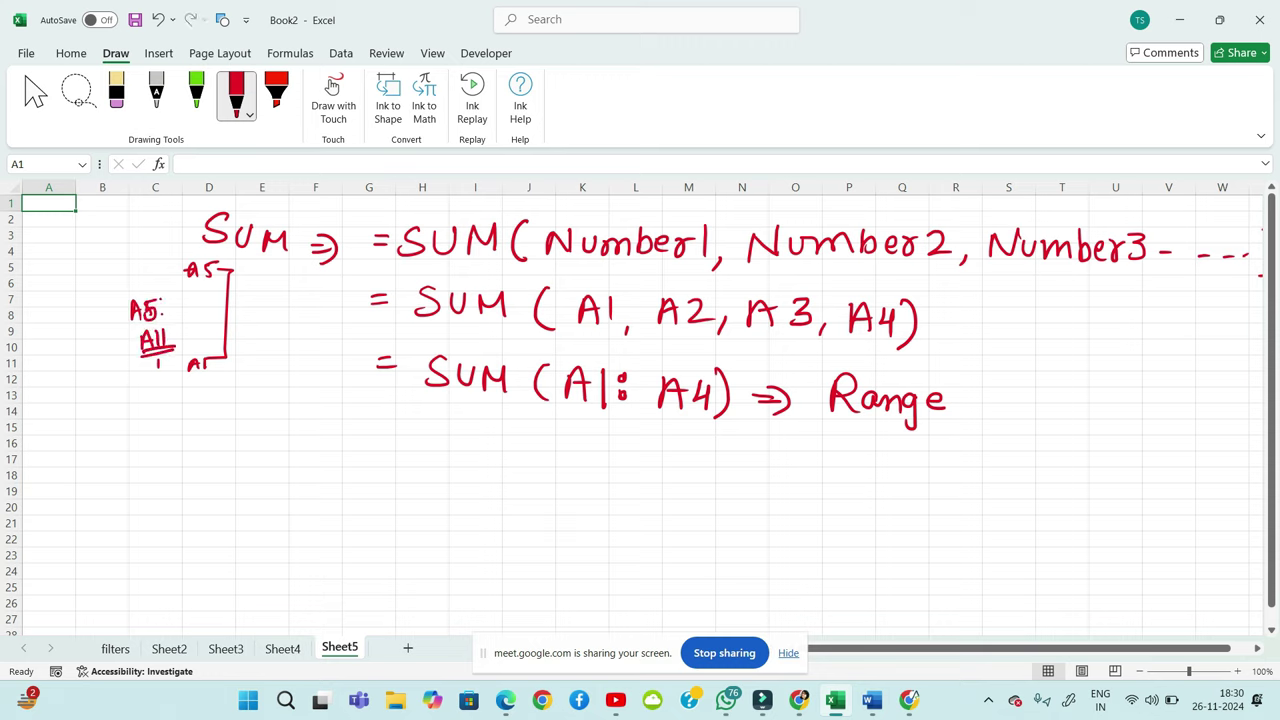
pyautogui.moveTo(915, 648); pyautogui.dragTo(925, 648)
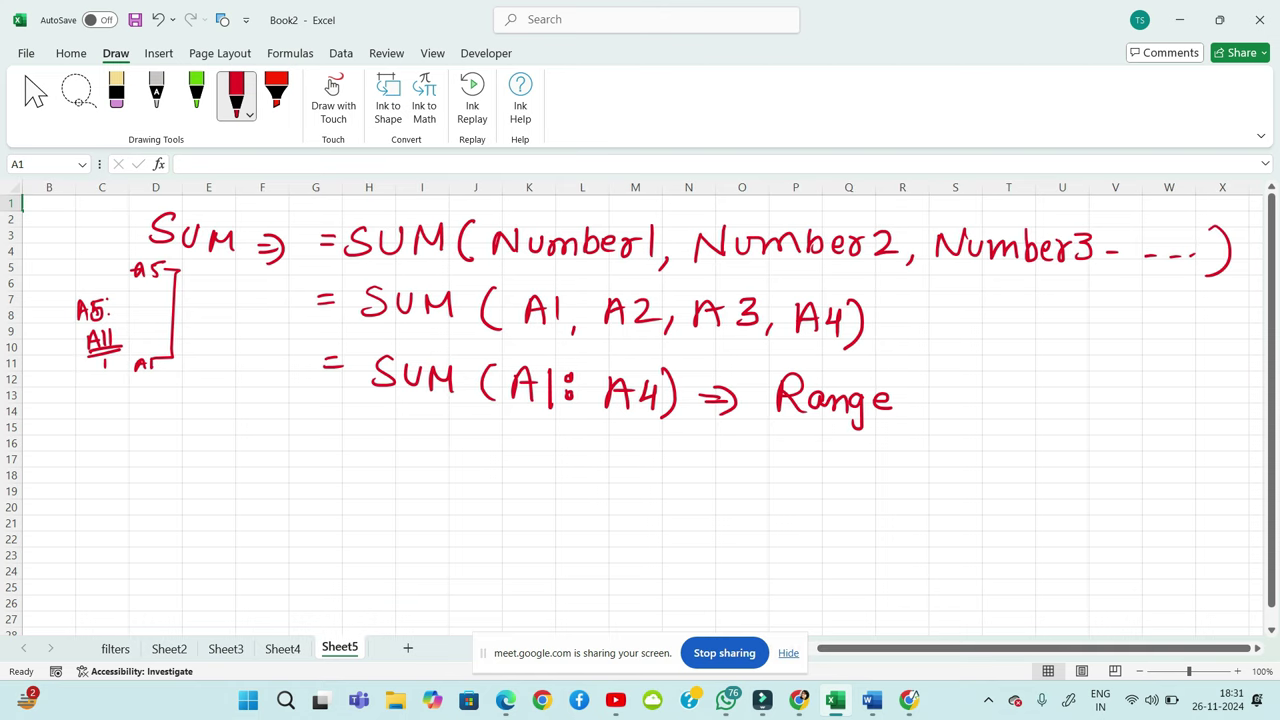
pyautogui.moveTo(72, 530)
pyautogui.mouseDown()
pyautogui.moveTo(108, 515)
pyautogui.moveTo(186, 518)
pyautogui.moveTo(218, 520)
pyautogui.moveTo(232, 538)
pyautogui.mouseUp()
# Step: Extend the ink note with 'Count, CountA' and an opening bracket
pyautogui.moveTo(290, 496)
pyautogui.mouseDown()
pyautogui.moveTo(290, 540)
pyautogui.moveTo(304, 524)
pyautogui.moveTo(328, 536)
pyautogui.mouseUp()
pyautogui.moveTo(332, 536)
pyautogui.mouseDown()
pyautogui.moveTo(350, 520)
pyautogui.moveTo(358, 538)
pyautogui.mouseUp()
pyautogui.moveTo(366, 510)
pyautogui.mouseDown()
pyautogui.moveTo(370, 540)
pyautogui.moveTo(386, 544)
pyautogui.mouseUp()
pyautogui.moveTo(458, 510); pyautogui.dragTo(446, 544)
pyautogui.moveTo(462, 530); pyautogui.dragTo(520, 542)
pyautogui.moveTo(528, 514)
pyautogui.mouseDown()
pyautogui.moveTo(530, 542)
pyautogui.moveTo(556, 512)
pyautogui.moveTo(564, 542)
pyautogui.mouseUp()
pyautogui.moveTo(526, 520); pyautogui.dragTo(538, 520)
pyautogui.moveTo(628, 496)
pyautogui.mouseDown()
pyautogui.moveTo(624, 532)
pyautogui.moveTo(718, 536)
pyautogui.mouseUp()
# Step: Finish with '(selection = Range)' and a tick, then return to Sheet2
pyautogui.moveTo(724, 524); pyautogui.dragTo(752, 532)
pyautogui.moveTo(762, 502)
pyautogui.mouseDown()
pyautogui.moveTo(776, 530)
pyautogui.moveTo(776, 516)
pyautogui.mouseUp()
pyautogui.moveTo(784, 516)
pyautogui.mouseDown()
pyautogui.moveTo(788, 530)
pyautogui.moveTo(860, 518)
pyautogui.moveTo(882, 536)
pyautogui.mouseUp()
pyautogui.click(790, 508)
pyautogui.moveTo(884, 506)
pyautogui.mouseDown()
pyautogui.moveTo(904, 536)
pyautogui.moveTo(958, 534)
pyautogui.moveTo(968, 548)
pyautogui.moveTo(1004, 534)
pyautogui.mouseUp()
pyautogui.click(988, 532)
pyautogui.moveTo(1012, 498)
pyautogui.mouseDown()
pyautogui.moveTo(1014, 544)
pyautogui.moveTo(1068, 536)
pyautogui.moveTo(1102, 502)
pyautogui.mouseUp()
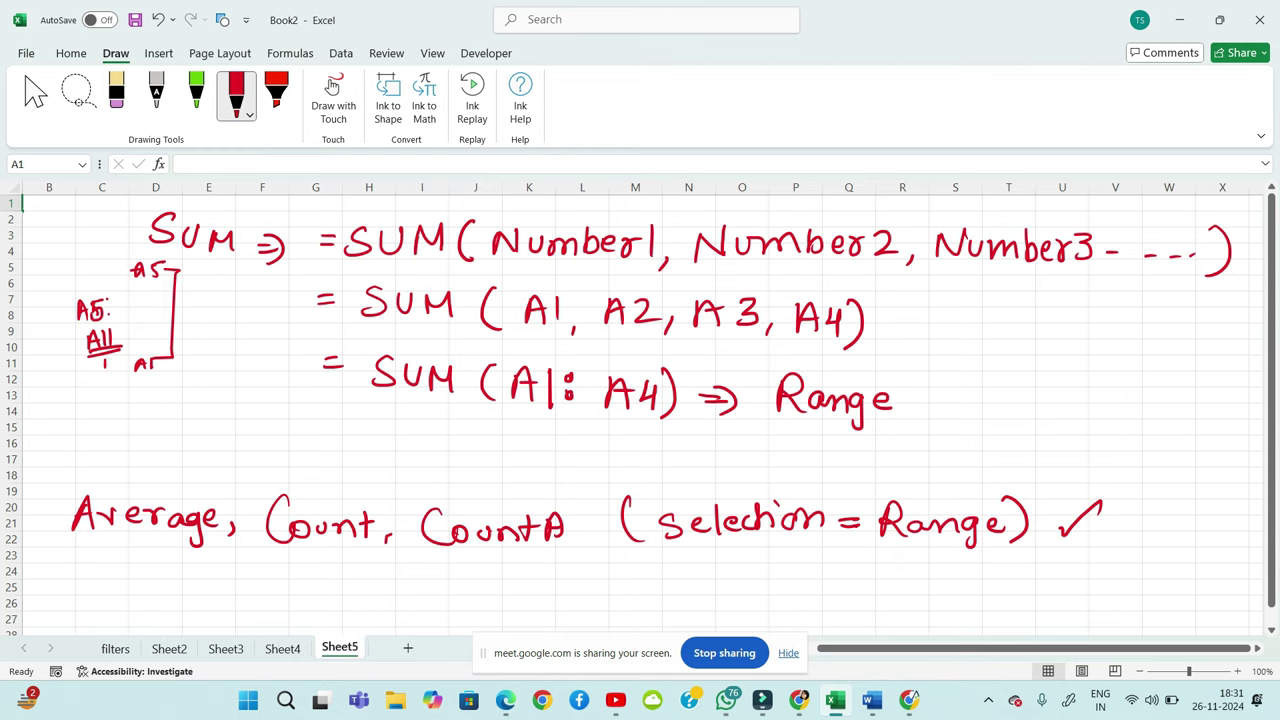
pyautogui.moveTo(1062, 522); pyautogui.dragTo(1115, 603)
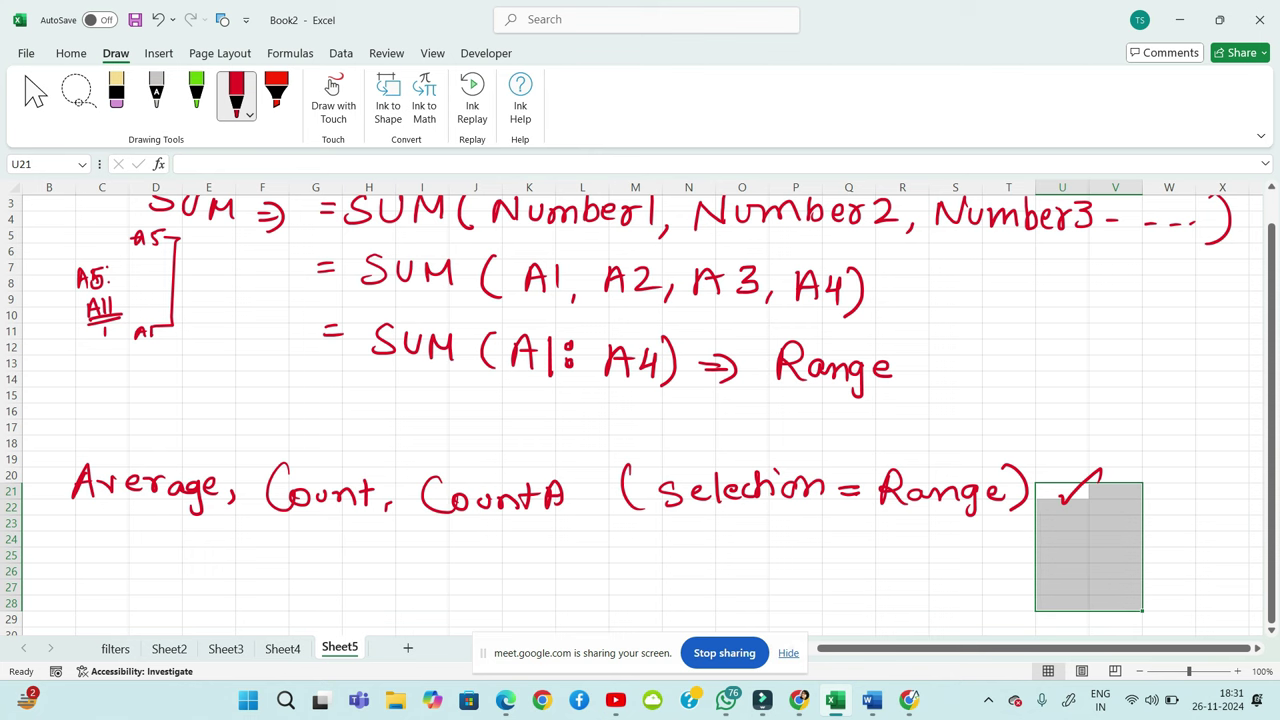
pyautogui.click(169, 648)
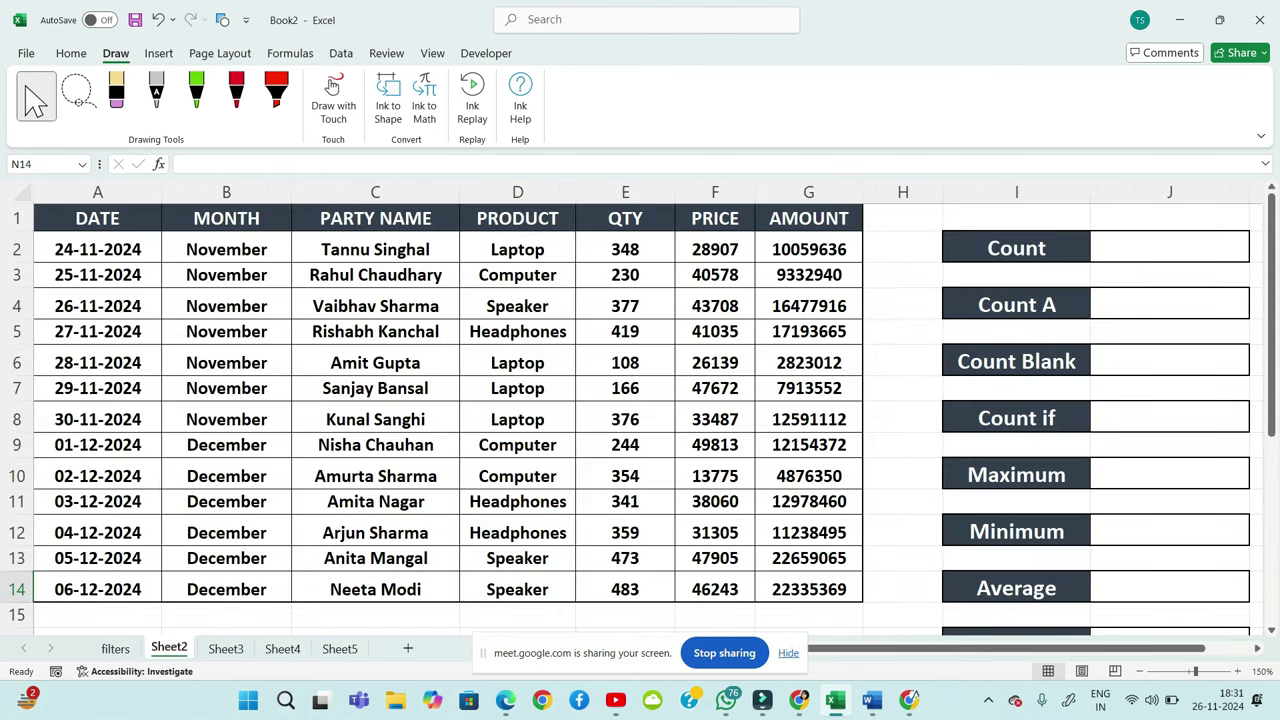
pyautogui.scroll(-3, 640, 400)
pyautogui.scroll(-2, 640, 400)
pyautogui.scroll(4, 640, 400)
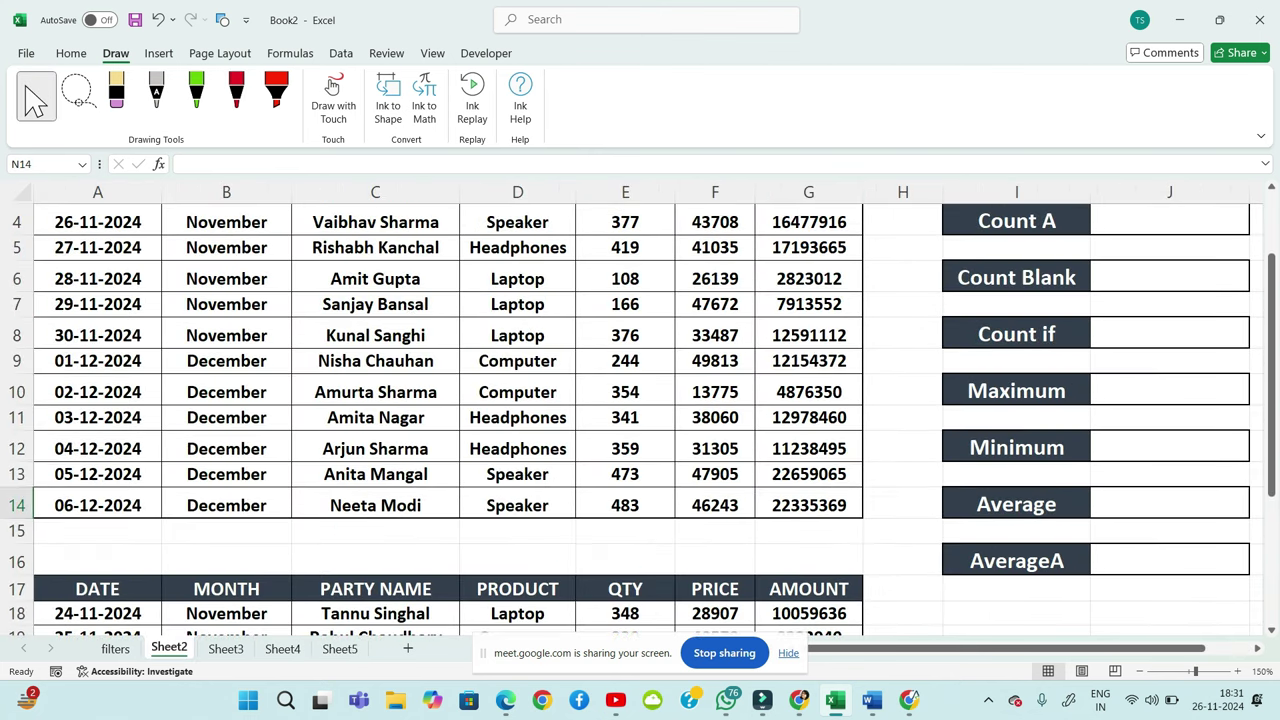
pyautogui.scroll(1, 640, 400)
pyautogui.scroll(1, 640, 415)
pyautogui.click(1170, 248)
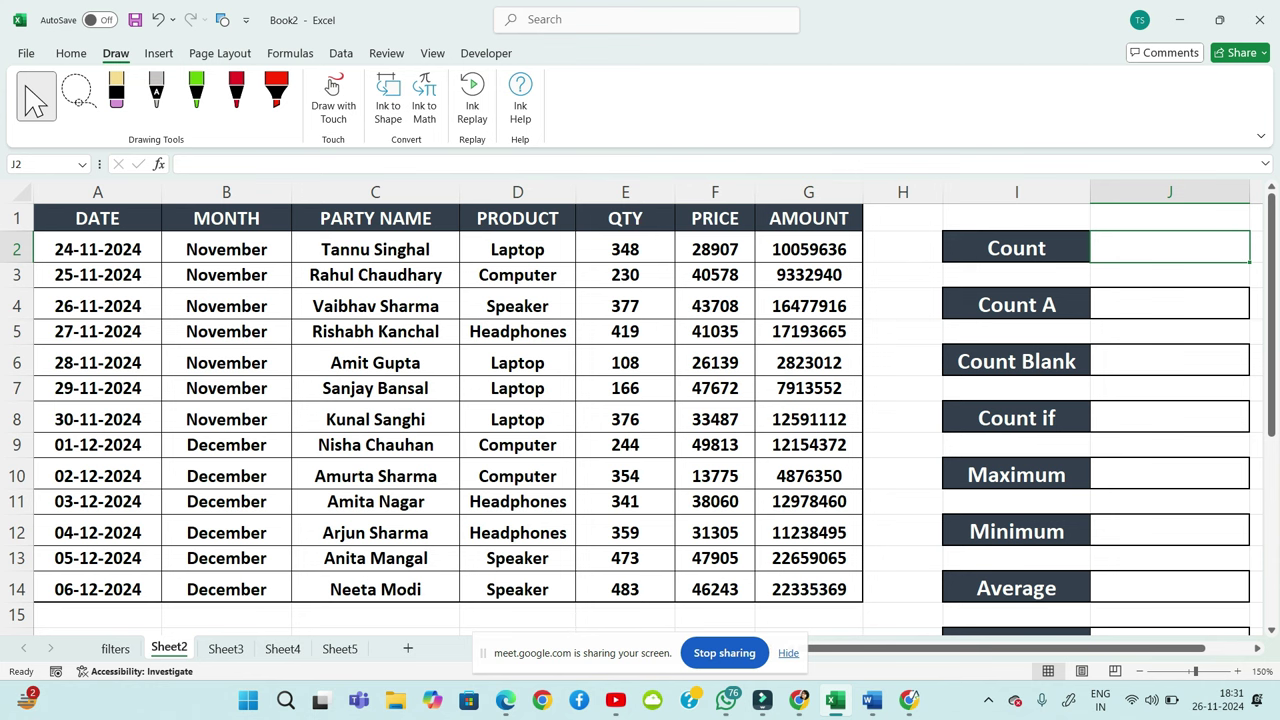
pyautogui.moveTo(1000, 648); pyautogui.dragTo(1035, 648)
pyautogui.moveTo(930, 648); pyautogui.dragTo(910, 648)
pyautogui.moveTo(625, 249); pyautogui.dragTo(625, 589)
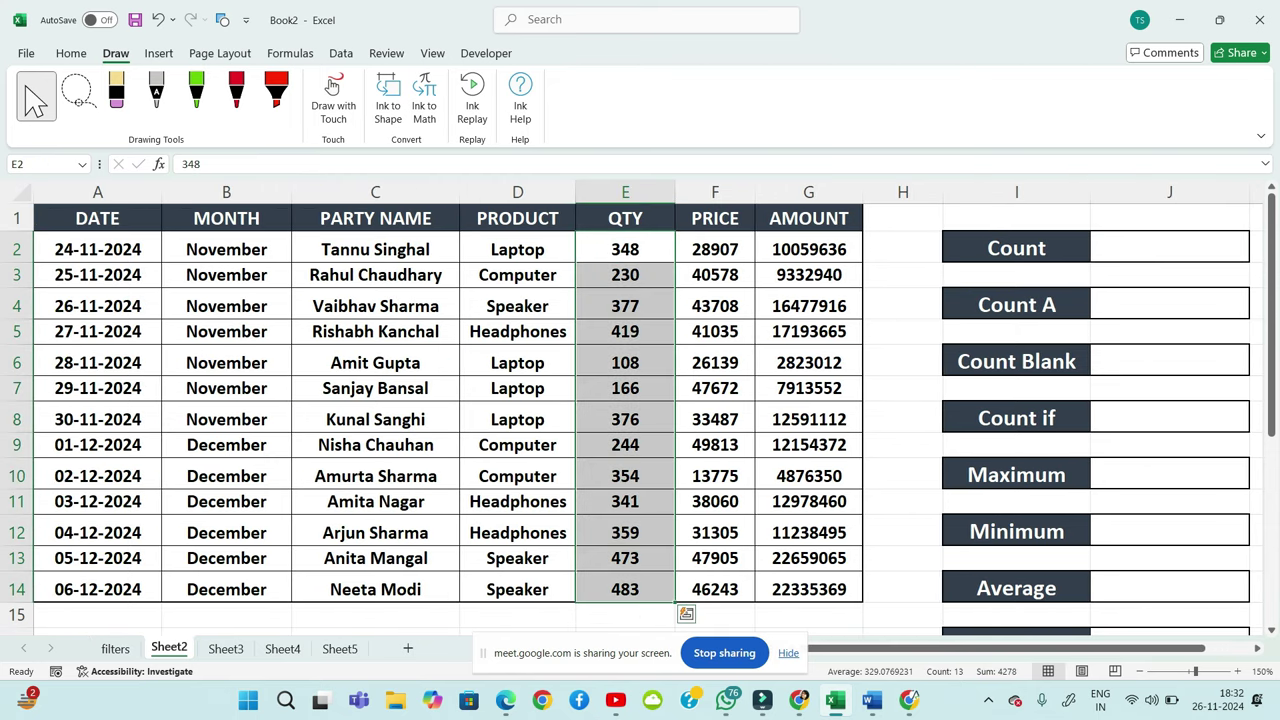
pyautogui.moveTo(97, 249); pyautogui.dragTo(97, 589)
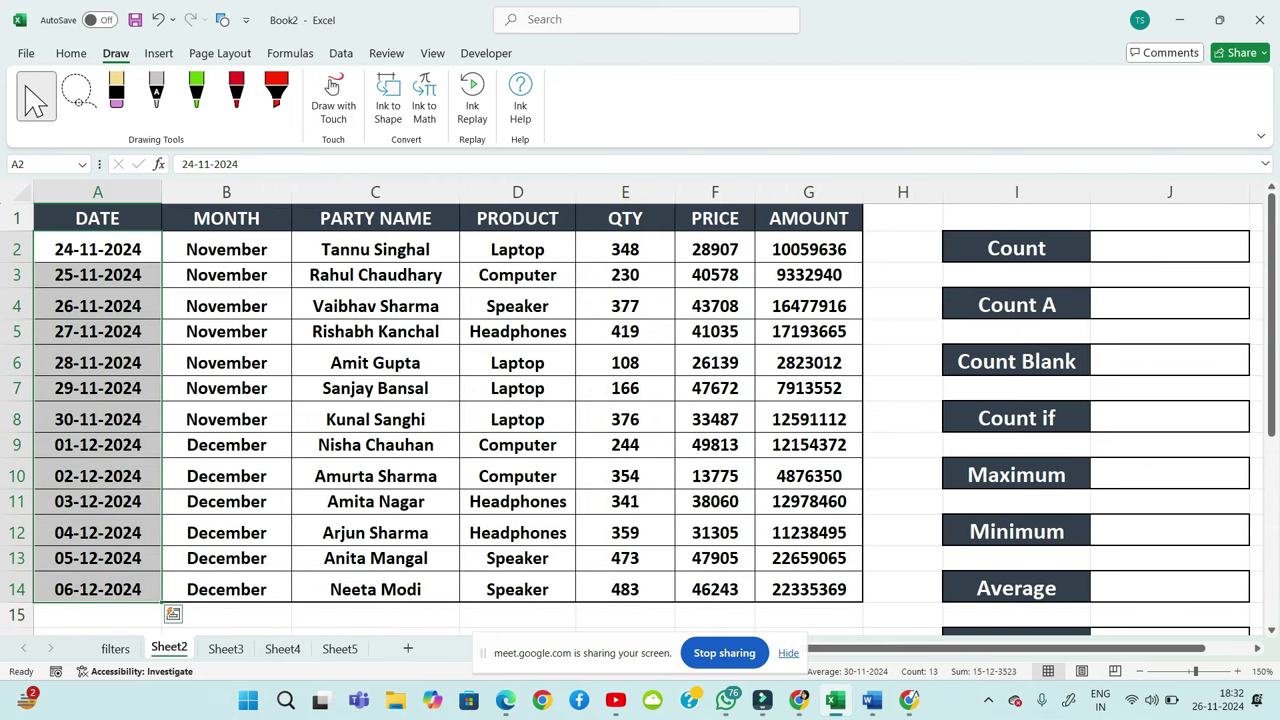
pyautogui.moveTo(625, 249); pyautogui.dragTo(625, 589)
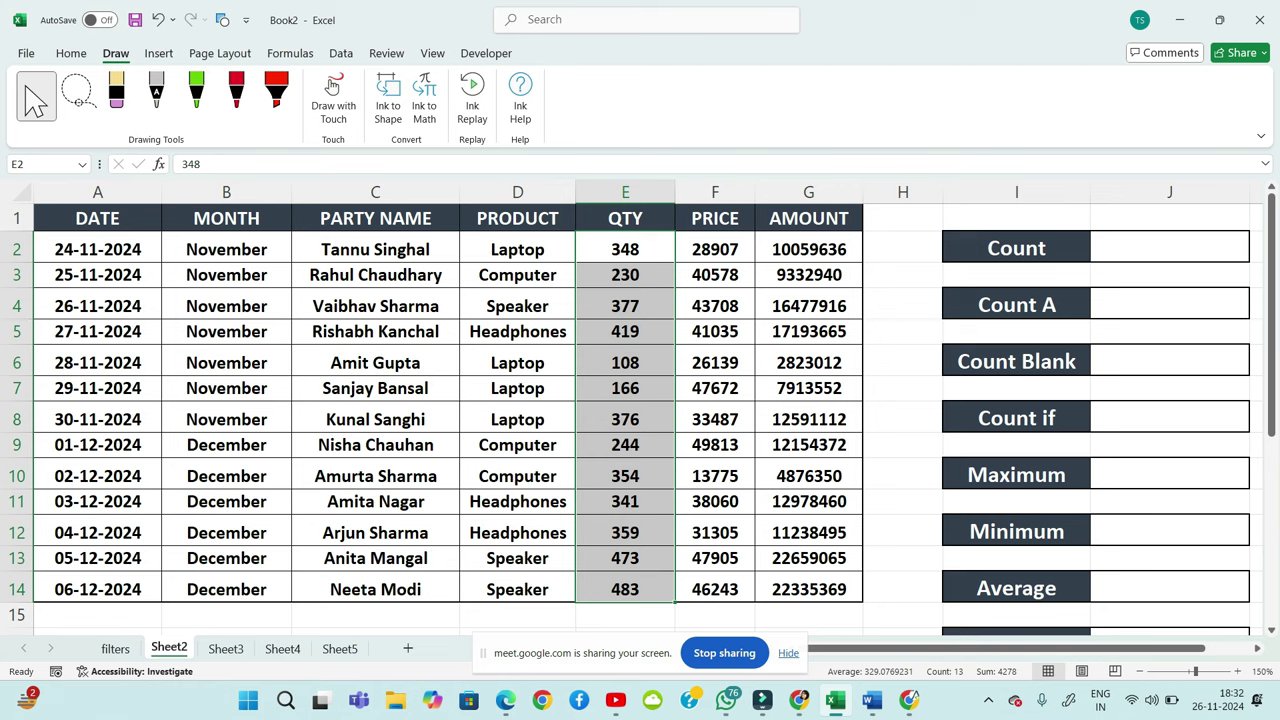
pyautogui.click(1169, 248)
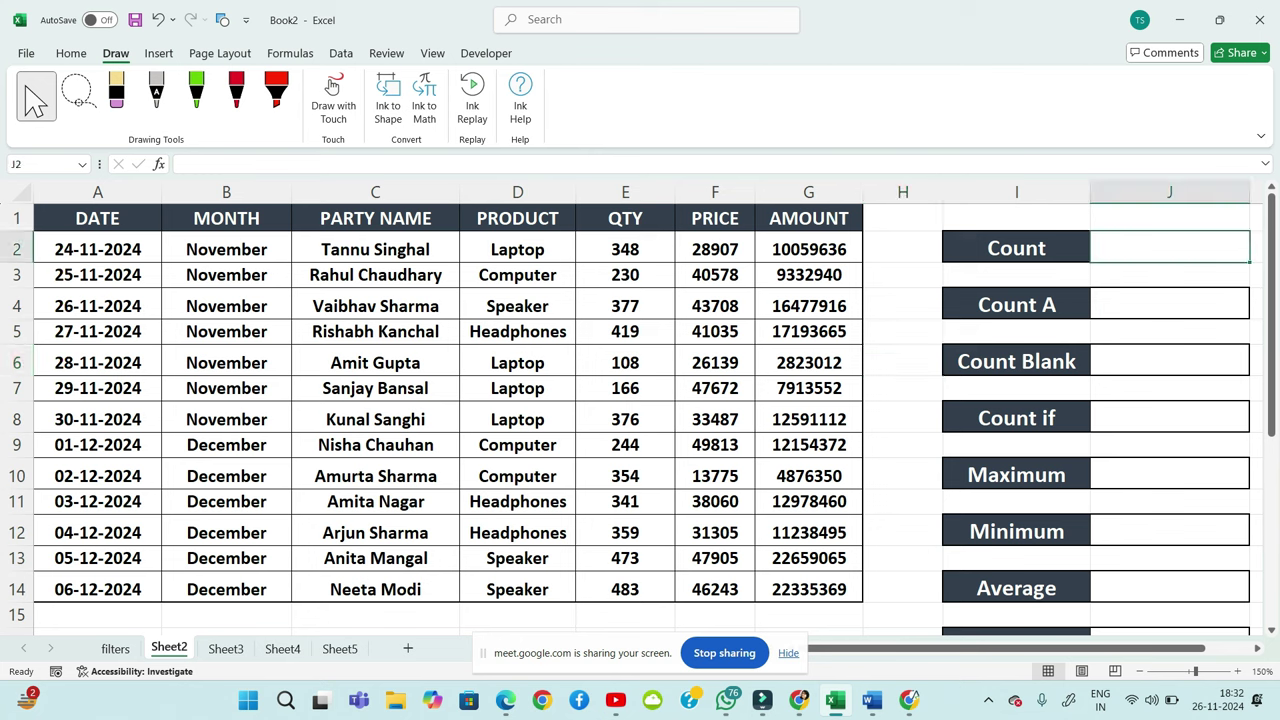
pyautogui.moveTo(97, 249); pyautogui.dragTo(808, 558)
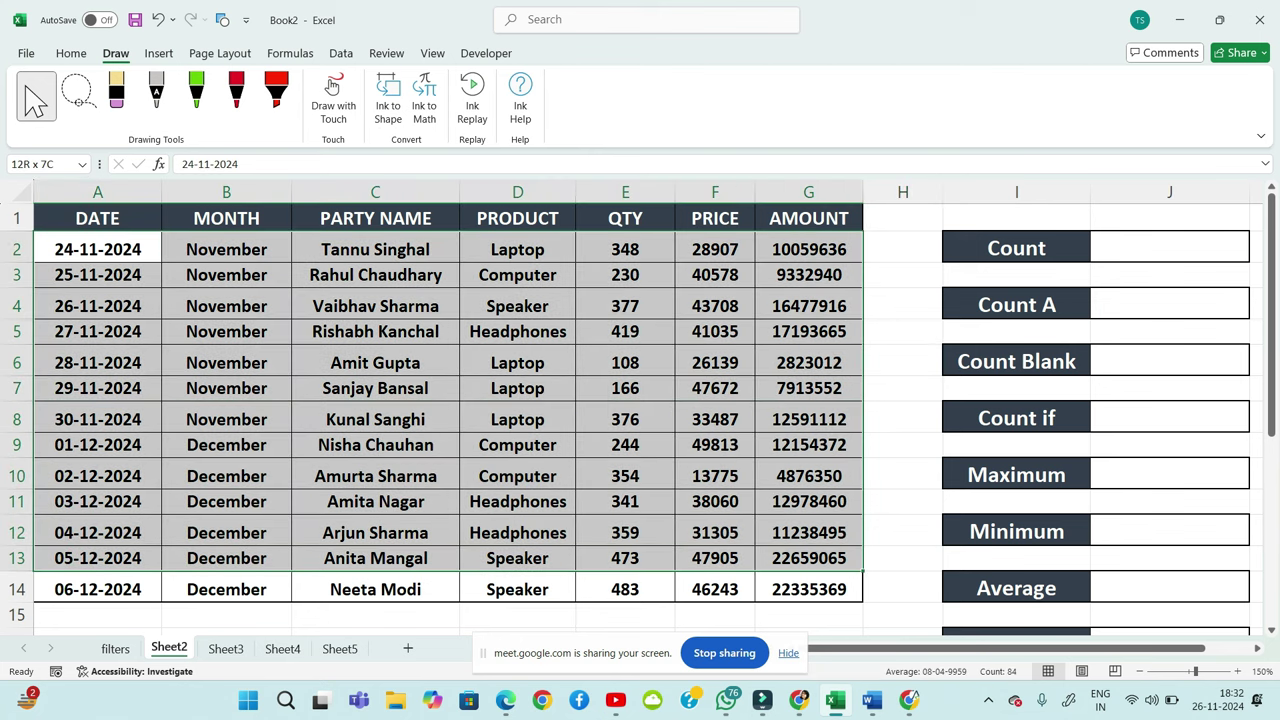
pyautogui.click(625, 331)
pyautogui.moveTo(625, 249); pyautogui.dragTo(625, 589)
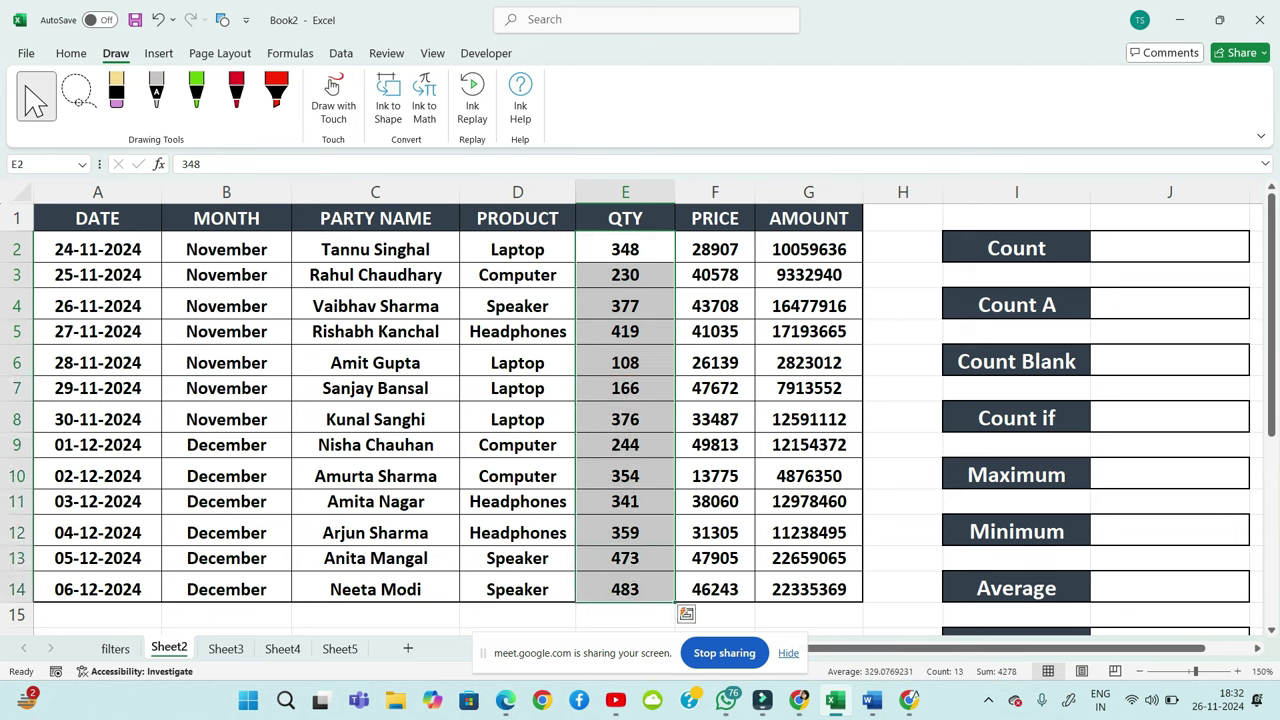
pyautogui.moveTo(625, 249); pyautogui.dragTo(625, 589)
pyautogui.click(1169, 248)
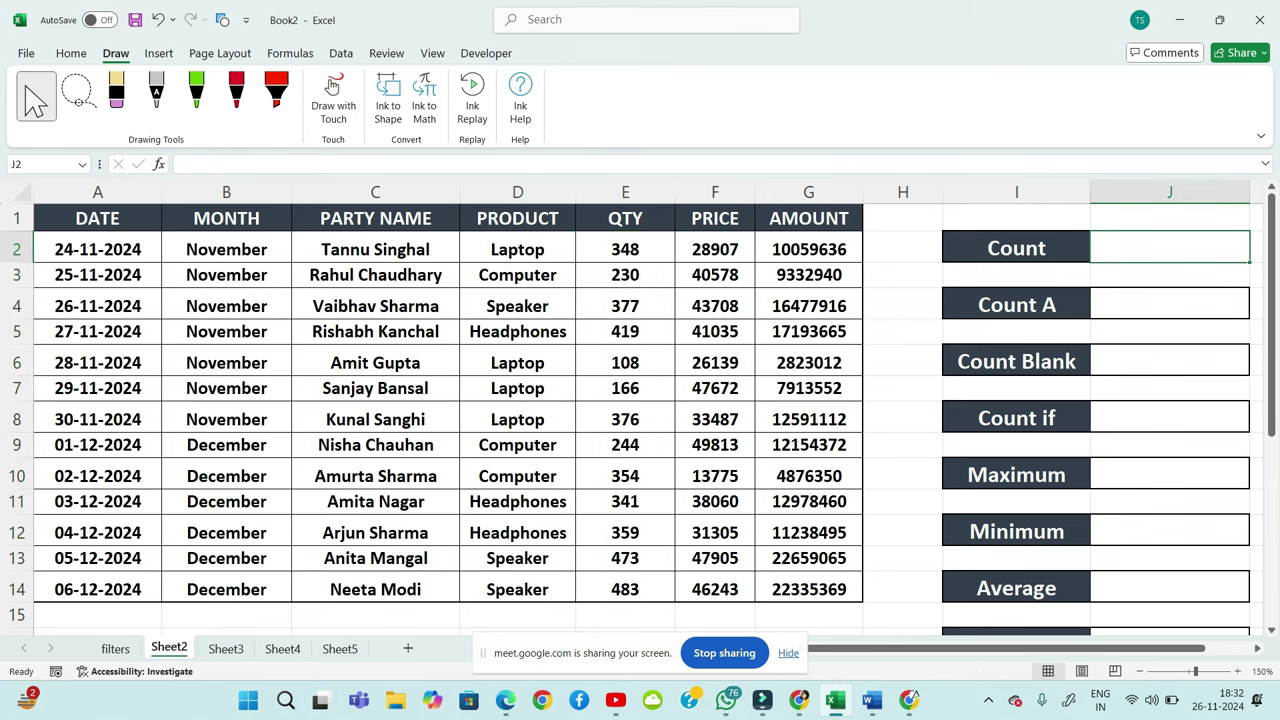
# Step: Start =COUNT( in J2 via autocomplete, then bring Google Meet forward
pyautogui.write('=C')
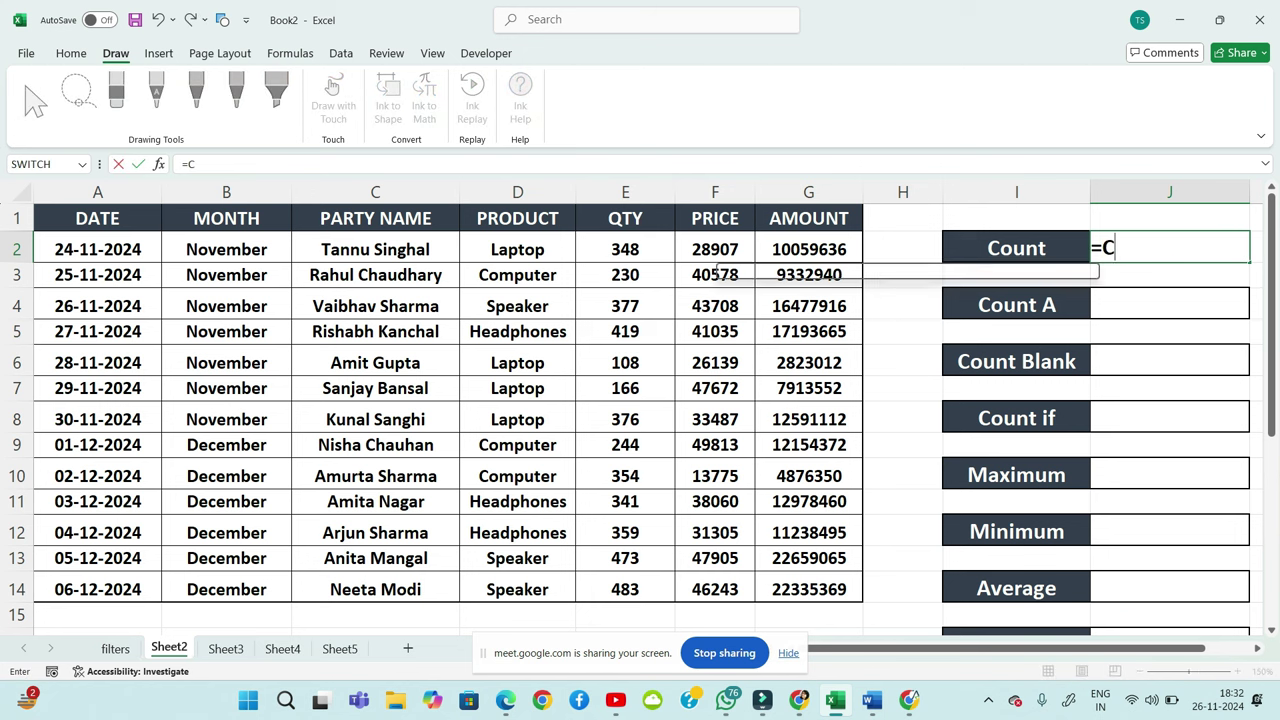
pyautogui.write('OUN')
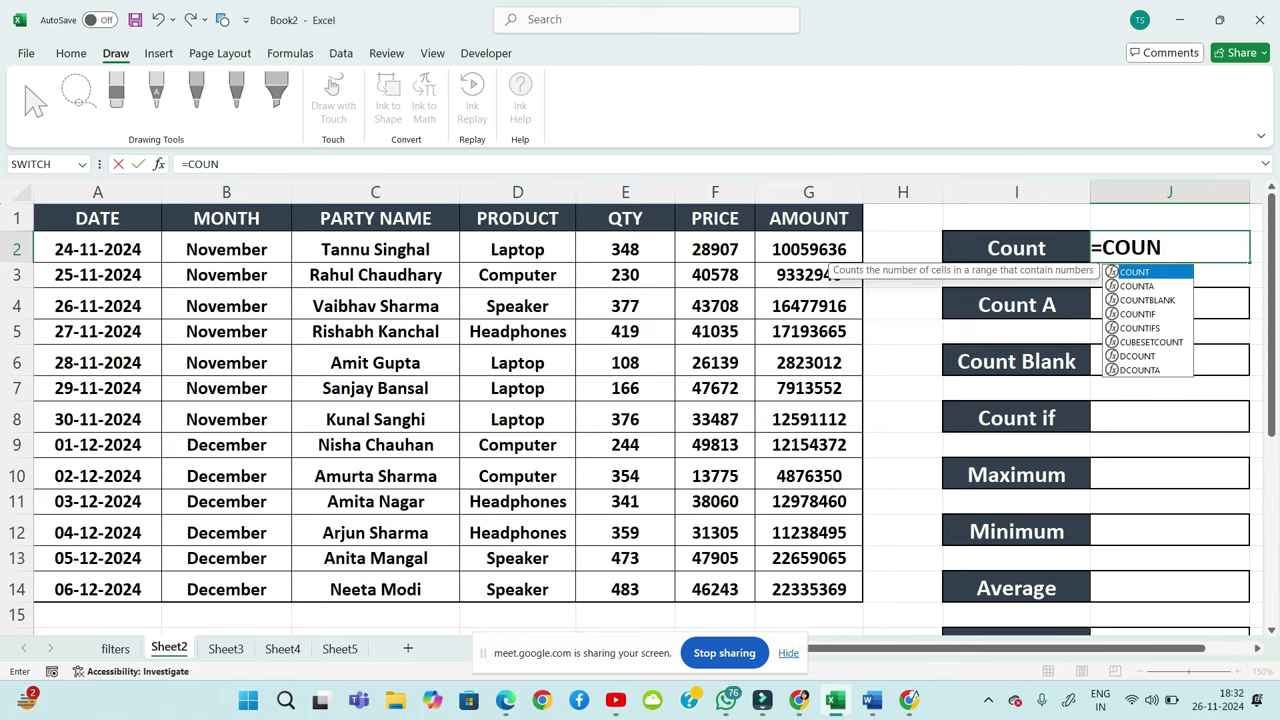
pyautogui.press('Tab')
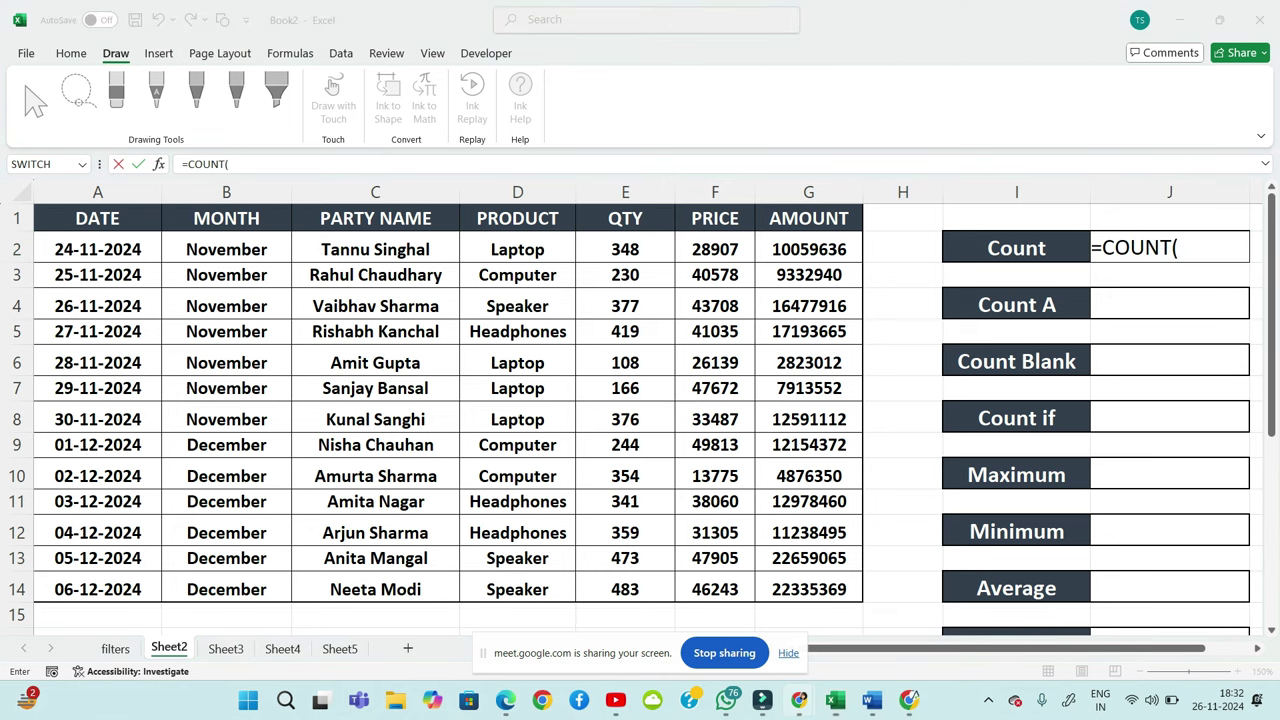
pyautogui.click(683, 640)
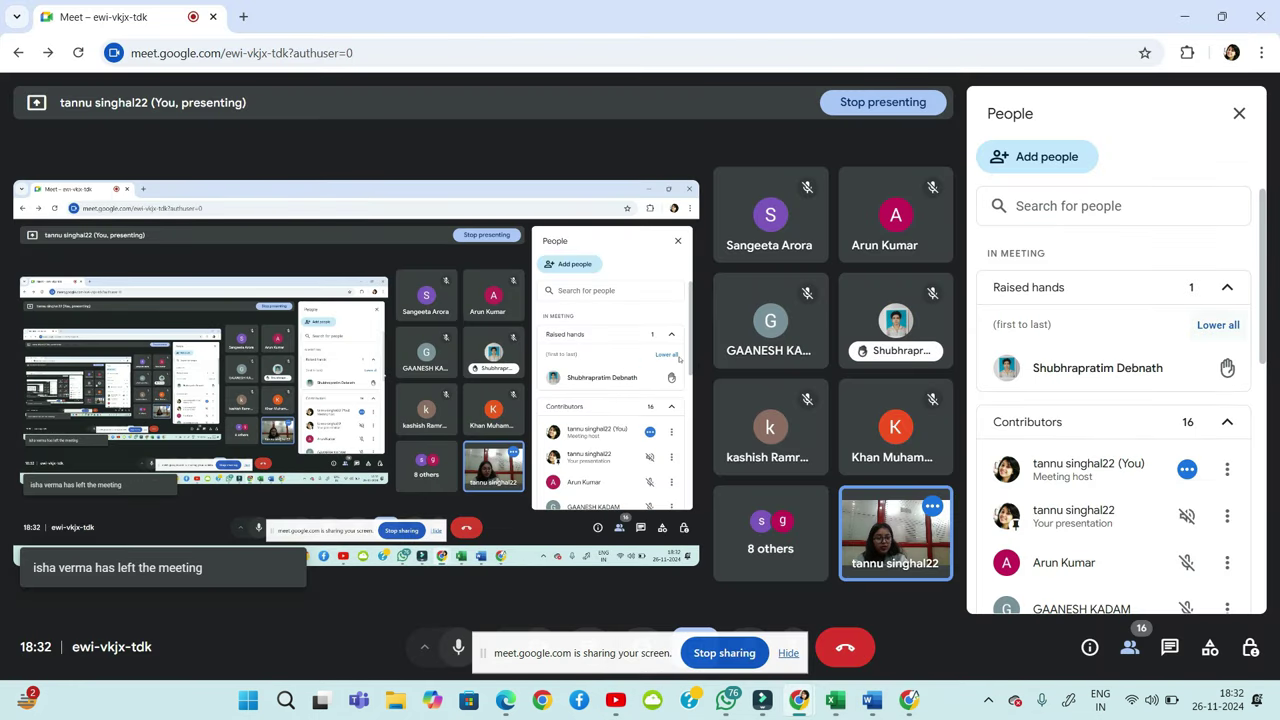
pyautogui.moveTo(1222, 372)
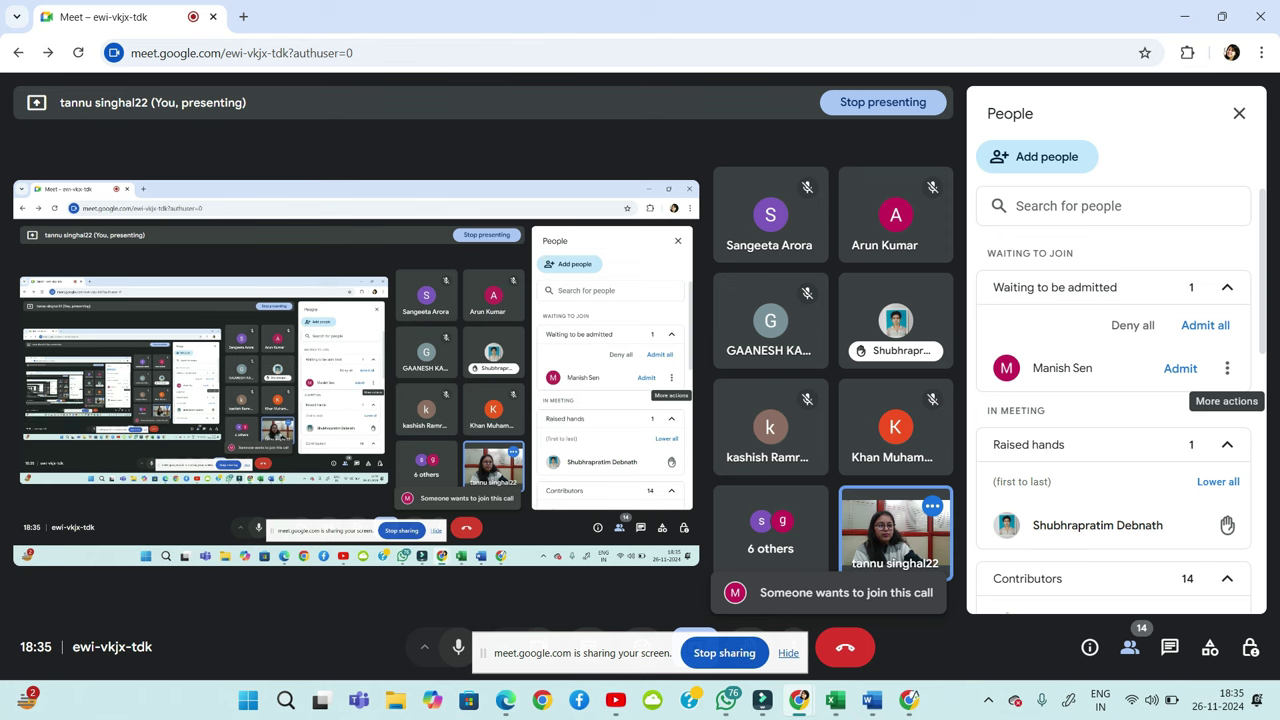
# Step: Admit the waiting participant into the Meet call and return to Excel
pyautogui.click(1205, 325)
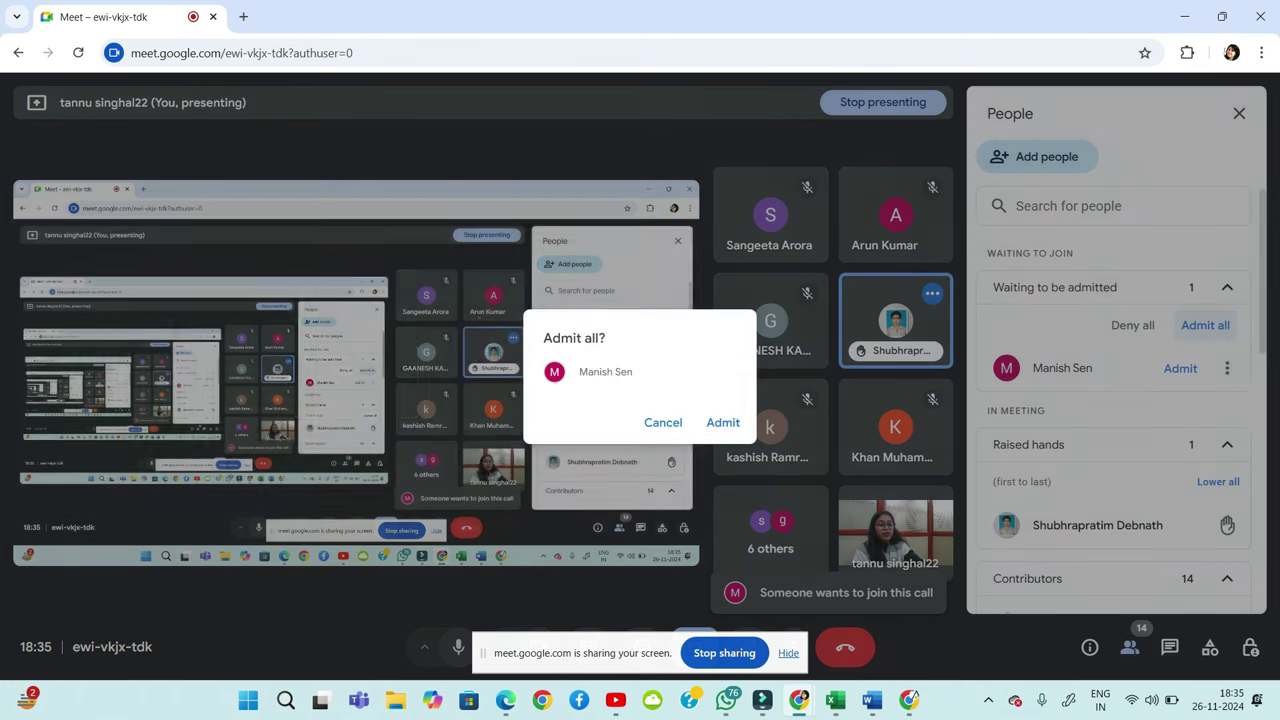
pyautogui.click(723, 422)
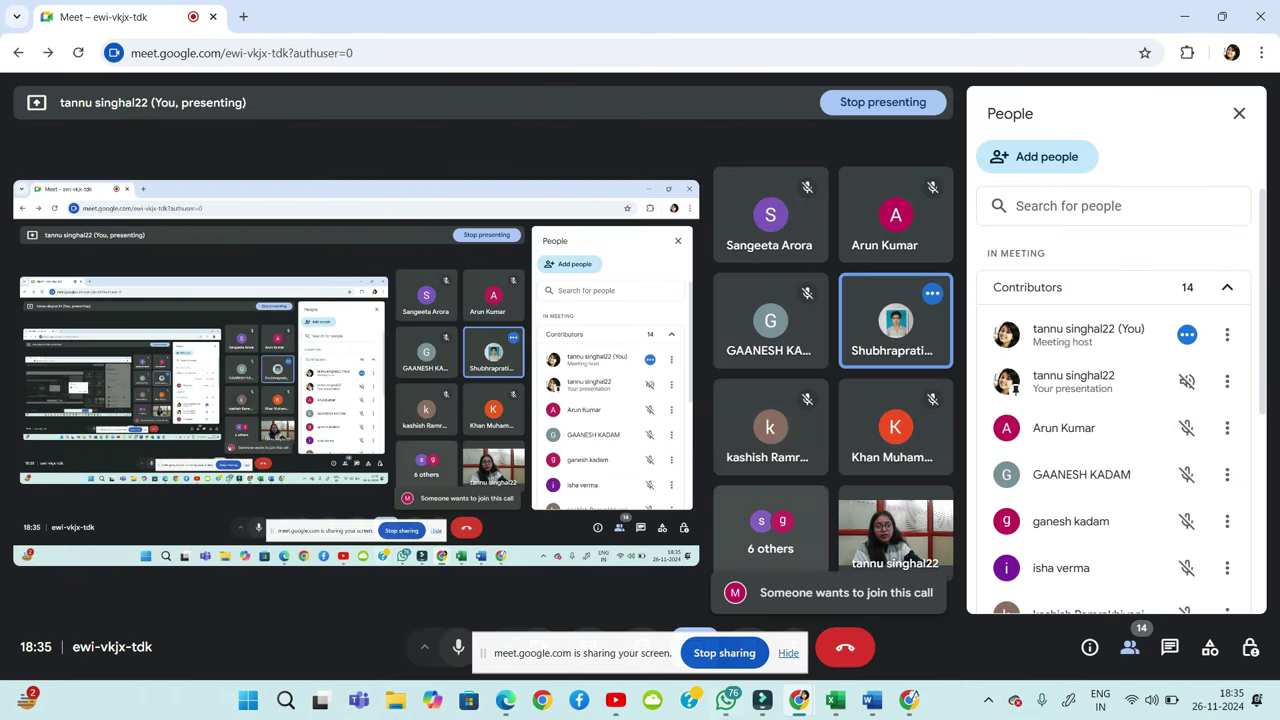
pyautogui.hotkey('alt', 'Tab')
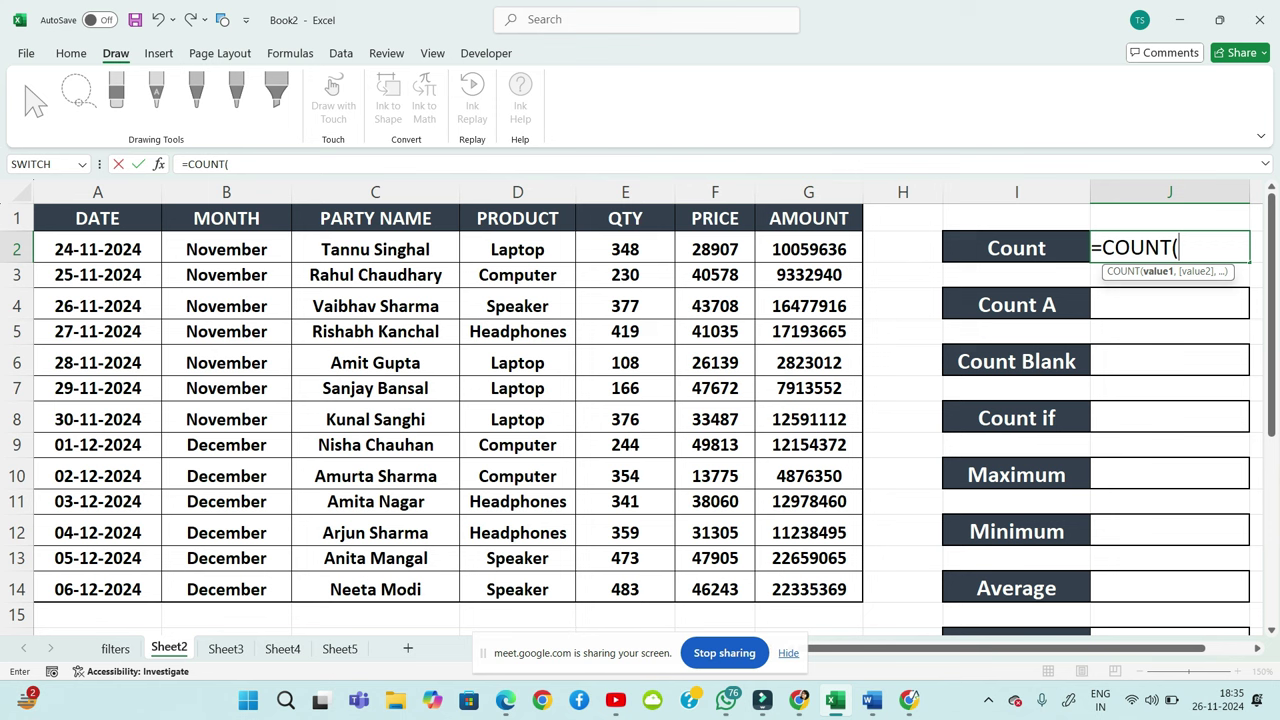
# Step: Complete J2 as =COUNT(E2:E14), returning 13, and reselect E2:E14 to compare
pyautogui.moveTo(625, 249); pyautogui.dragTo(625, 589)
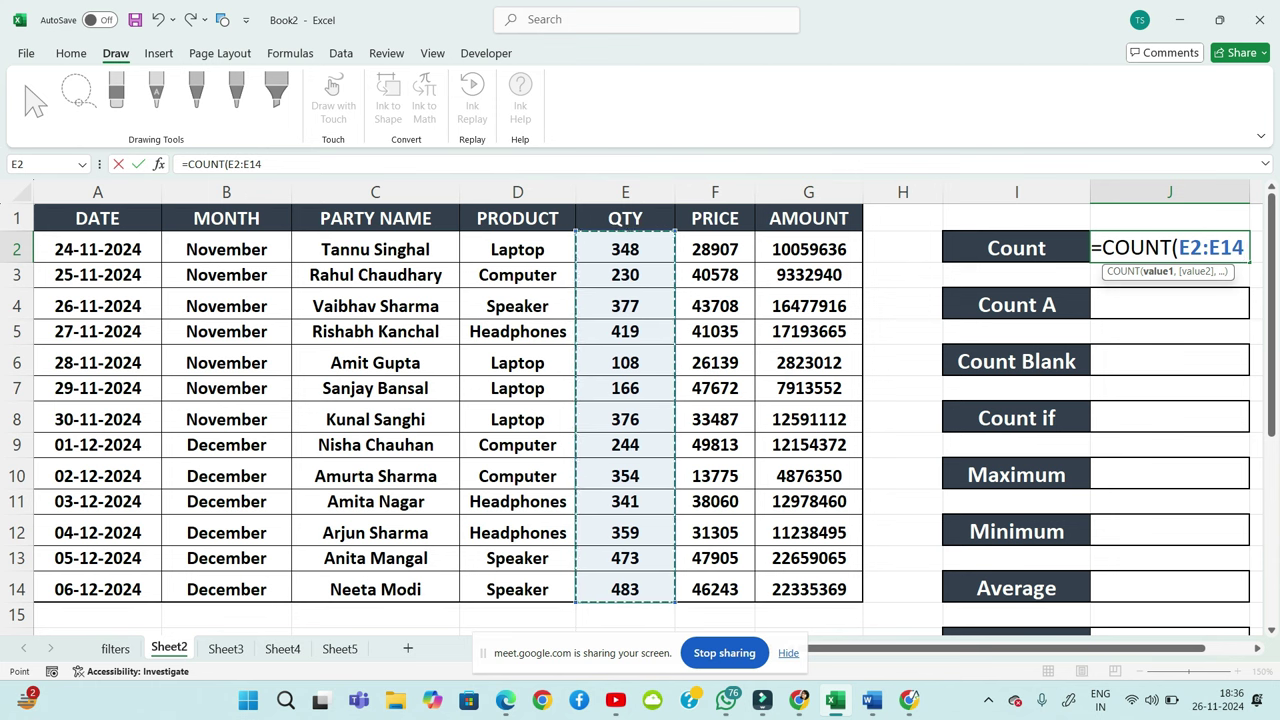
pyautogui.write(')')
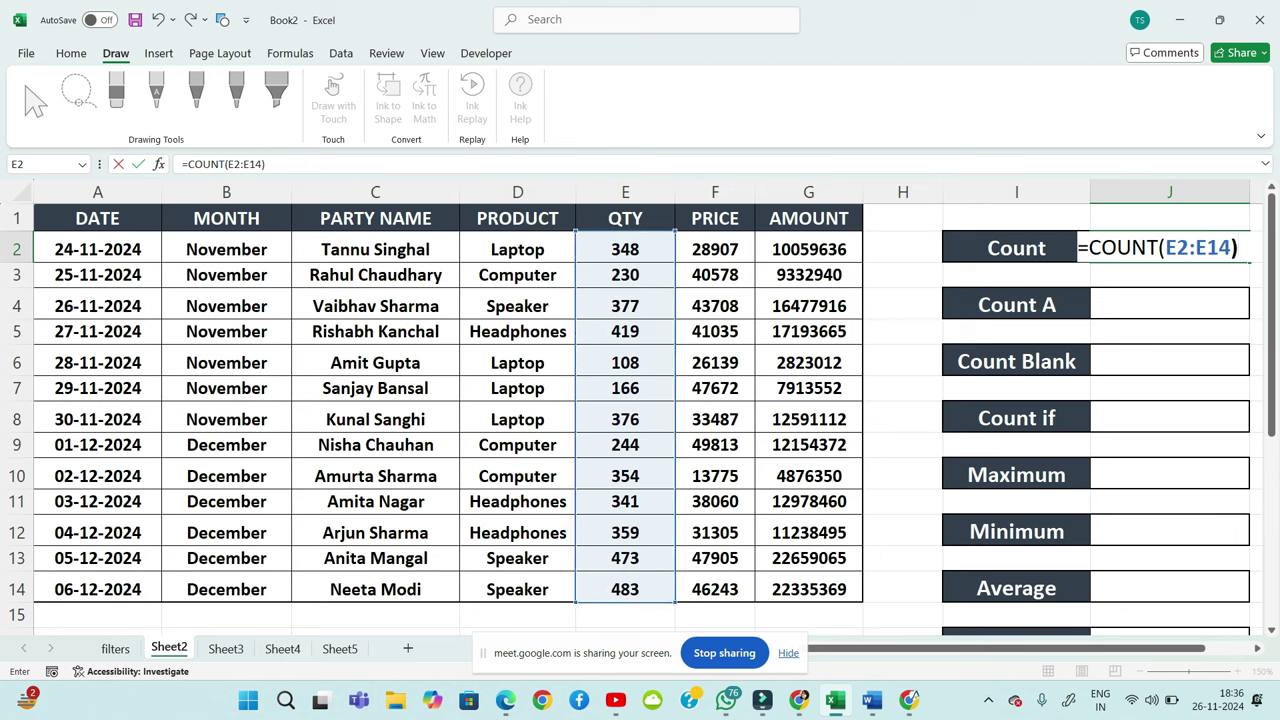
pyautogui.press('Return')
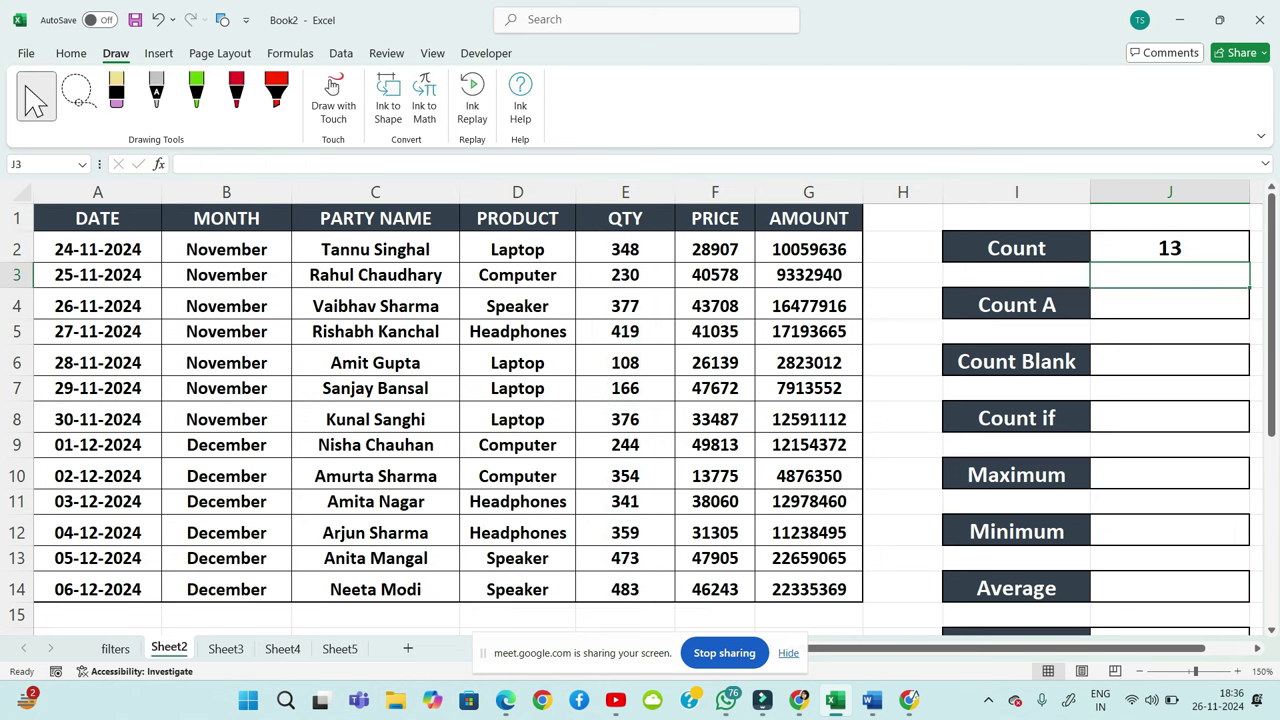
pyautogui.click(1169, 248)
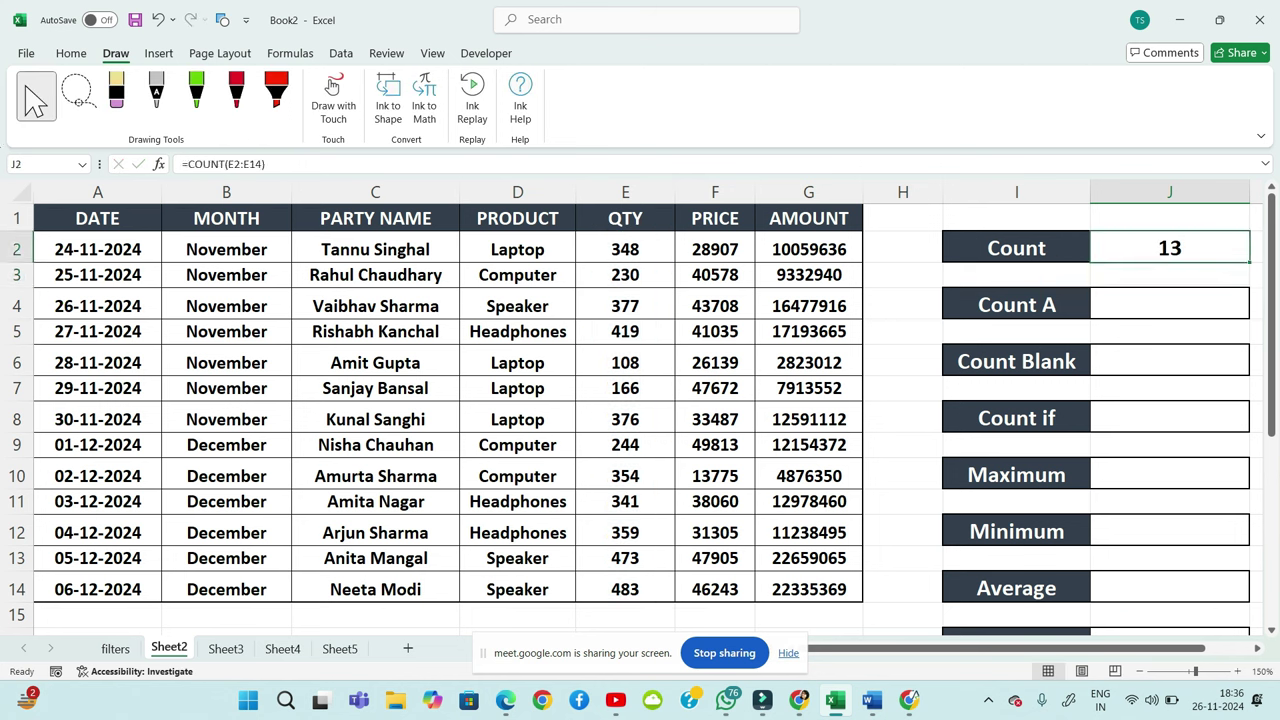
pyautogui.moveTo(625, 249); pyautogui.dragTo(625, 589)
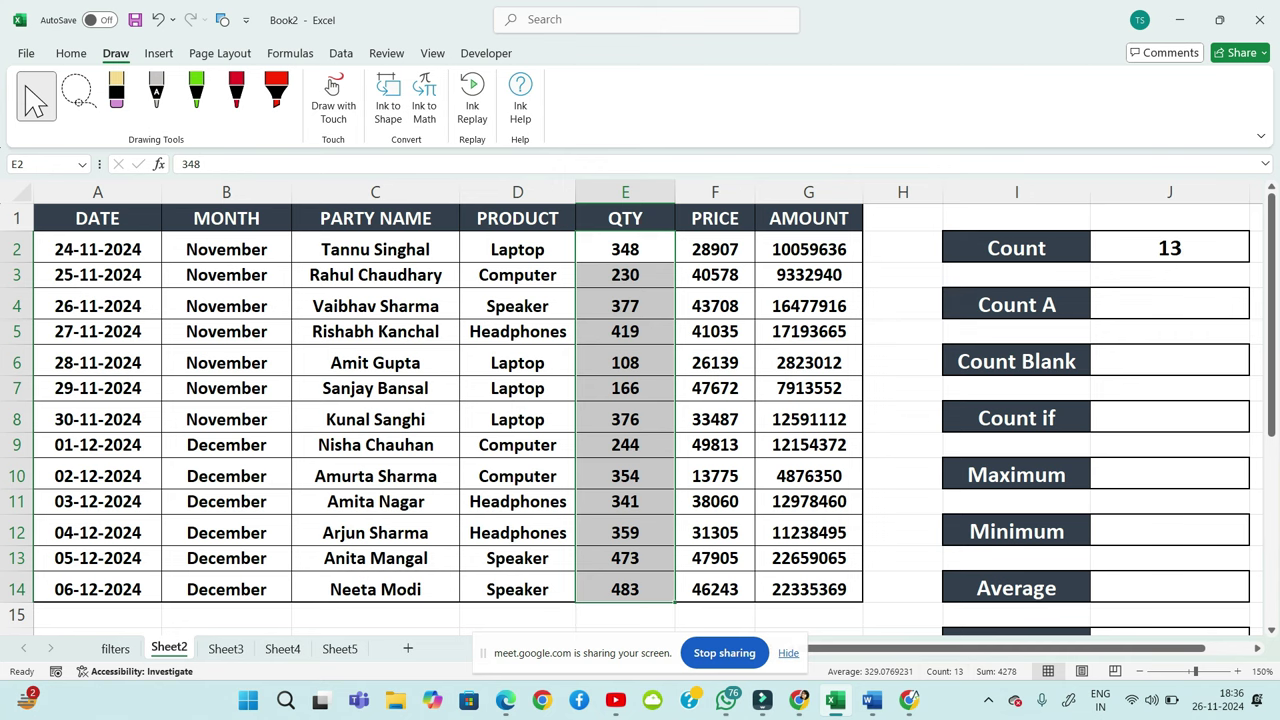
# Step: Lower the participant's raised hand in Meet and bring the Book2 workbook forward
pyautogui.click(690, 700)
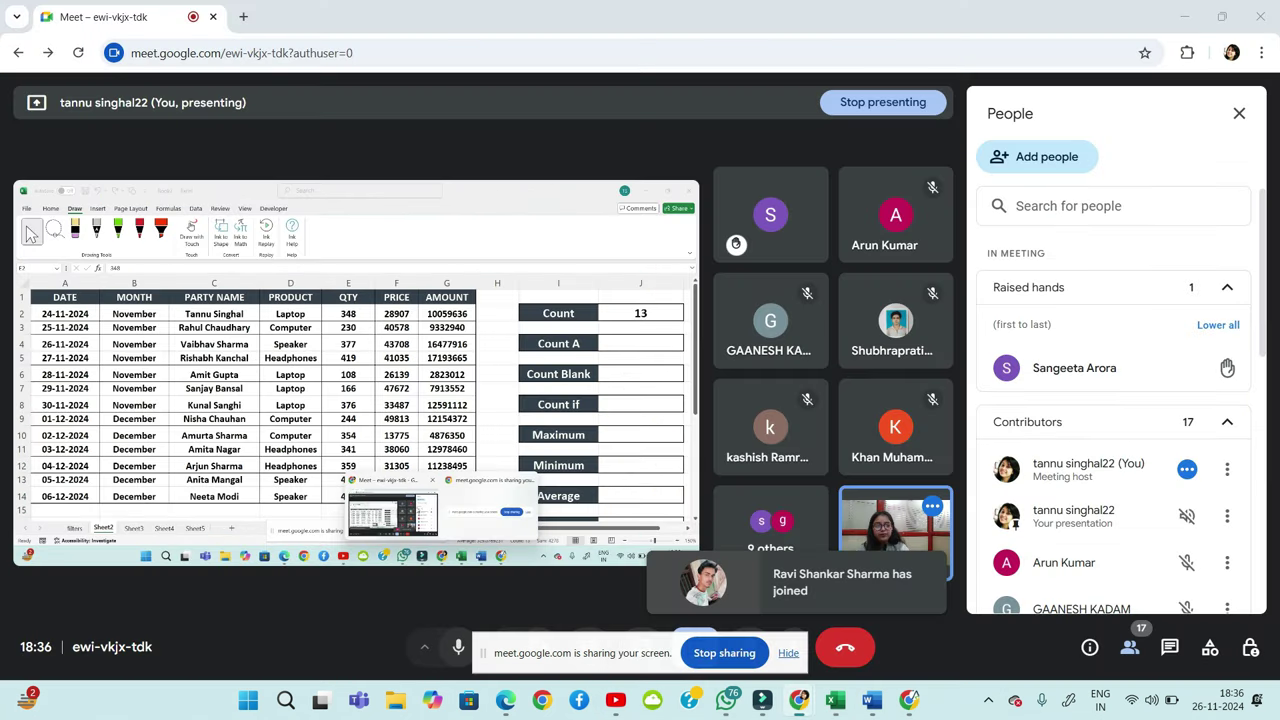
pyautogui.click(1218, 325)
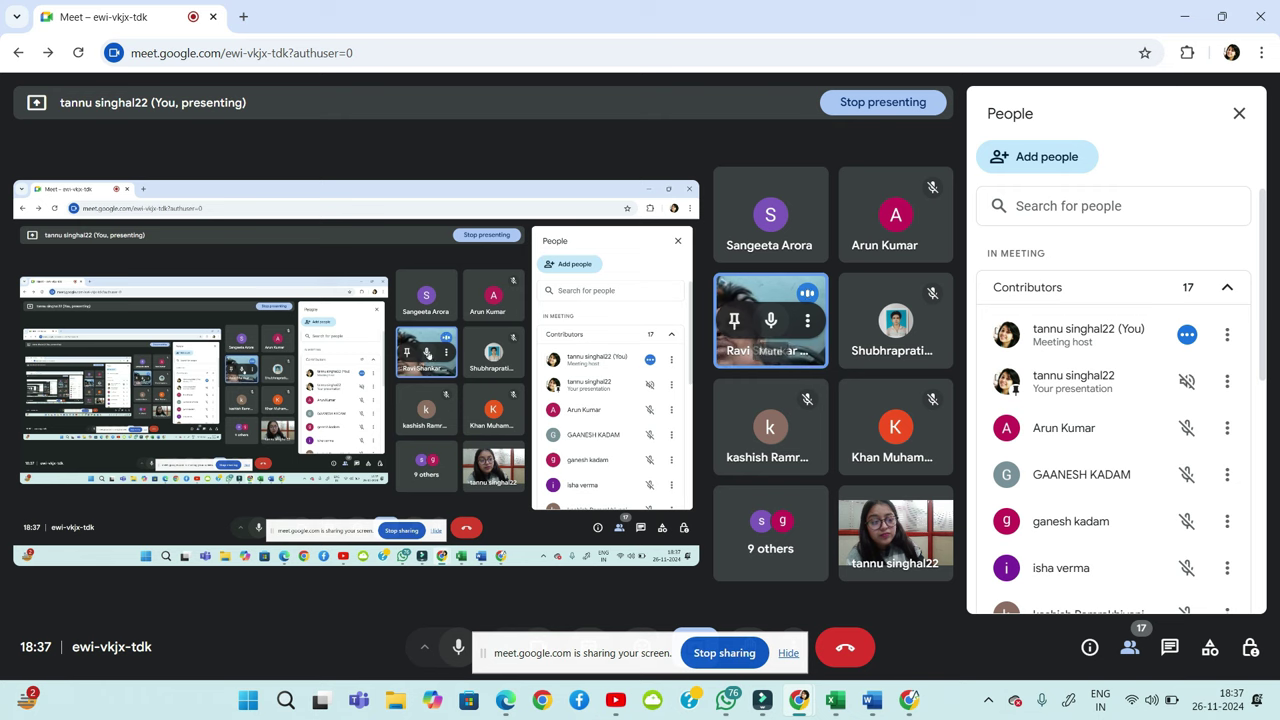
pyautogui.moveTo(895, 330)
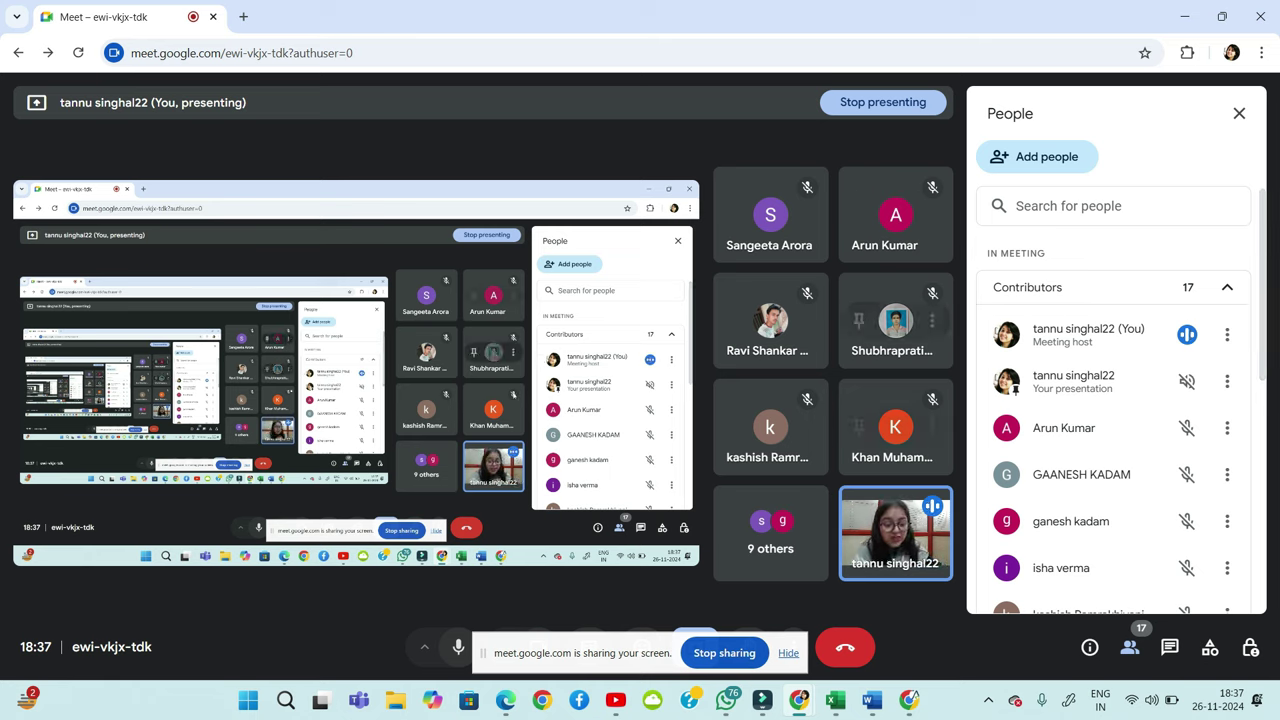
pyautogui.moveTo(835, 700)
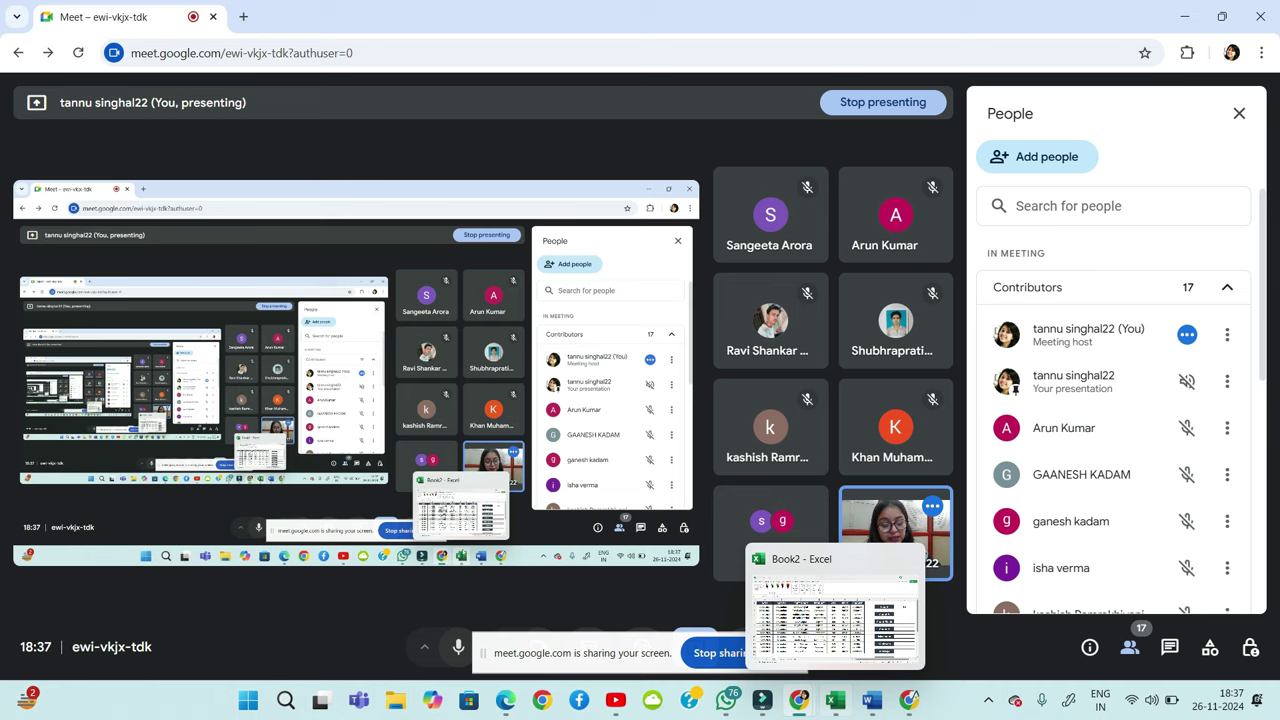
pyautogui.click(835, 610)
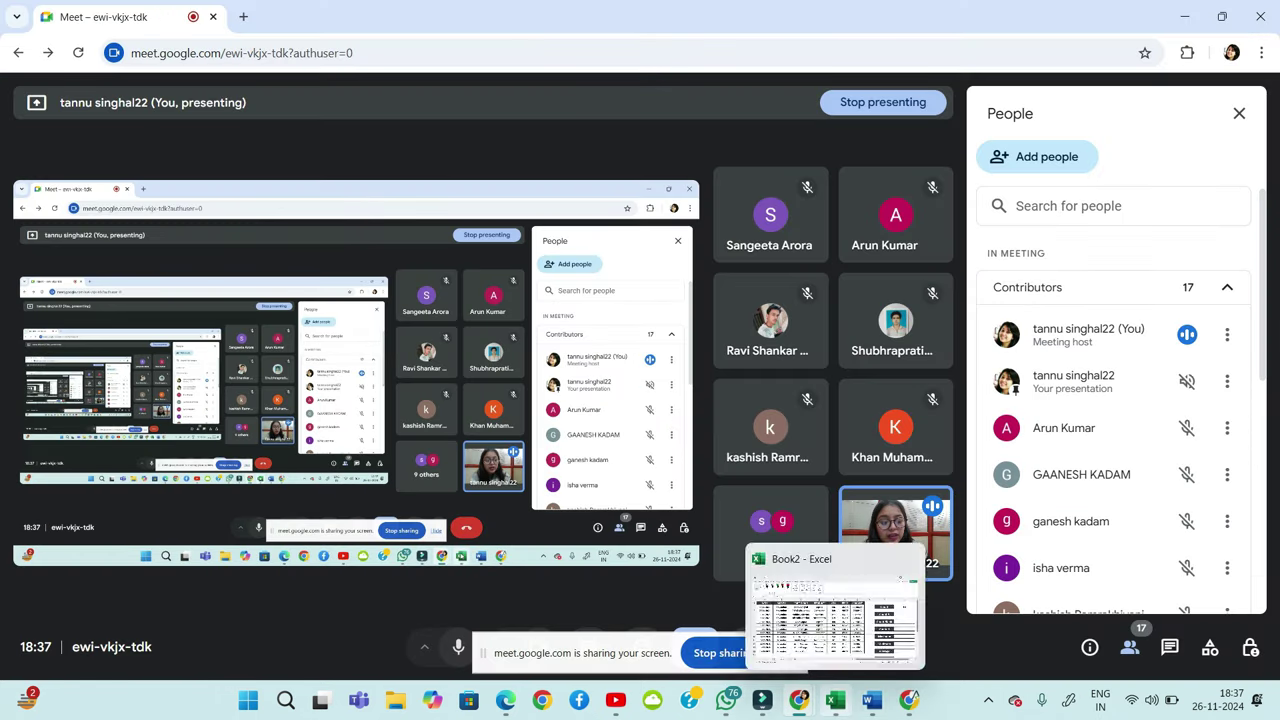
pyautogui.click(835, 610)
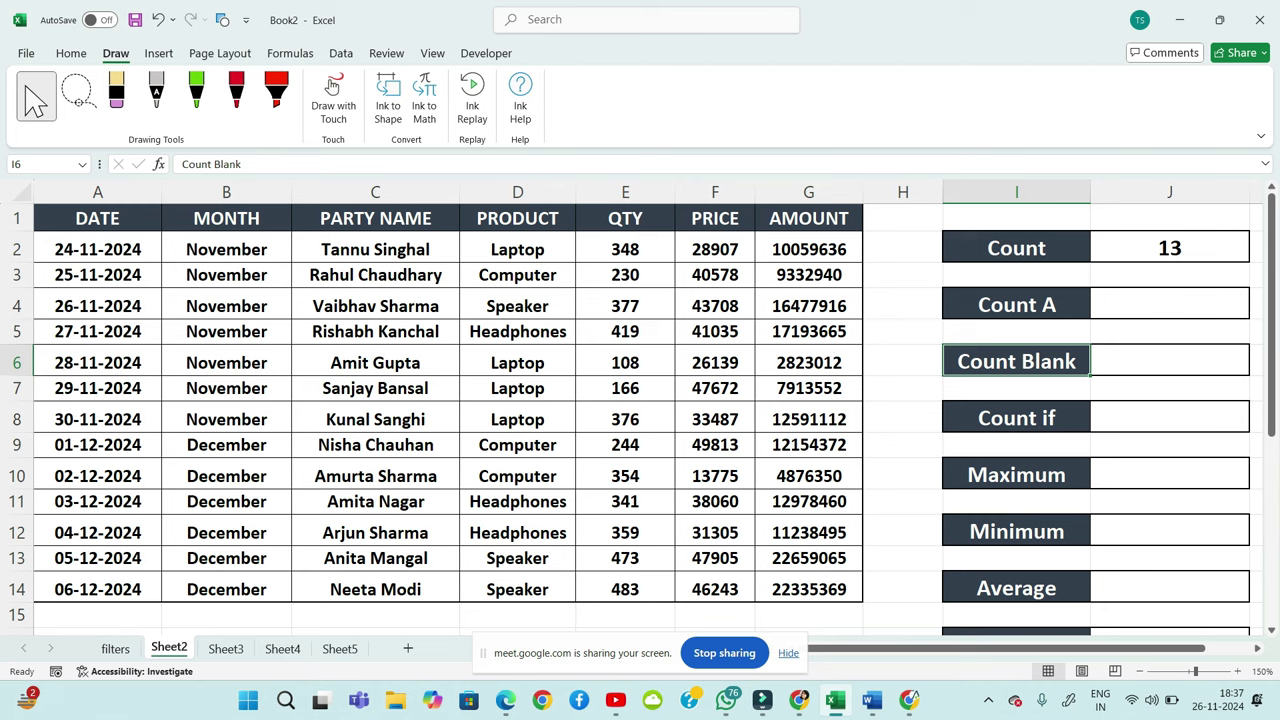
# Step: Select QTY cells E2:E14 so the status bar shows Count 13, Sum 4278
pyautogui.scroll(-4, 640, 400)
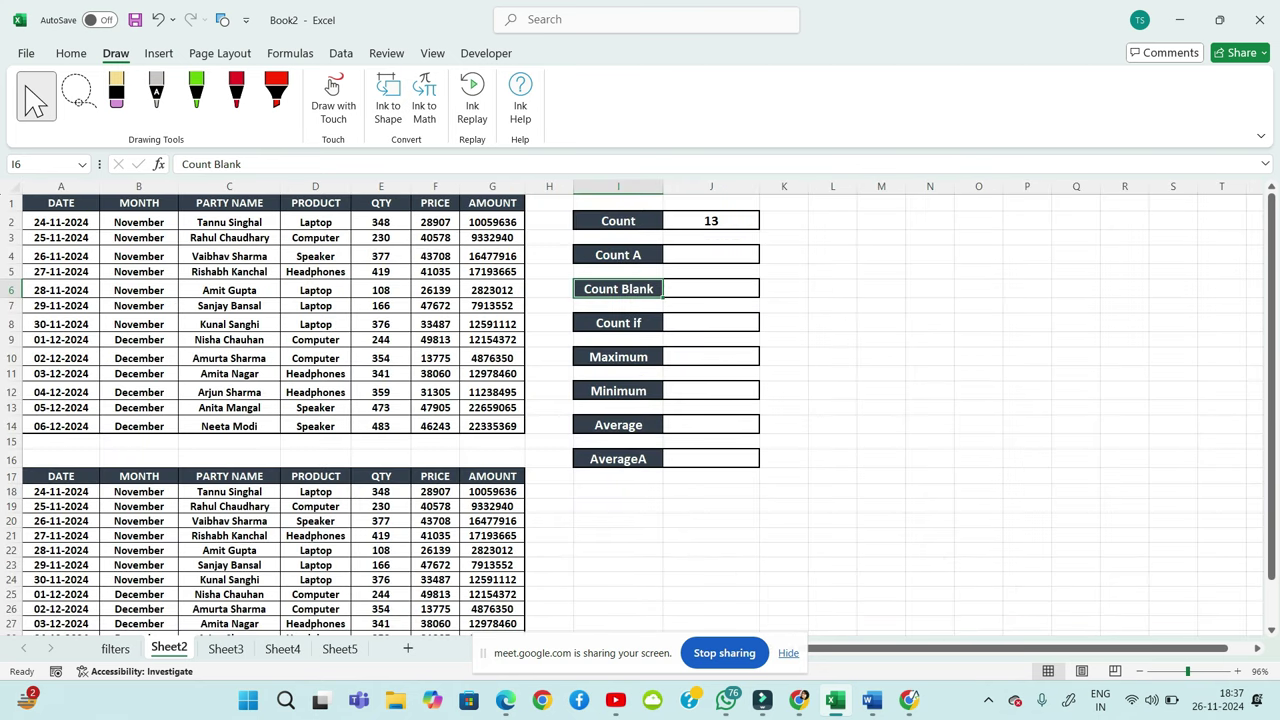
pyautogui.scroll(1, 640, 400)
pyautogui.click(400, 384)
pyautogui.moveTo(400, 224); pyautogui.dragTo(400, 440)
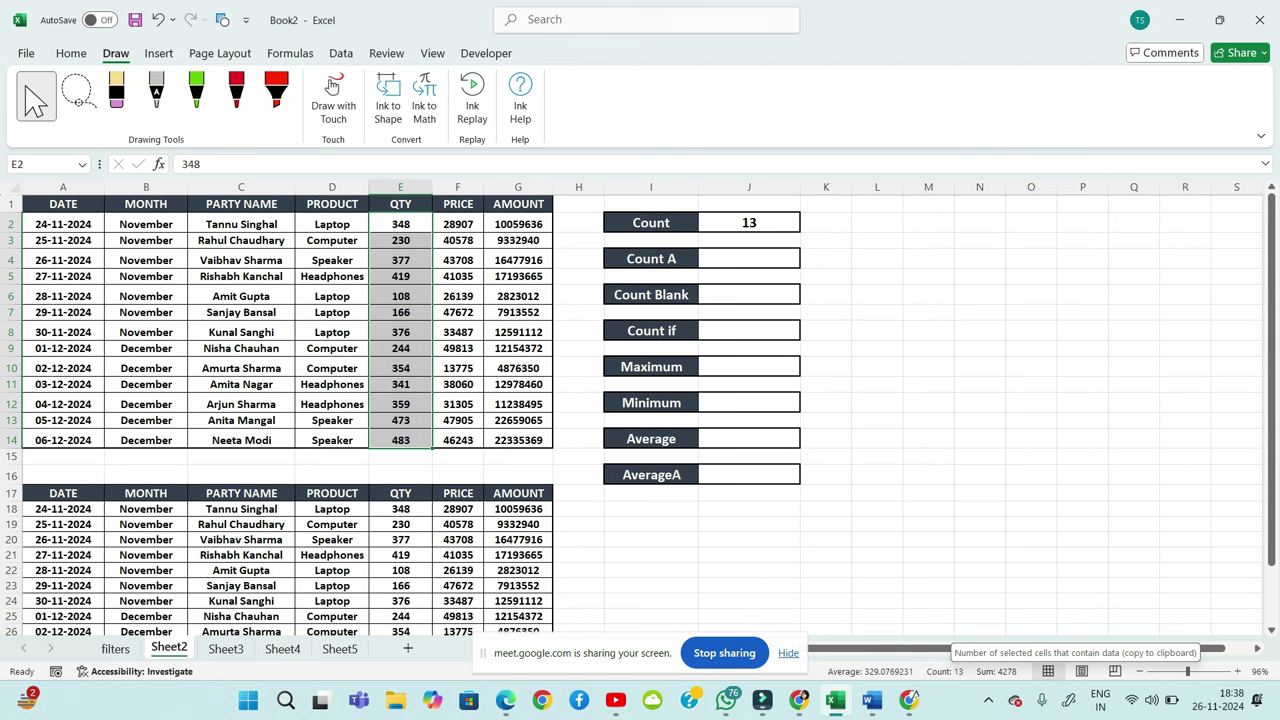
# Step: Enter =COUNT(A2:A14) in K2, counting 13 dates
pyautogui.click(826, 222)
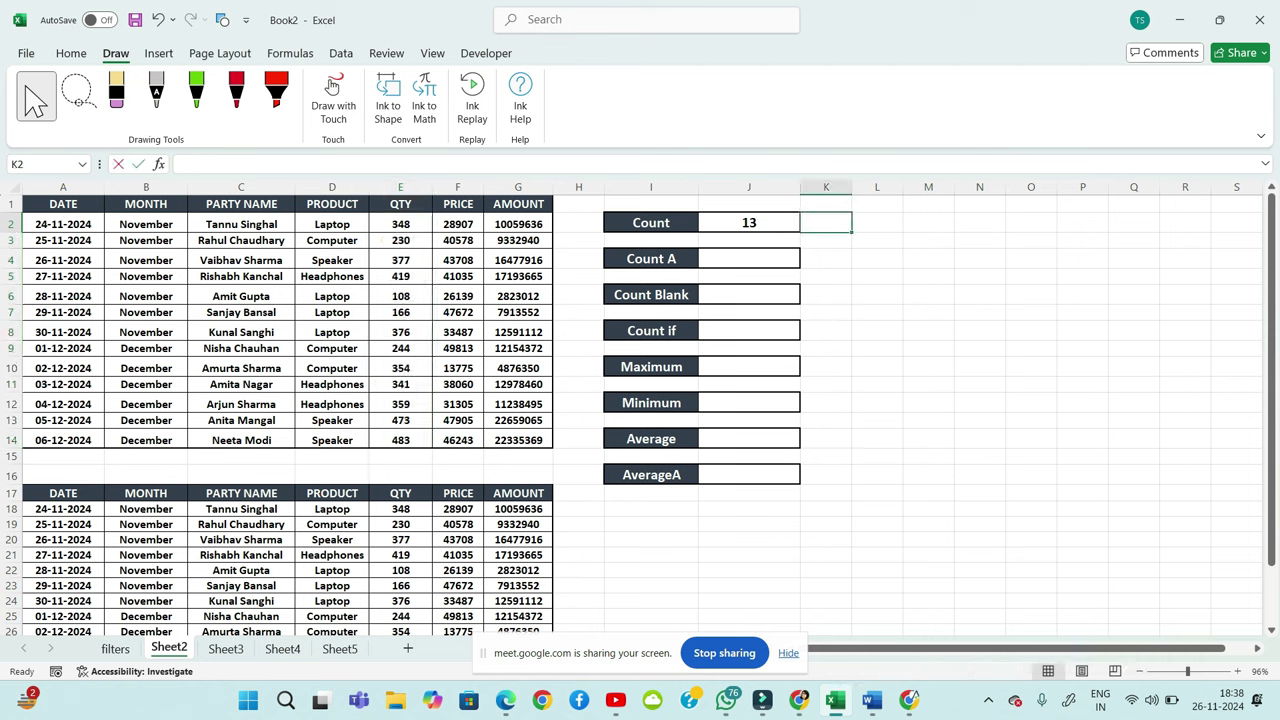
pyautogui.write('=COUNT')
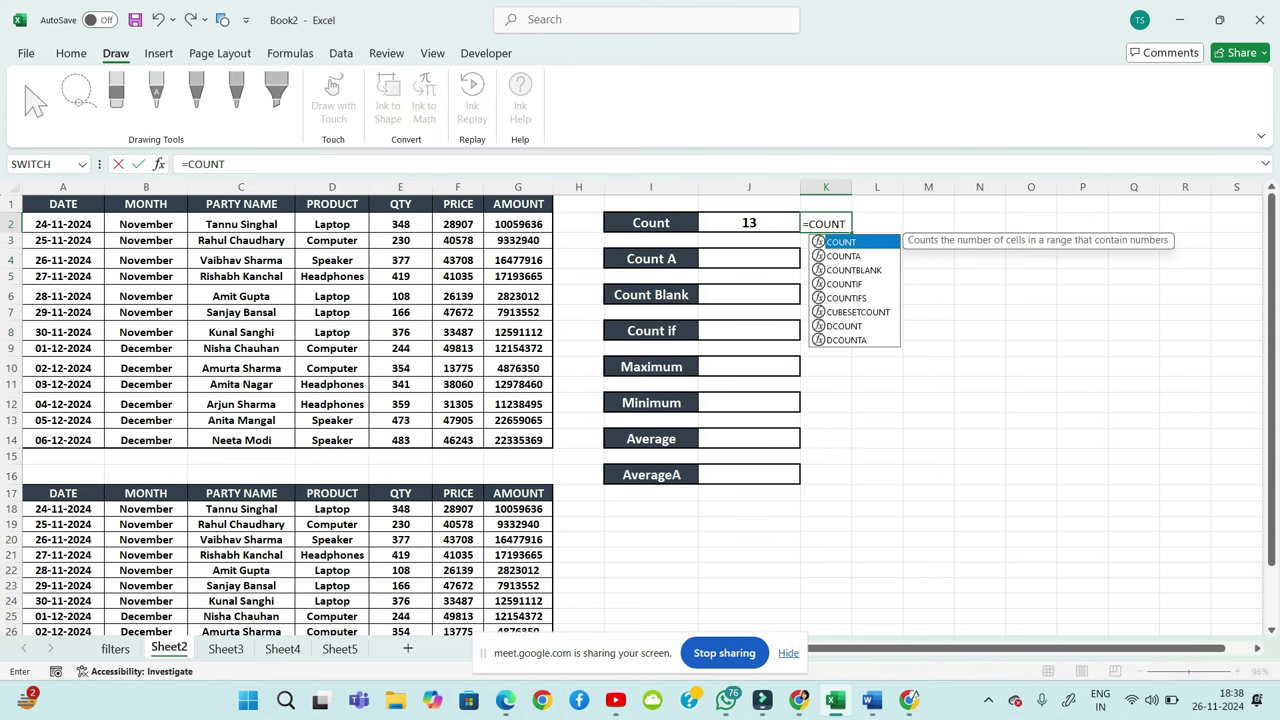
pyautogui.write('(')
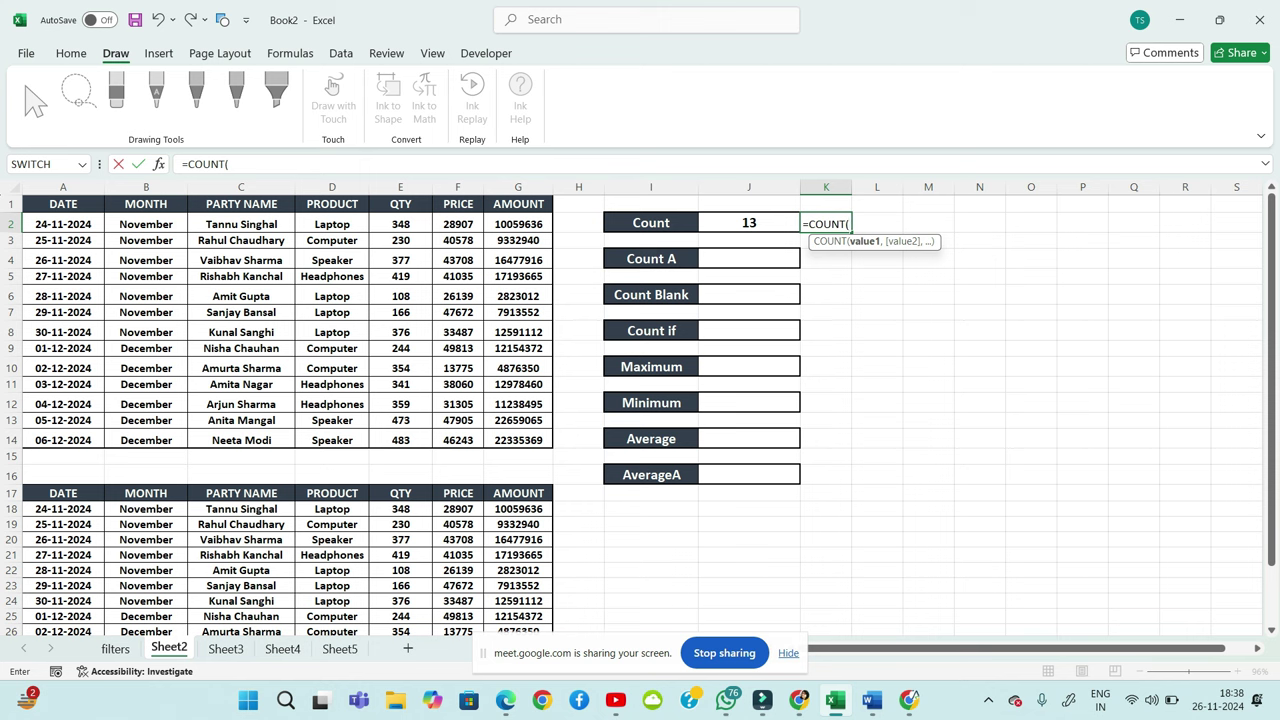
pyautogui.moveTo(62, 224); pyautogui.dragTo(62, 440)
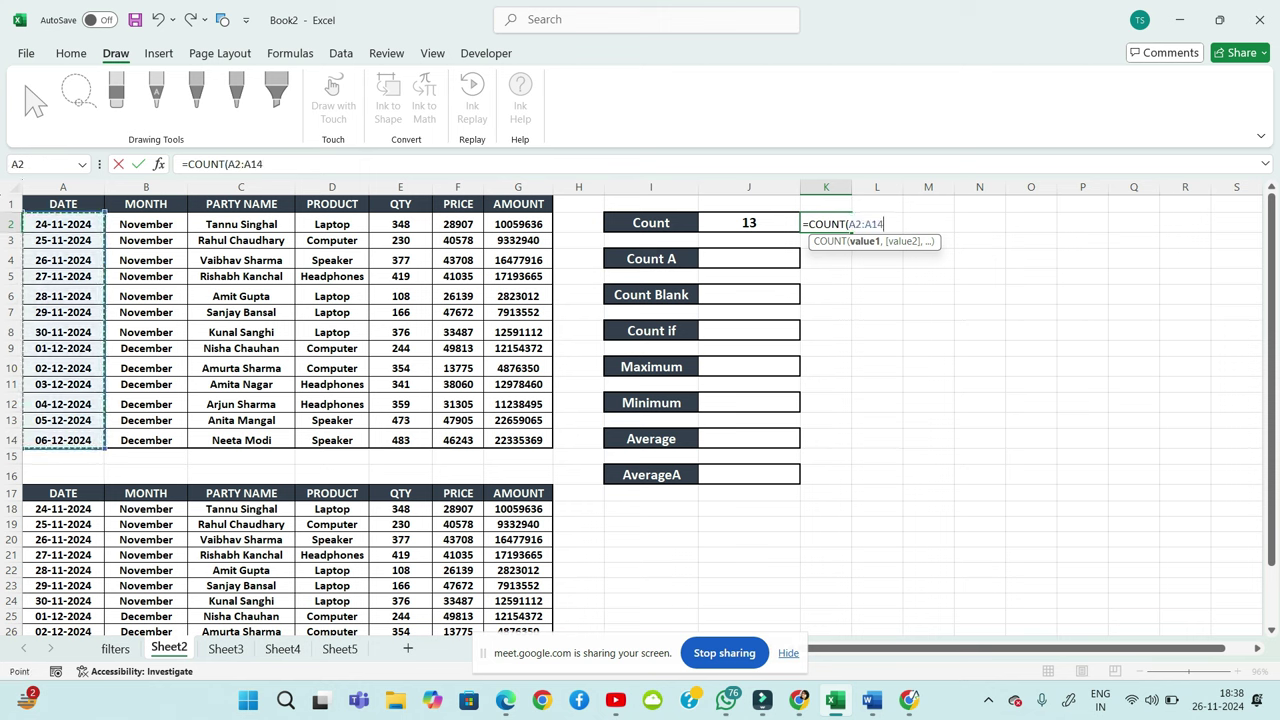
pyautogui.write(')')
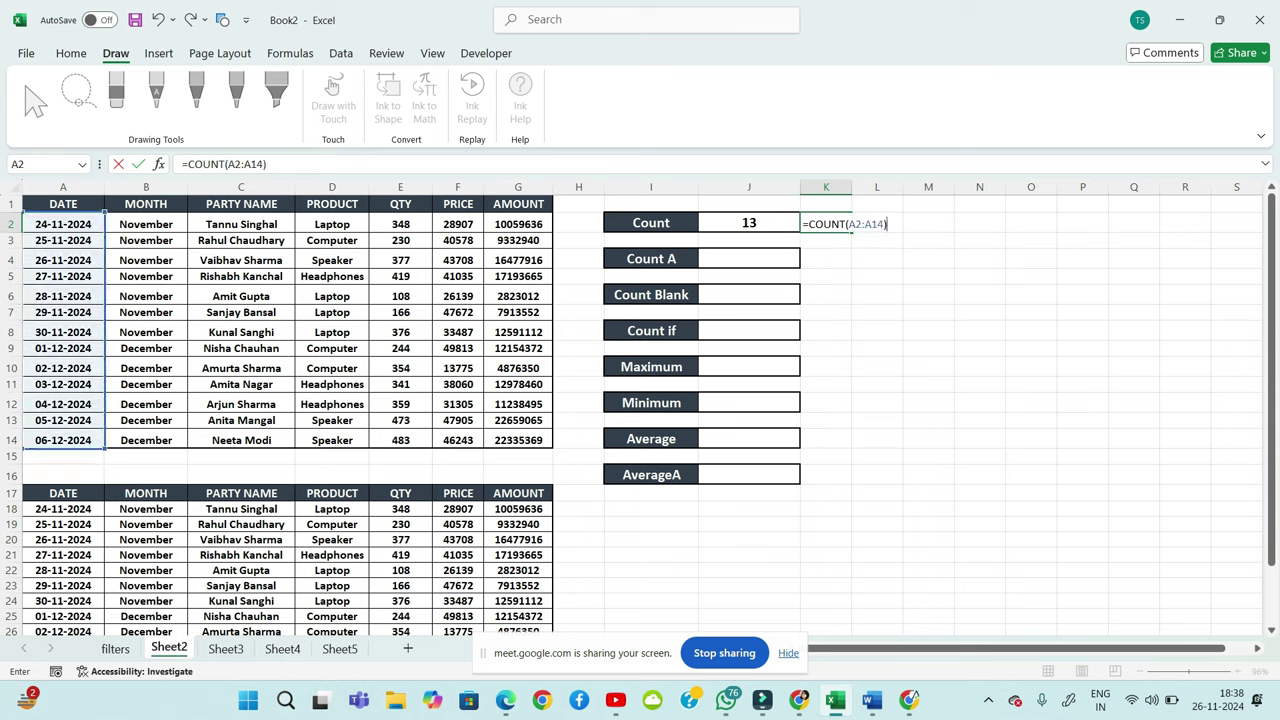
pyautogui.press('Return')
pyautogui.click(826, 223)
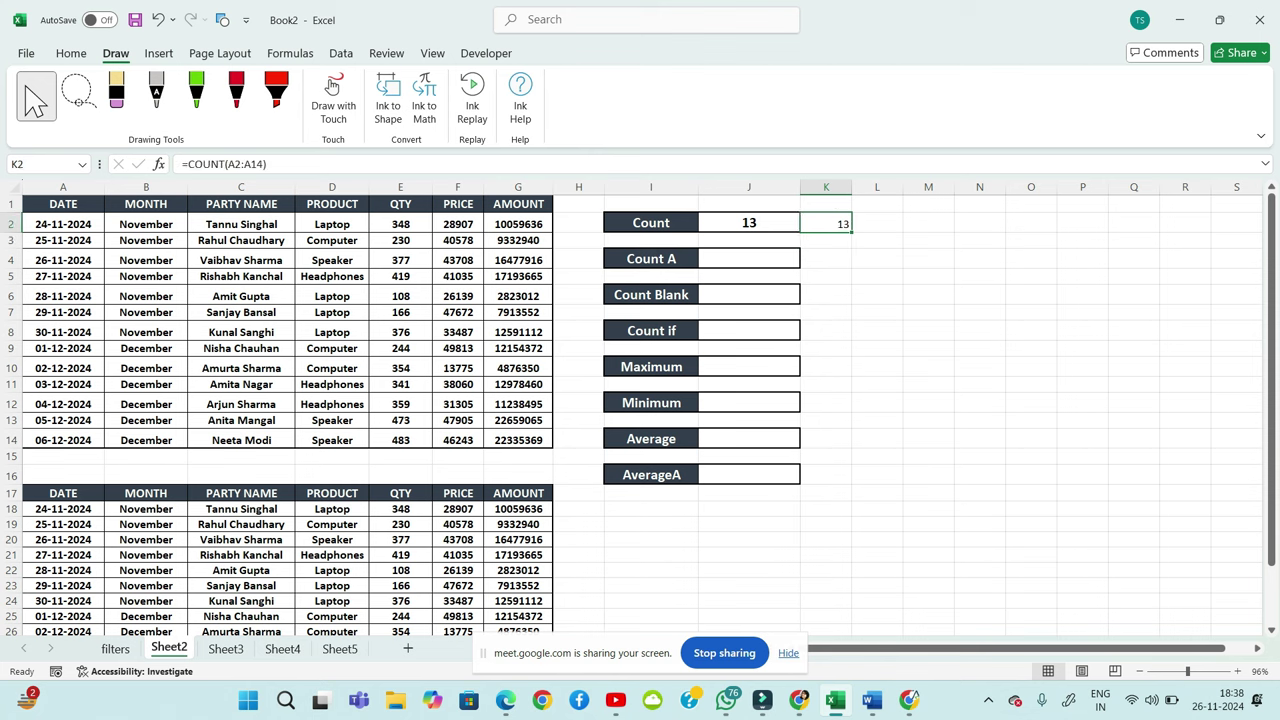
# Step: Enter =COUNT(D2:D14) in L2, returning 0 for the text product names
pyautogui.click(877, 223)
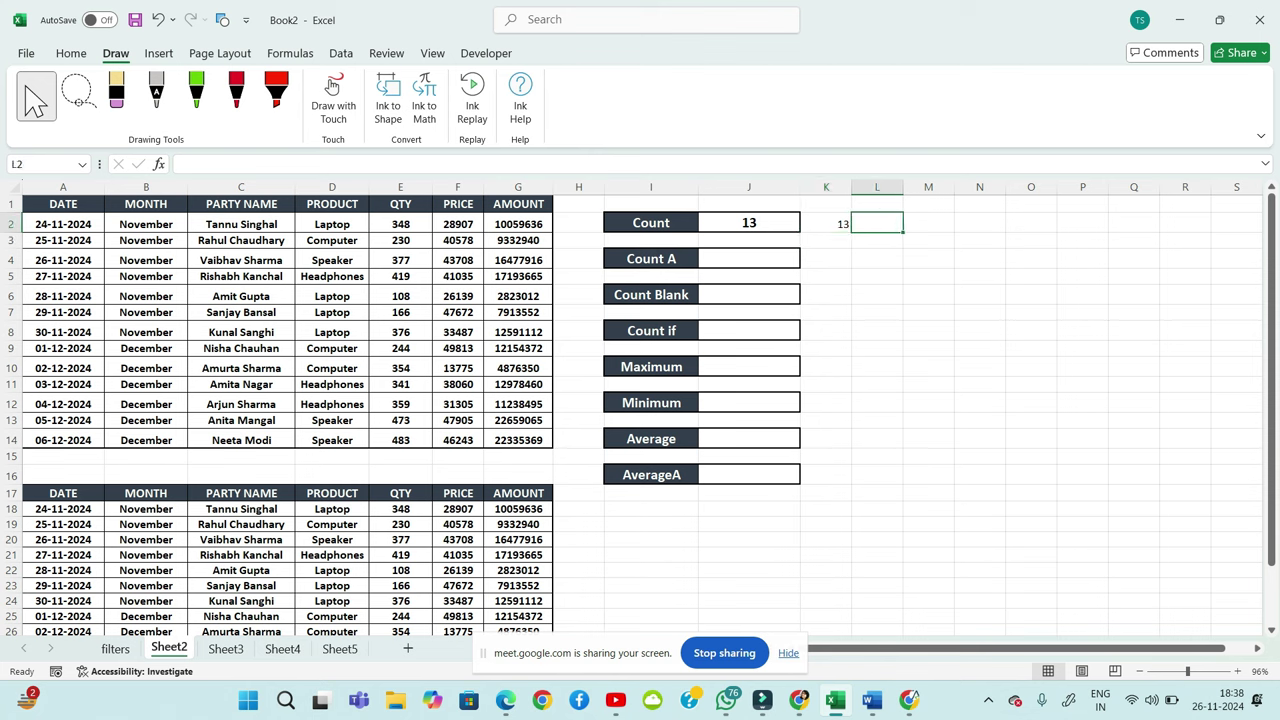
pyautogui.write('=COU')
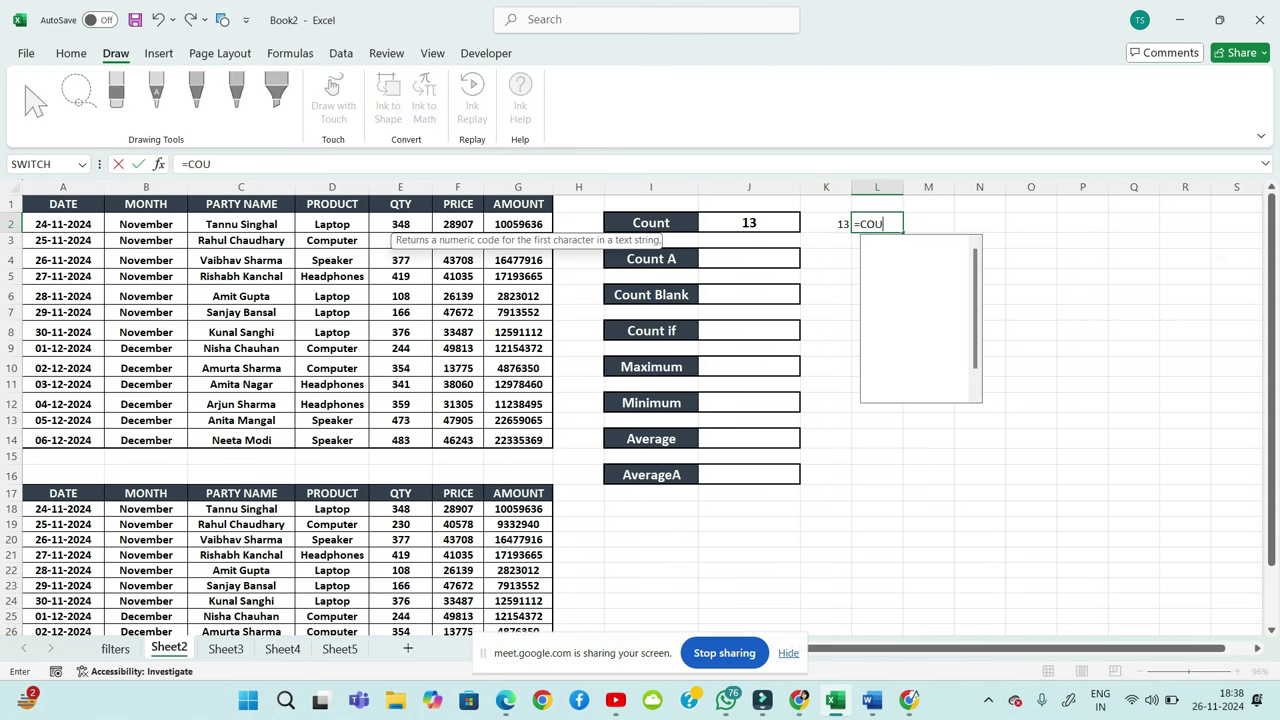
pyautogui.write('NT(')
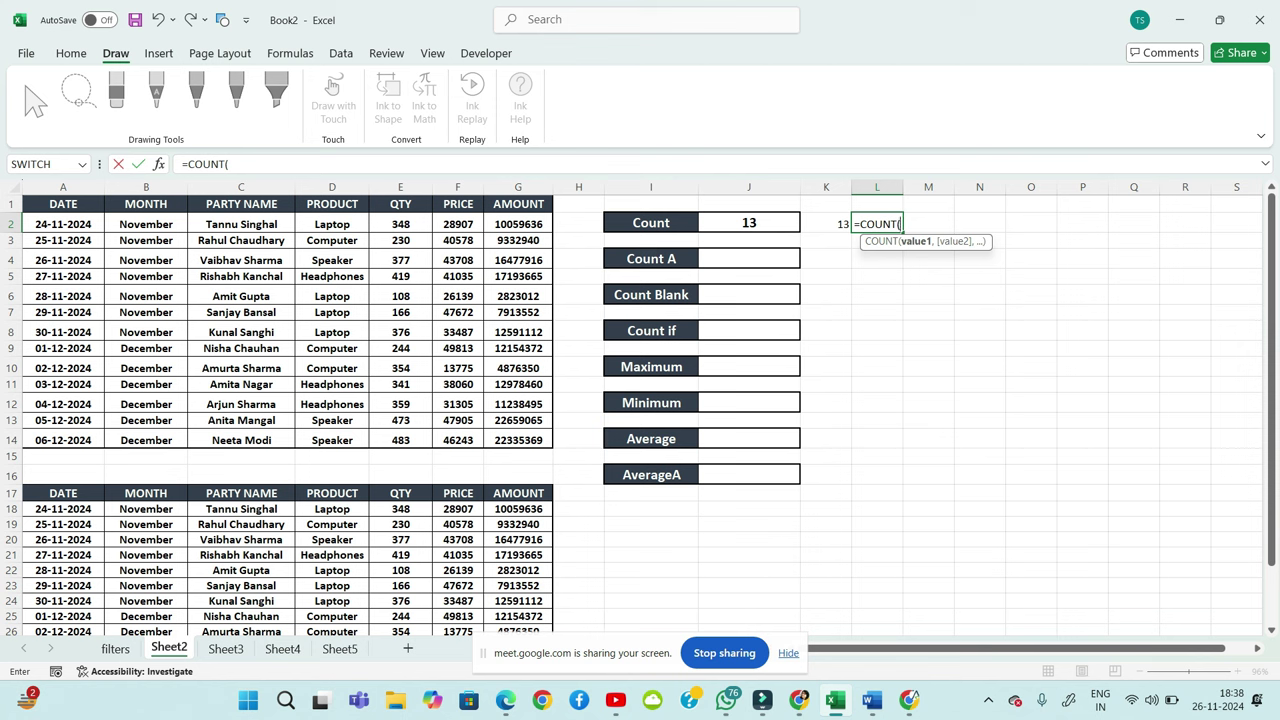
pyautogui.moveTo(332, 224); pyautogui.dragTo(332, 440)
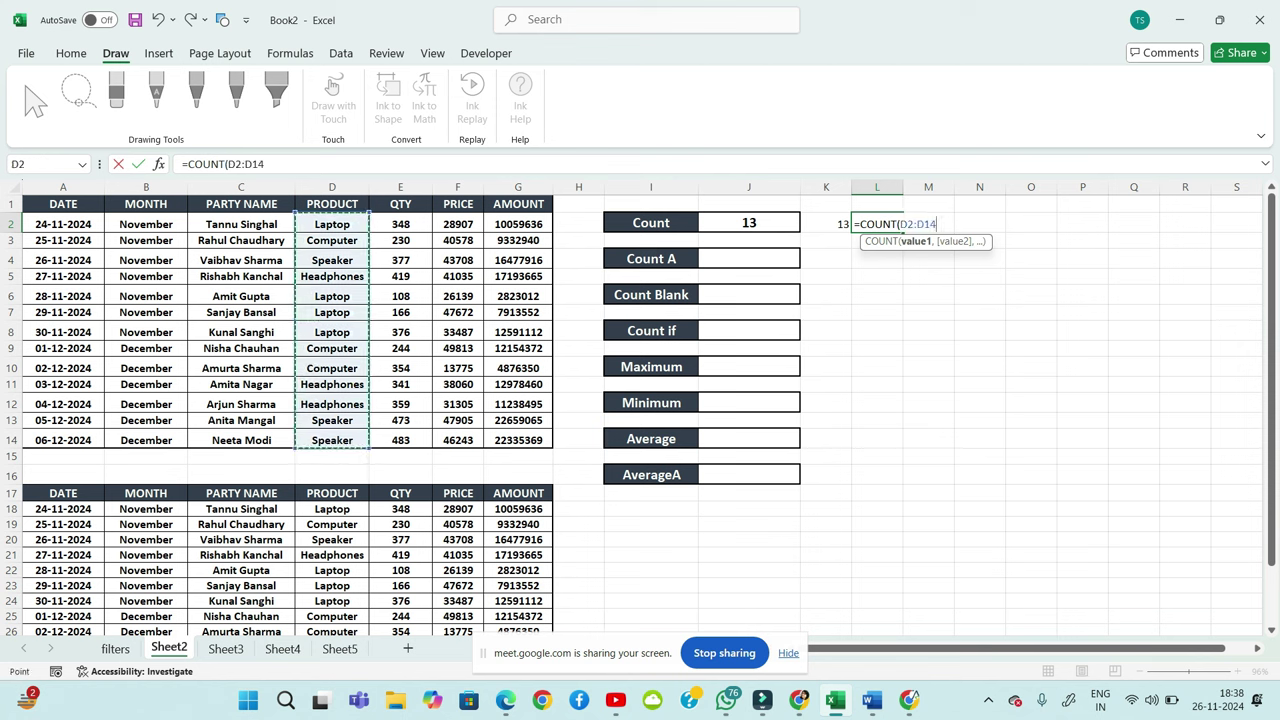
pyautogui.write(')')
pyautogui.press('Return')
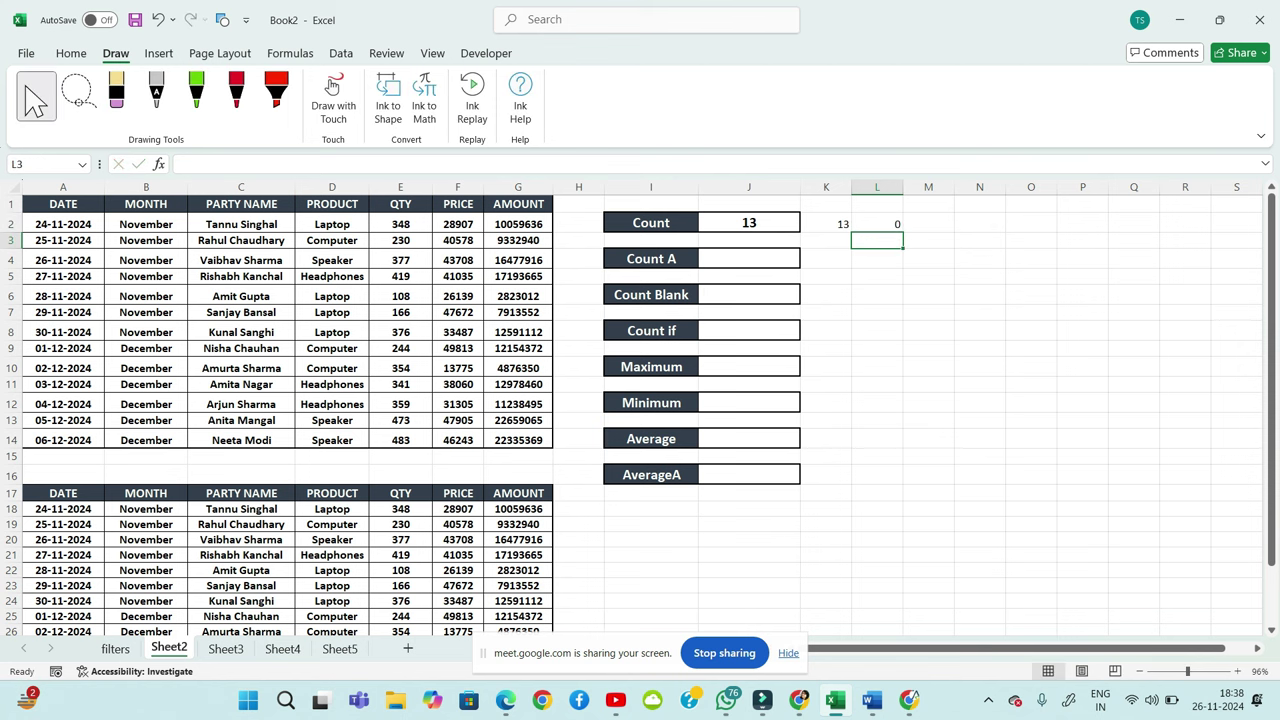
pyautogui.click(877, 224)
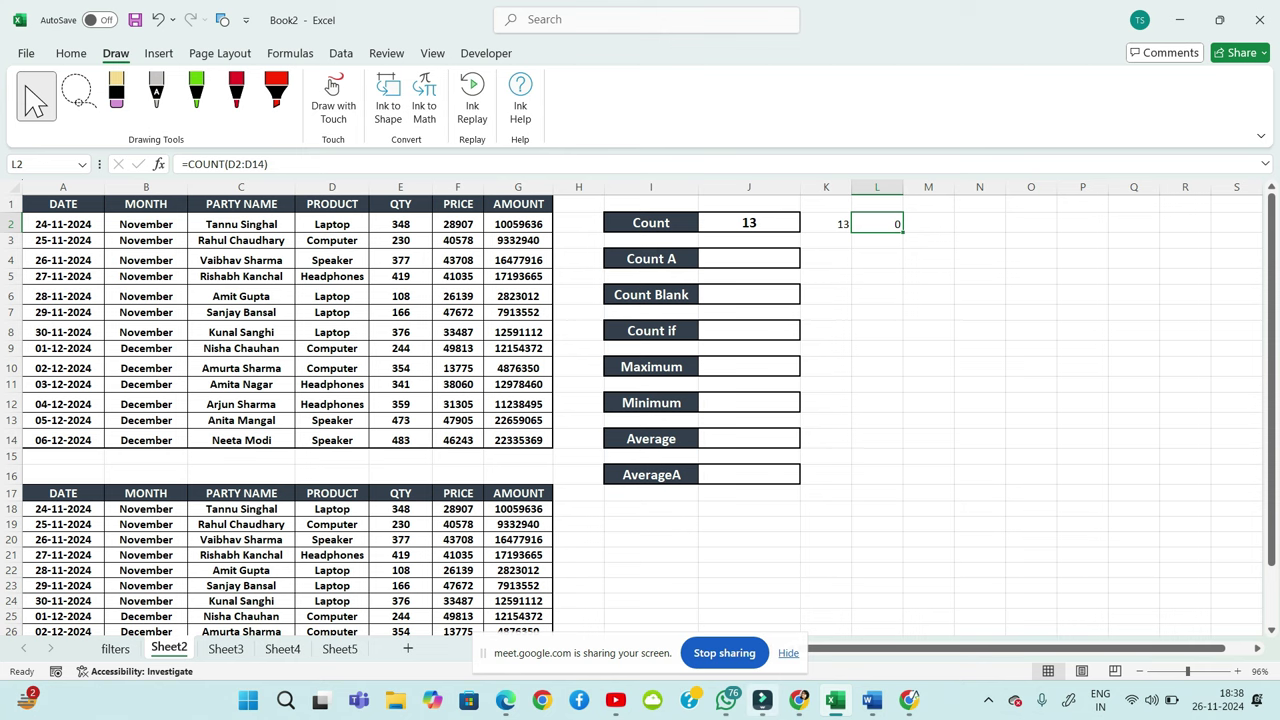
# Step: Switch to Google Meet and back to Book2, selecting cell C6
pyautogui.moveTo(798, 700)
pyautogui.click(707, 620)
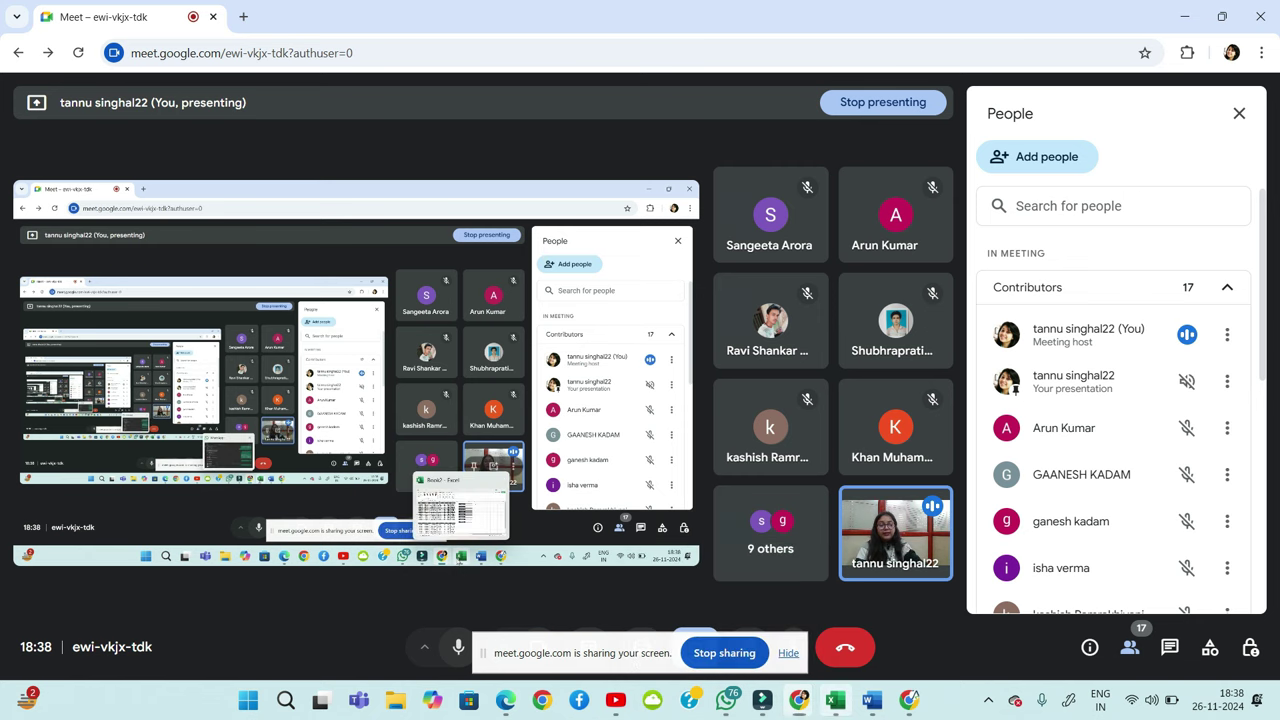
pyautogui.click(835, 700)
pyautogui.click(241, 296)
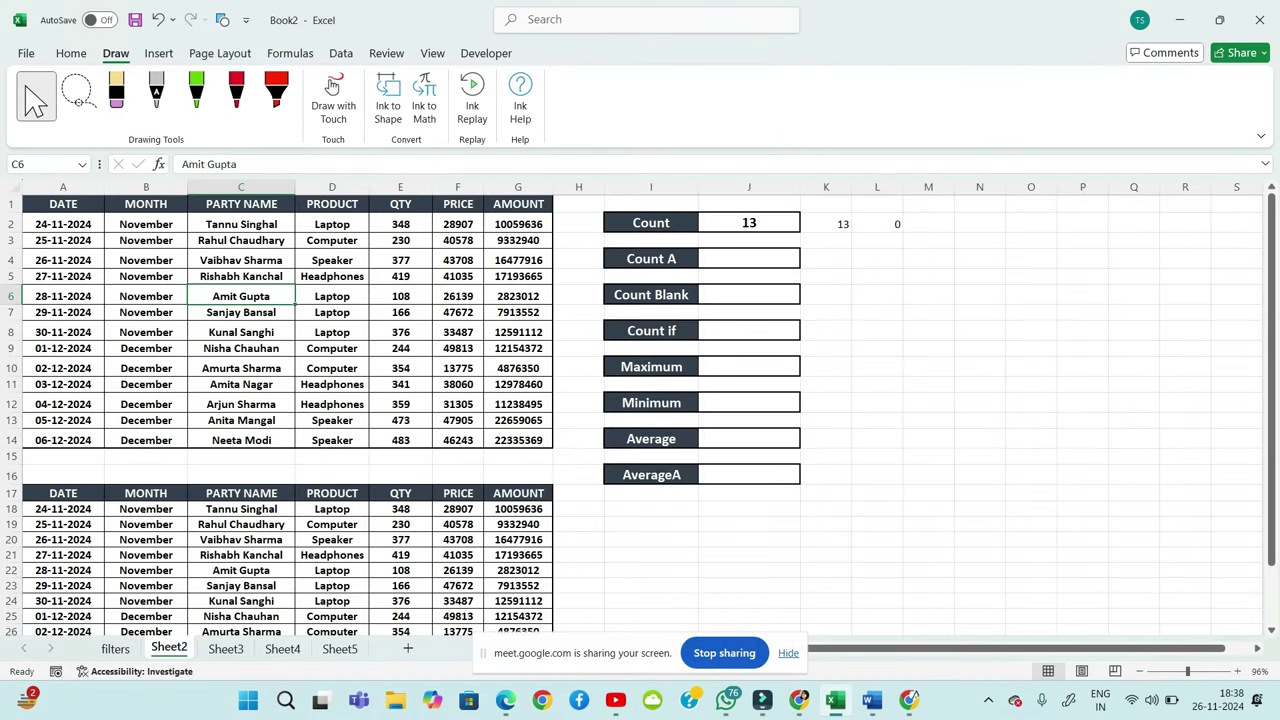
# Step: Replace the Laptop entry in D6 with 100 and check L2's COUNT result
pyautogui.click(332, 276)
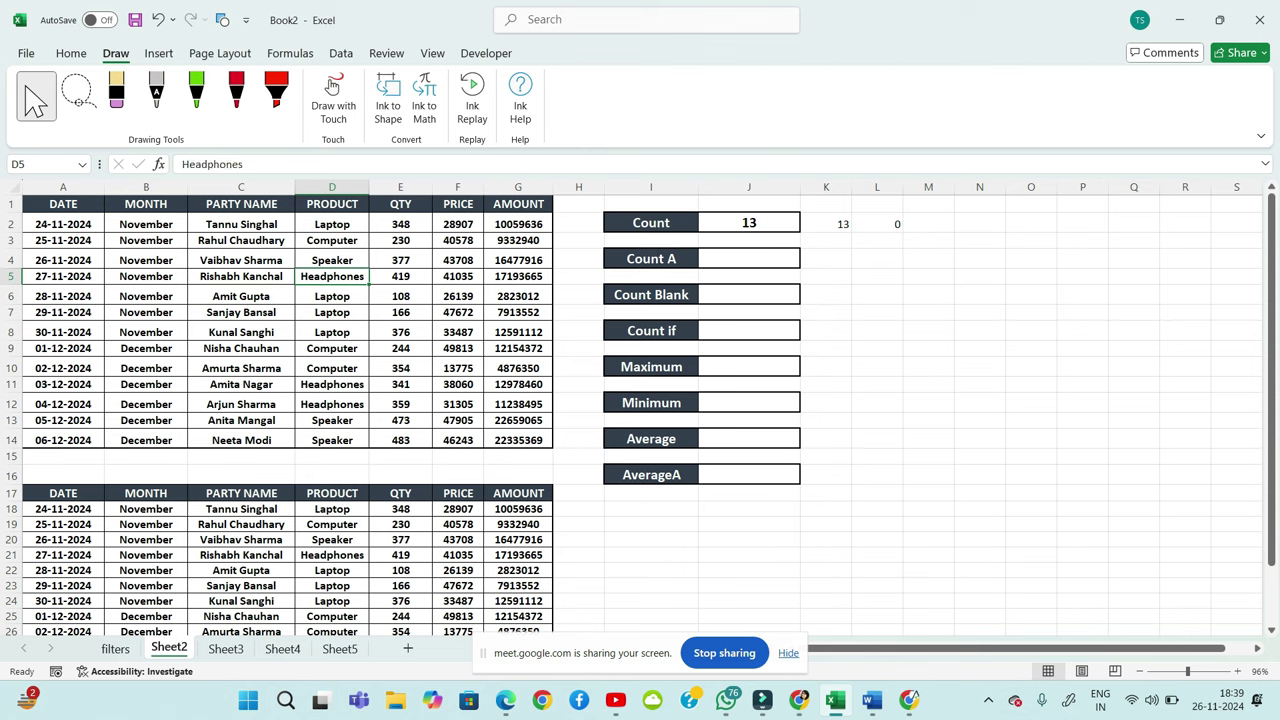
pyautogui.click(877, 223)
pyautogui.click(332, 296)
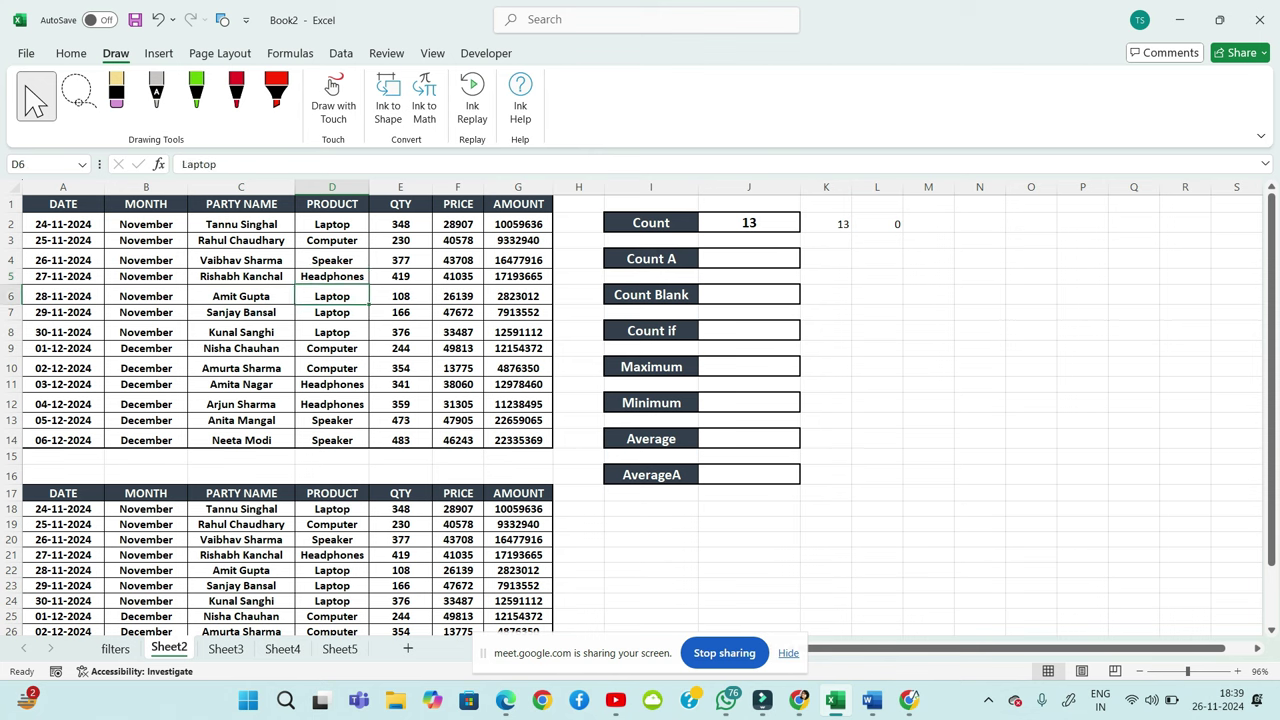
pyautogui.write('100')
pyautogui.press('Return')
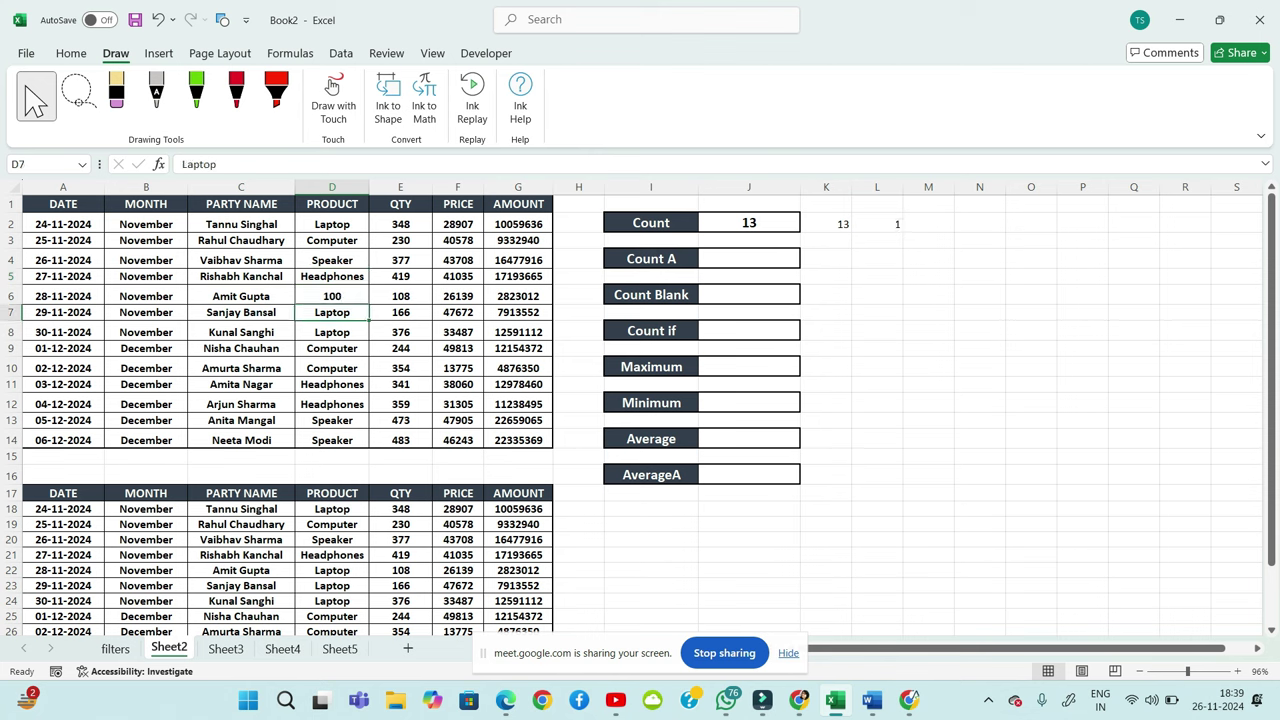
pyautogui.click(877, 223)
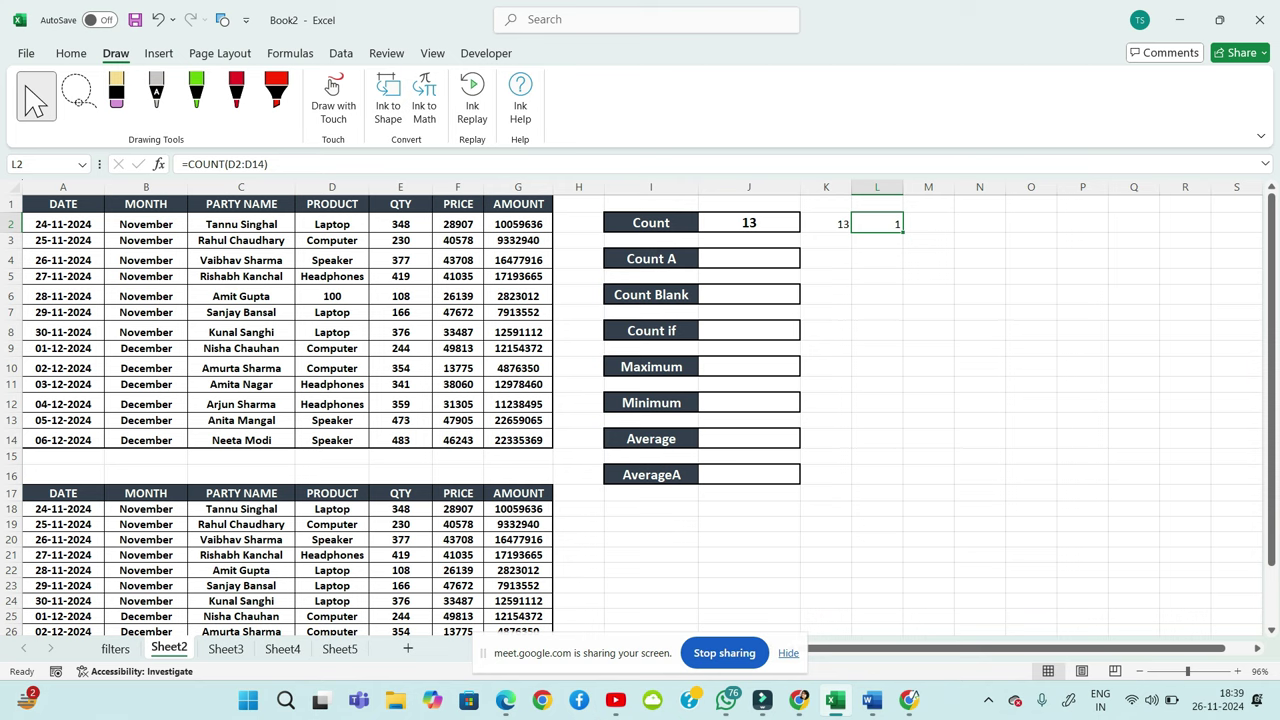
# Step: Put today's date 26-11-2024 in D3 so L2 returns 2
pyautogui.press('Down')
pyautogui.press('Left')
pyautogui.press('Left')
pyautogui.press('Left')
pyautogui.press('Left')
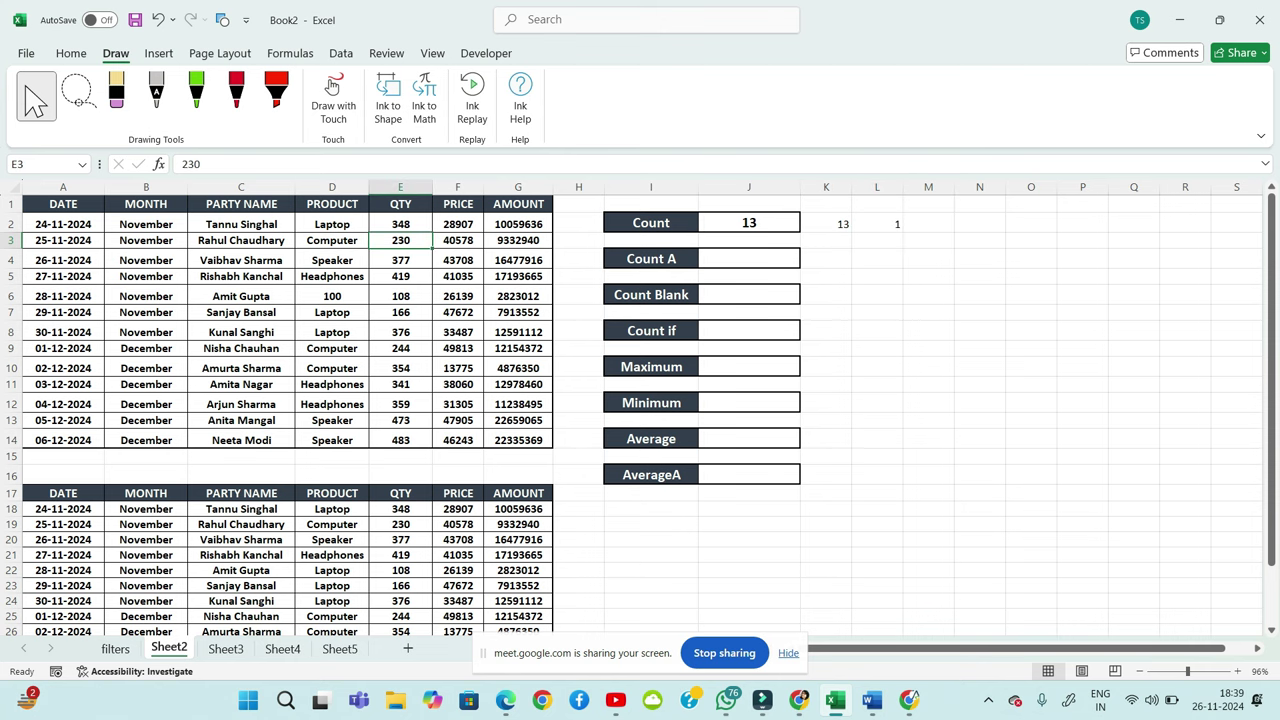
pyautogui.press('Left')
pyautogui.hotkey('ctrl', ';')
pyautogui.press('Return')
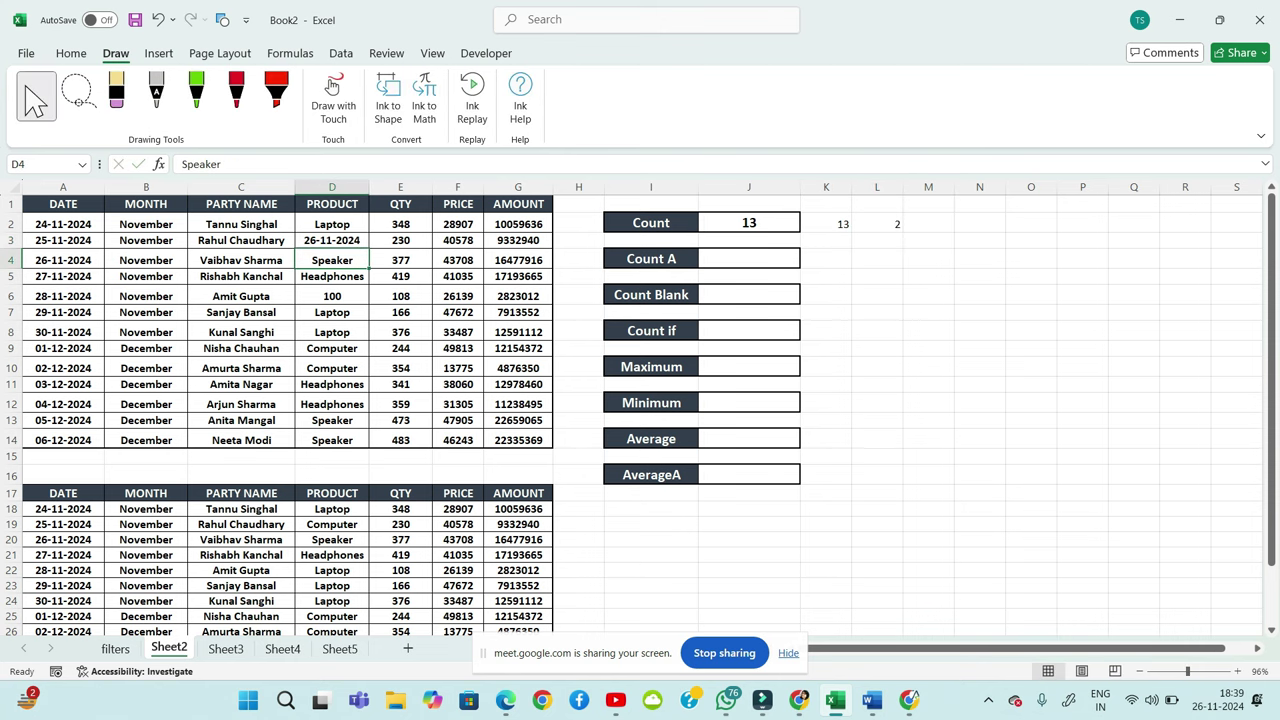
pyautogui.click(877, 224)
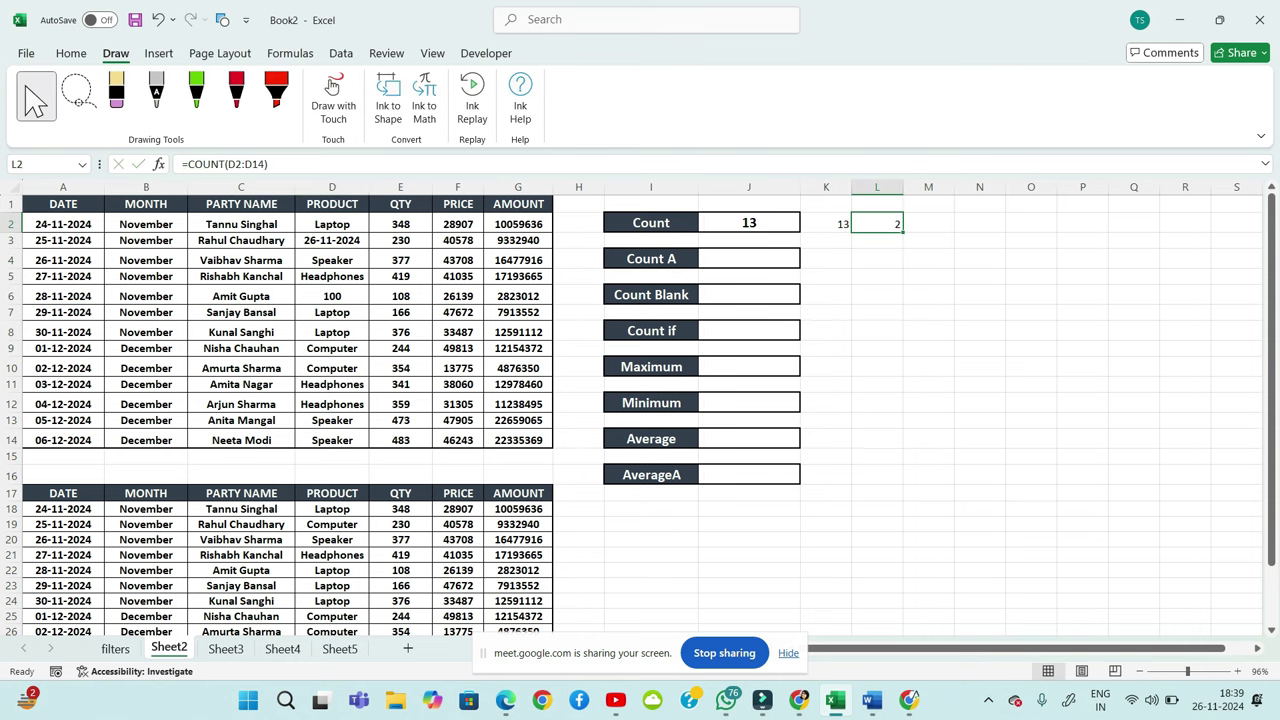
# Step: Select the product entries D2:D14 to check their count in the status bar
pyautogui.keyDown('ctrl'); pyautogui.scroll(3, 640, 410); pyautogui.keyUp('ctrl')
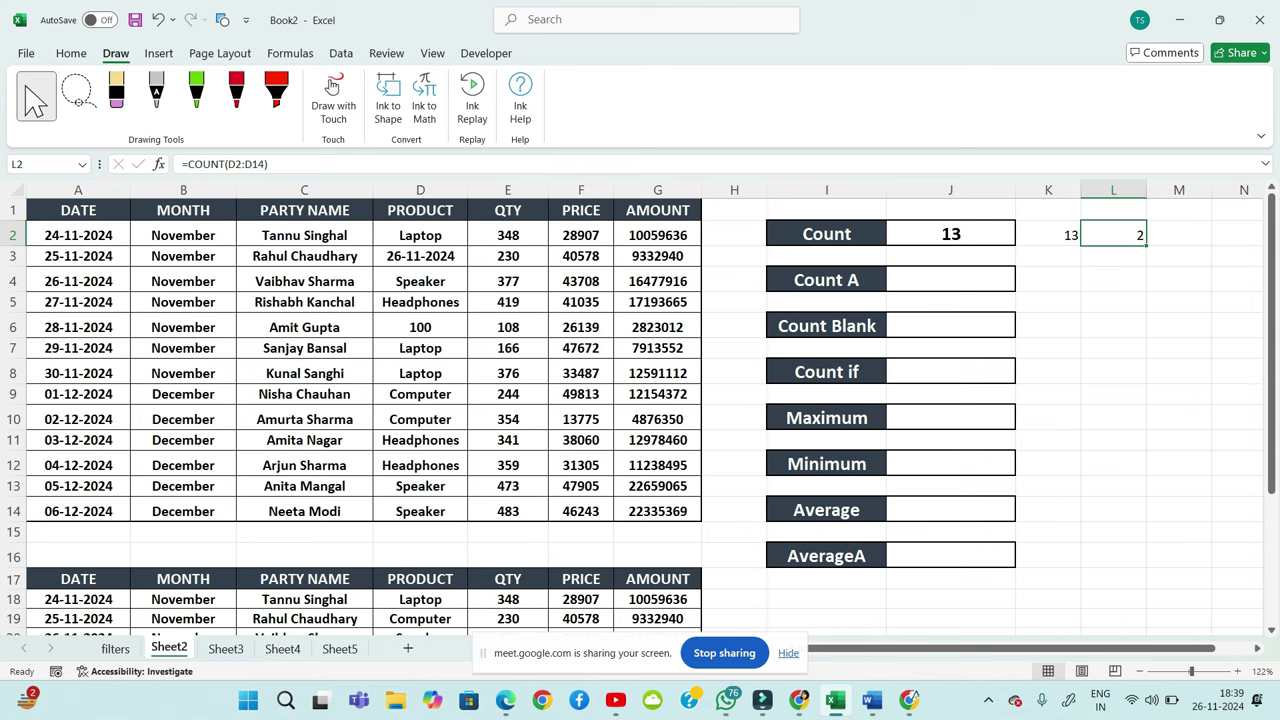
pyautogui.moveTo(420, 235); pyautogui.dragTo(420, 511)
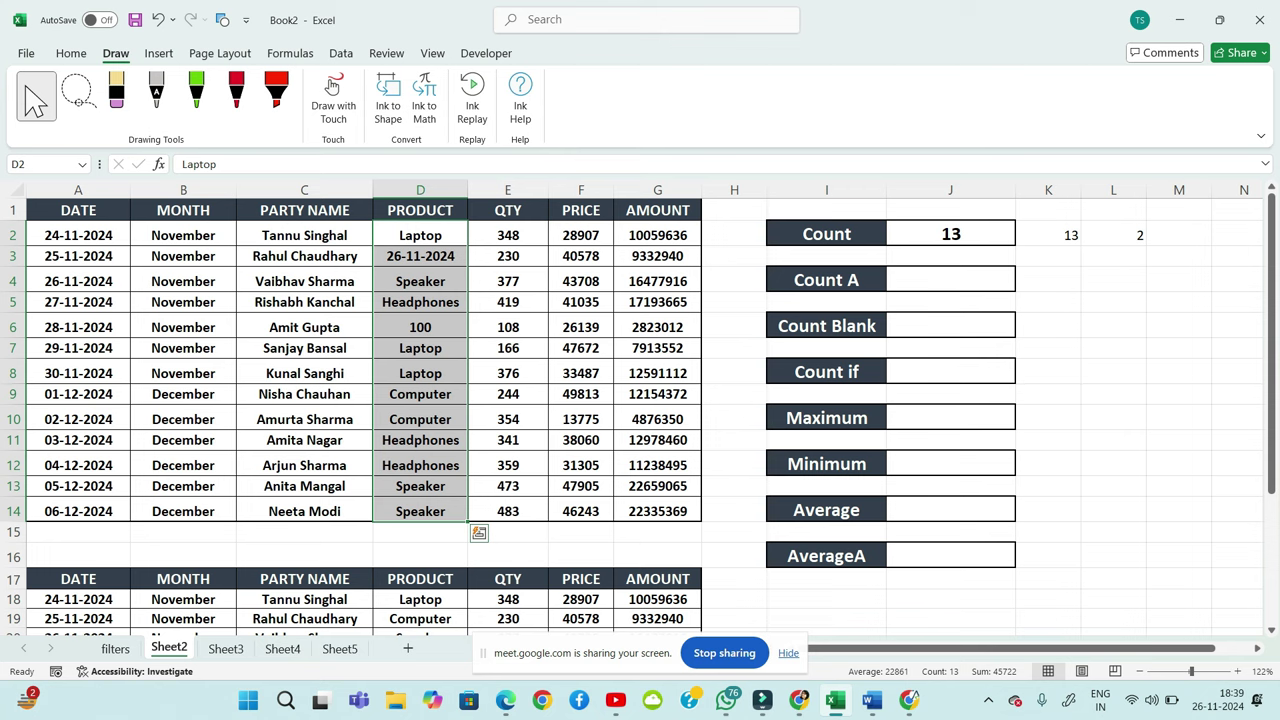
pyautogui.click(1048, 463)
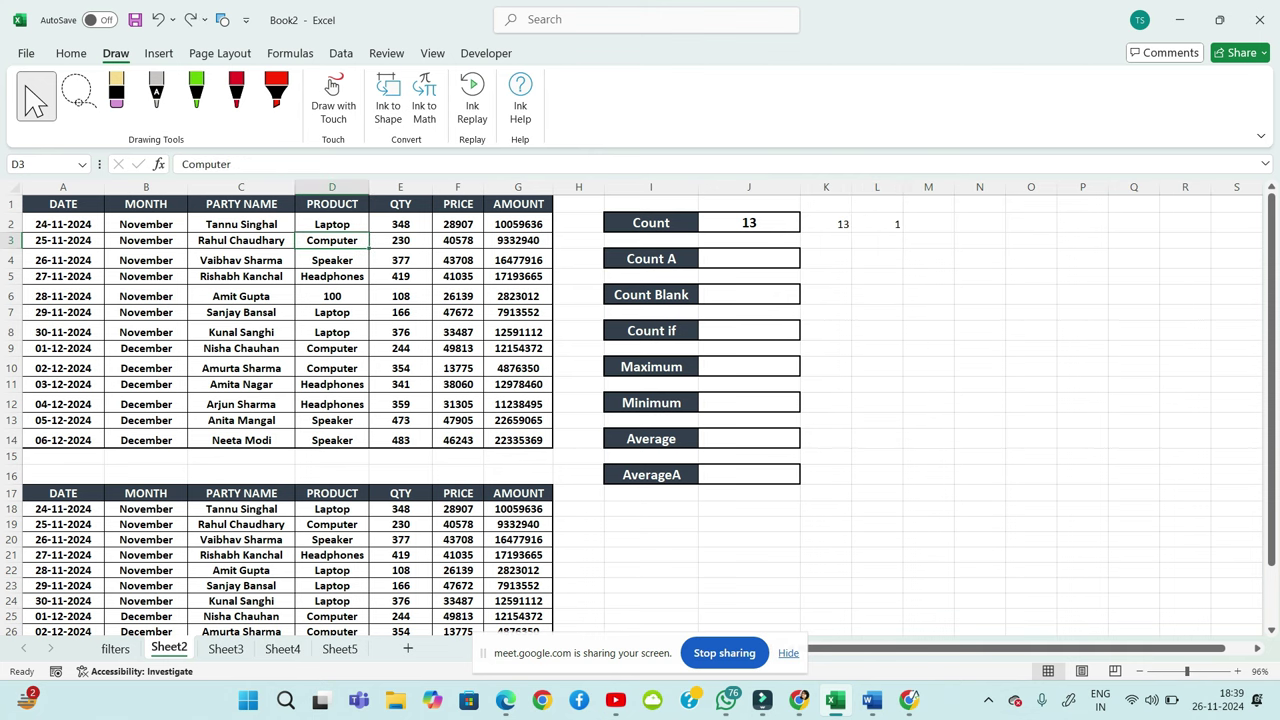
# Step: Zoom the sheet to 203% and select empty cell M2 for notes
pyautogui.scroll(7, 640, 410)
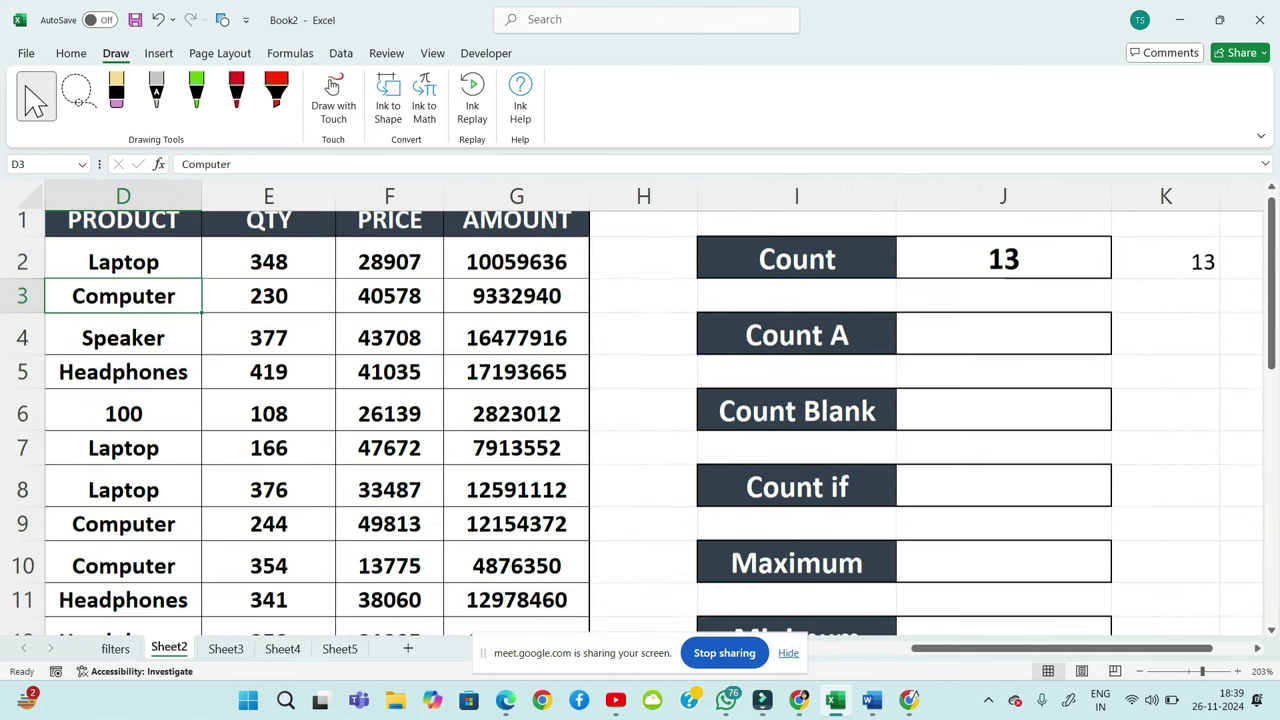
pyautogui.moveTo(960, 648); pyautogui.dragTo(998, 648)
pyautogui.click(1217, 272)
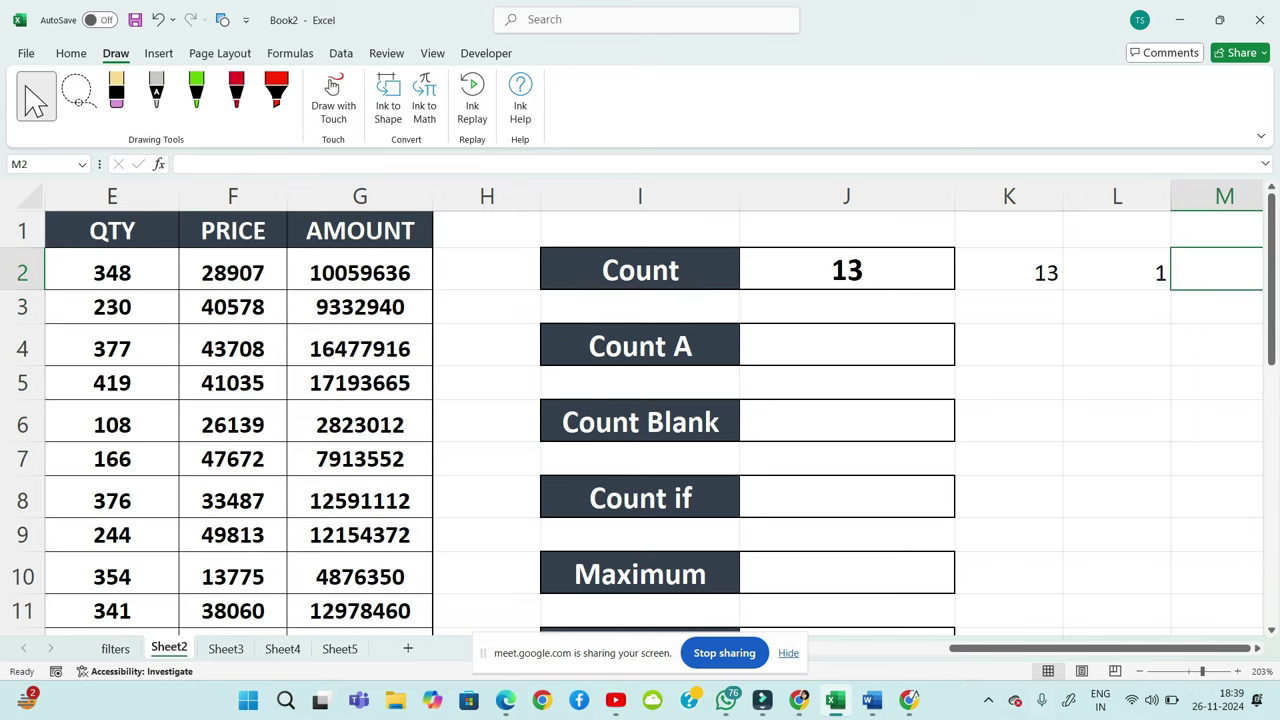
# Step: With the red pen, handwrite No. and Date in row 2, undoing a stray stroke
pyautogui.hscroll(4, 654, 415)
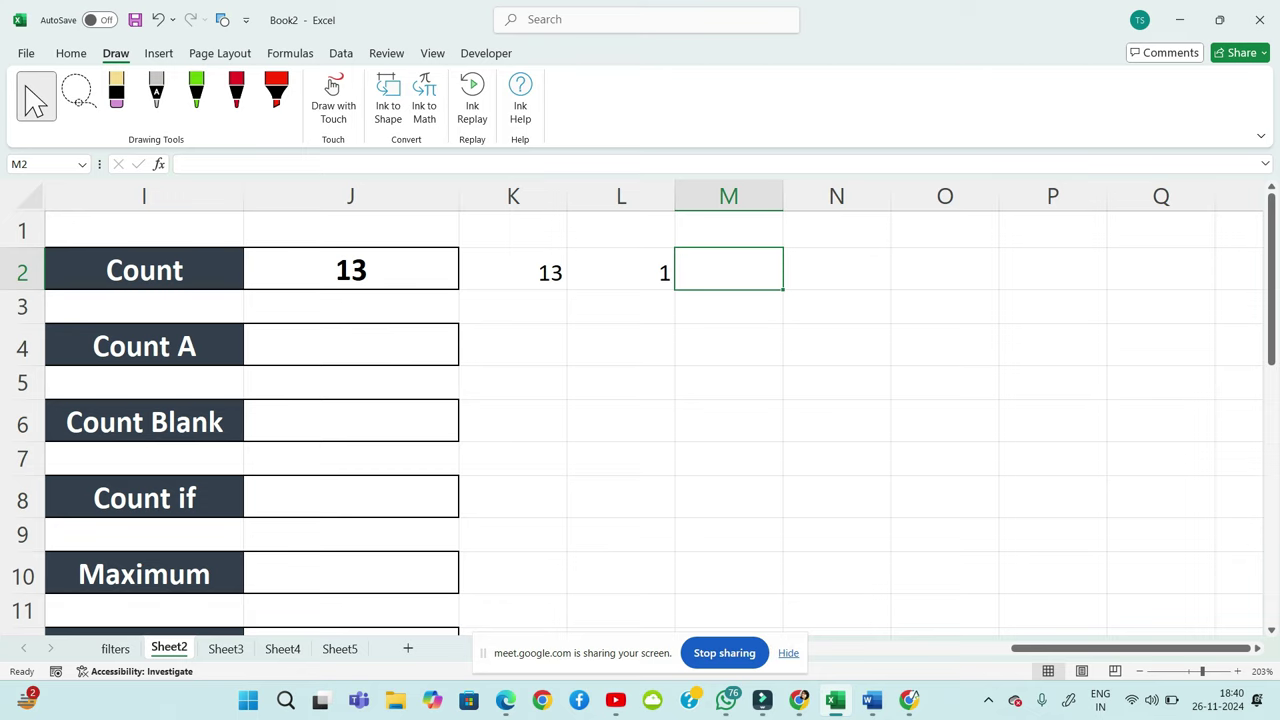
pyautogui.click(236, 92)
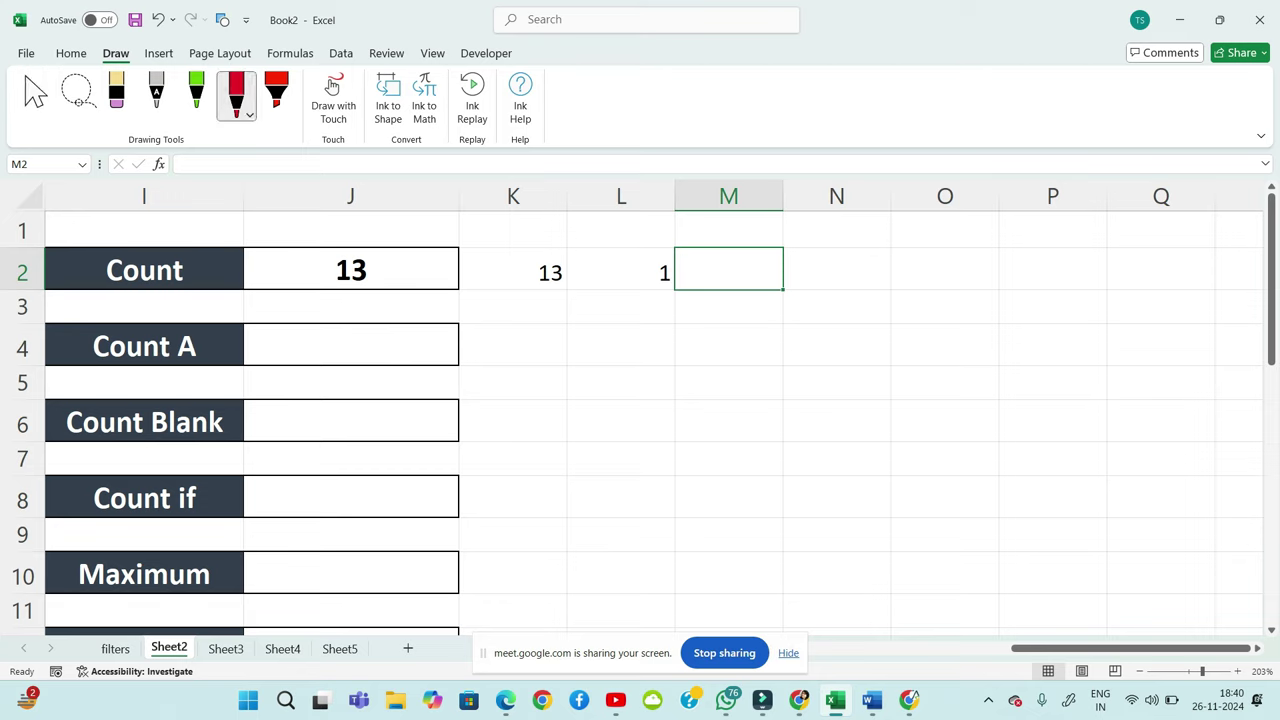
pyautogui.moveTo(690, 284)
pyautogui.mouseDown()
pyautogui.moveTo(724, 259)
pyautogui.moveTo(845, 286)
pyautogui.mouseUp()
pyautogui.click(753, 276)
pyautogui.moveTo(850, 260)
pyautogui.mouseDown()
pyautogui.moveTo(854, 286)
pyautogui.moveTo(858, 266)
pyautogui.moveTo(879, 285)
pyautogui.mouseUp()
pyautogui.click(870, 276)
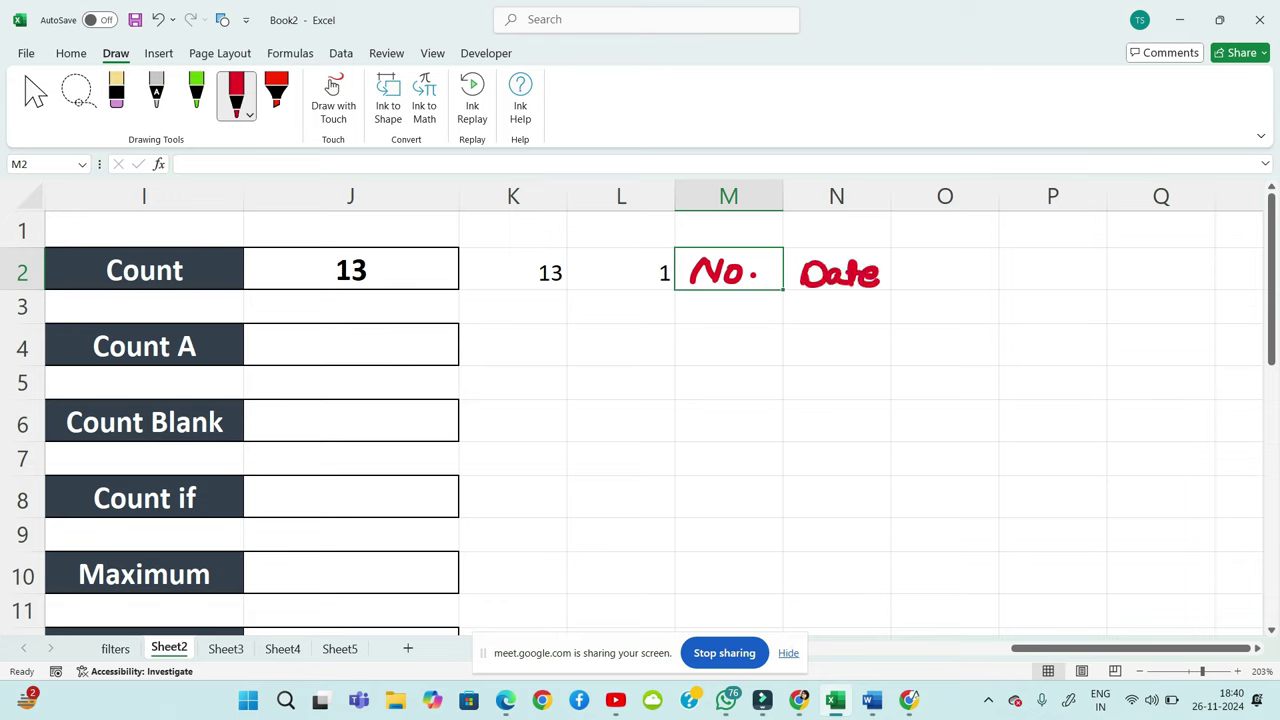
pyautogui.moveTo(503, 340); pyautogui.dragTo(499, 363)
pyautogui.hotkey('ctrl', 'z')
pyautogui.hotkey('ctrl', 'z')
pyautogui.hotkey('ctrl', 'y')
# Step: Handwrite No., Text and Error in red ink along row 4
pyautogui.moveTo(693, 341)
pyautogui.mouseDown()
pyautogui.moveTo(806, 362)
pyautogui.moveTo(926, 342)
pyautogui.moveTo(910, 364)
pyautogui.mouseUp()
pyautogui.click(745, 350)
pyautogui.moveTo(924, 352)
pyautogui.mouseDown()
pyautogui.moveTo(956, 362)
pyautogui.moveTo(942, 364)
pyautogui.mouseUp()
pyautogui.moveTo(969, 336)
pyautogui.mouseDown()
pyautogui.moveTo(968, 364)
pyautogui.moveTo(976, 345)
pyautogui.moveTo(1026, 360)
pyautogui.moveTo(1101, 350)
pyautogui.mouseUp()
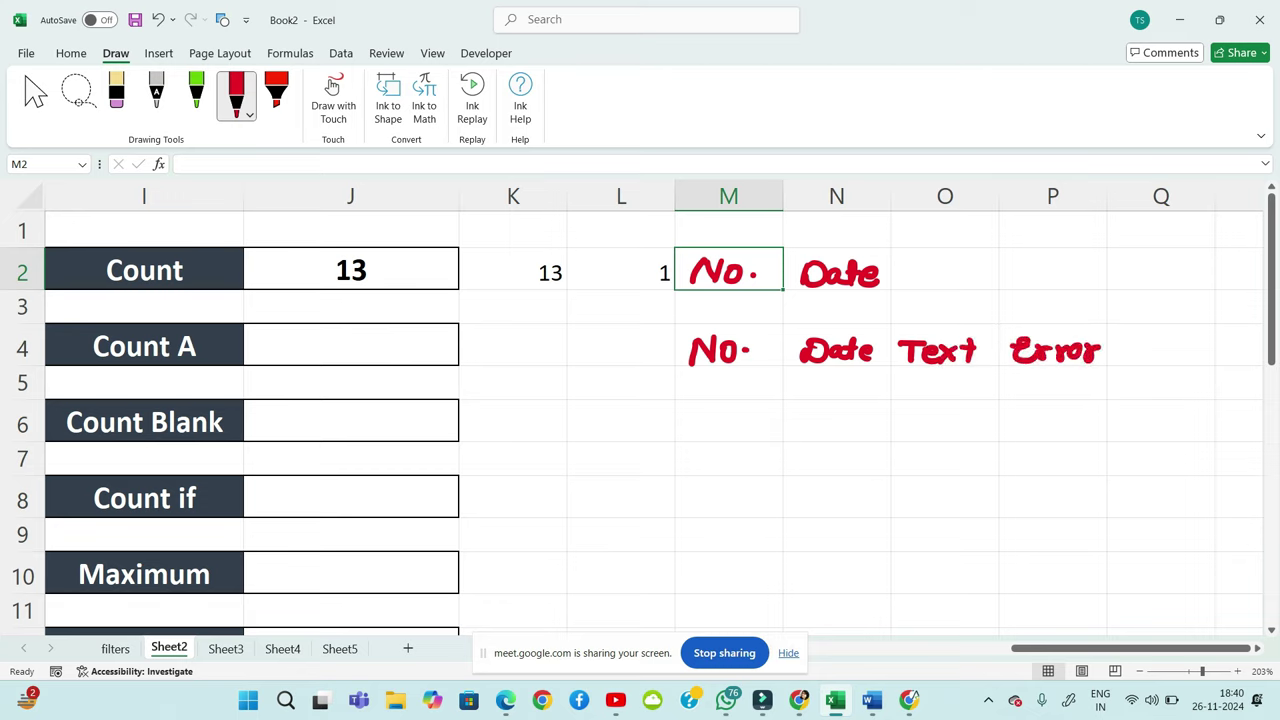
# Step: Handwrite Blank in red ink in cell M6
pyautogui.moveTo(695, 418)
pyautogui.mouseDown()
pyautogui.moveTo(695, 444)
pyautogui.moveTo(760, 444)
pyautogui.mouseUp()
pyautogui.moveTo(772, 424); pyautogui.dragTo(776, 444)
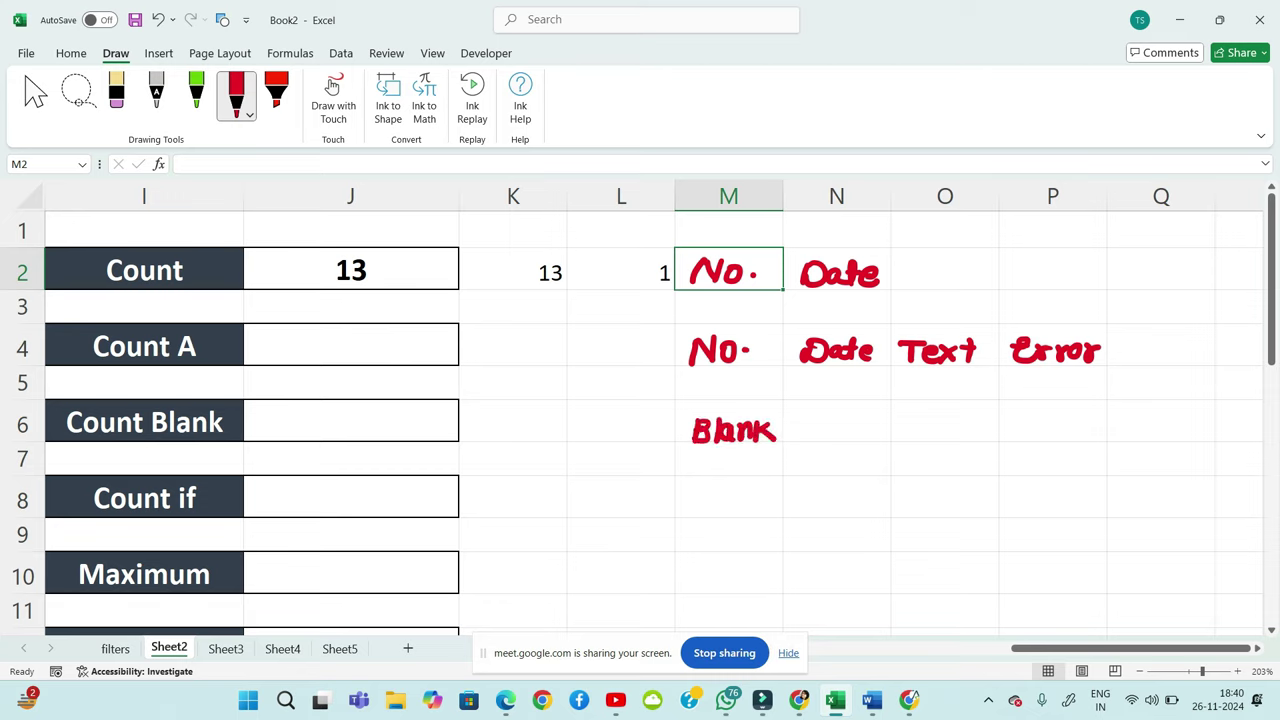
pyautogui.moveTo(1130, 648); pyautogui.dragTo(960, 648)
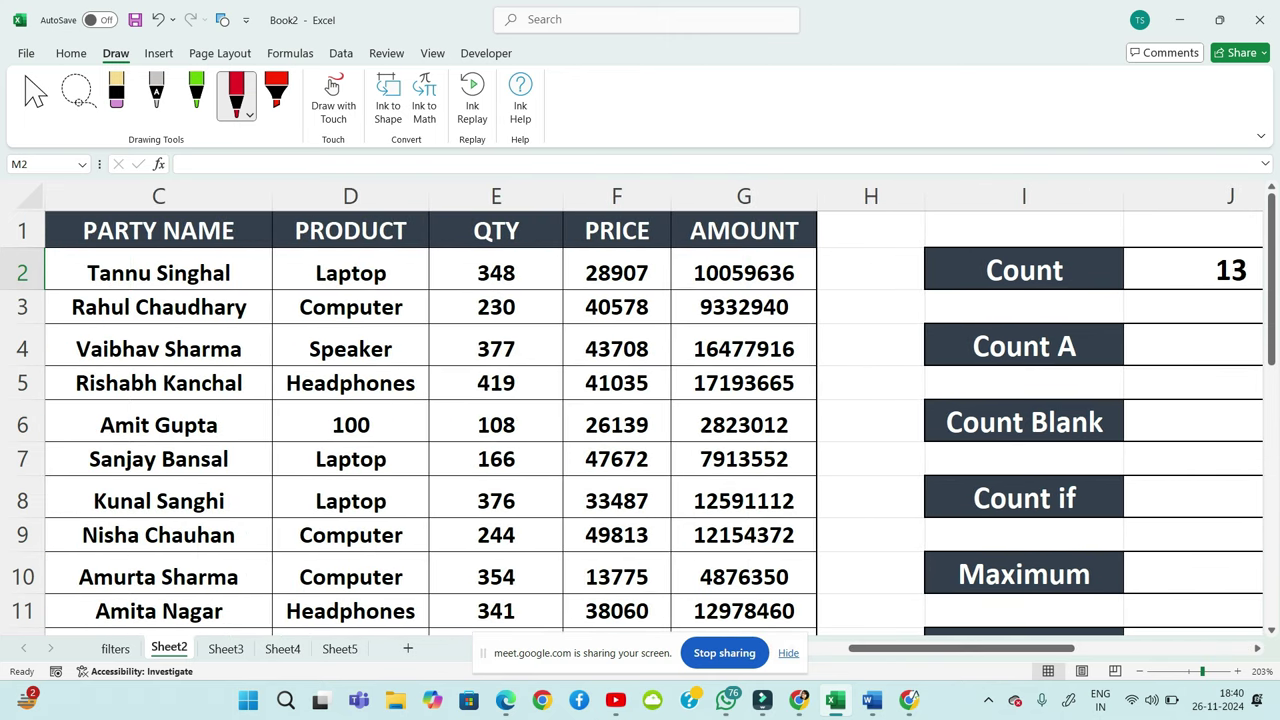
pyautogui.moveTo(1202, 671); pyautogui.dragTo(1193, 671)
pyautogui.hscroll(-2, 640, 400)
pyautogui.click(1098, 243)
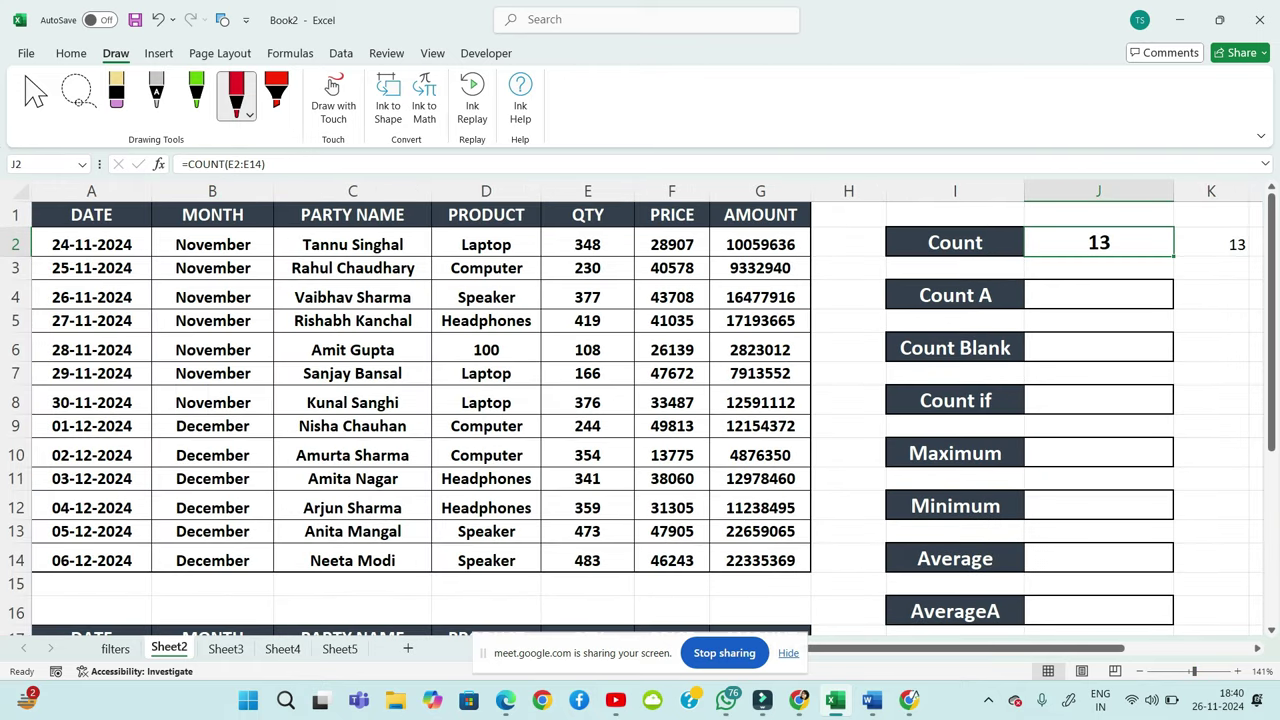
pyautogui.click(587, 268)
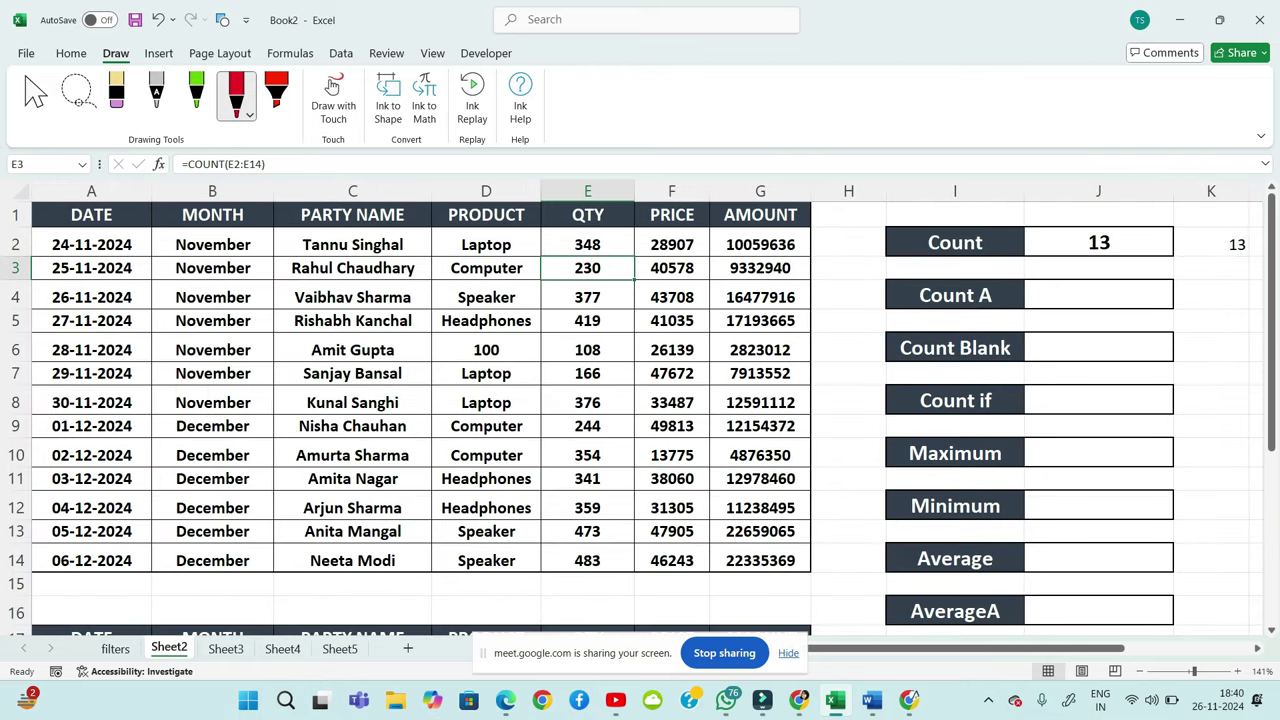
pyautogui.press('Delete')
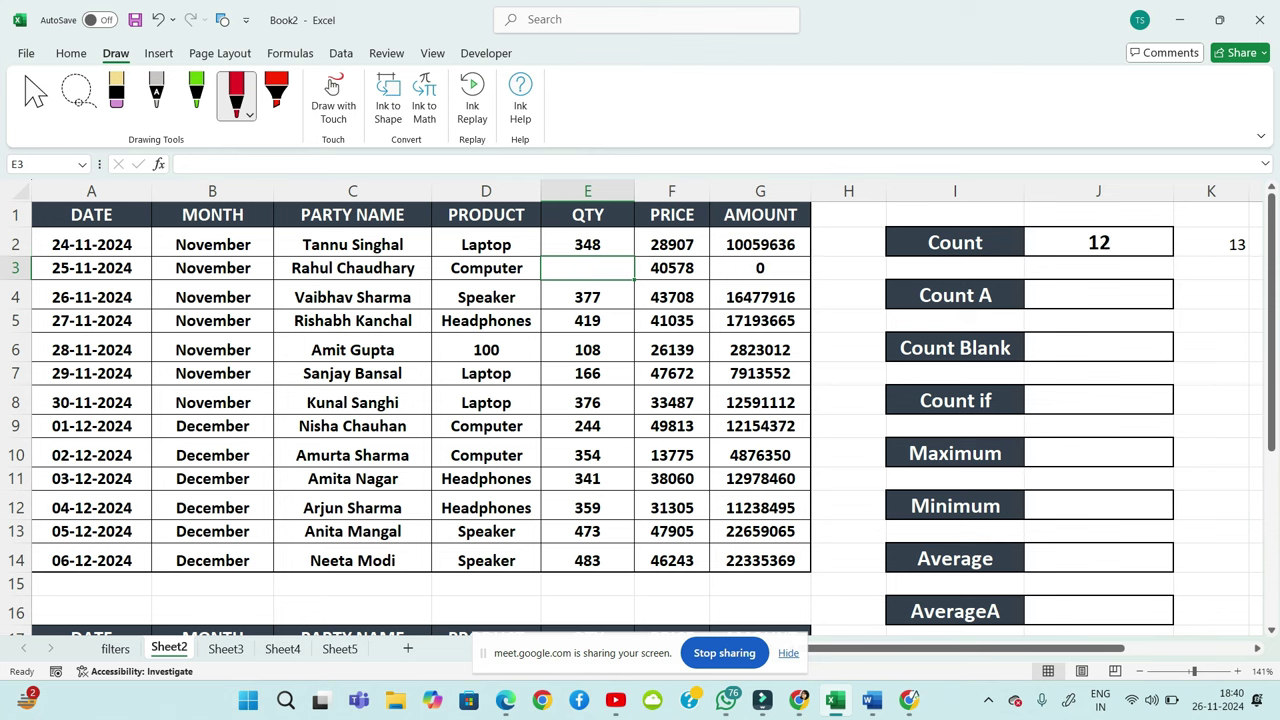
pyautogui.hotkey('ctrl', 'z')
pyautogui.click(1098, 295)
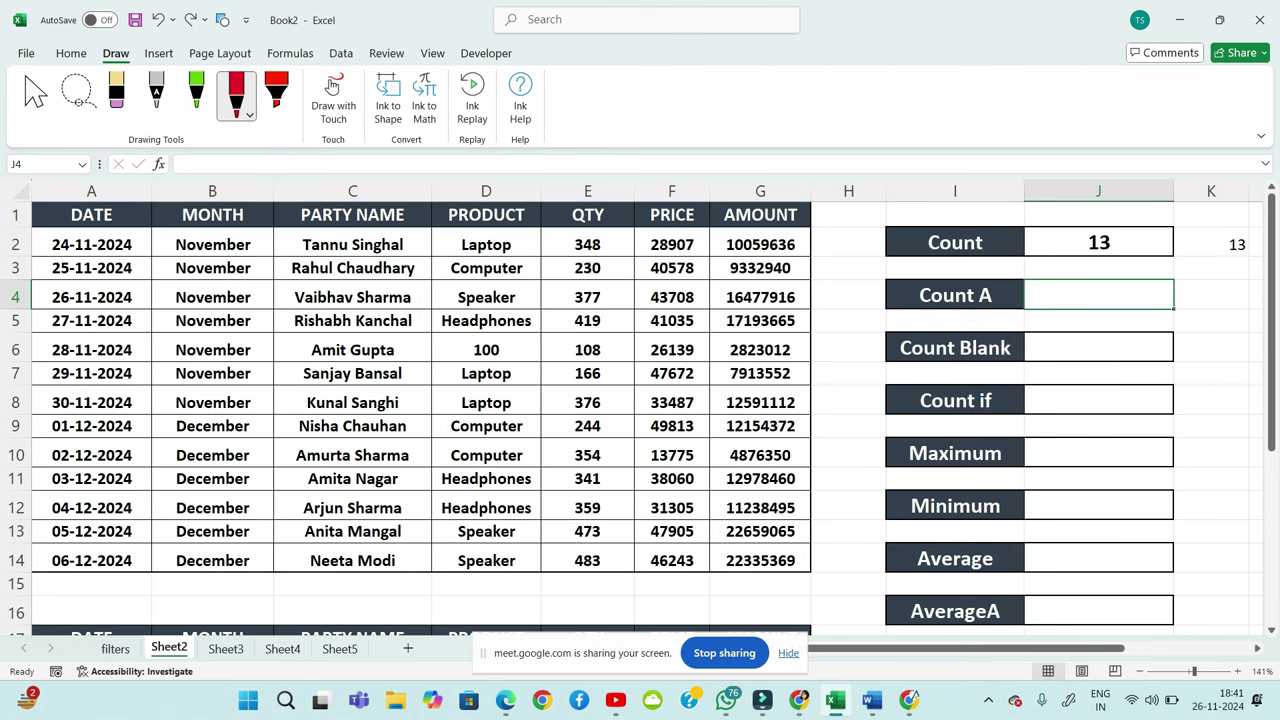
# Step: Start a formula in J4, then admit the waiting participant to the Google Meet call
pyautogui.write('=')
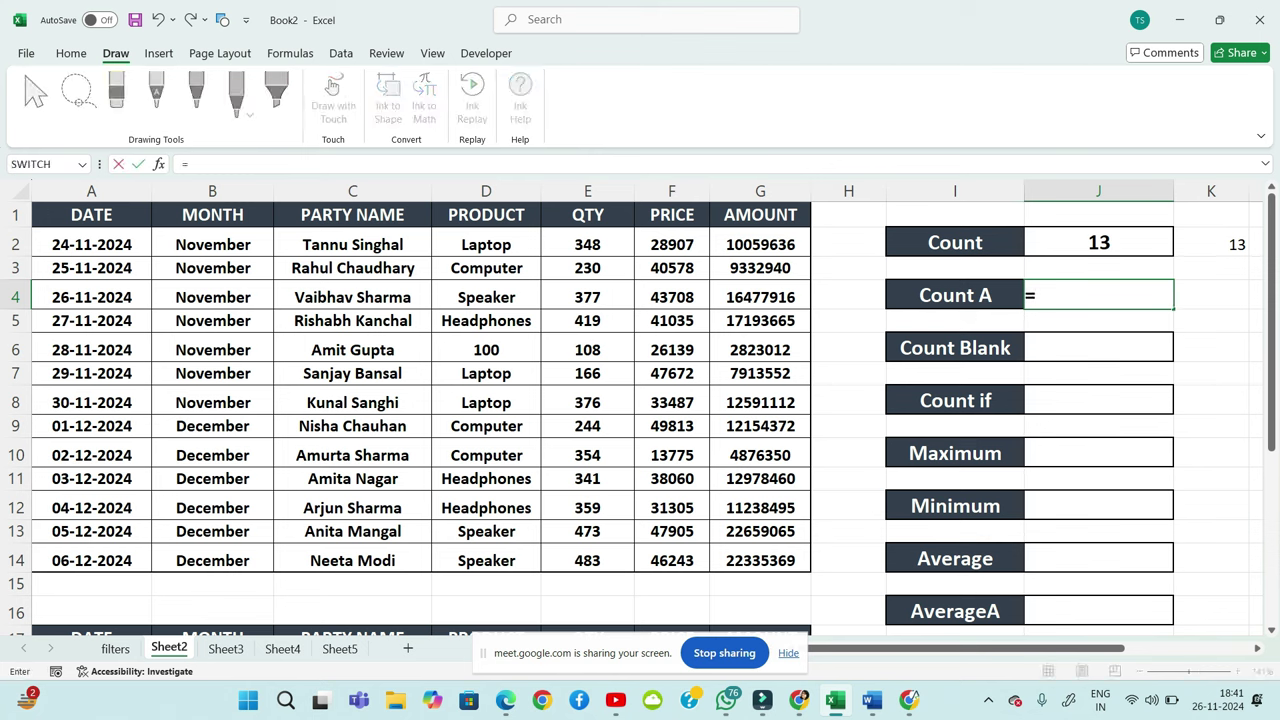
pyautogui.moveTo(799, 700)
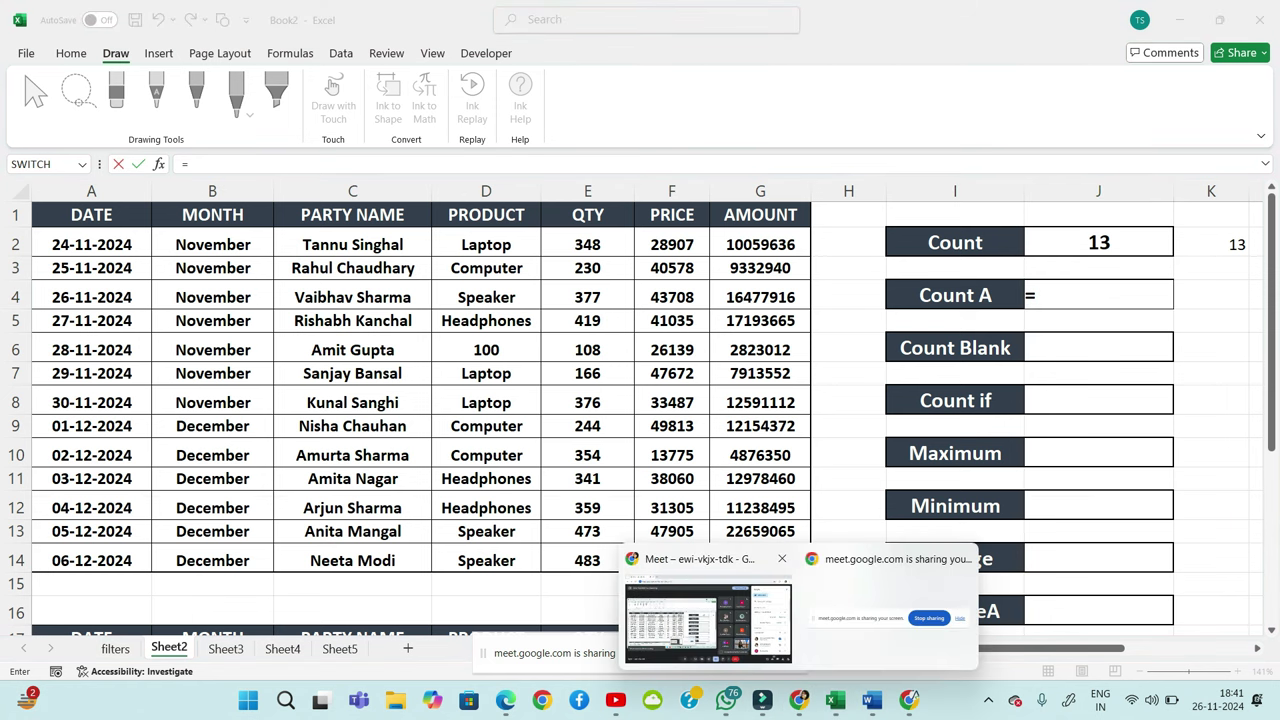
pyautogui.click(712, 585)
pyautogui.click(1205, 325)
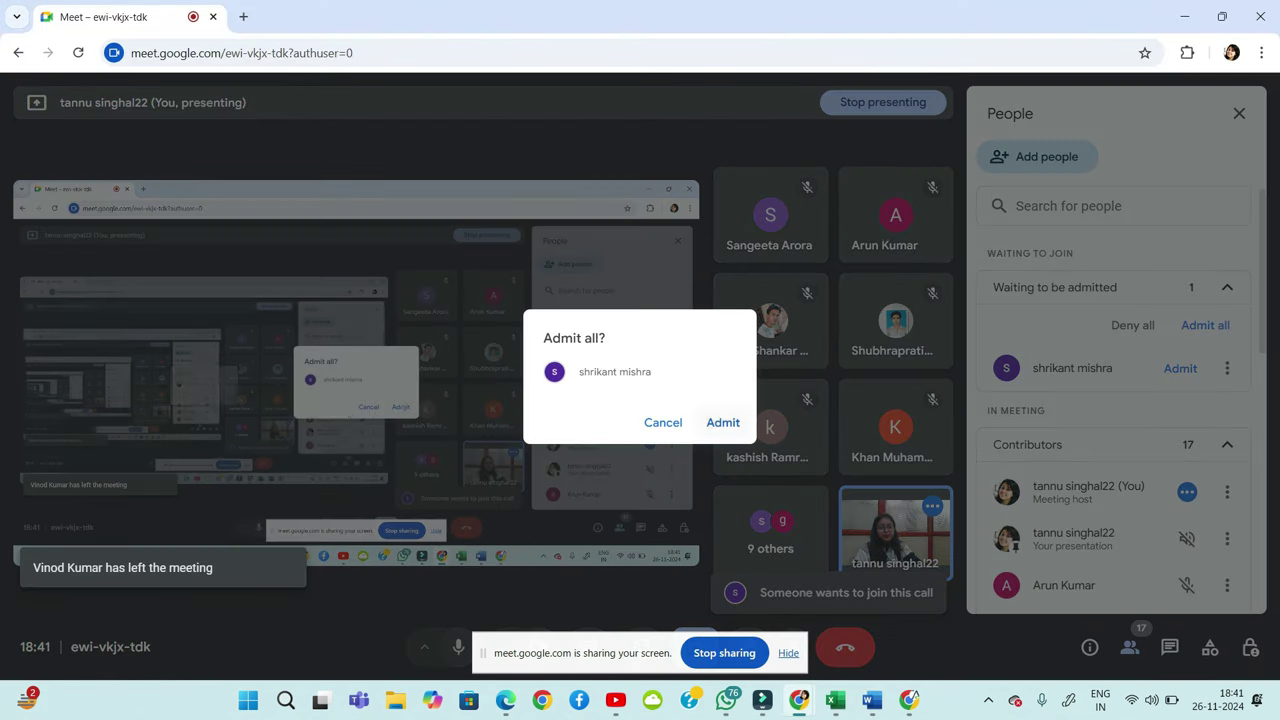
pyautogui.click(723, 422)
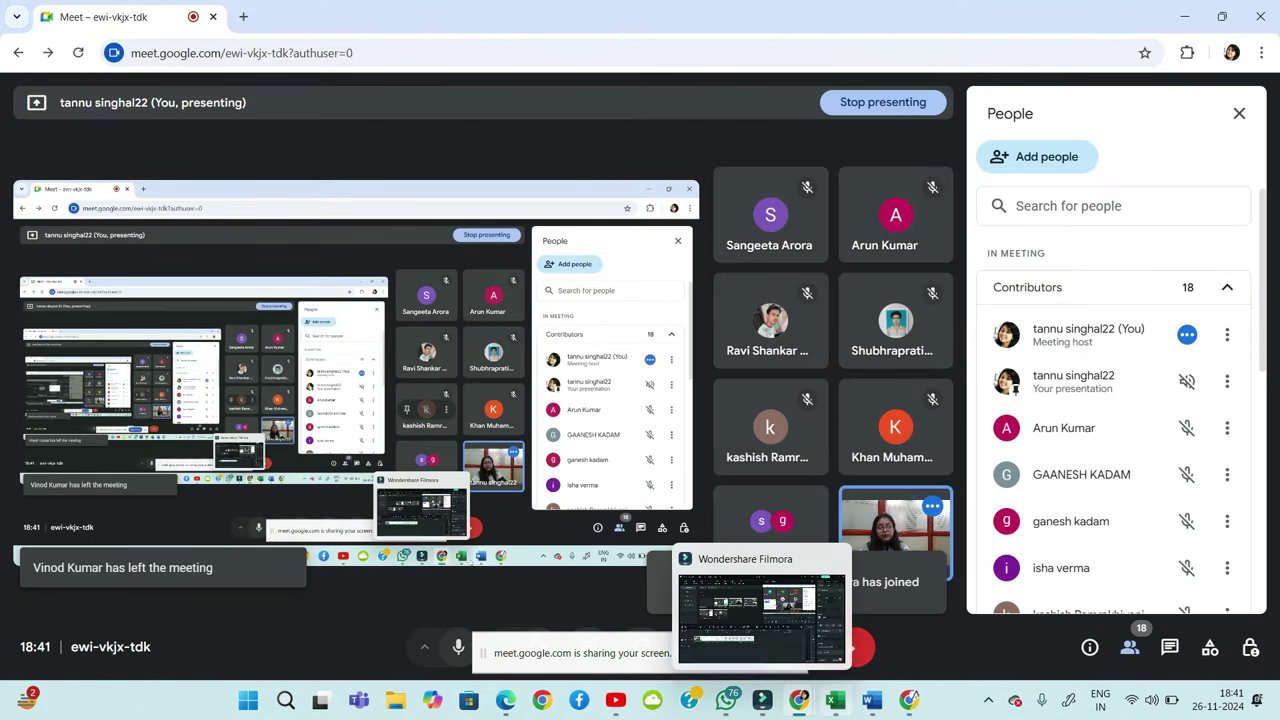
# Step: Enter =COUNTA(E2:E14) in J4 to count the QTY values
pyautogui.click(835, 700)
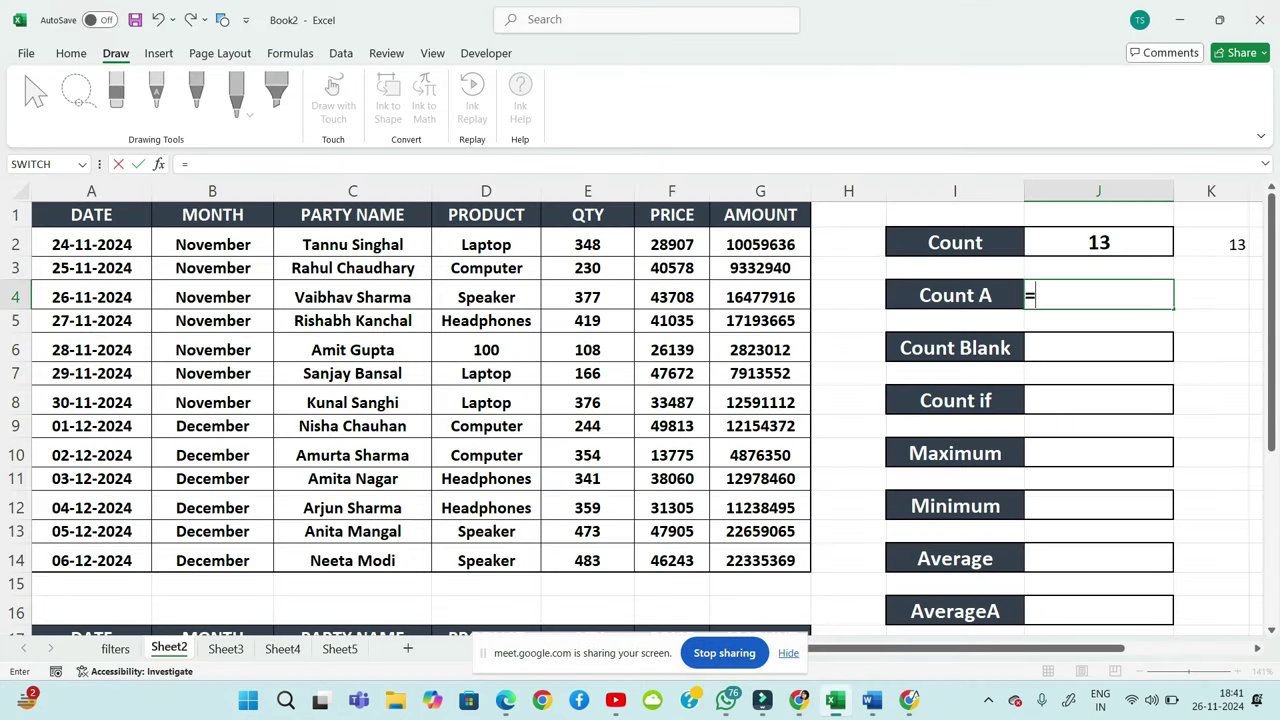
pyautogui.write('COUNT')
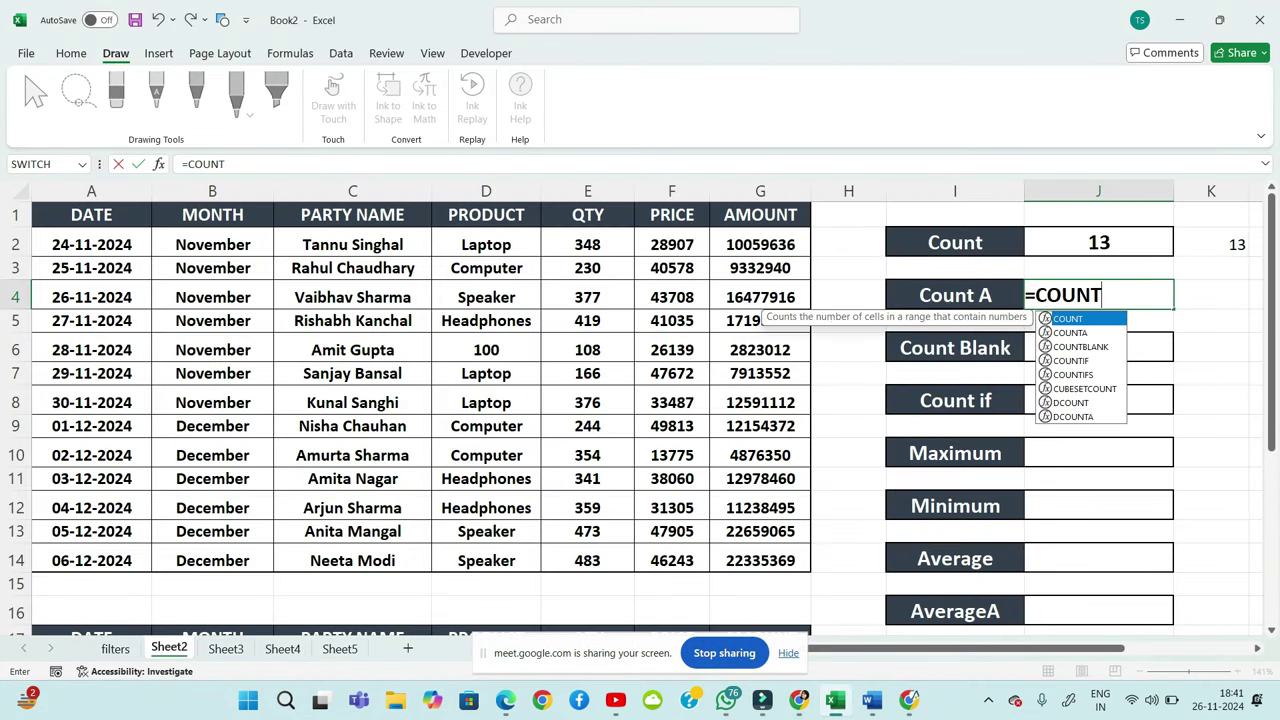
pyautogui.write('A')
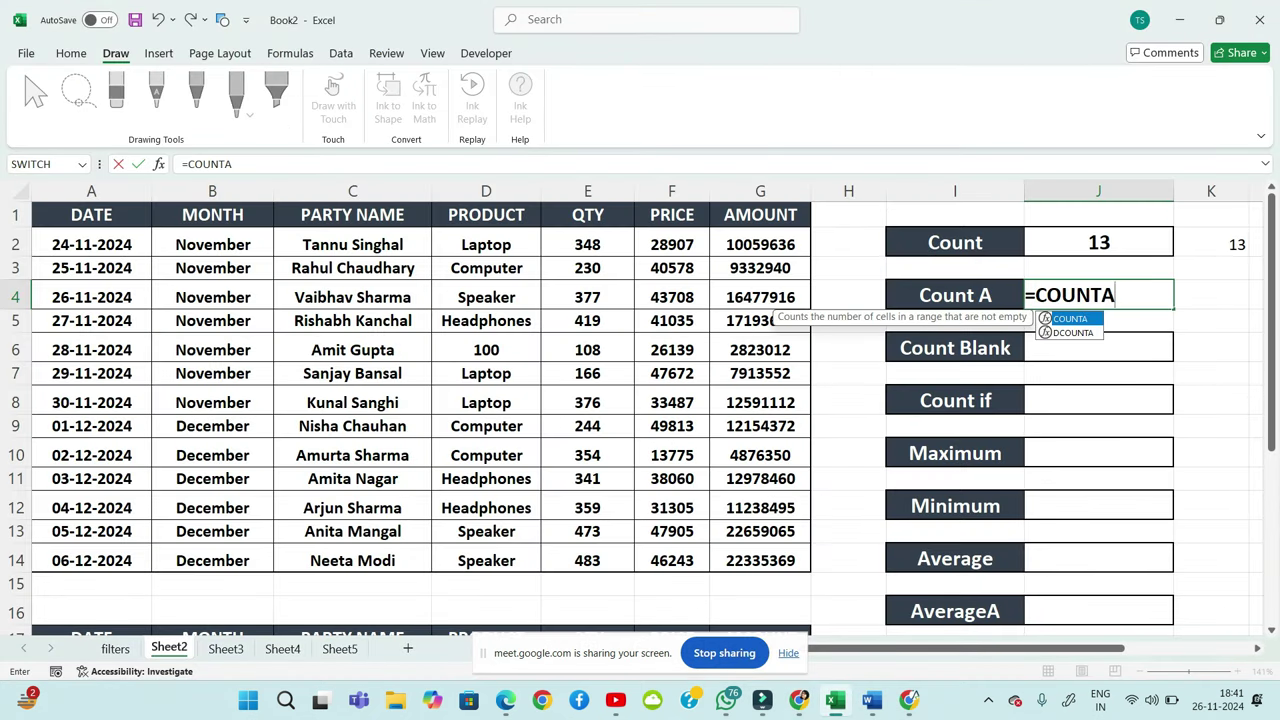
pyautogui.write('(')
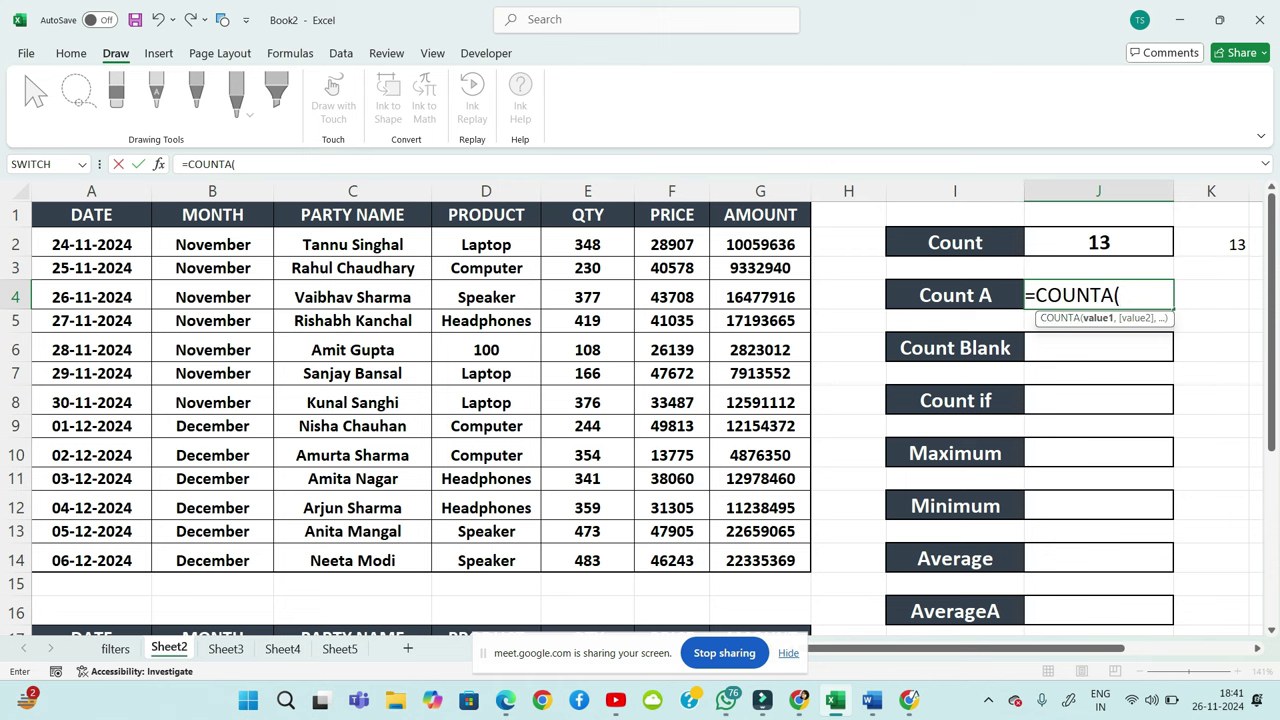
pyautogui.click(588, 244)
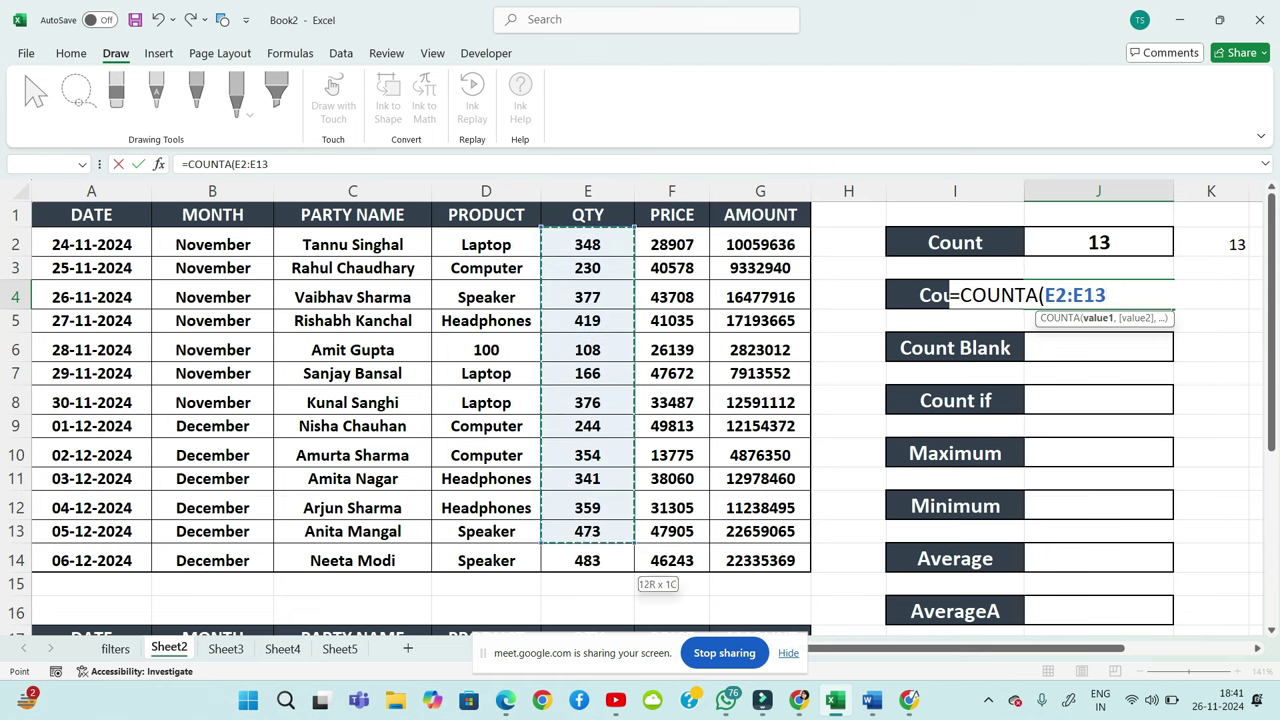
pyautogui.moveTo(588, 244); pyautogui.dragTo(600, 565)
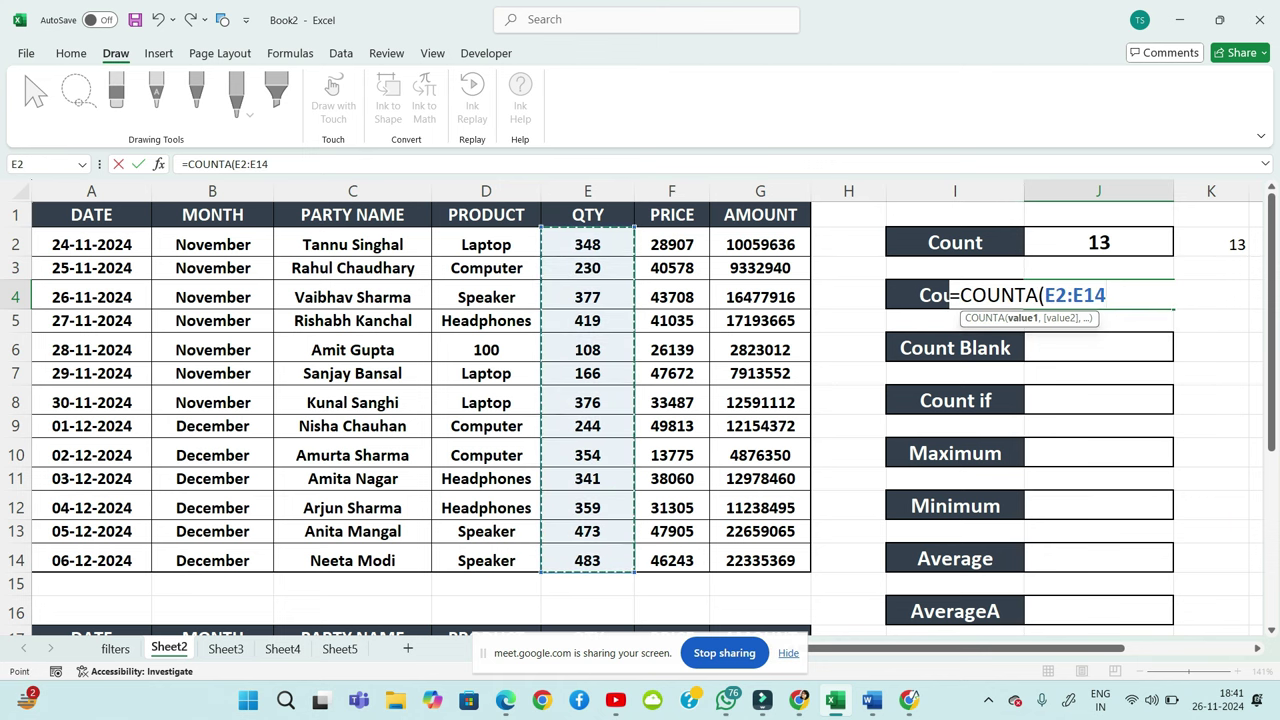
pyautogui.write(')')
pyautogui.press('Return')
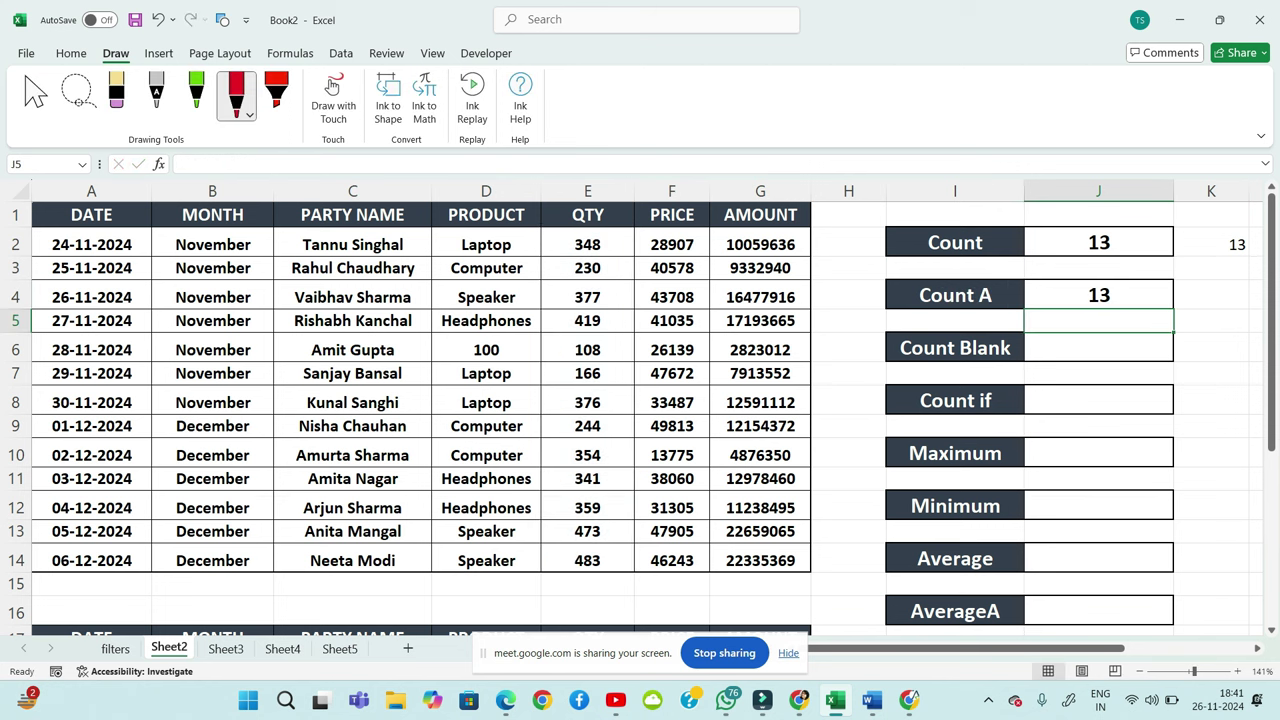
pyautogui.click(1098, 295)
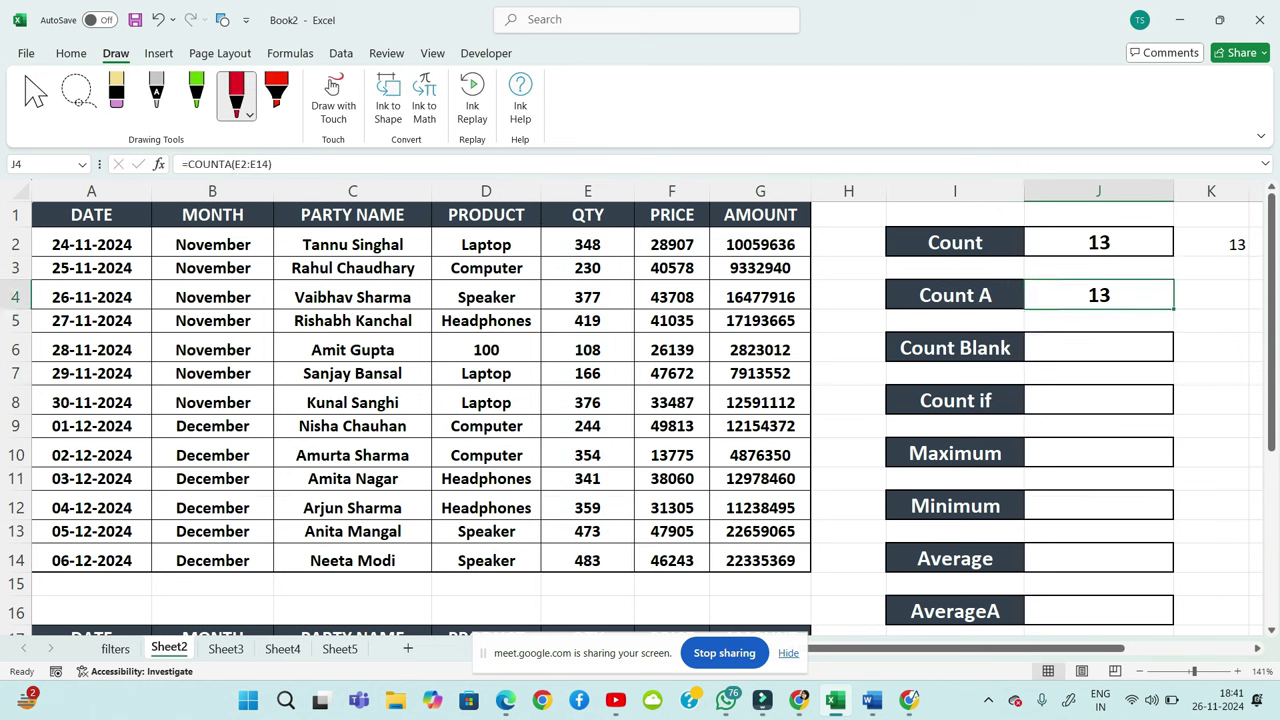
# Step: Change J4's formula to =COUNTA(D2:D14), counting the PRODUCT column as 13
pyautogui.click(271, 164)
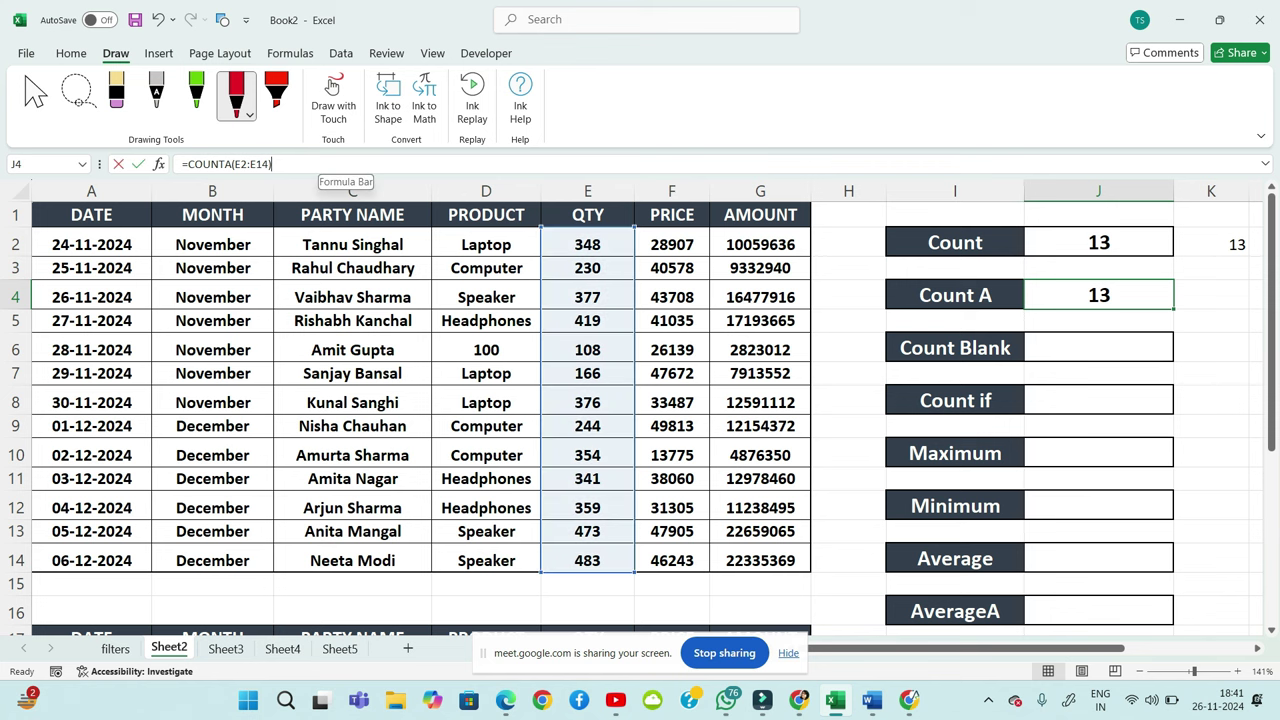
pyautogui.press('BackSpace')
pyautogui.press('BackSpace')
pyautogui.press('BackSpace')
pyautogui.press('BackSpace')
pyautogui.press('BackSpace')
pyautogui.press('BackSpace')
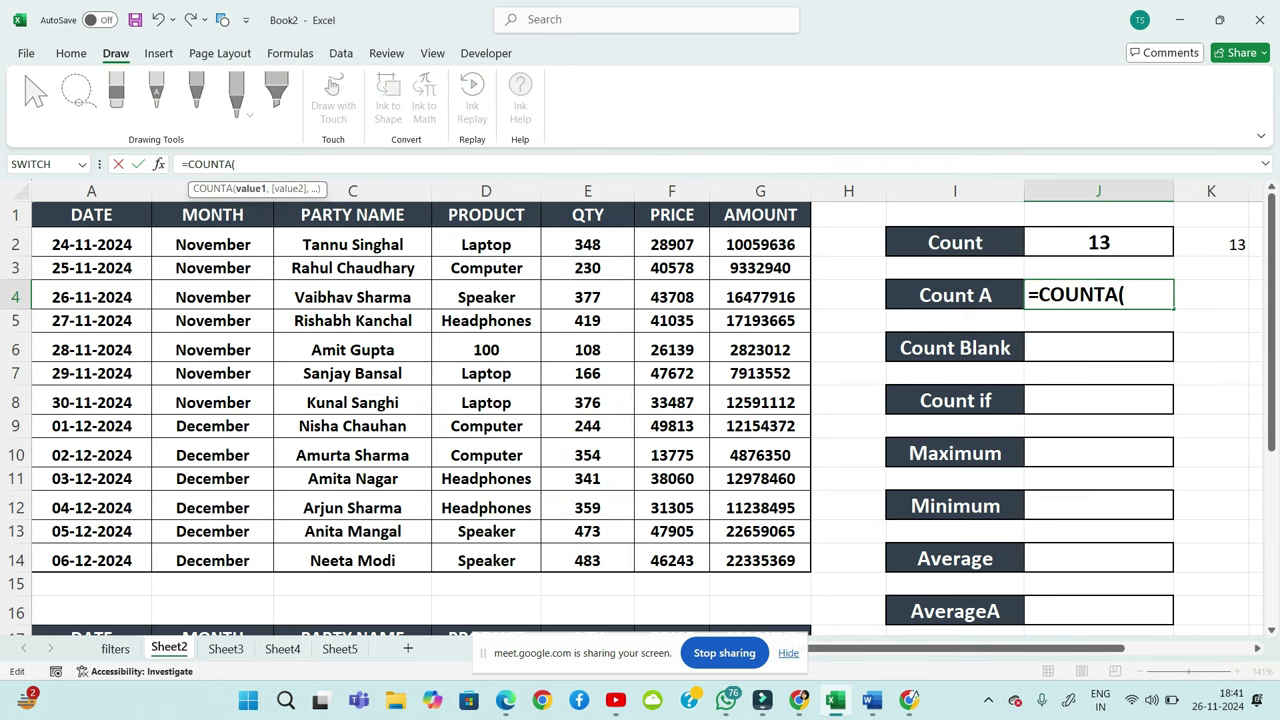
pyautogui.moveTo(486, 244)
pyautogui.mouseDown()
pyautogui.moveTo(520, 300)
pyautogui.moveTo(525, 562)
pyautogui.mouseUp()
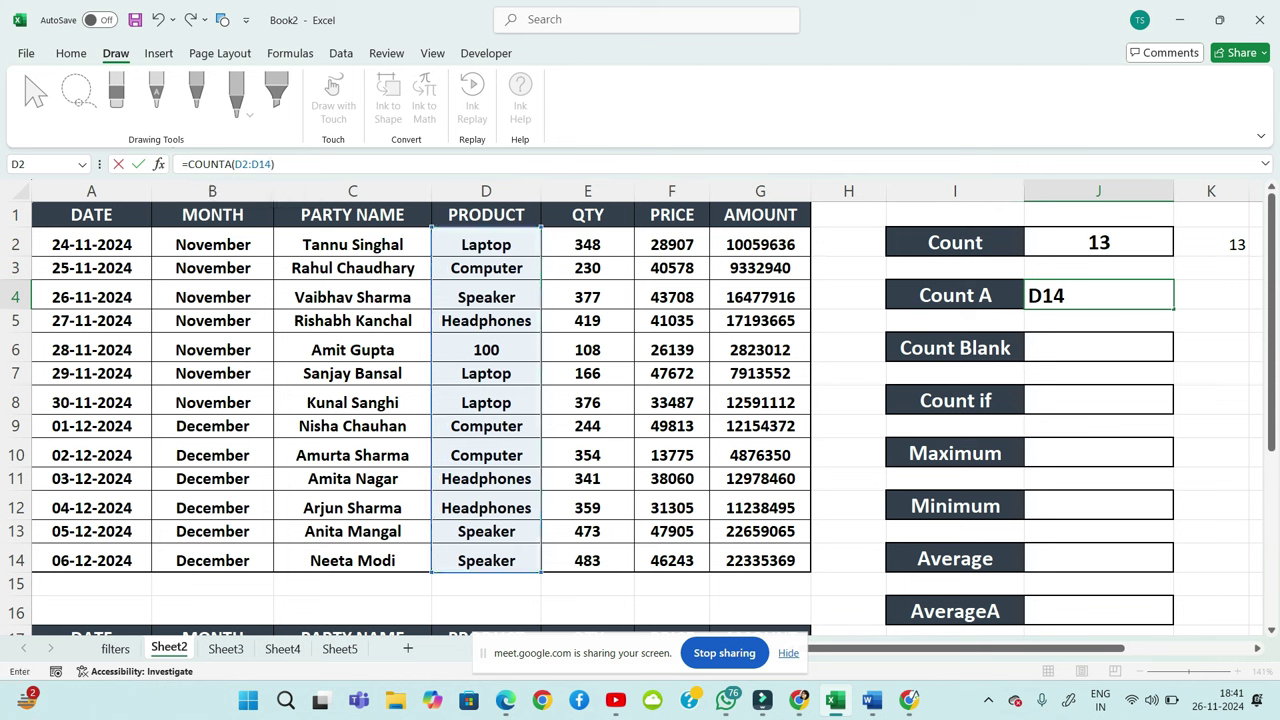
pyautogui.write(')')
pyautogui.press('Return')
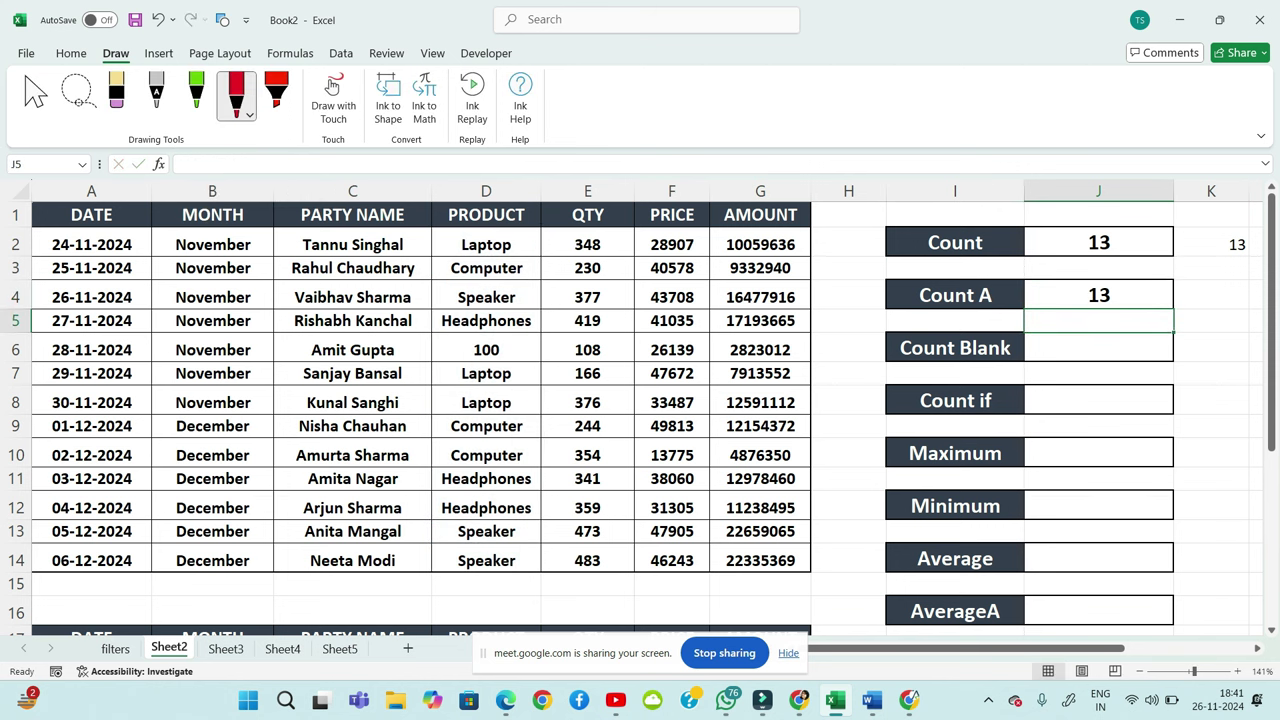
pyautogui.click(1098, 295)
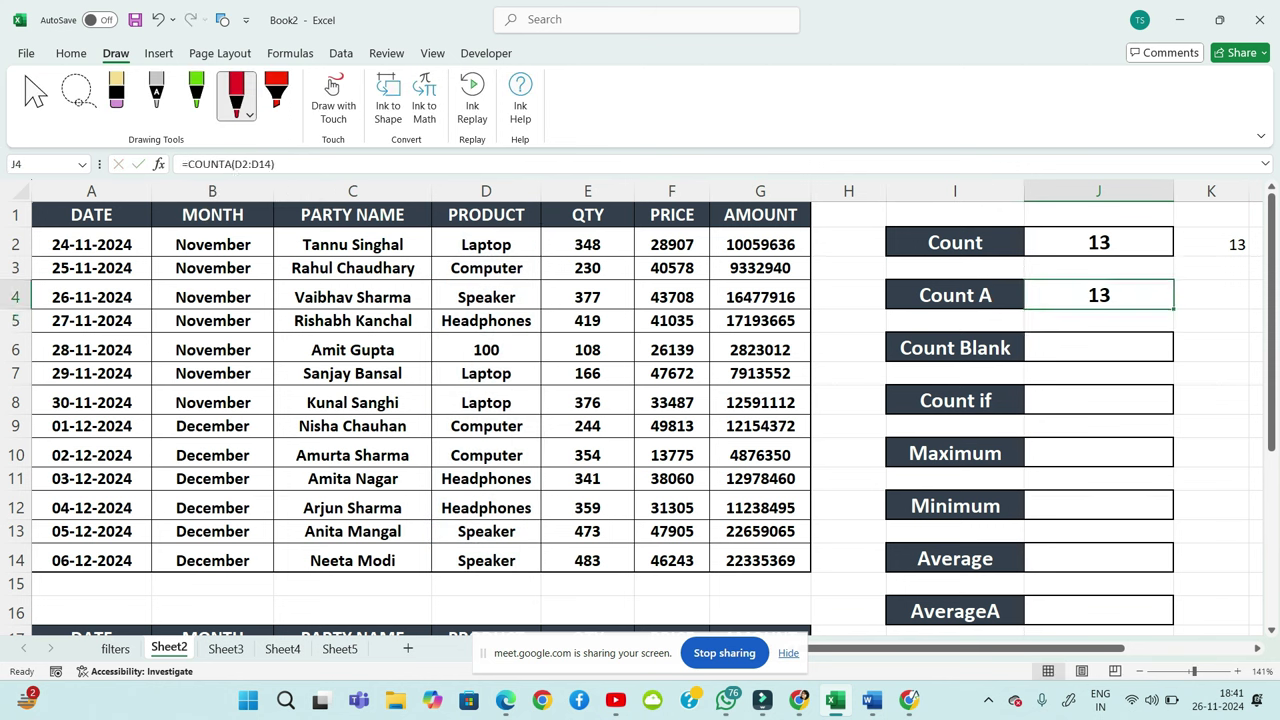
pyautogui.click(486, 297)
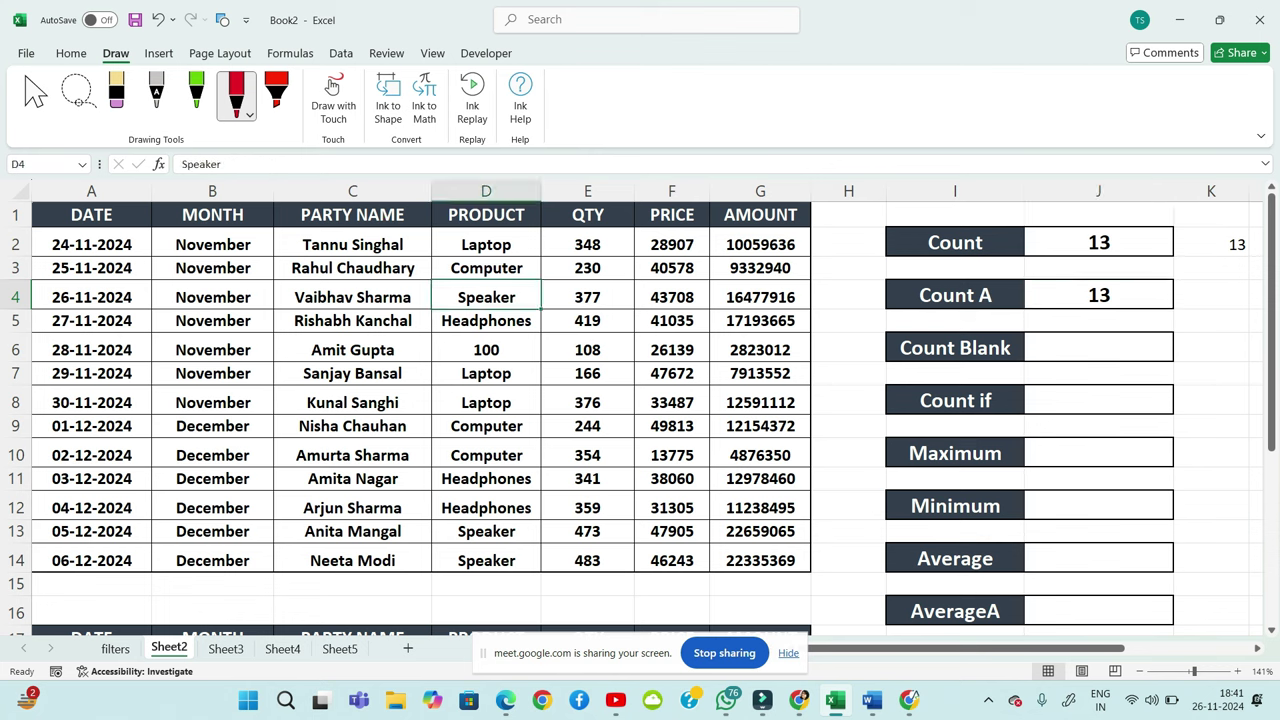
pyautogui.click(1098, 295)
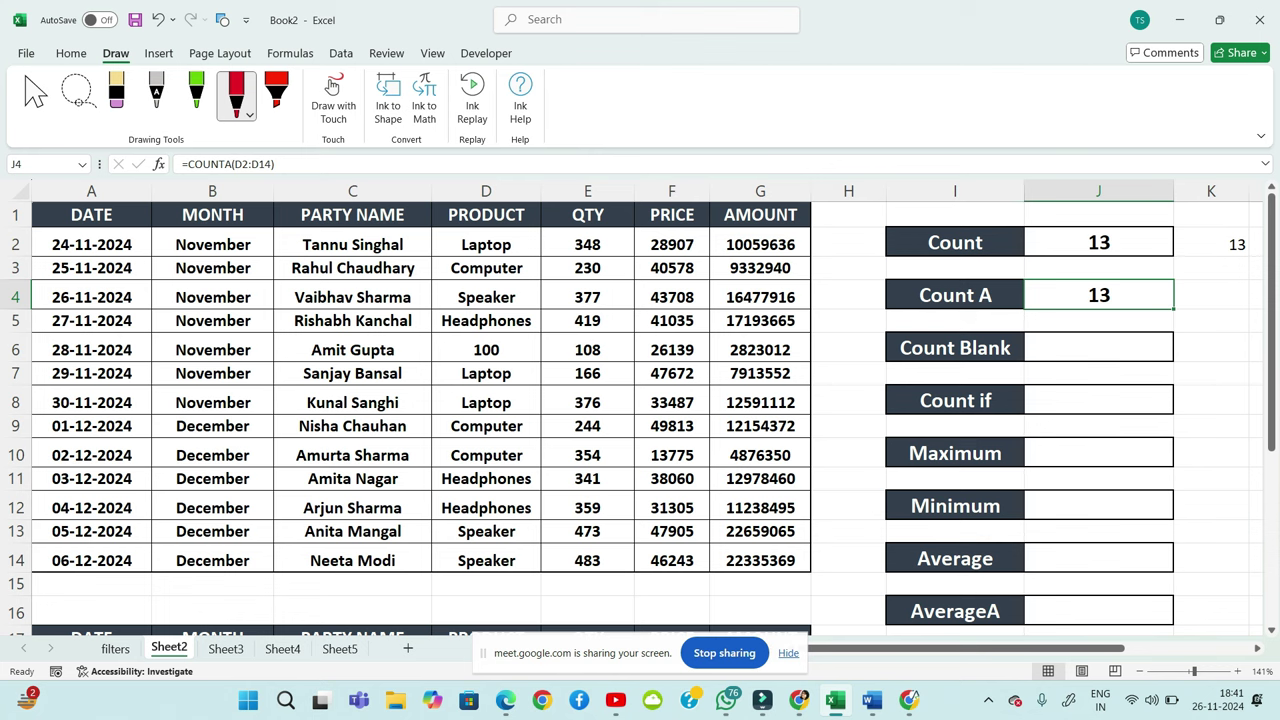
# Step: Enter =COUNTA(A2:A14) in K4 to count the DATE column, returning 13
pyautogui.click(1211, 295)
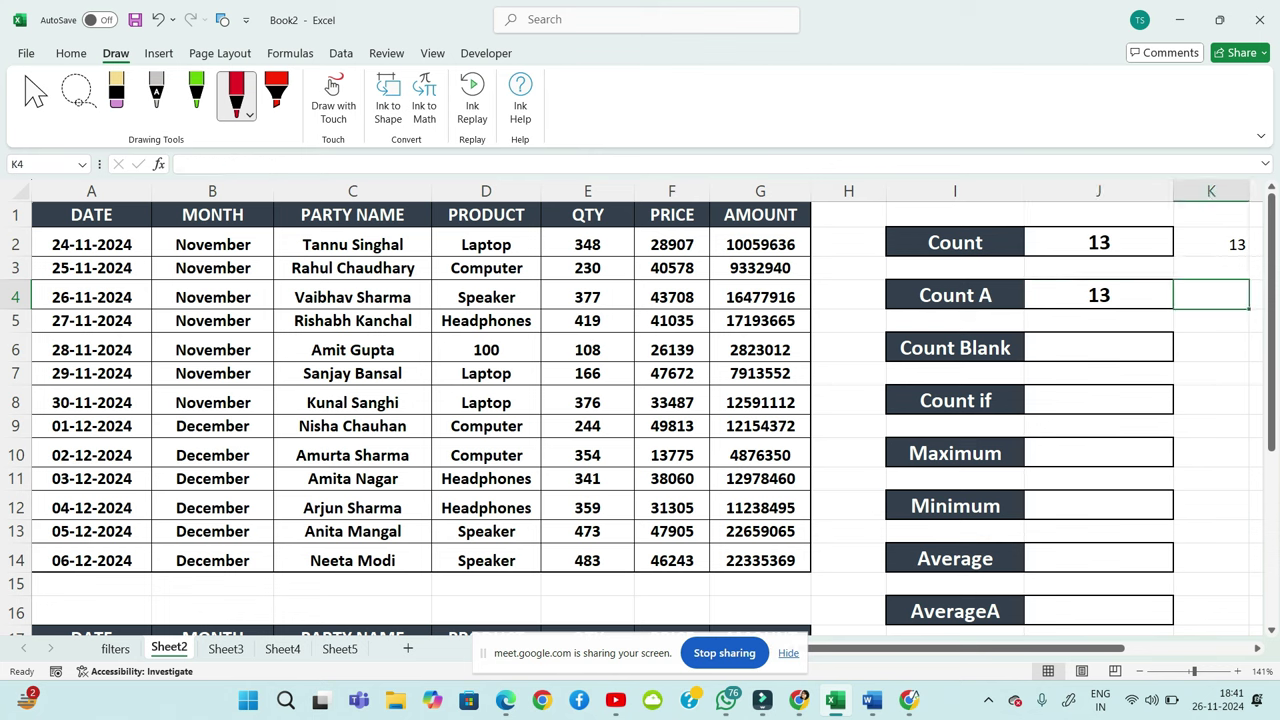
pyautogui.write('=CON')
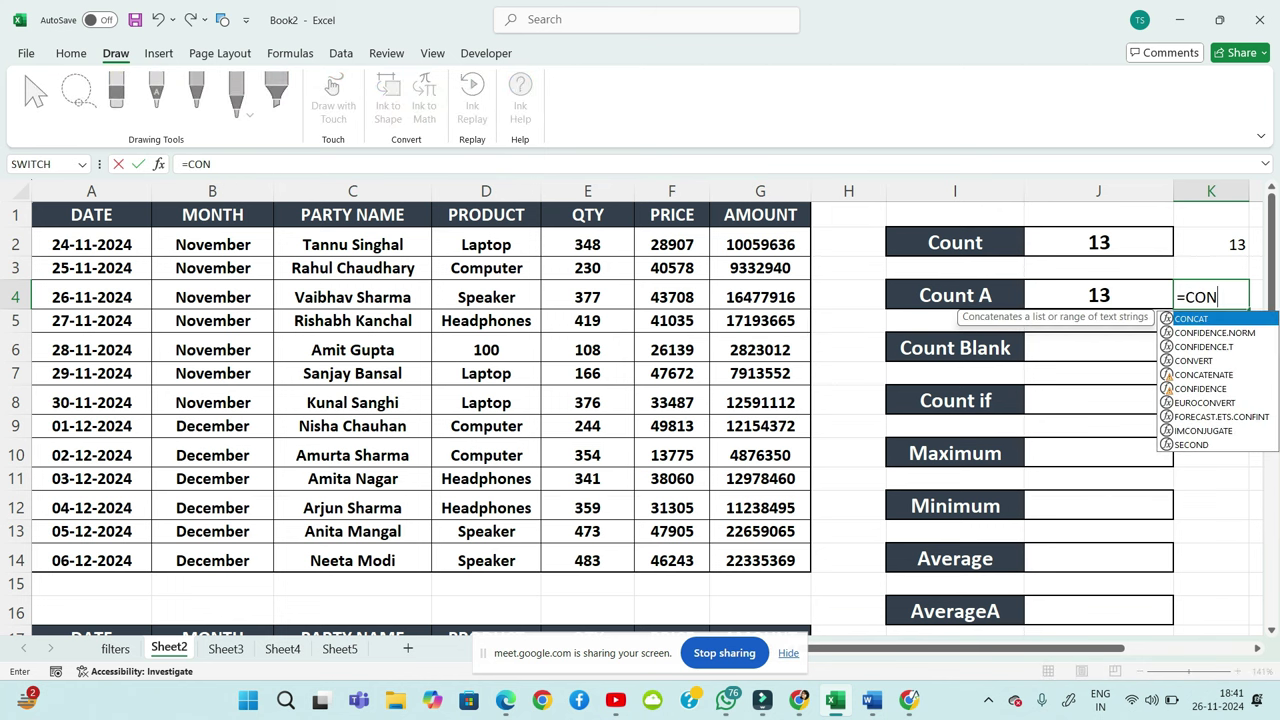
pyautogui.press('BackSpace')
pyautogui.write('UNT')
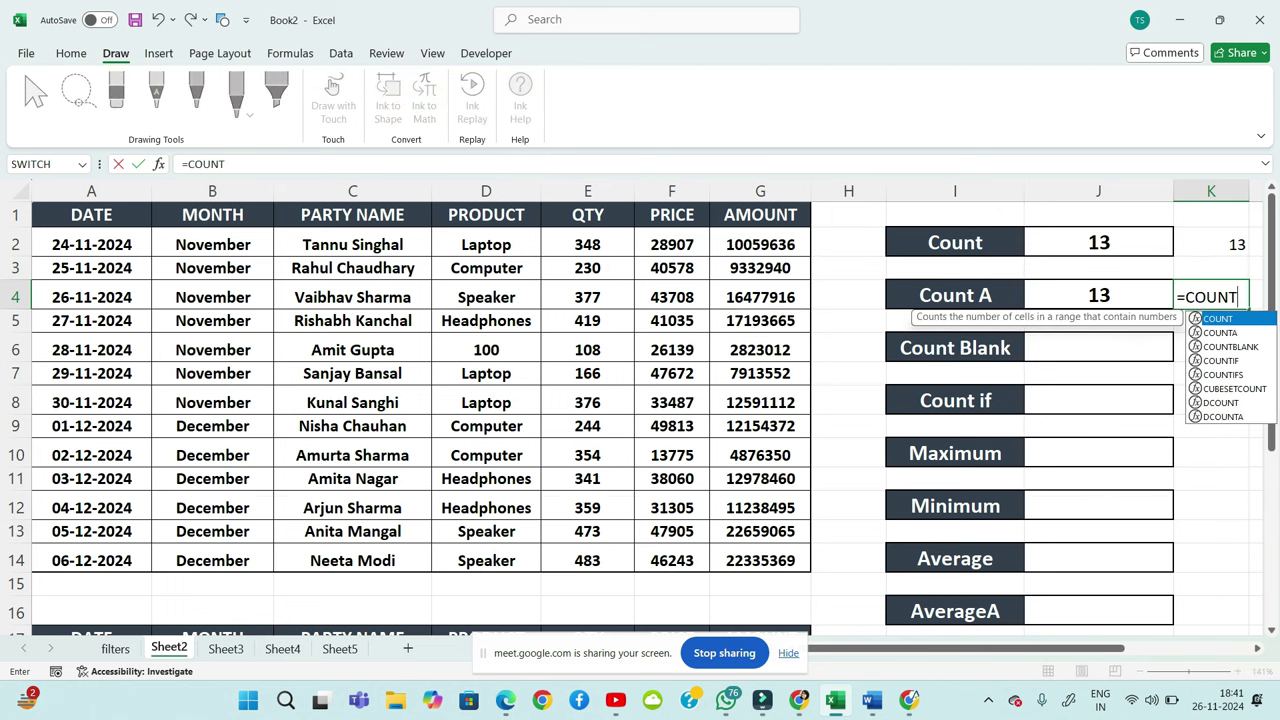
pyautogui.press('Down')
pyautogui.press('Tab')
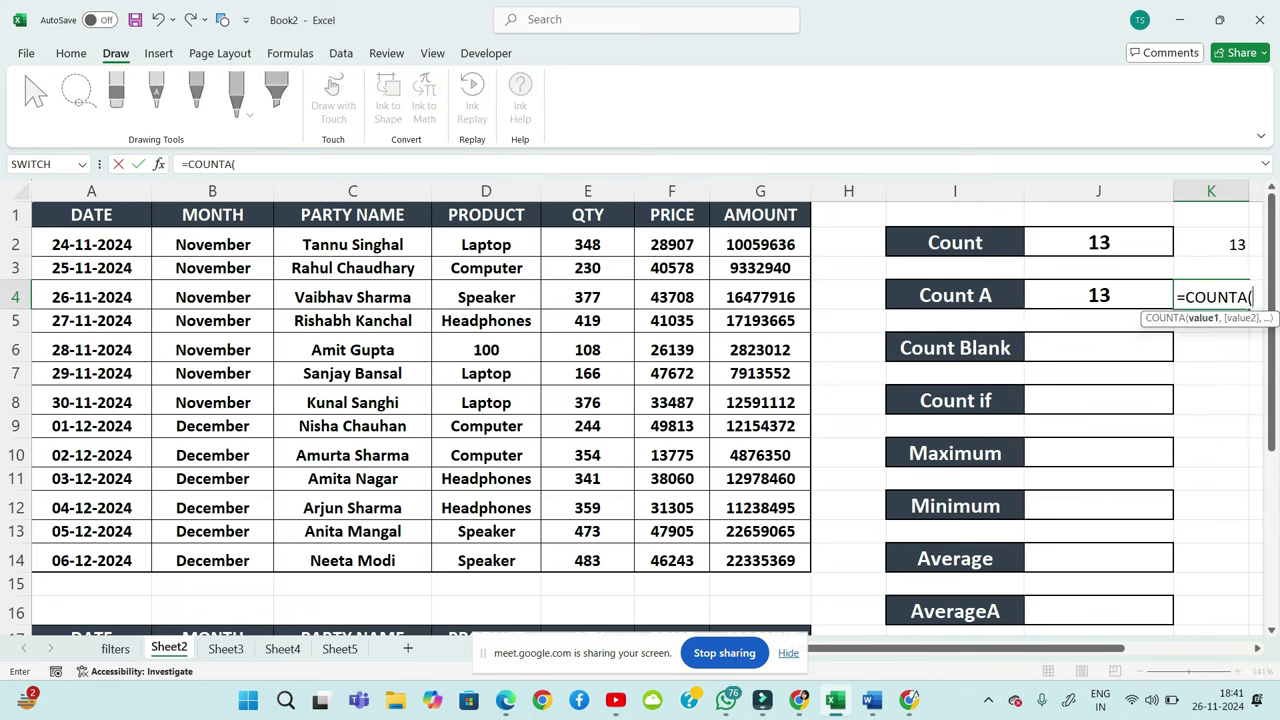
pyautogui.moveTo(872, 700)
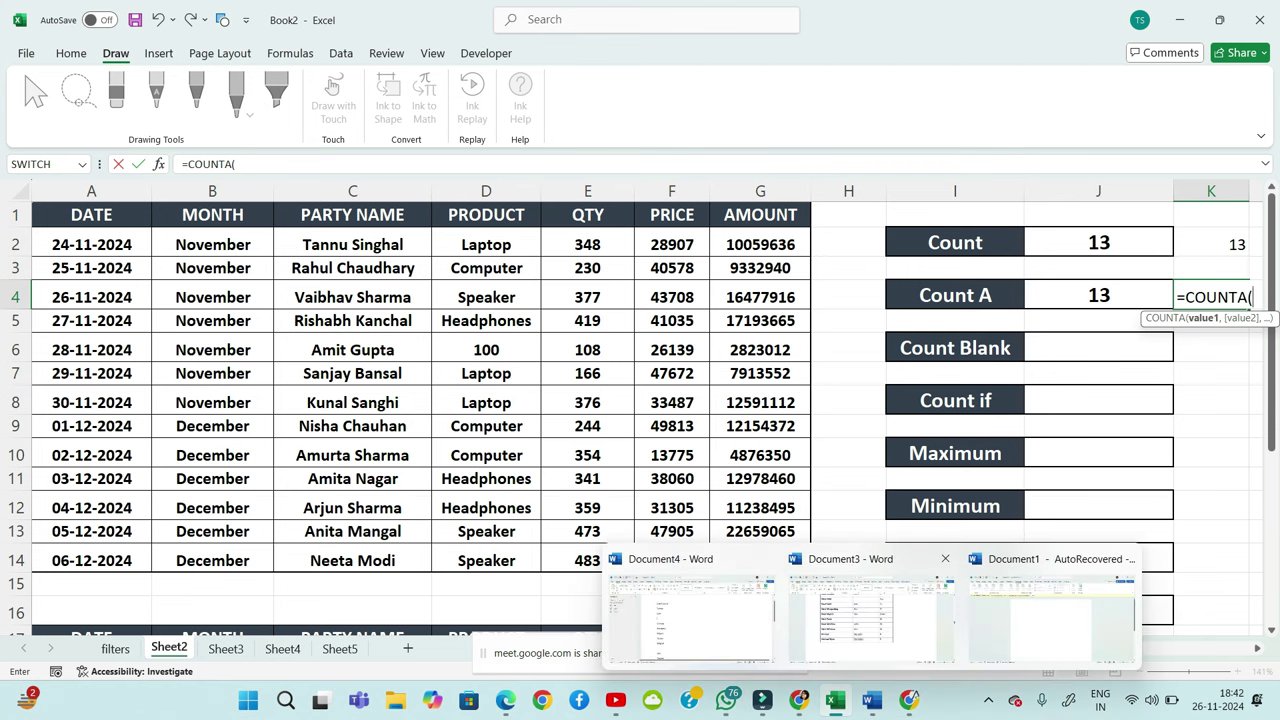
pyautogui.hscroll(2, 646, 416)
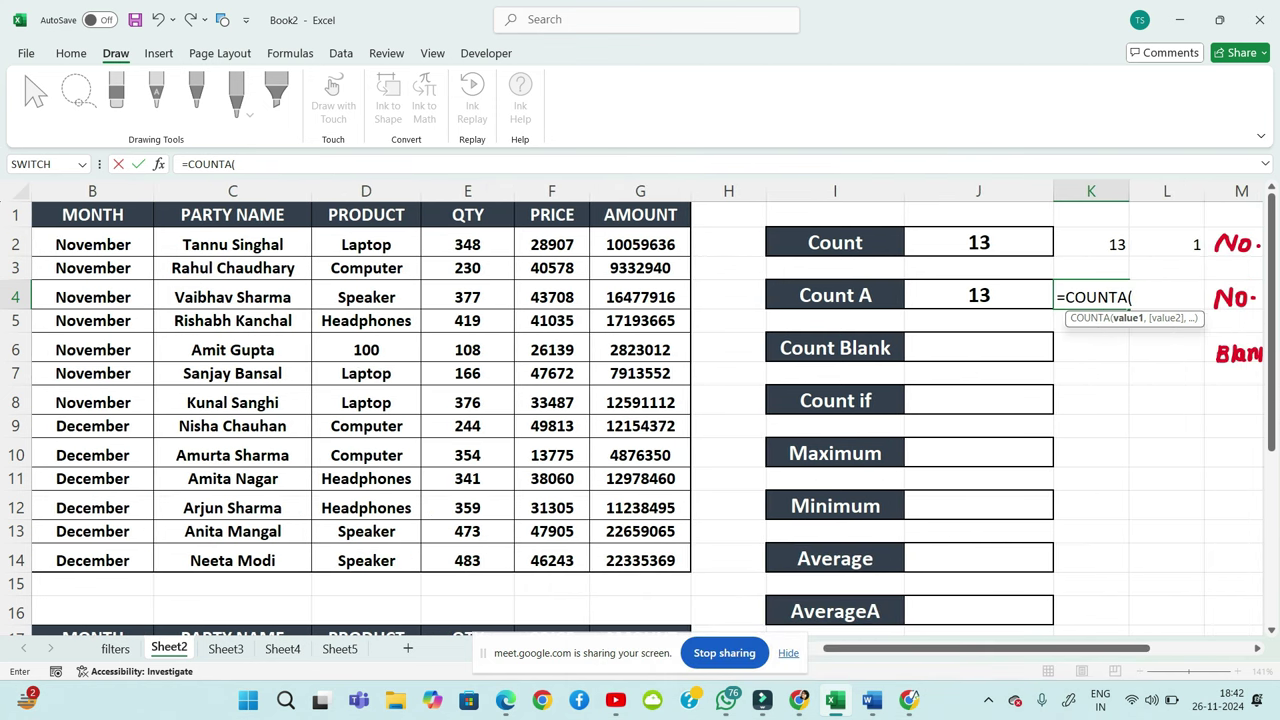
pyautogui.hscroll(-2, 640, 400)
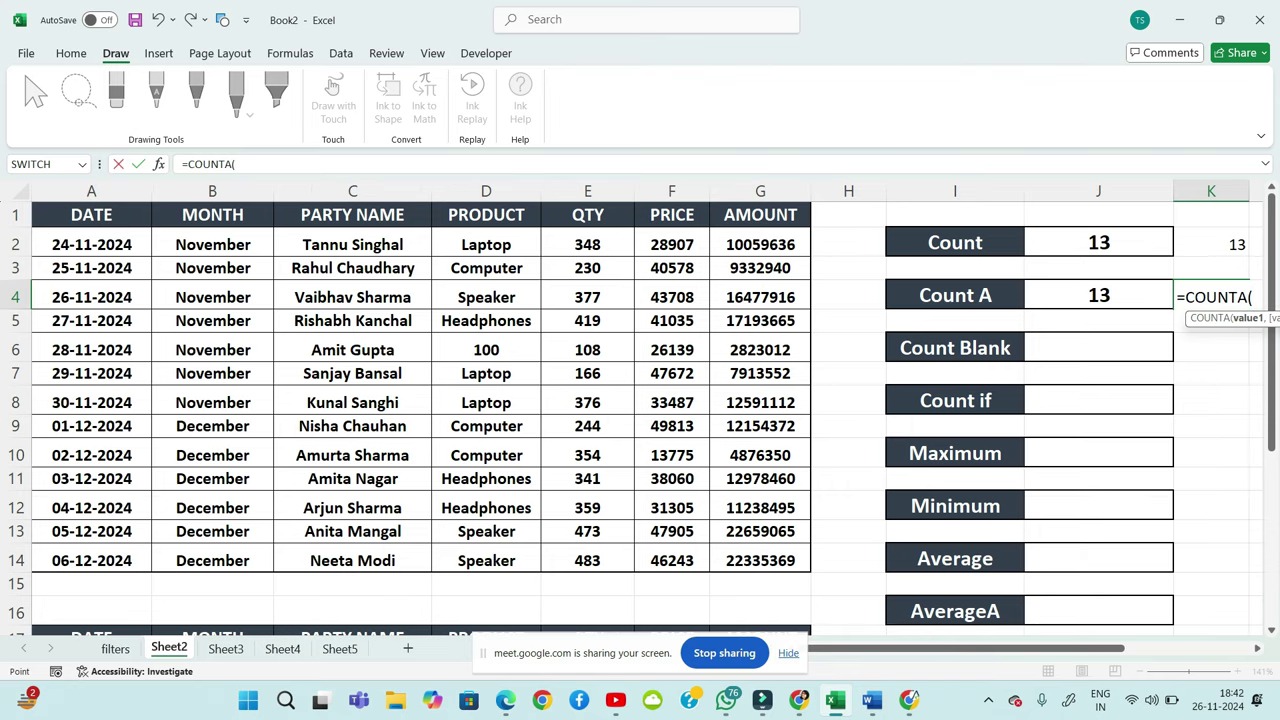
pyautogui.moveTo(91, 244); pyautogui.dragTo(91, 560)
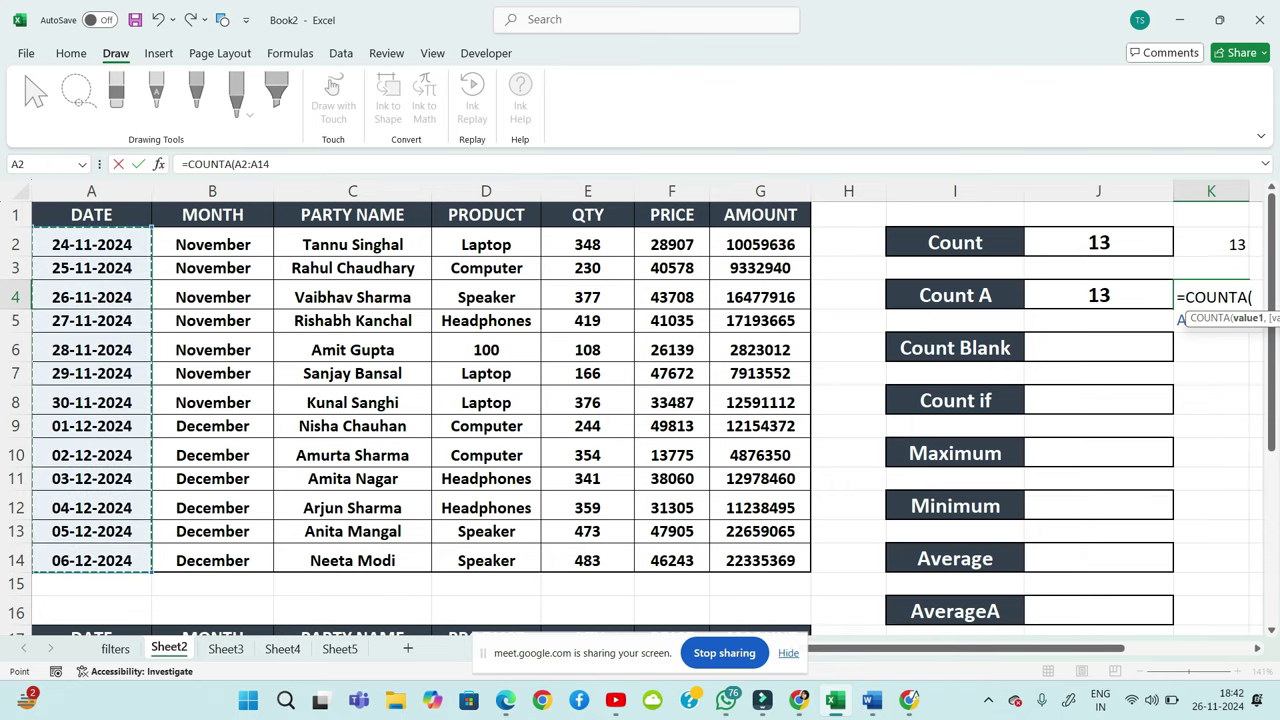
pyautogui.press('Return')
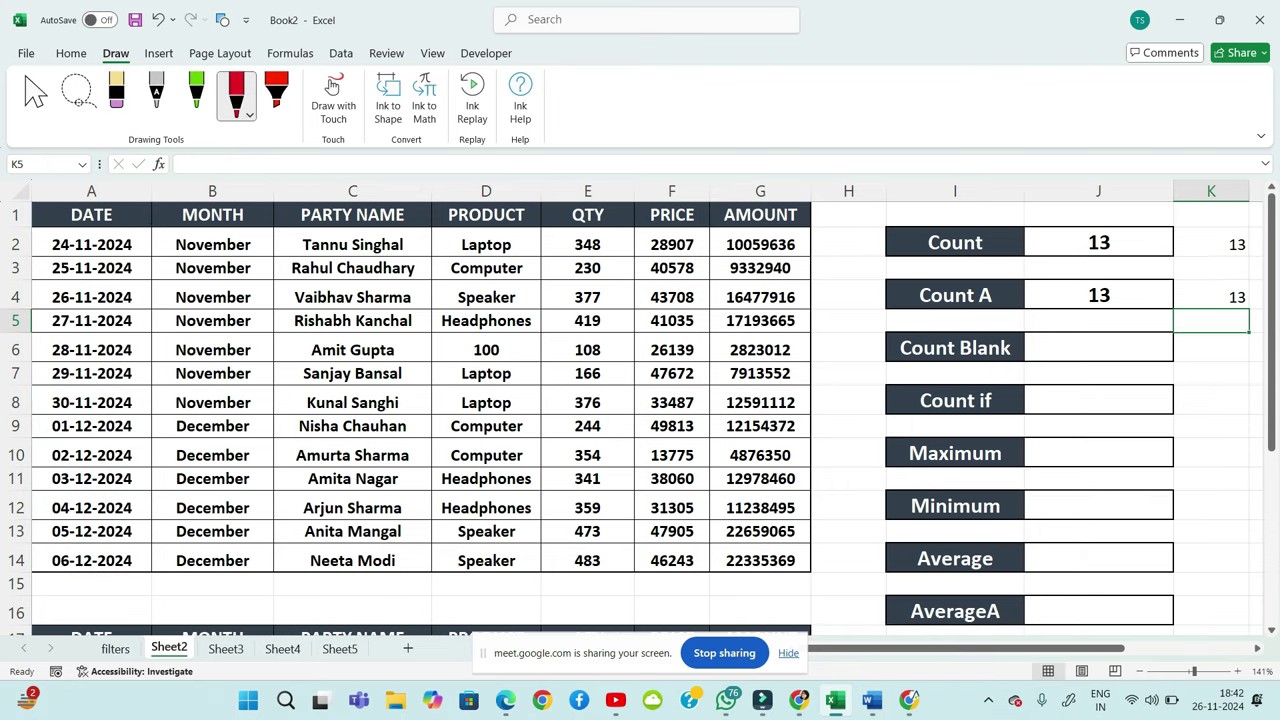
pyautogui.click(1210, 297)
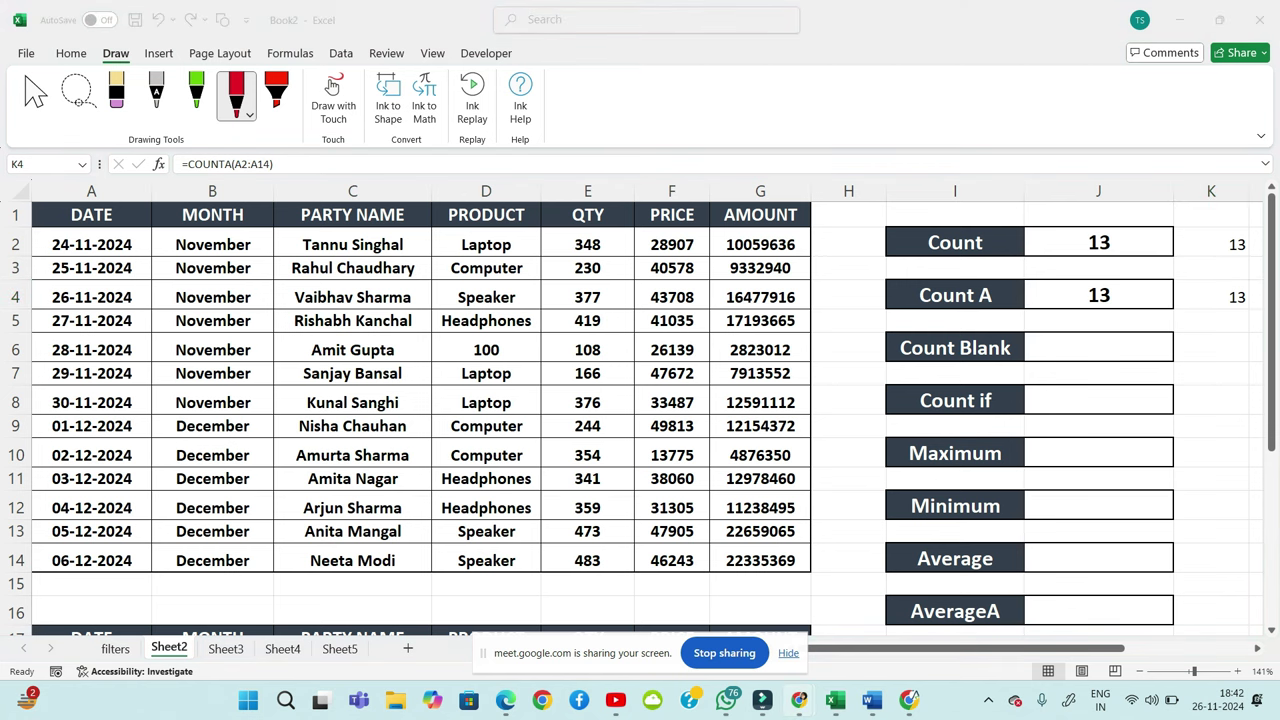
# Step: Admit the waiting participant to the Google Meet call and return to Excel
pyautogui.moveTo(799, 700)
pyautogui.click(700, 610)
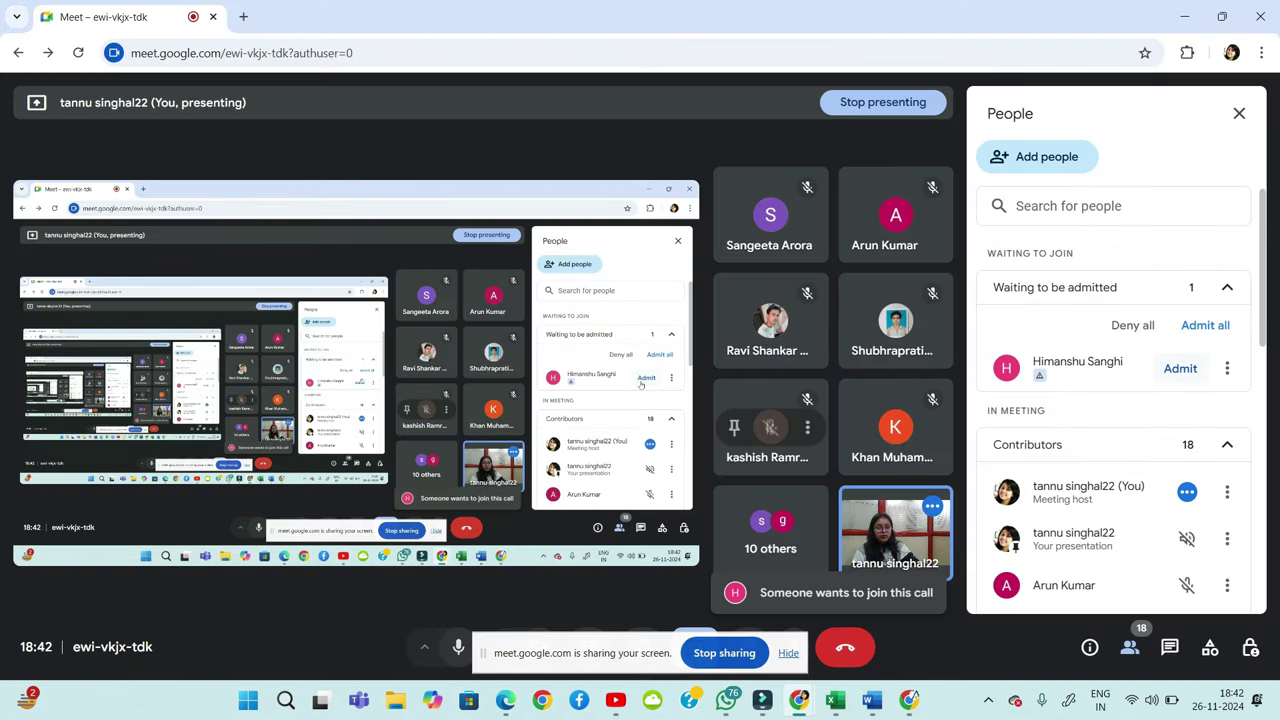
pyautogui.click(1205, 325)
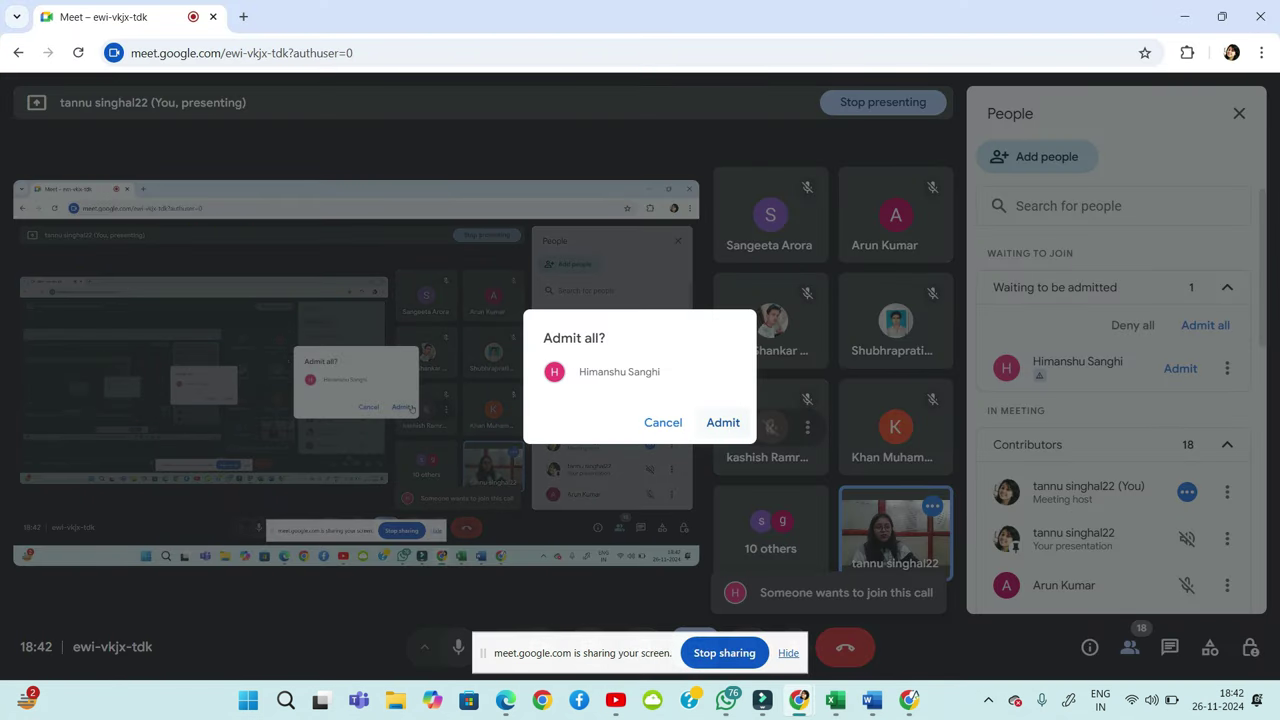
pyautogui.click(723, 422)
pyautogui.moveTo(835, 700)
pyautogui.click(789, 571)
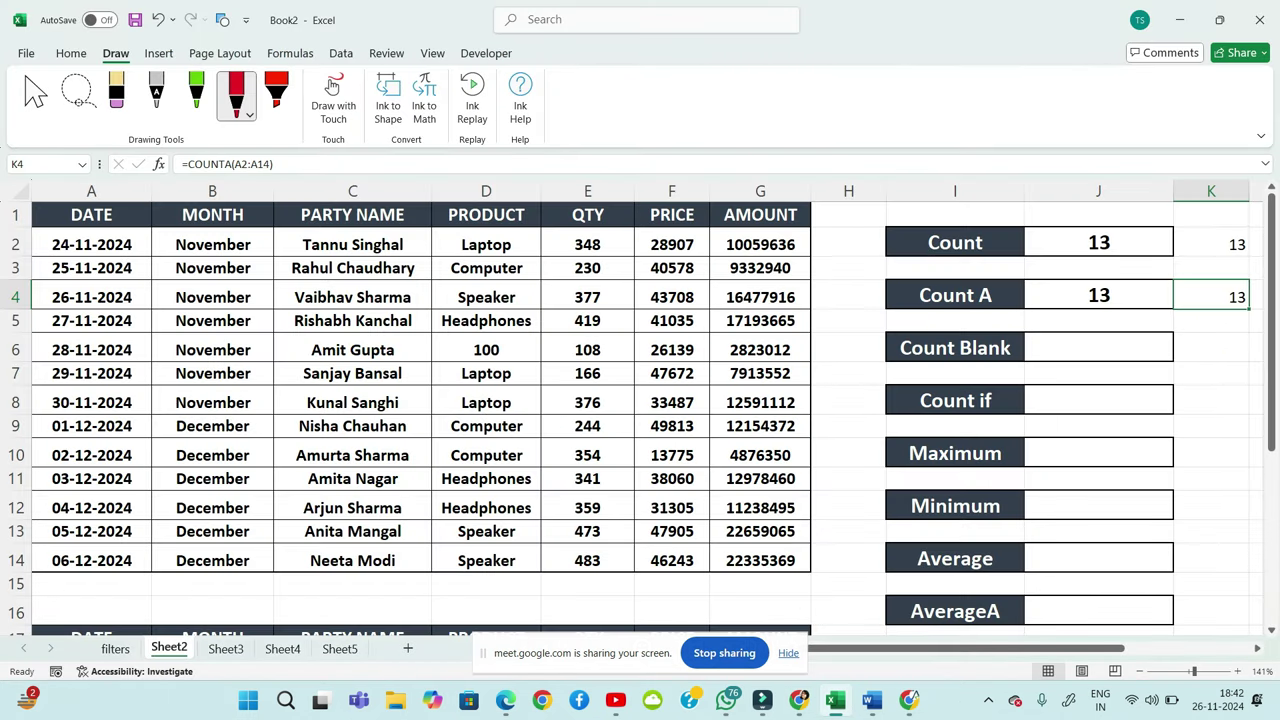
# Step: Clear the product entries in D4:D6
pyautogui.hscroll(2, 640, 400)
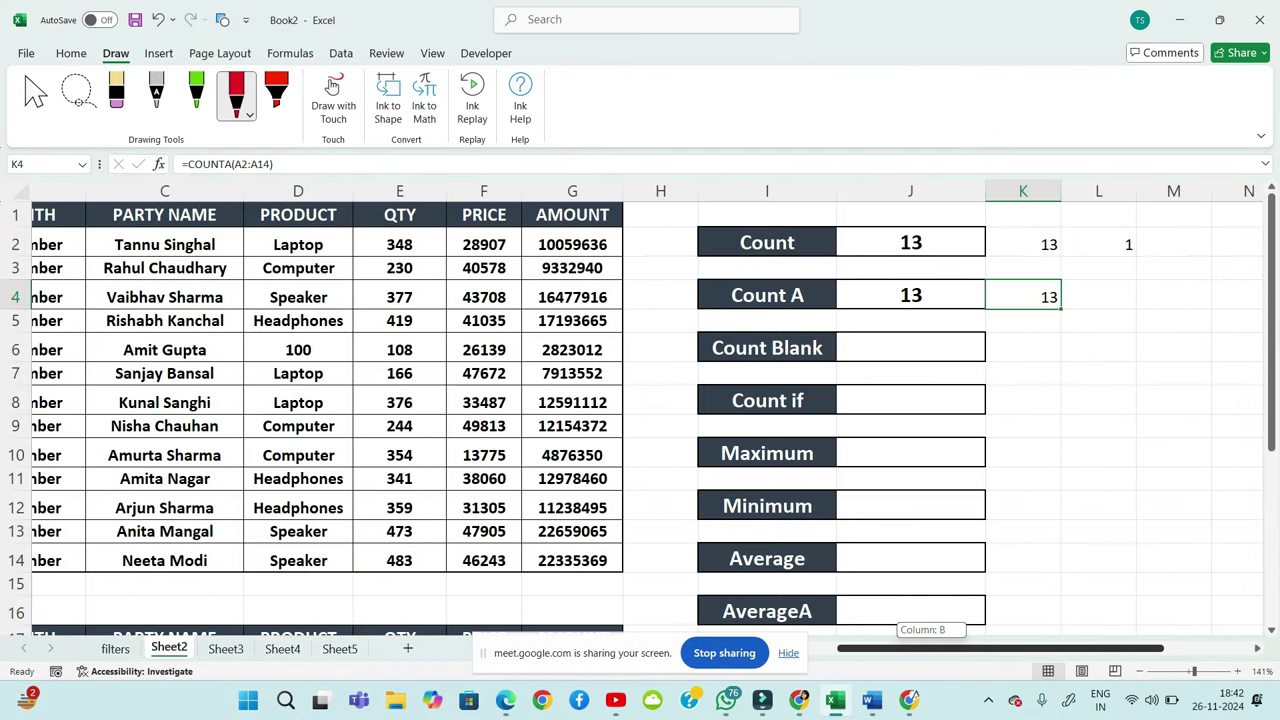
pyautogui.hscroll(2, 640, 400)
pyautogui.click(1044, 296)
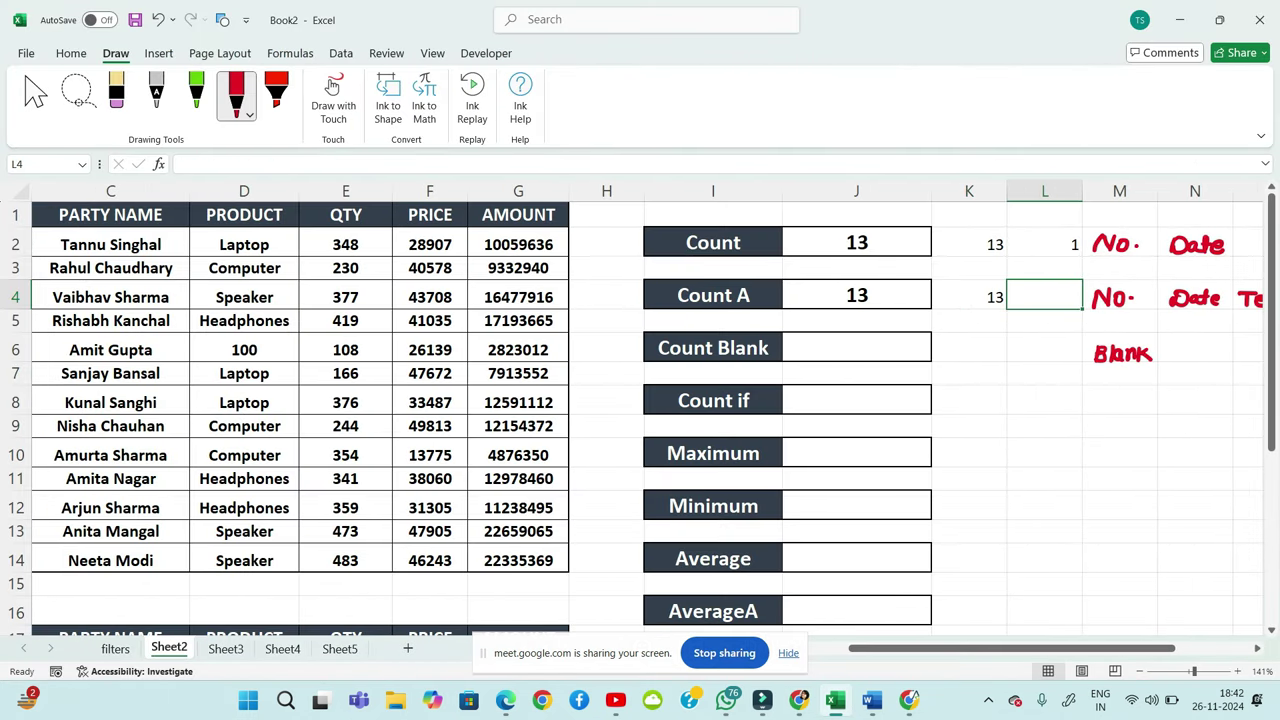
pyautogui.moveTo(244, 297); pyautogui.dragTo(244, 350)
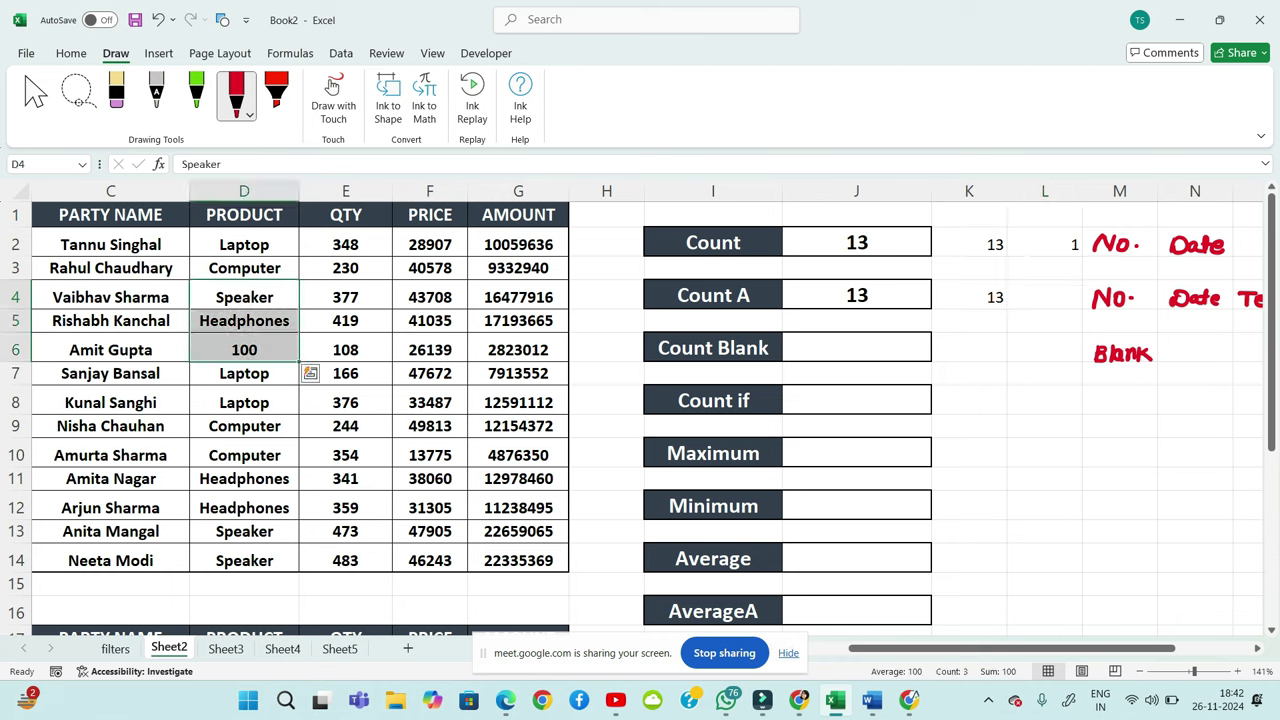
pyautogui.press('Delete')
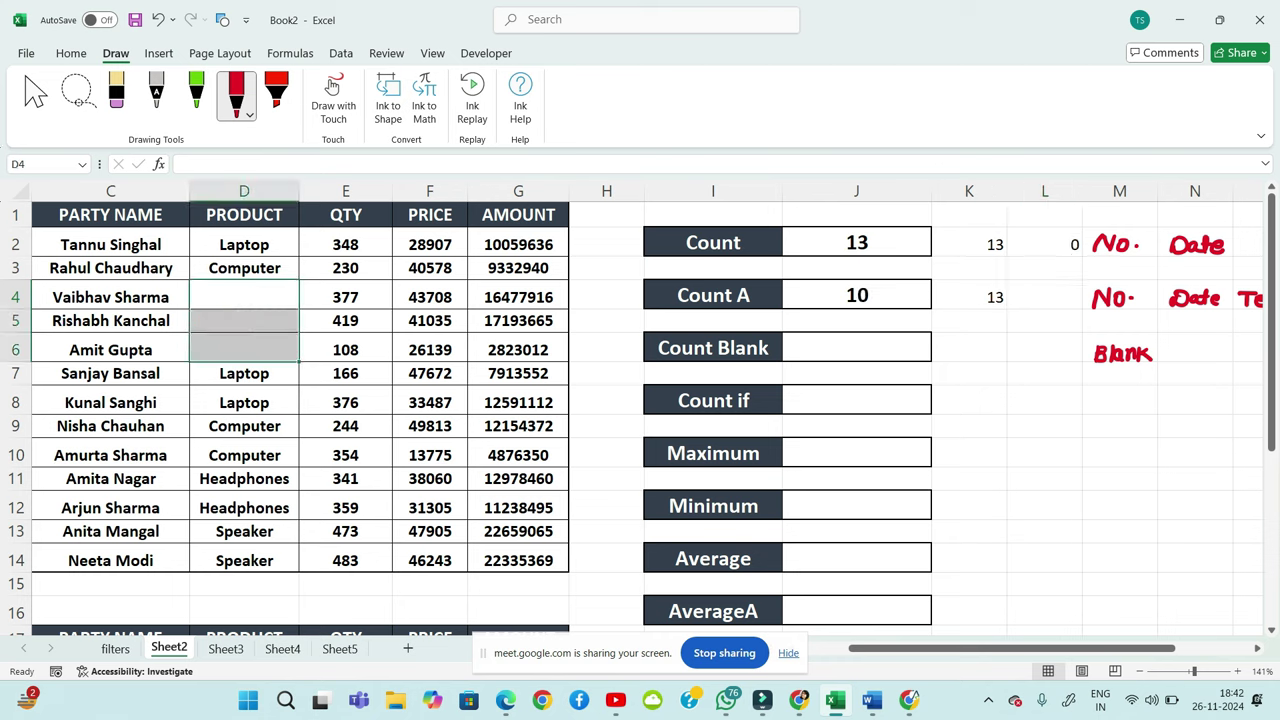
# Step: Enter =COUNTA(D2:D14) in L4 and check the PRODUCT column count
pyautogui.click(1044, 296)
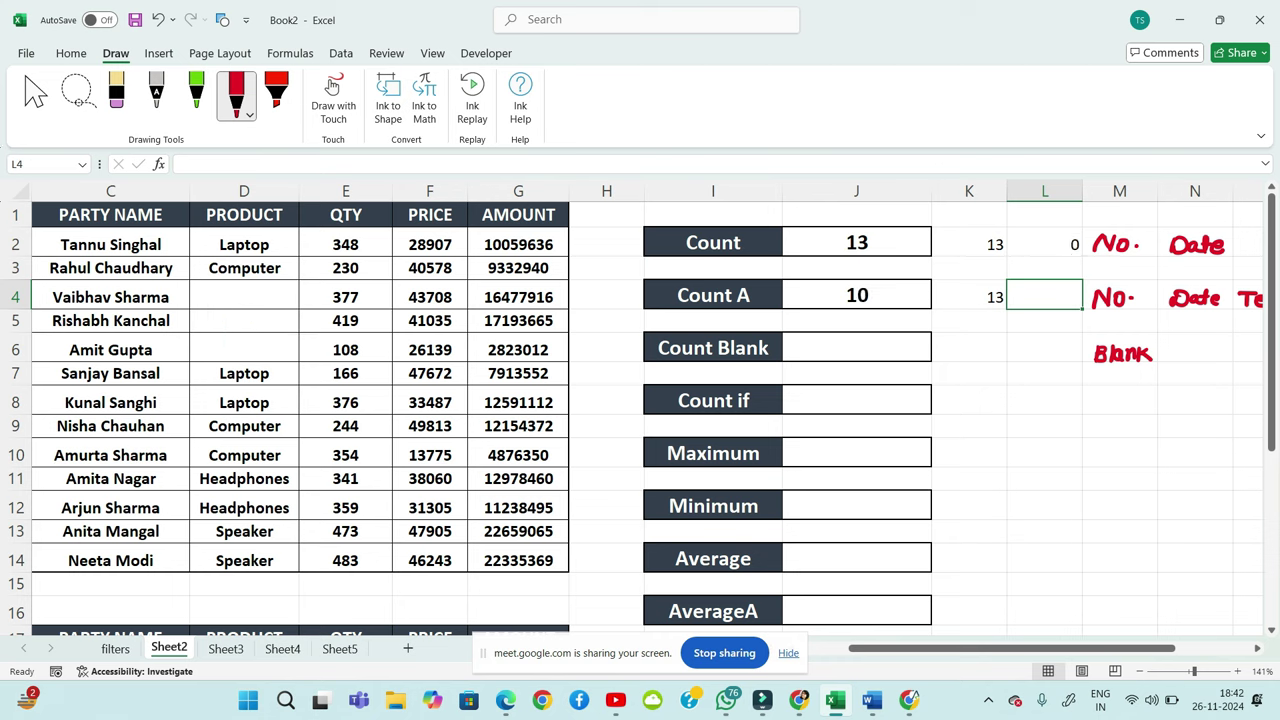
pyautogui.write('=COUNT')
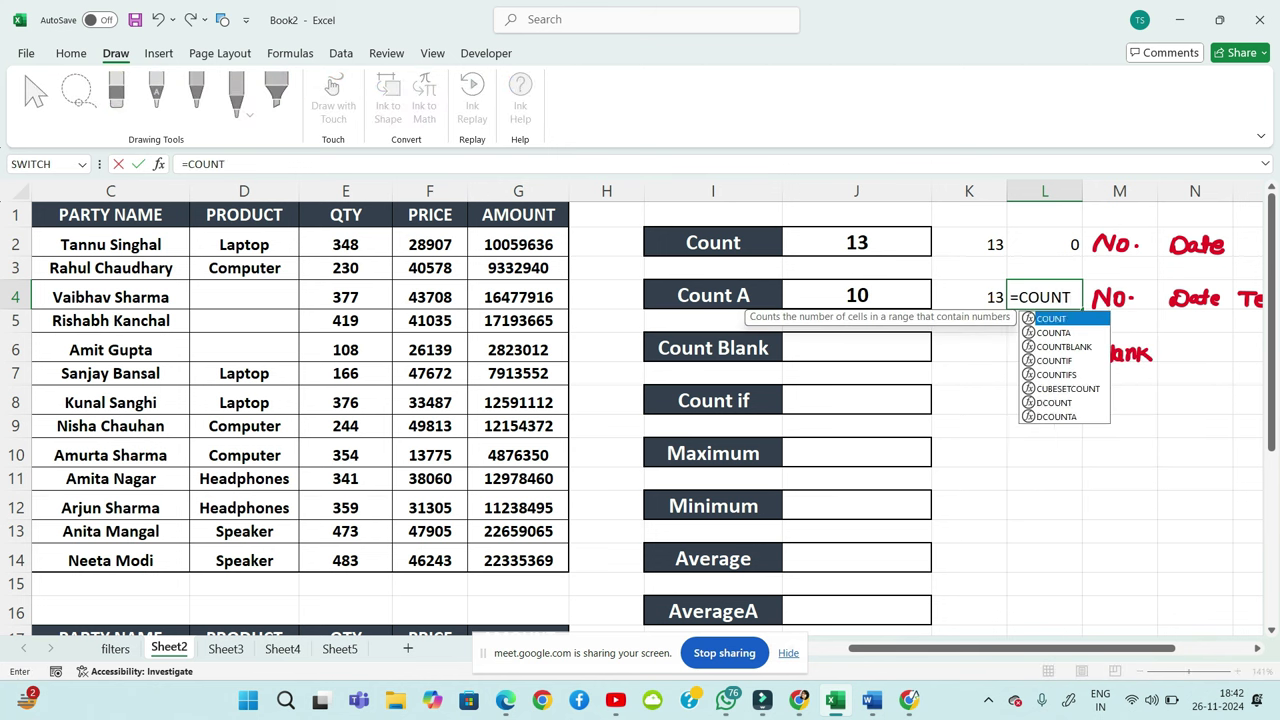
pyautogui.write('A(')
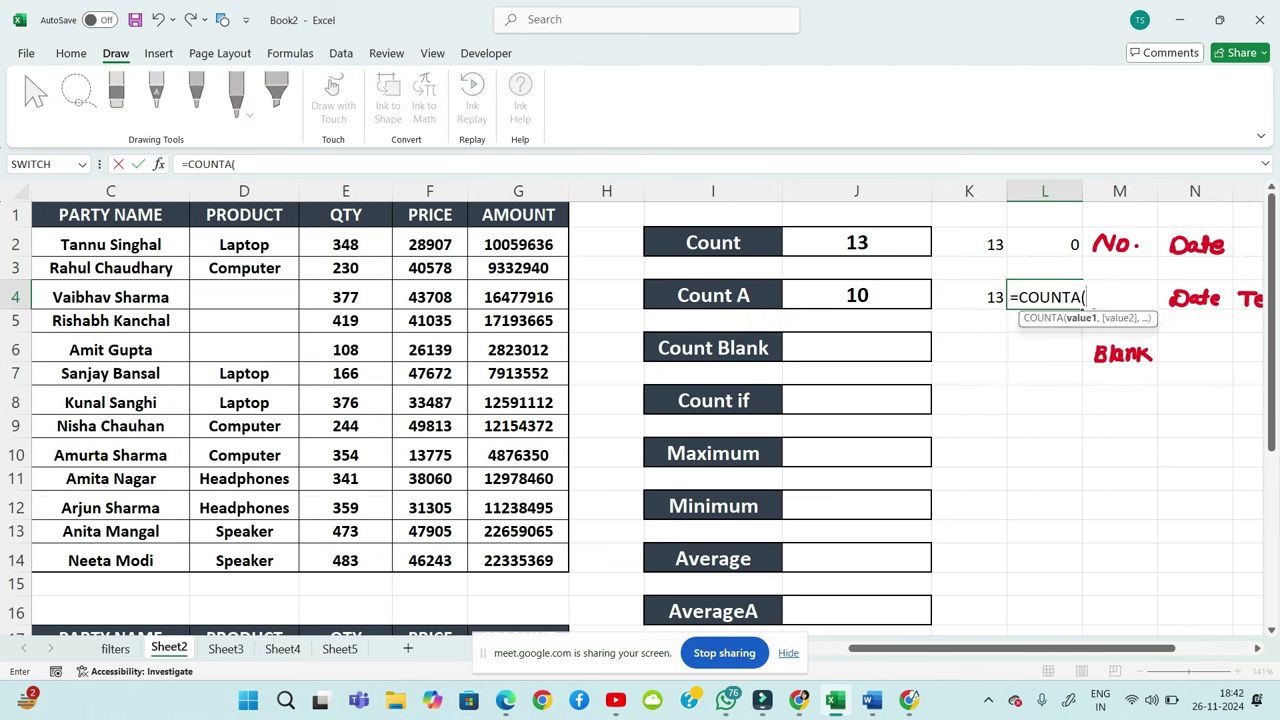
pyautogui.moveTo(244, 244); pyautogui.dragTo(244, 560)
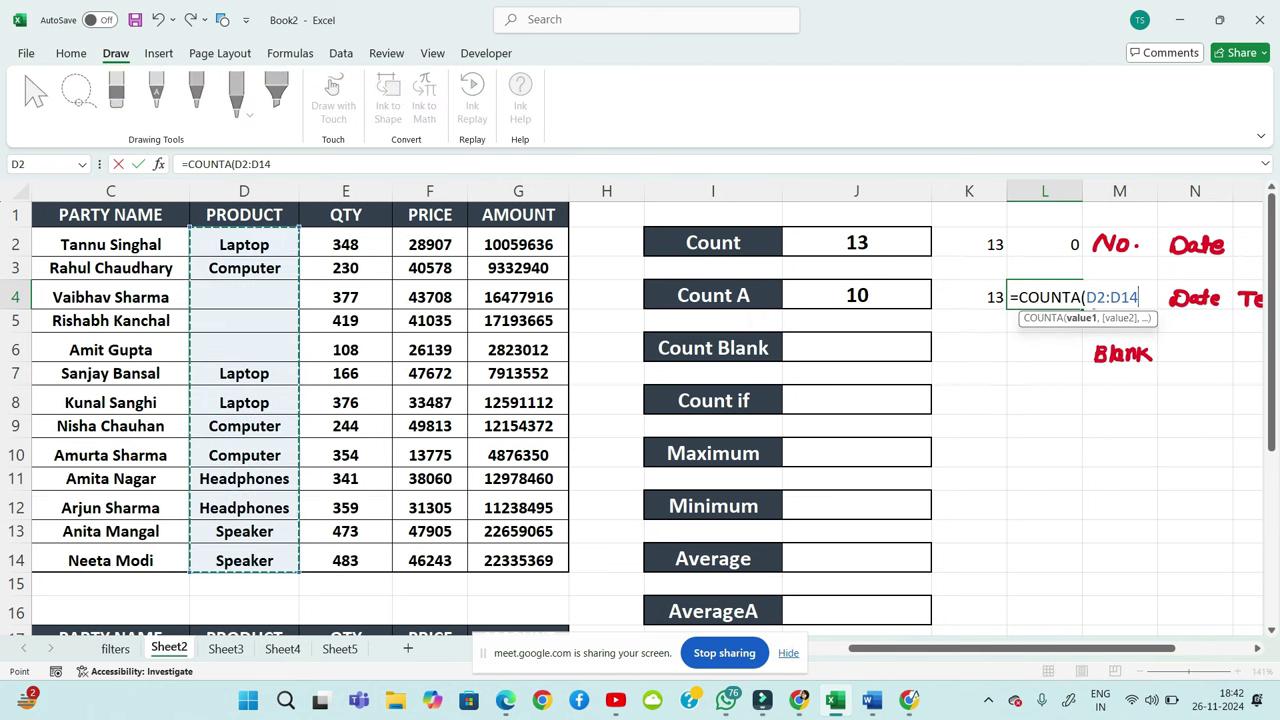
pyautogui.write(')')
pyautogui.press('Return')
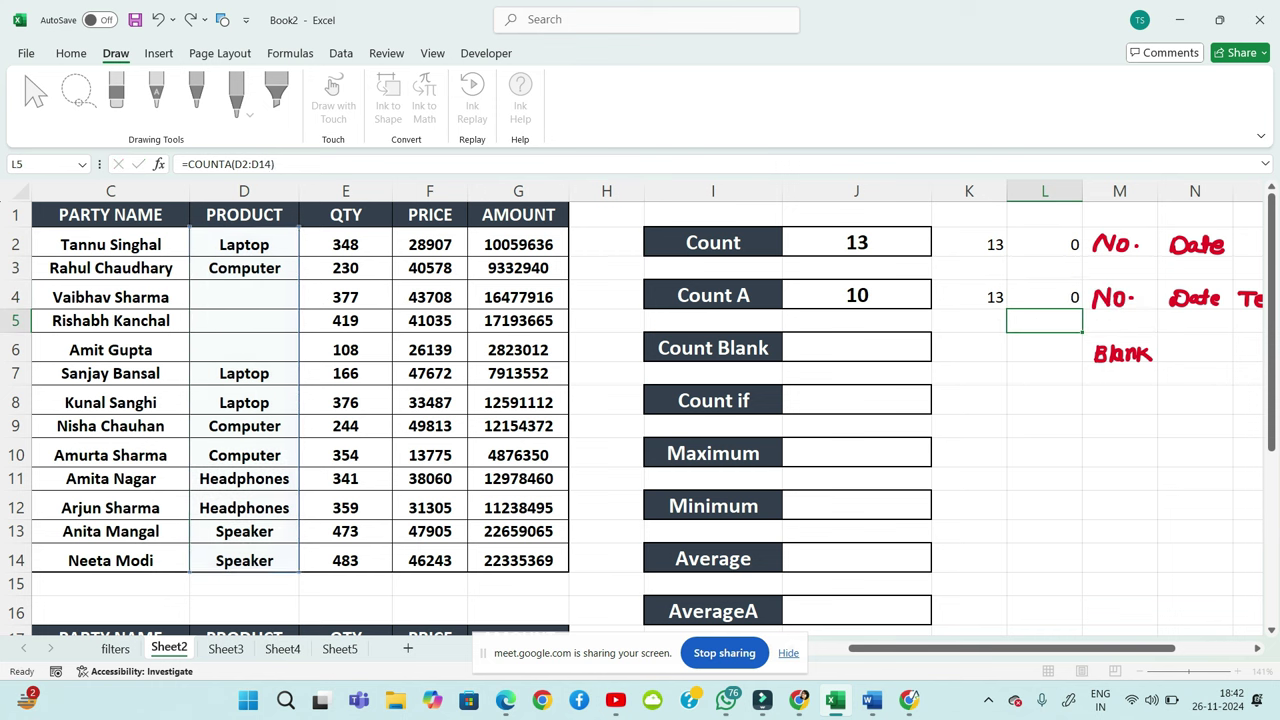
pyautogui.click(1044, 297)
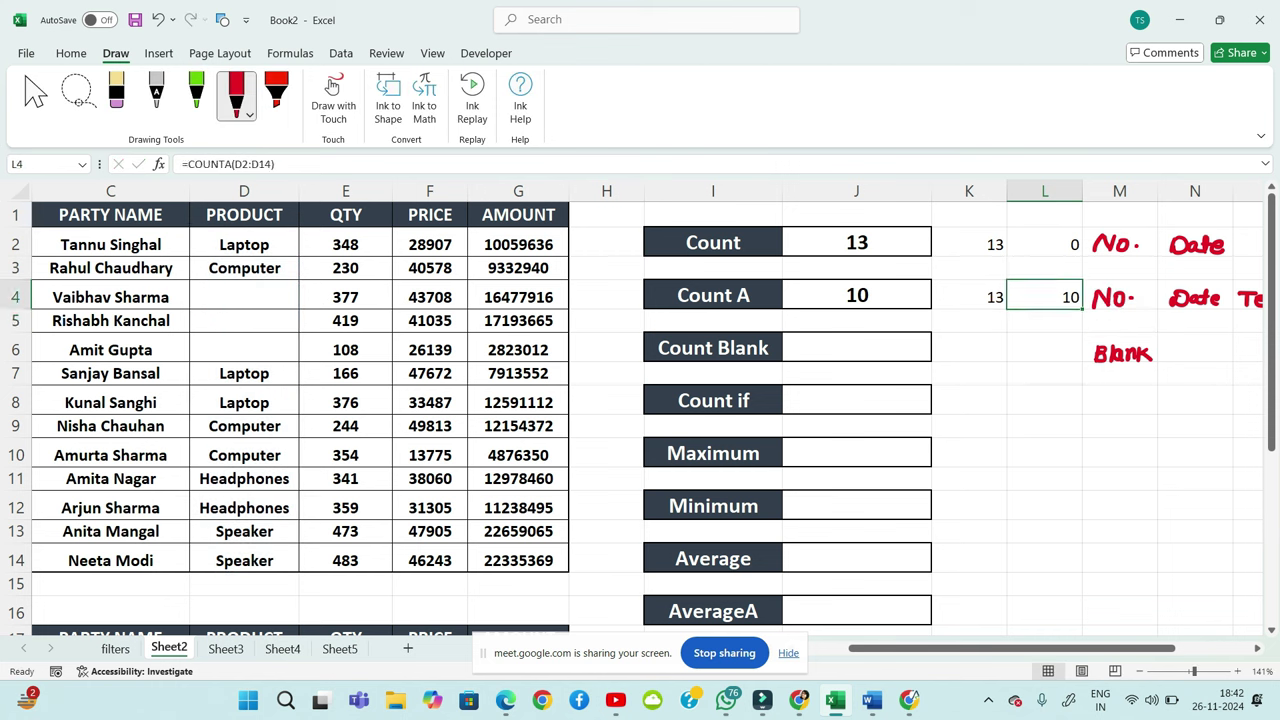
pyautogui.moveTo(244, 244); pyautogui.dragTo(244, 560)
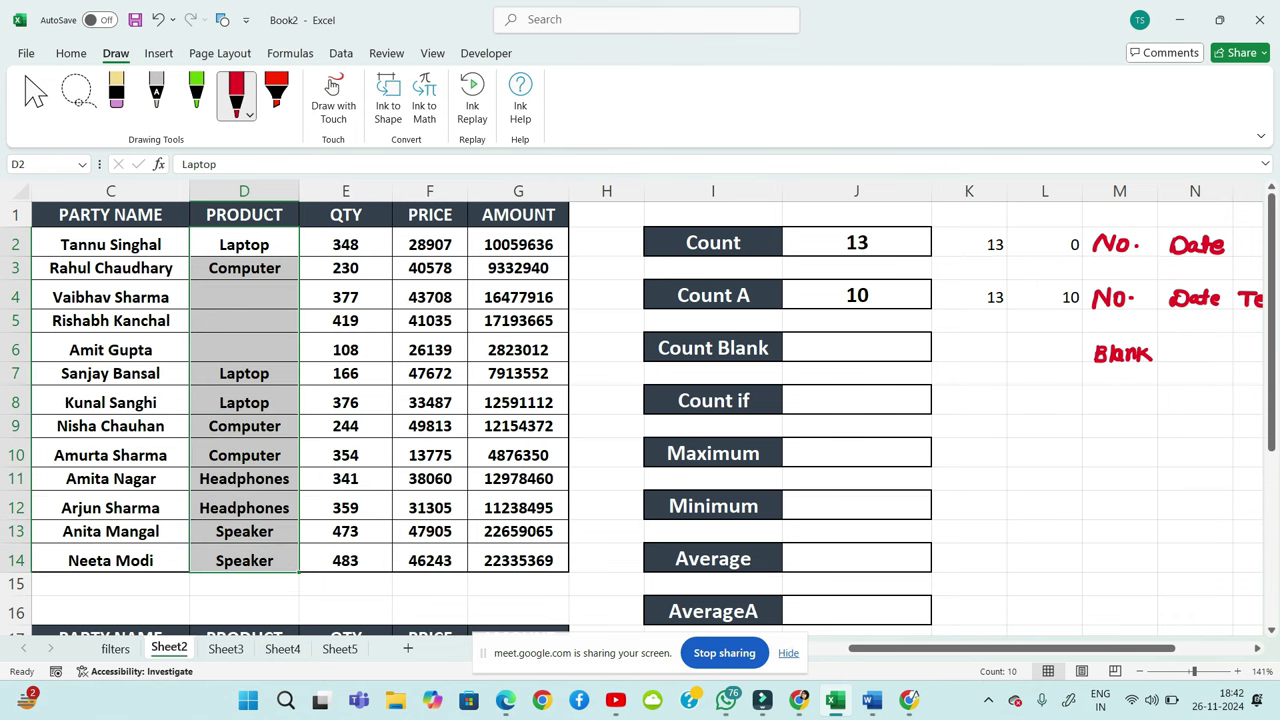
pyautogui.click(1044, 454)
pyautogui.click(1044, 297)
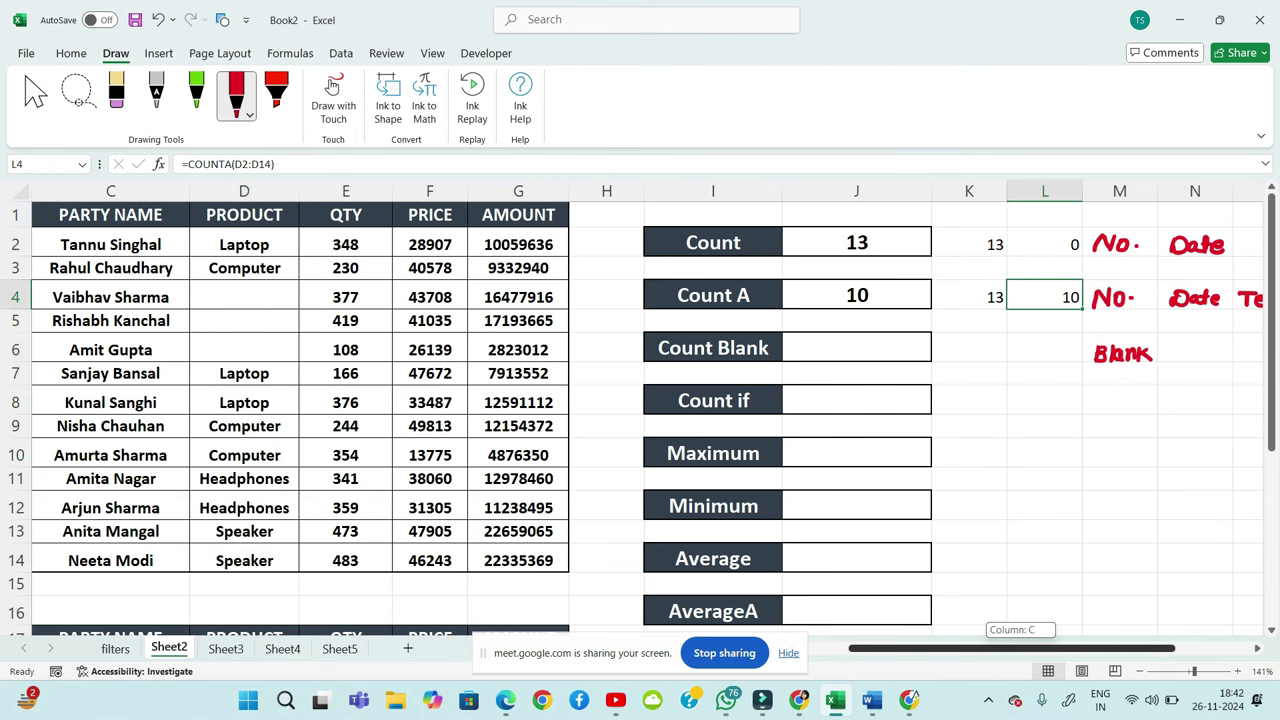
pyautogui.moveTo(1010, 648); pyautogui.dragTo(970, 648)
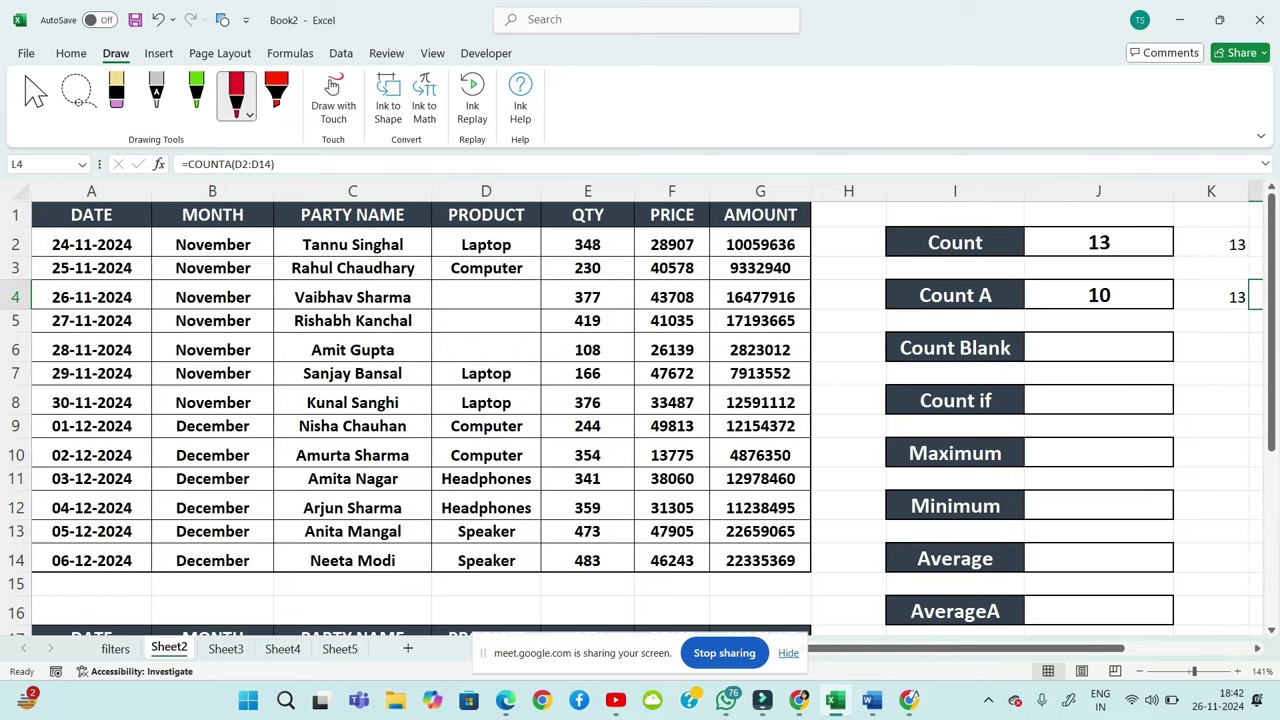
pyautogui.click(955, 348)
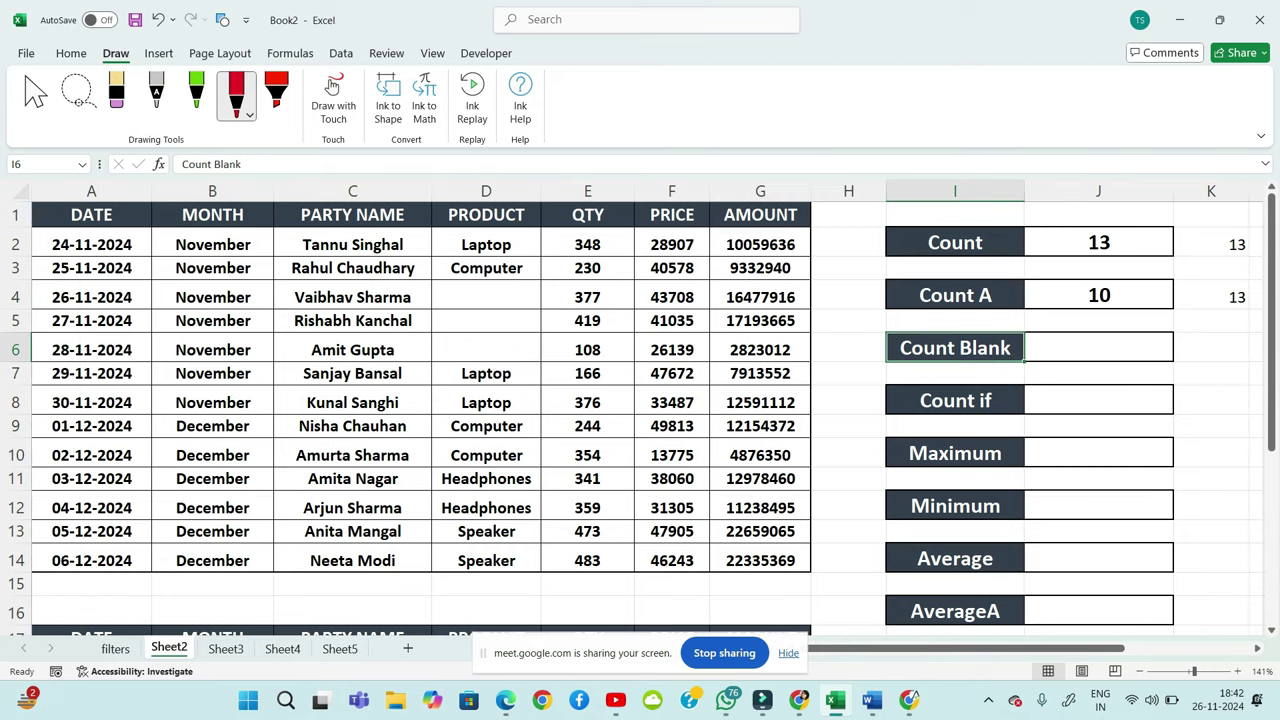
# Step: Copy products D9:D12 into D4:D7 as Computer, Computer, Headphones, Headphones
pyautogui.moveTo(486, 426); pyautogui.dragTo(486, 508)
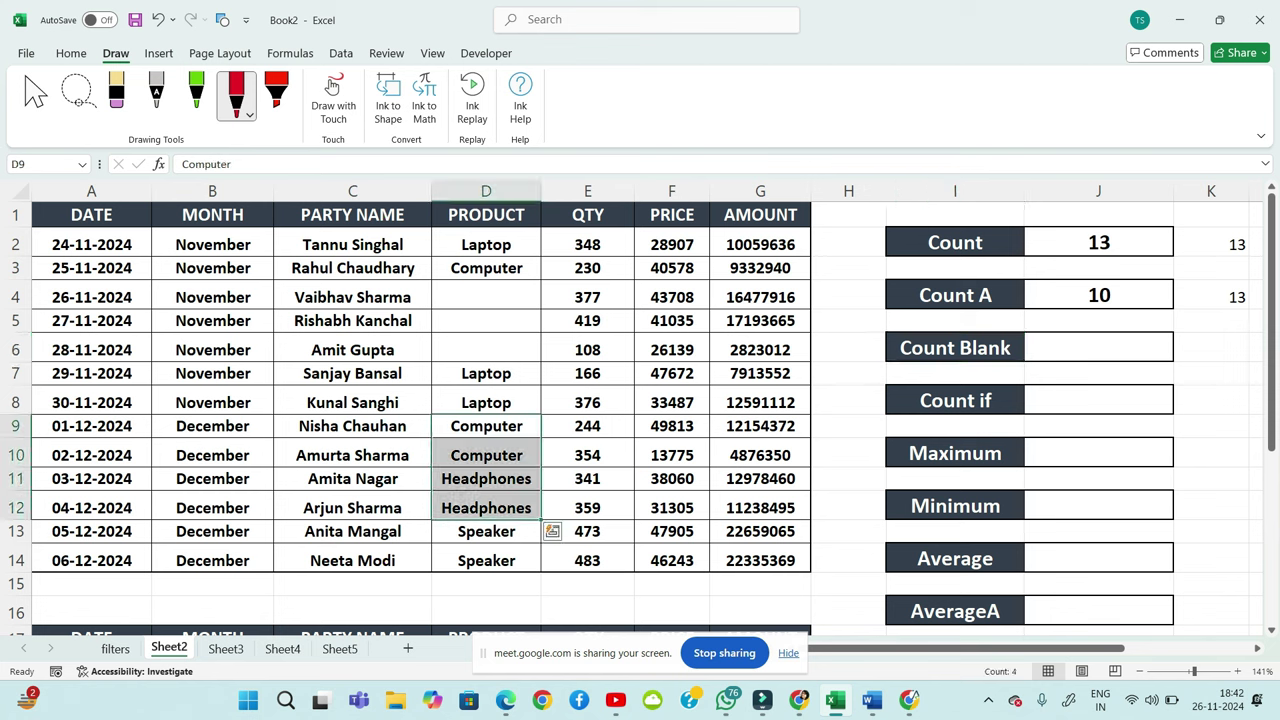
pyautogui.click(552, 531)
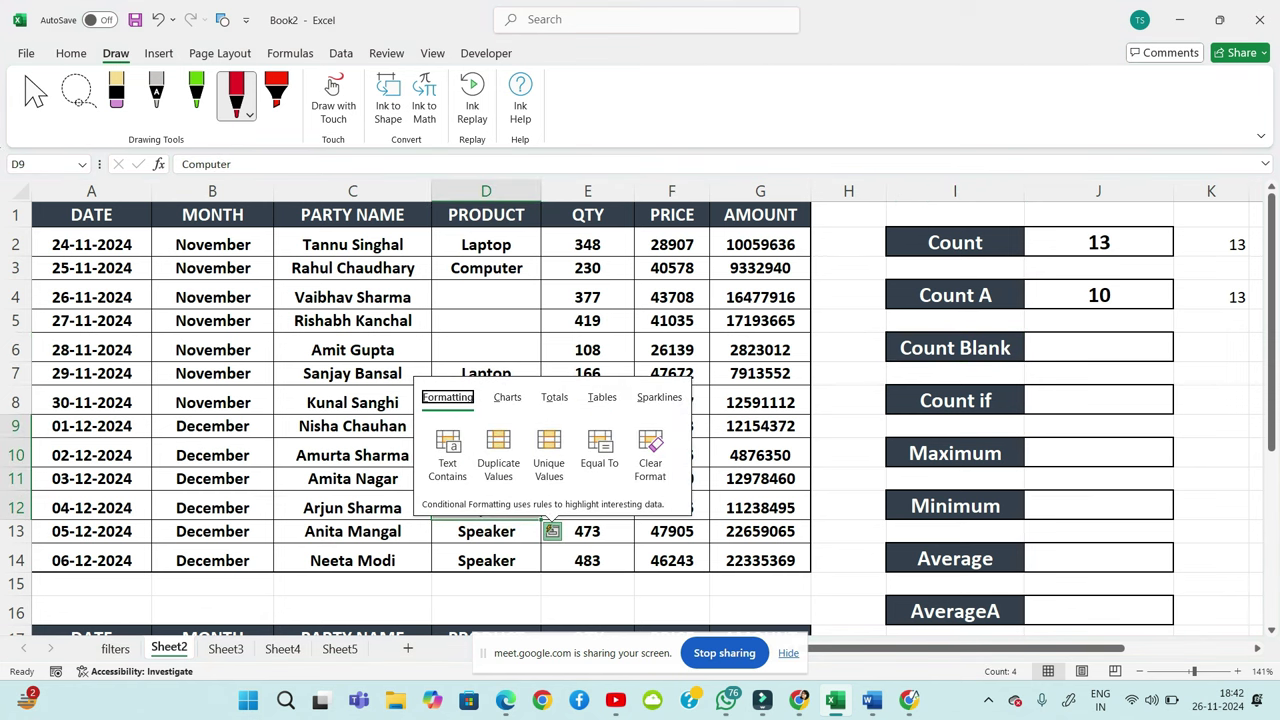
pyautogui.press('Escape')
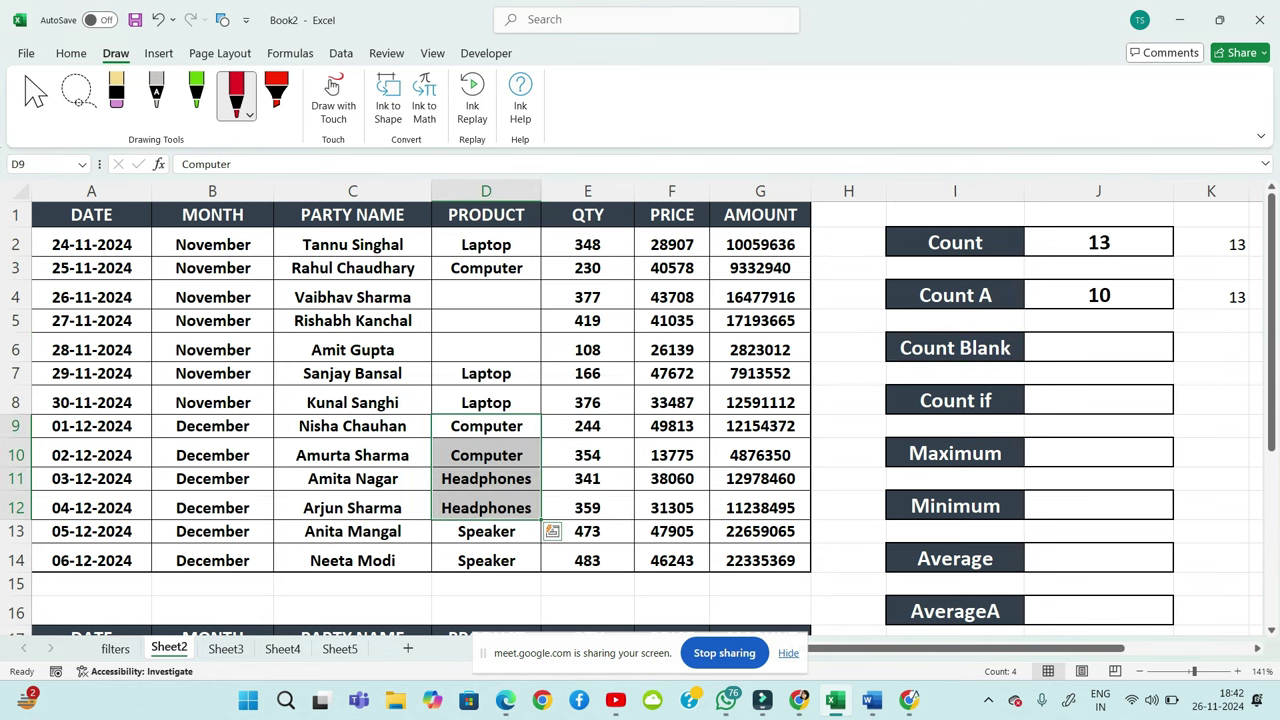
pyautogui.hotkey('ctrl', 'c')
pyautogui.click(486, 297)
pyautogui.hotkey('ctrl', 'v')
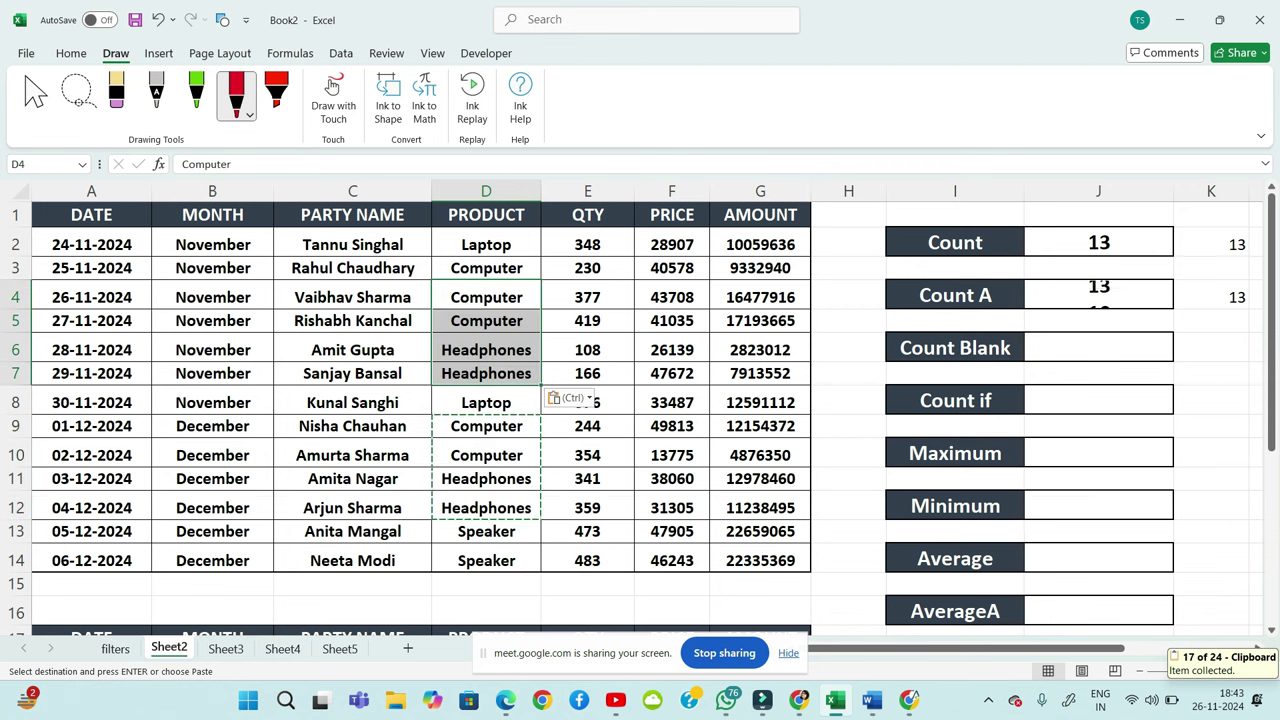
pyautogui.press('Escape')
pyautogui.click(760, 349)
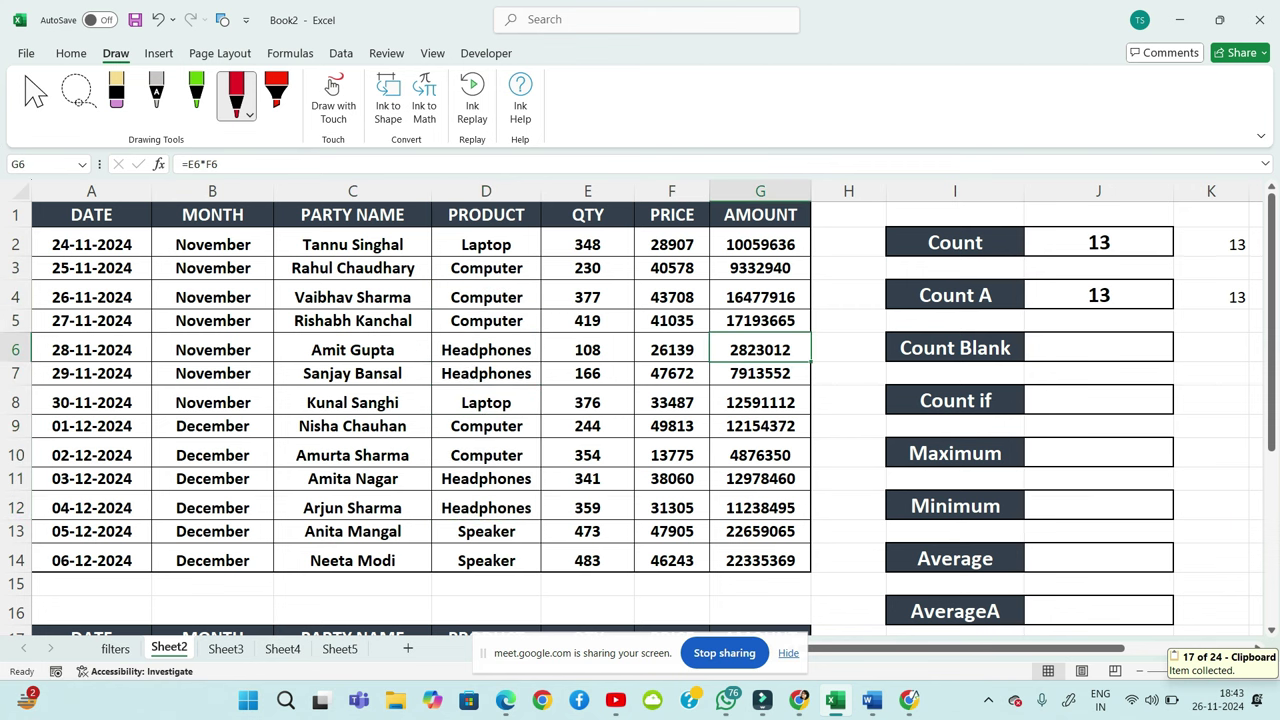
# Step: Clear the dates A20:A23 in the second sales table
pyautogui.hscroll(3, 640, 400)
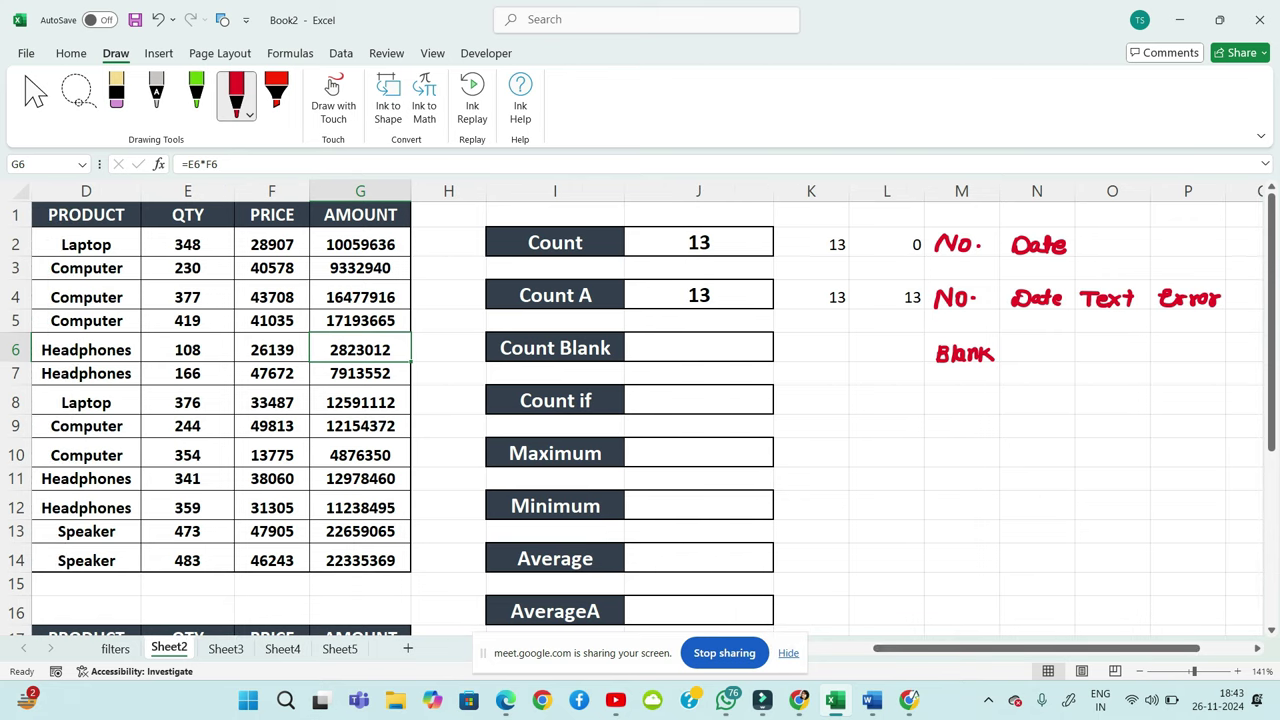
pyautogui.click(698, 347)
pyautogui.moveTo(996, 648); pyautogui.dragTo(930, 648)
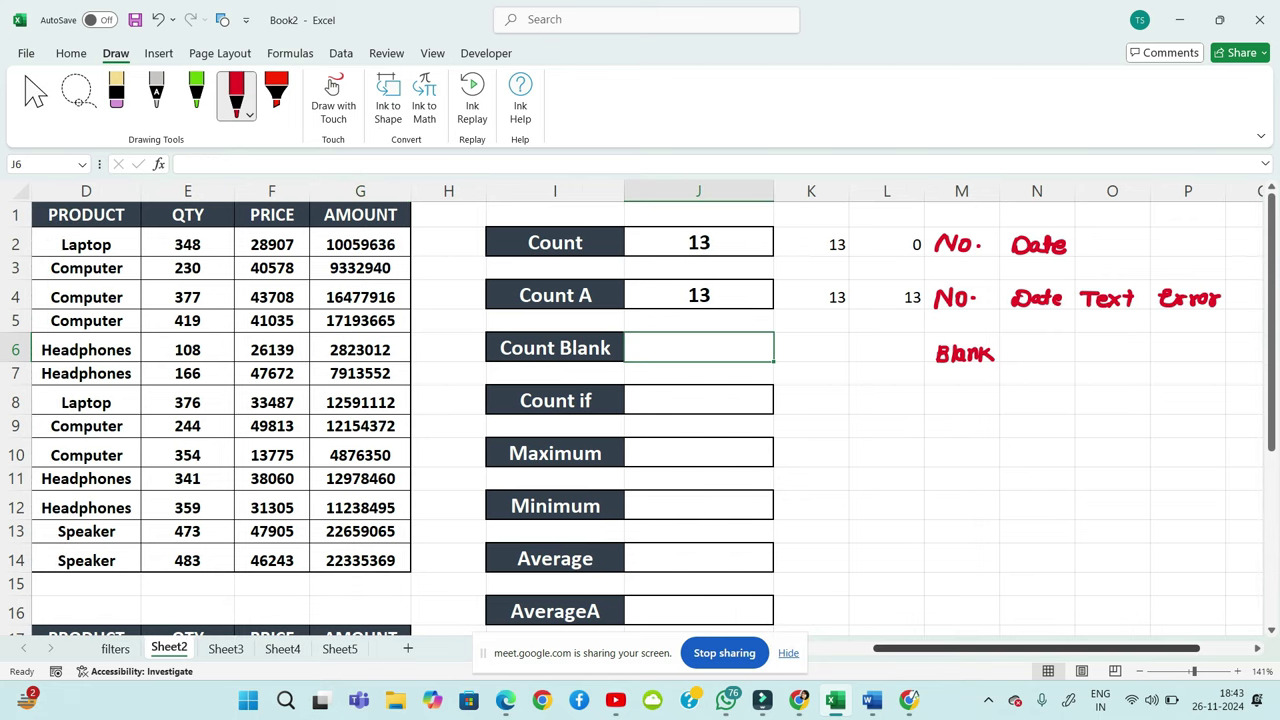
pyautogui.scroll(-2, 640, 420)
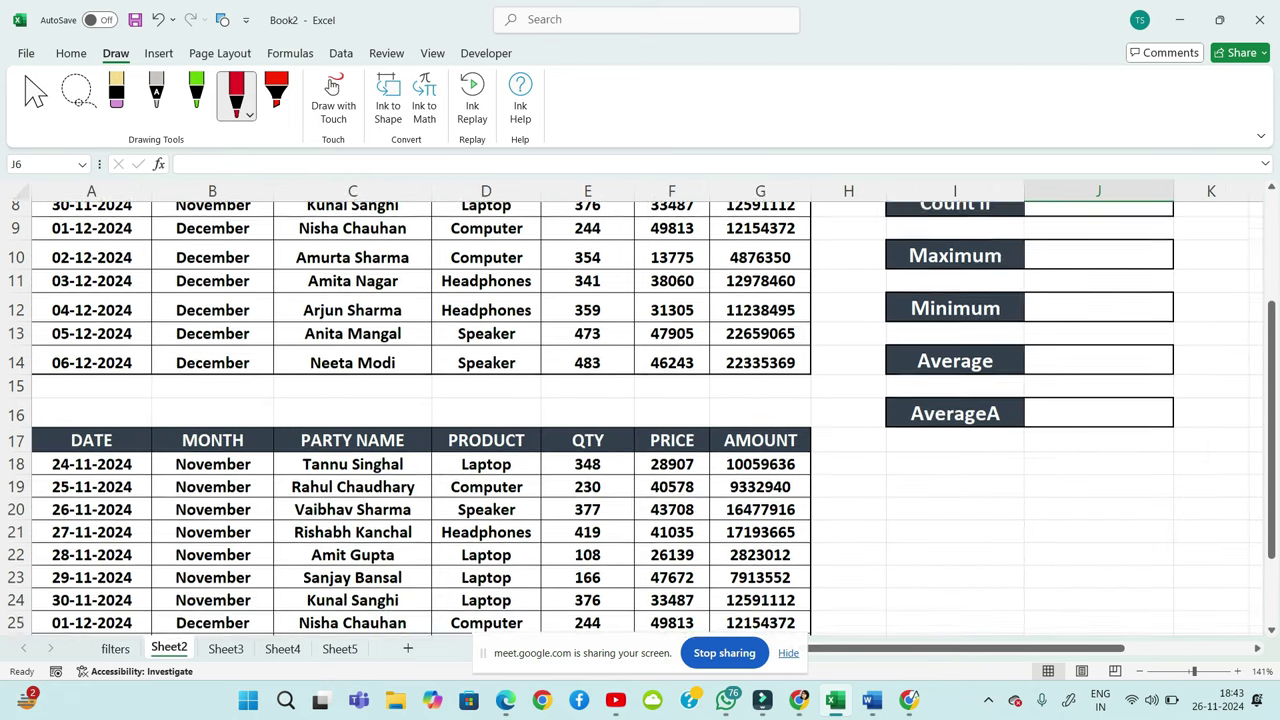
pyautogui.scroll(-2, 640, 420)
pyautogui.scroll(-1, 640, 420)
pyautogui.moveTo(91, 313); pyautogui.dragTo(91, 381)
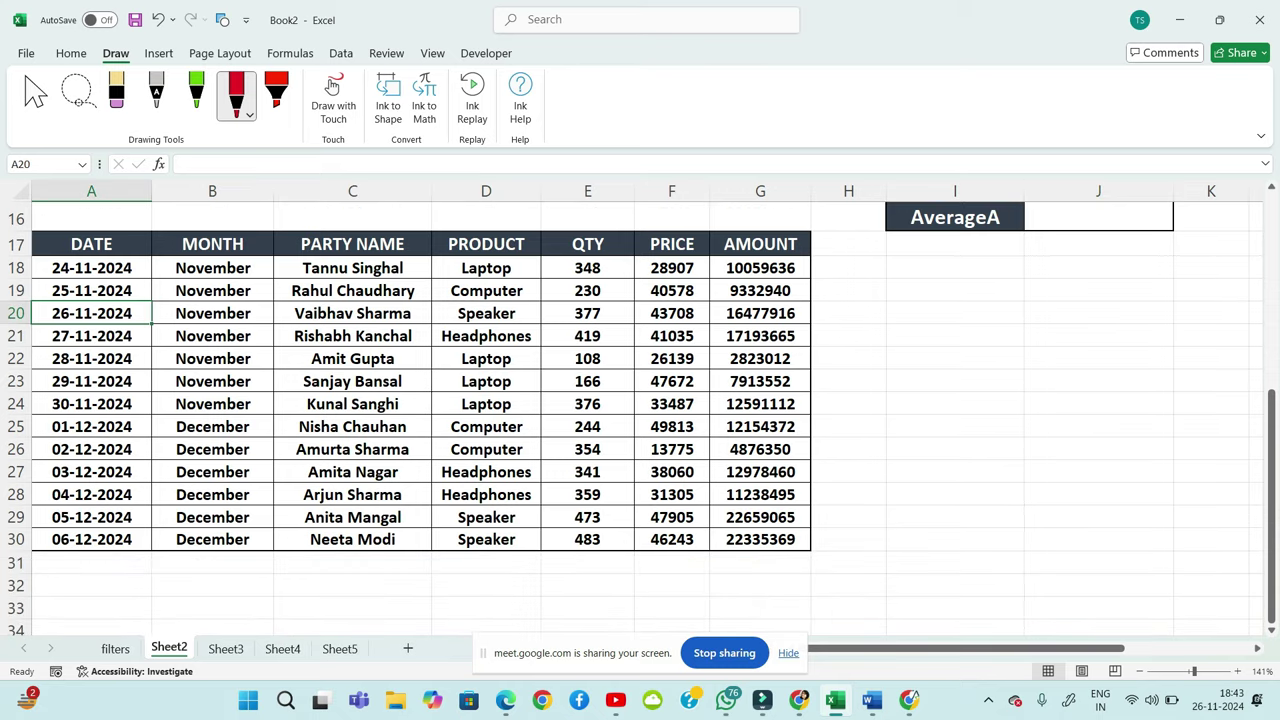
pyautogui.press('Delete')
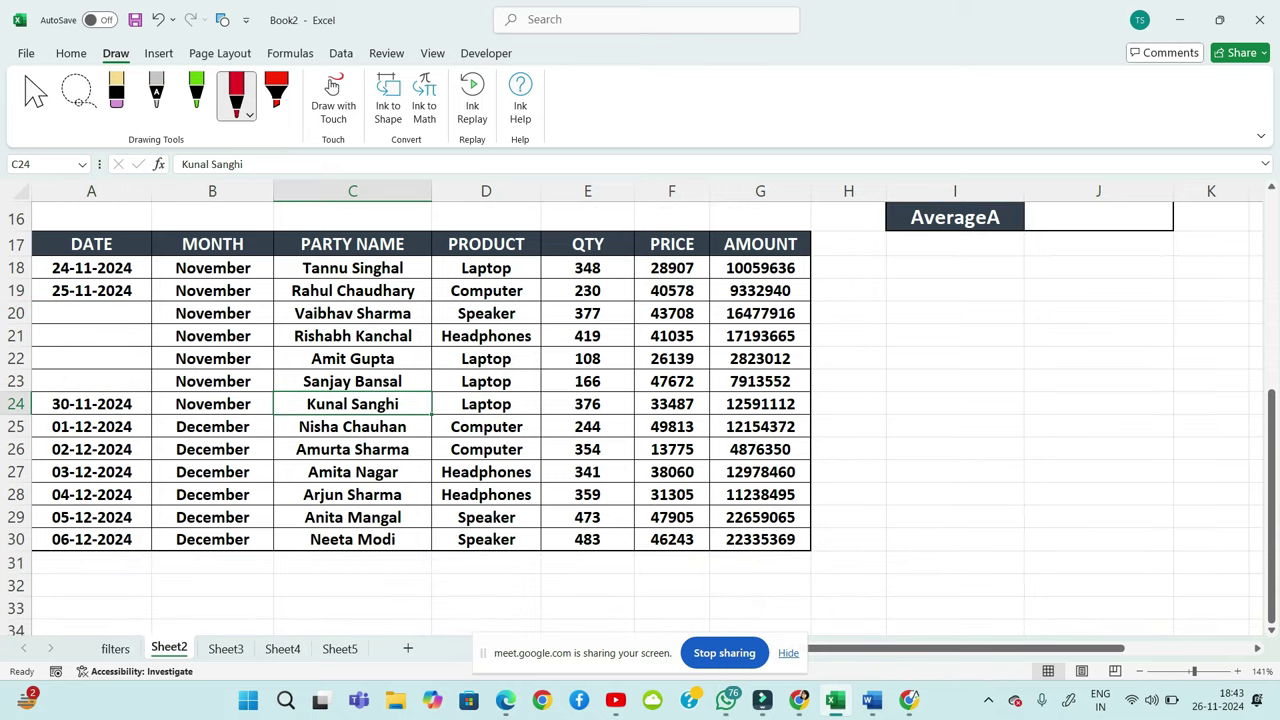
# Step: Delete party names C24:C28, QTY values E22:E24 and products D18:D19
pyautogui.moveTo(352, 404); pyautogui.dragTo(352, 494)
pyautogui.press('Delete')
pyautogui.moveTo(587, 358); pyautogui.dragTo(587, 404)
pyautogui.press('Delete')
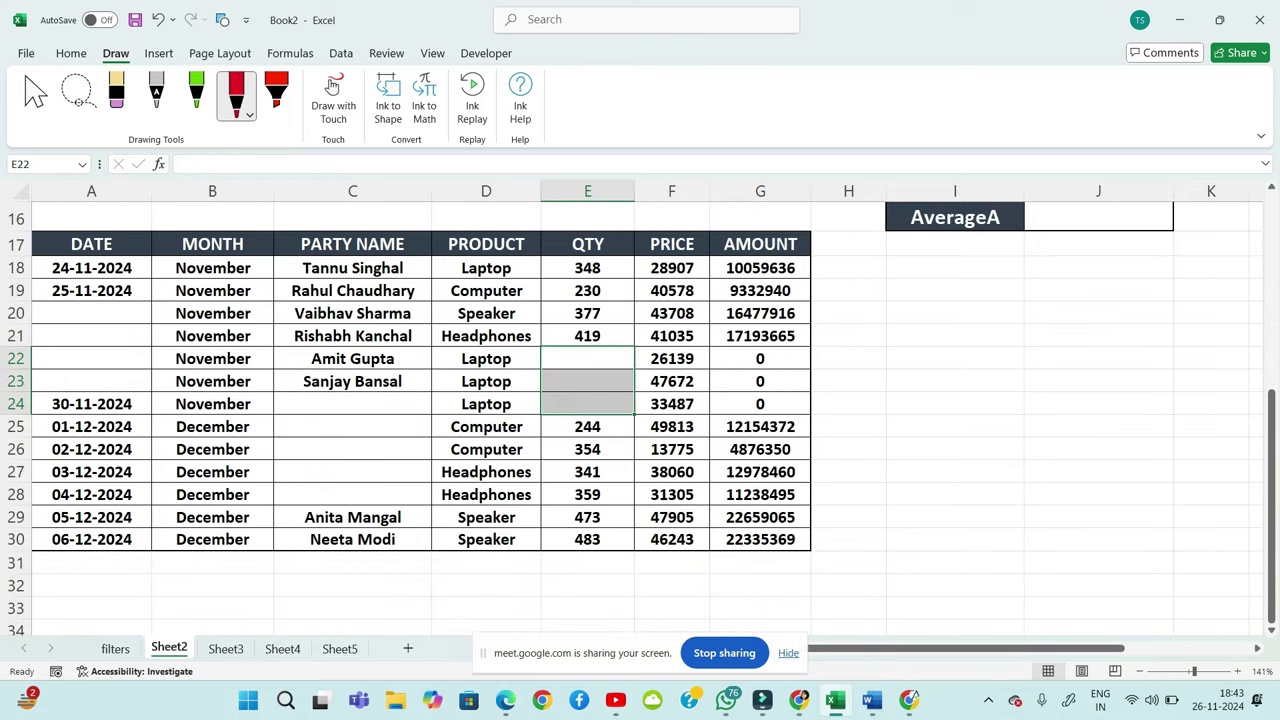
pyautogui.moveTo(486, 268); pyautogui.dragTo(486, 290)
pyautogui.press('Delete')
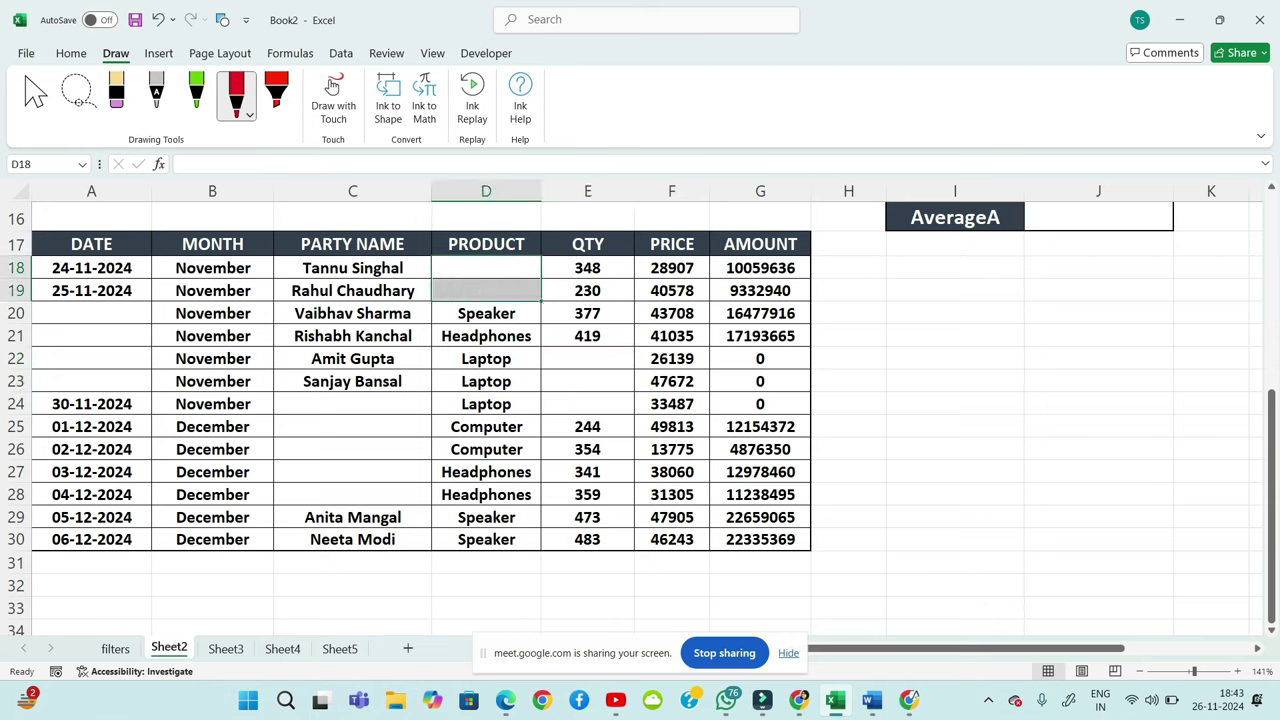
# Step: Clear the December months in B25:B27, then return to the Count Blank cell
pyautogui.moveTo(671, 494); pyautogui.dragTo(671, 539)
pyautogui.moveTo(352, 517); pyautogui.dragTo(352, 539)
pyautogui.click(212, 494)
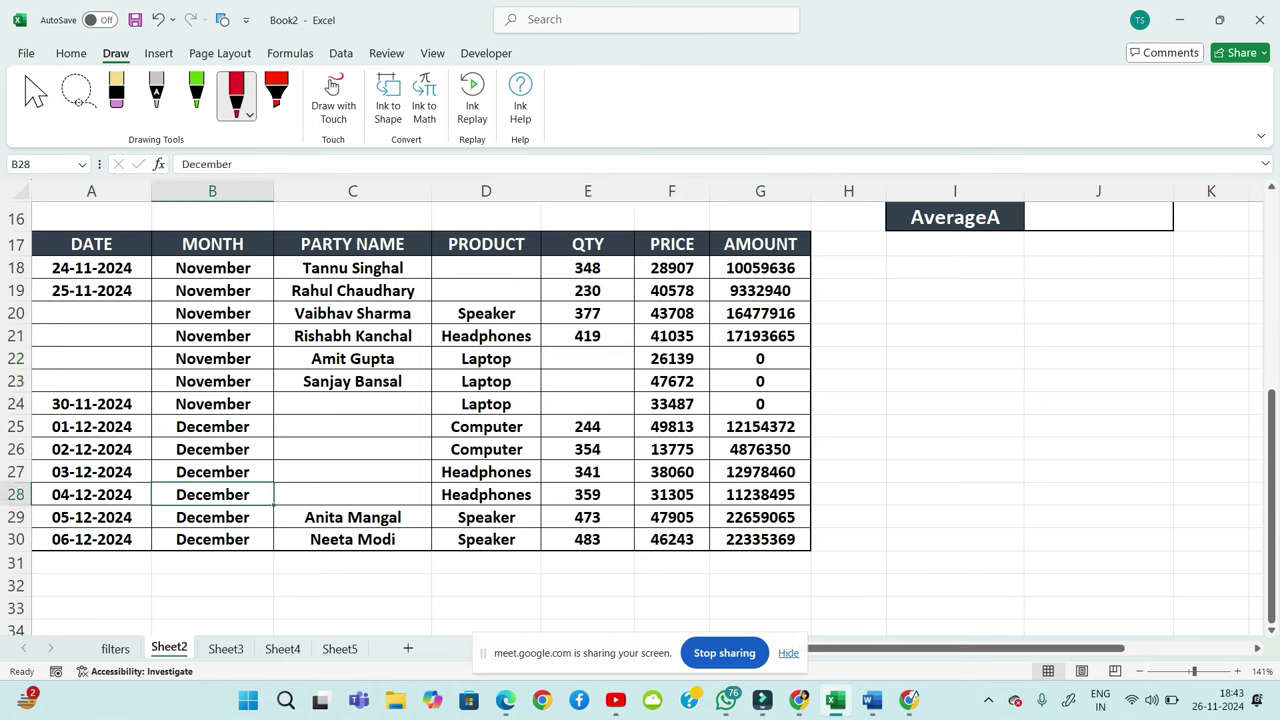
pyautogui.moveTo(212, 426); pyautogui.dragTo(212, 471)
pyautogui.press('Delete')
pyautogui.moveTo(352, 426); pyautogui.dragTo(352, 449)
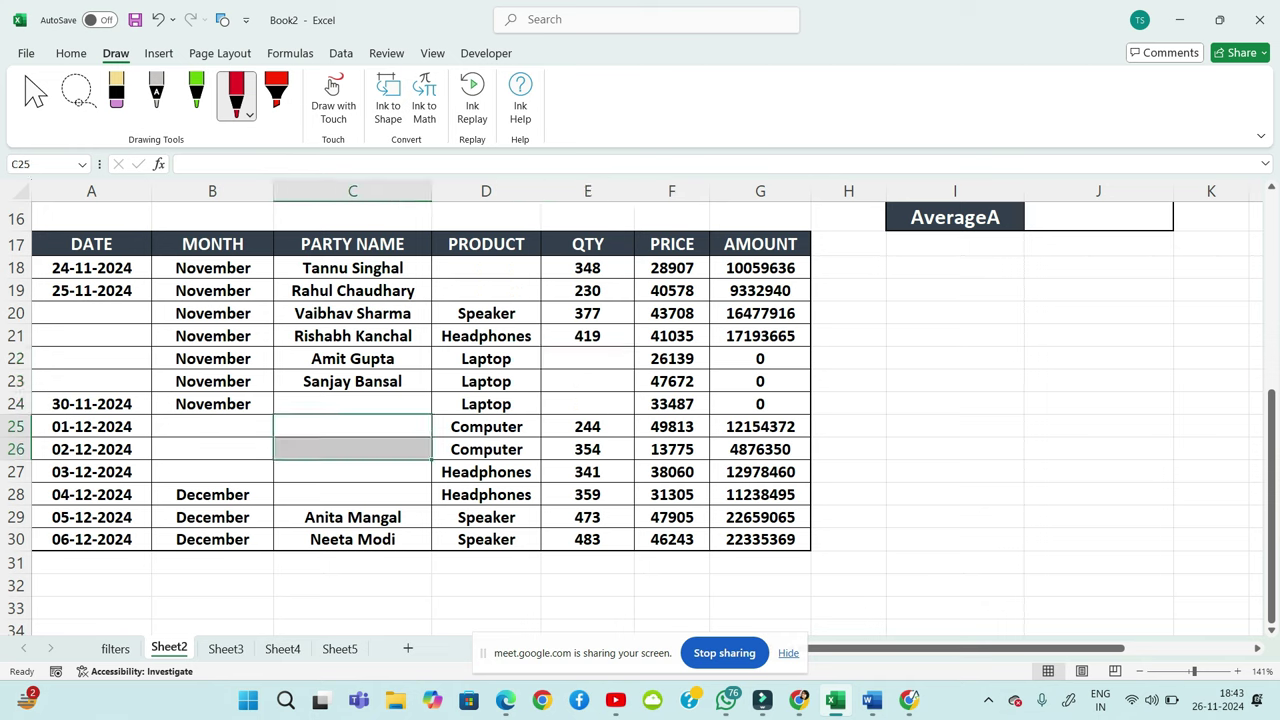
pyautogui.click(848, 358)
pyautogui.scroll(2, 848, 358)
pyautogui.scroll(1, 848, 358)
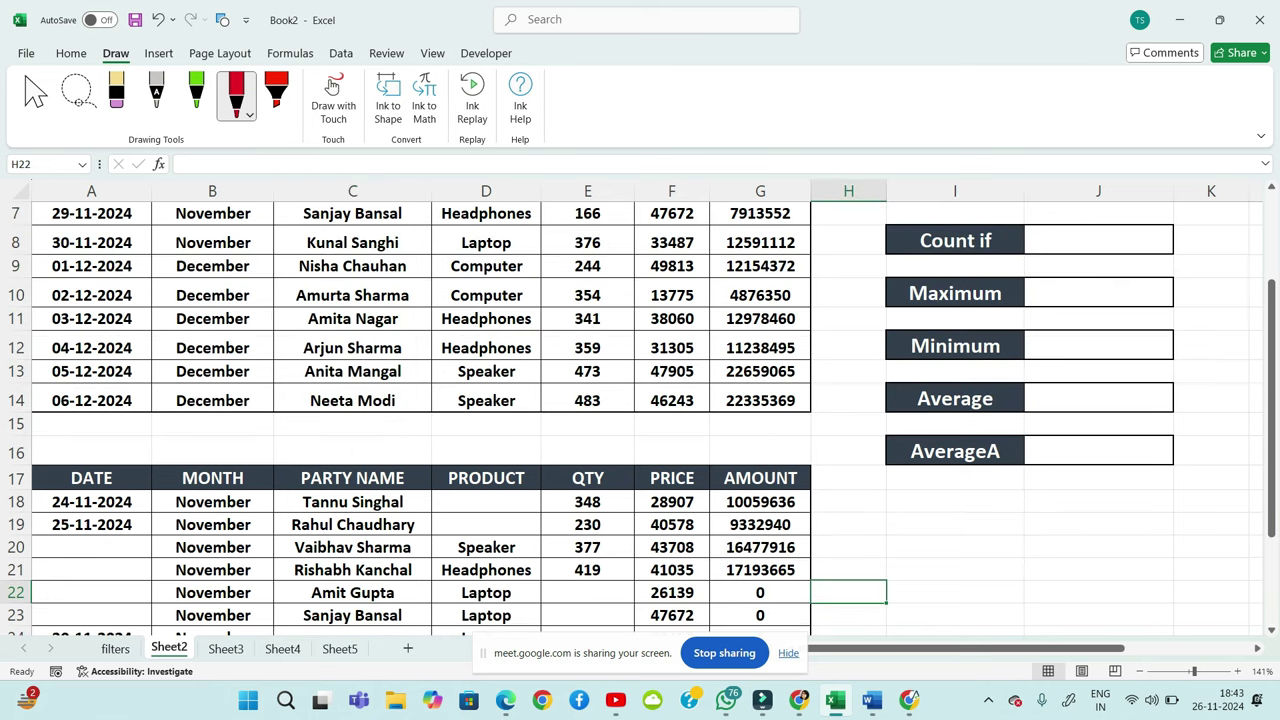
pyautogui.scroll(2, 848, 400)
pyautogui.click(1098, 347)
# Step: Enter =COUNTBLANK(A18:A30) in J6, counting 4 blank dates in the second table
pyautogui.write('=')
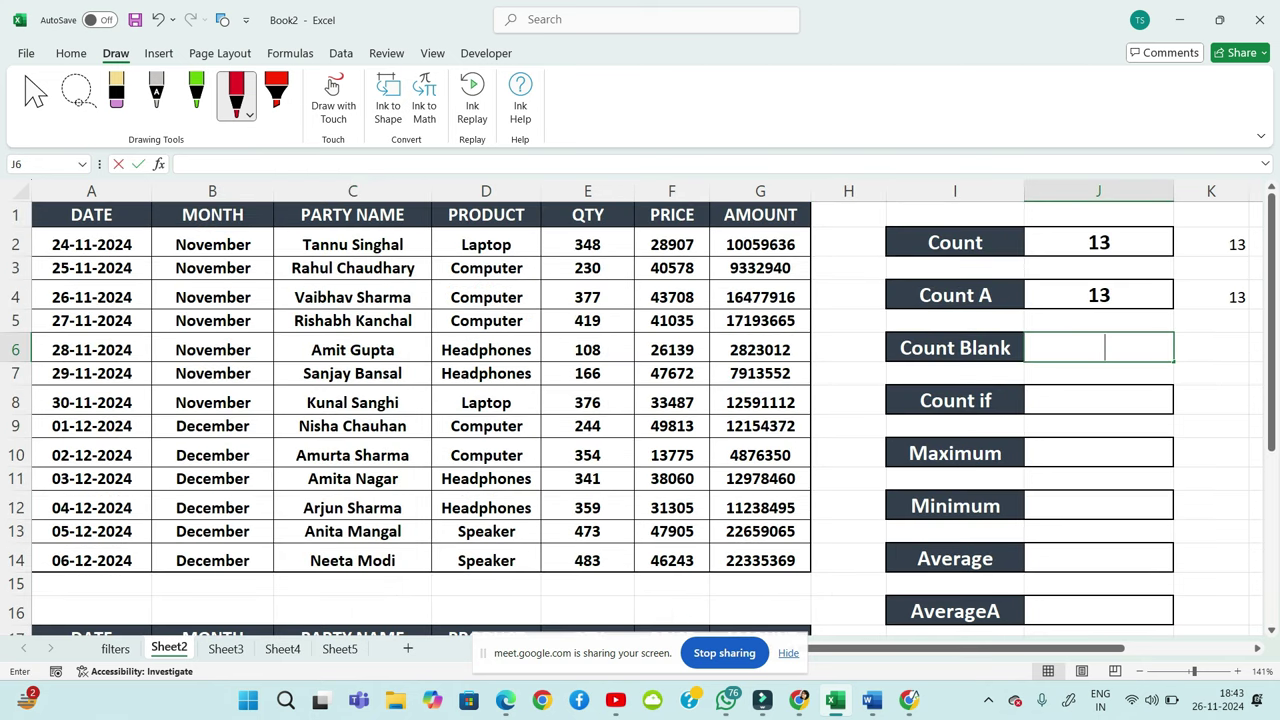
pyautogui.write('COUNT')
pyautogui.press('Down')
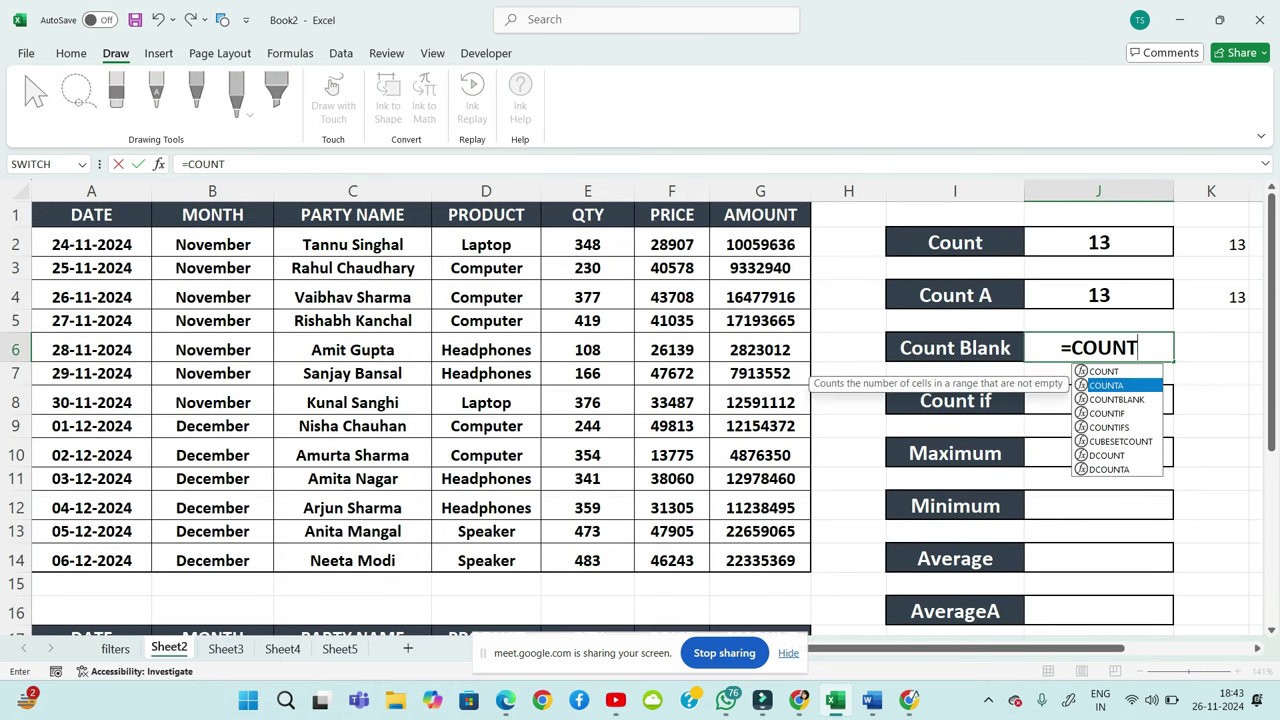
pyautogui.press('Down')
pyautogui.press('Tab')
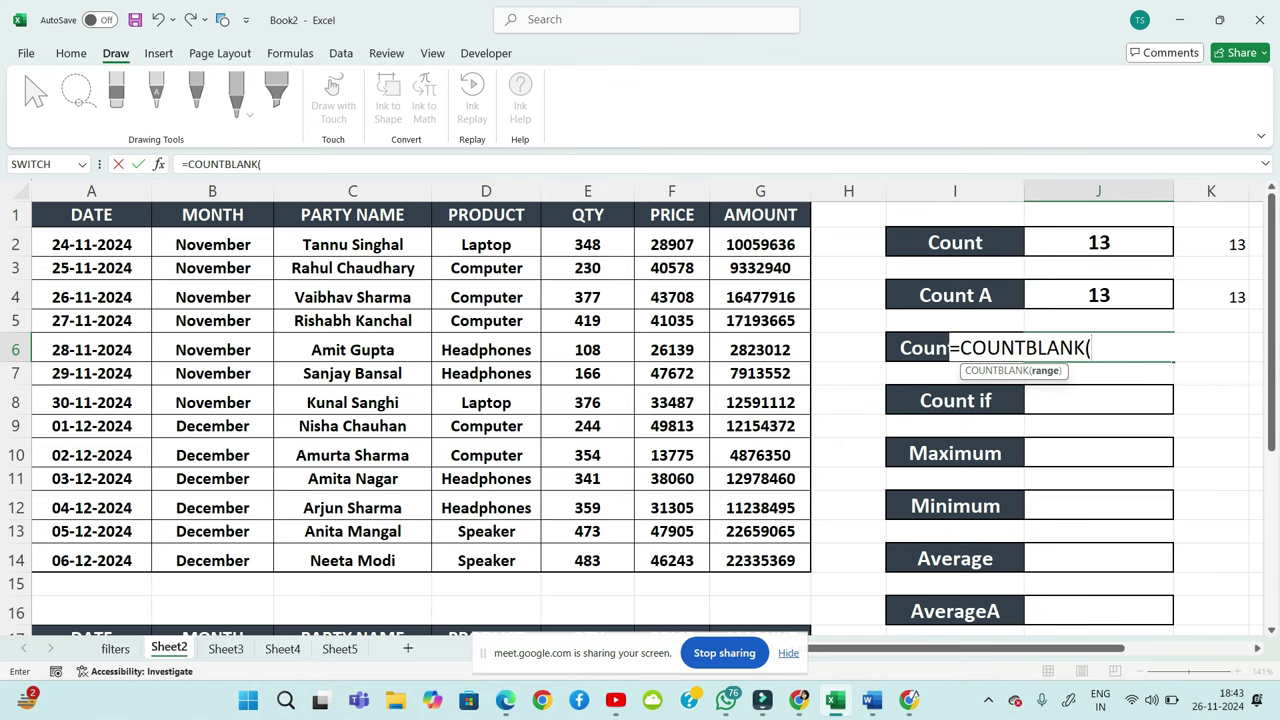
pyautogui.scroll(-2, 640, 400)
pyautogui.scroll(-2, 640, 400)
pyautogui.scroll(-1, 640, 400)
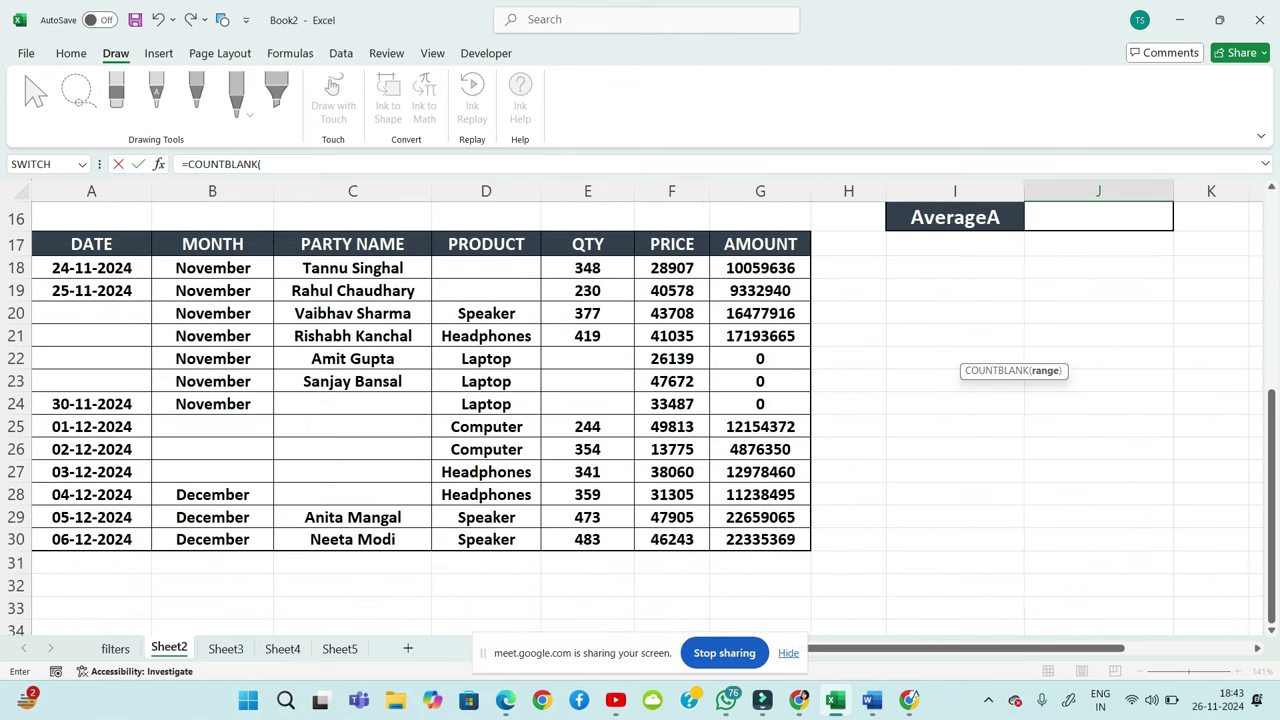
pyautogui.moveTo(91, 268); pyautogui.dragTo(805, 540)
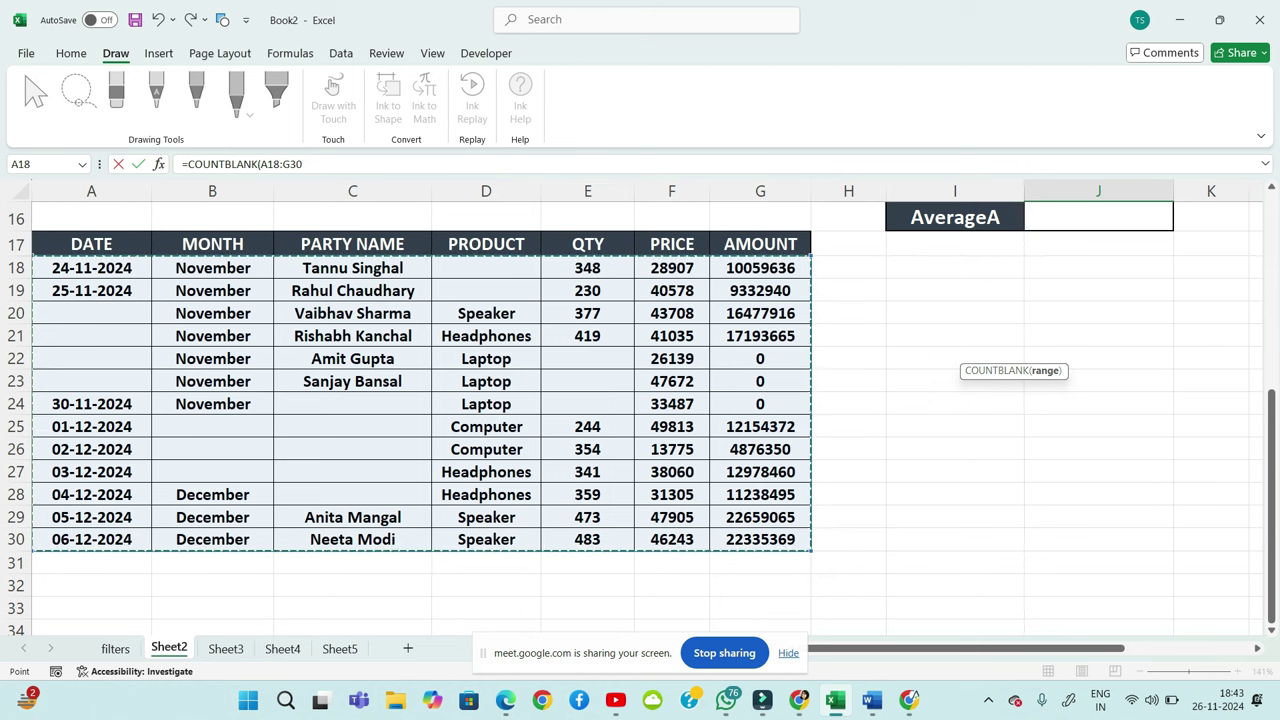
pyautogui.moveTo(91, 268); pyautogui.dragTo(130, 540)
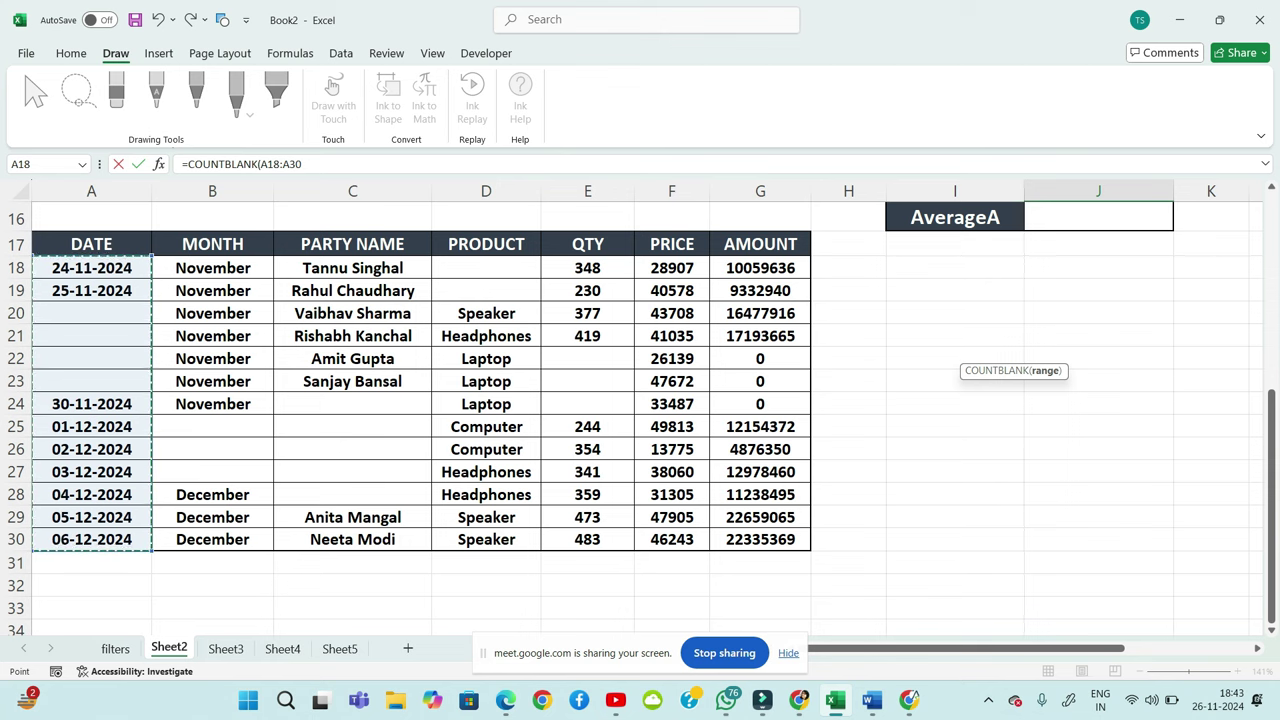
pyautogui.press('Return')
# Step: Check the Count Blank formula against the empty date cells in column A
pyautogui.scroll(1, 640, 420)
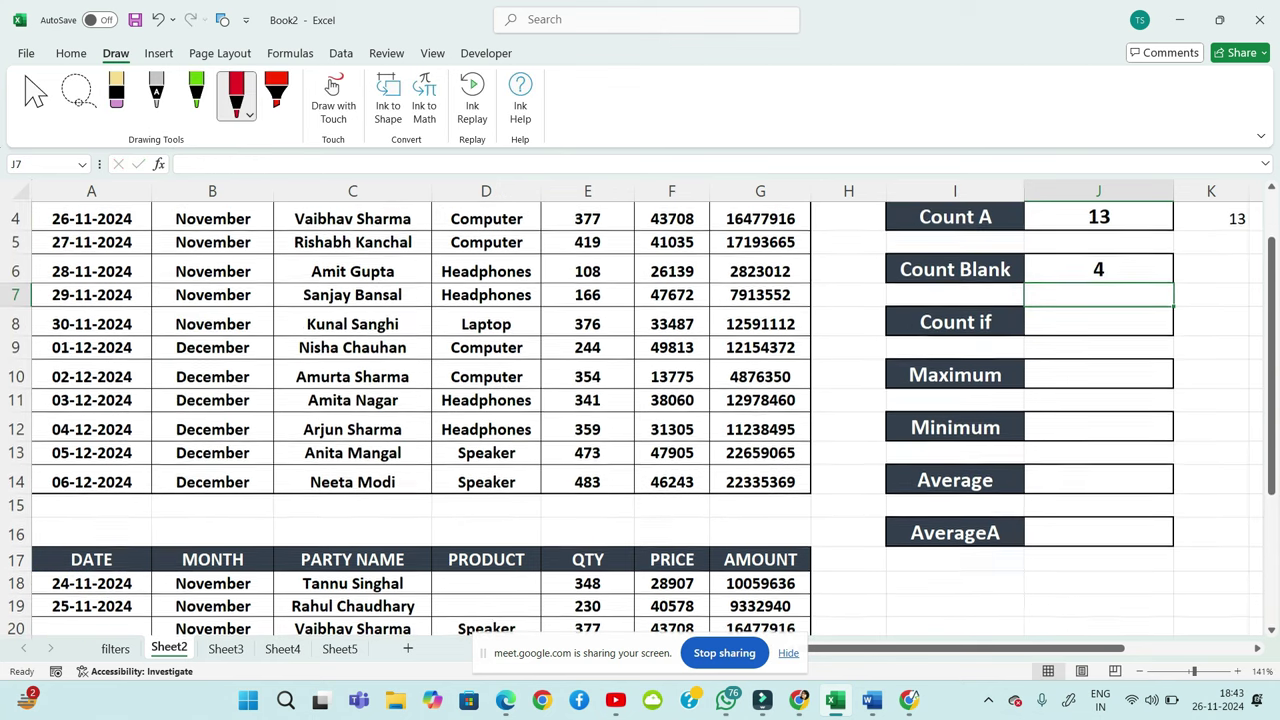
pyautogui.click(1098, 270)
pyautogui.scroll(-5, 640, 420)
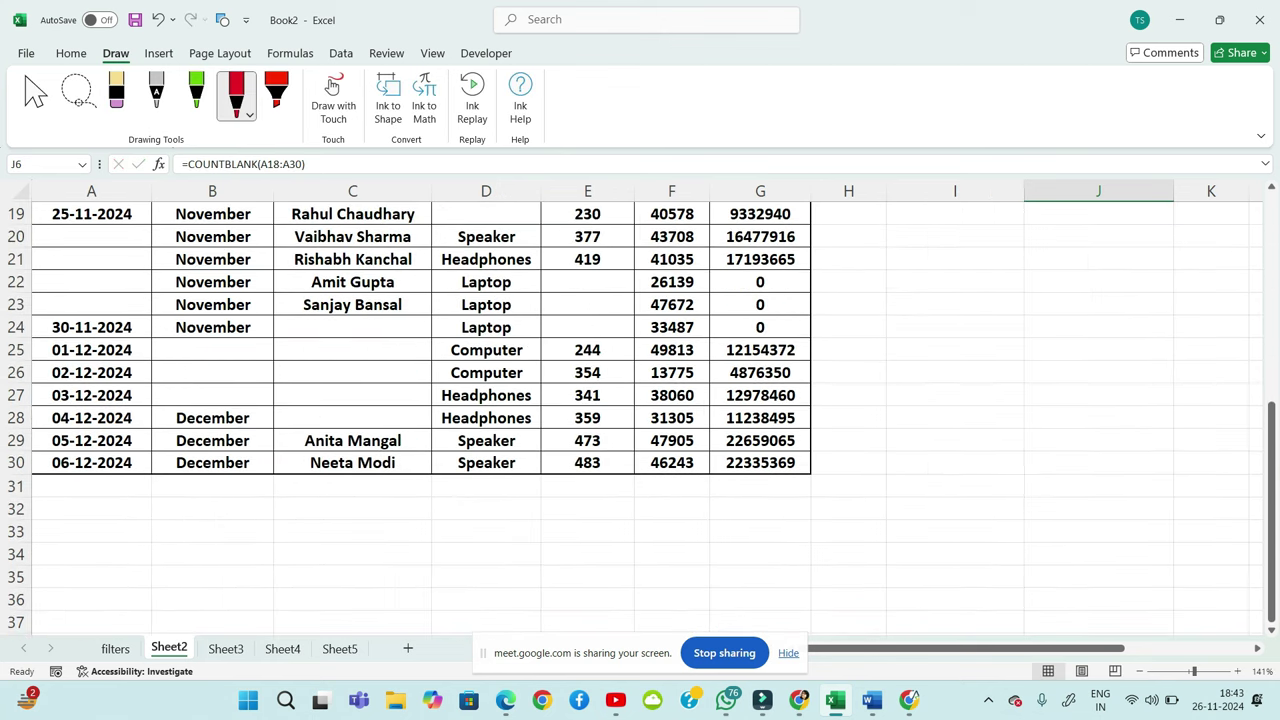
pyautogui.click(91, 236)
pyautogui.press('Down')
pyautogui.press('Down')
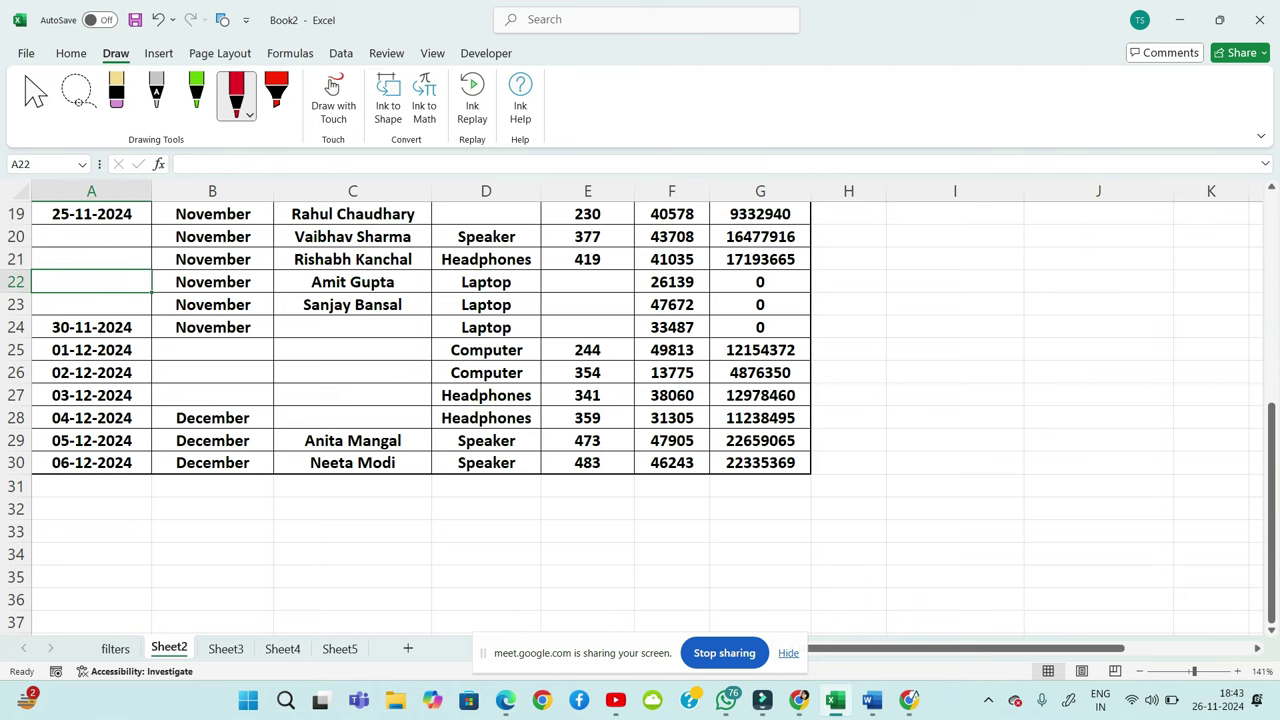
pyautogui.press('Down')
pyautogui.scroll(3, 640, 420)
pyautogui.scroll(2, 640, 420)
pyautogui.click(1098, 270)
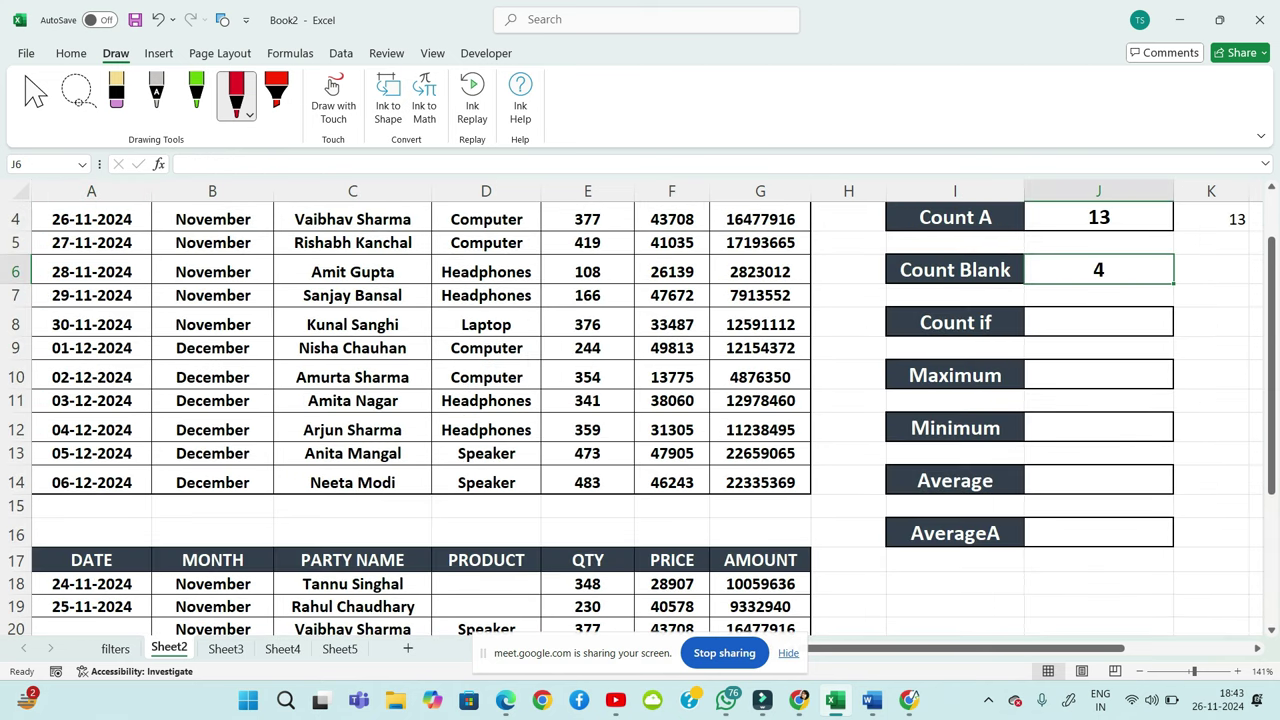
# Step: Change the Count Blank range to A18:G30, returning 17 blanks across the table
pyautogui.press('F2')
pyautogui.press('BackSpace')
pyautogui.press('BackSpace')
pyautogui.press('BackSpace')
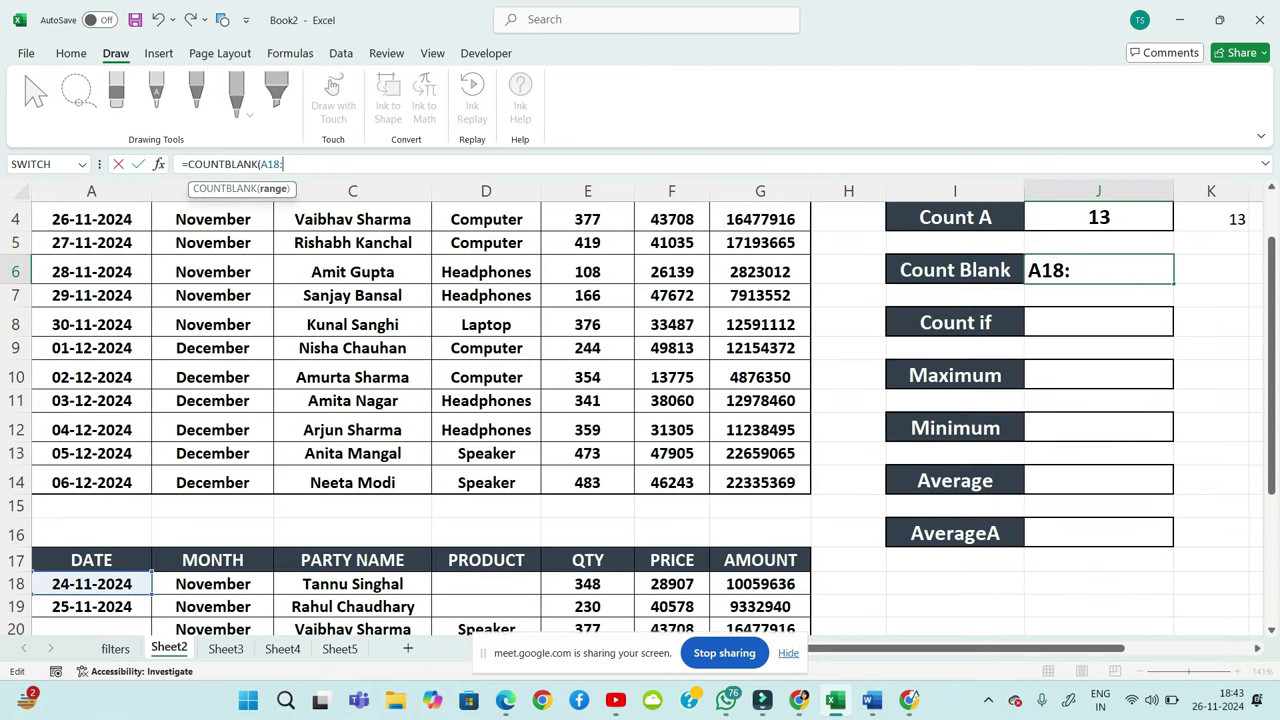
pyautogui.press('BackSpace')
pyautogui.press('BackSpace')
pyautogui.press('BackSpace')
pyautogui.press('BackSpace')
pyautogui.scroll(-4, 640, 420)
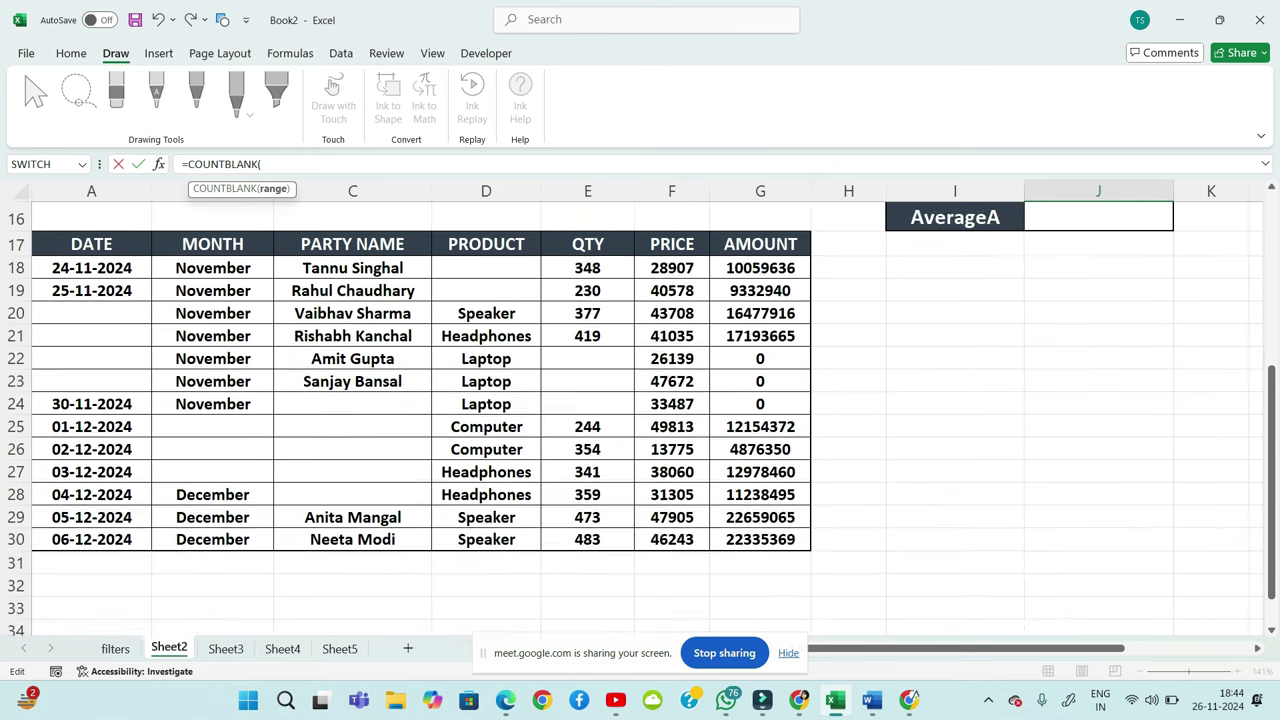
pyautogui.scroll(-1, 640, 420)
pyautogui.scroll(2, 640, 420)
pyautogui.moveTo(91, 343); pyautogui.dragTo(790, 568)
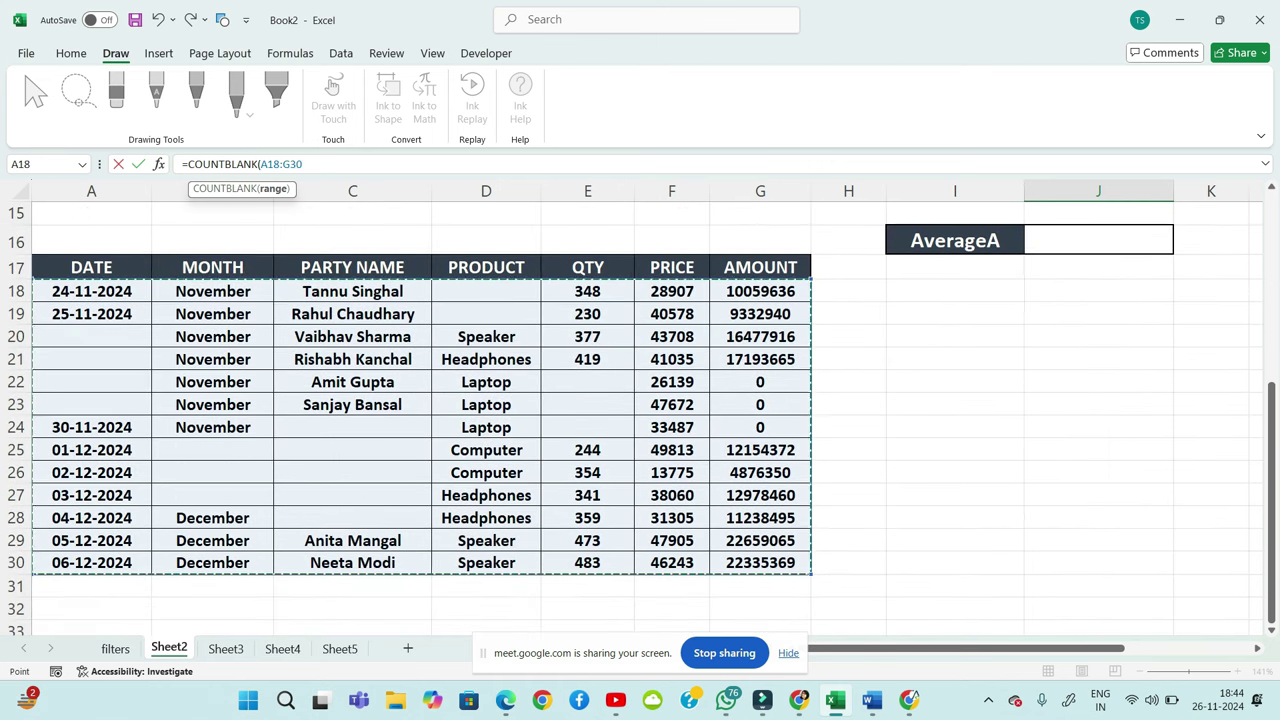
pyautogui.press('Return')
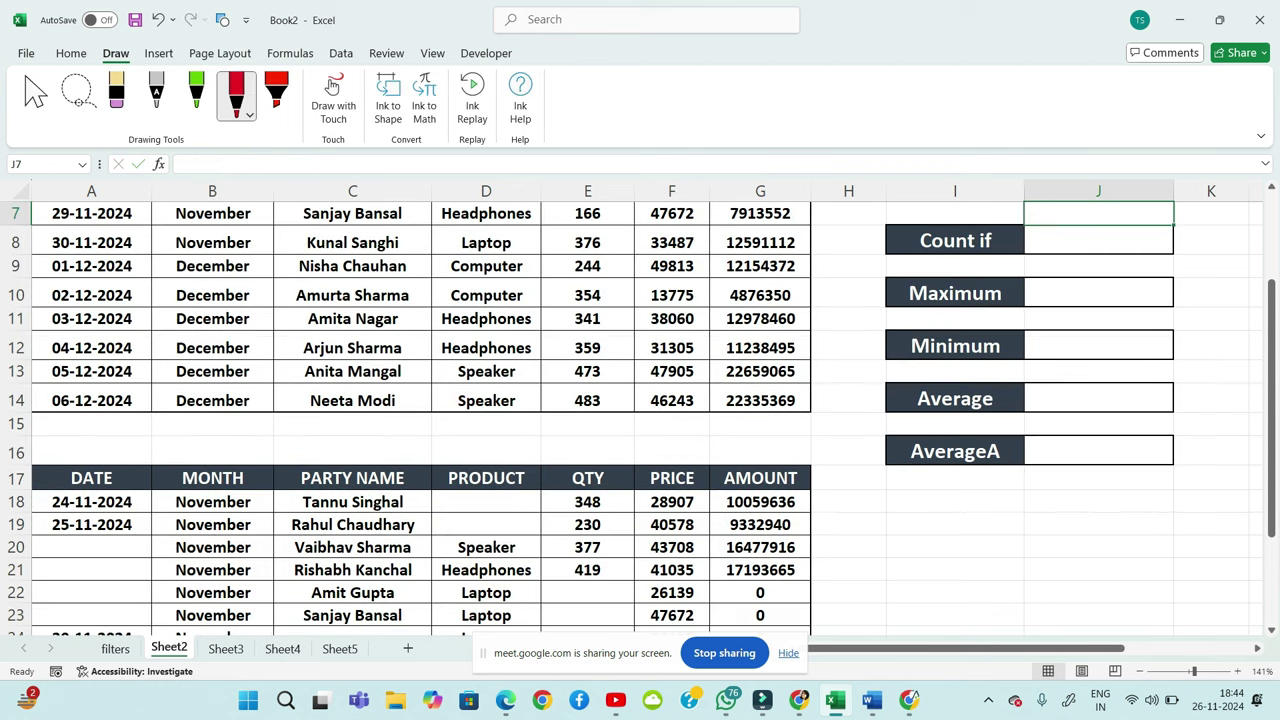
pyautogui.scroll(2, 640, 417)
pyautogui.click(1098, 347)
pyautogui.scroll(-2, 640, 417)
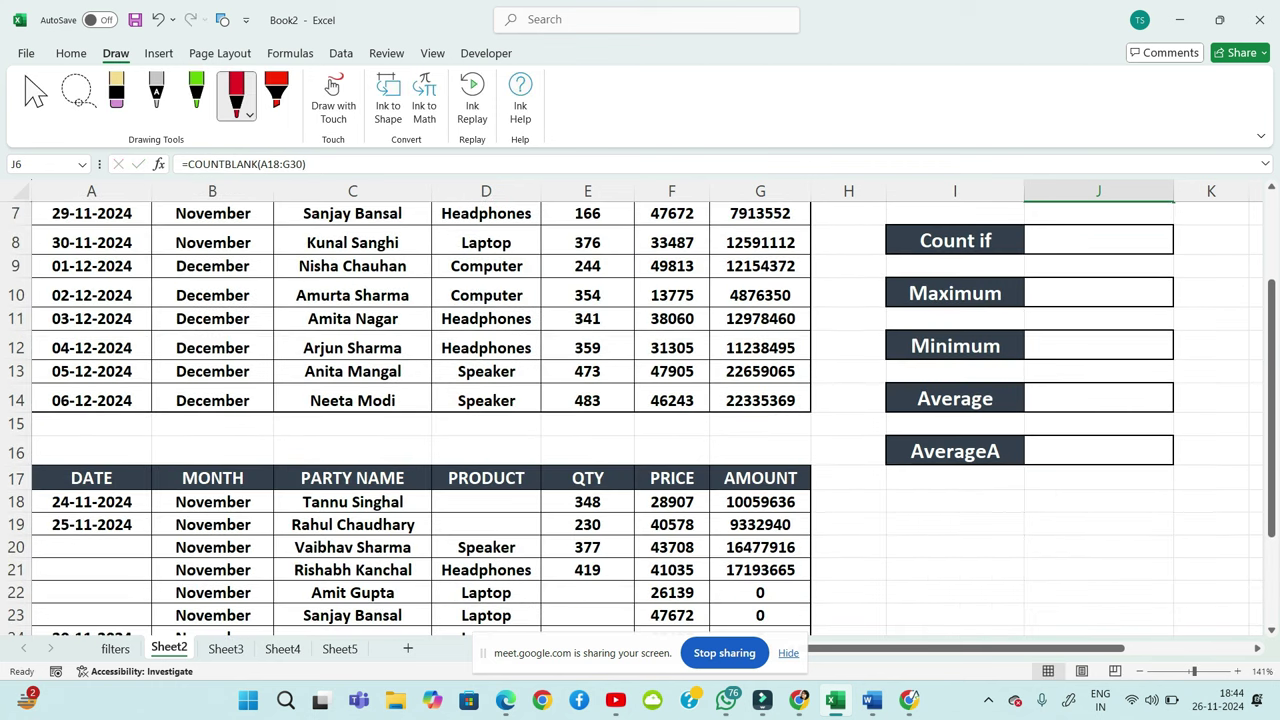
pyautogui.scroll(-2, 640, 417)
pyautogui.scroll(2, 640, 417)
pyautogui.scroll(2, 640, 417)
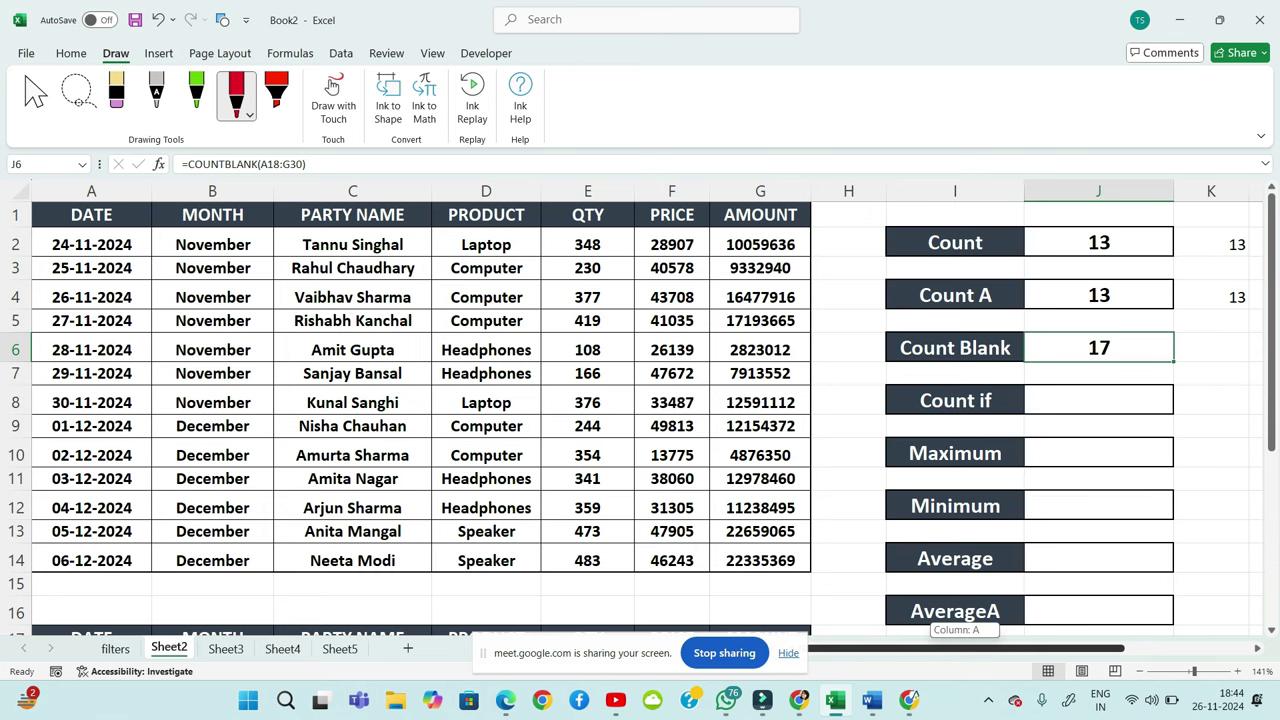
pyautogui.hscroll(2, 640, 417)
pyautogui.moveTo(799, 700)
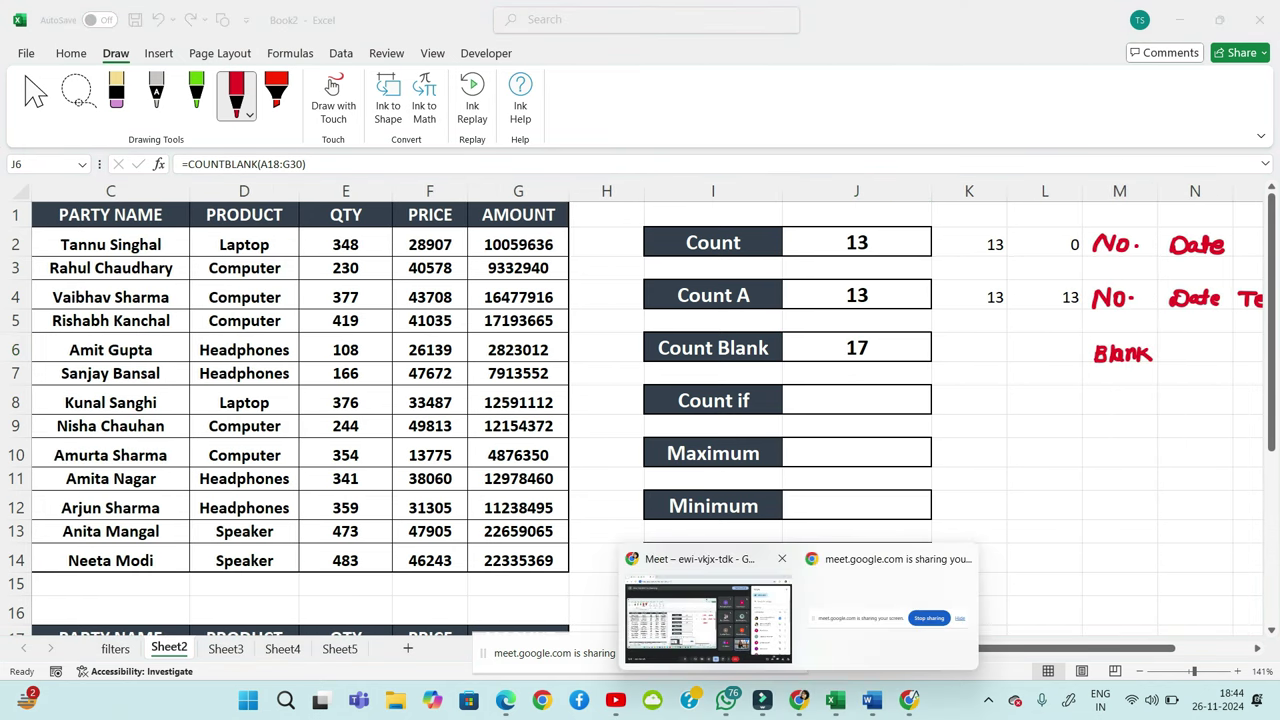
pyautogui.click(686, 578)
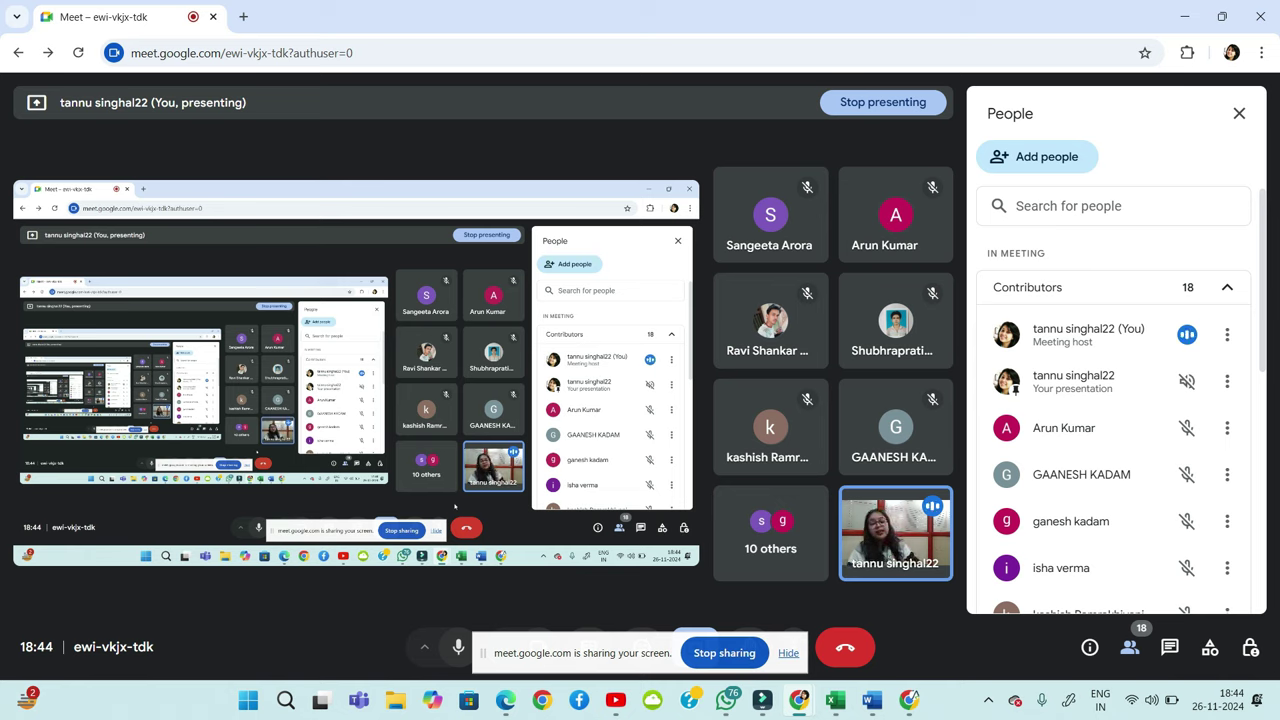
# Step: Return to the Excel workbook and go over the Count, Count A, Count Blank and Count if labels
pyautogui.click(835, 700)
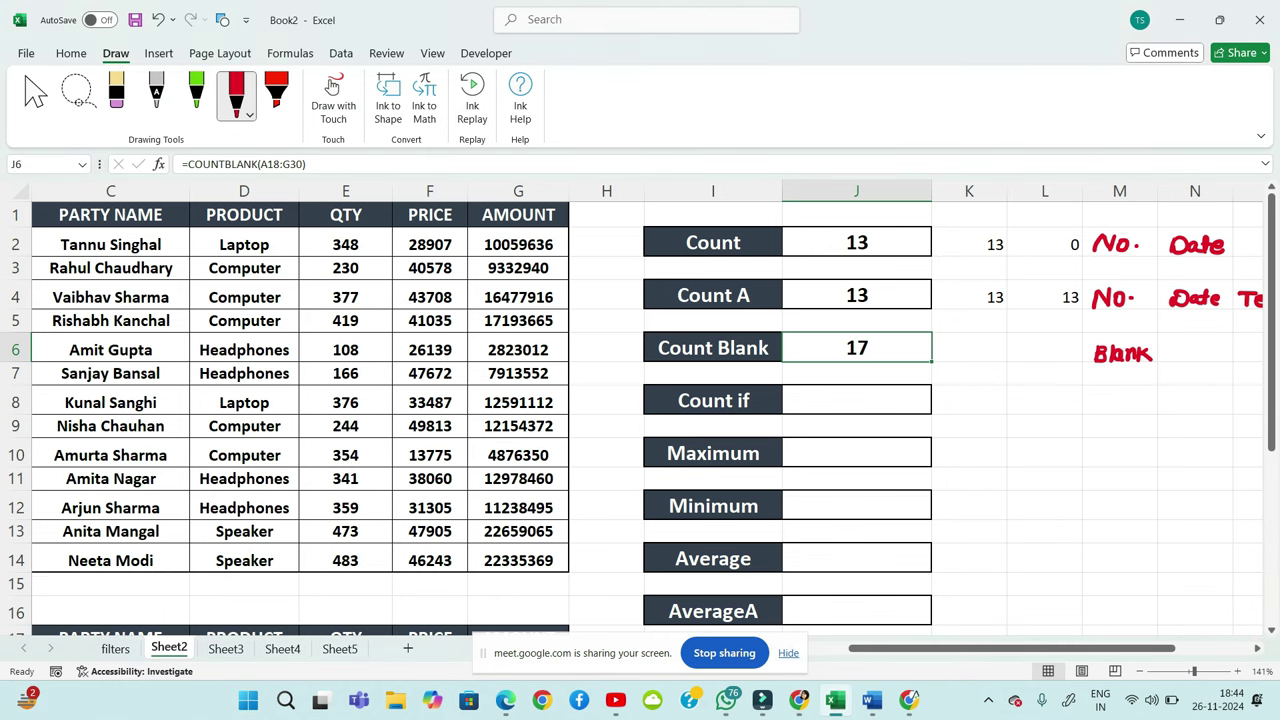
pyautogui.click(713, 242)
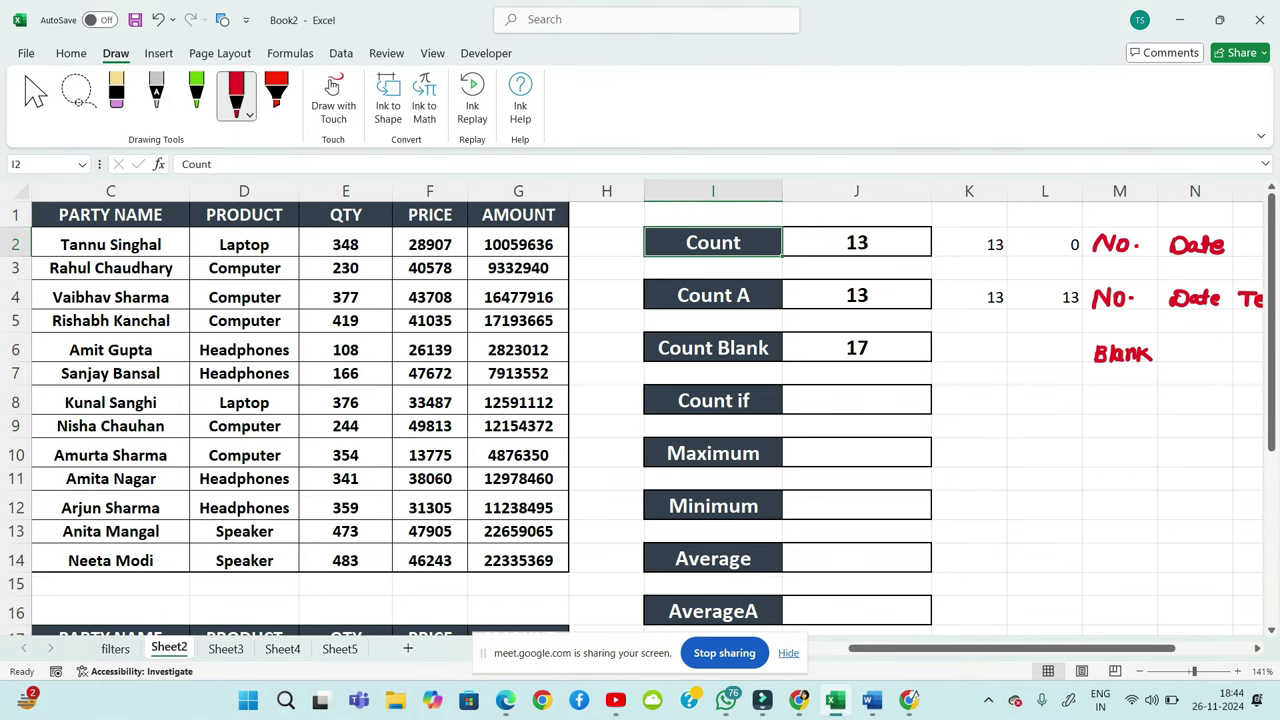
pyautogui.click(713, 295)
pyautogui.click(713, 347)
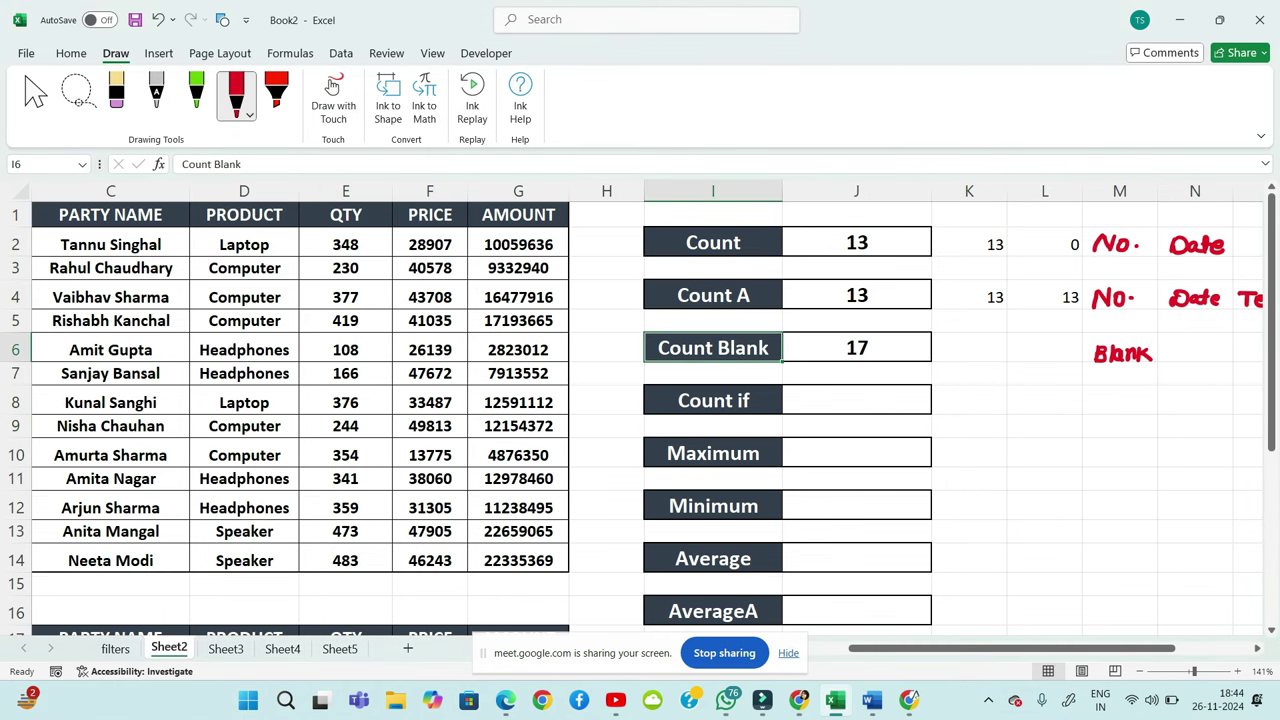
pyautogui.click(713, 400)
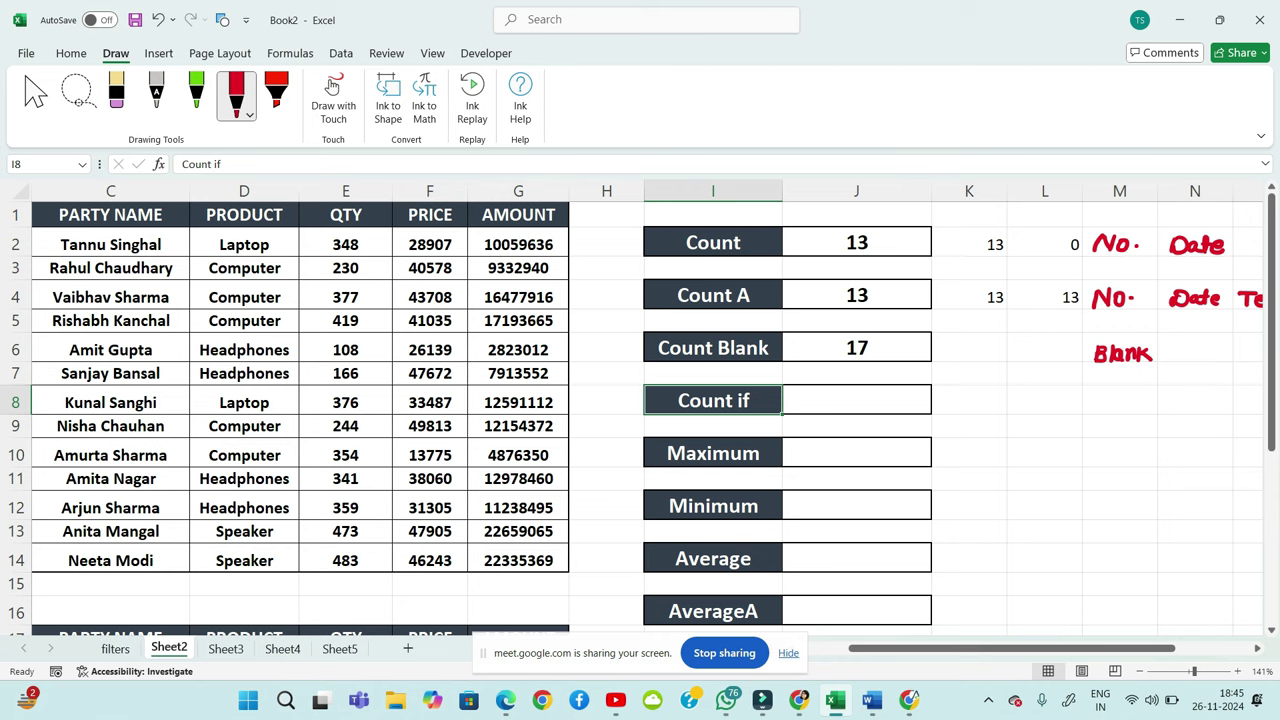
# Step: Start an =IF( formula in the spare cell beside Count if, then cancel it
pyautogui.click(969, 400)
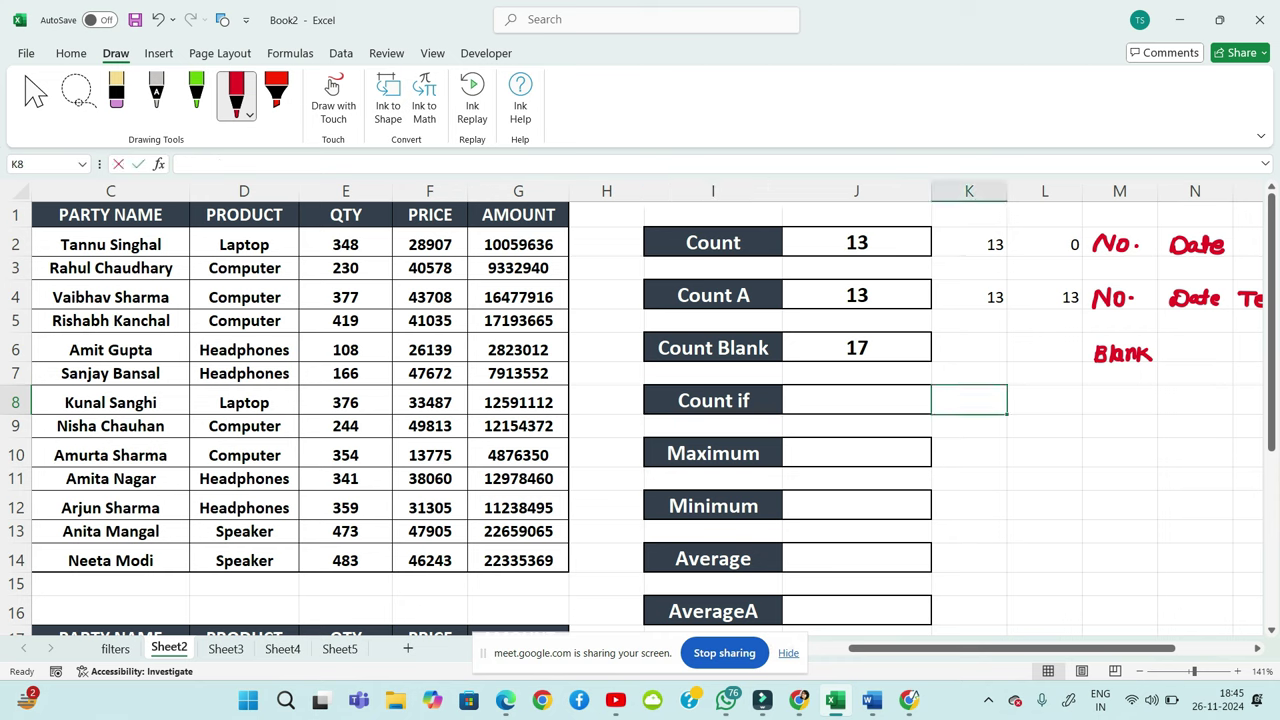
pyautogui.write('=IF')
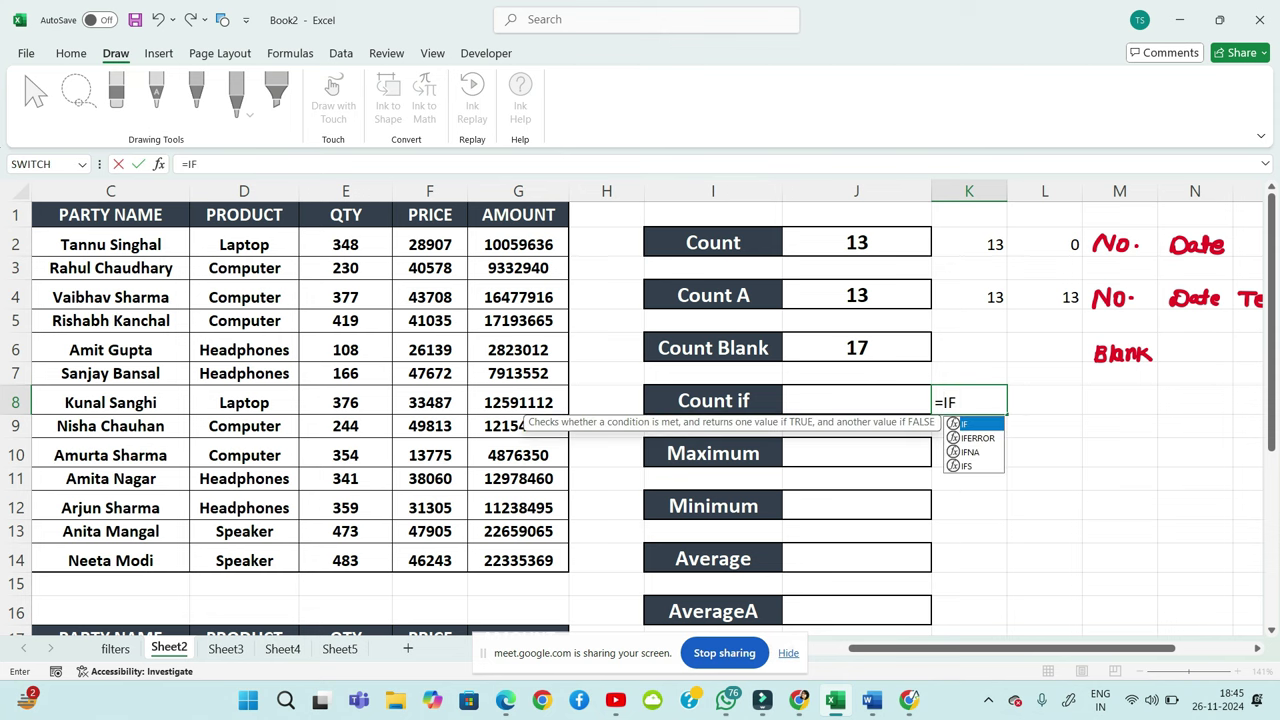
pyautogui.write('(')
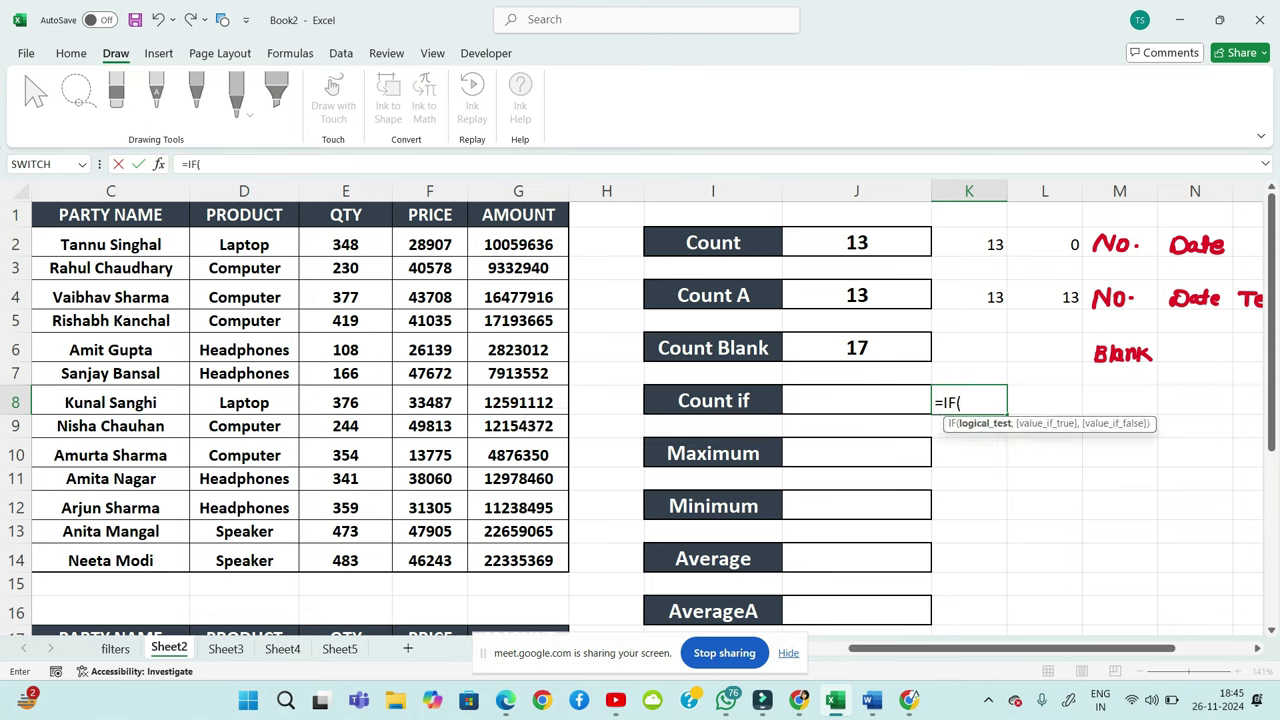
pyautogui.press('BackSpace')
pyautogui.press('Escape')
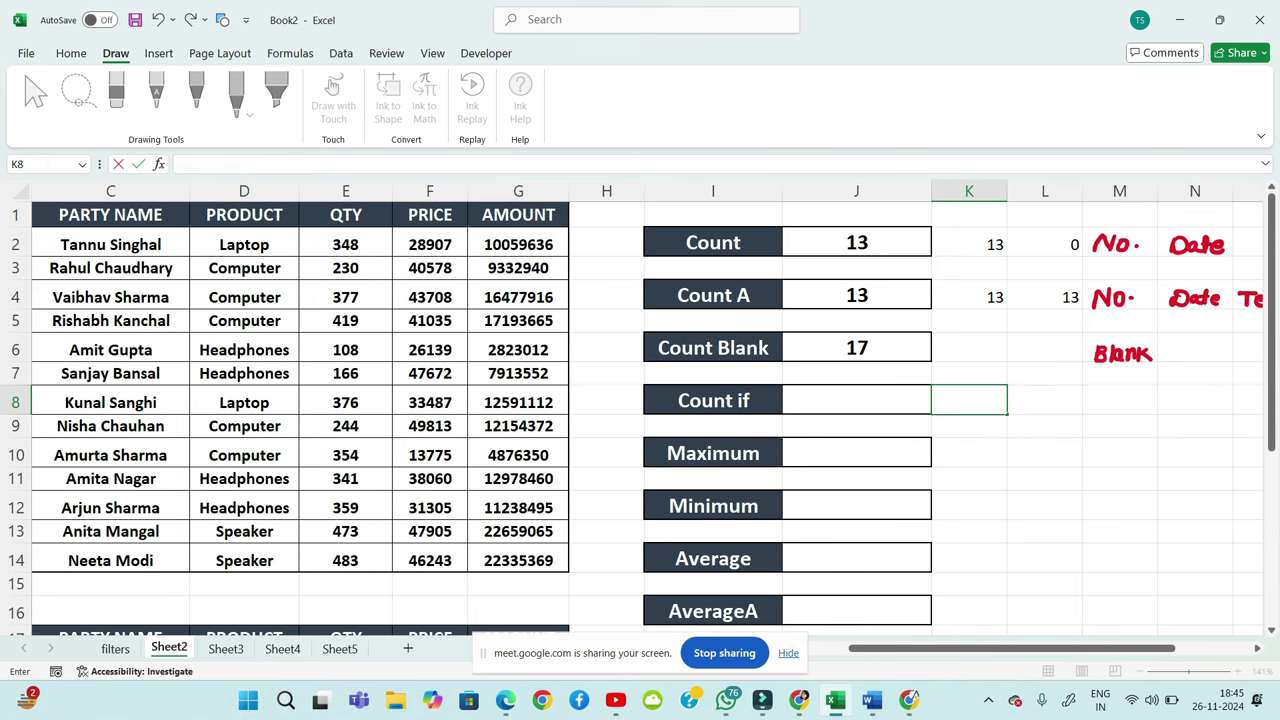
# Step: Try COUNTIF and =COUNT( in the Count if cell, then erase it so the cell stays empty
pyautogui.click(856, 400)
pyautogui.write('=C')
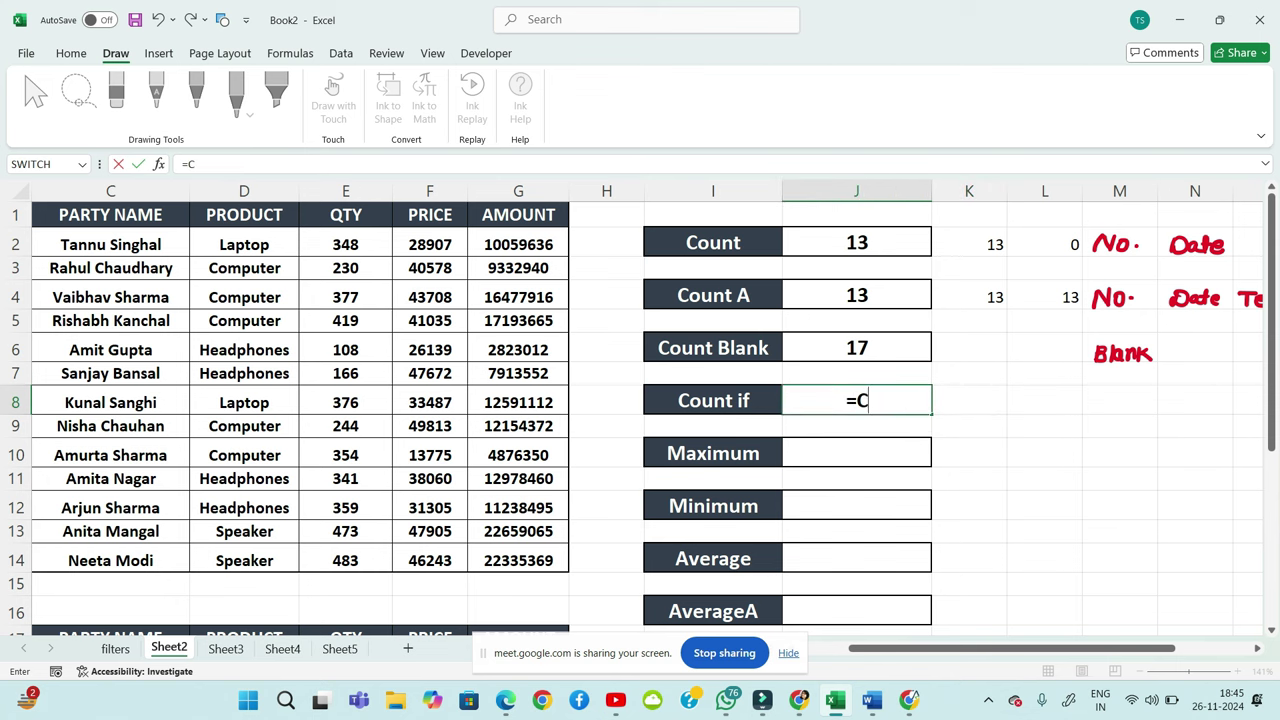
pyautogui.write('OUNT')
pyautogui.write('I')
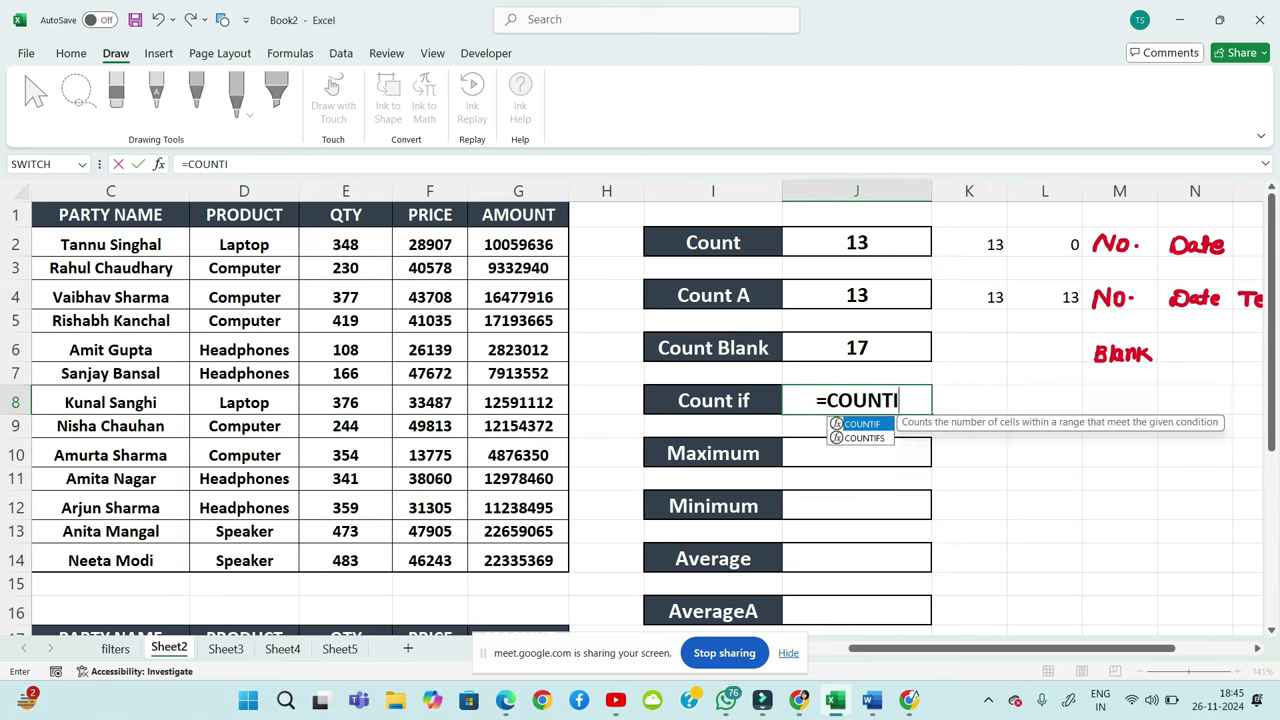
pyautogui.press('Tab')
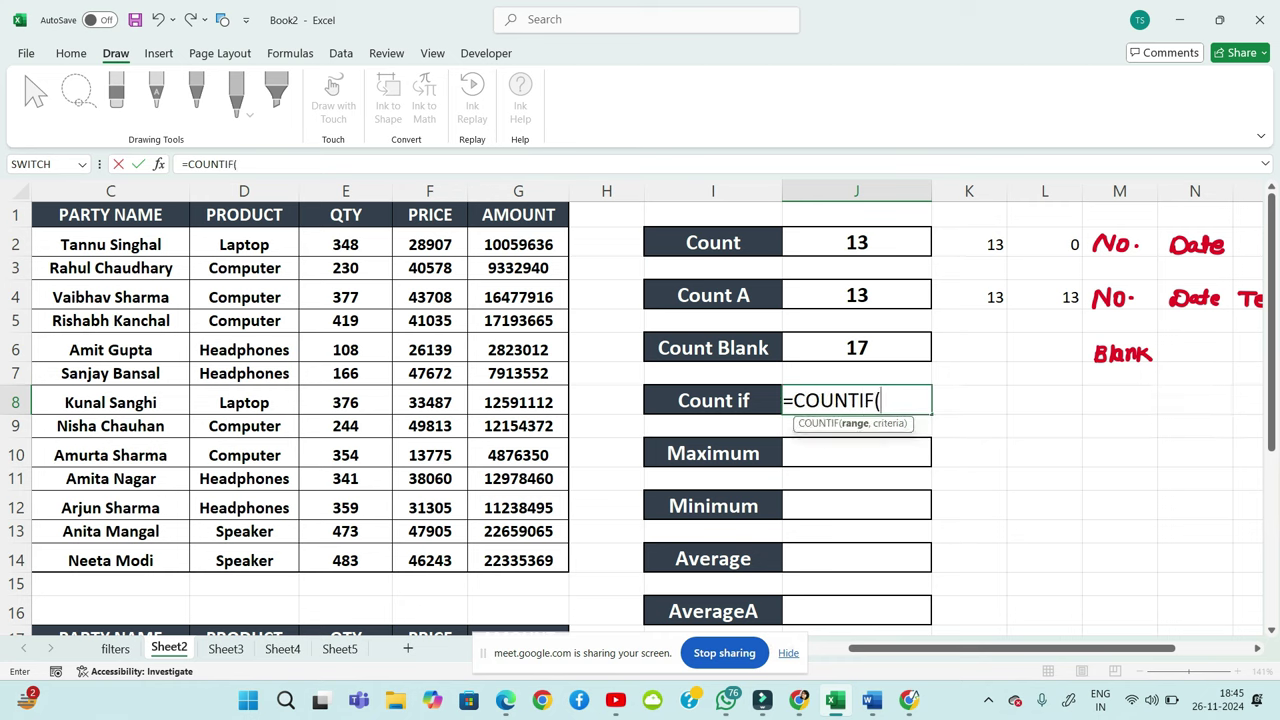
pyautogui.press('BackSpace')
pyautogui.press('BackSpace')
pyautogui.press('BackSpace')
pyautogui.press('BackSpace')
pyautogui.press('BackSpace')
pyautogui.press('BackSpace')
pyautogui.press('BackSpace')
pyautogui.press('BackSpace')
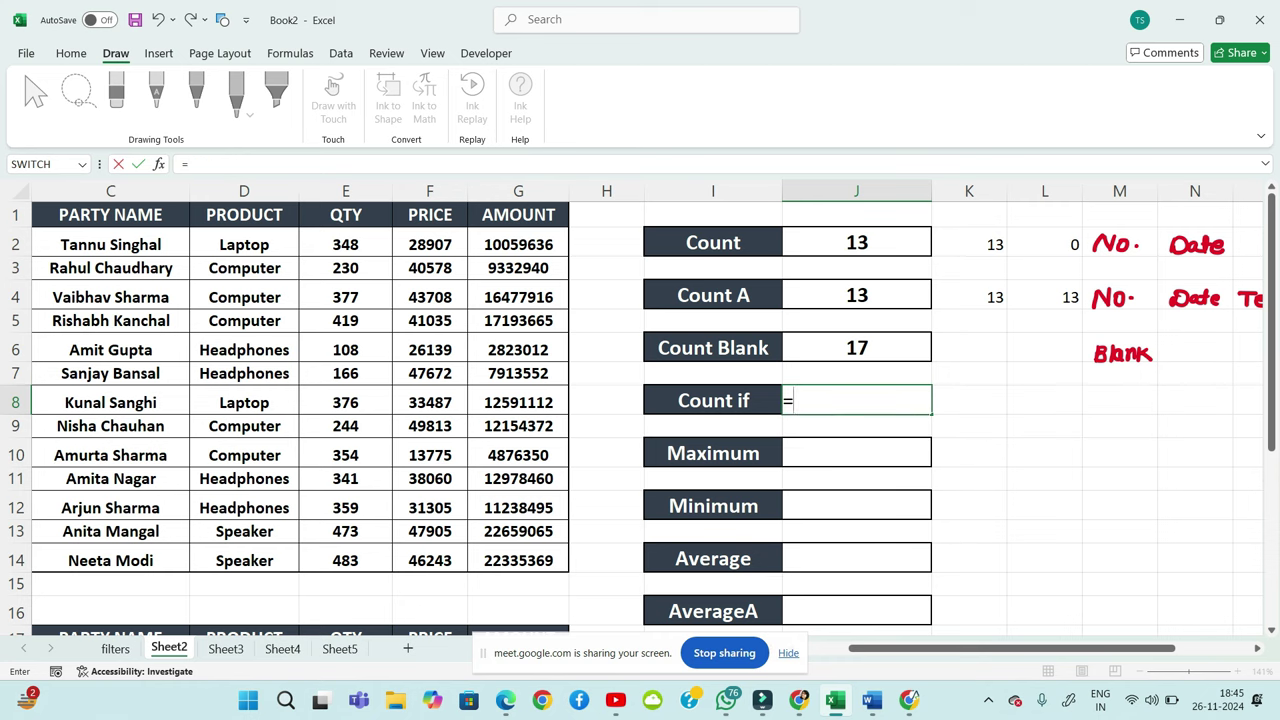
pyautogui.press('BackSpace')
pyautogui.write('=')
pyautogui.write('COUNT')
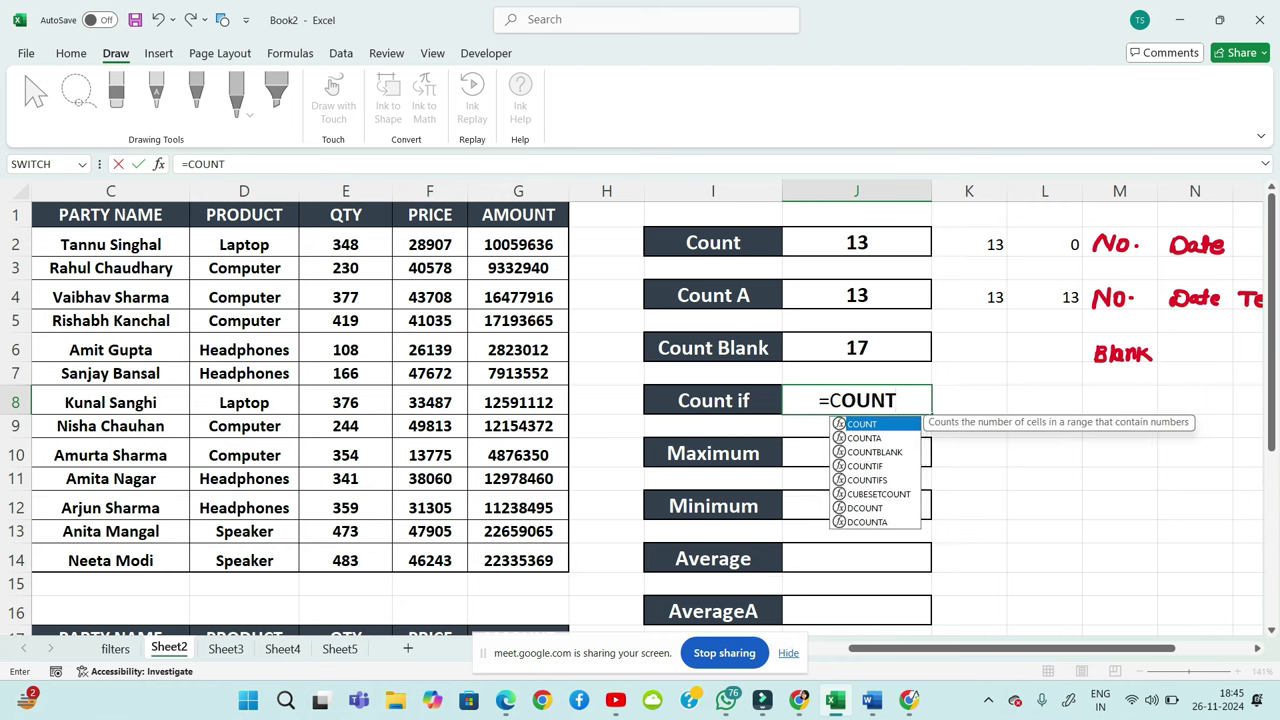
pyautogui.write('(')
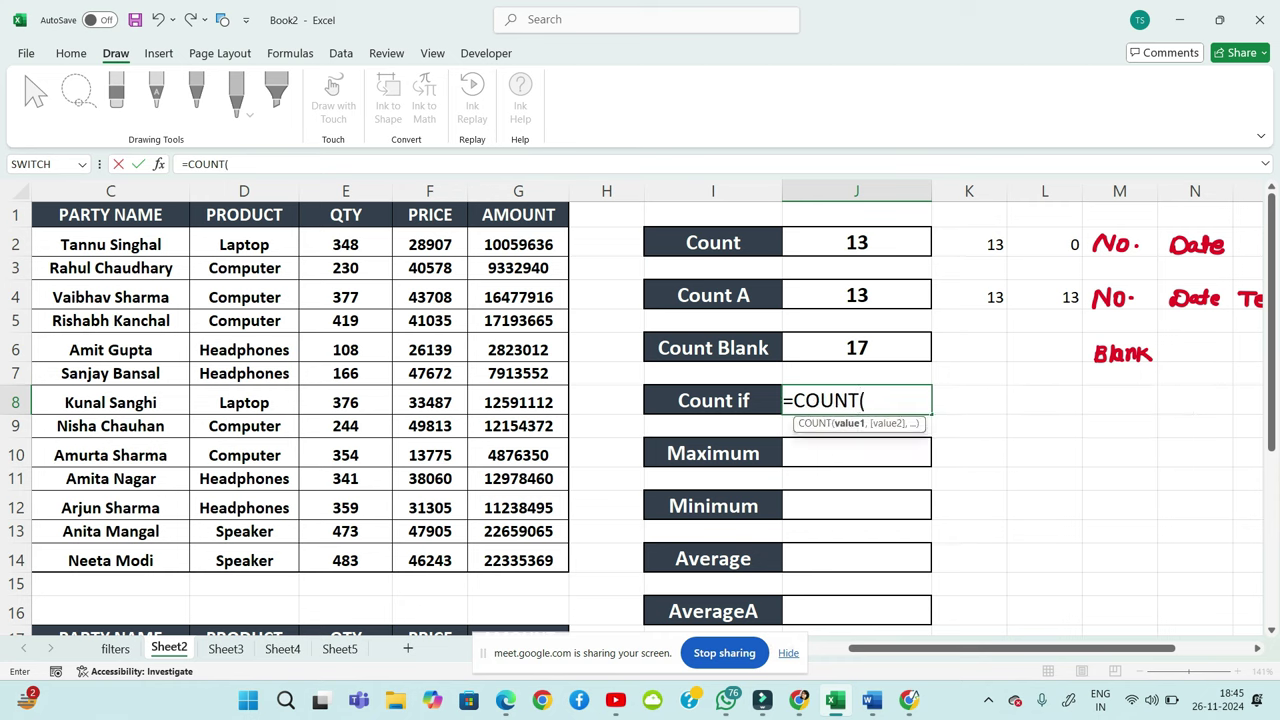
pyautogui.press('BackSpace')
pyautogui.press('BackSpace')
pyautogui.press('BackSpace')
pyautogui.press('BackSpace')
pyautogui.press('BackSpace')
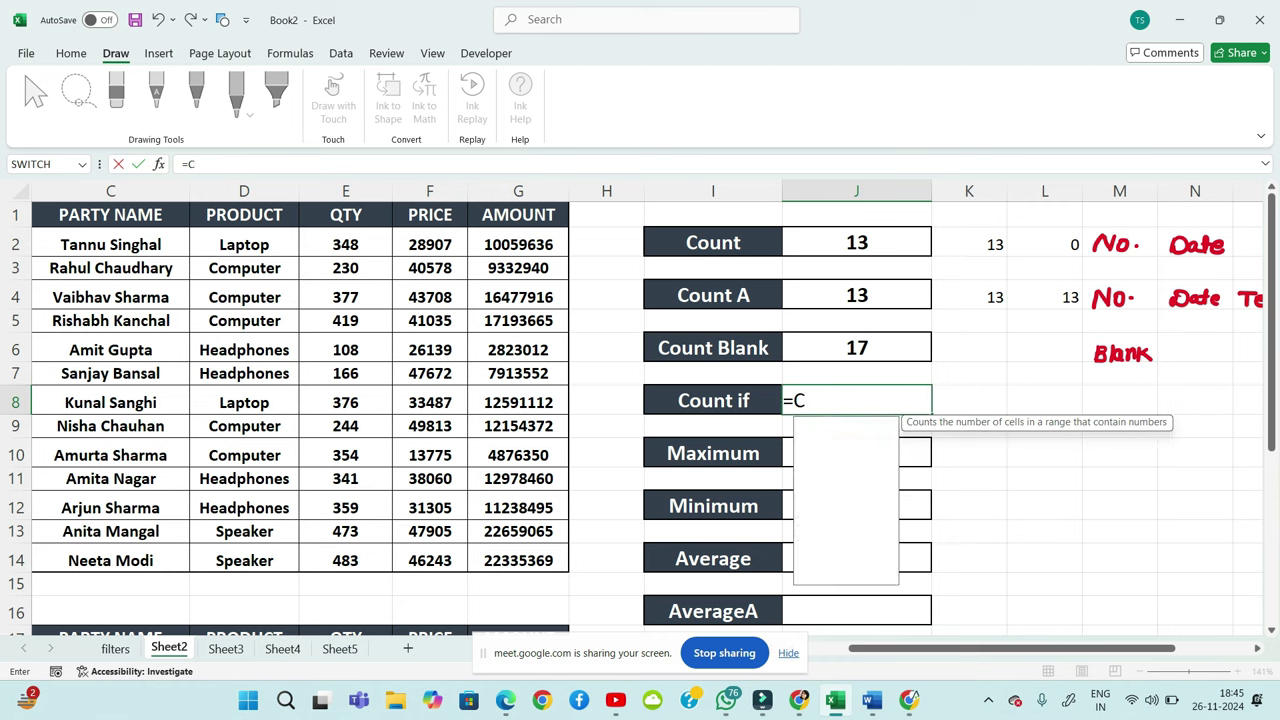
pyautogui.press('BackSpace')
pyautogui.press('BackSpace')
pyautogui.press('Return')
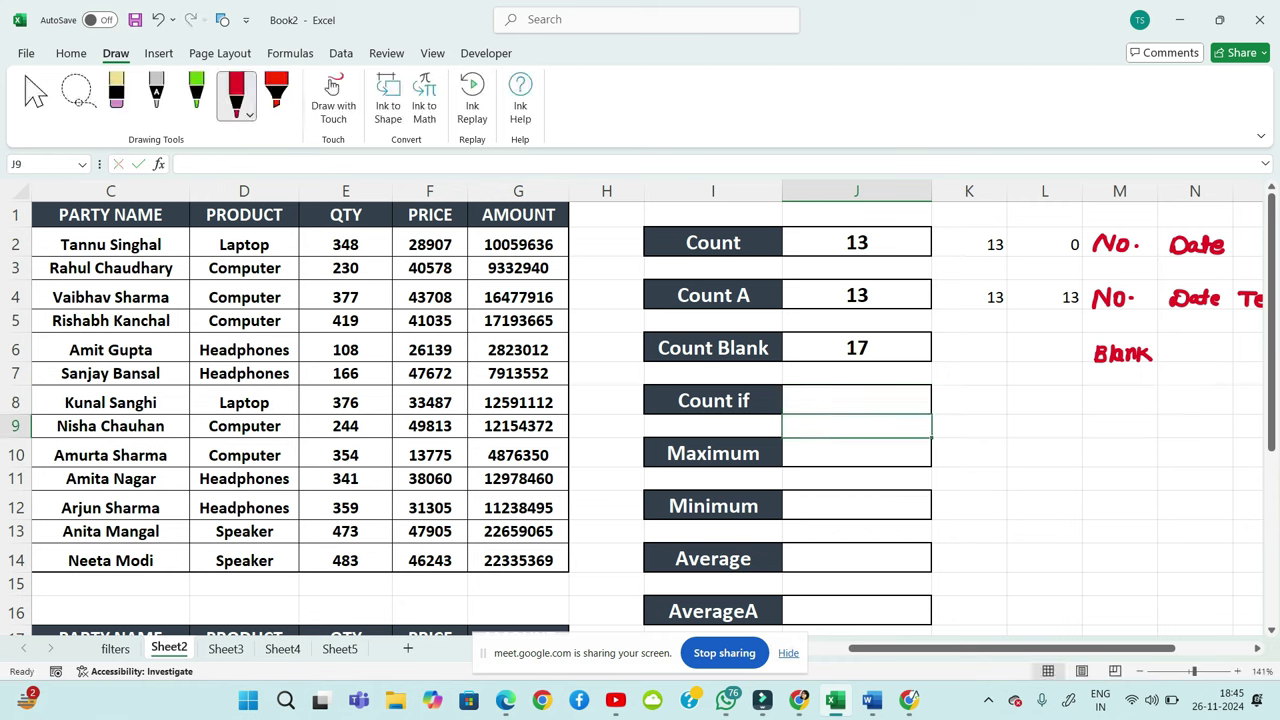
pyautogui.click(856, 453)
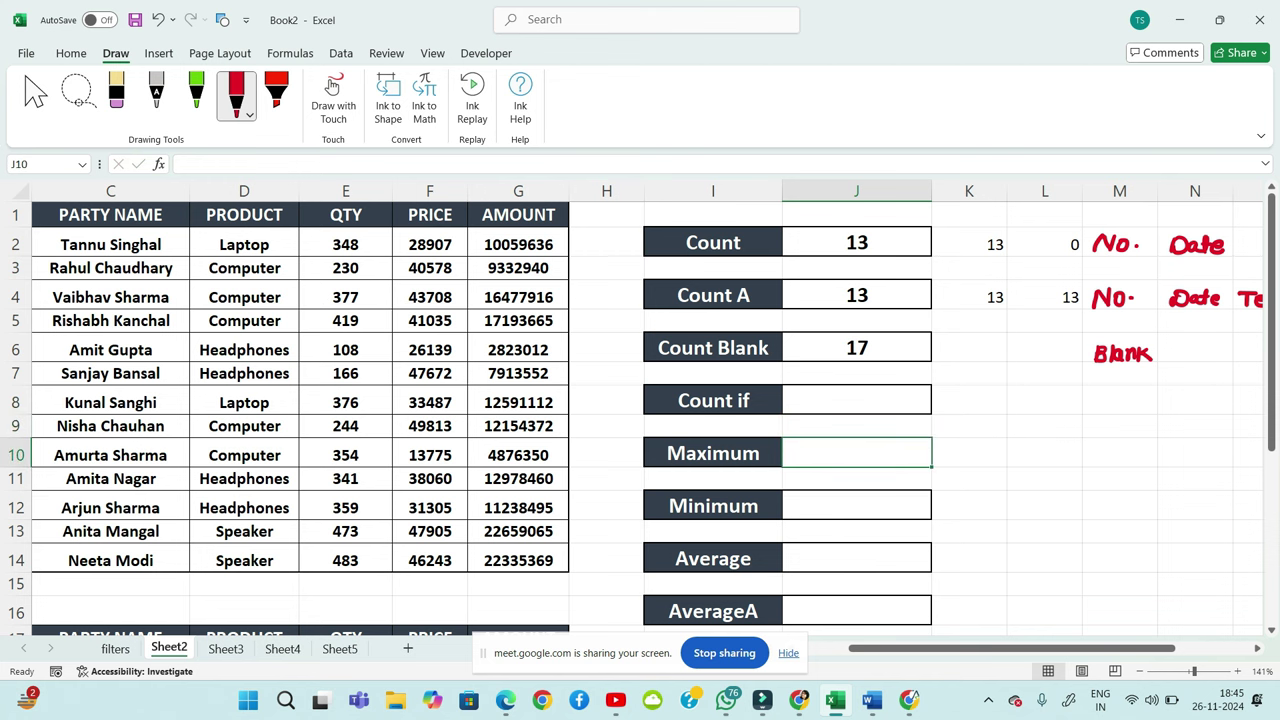
pyautogui.click(282, 649)
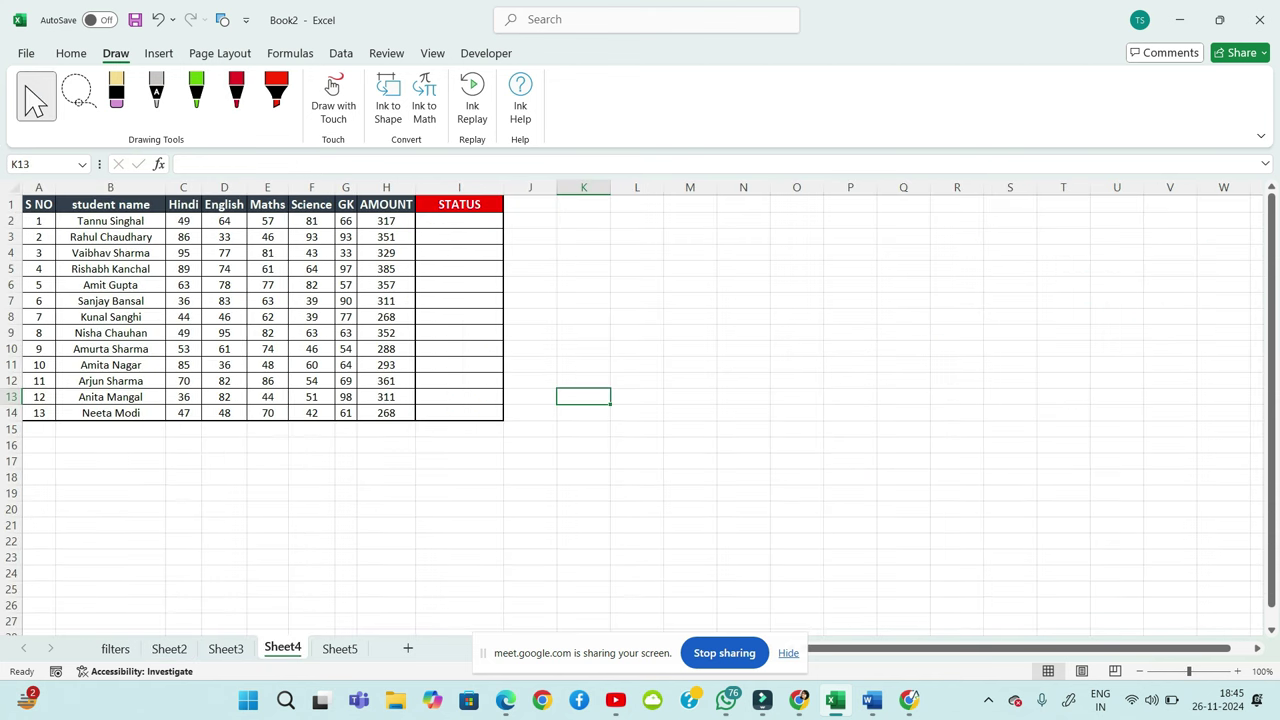
pyautogui.moveTo(459, 204); pyautogui.dragTo(459, 397)
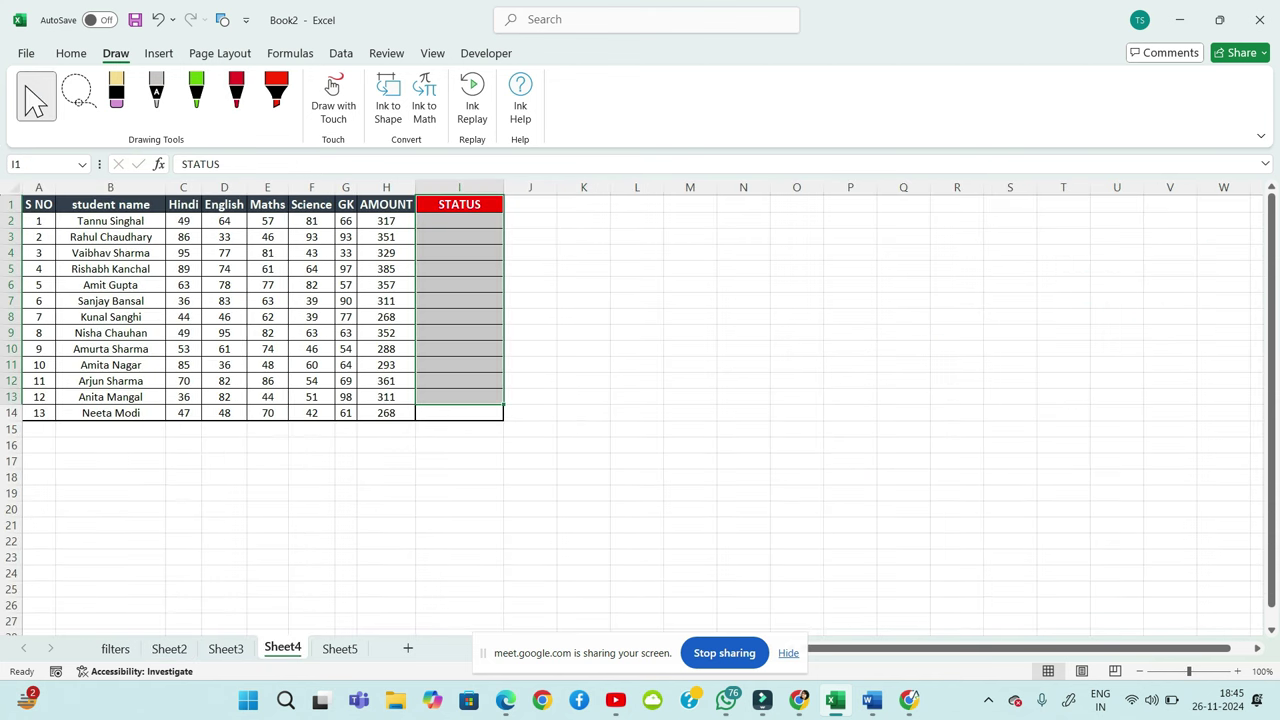
pyautogui.click(169, 649)
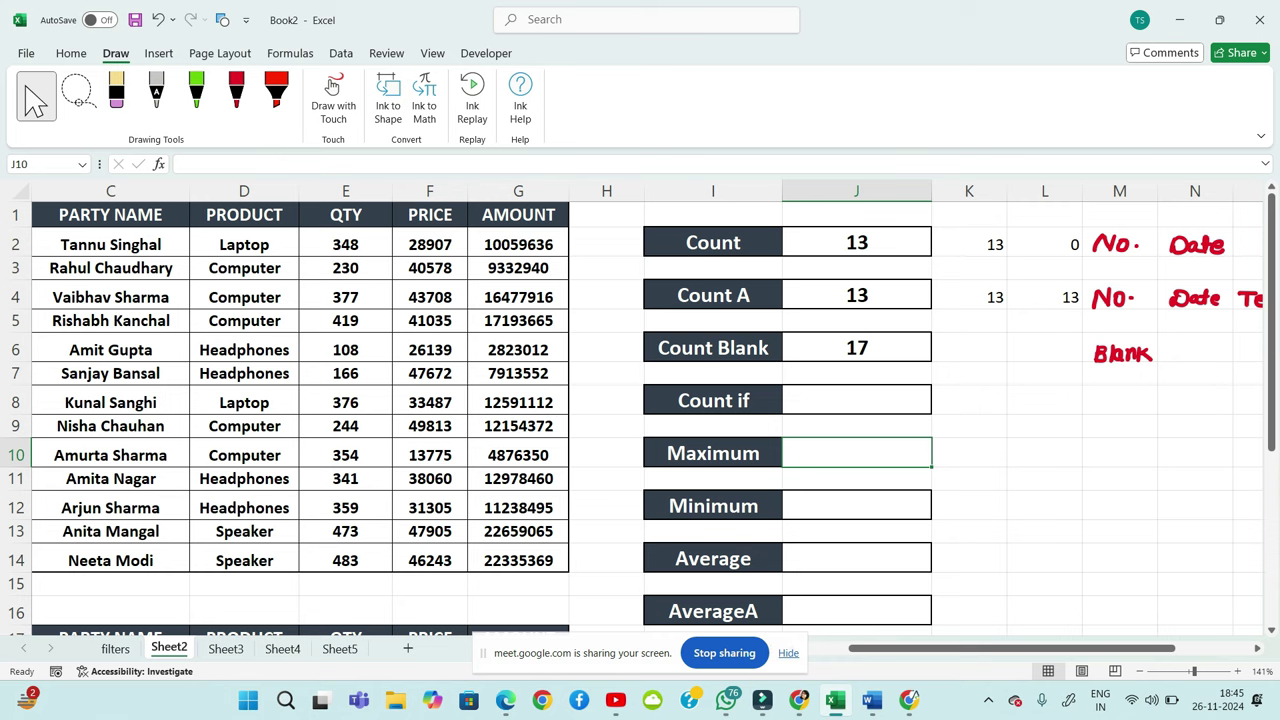
# Step: Enter =MAX(E2:E14) in the Maximum cell J10, returning 483 as the highest QTY
pyautogui.moveTo(345, 244); pyautogui.dragTo(345, 560)
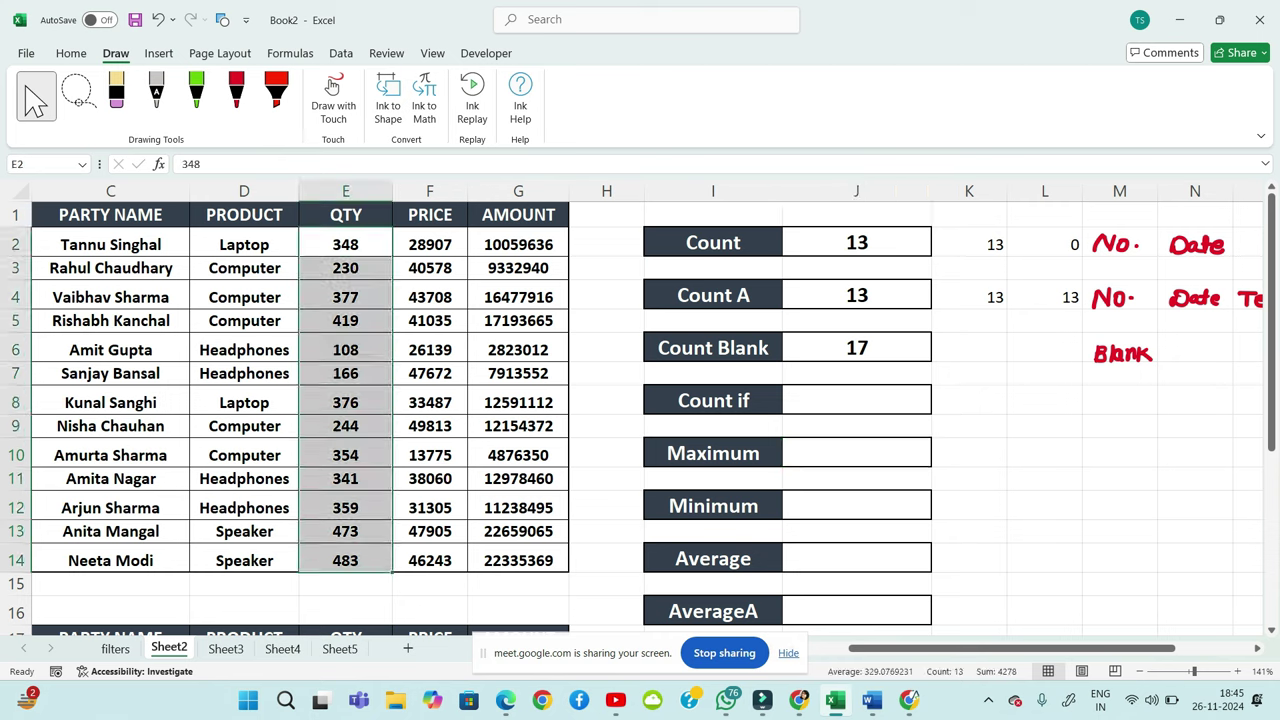
pyautogui.moveTo(345, 244); pyautogui.dragTo(345, 560)
pyautogui.click(856, 453)
pyautogui.write('=')
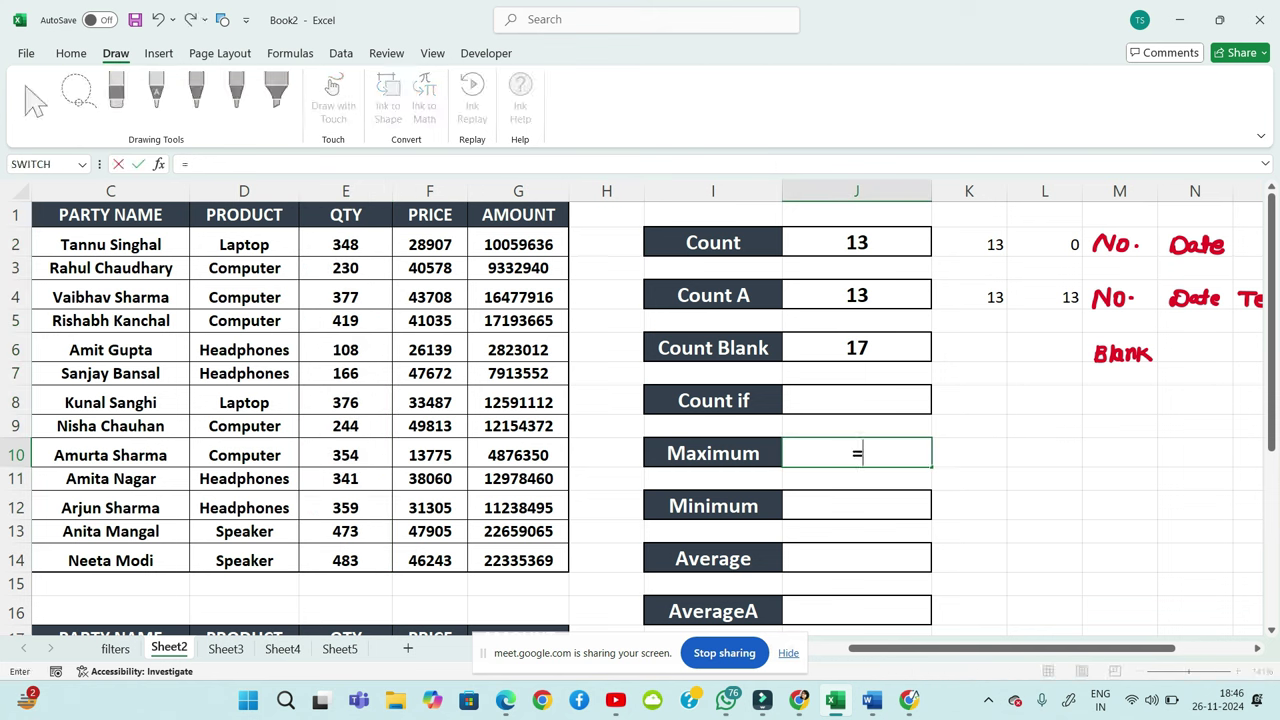
pyautogui.write('MAX')
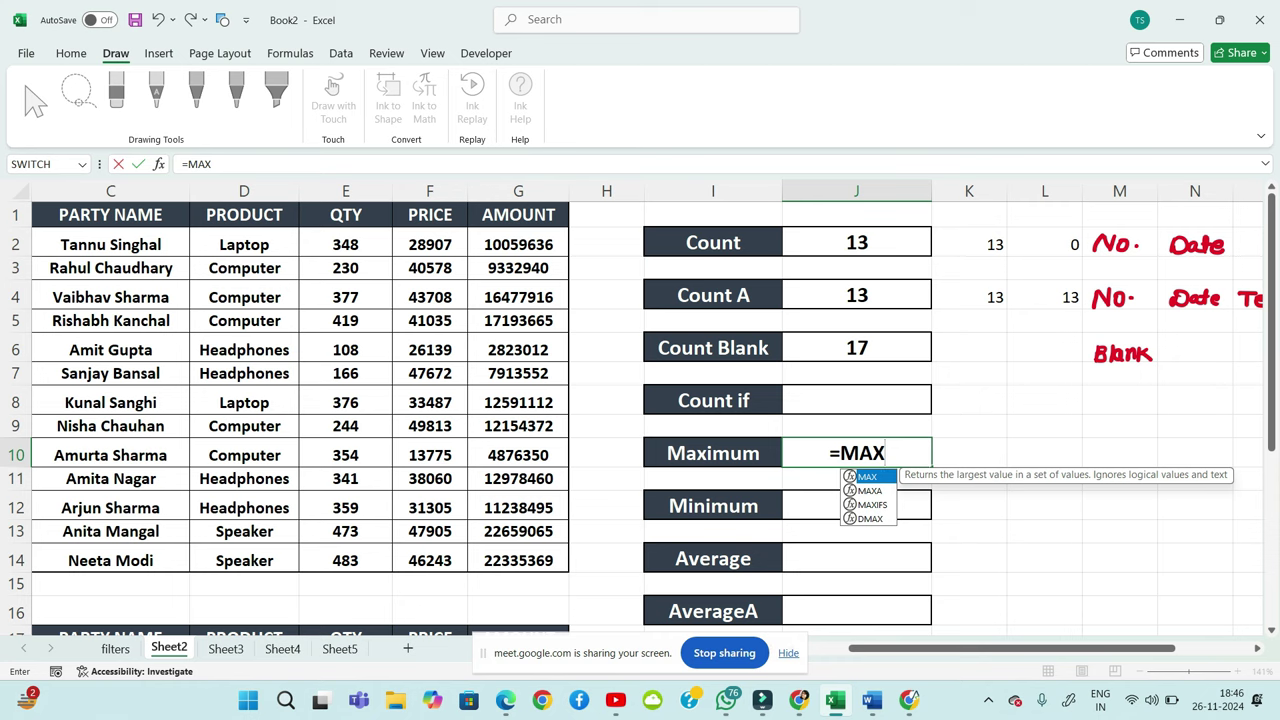
pyautogui.write('(')
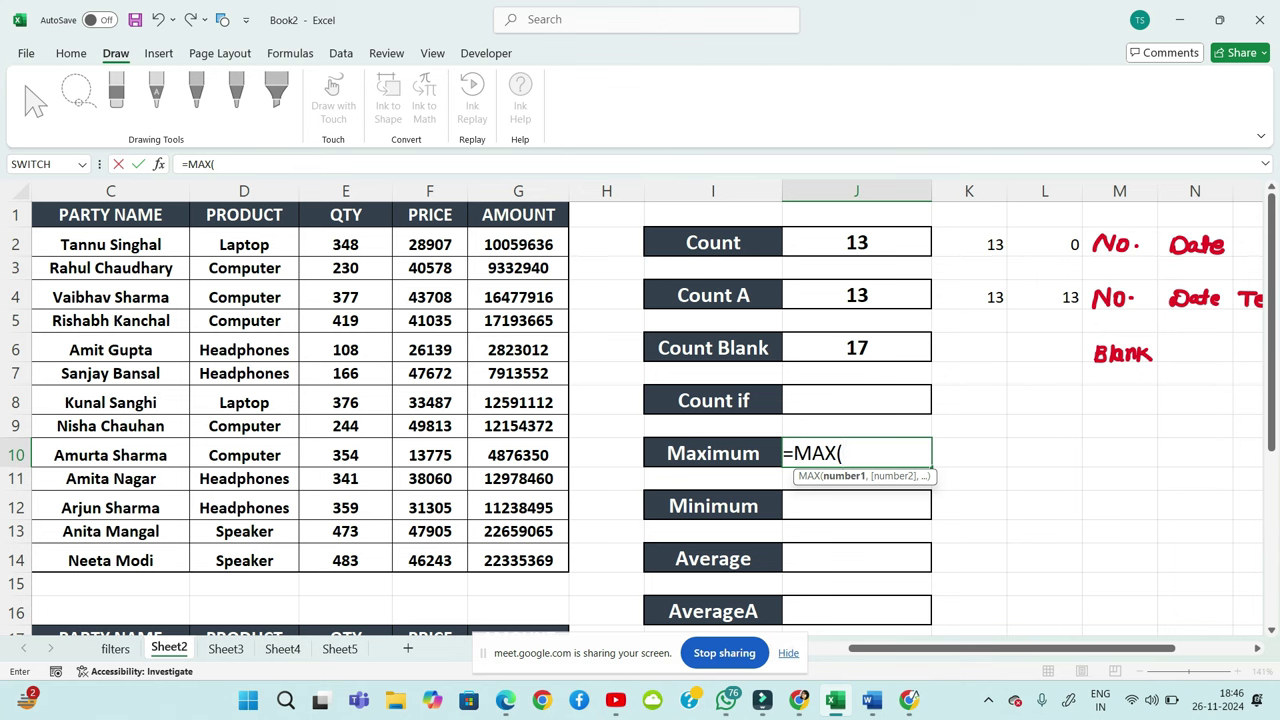
pyautogui.moveTo(345, 244); pyautogui.dragTo(345, 562)
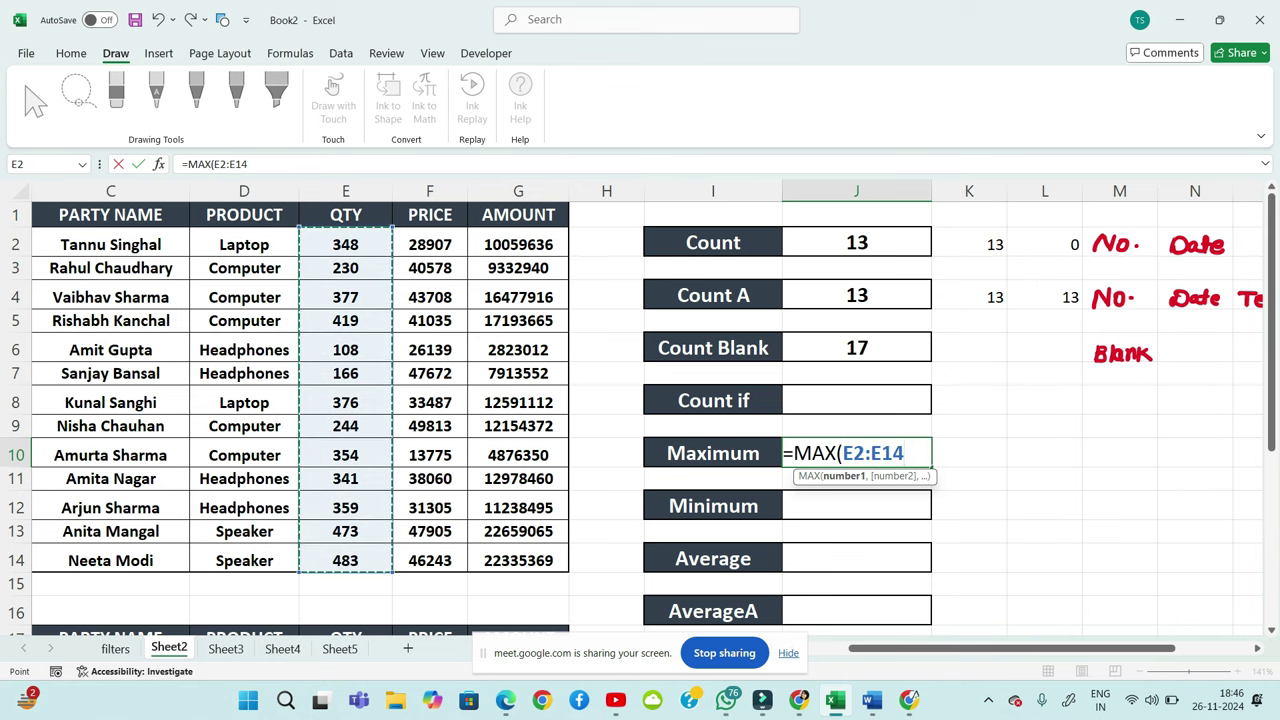
pyautogui.write(')')
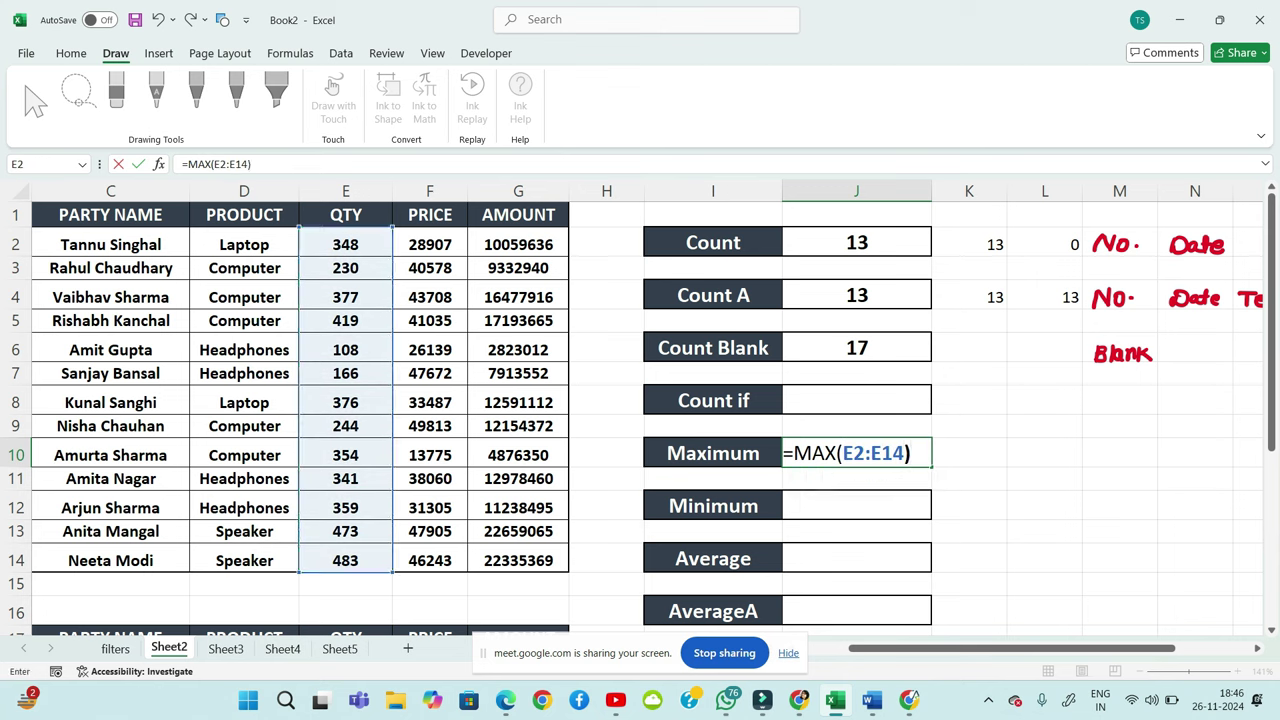
pyautogui.press('Return')
pyautogui.click(856, 453)
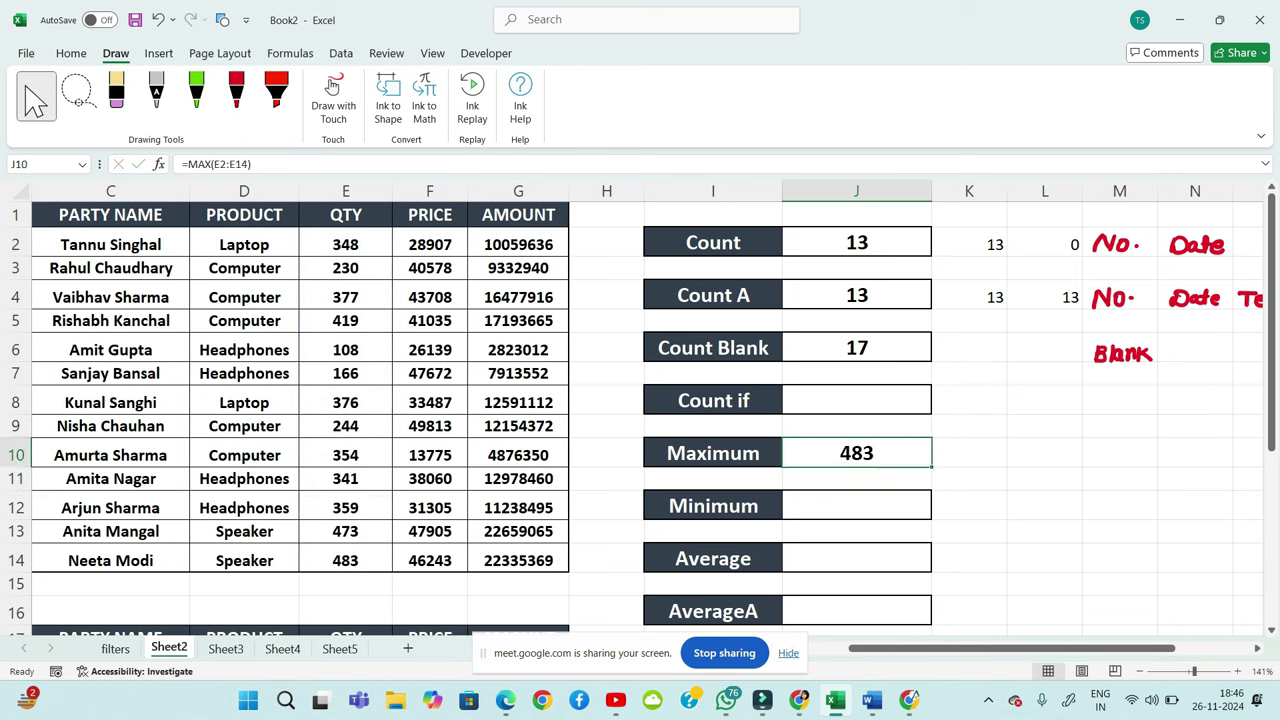
pyautogui.click(968, 453)
pyautogui.write('=')
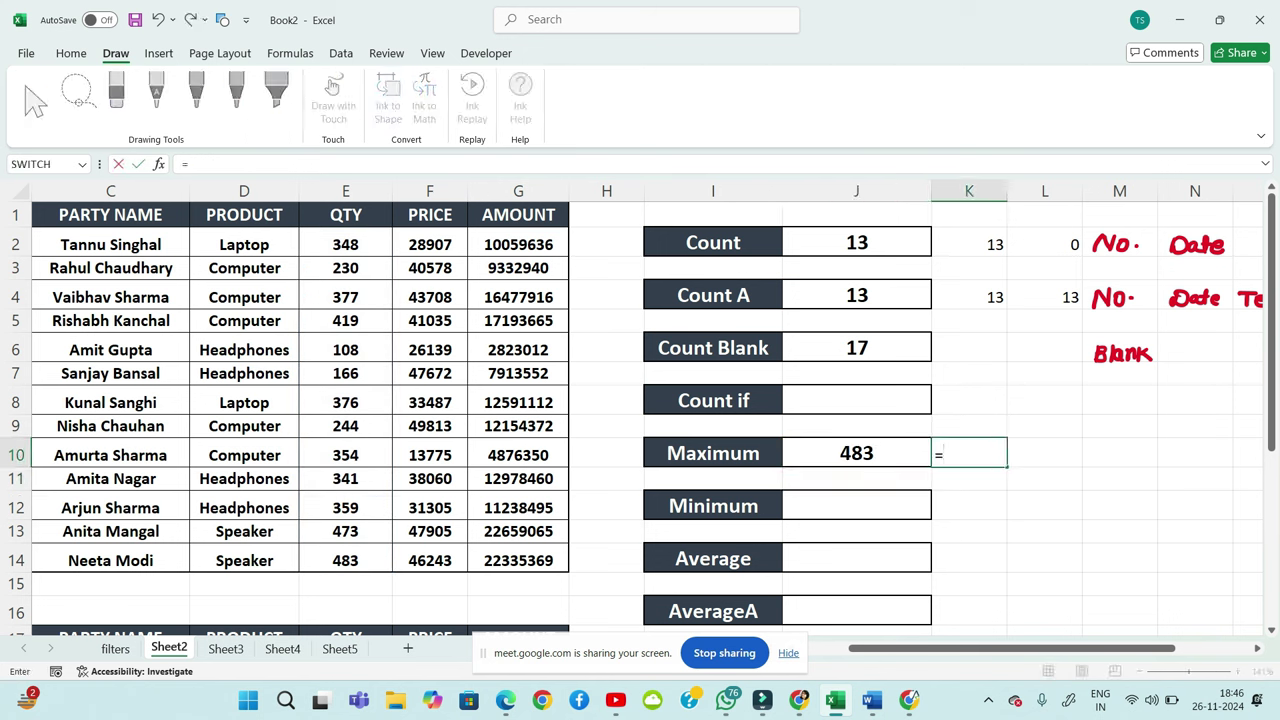
pyautogui.write('MAX')
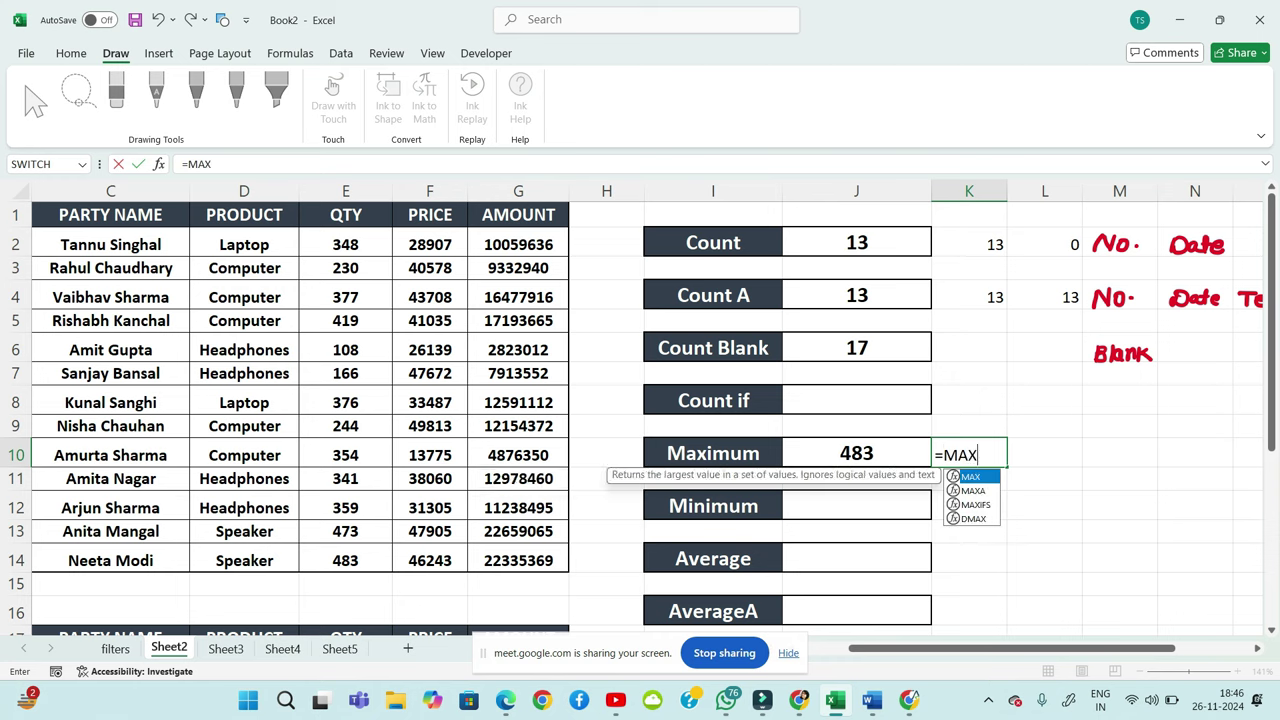
pyautogui.write('(')
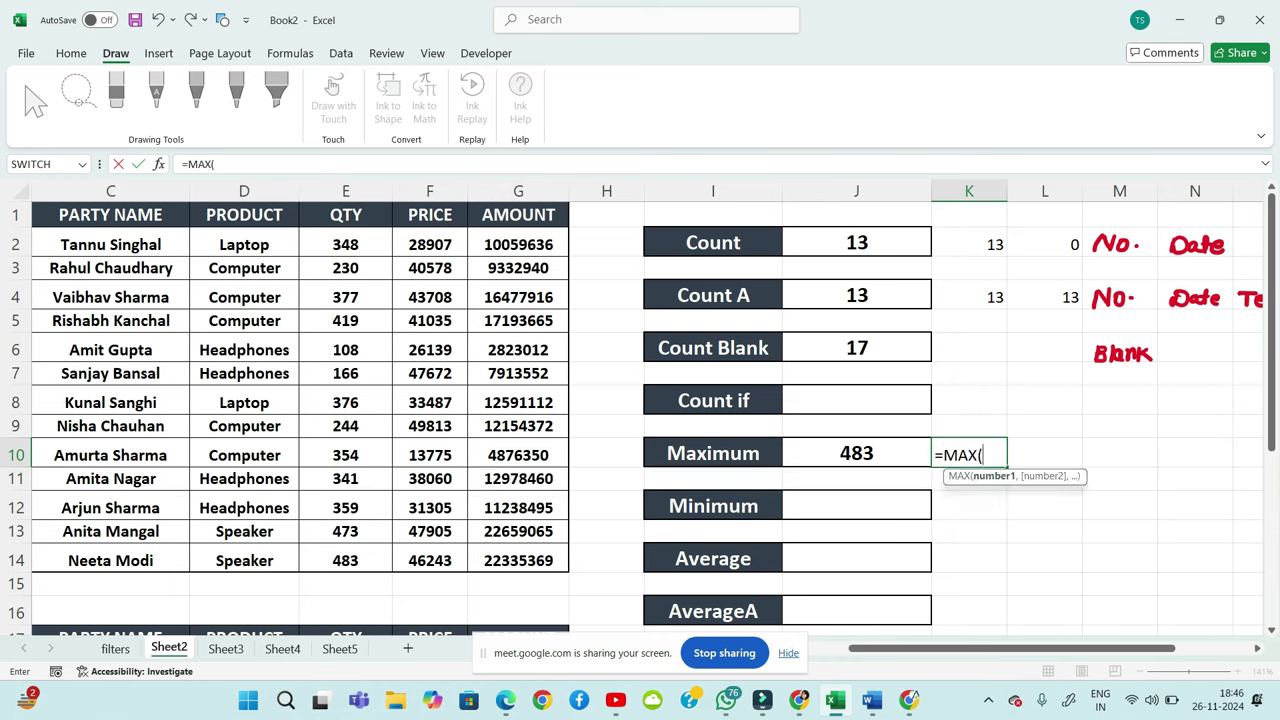
pyautogui.moveTo(345, 244); pyautogui.dragTo(345, 531)
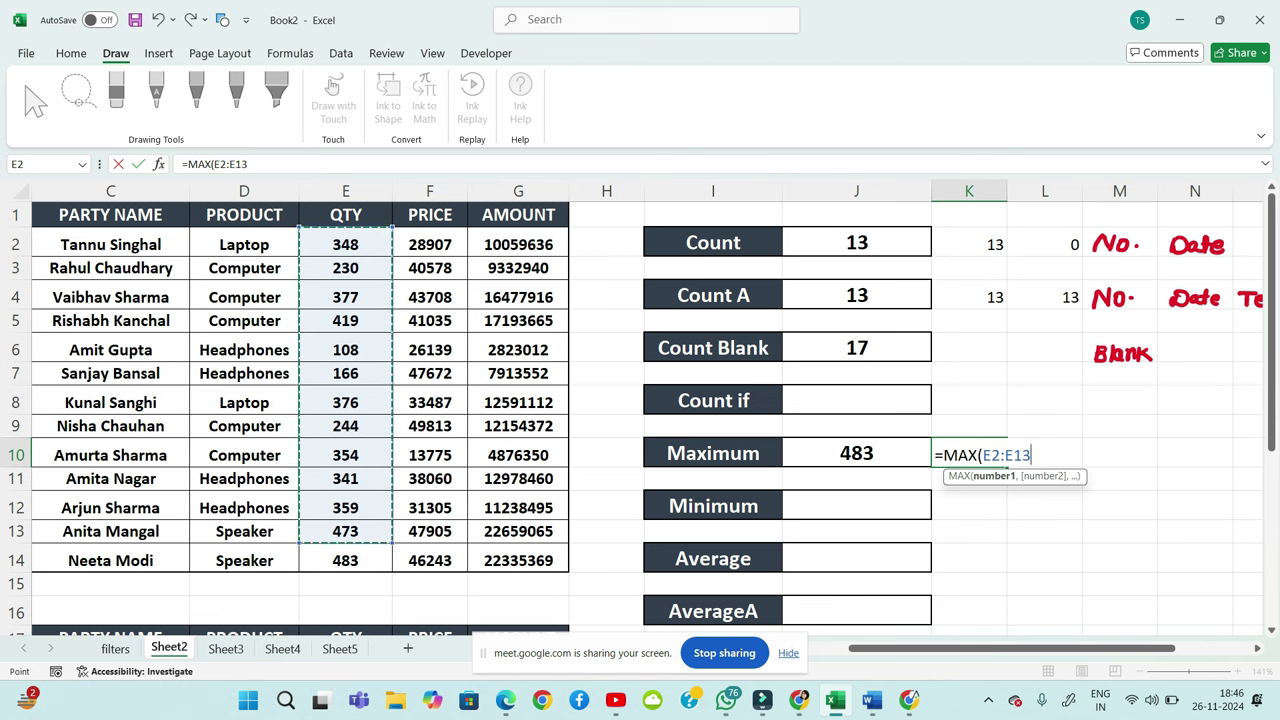
pyautogui.press('Return')
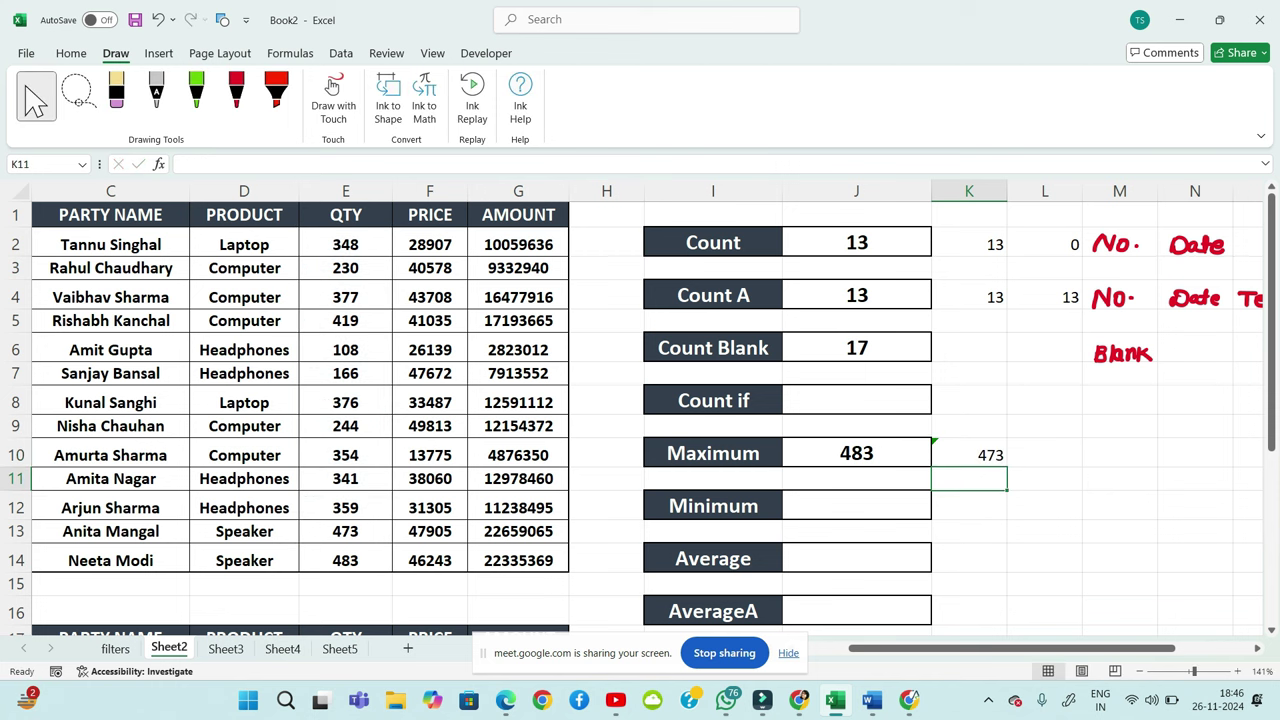
pyautogui.click(968, 455)
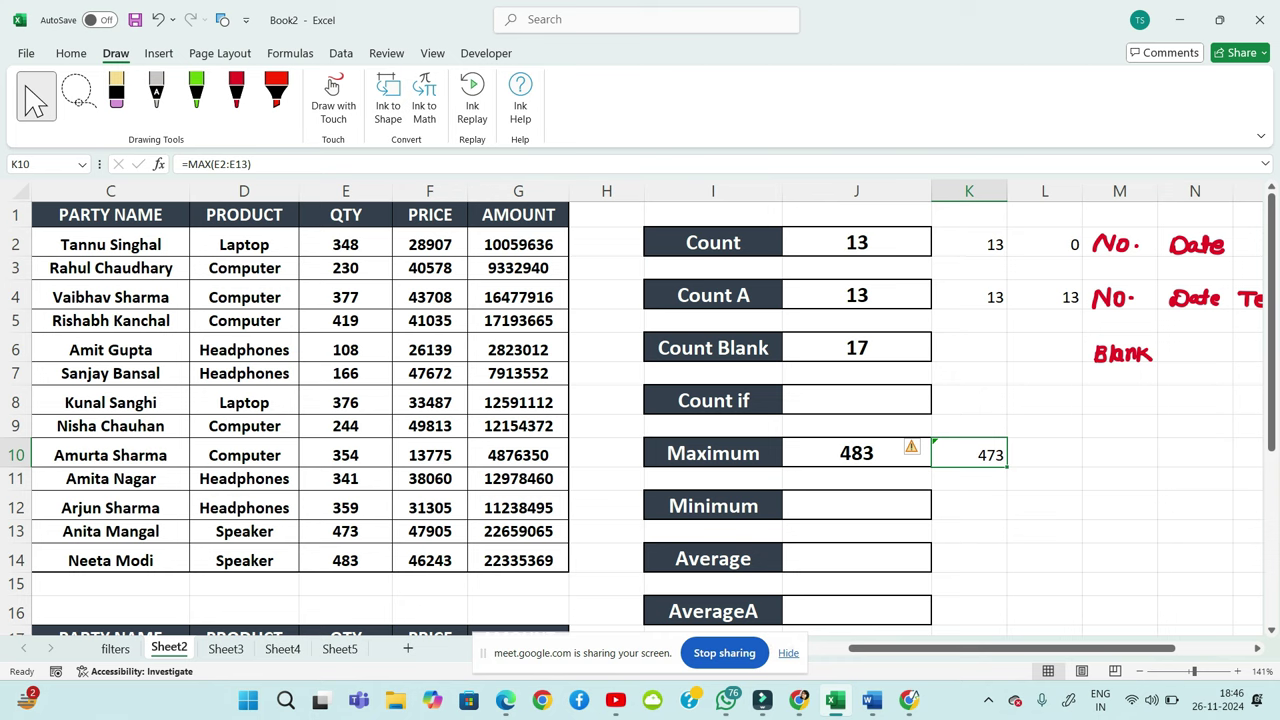
pyautogui.click(1119, 478)
pyautogui.click(968, 455)
pyautogui.press('Delete')
pyautogui.click(968, 425)
pyautogui.click(856, 453)
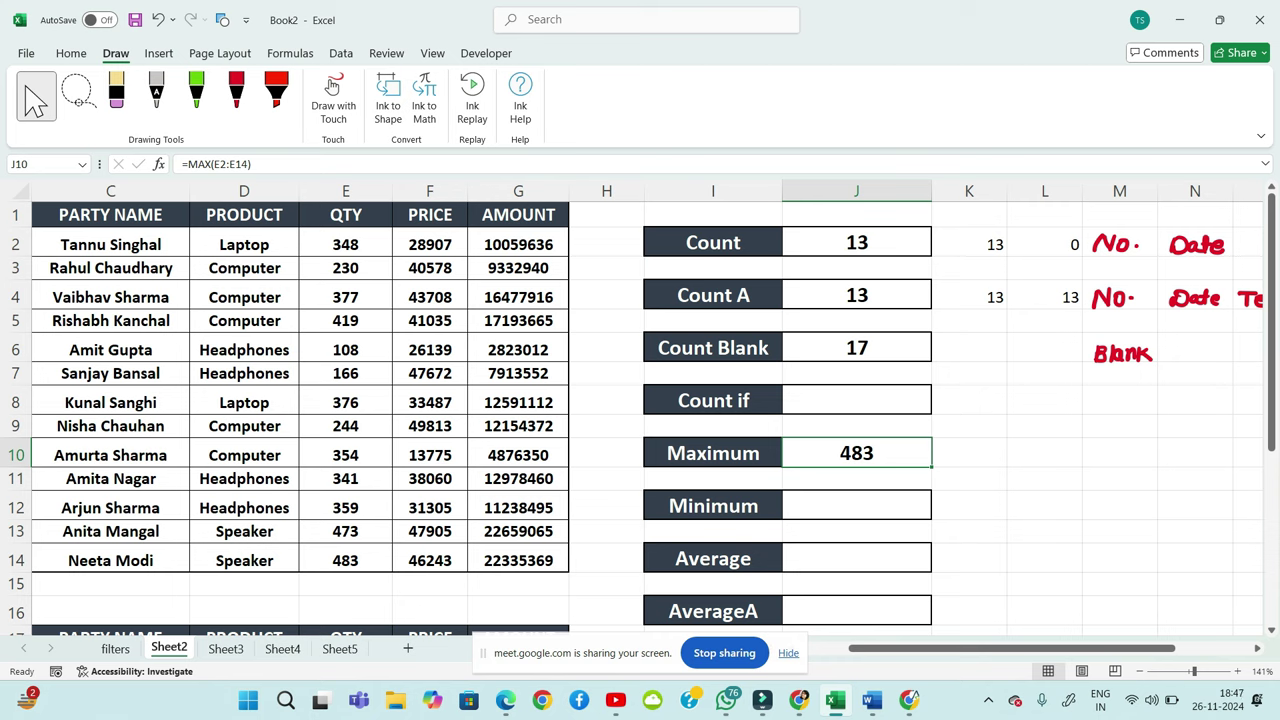
pyautogui.click(856, 505)
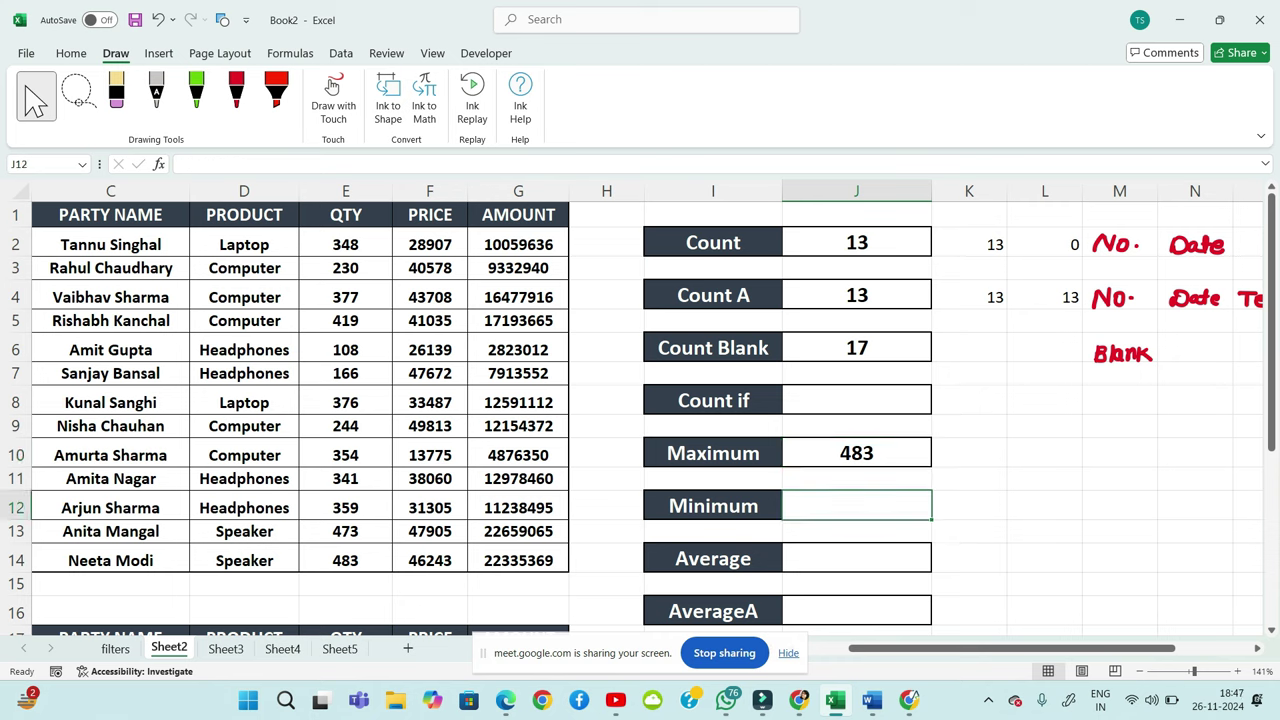
# Step: Enter =MIN(E2:E14) in the Minimum cell J12, giving 108
pyautogui.write('=')
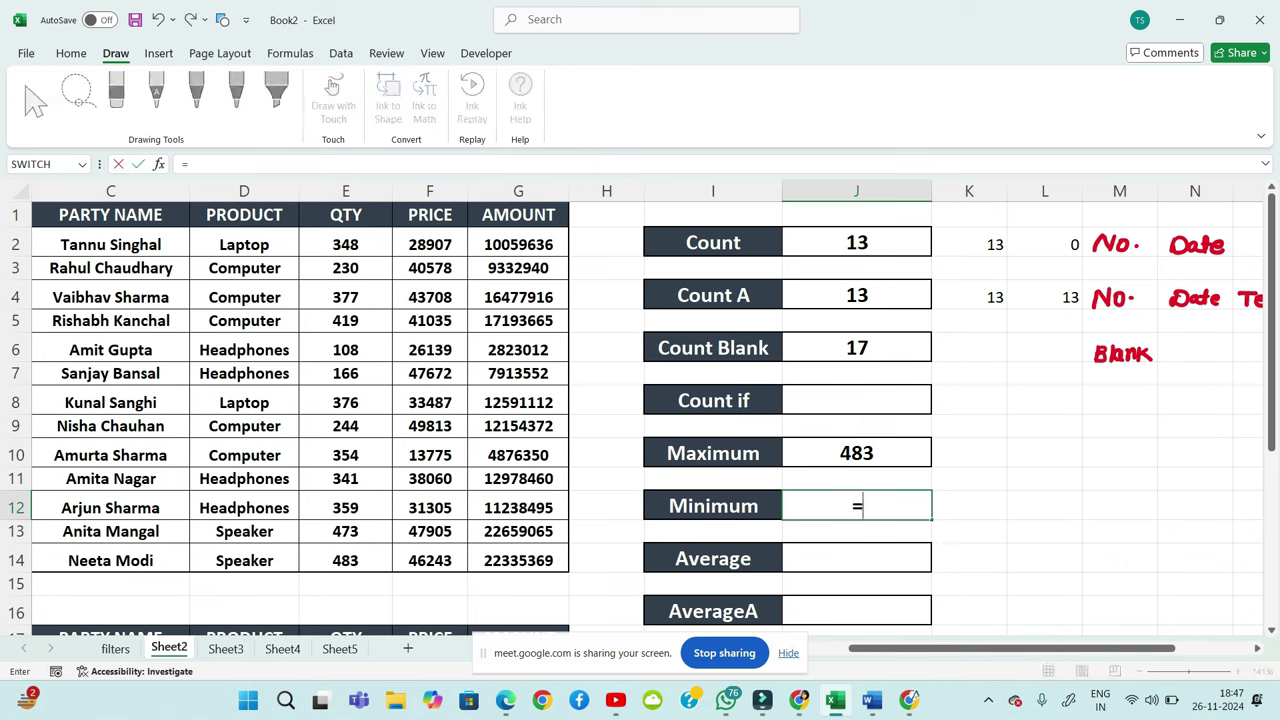
pyautogui.write('MIN')
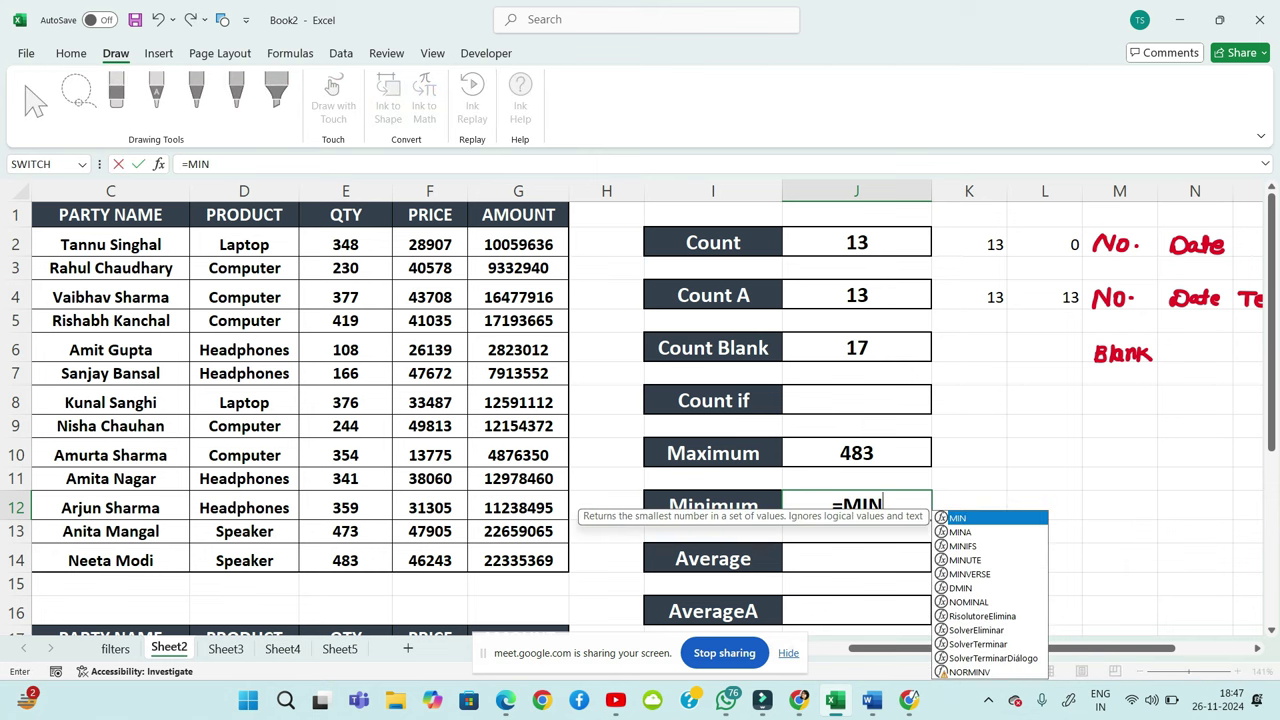
pyautogui.write('(')
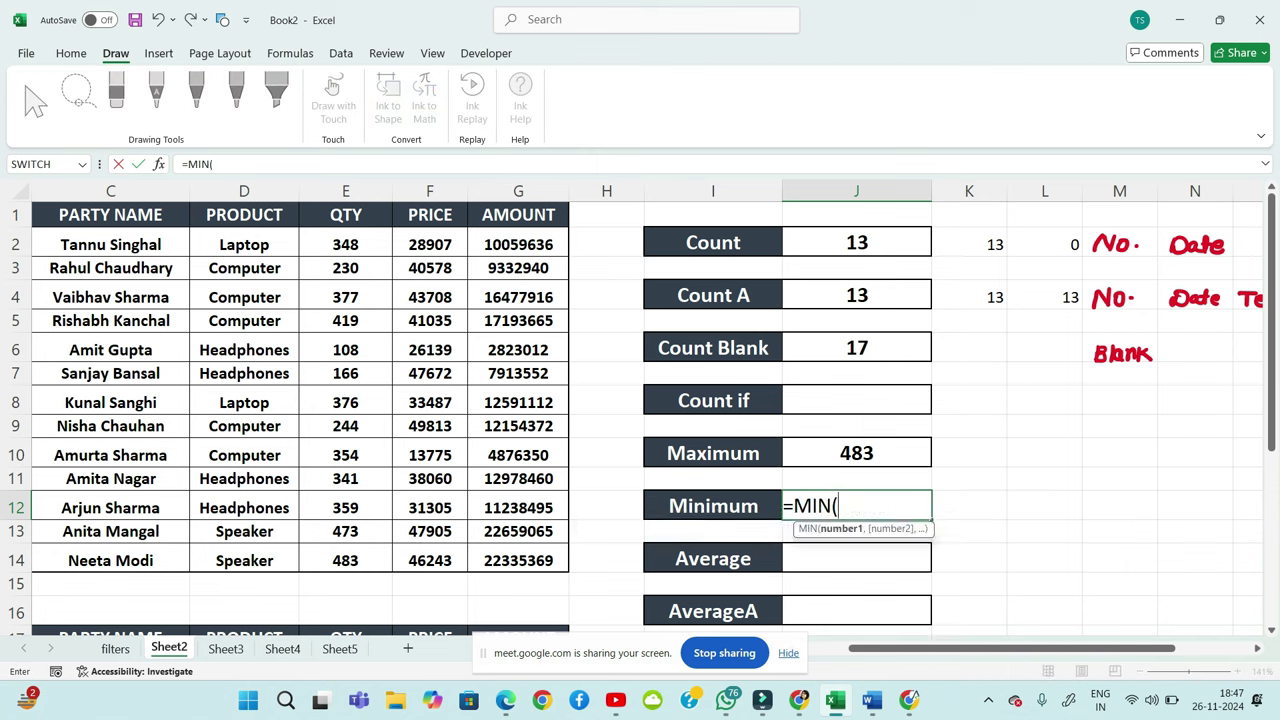
pyautogui.moveTo(345, 244); pyautogui.dragTo(345, 560)
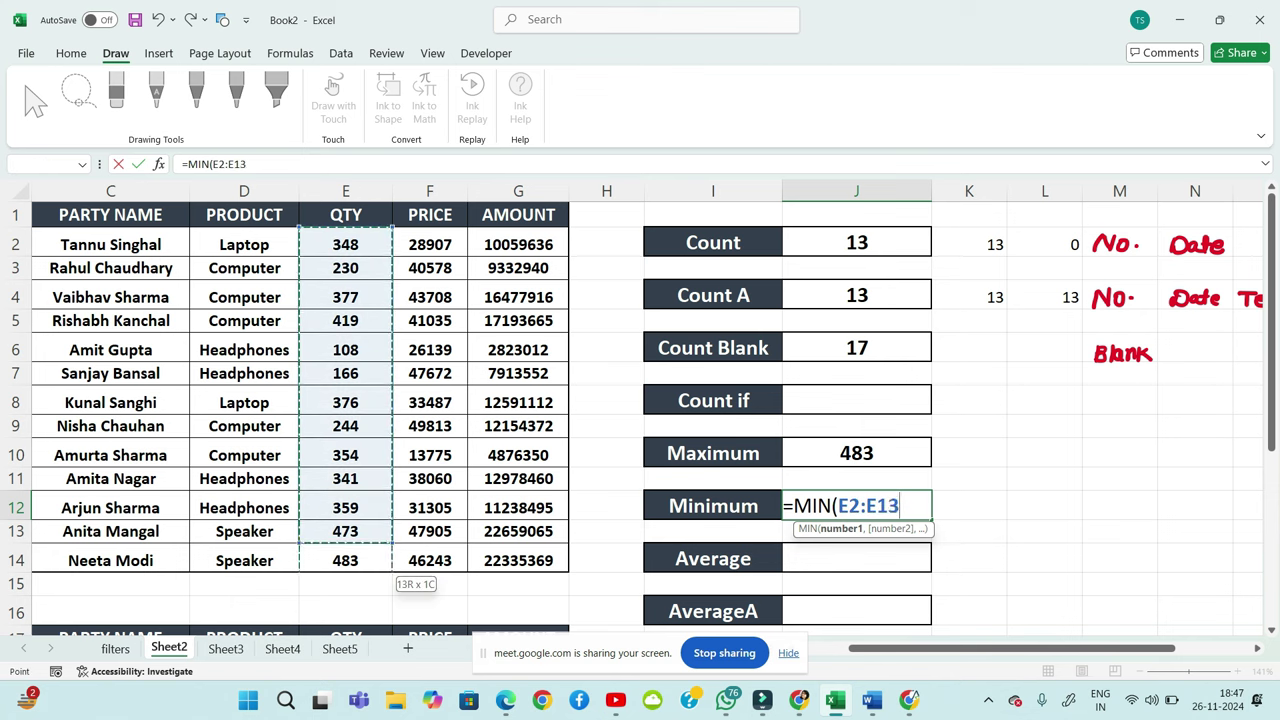
pyautogui.write(')')
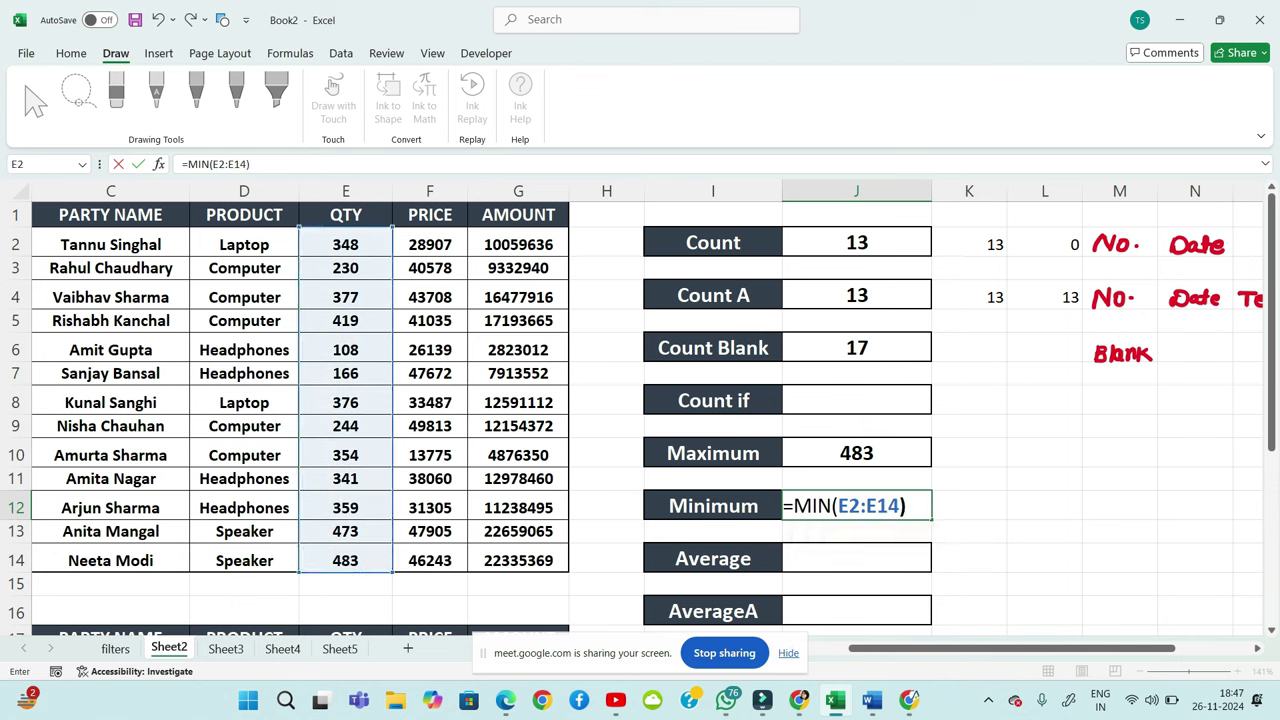
pyautogui.press('Return')
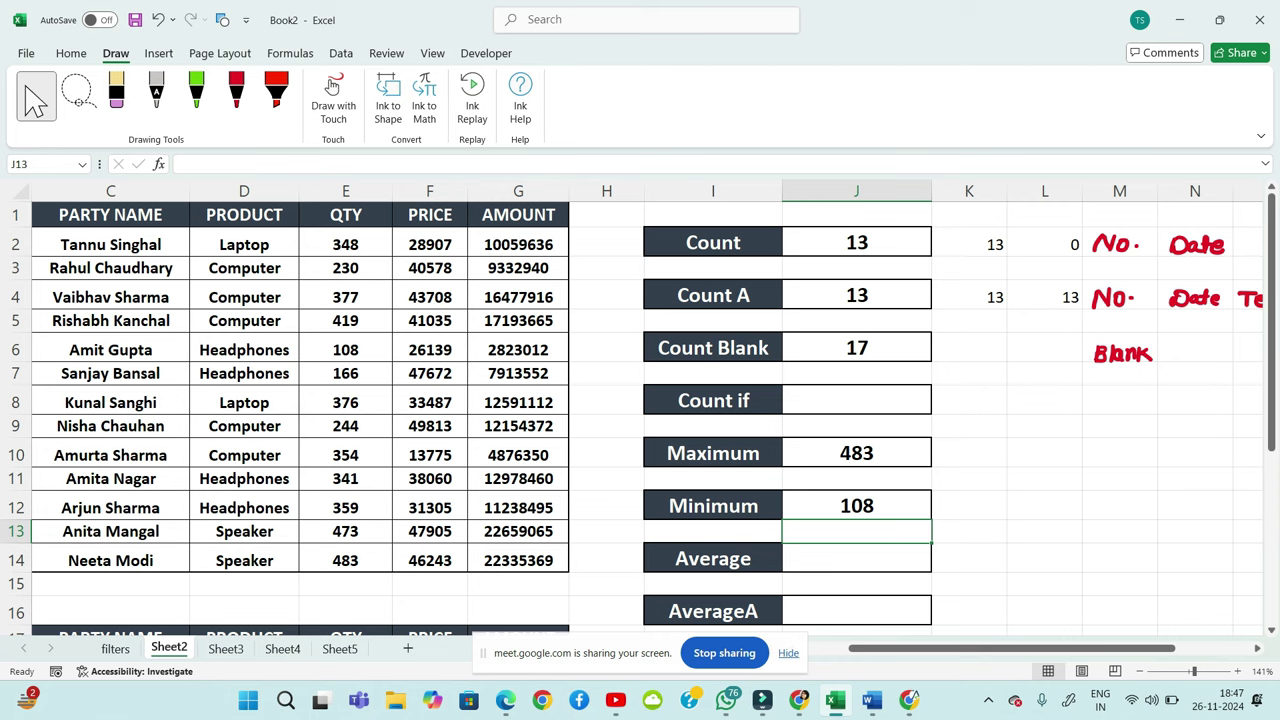
# Step: Enter =MIN(G2:G14) in K12 to show the lowest amount, 2823012
pyautogui.click(969, 507)
pyautogui.write('=')
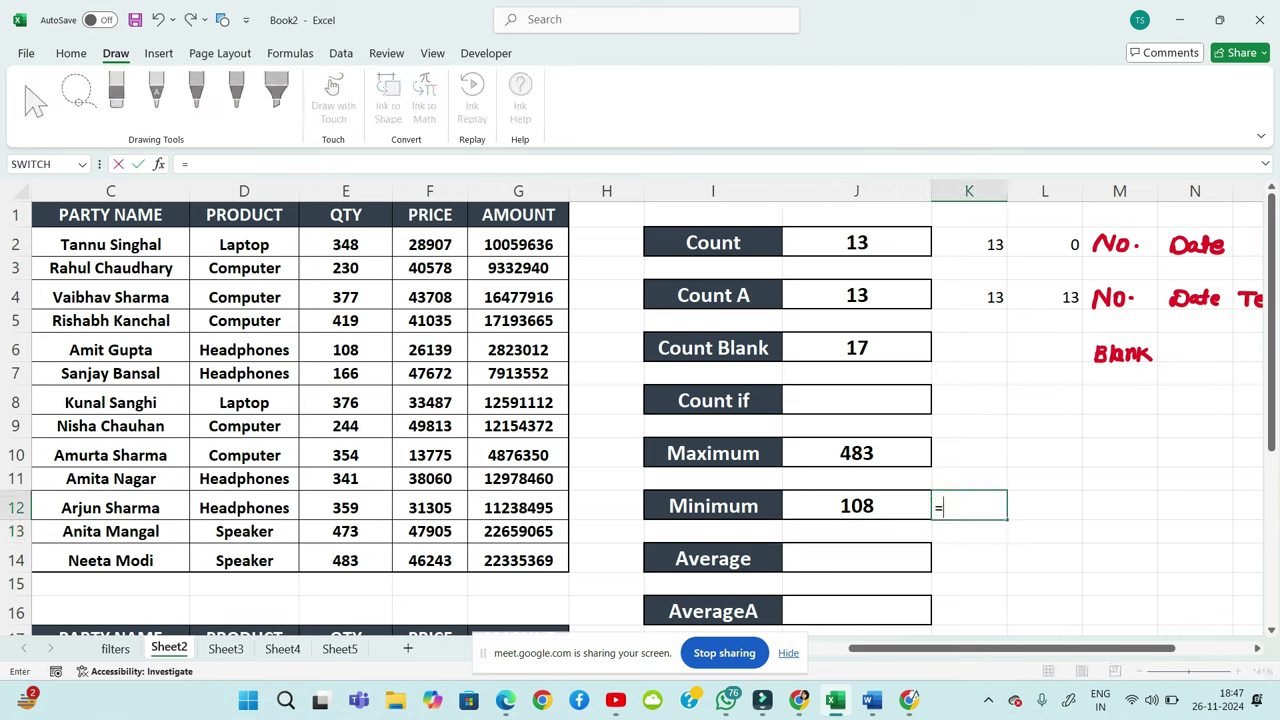
pyautogui.write('MIN(')
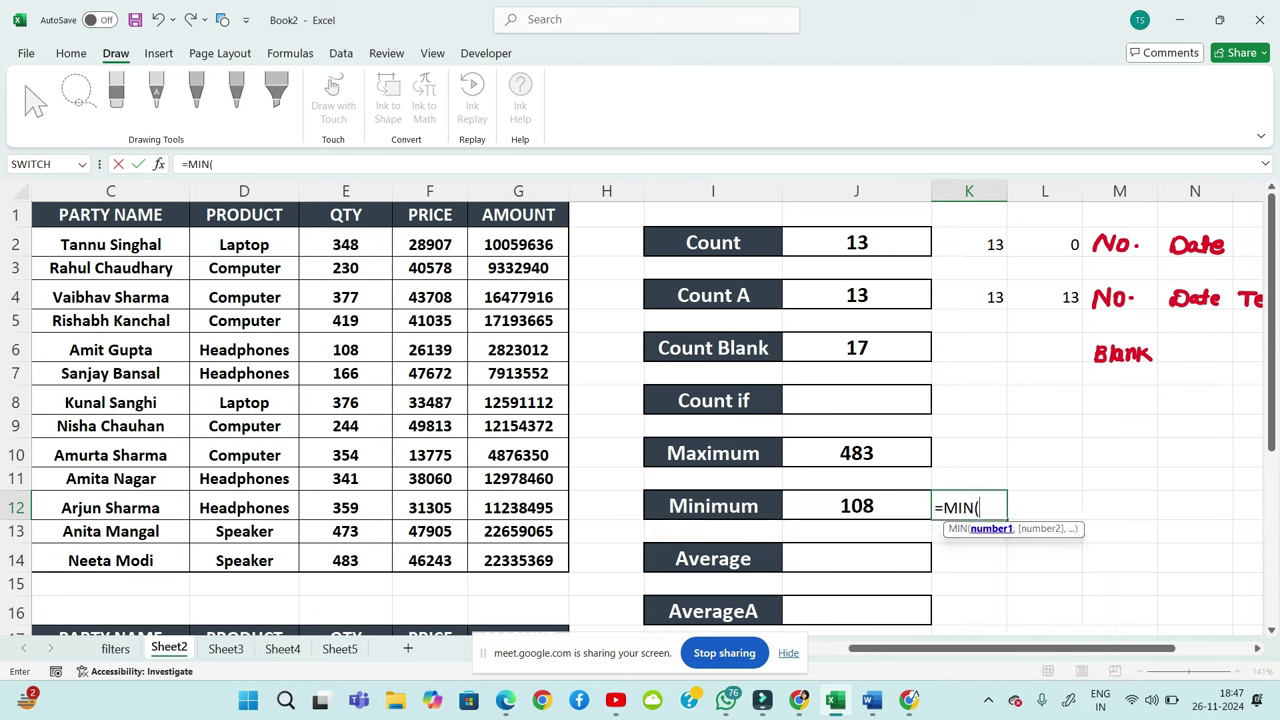
pyautogui.moveTo(518, 244); pyautogui.dragTo(540, 562)
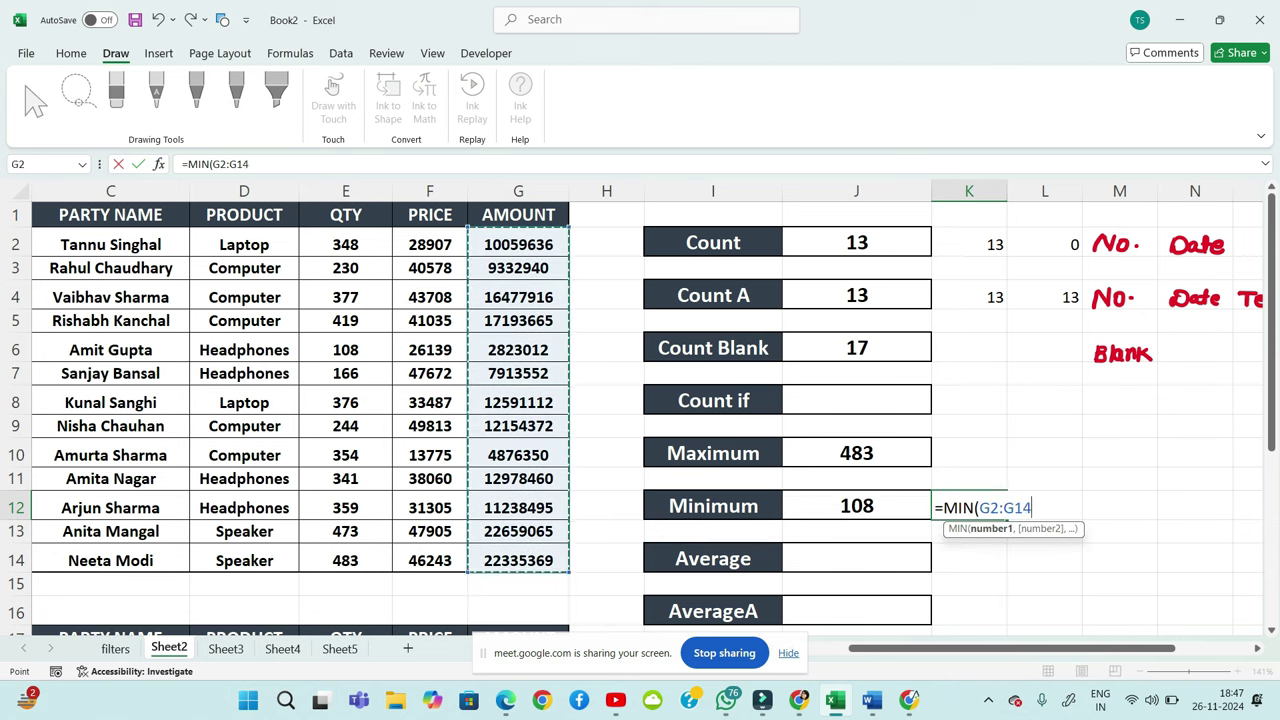
pyautogui.write(')')
pyautogui.press('Return')
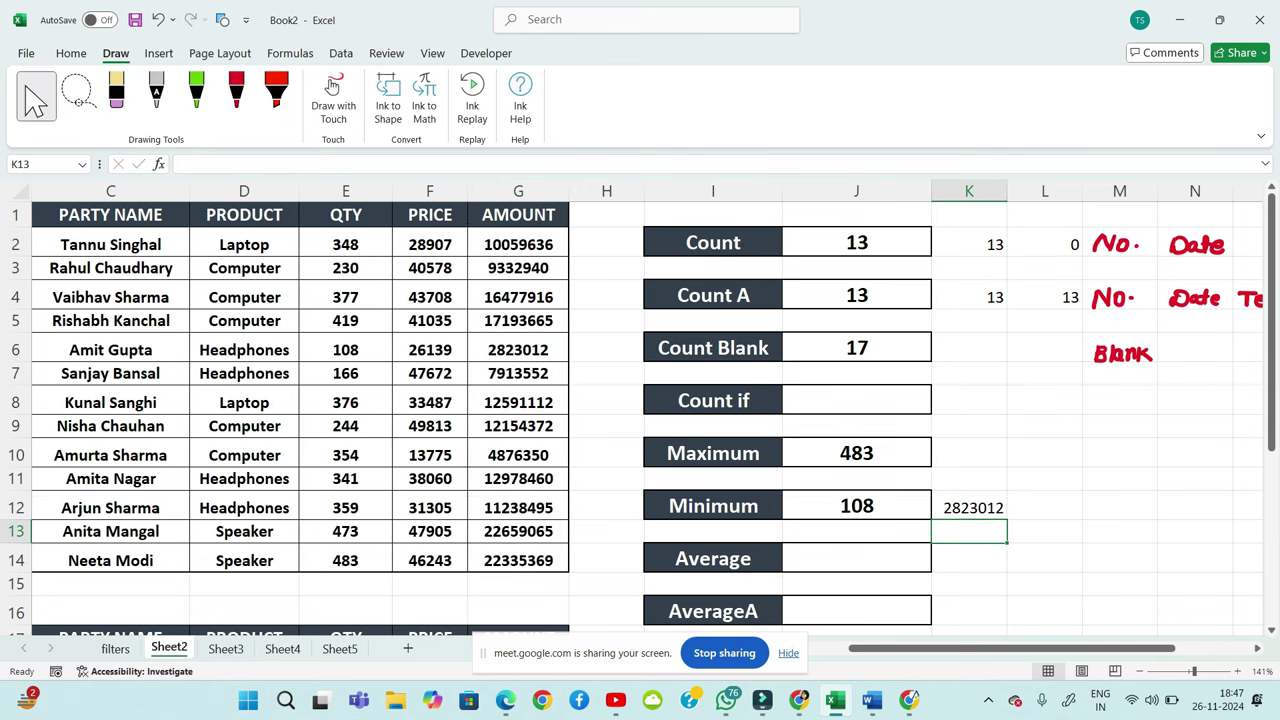
# Step: Switch over to the Google Meet call in Chrome
pyautogui.click(969, 507)
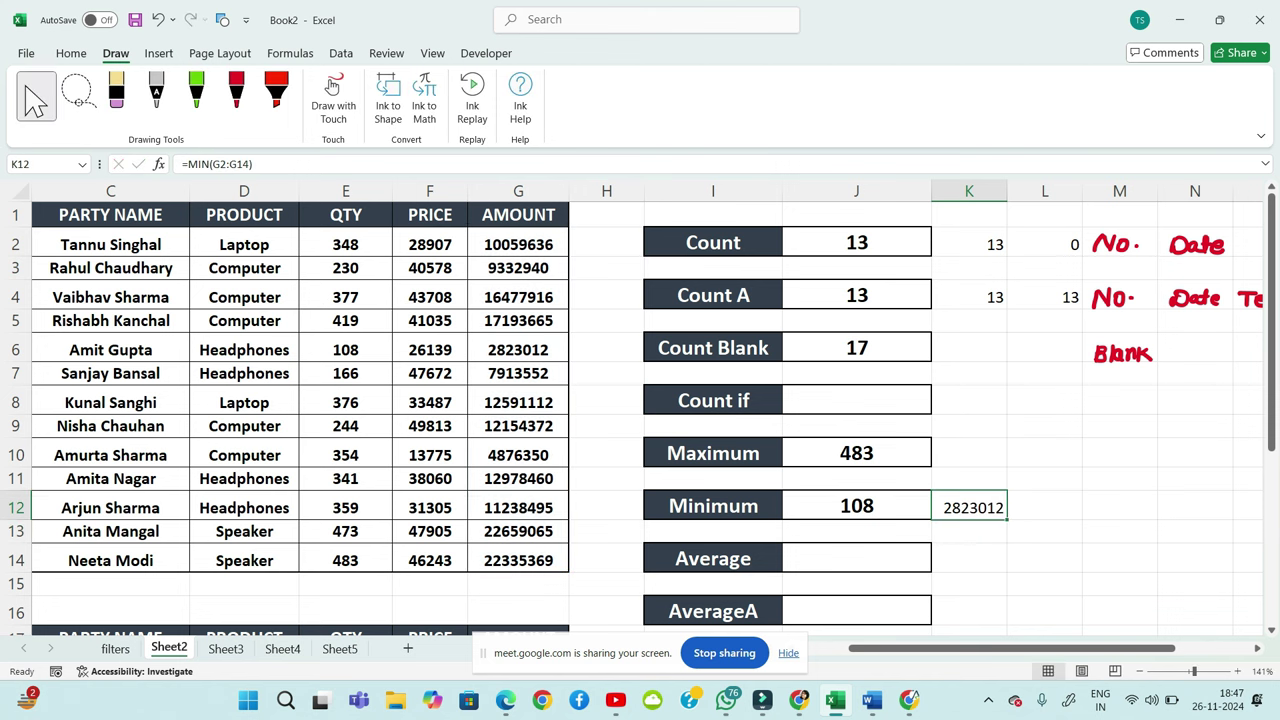
pyautogui.moveTo(799, 700)
pyautogui.click(715, 610)
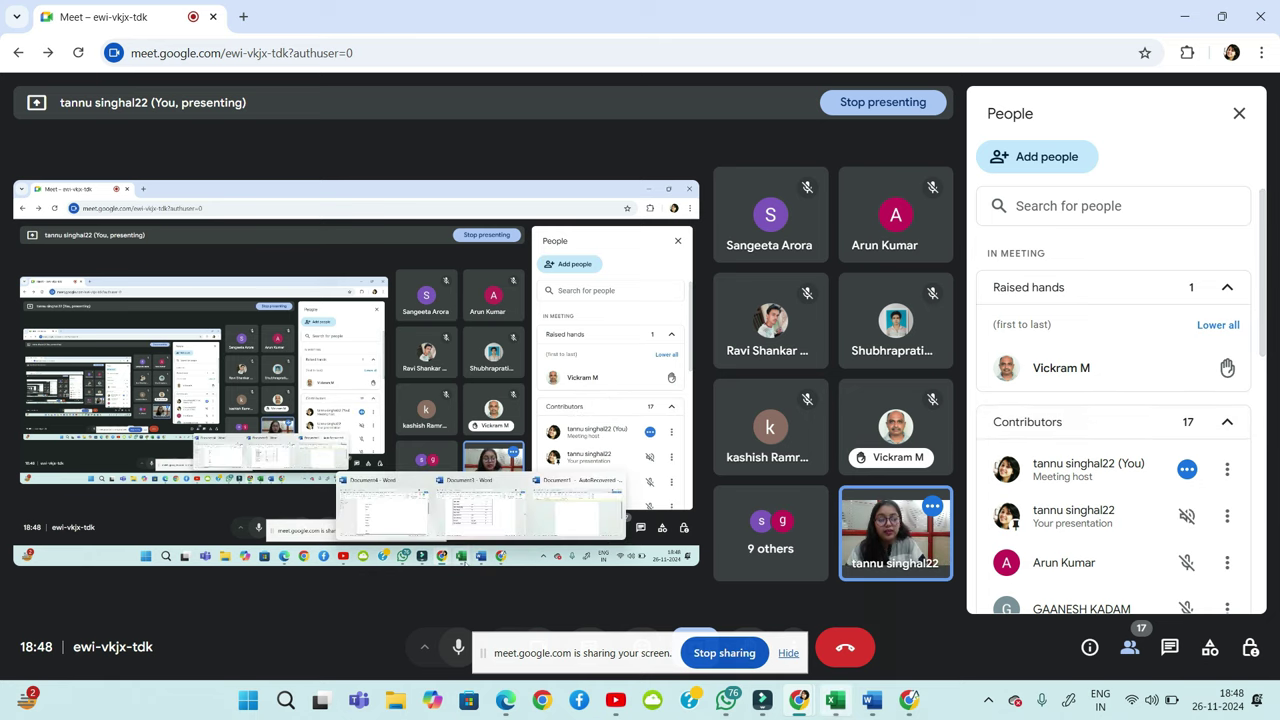
# Step: Bring the Book2 Excel workbook back in front of the Meet call
pyautogui.click(835, 700)
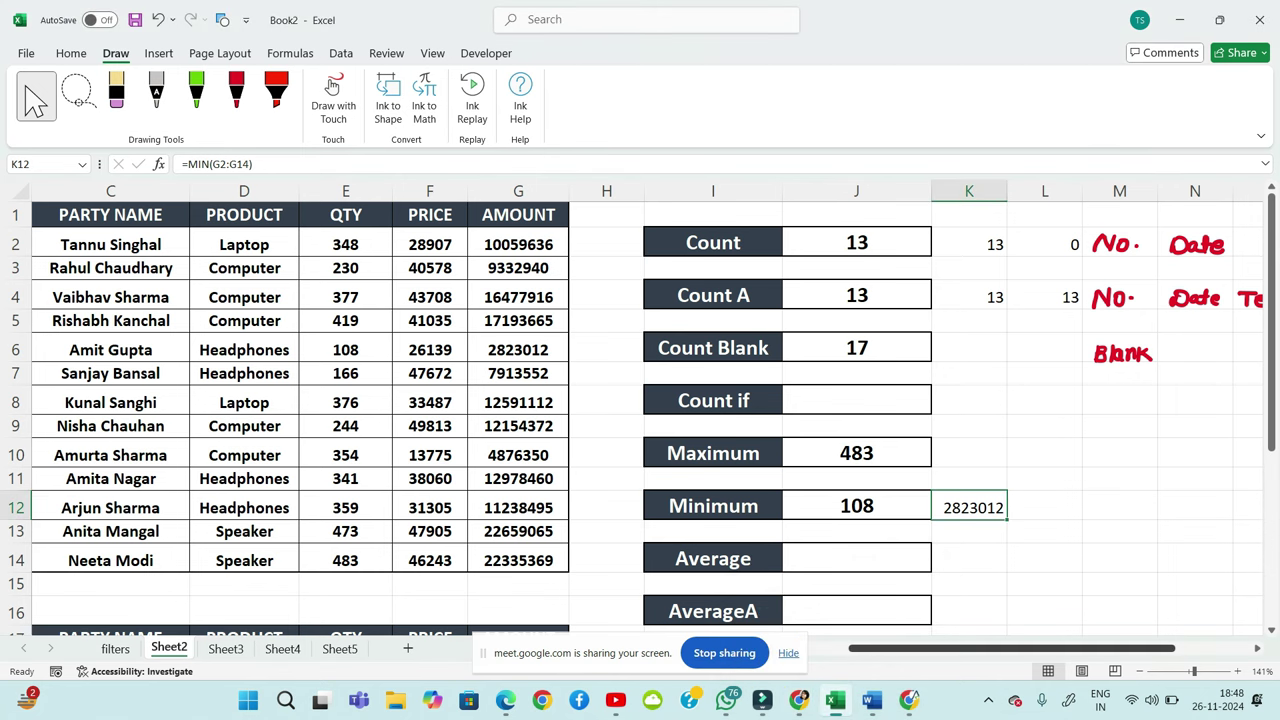
# Step: Move the Meet sharing notice aside and select E2:E14 to read average 329.0769231, count 13, sum 4278
pyautogui.click(1044, 531)
pyautogui.click(856, 558)
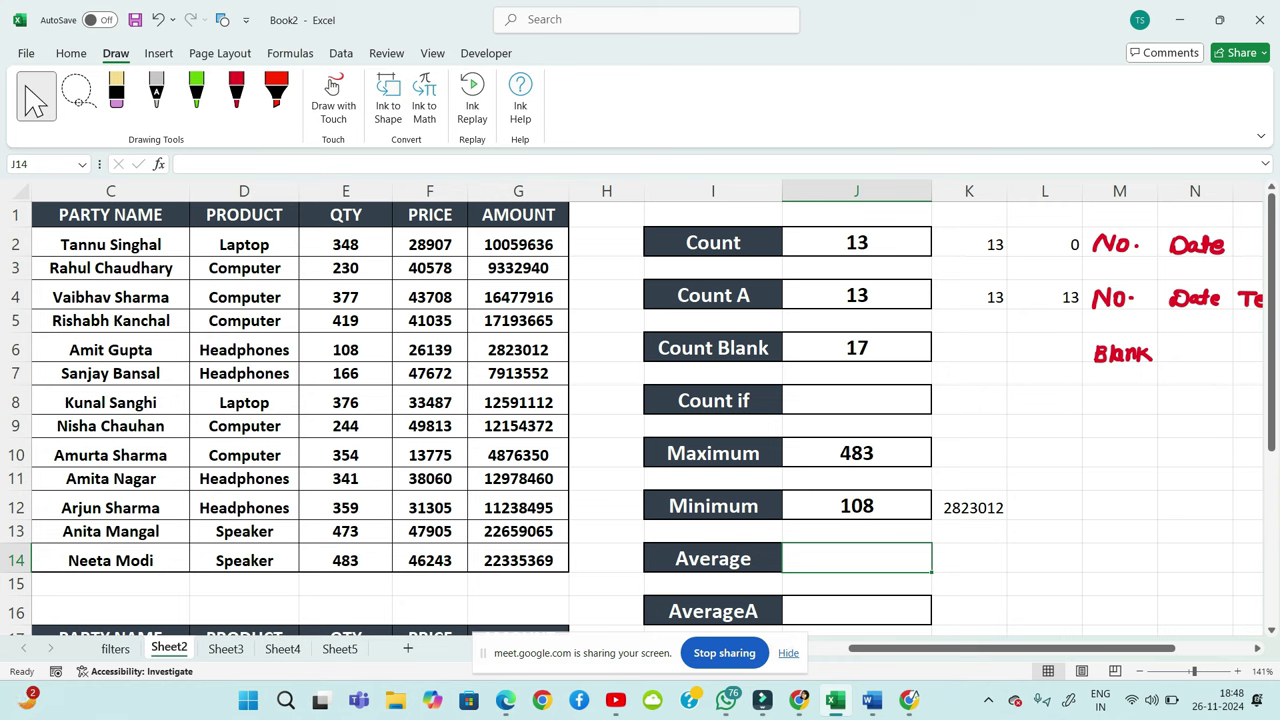
pyautogui.moveTo(345, 244); pyautogui.dragTo(345, 560)
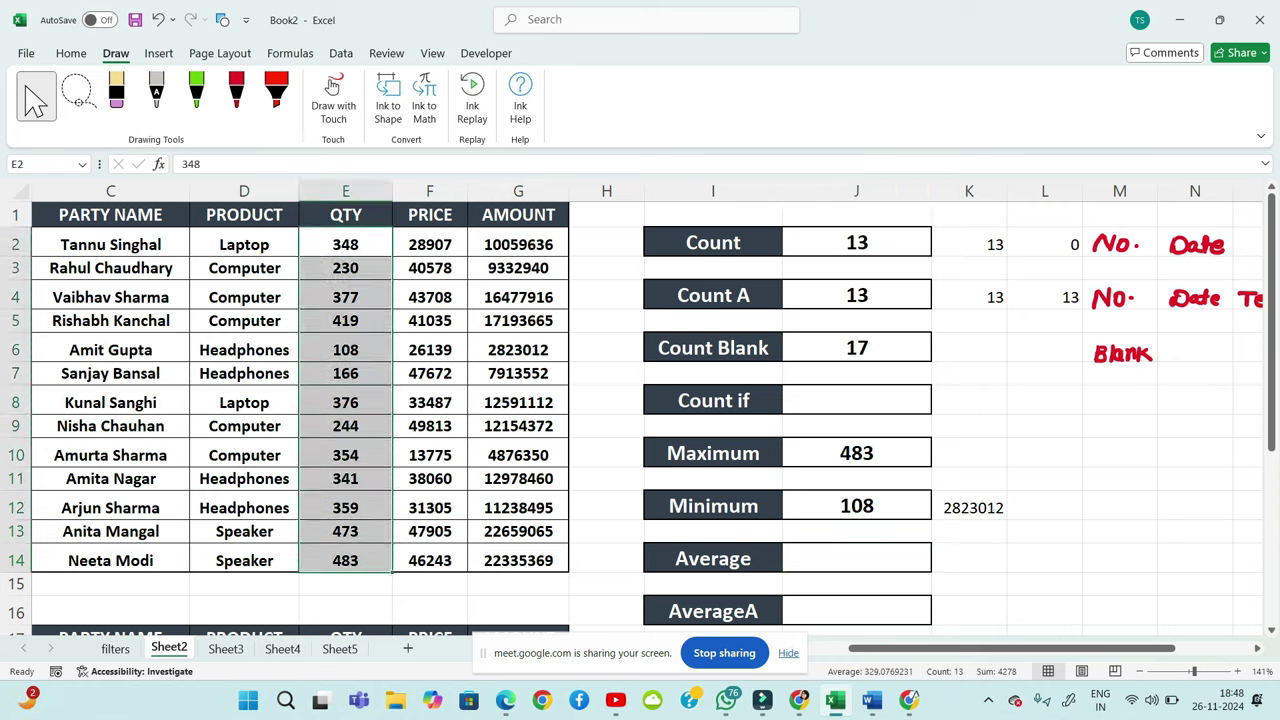
pyautogui.moveTo(576, 645)
pyautogui.mouseDown()
pyautogui.moveTo(120, 658)
pyautogui.moveTo(75, 14)
pyautogui.mouseUp()
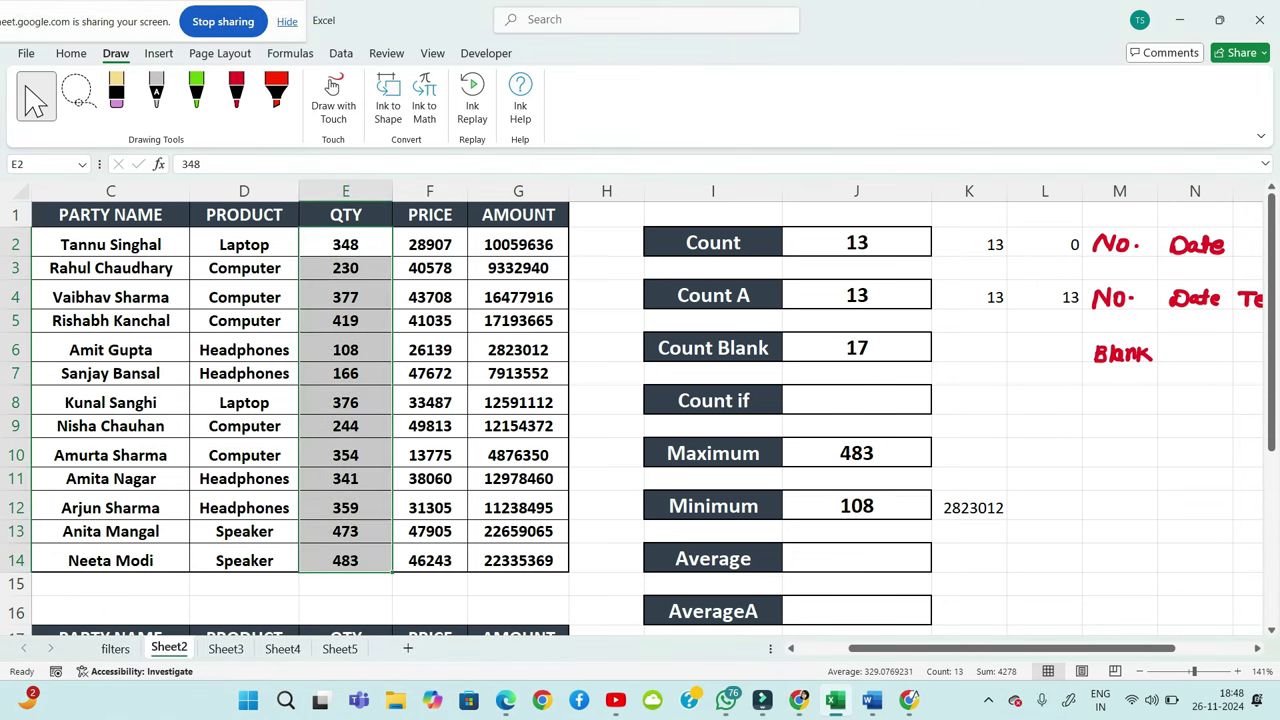
pyautogui.click(345, 244)
pyautogui.moveTo(345, 244); pyautogui.dragTo(345, 560)
# Step: Enter =AVERAGE(E2:E14) in J14, giving 329.0769231, and compare it with the status bar average
pyautogui.click(856, 558)
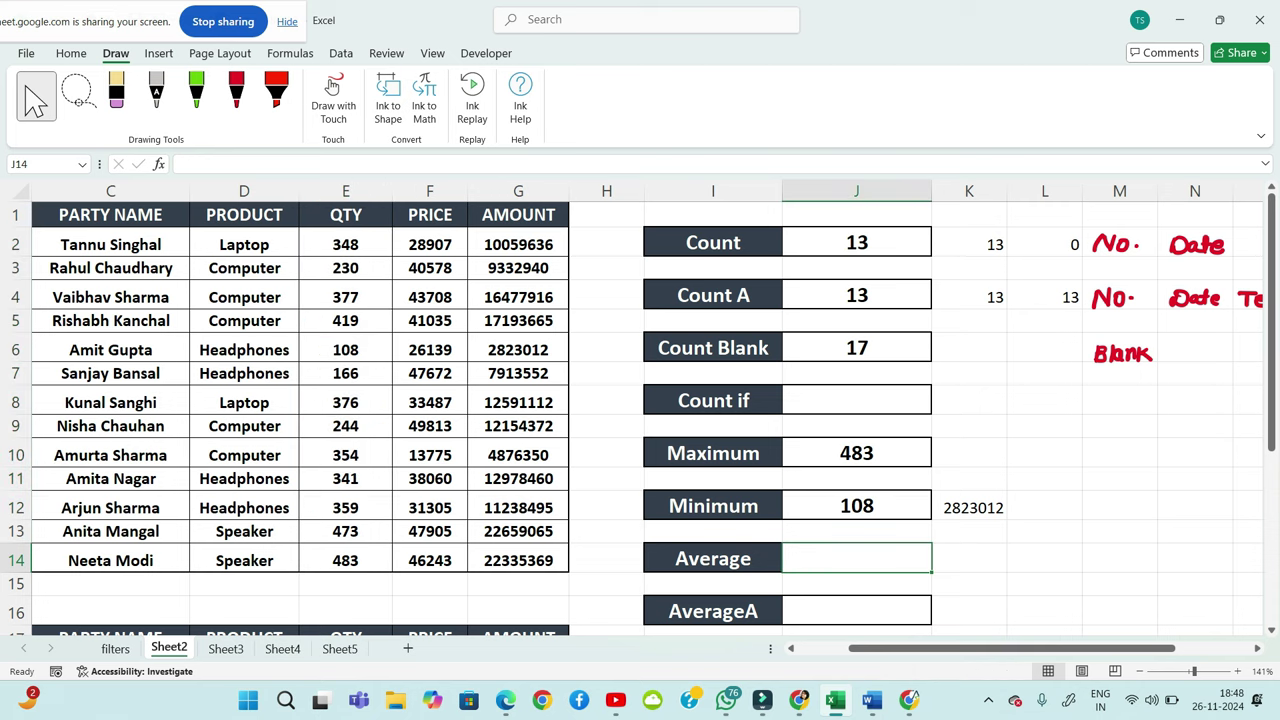
pyautogui.write('=A')
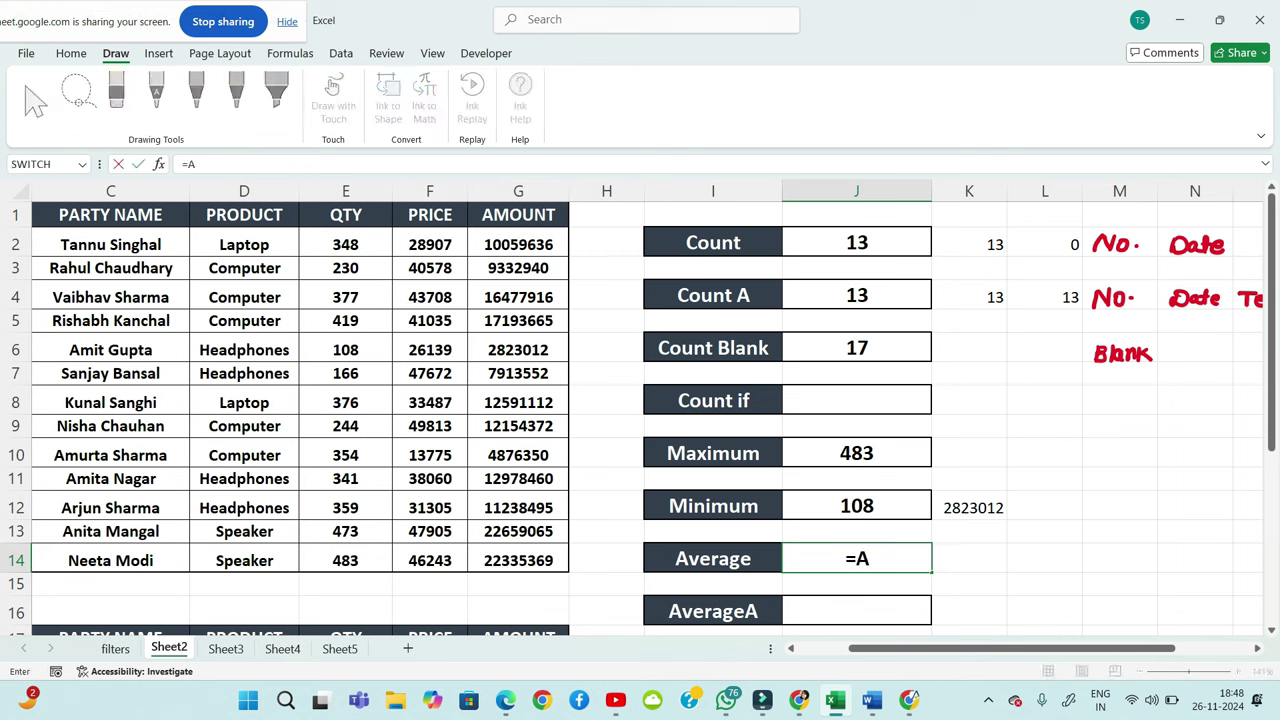
pyautogui.write('VER')
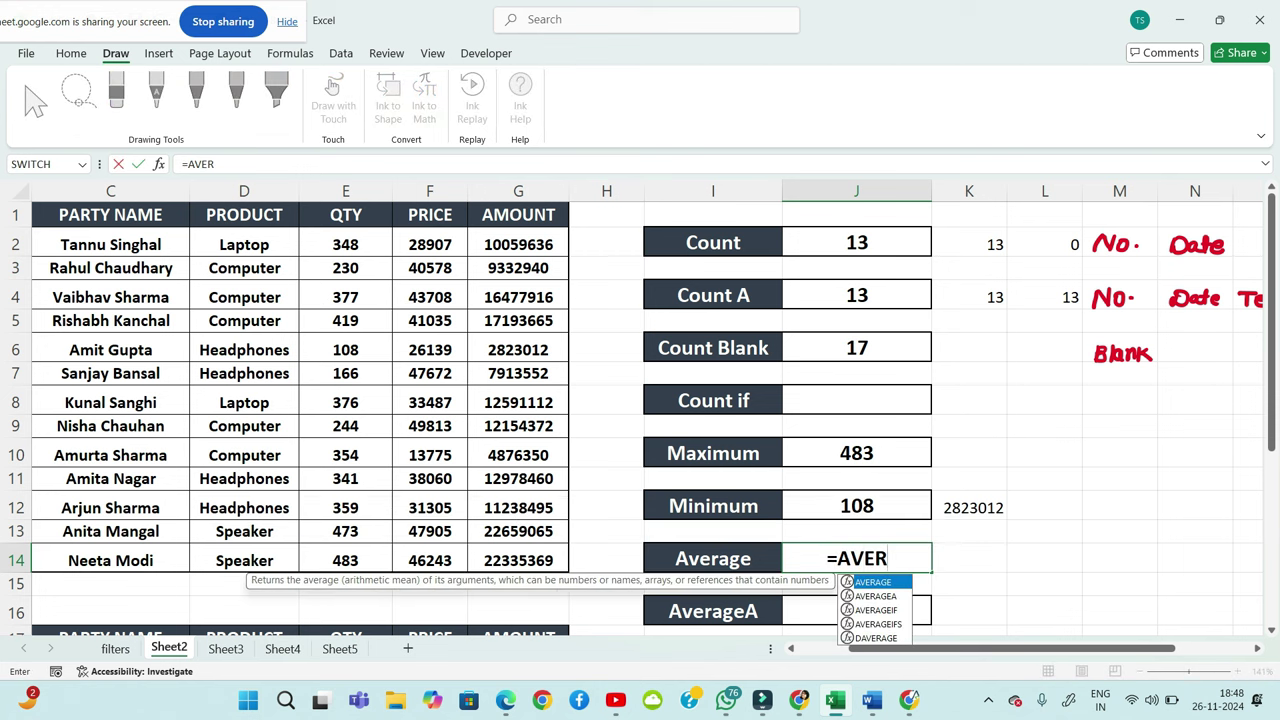
pyautogui.press('Tab')
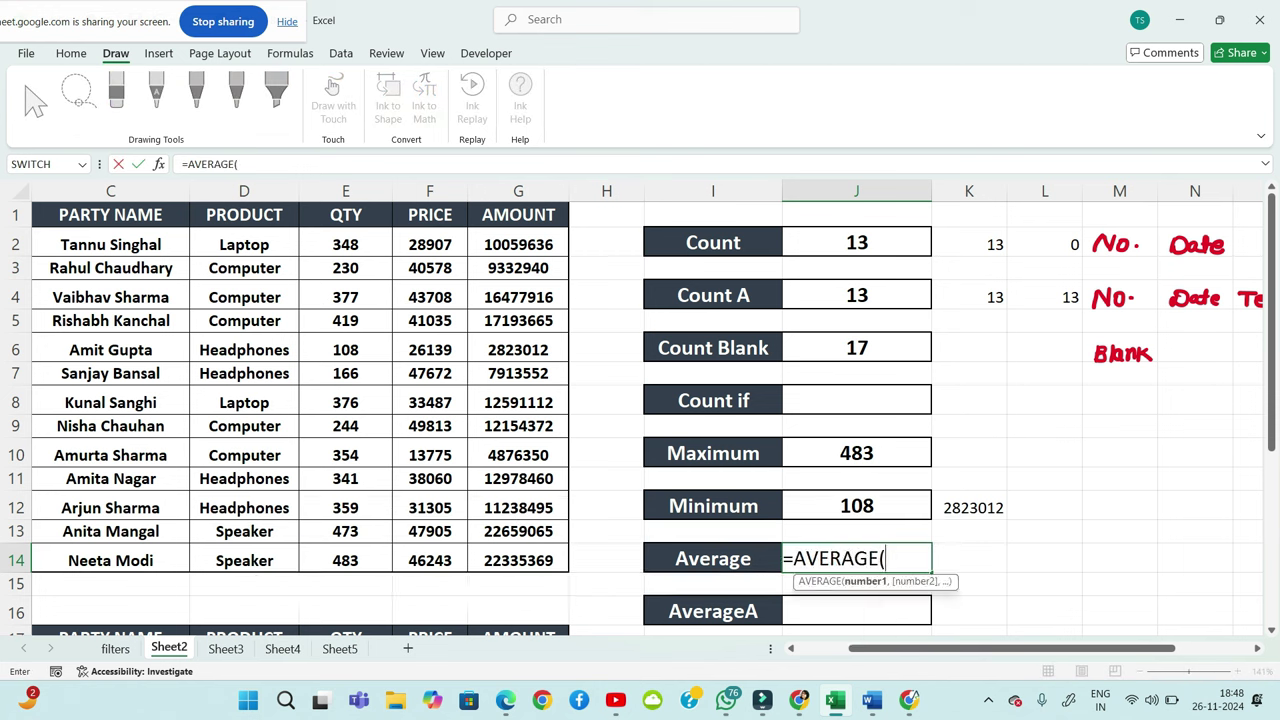
pyautogui.moveTo(345, 244); pyautogui.dragTo(345, 560)
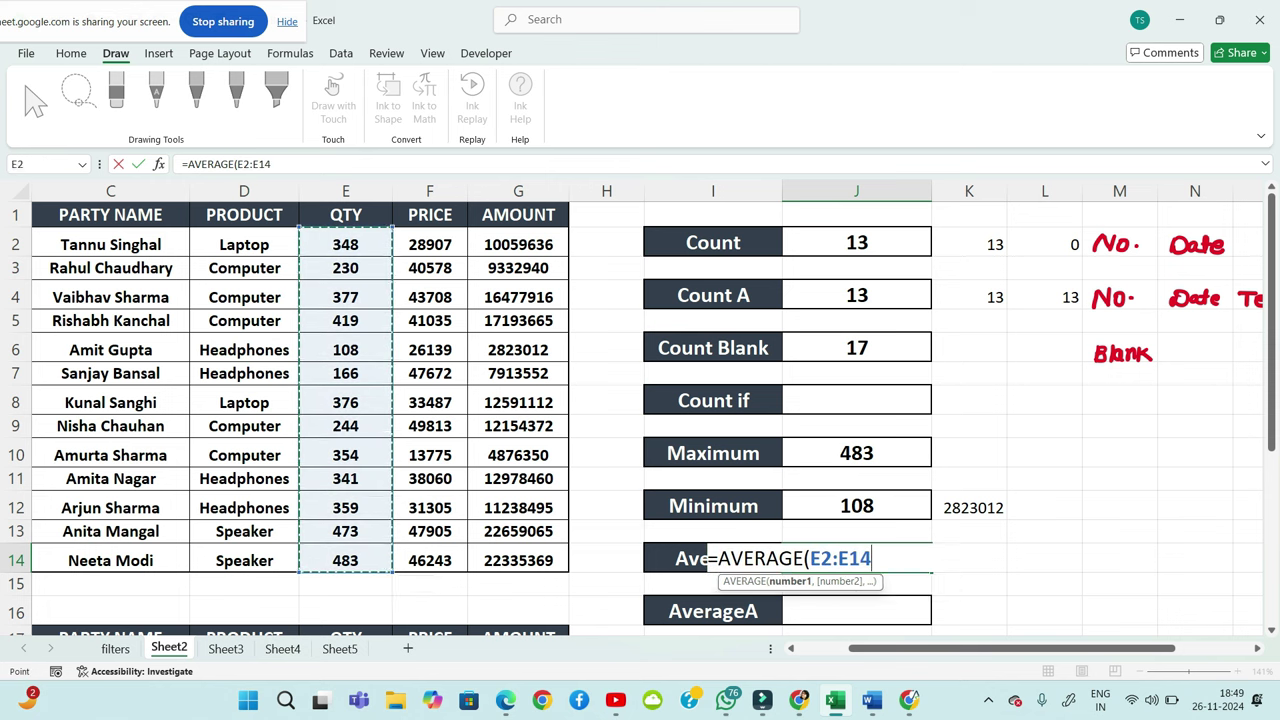
pyautogui.write(')')
pyautogui.press('Return')
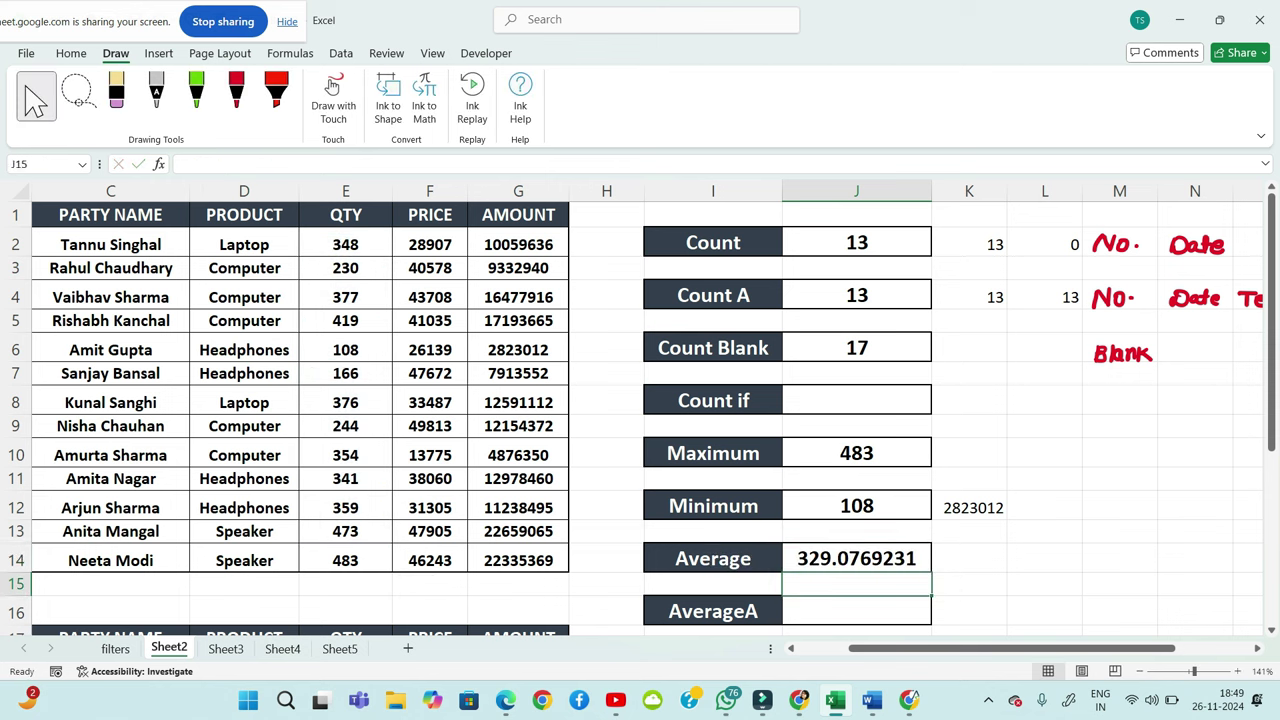
pyautogui.press('Up')
pyautogui.moveTo(345, 244); pyautogui.dragTo(345, 560)
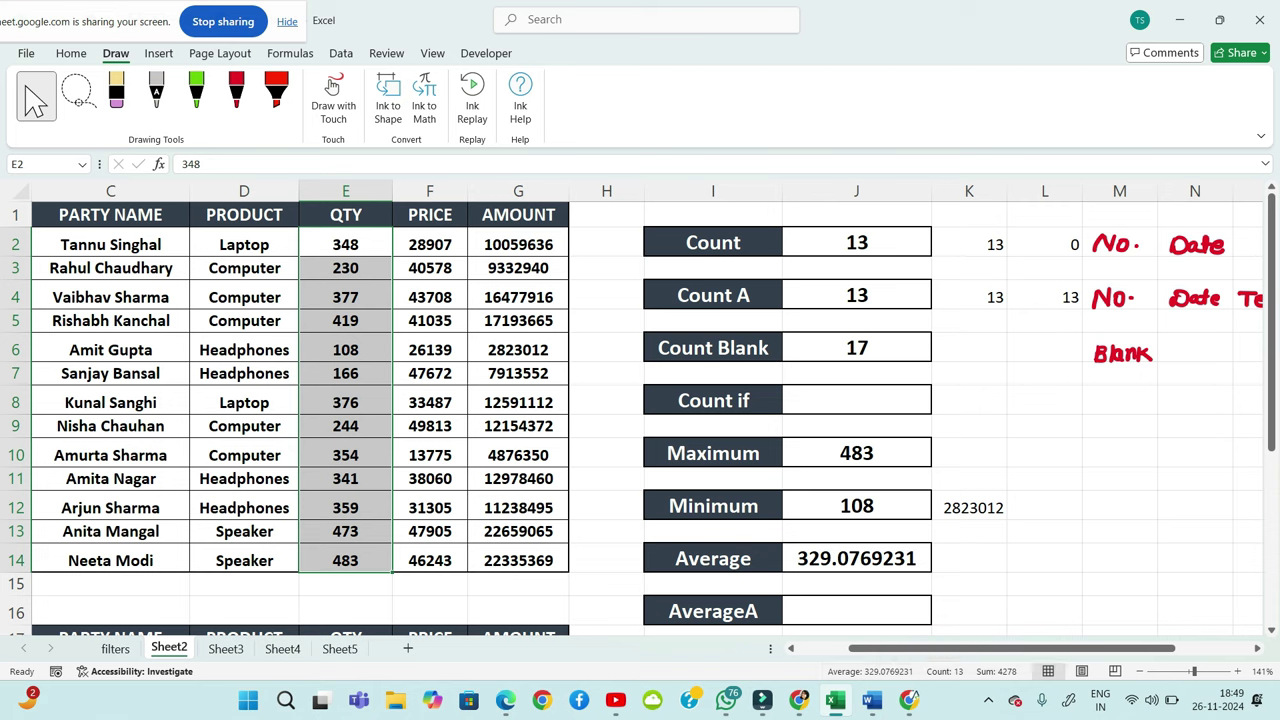
pyautogui.click(856, 558)
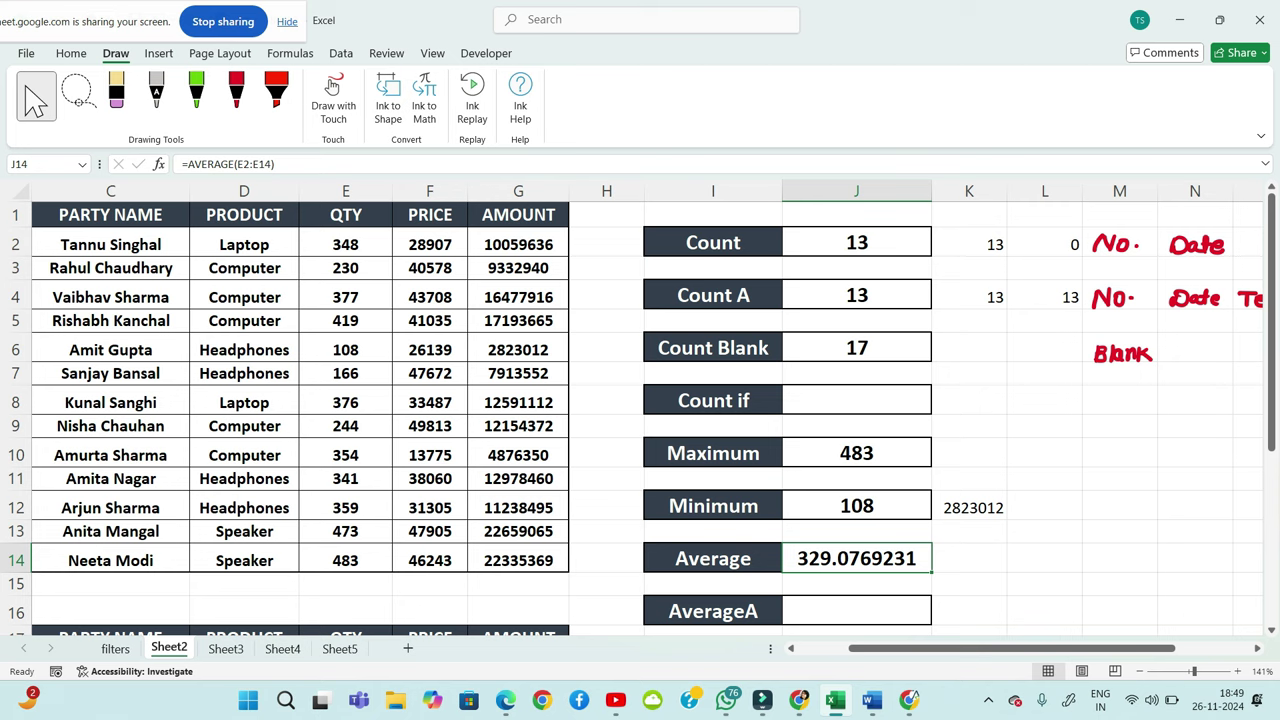
# Step: Round the Average in J14 to 329 using Decrease Decimal on the Home tab
pyautogui.click(799, 700)
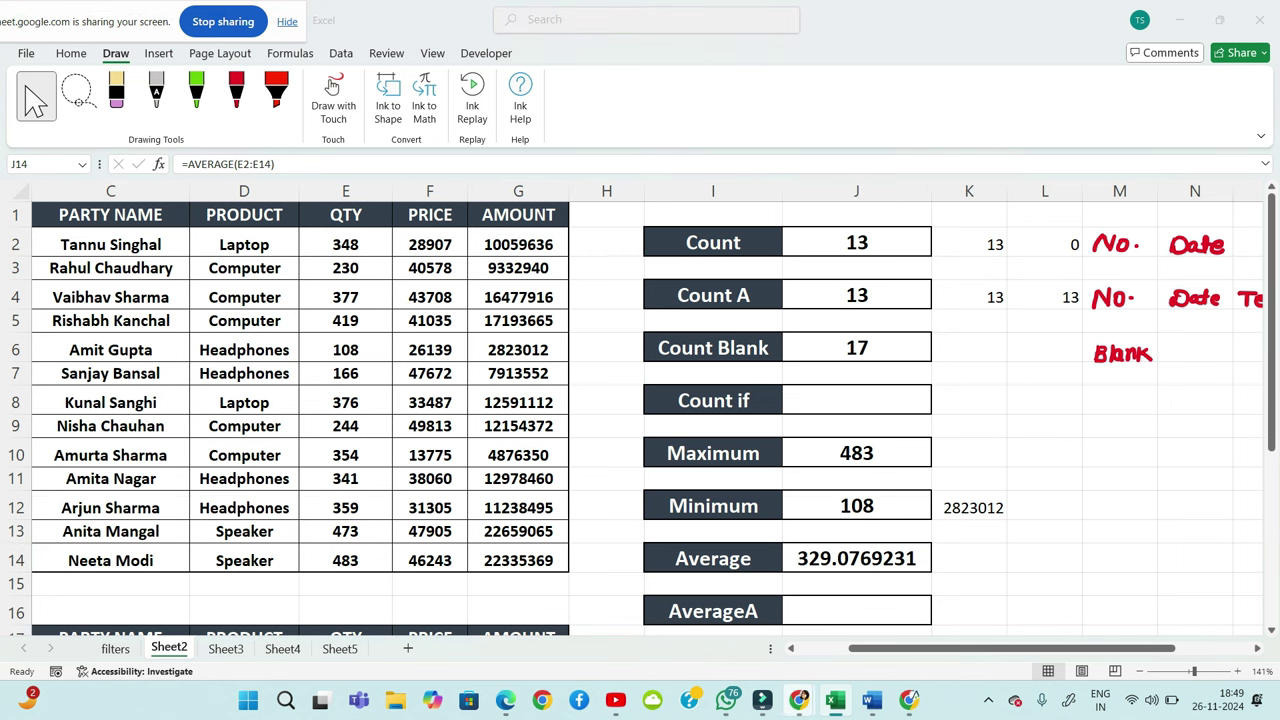
pyautogui.press('Escape')
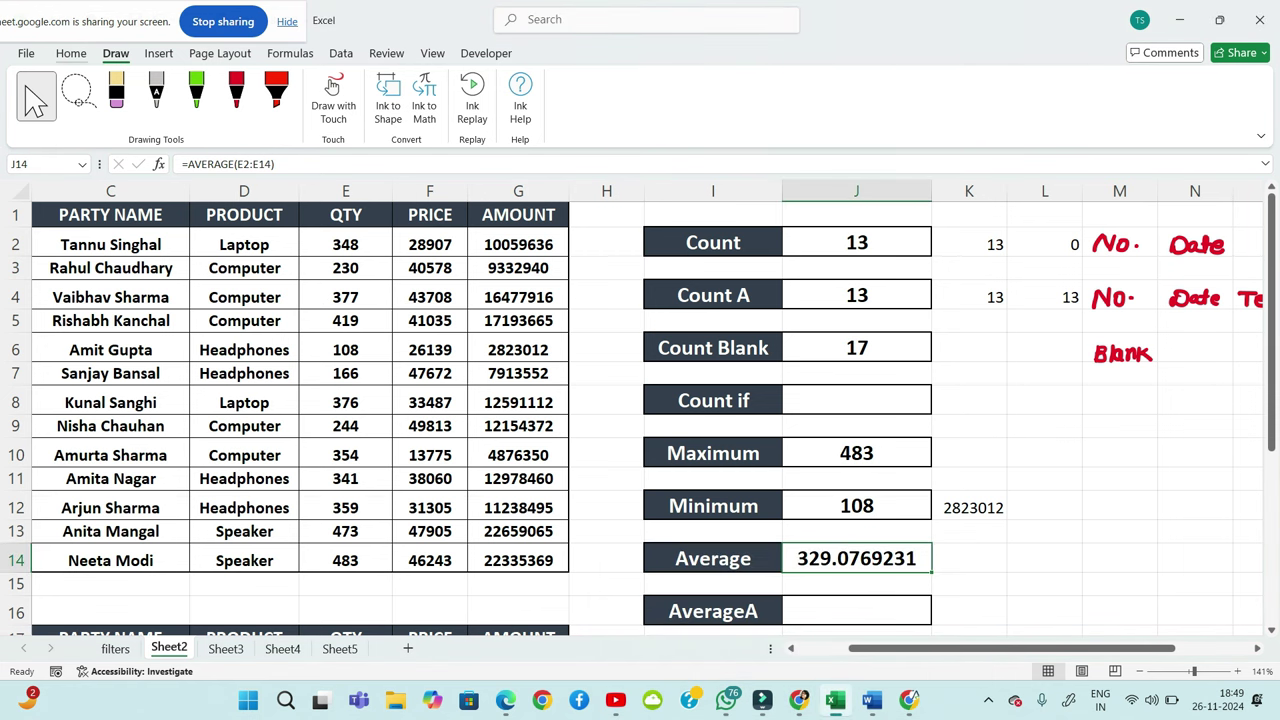
pyautogui.click(71, 53)
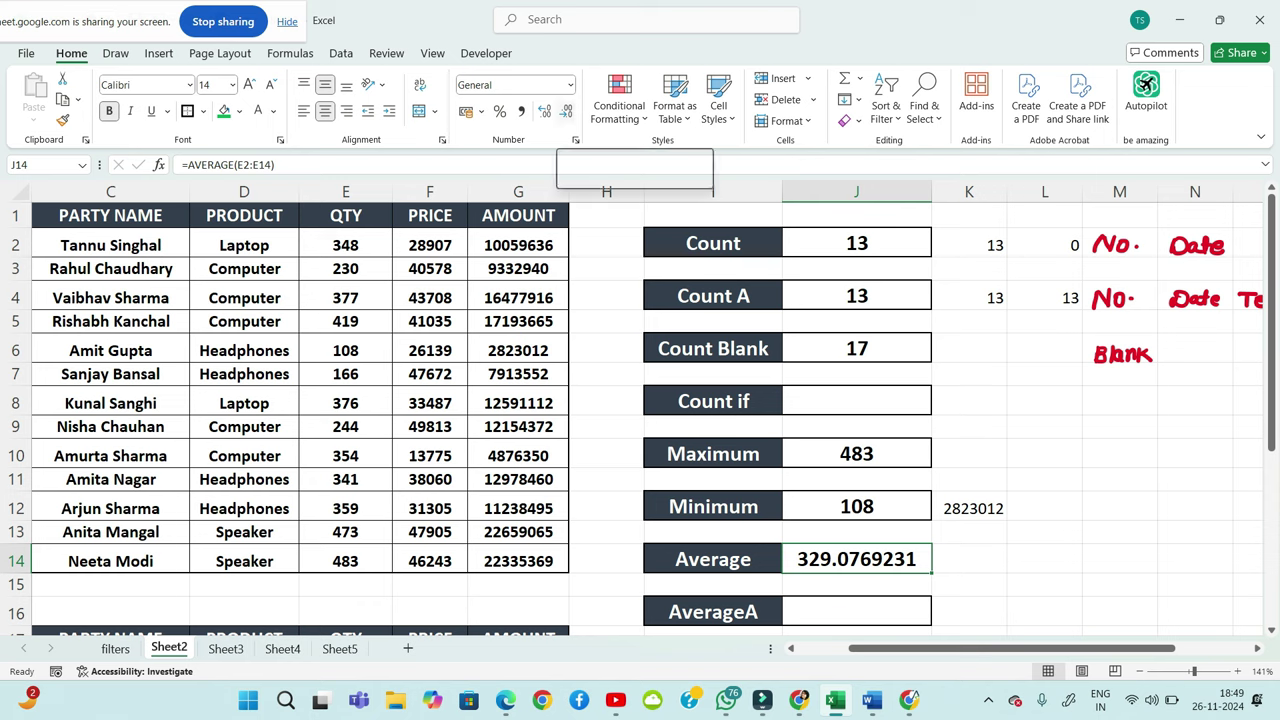
pyautogui.click(566, 111)
pyautogui.click(566, 111)
pyautogui.click(566, 111)
pyautogui.click(566, 111)
pyautogui.click(566, 111)
pyautogui.click(566, 111)
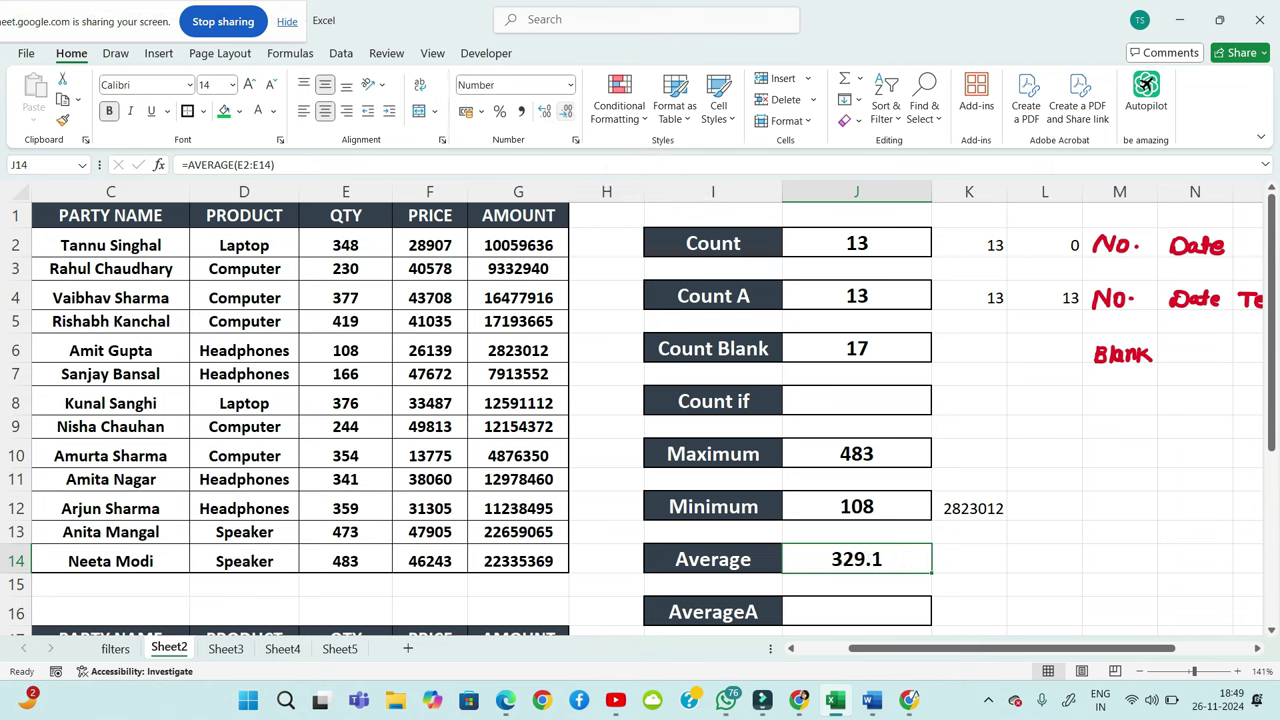
pyautogui.click(566, 111)
pyautogui.click(1044, 559)
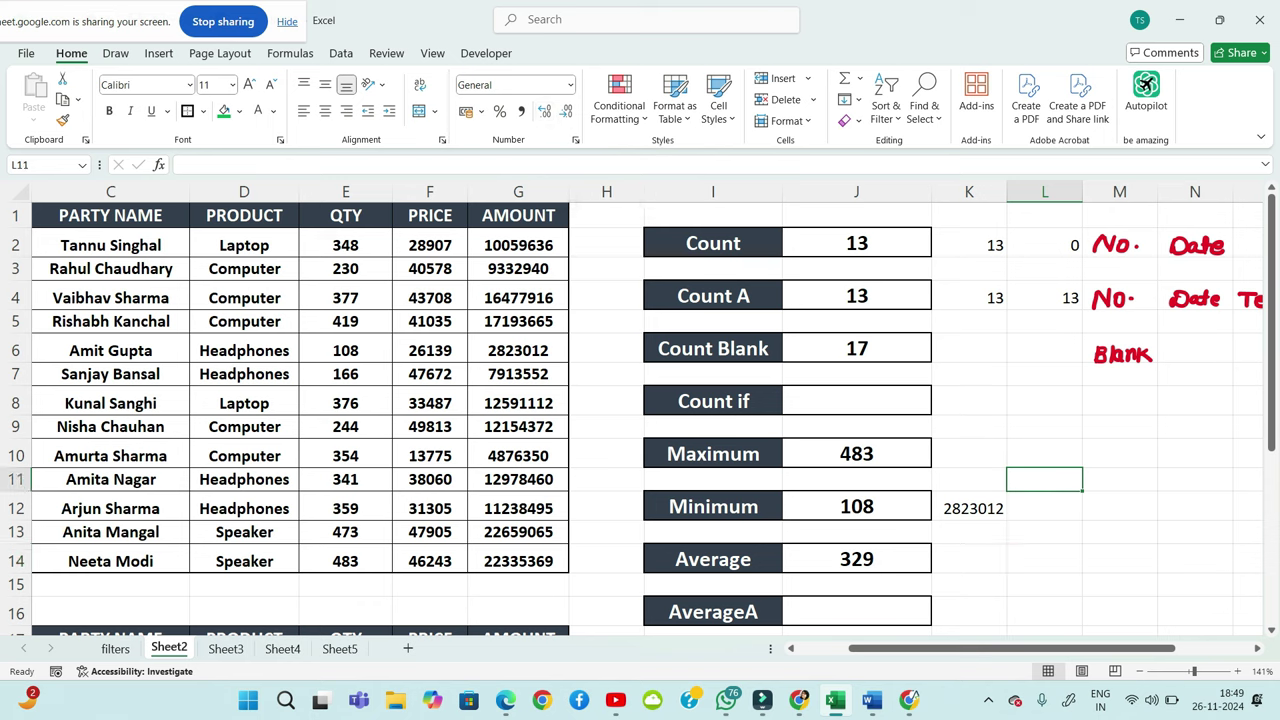
pyautogui.click(856, 559)
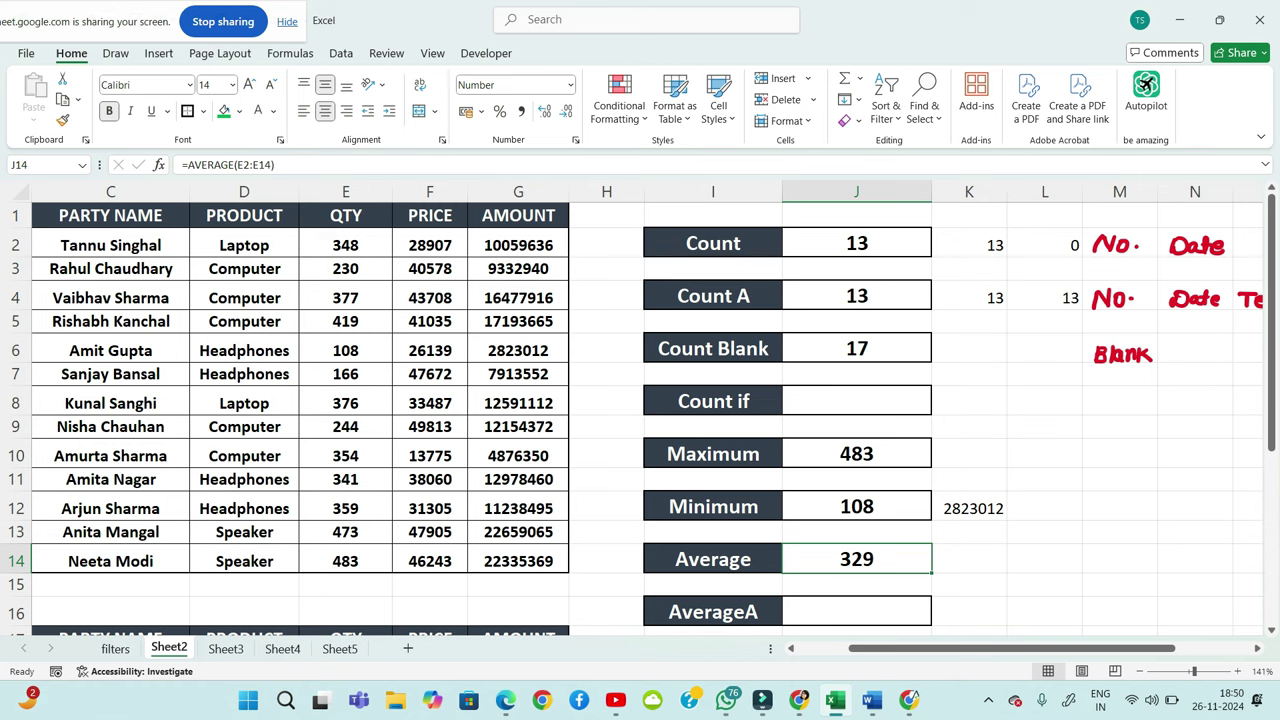
# Step: Select the AverageA cell J16, then switch to the Google Meet call
pyautogui.scroll(-1, 640, 410)
pyautogui.click(856, 533)
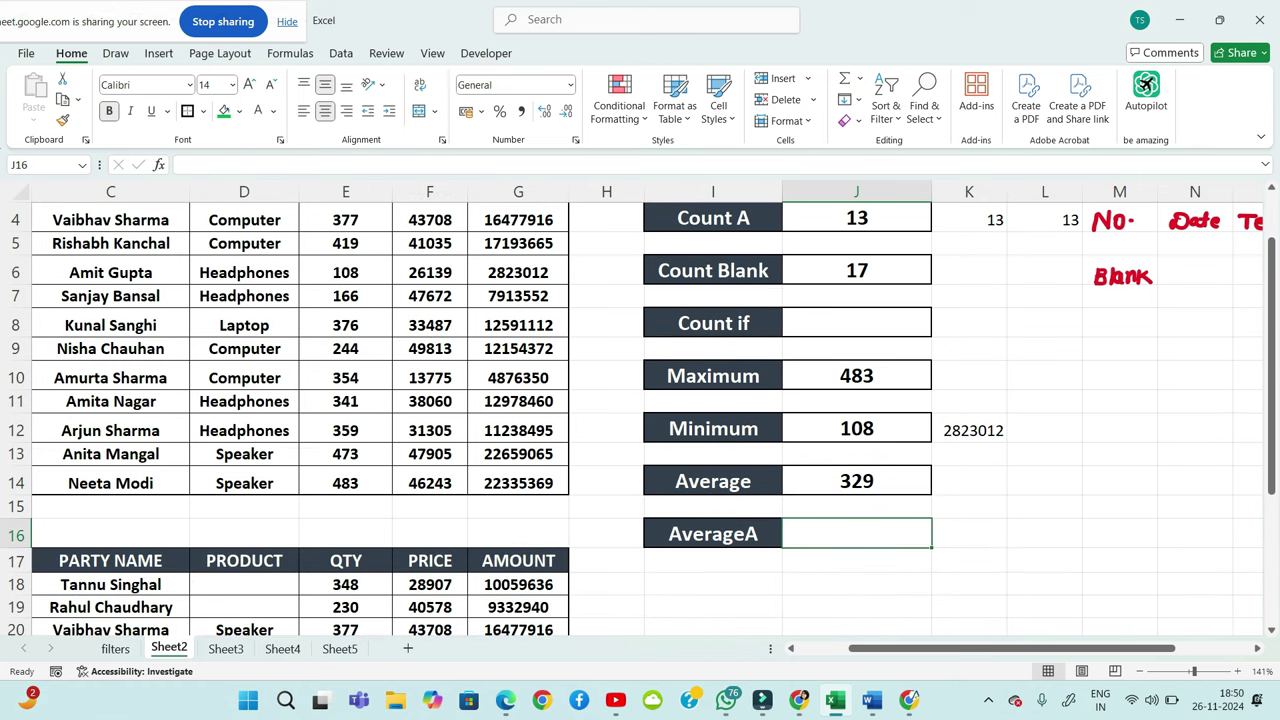
pyautogui.scroll(1, 856, 533)
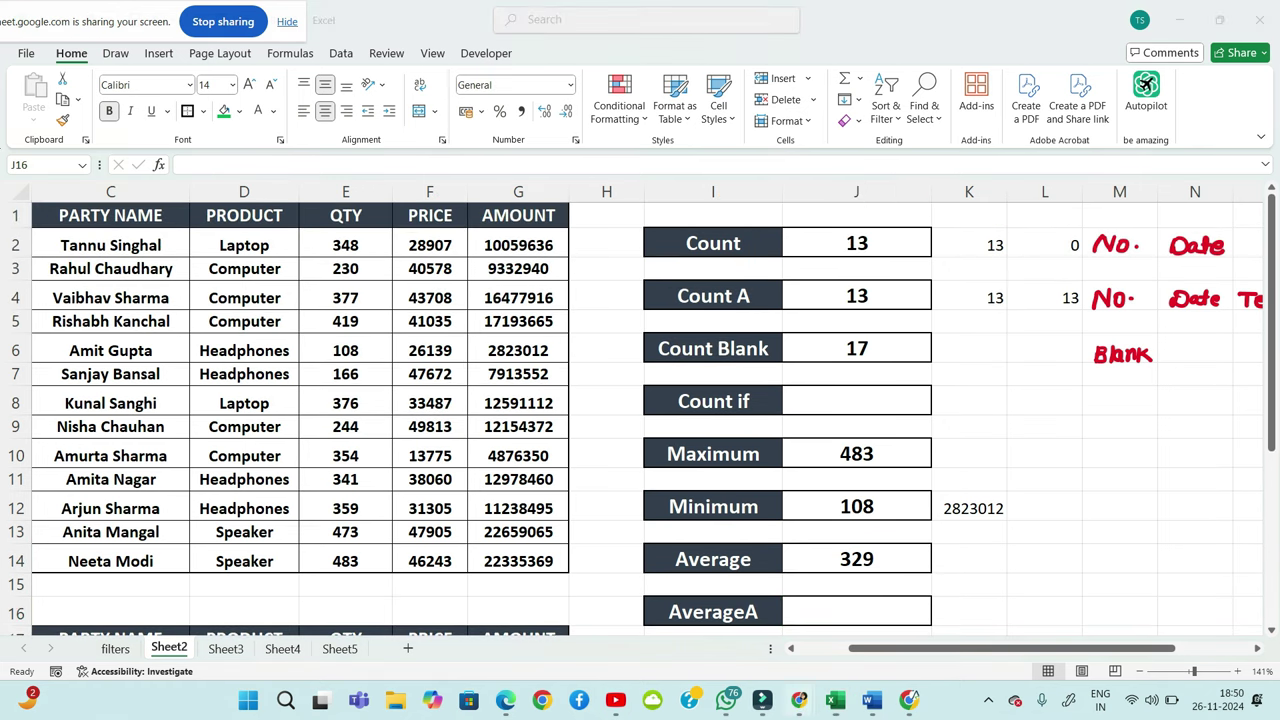
pyautogui.moveTo(798, 700)
pyautogui.click(775, 595)
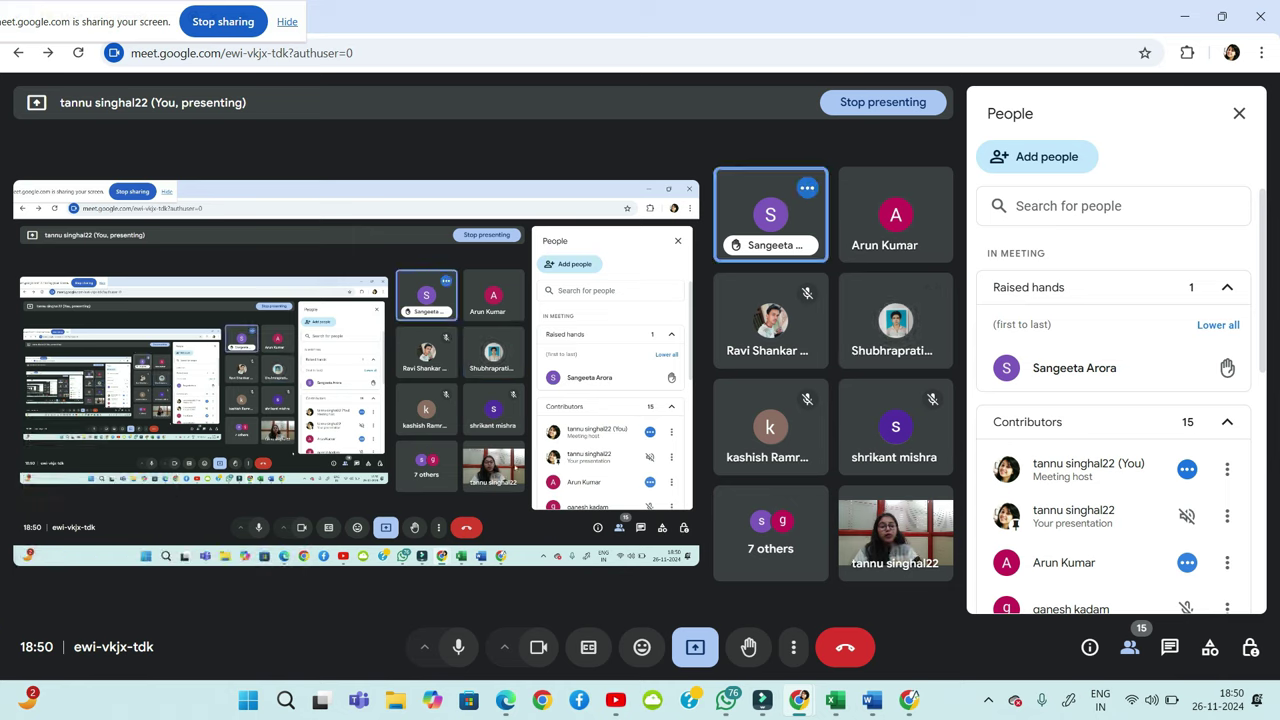
# Step: Bring the Book2 Excel workbook back in front of the Meet call
pyautogui.moveTo(835, 700)
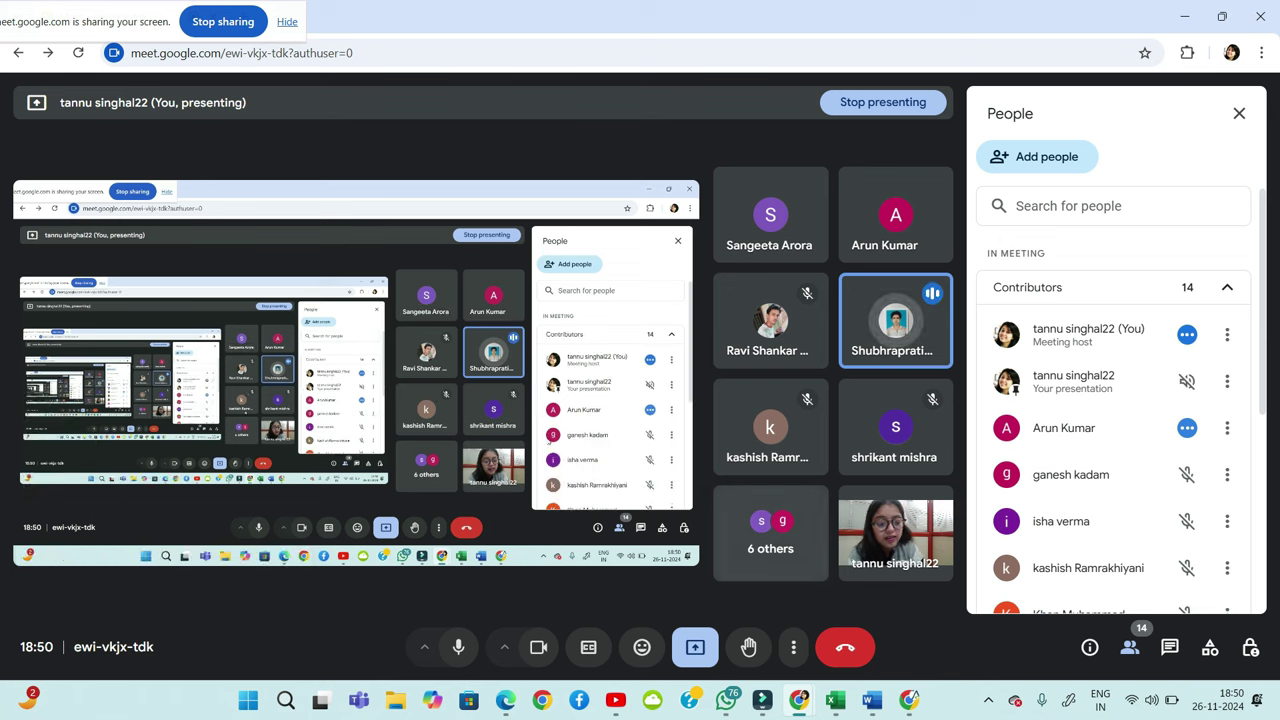
pyautogui.click(835, 700)
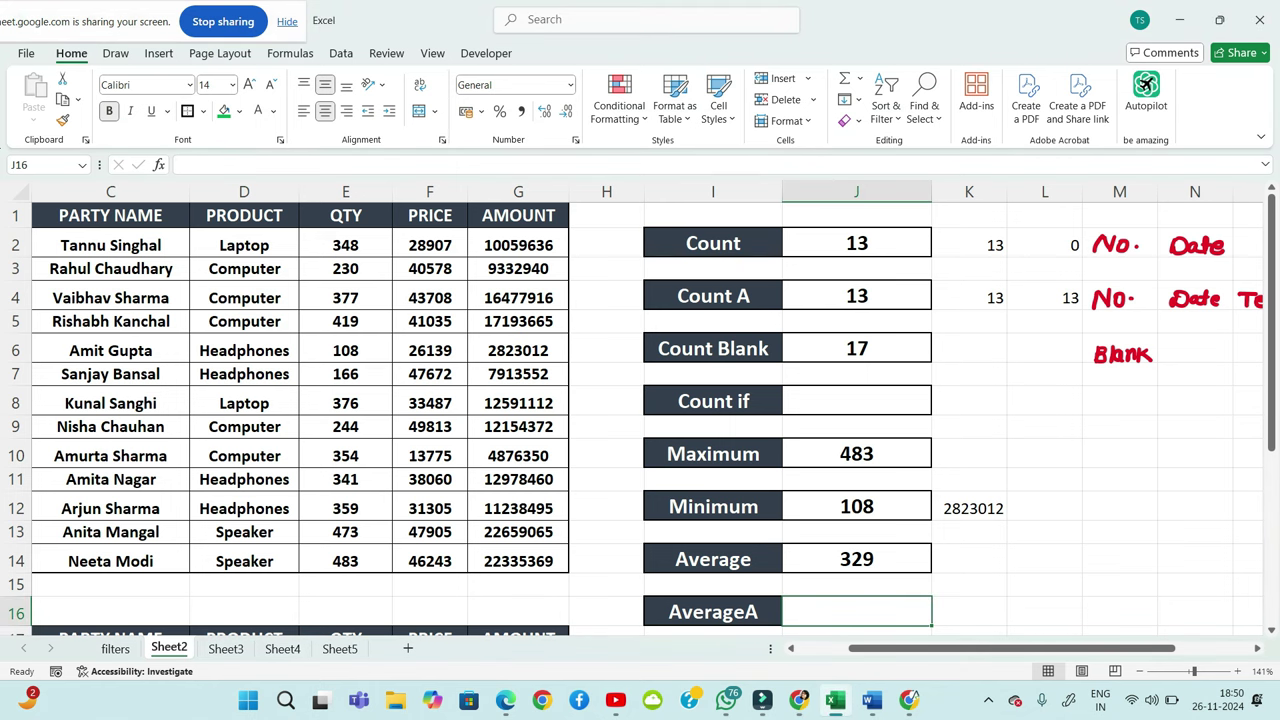
# Step: Return to and select the Average cell J14 in the worksheet
pyautogui.press('Up')
pyautogui.press('Up')
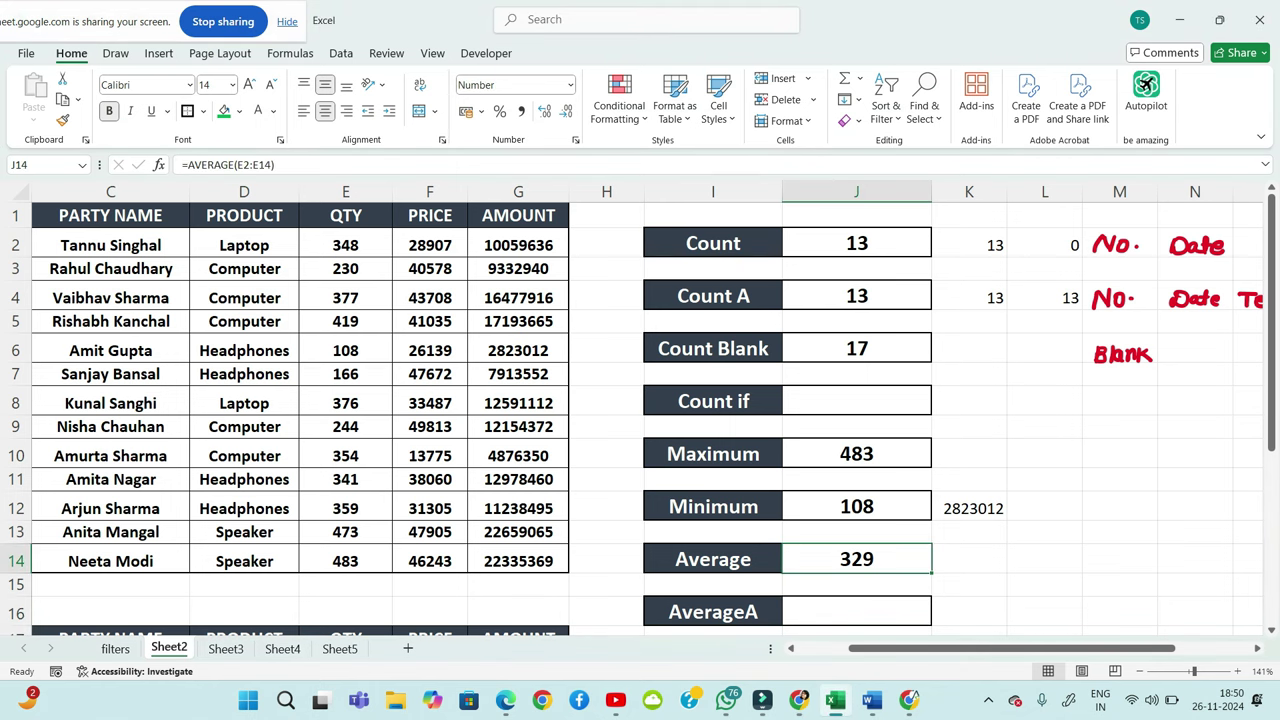
pyautogui.press('Right')
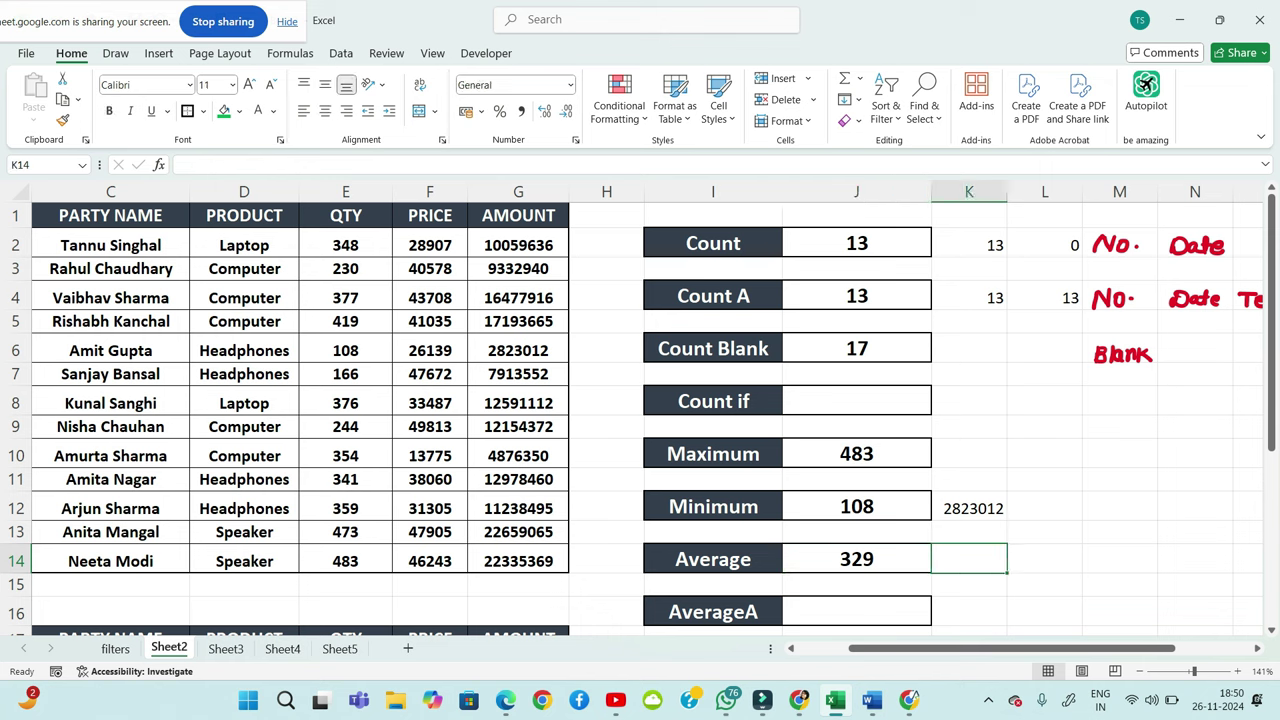
pyautogui.press('Left')
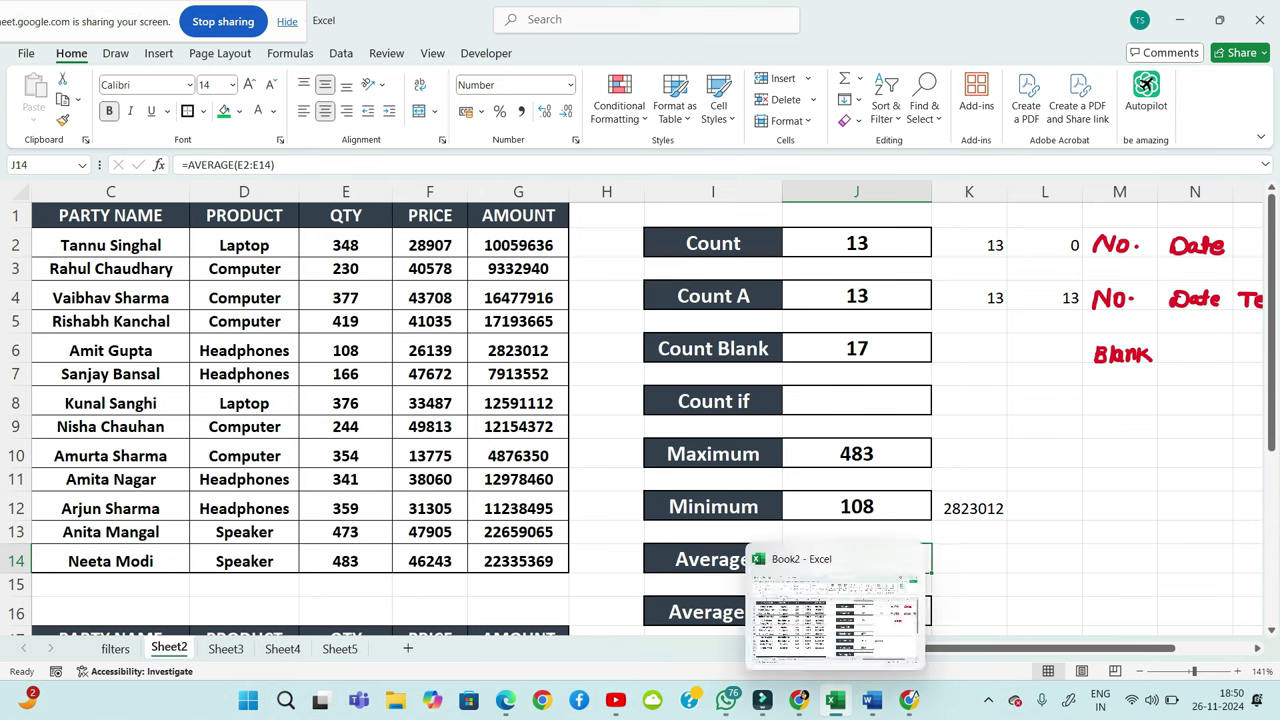
pyautogui.click(1044, 426)
pyautogui.click(856, 559)
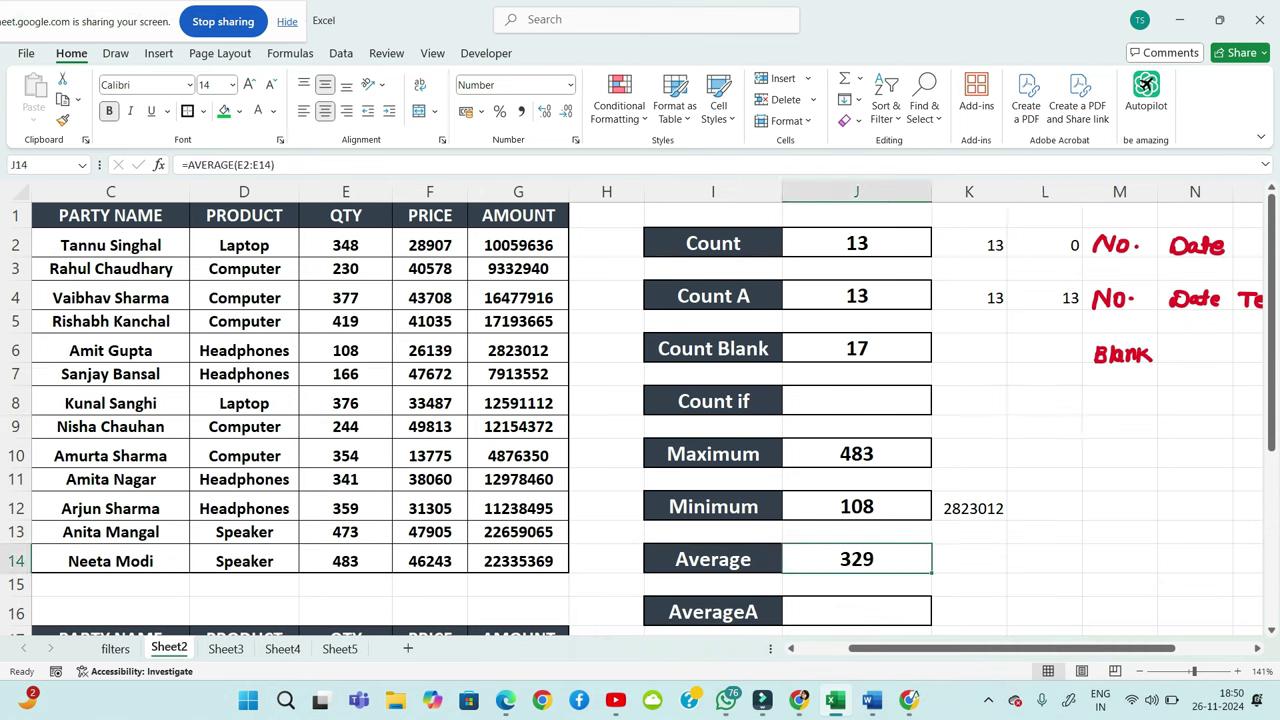
pyautogui.moveTo(909, 699)
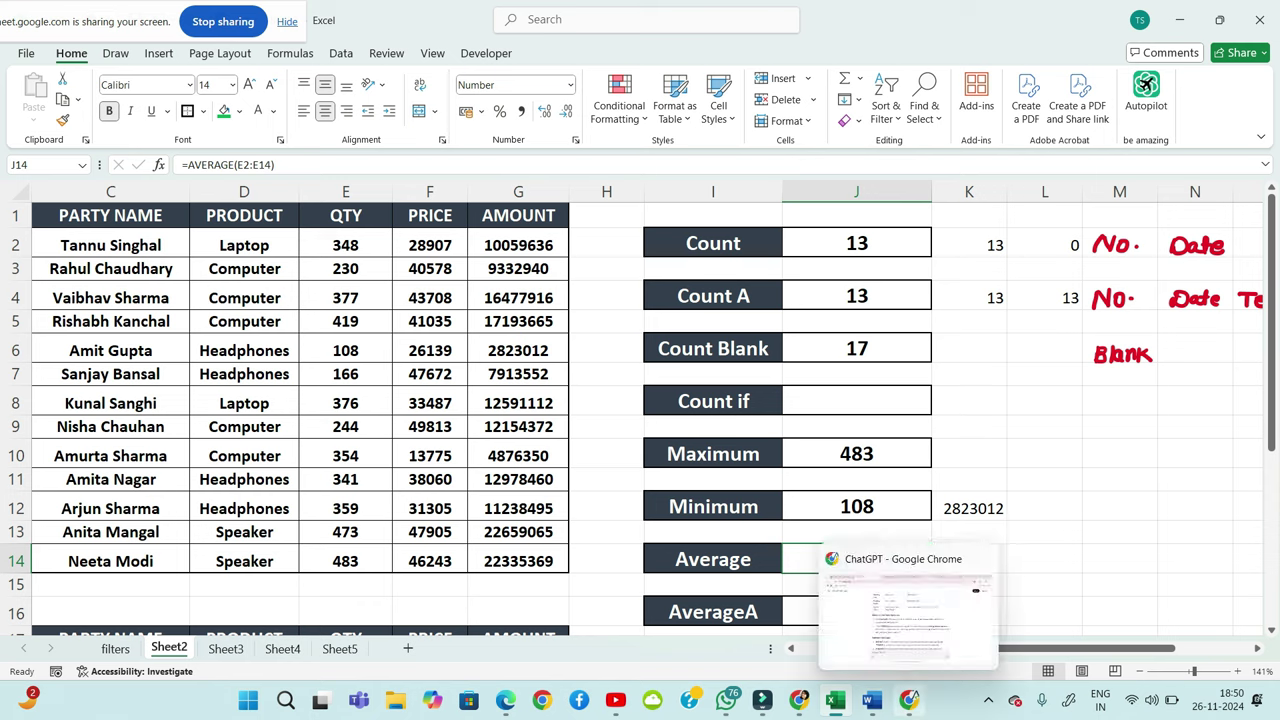
pyautogui.click(1119, 532)
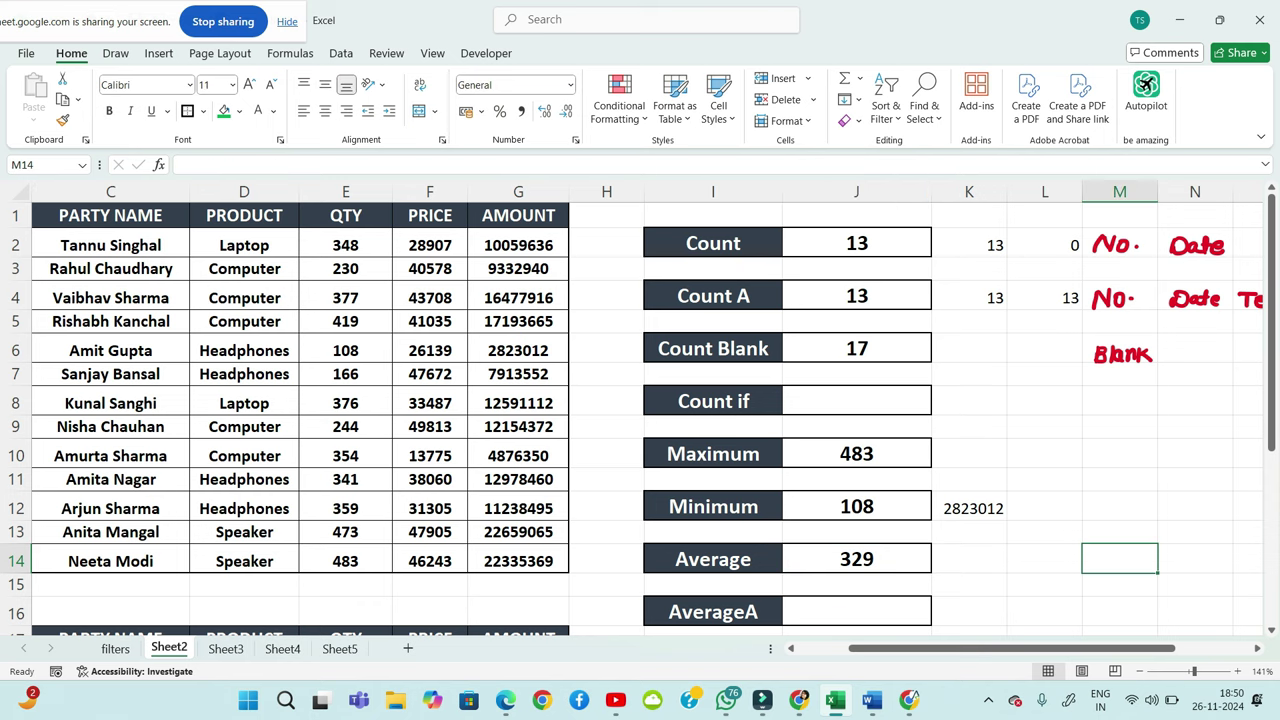
pyautogui.click(856, 559)
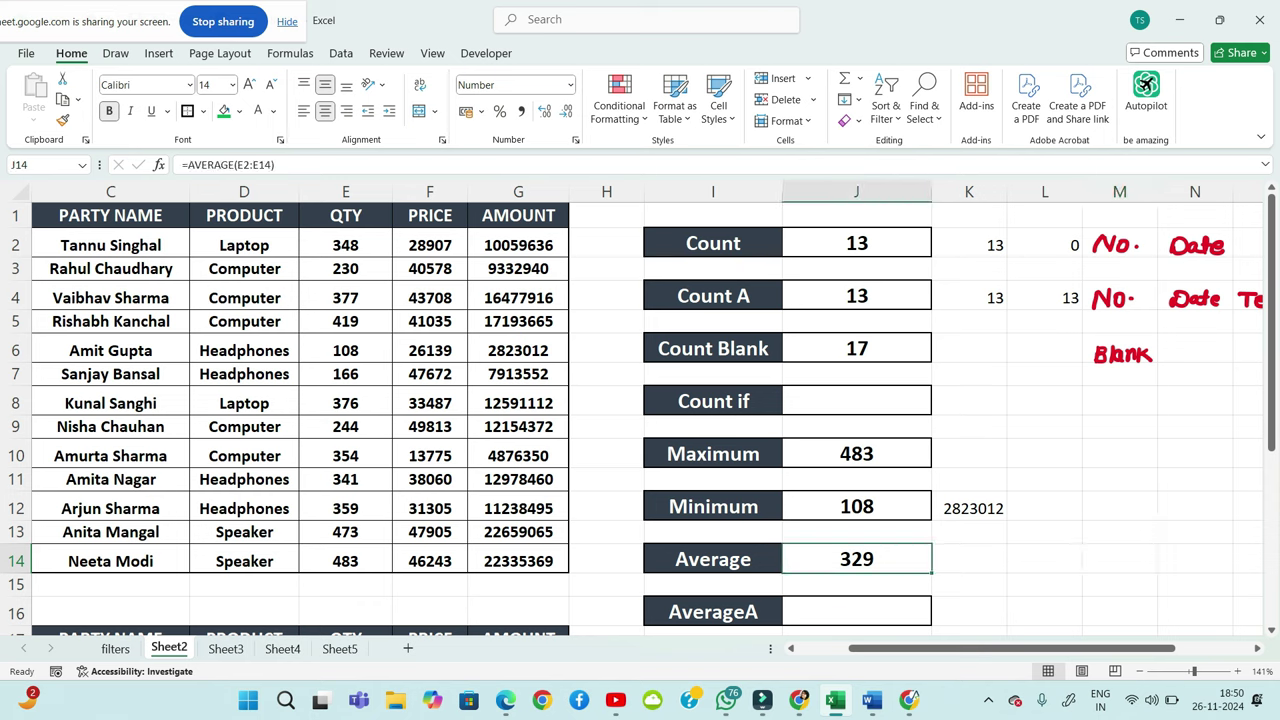
# Step: Set J14 to General format, then decrease decimals until the average shows 329
pyautogui.click(570, 85)
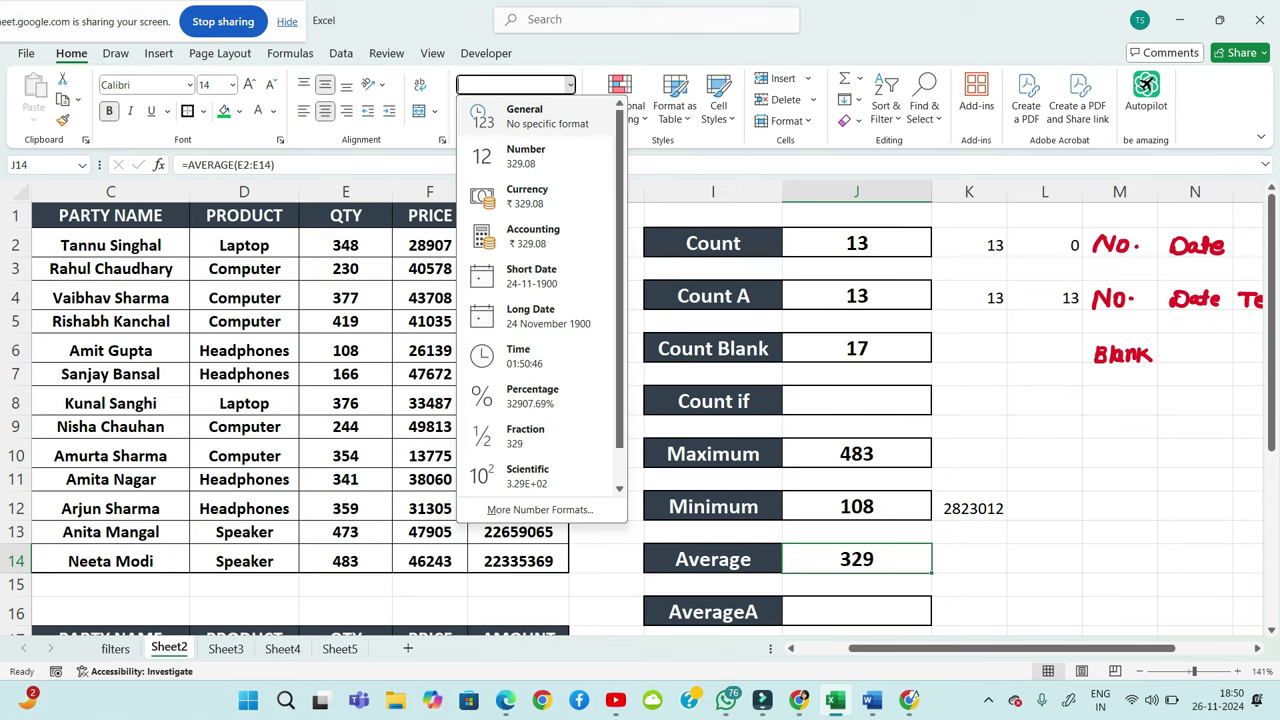
pyautogui.click(510, 106)
pyautogui.click(566, 111)
pyautogui.click(566, 111)
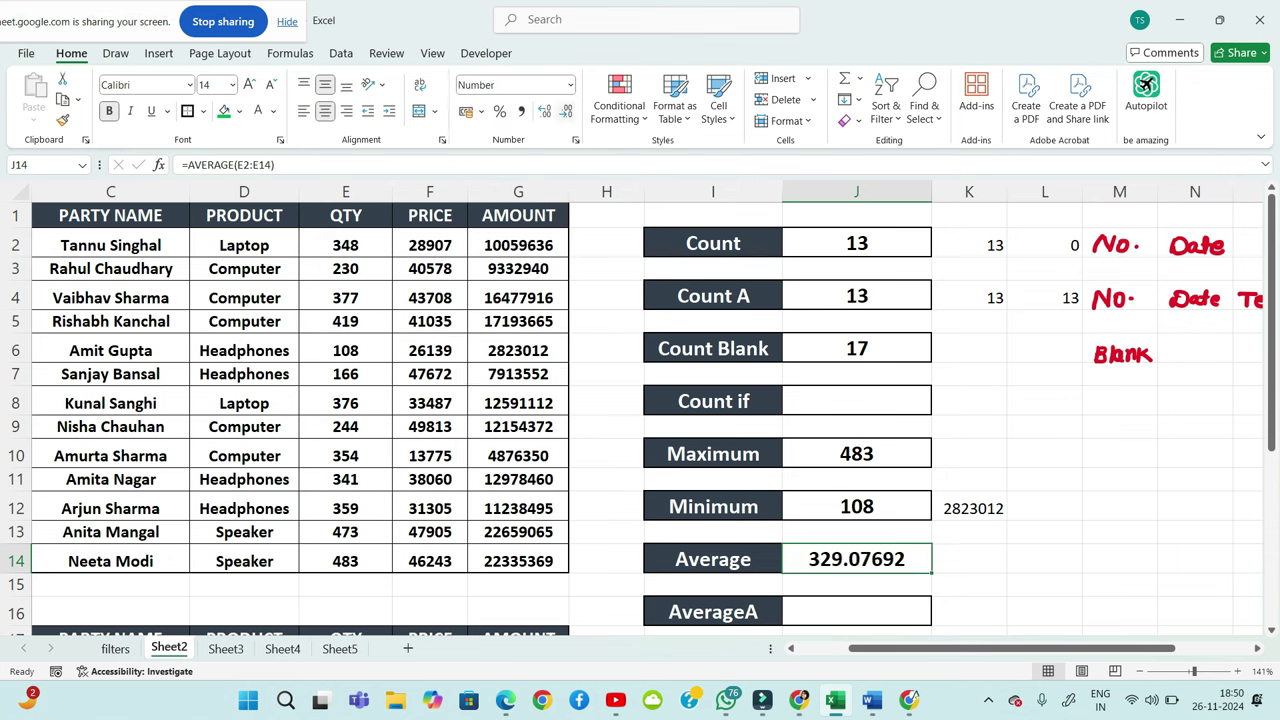
pyautogui.click(566, 111)
pyautogui.click(566, 111)
pyautogui.click(566, 111)
pyautogui.click(566, 111)
pyautogui.press('Right')
pyautogui.press('Right')
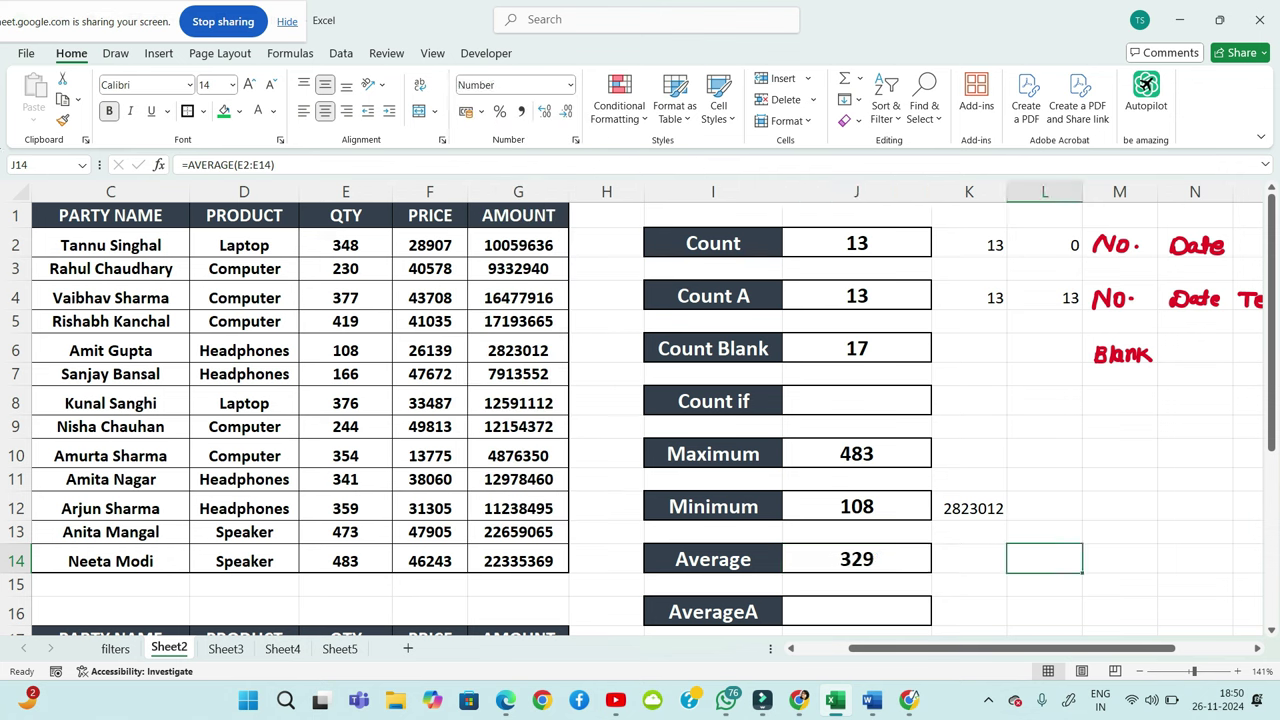
pyautogui.press('Left')
pyautogui.press('Left')
pyautogui.moveTo(799, 700)
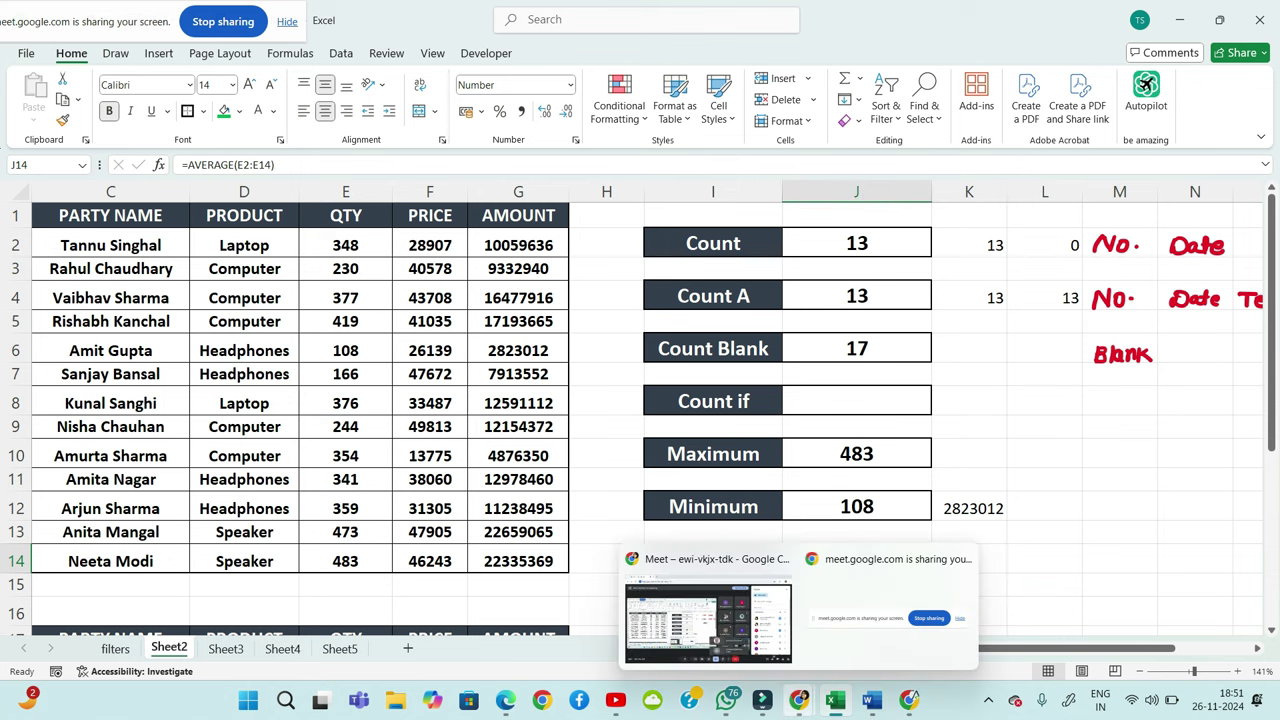
# Step: Switch to the Google Meet window to view the participants and the raised hand
pyautogui.click(799, 700)
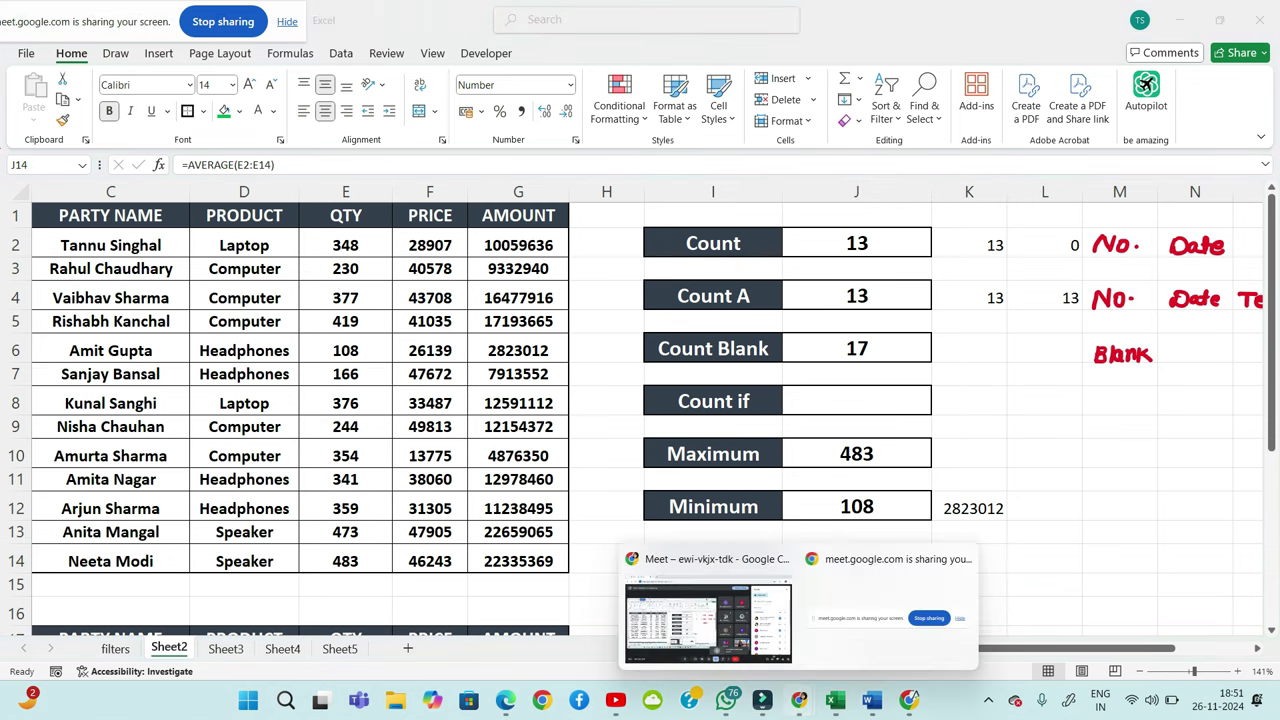
pyautogui.click(708, 620)
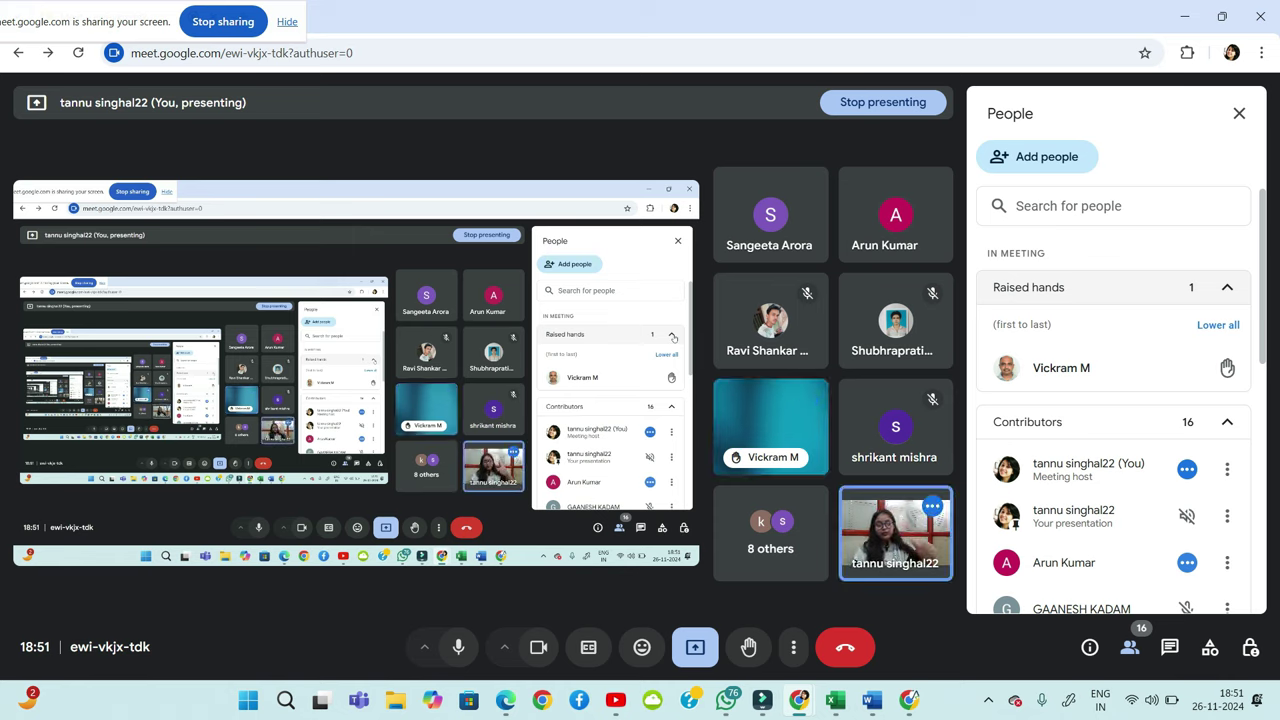
# Step: Return to Excel and clear the previous 17 from the Count Blank cell J6
pyautogui.moveTo(726, 700)
pyautogui.click(835, 700)
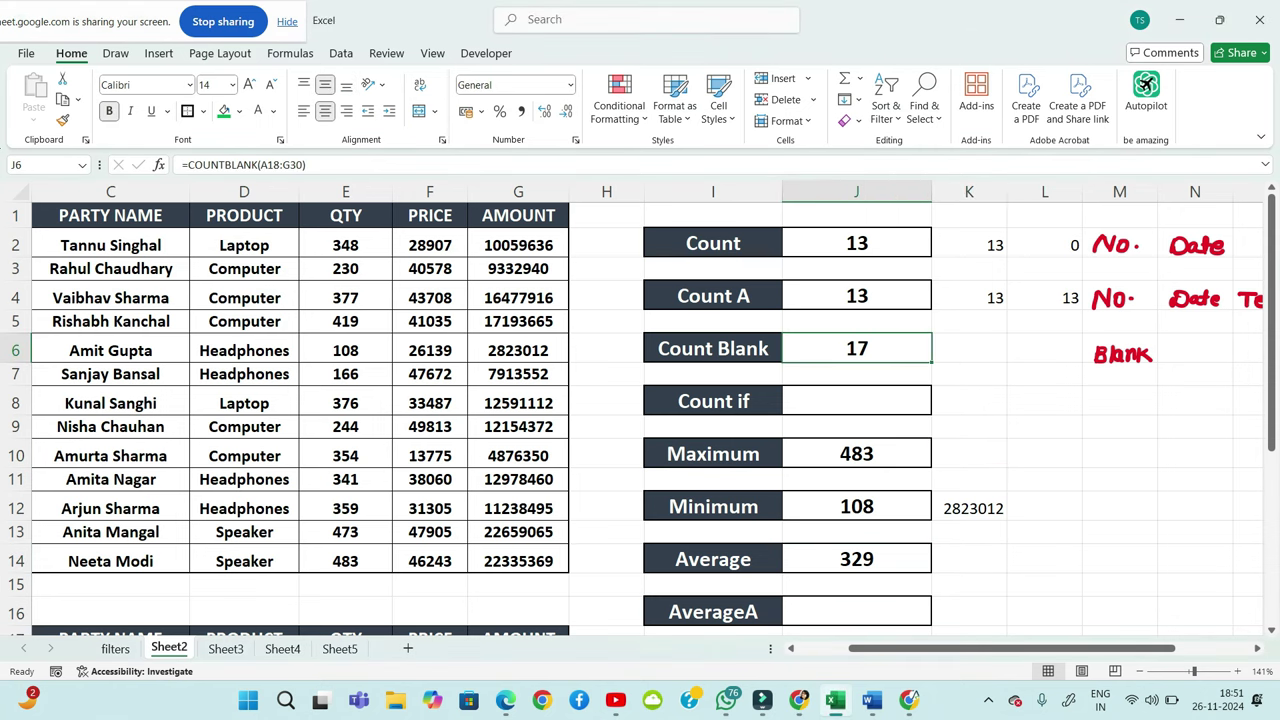
pyautogui.press('Delete')
pyautogui.click(969, 426)
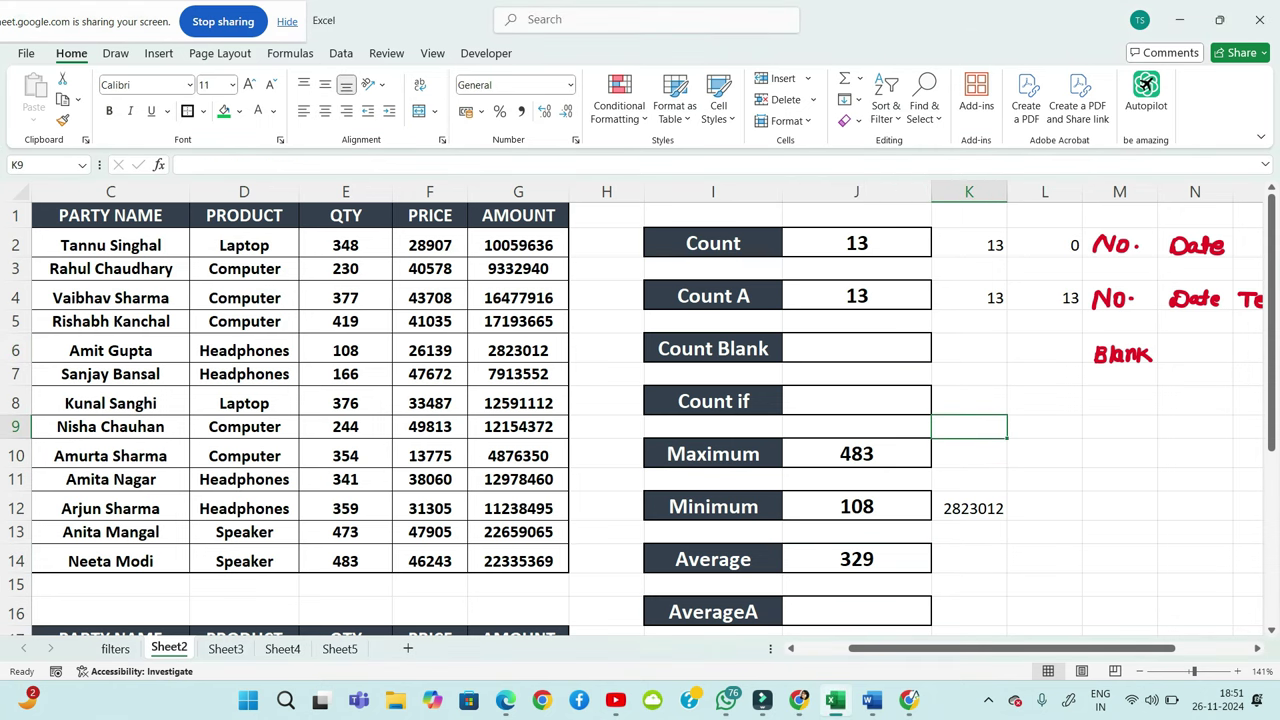
pyautogui.click(799, 700)
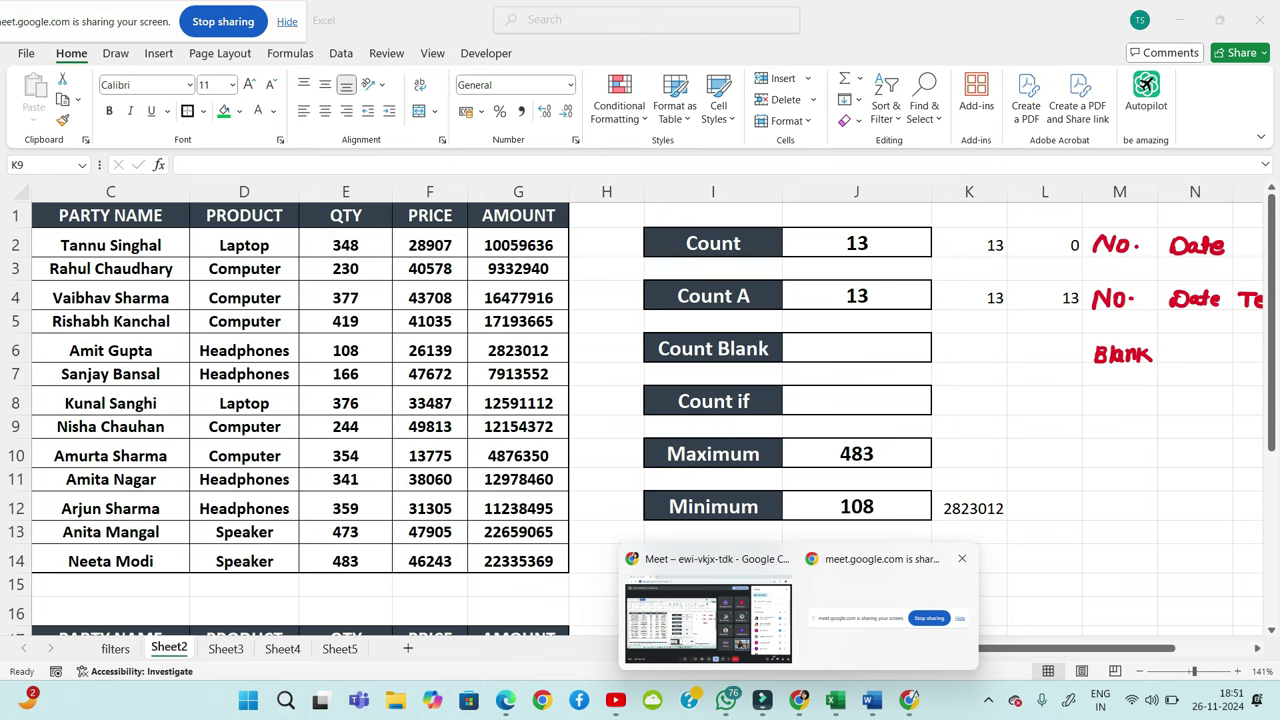
pyautogui.click(835, 700)
pyautogui.click(856, 348)
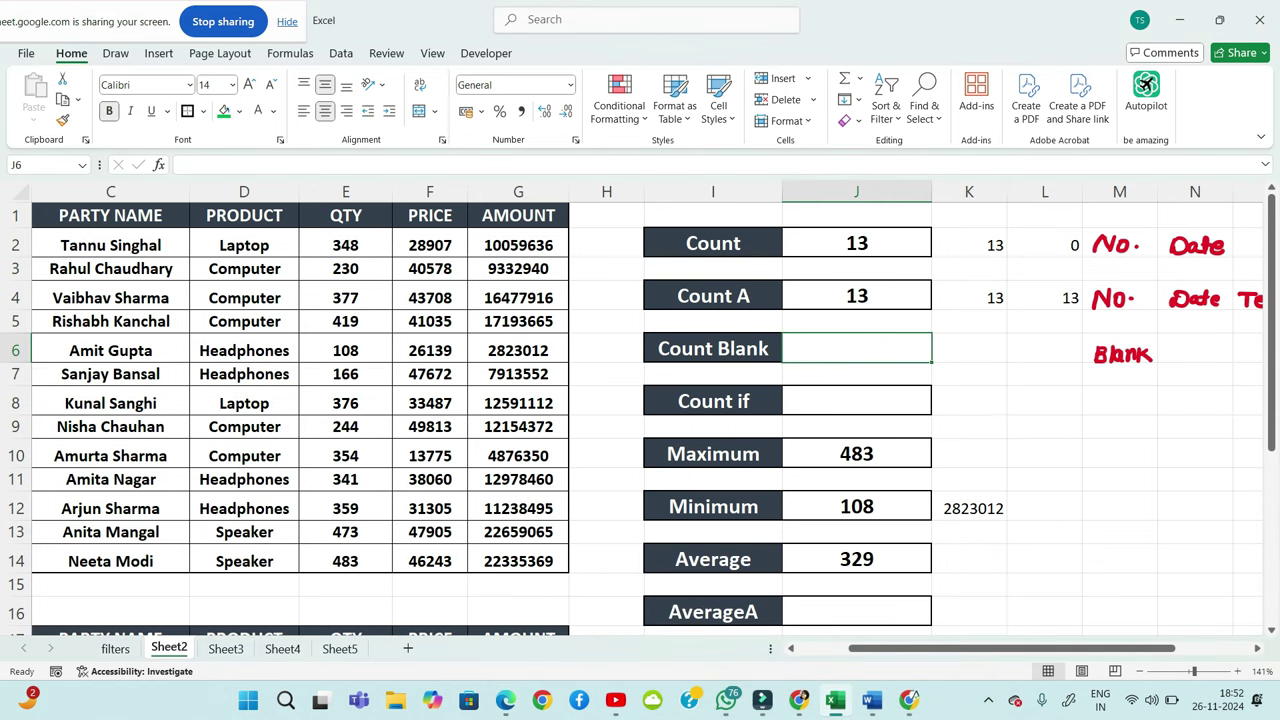
# Step: Select the second table's PARTY NAME entries C18:C30 to inspect them
pyautogui.scroll(-5, 640, 400)
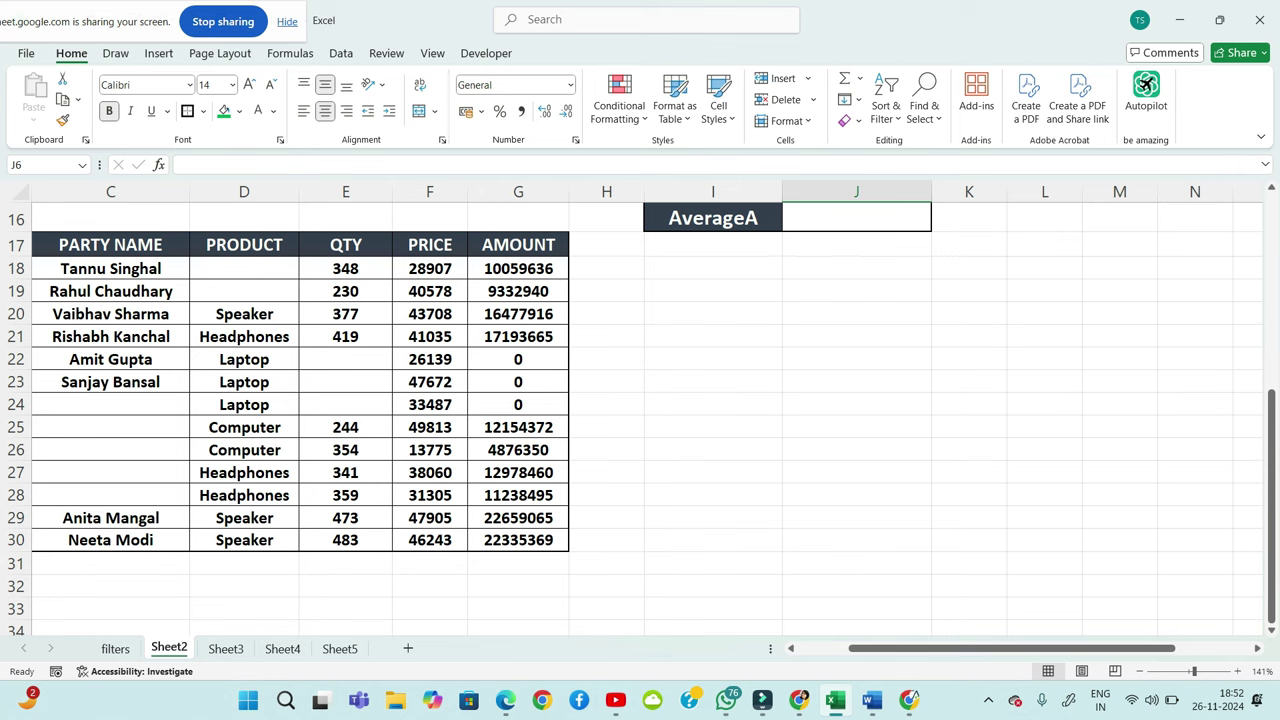
pyautogui.moveTo(110, 268); pyautogui.dragTo(110, 540)
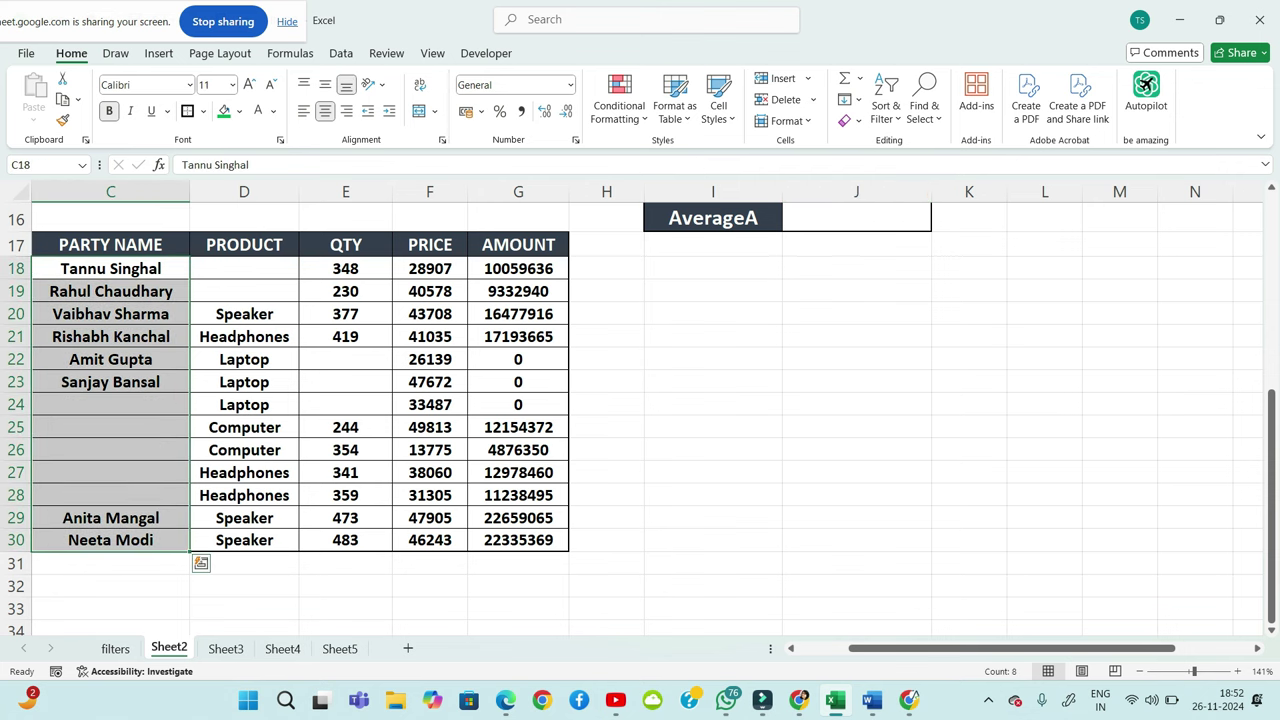
pyautogui.scroll(3, 640, 400)
pyautogui.scroll(-2, 640, 400)
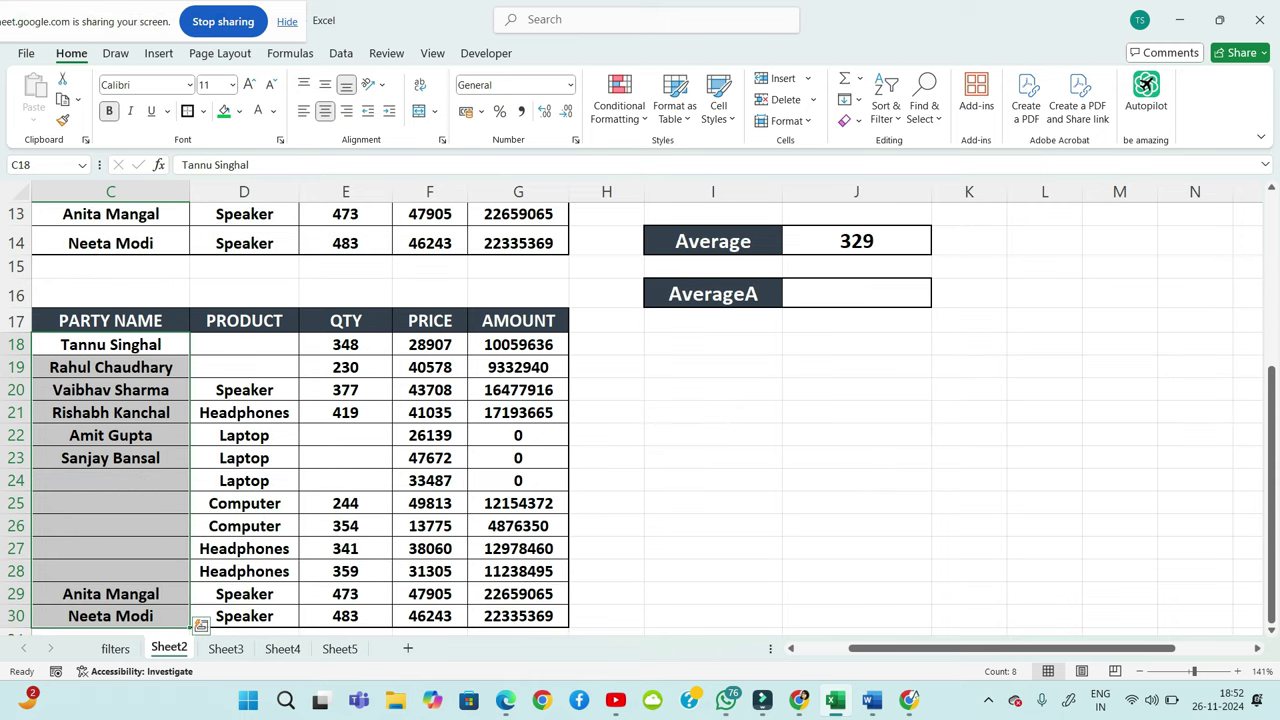
pyautogui.scroll(3, 640, 400)
# Step: Start a COUNTBLANK formula in the Count Blank cell J6
pyautogui.scroll(1, 640, 400)
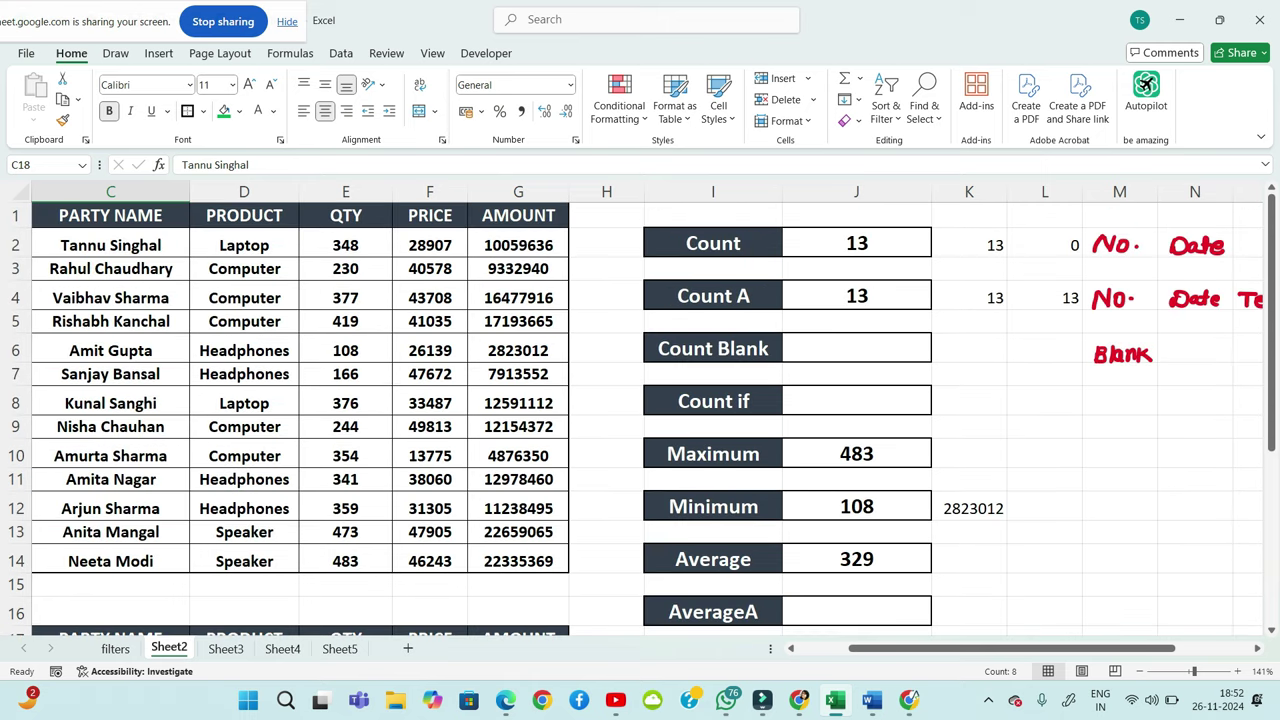
pyautogui.click(856, 348)
pyautogui.write('=C')
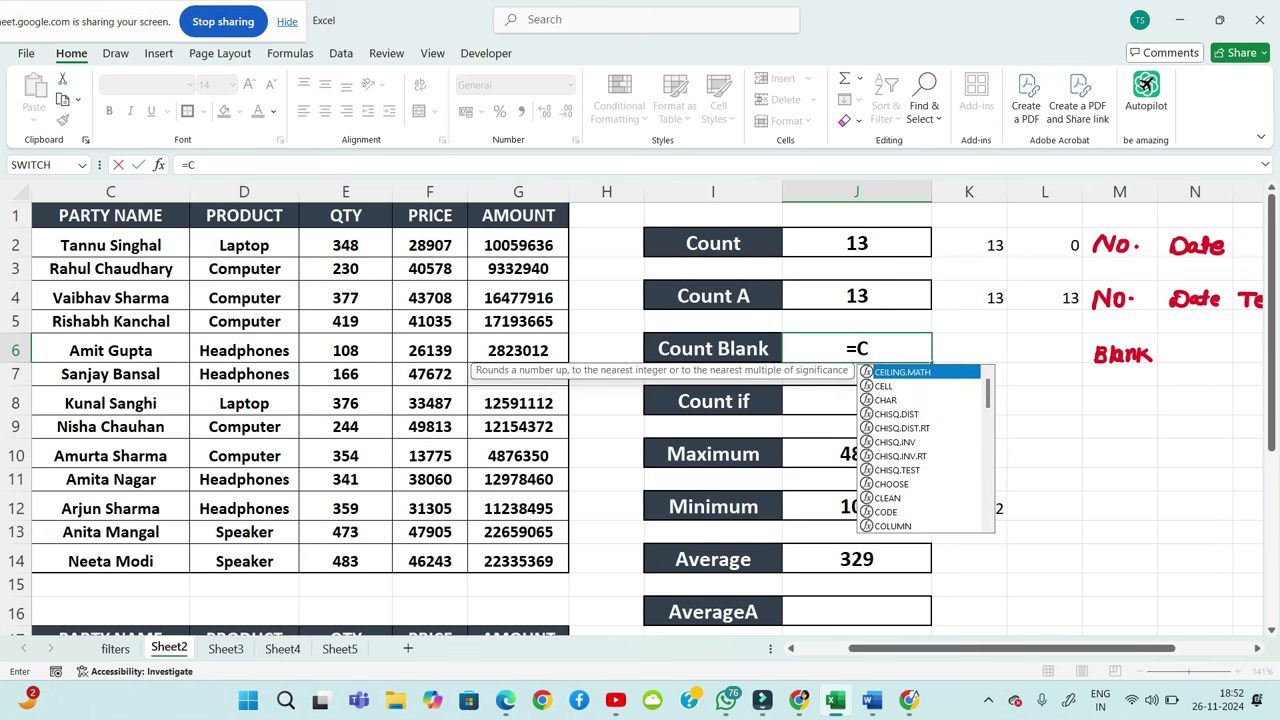
pyautogui.write('OUNT')
pyautogui.press('Down')
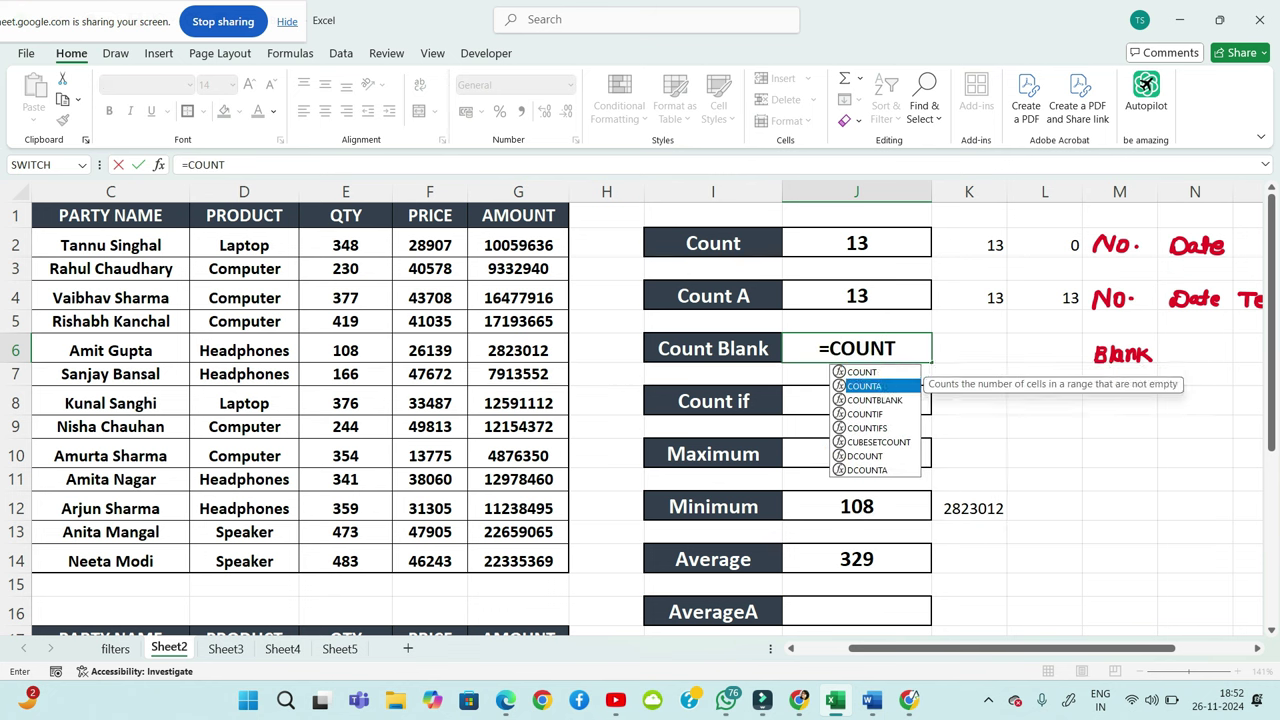
pyautogui.press('Down')
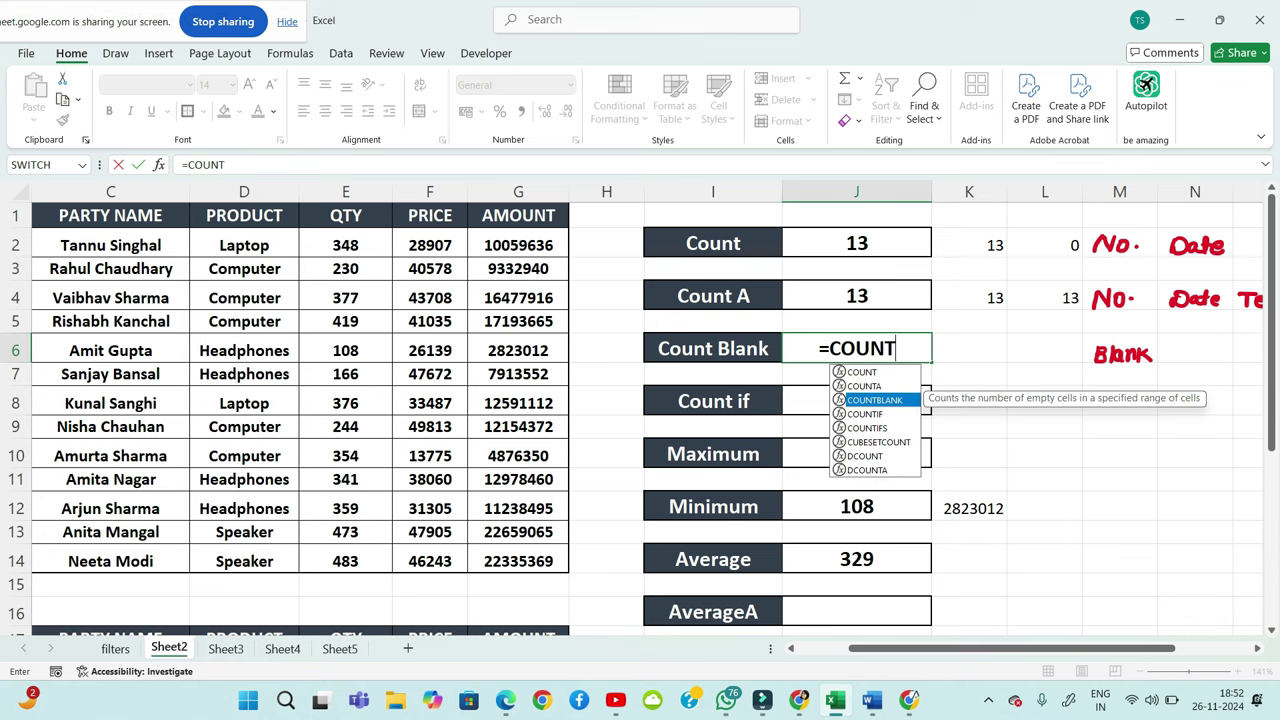
pyautogui.press('Tab')
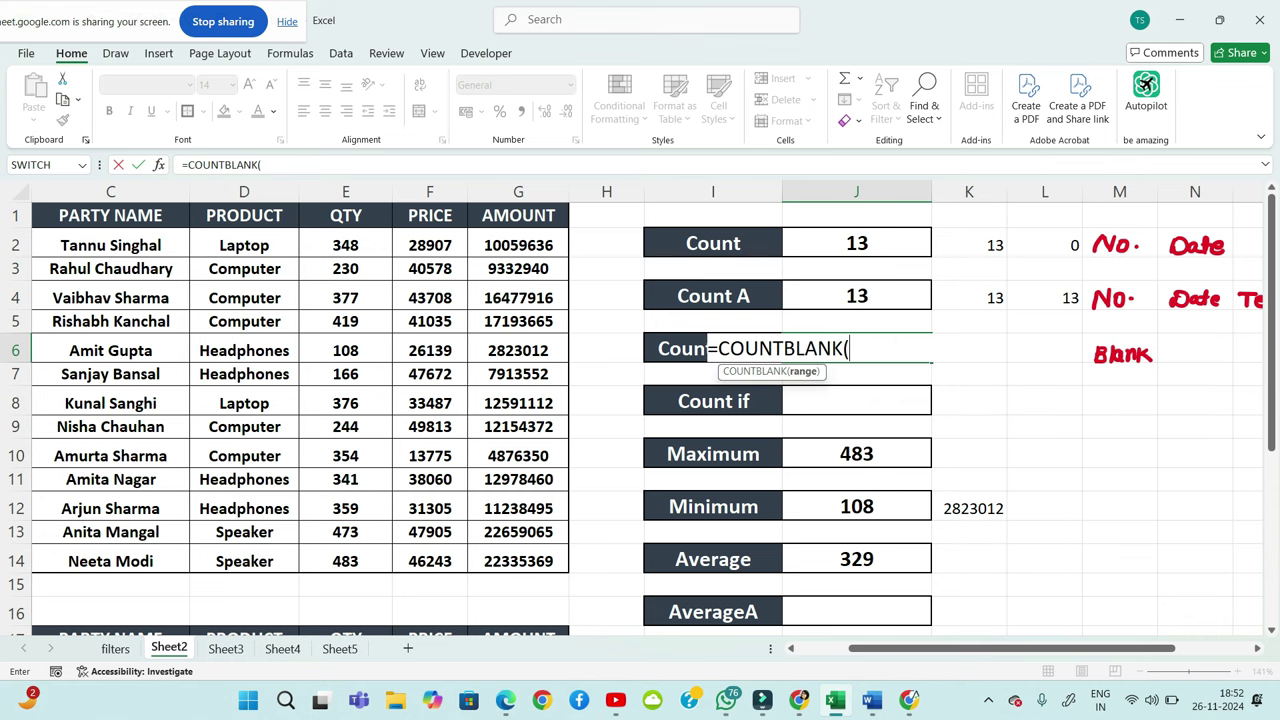
# Step: Give COUNTBLANK the range C18:C26, returning 3 blank party names
pyautogui.scroll(-2, 640, 410)
pyautogui.scroll(-2, 640, 410)
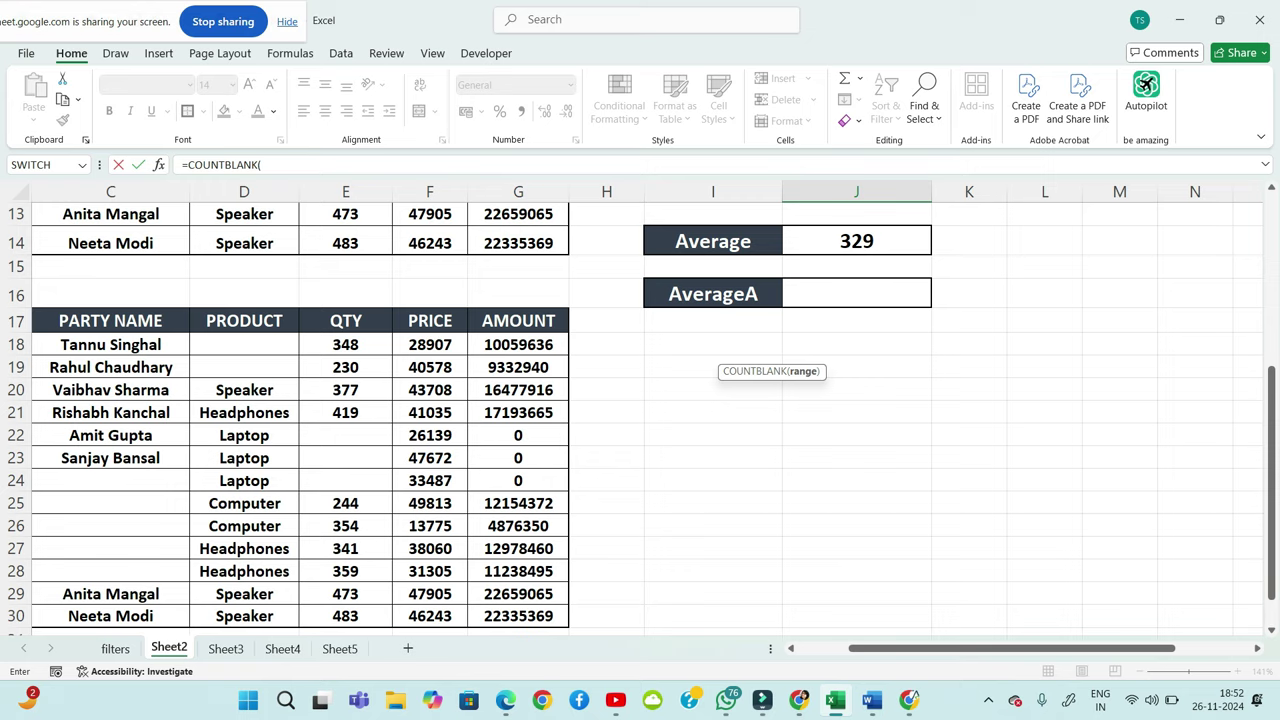
pyautogui.scroll(-1, 640, 410)
pyautogui.moveTo(110, 268)
pyautogui.mouseDown()
pyautogui.moveTo(565, 455)
pyautogui.moveTo(565, 518)
pyautogui.mouseUp()
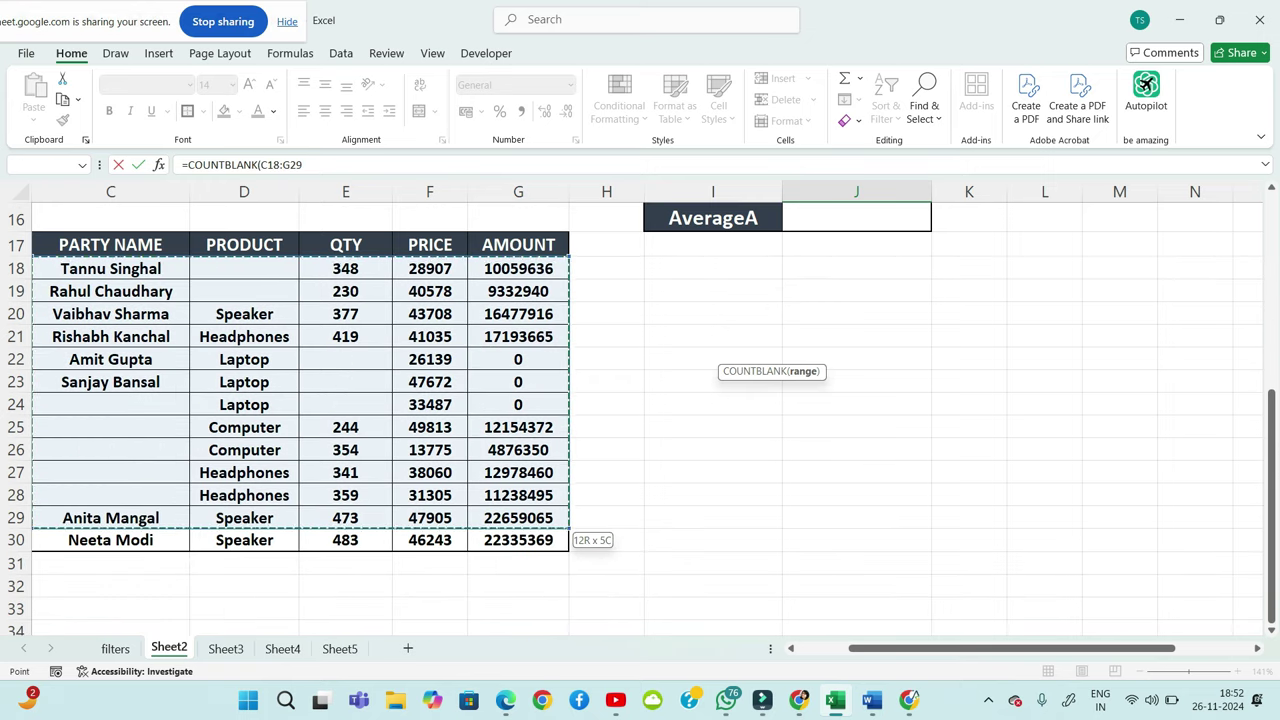
pyautogui.moveTo(110, 268); pyautogui.dragTo(175, 540)
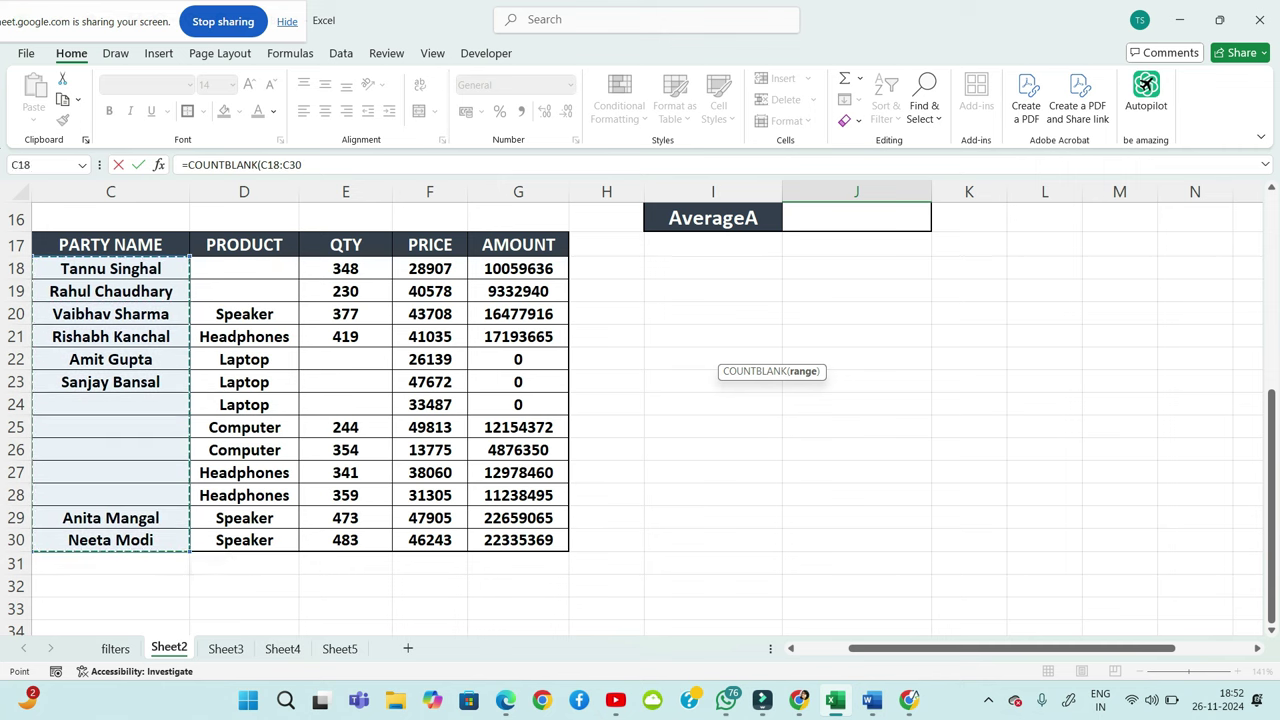
pyautogui.moveTo(110, 268); pyautogui.dragTo(185, 458)
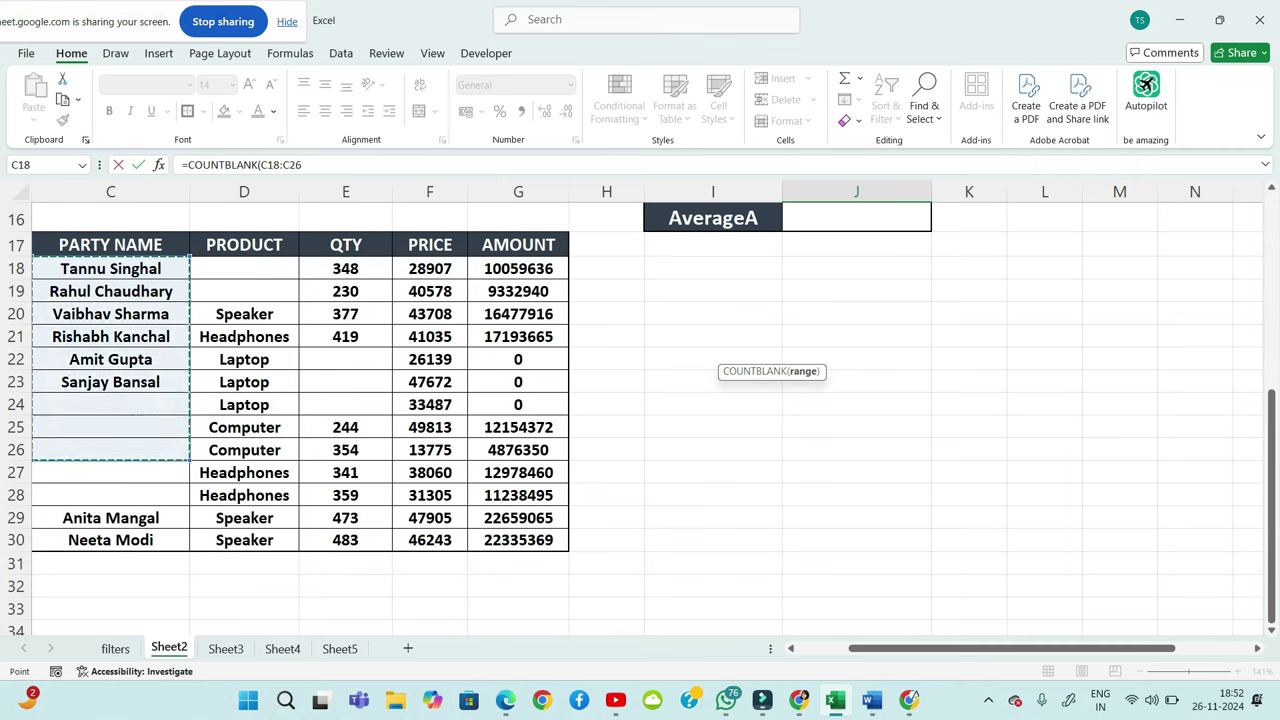
pyautogui.scroll(2, 640, 420)
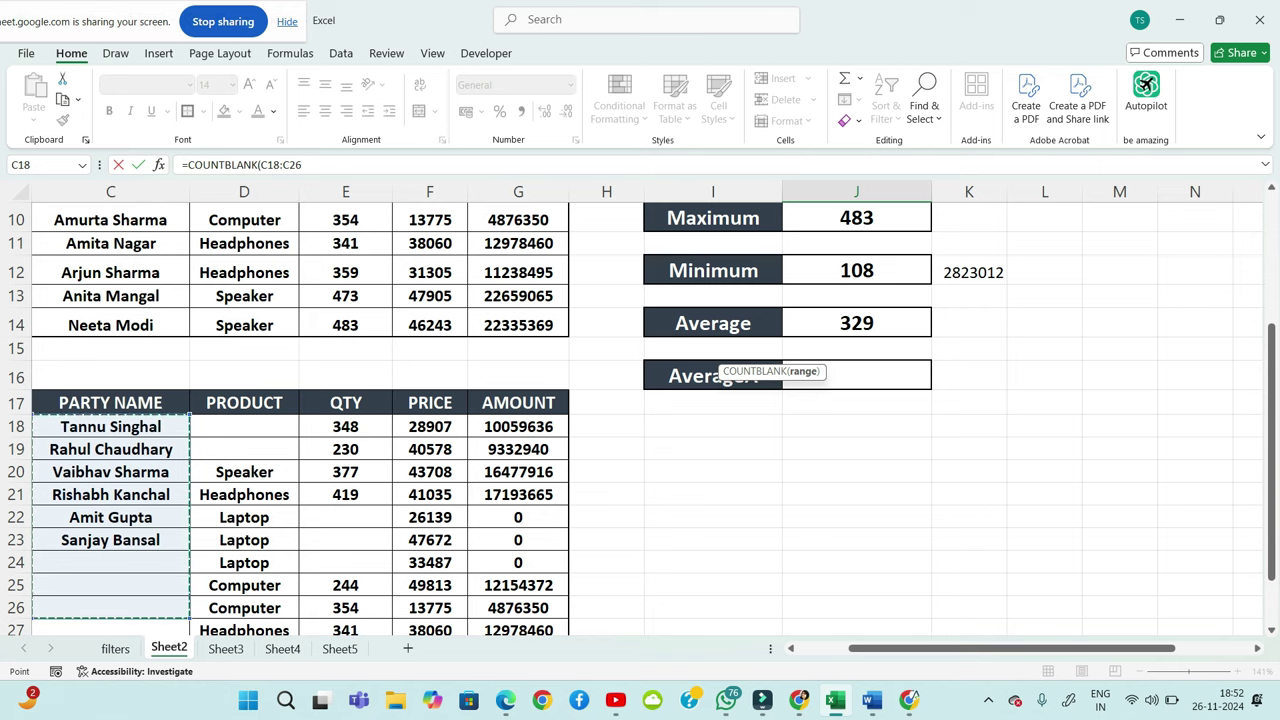
pyautogui.press('Escape')
pyautogui.scroll(1, 640, 420)
pyautogui.scroll(2, 640, 420)
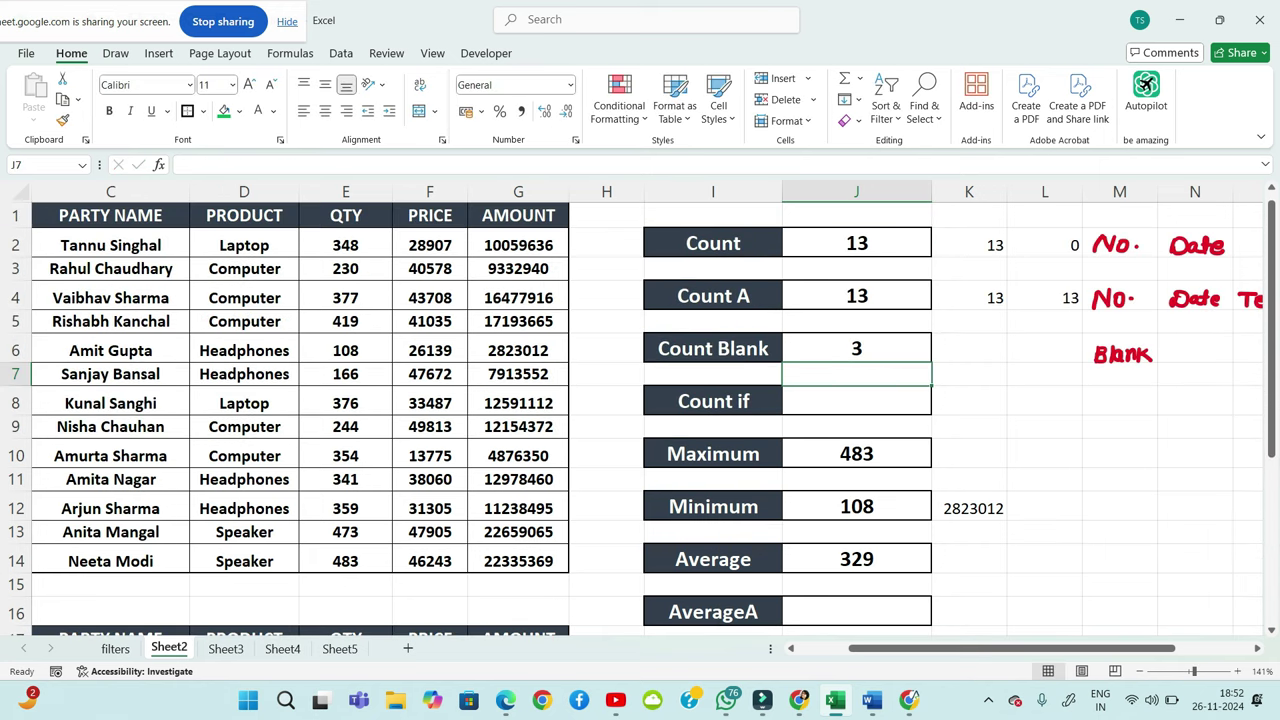
pyautogui.scroll(-5, 640, 420)
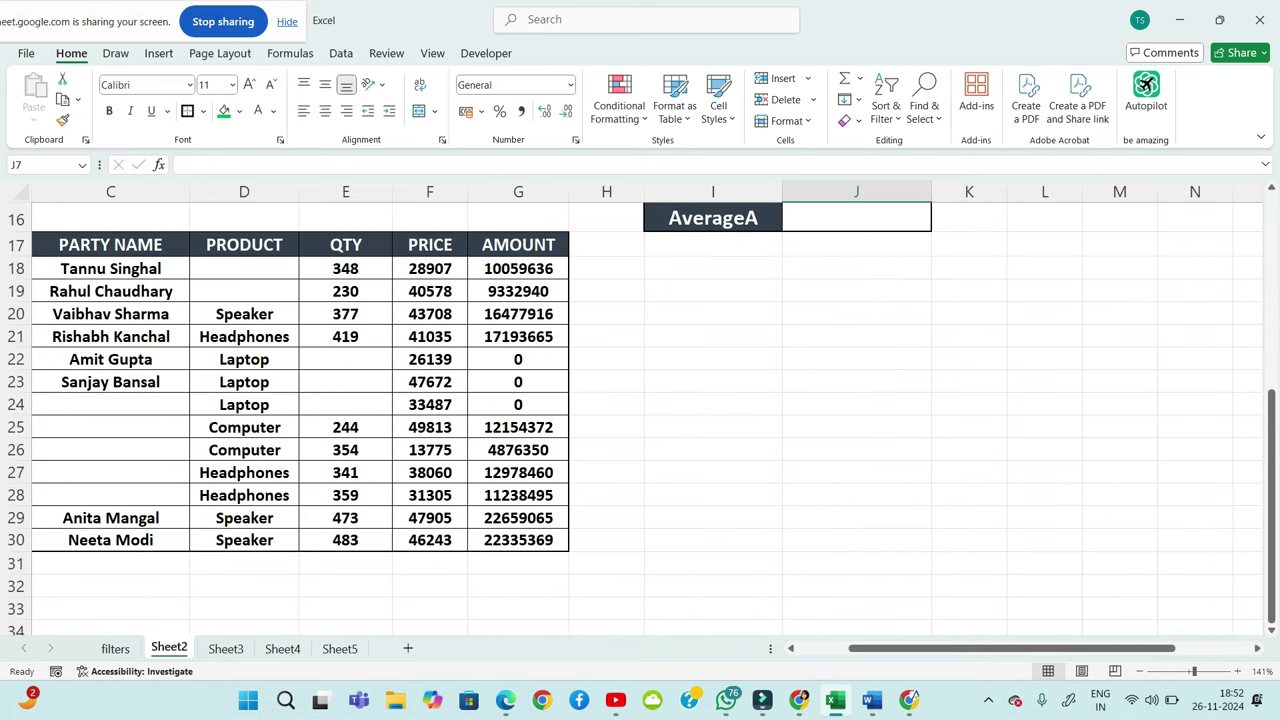
# Step: Widen the Count Blank formula to =COUNTBLANK(C18:C30), now returning 5
pyautogui.moveTo(110, 404); pyautogui.dragTo(110, 450)
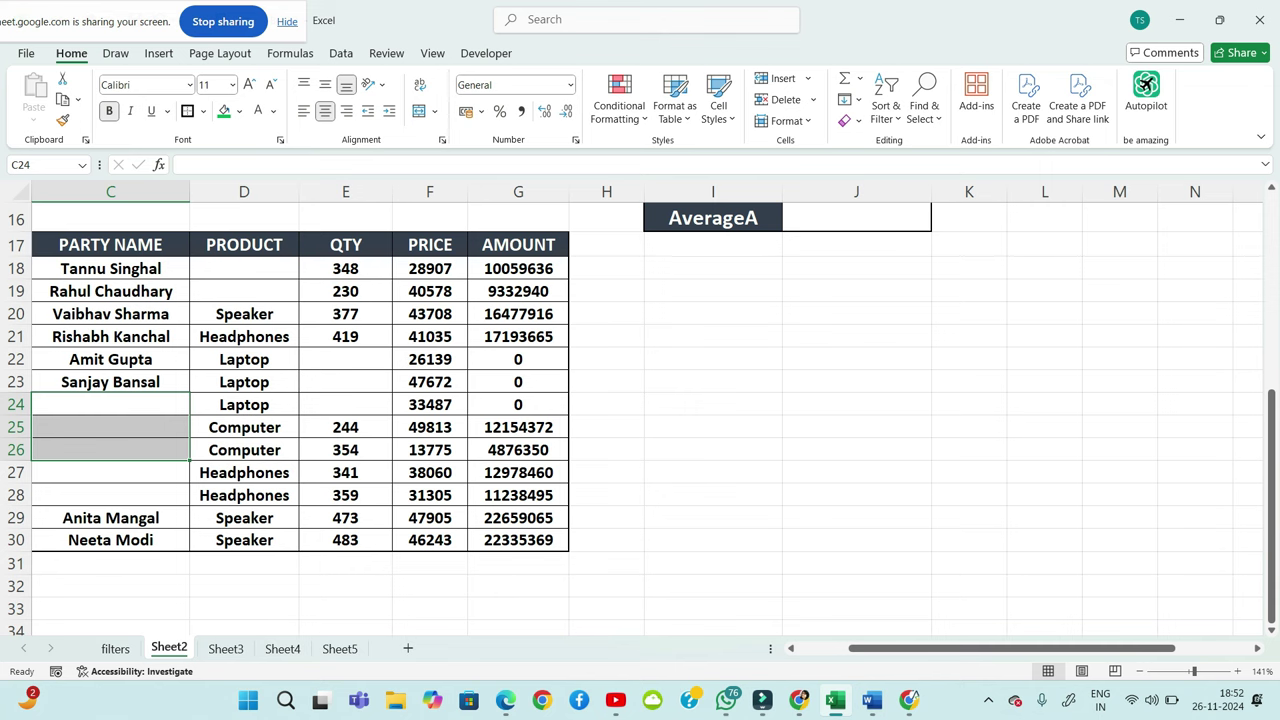
pyautogui.scroll(2, 640, 420)
pyautogui.scroll(2, 640, 420)
pyautogui.click(856, 270)
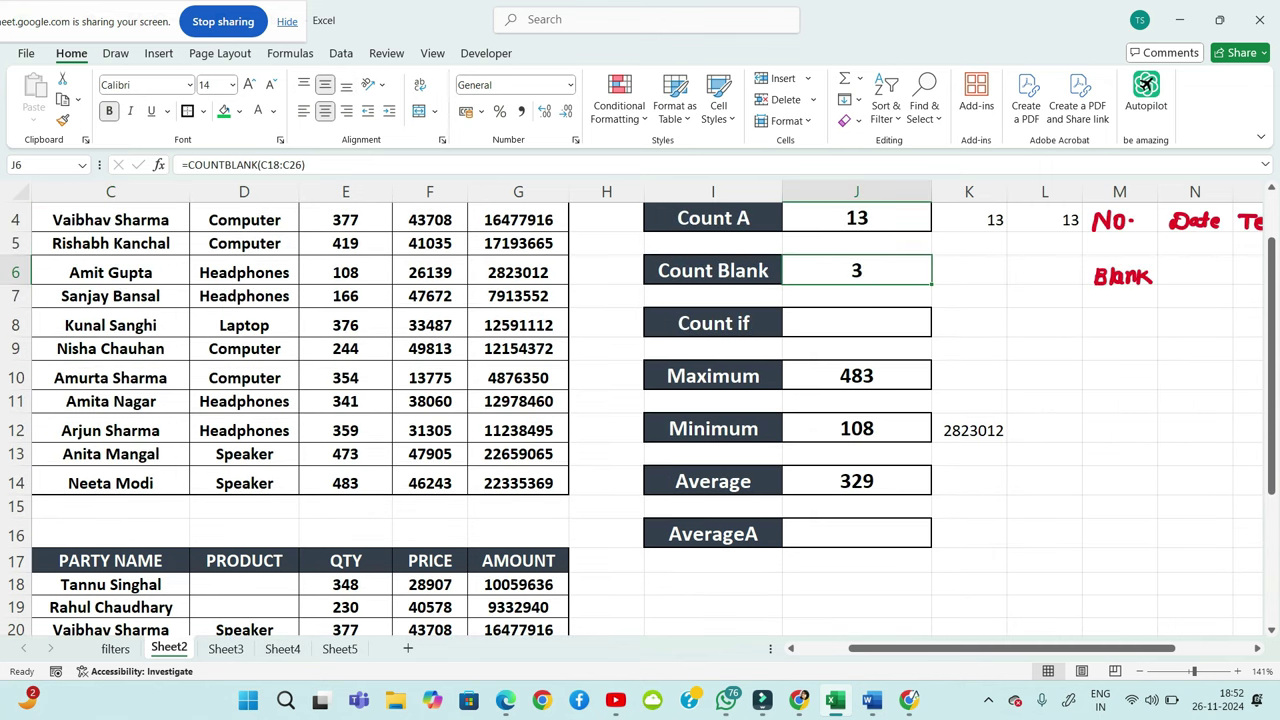
pyautogui.press('F2')
pyautogui.press('BackSpace')
pyautogui.press('BackSpace')
pyautogui.press('BackSpace')
pyautogui.press('BackSpace')
pyautogui.press('BackSpace')
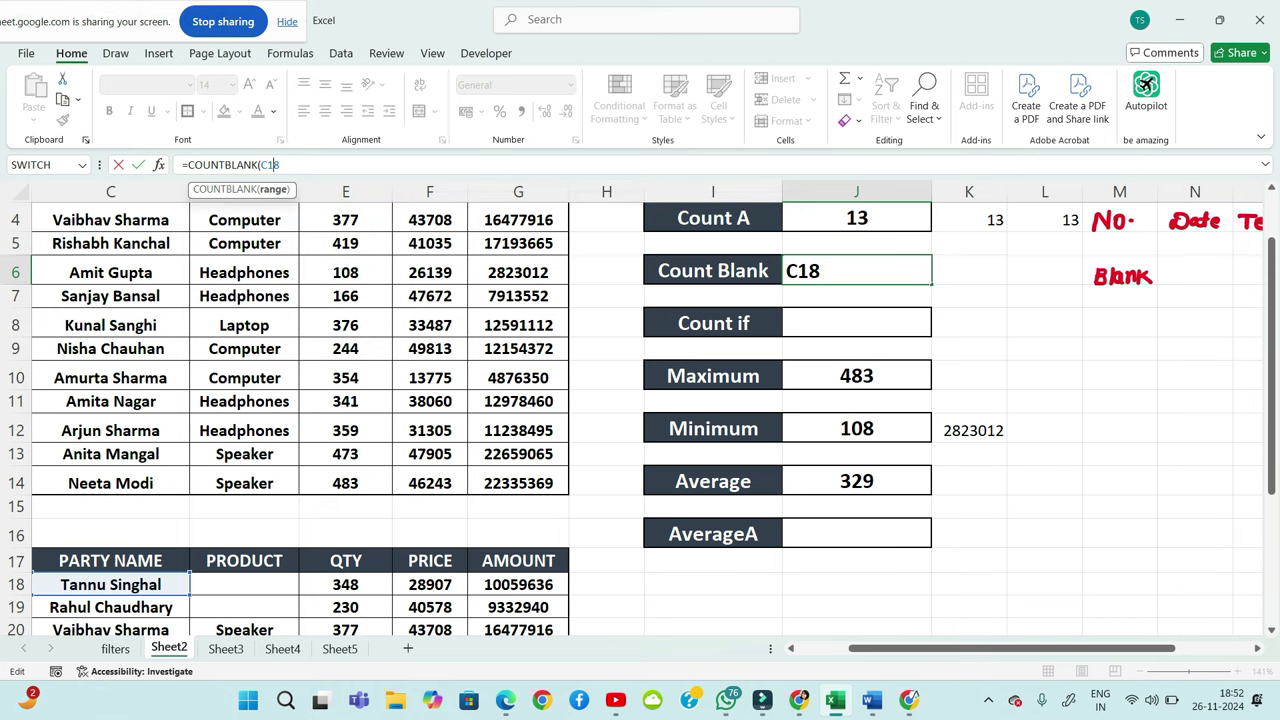
pyautogui.press('BackSpace')
pyautogui.press('BackSpace')
pyautogui.press('BackSpace')
pyautogui.scroll(-3, 640, 420)
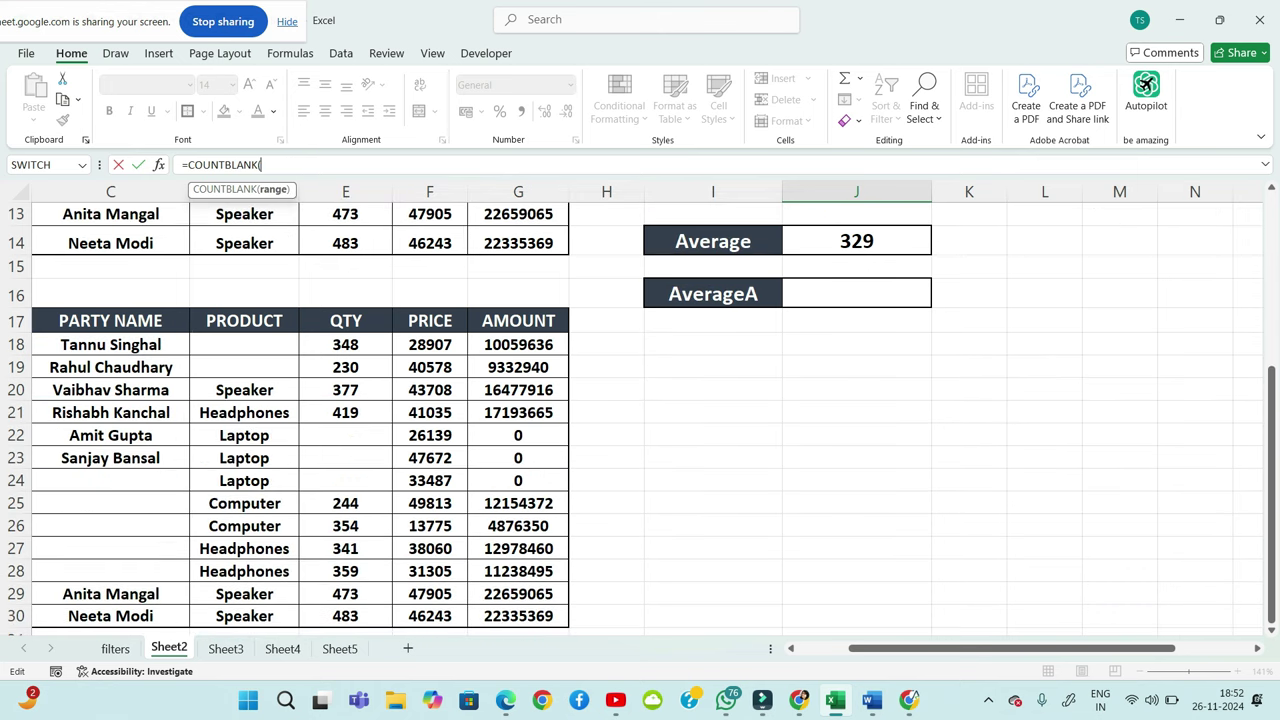
pyautogui.moveTo(110, 344); pyautogui.dragTo(110, 616)
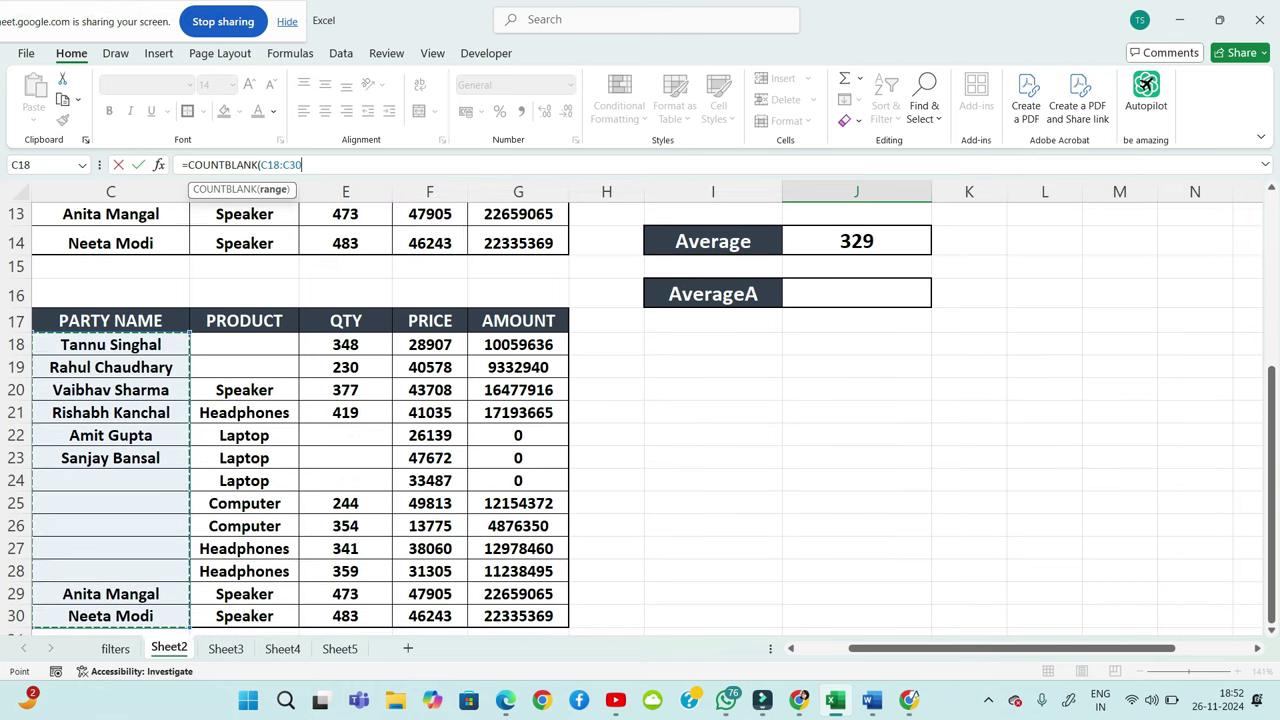
pyautogui.press('Return')
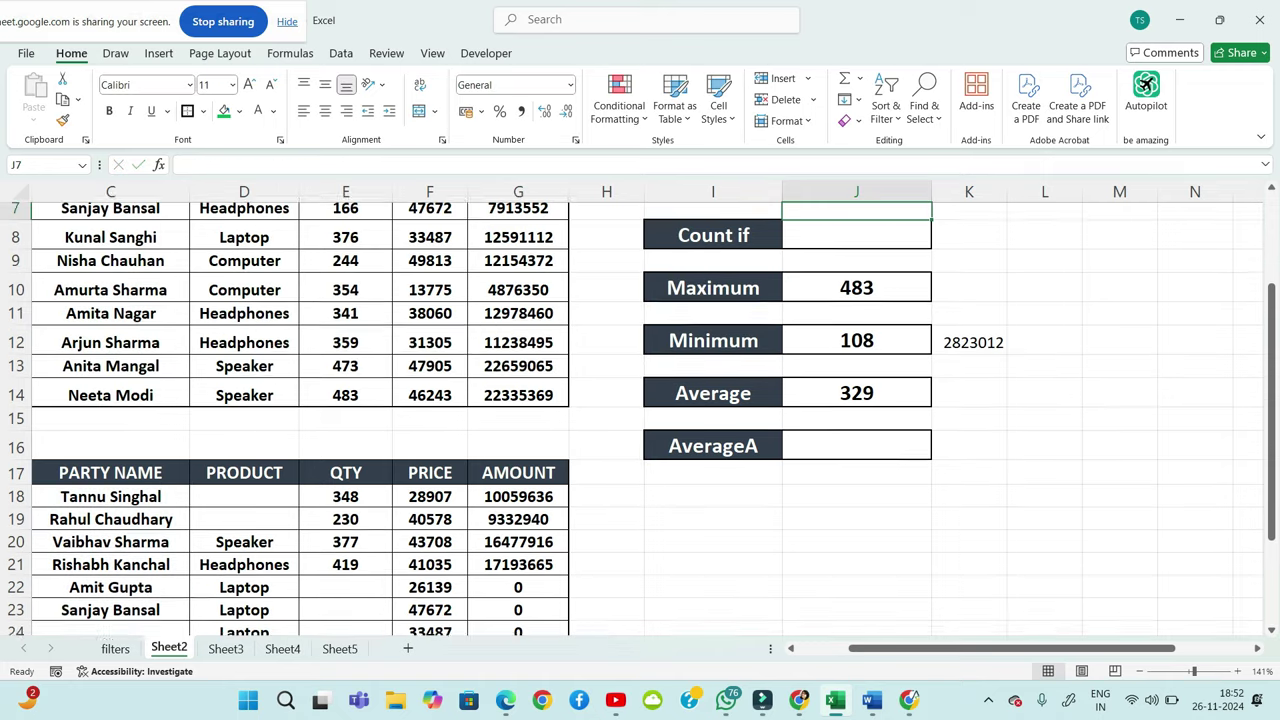
pyautogui.scroll(2, 640, 420)
pyautogui.click(856, 348)
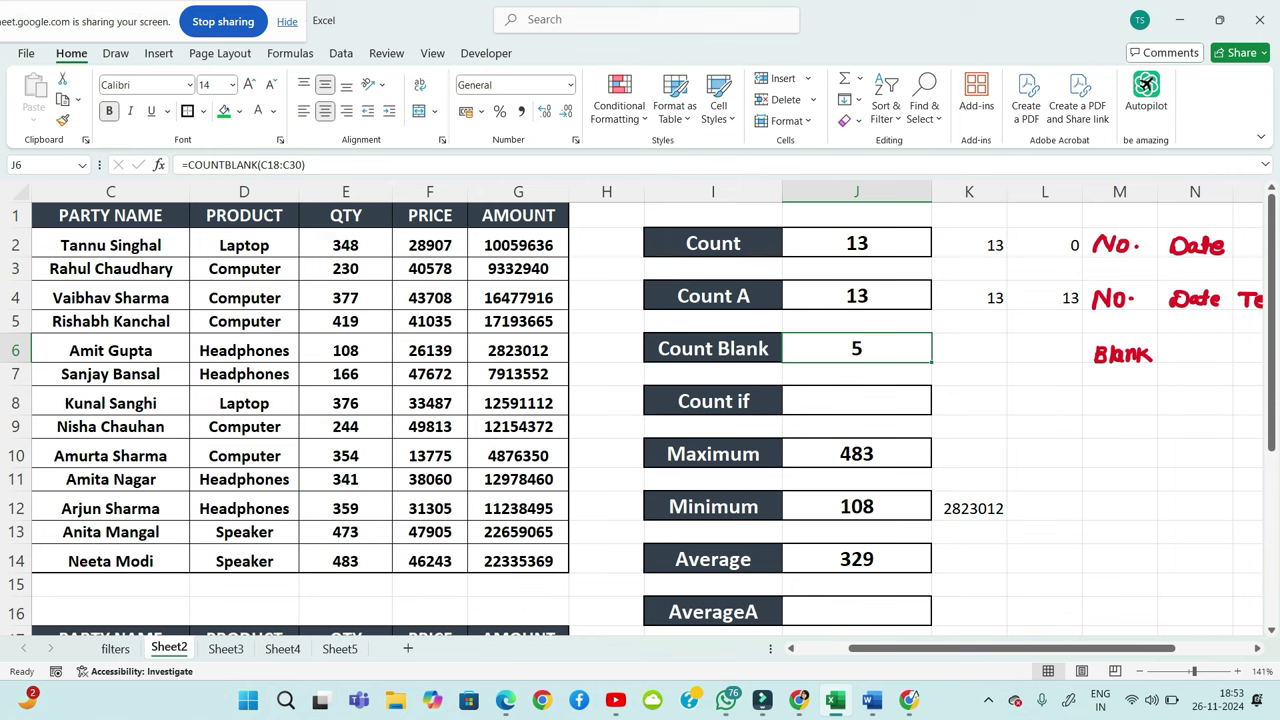
# Step: Select the lower table's PARTY NAME, product and data ranges to compare blank counts
pyautogui.scroll(-5, 300, 400)
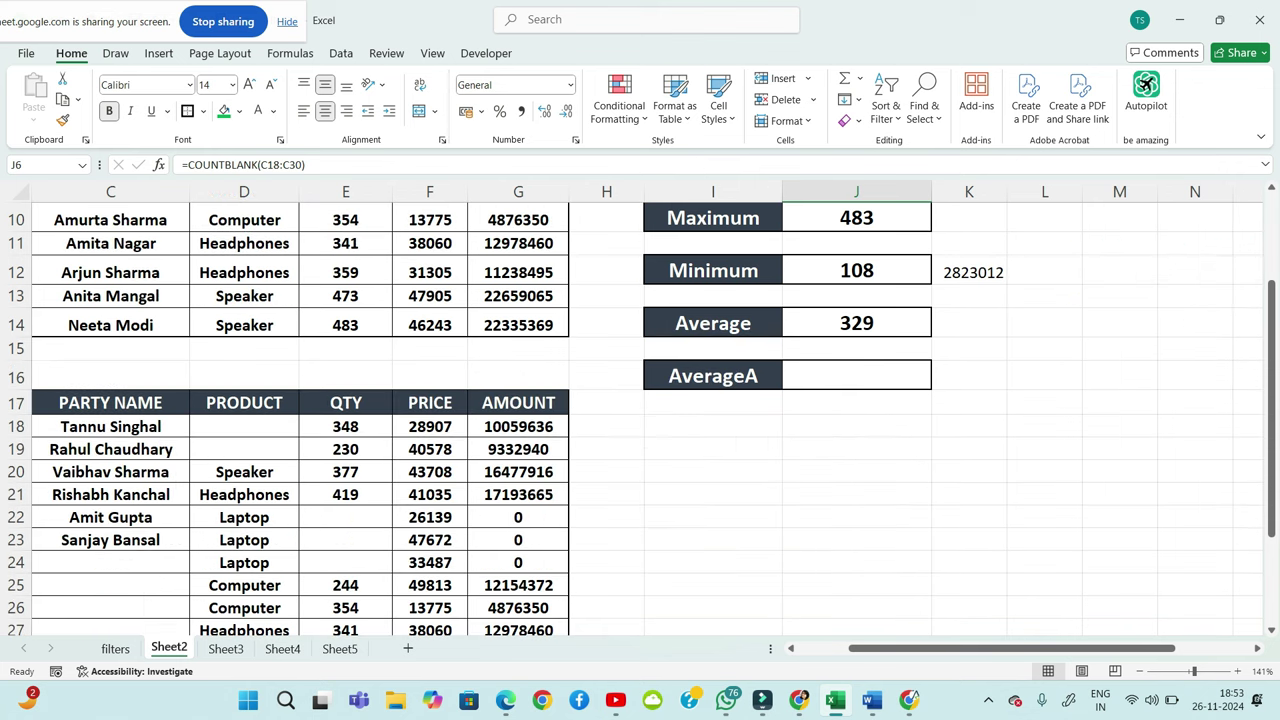
pyautogui.moveTo(110, 268); pyautogui.dragTo(110, 472)
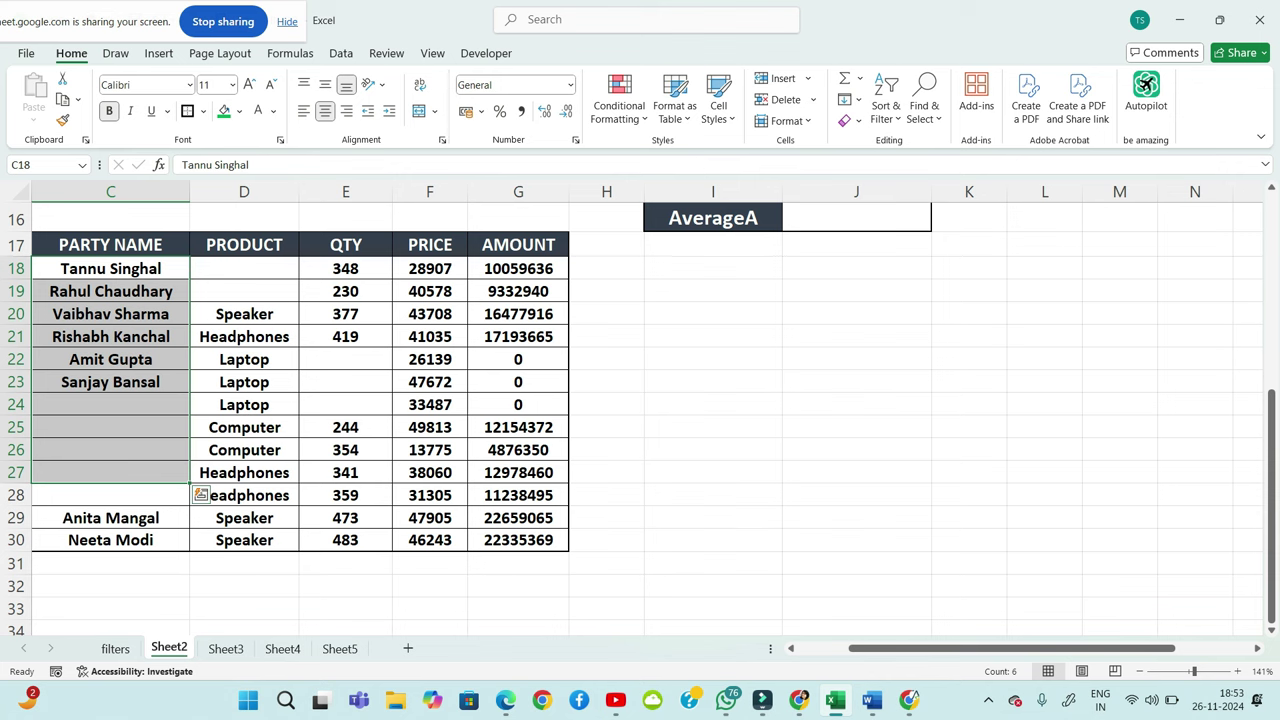
pyautogui.moveTo(244, 268); pyautogui.dragTo(244, 540)
pyautogui.moveTo(110, 268)
pyautogui.mouseDown()
pyautogui.moveTo(244, 268)
pyautogui.moveTo(430, 495)
pyautogui.moveTo(345, 518)
pyautogui.mouseUp()
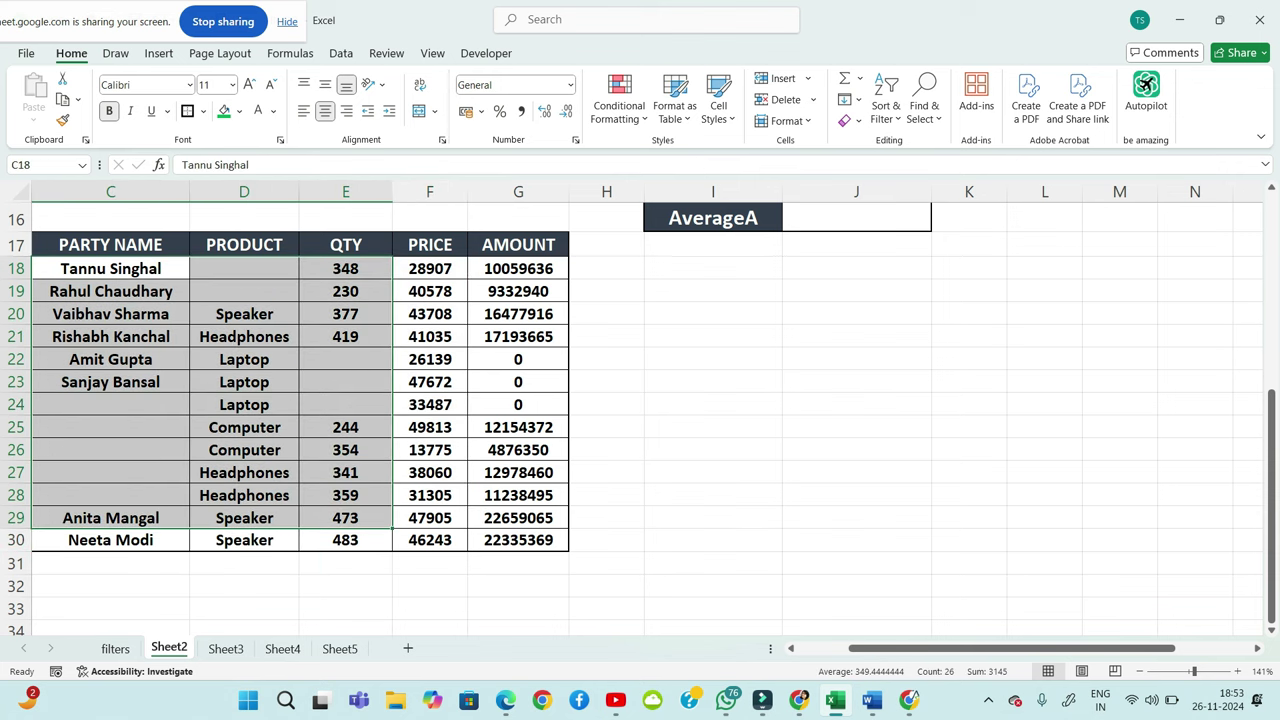
pyautogui.scroll(1, 640, 415)
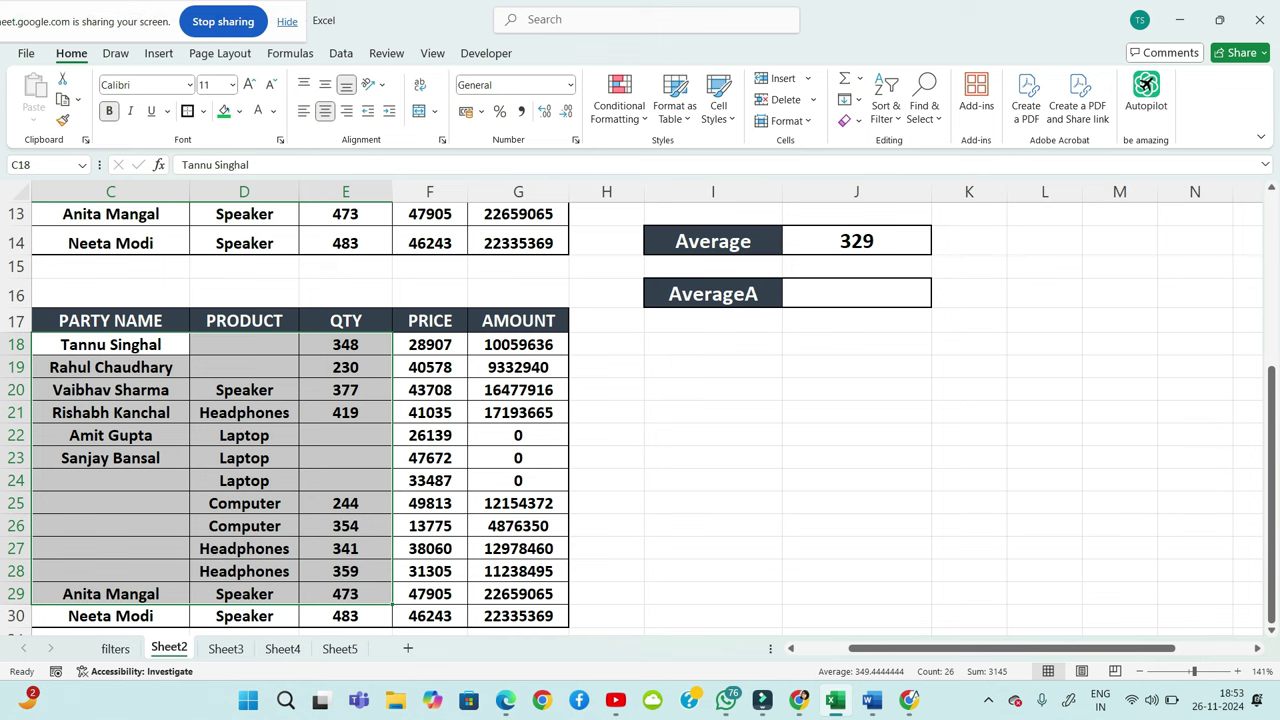
pyautogui.scroll(1, 640, 415)
pyautogui.scroll(1, 640, 415)
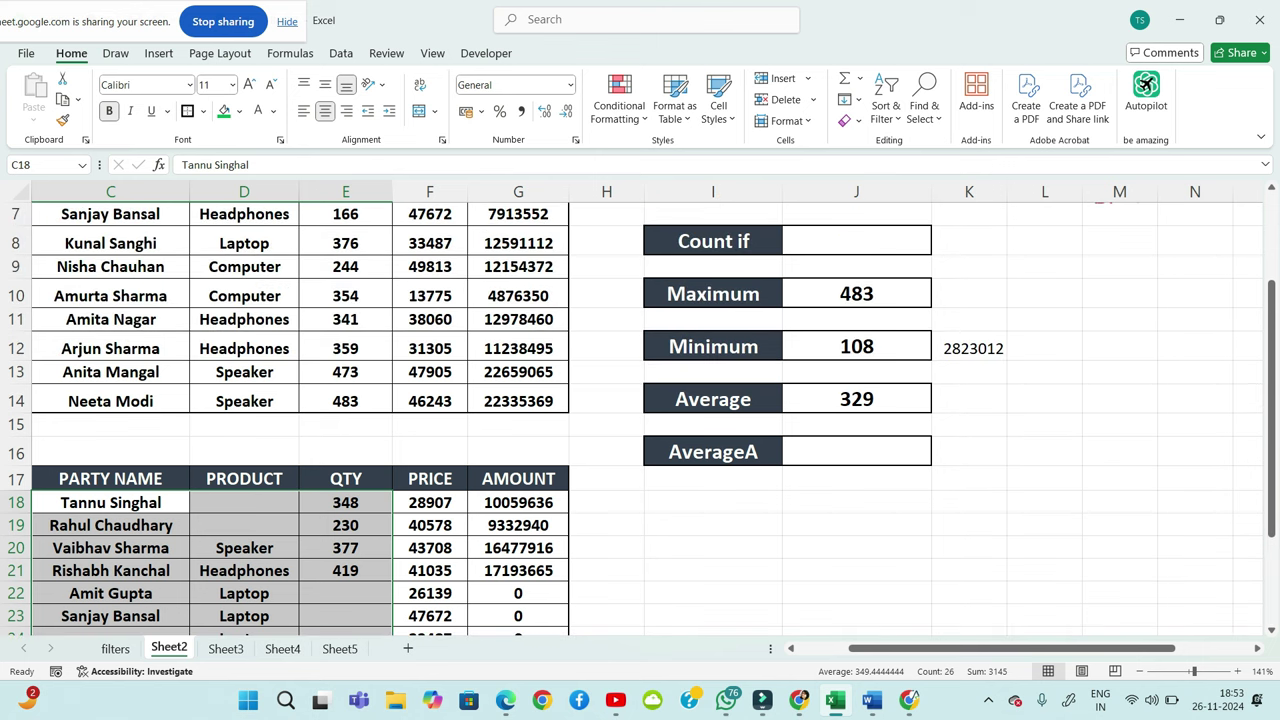
pyautogui.scroll(2, 640, 415)
pyautogui.scroll(-1, 640, 415)
pyautogui.scroll(-1, 640, 415)
pyautogui.scroll(1, 640, 415)
pyautogui.scroll(1, 640, 415)
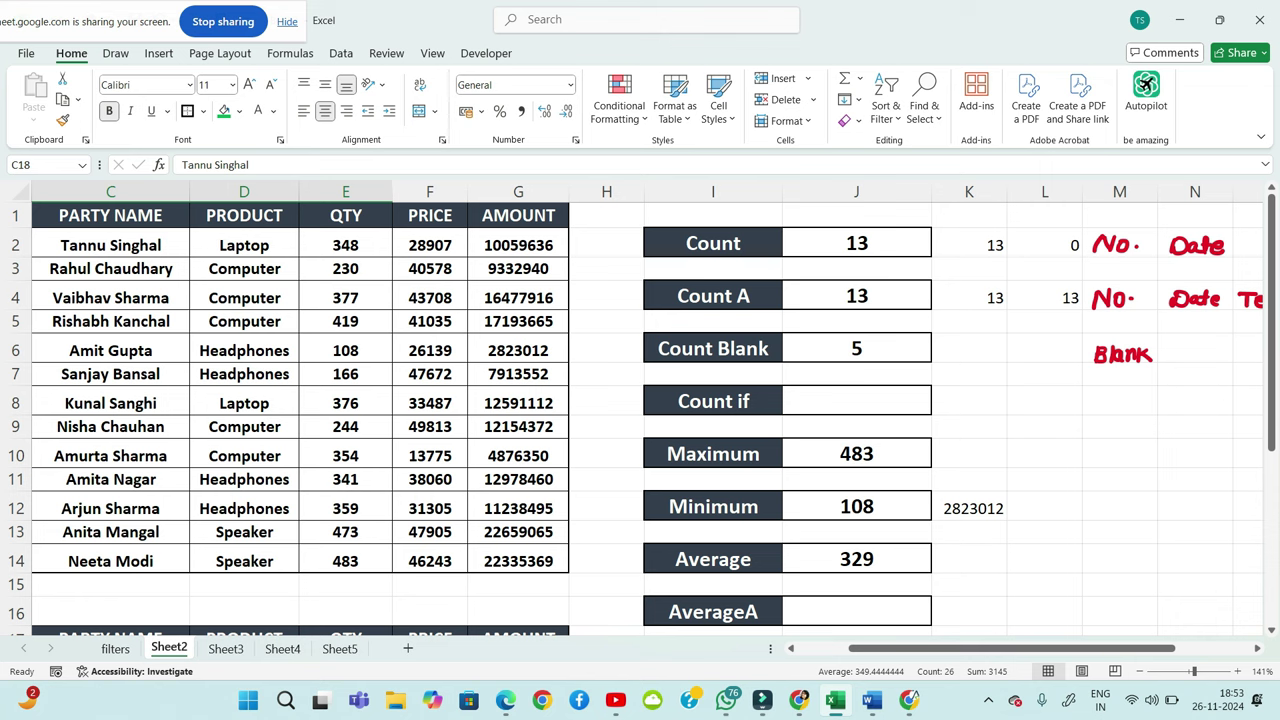
pyautogui.click(1044, 479)
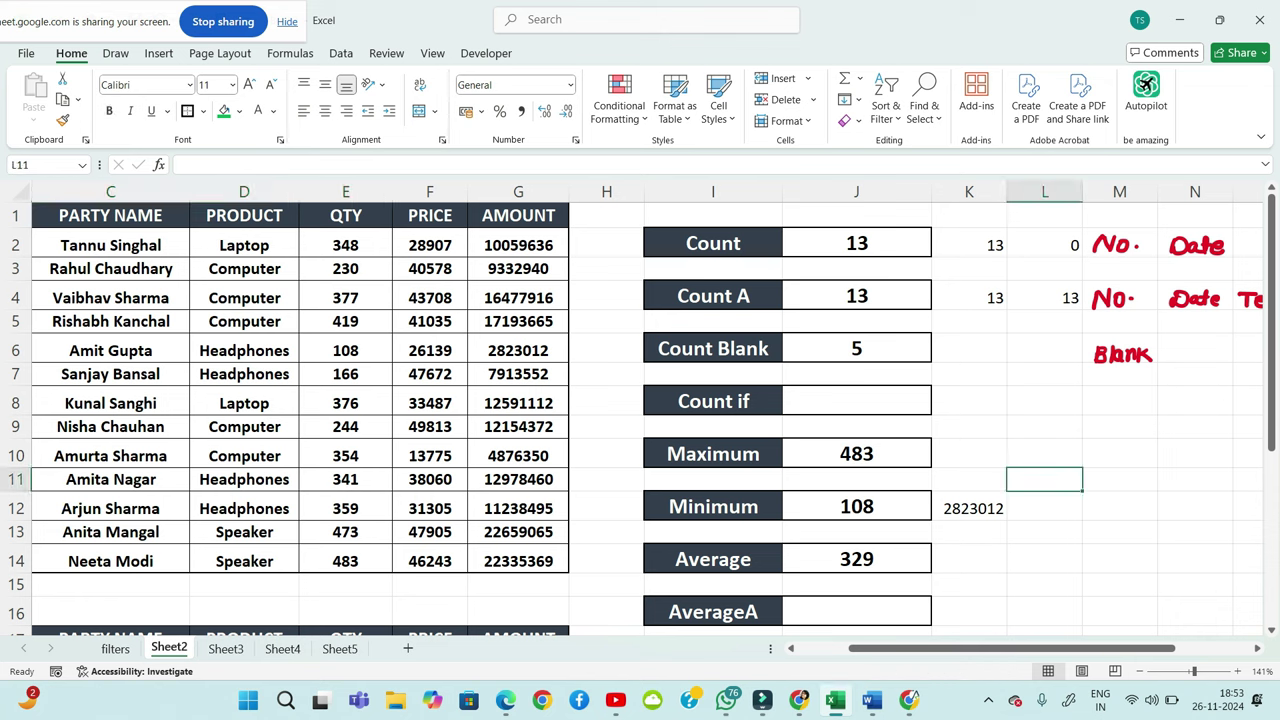
# Step: Check the Average formula in J14 and the empty AverageA cell J16, then bring up the Draw tools
pyautogui.click(856, 559)
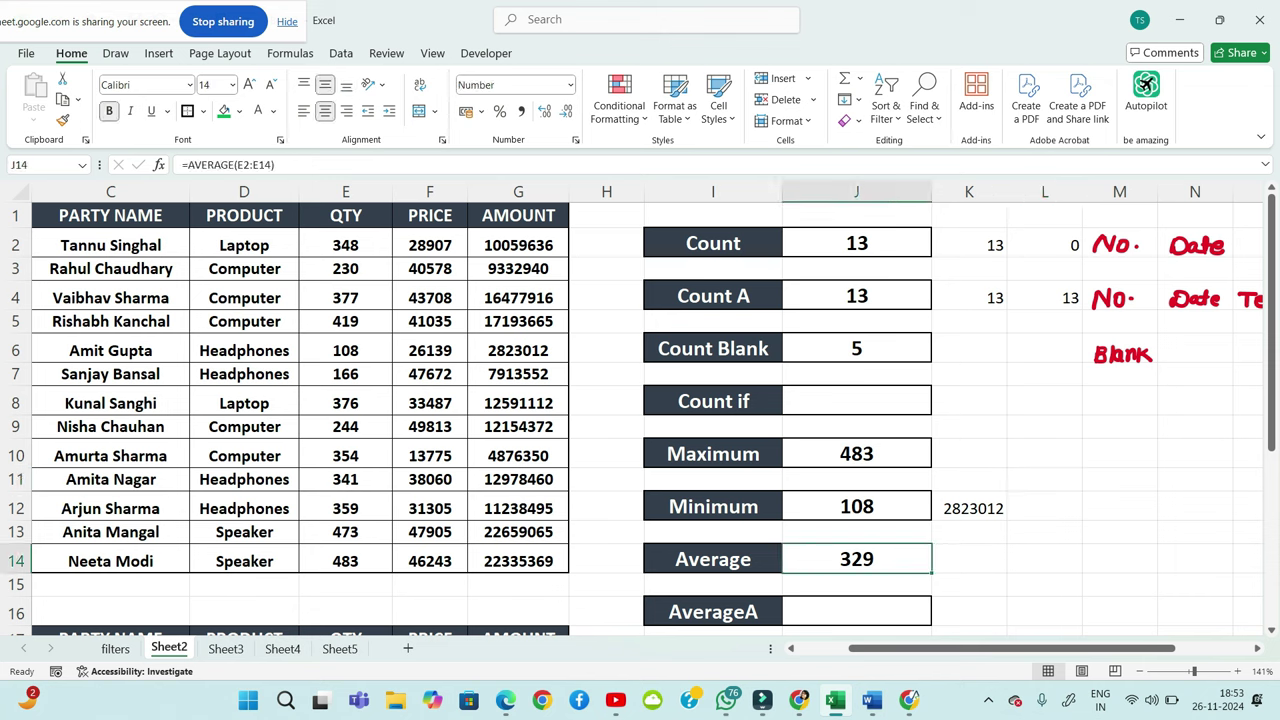
pyautogui.click(856, 611)
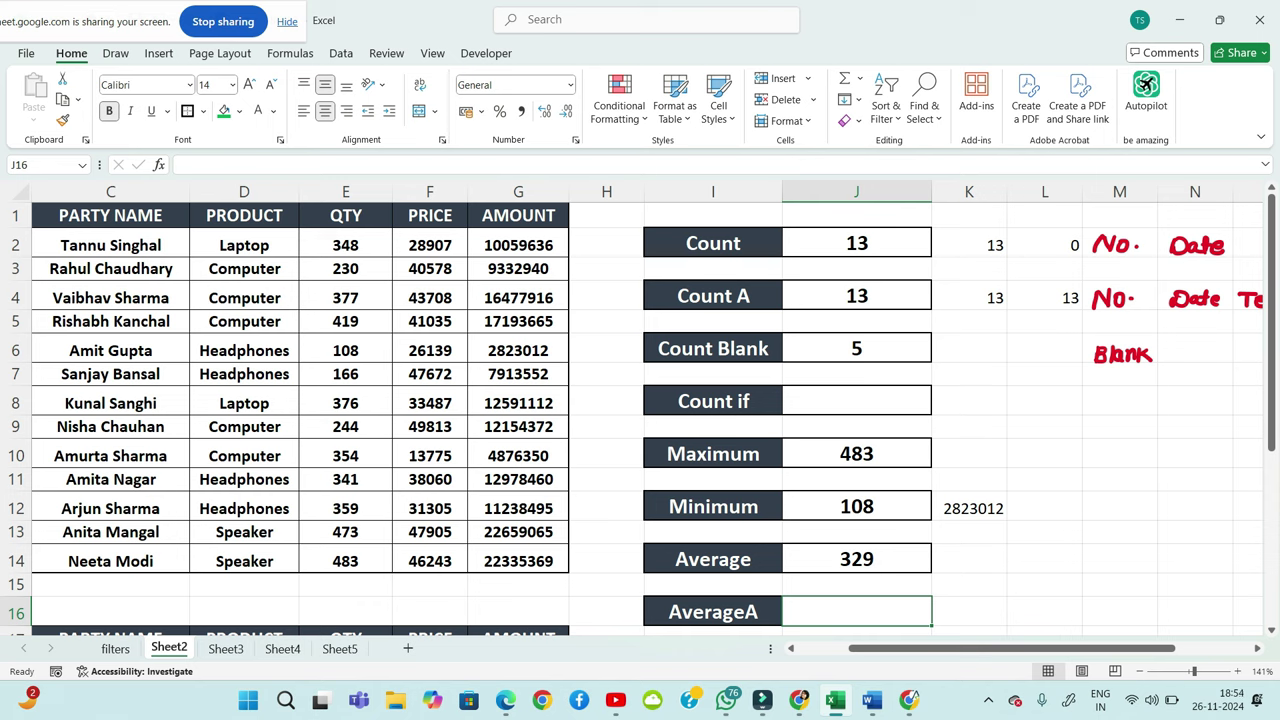
pyautogui.click(1044, 559)
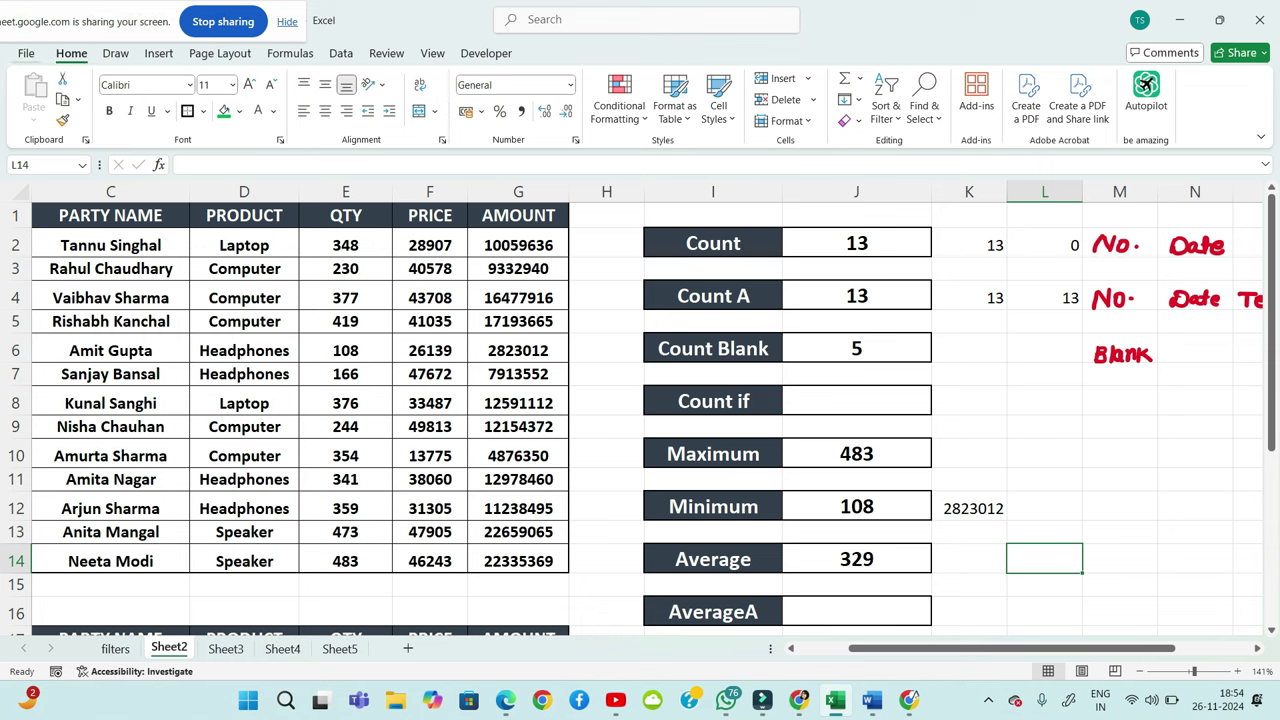
pyautogui.click(115, 53)
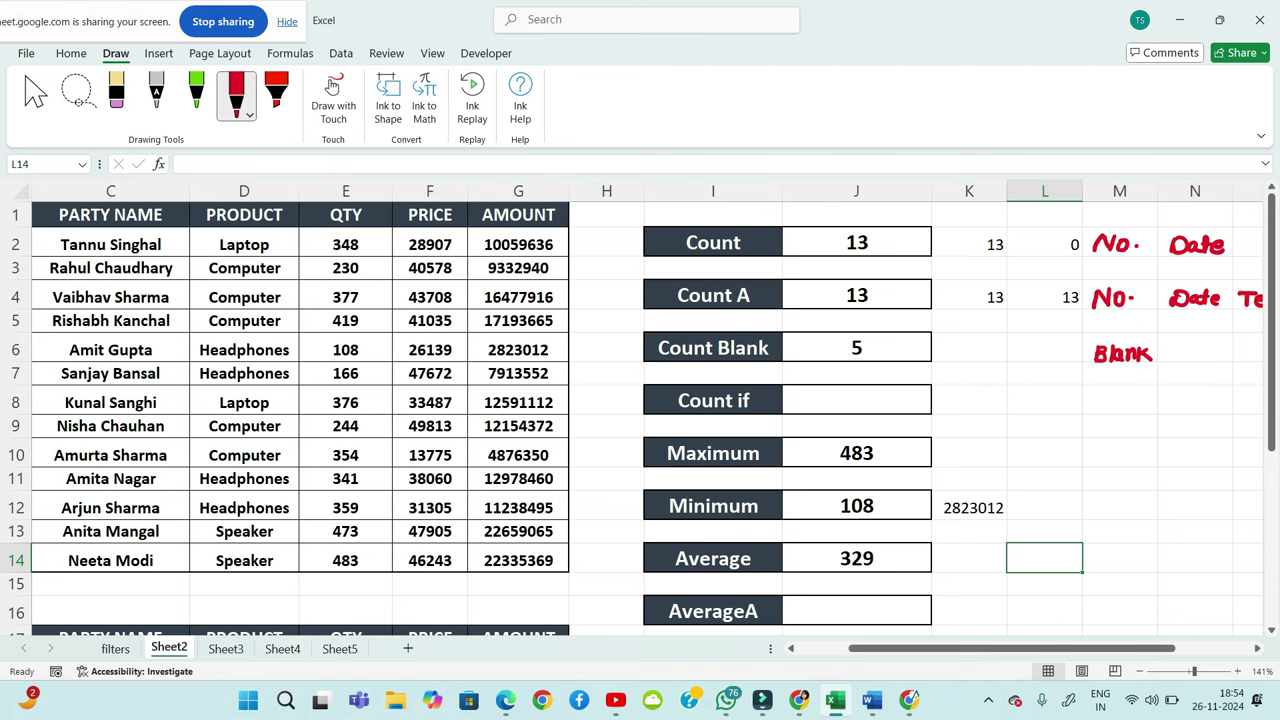
# Step: Handwrite a red 'No.' note beside the Average result
pyautogui.moveTo(930, 553); pyautogui.dragTo(931, 572)
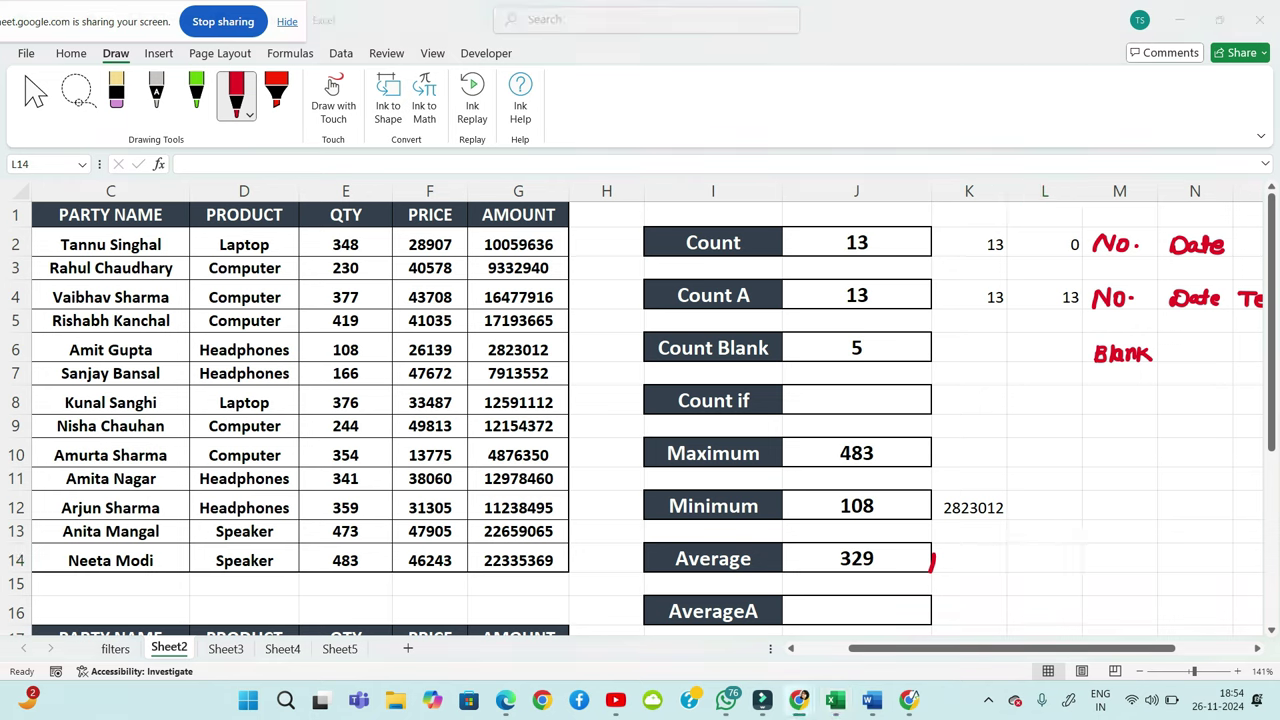
pyautogui.click(116, 95)
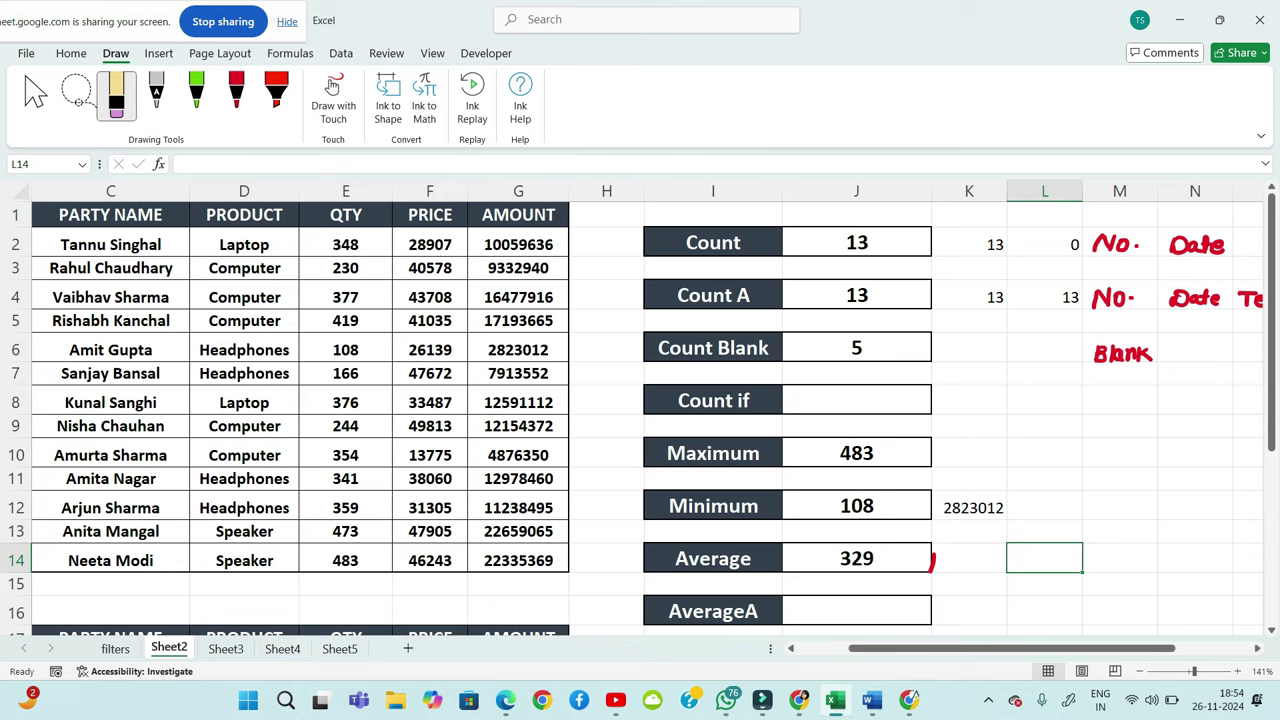
pyautogui.click(236, 92)
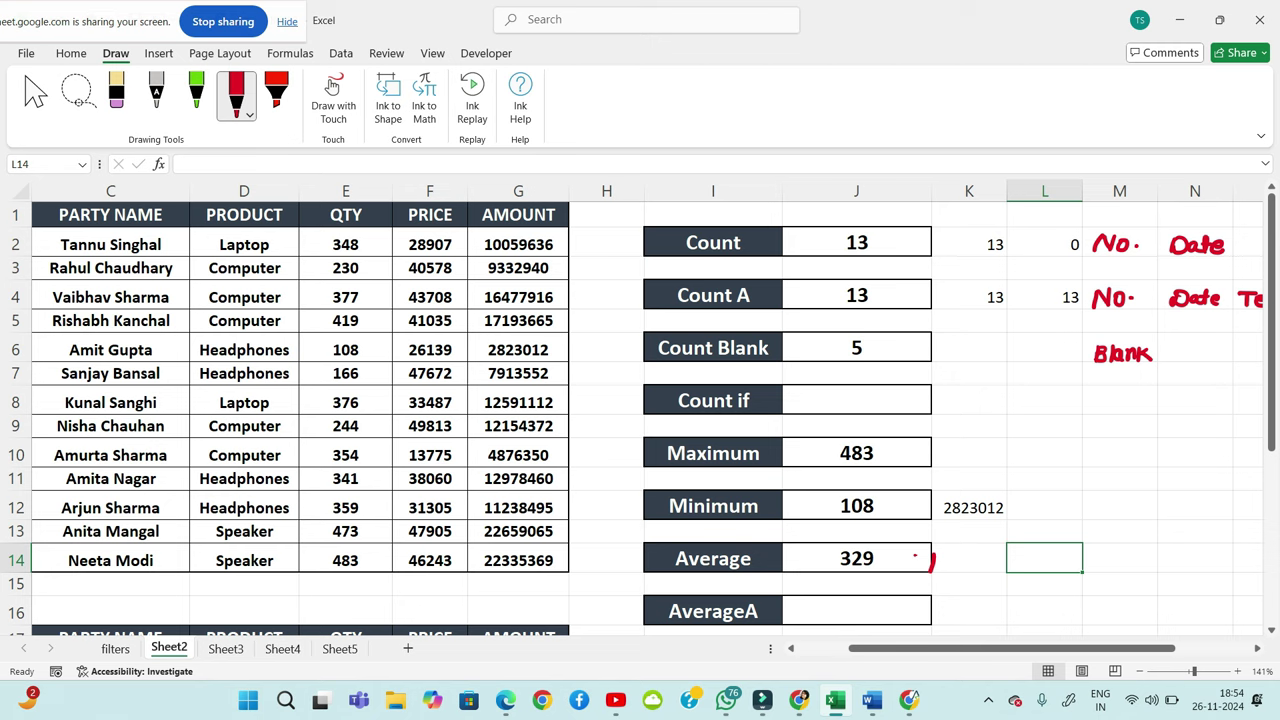
pyautogui.moveTo(946, 552)
pyautogui.mouseDown()
pyautogui.moveTo(964, 548)
pyautogui.moveTo(984, 572)
pyautogui.moveTo(955, 624)
pyautogui.moveTo(967, 603)
pyautogui.moveTo(1044, 605)
pyautogui.moveTo(1031, 623)
pyautogui.moveTo(1067, 612)
pyautogui.moveTo(1117, 622)
pyautogui.moveTo(1128, 601)
pyautogui.mouseUp()
pyautogui.click(993, 560)
# Step: Handwrite 'No. True-1 False-0' beside the AverageA cell
pyautogui.click(983, 613)
pyautogui.moveTo(1116, 613)
pyautogui.mouseDown()
pyautogui.moveTo(1169, 620)
pyautogui.moveTo(1191, 607)
pyautogui.mouseUp()
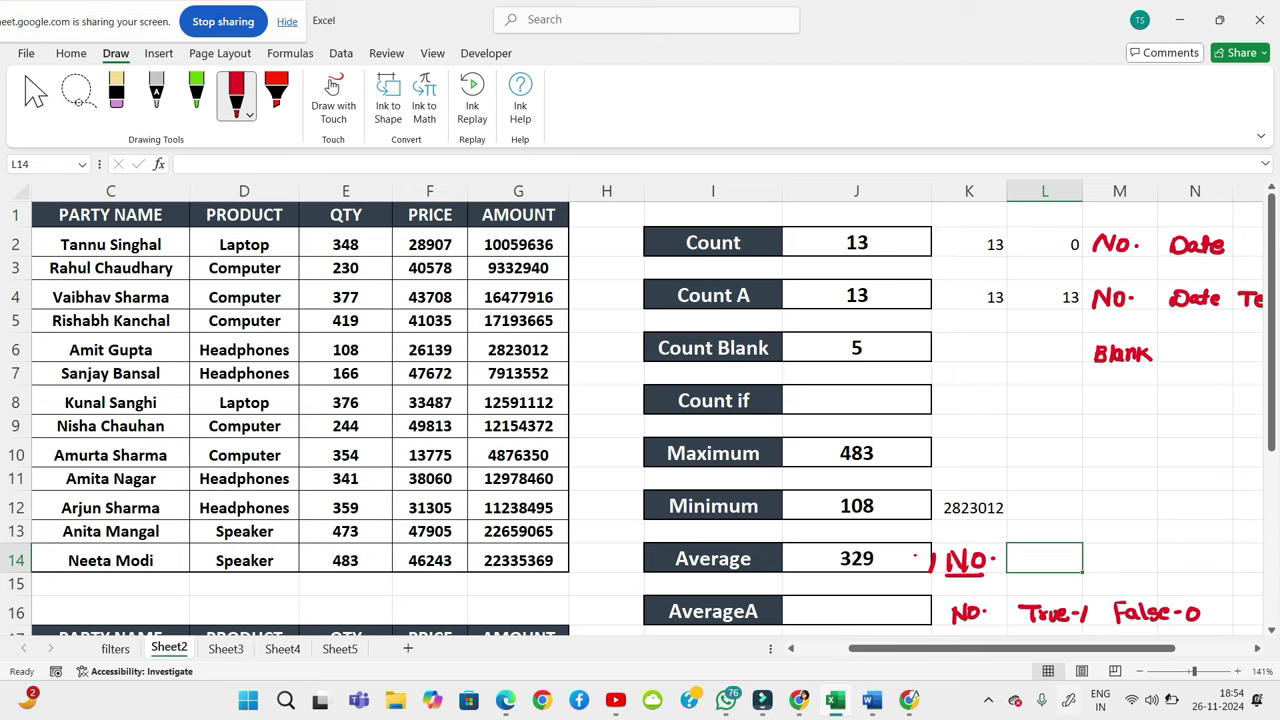
pyautogui.click(1119, 507)
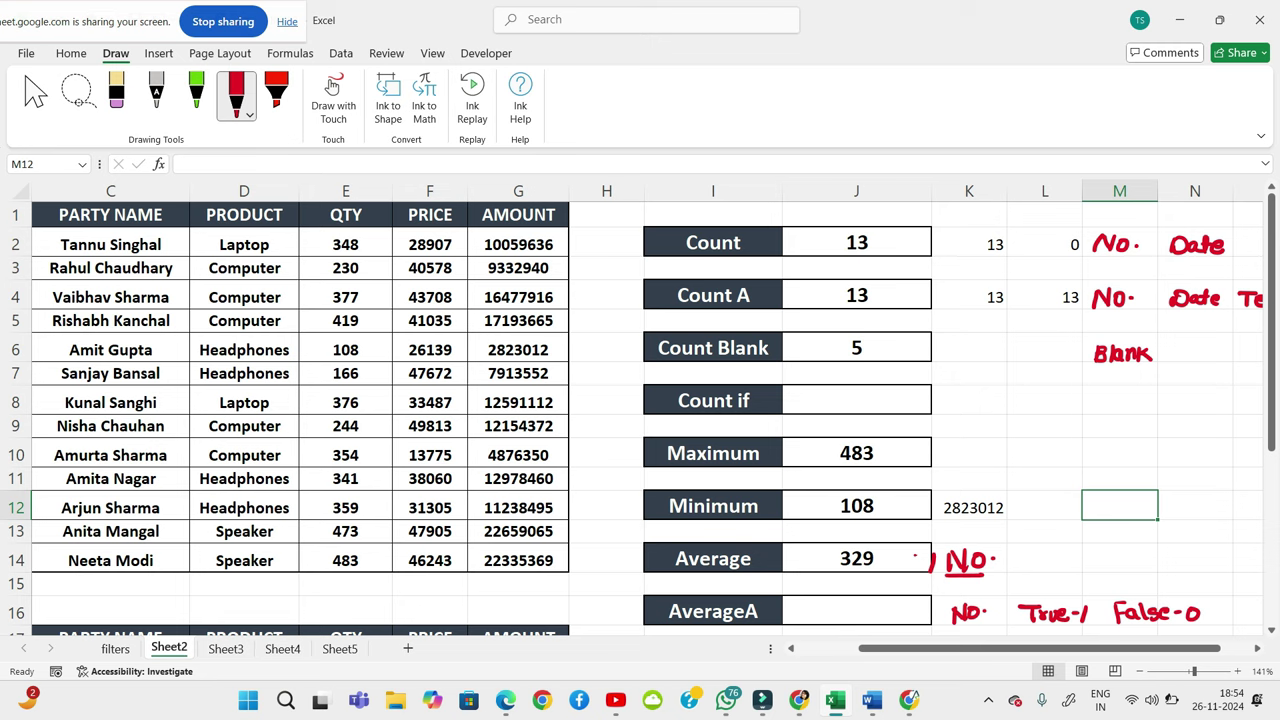
pyautogui.scroll(-2, 640, 418)
pyautogui.scroll(1, 640, 418)
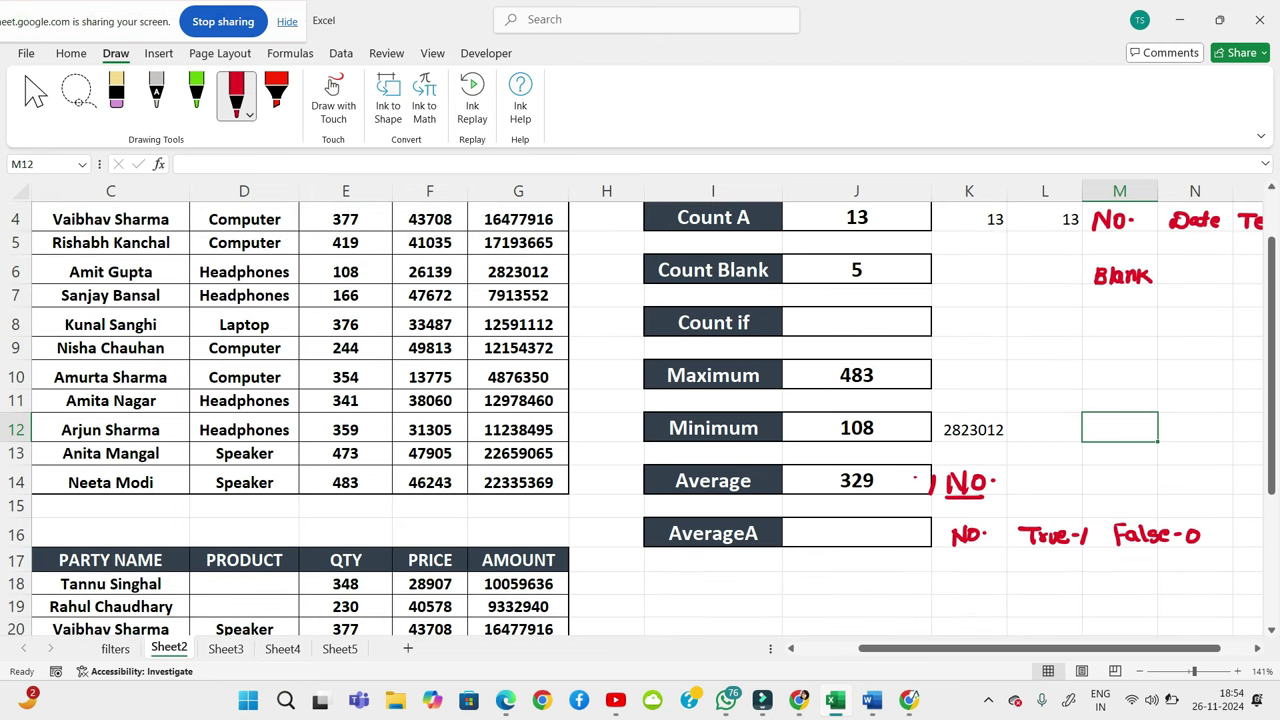
pyautogui.scroll(-2, 640, 418)
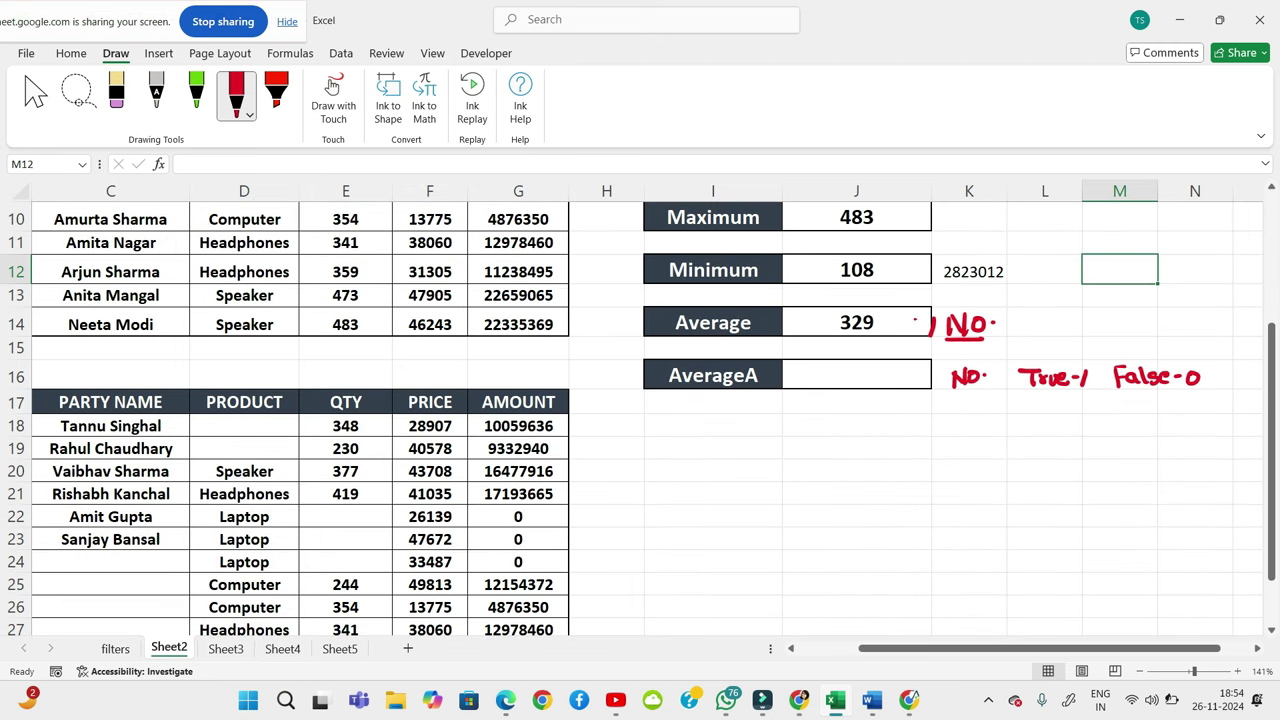
# Step: Enter sample values 10, 20 and 30 in J18:J20
pyautogui.click(856, 425)
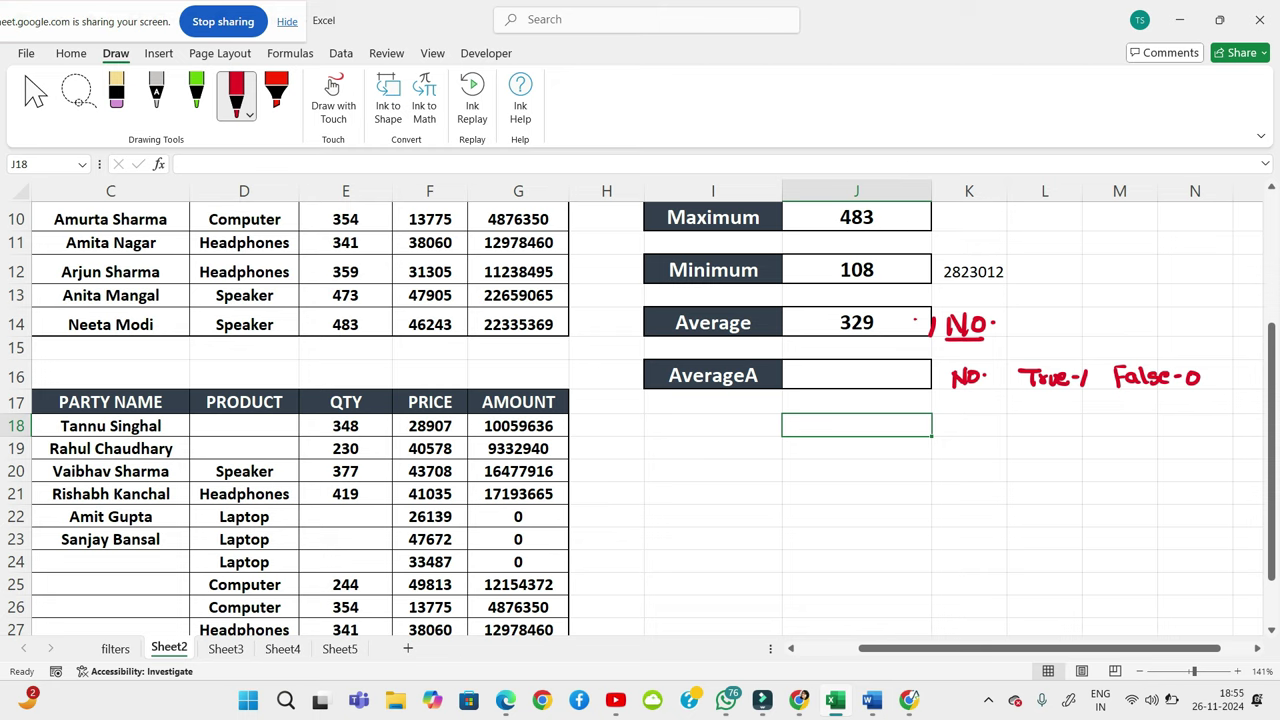
pyautogui.write('10')
pyautogui.press('Return')
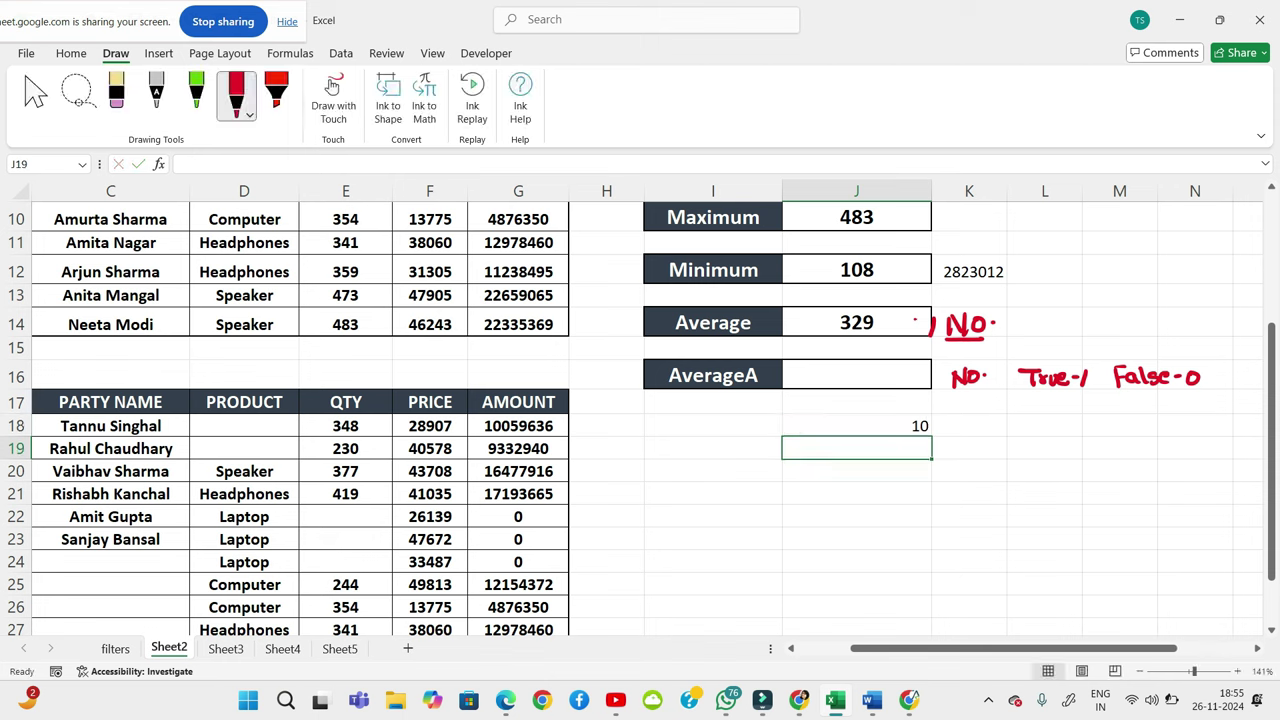
pyautogui.write('20')
pyautogui.press('Return')
pyautogui.write('30')
pyautogui.press('Return')
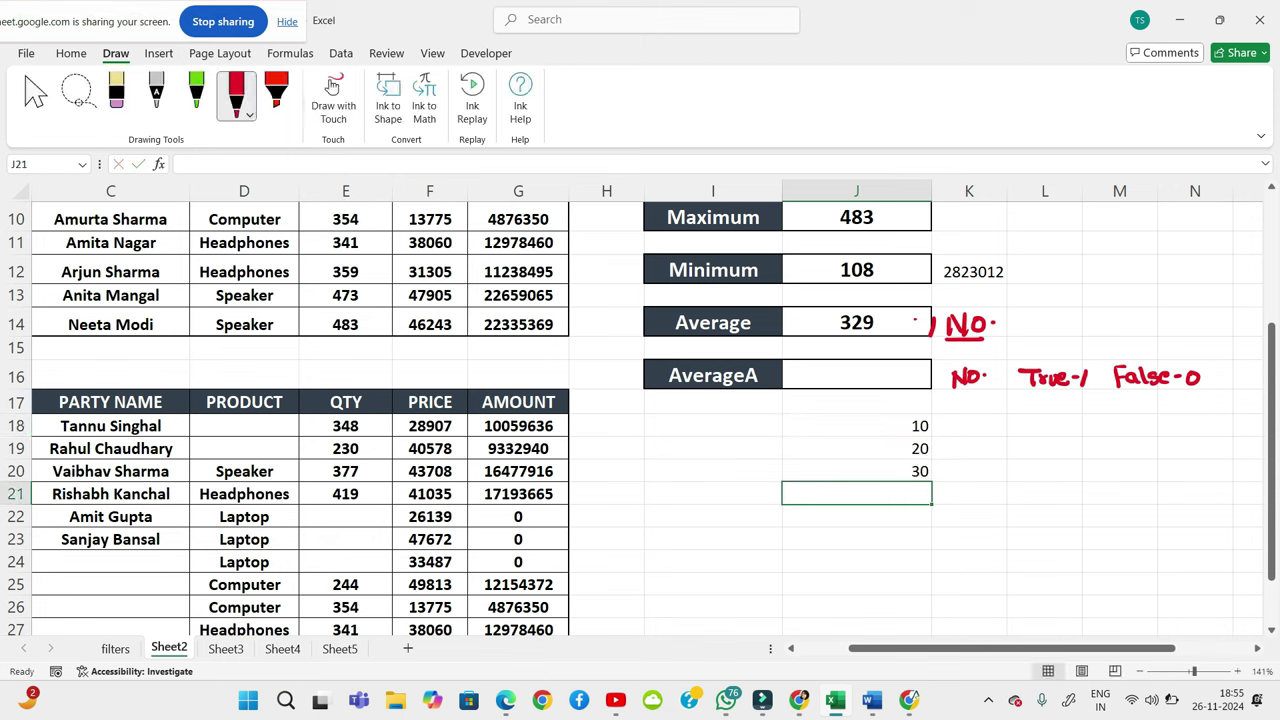
# Step: Change J18:J20 to 1, TRUE and FALSE
pyautogui.press('Up')
pyautogui.press('Up')
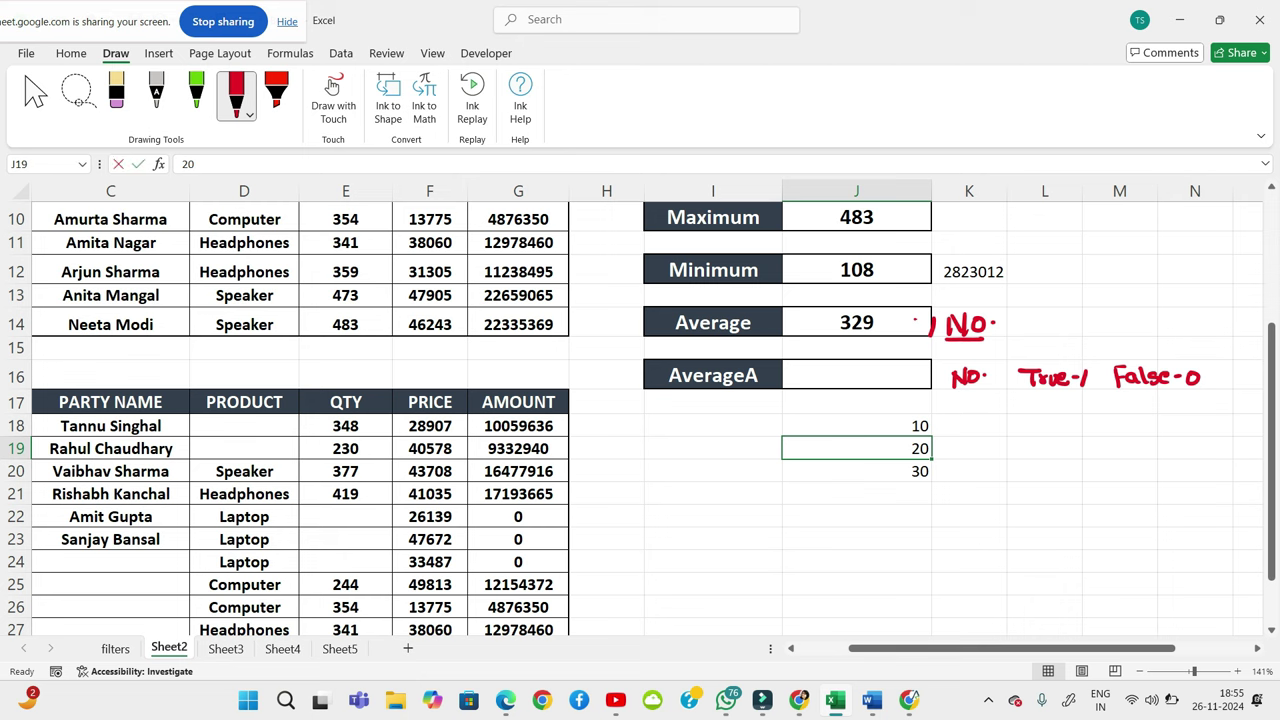
pyautogui.write('TRUE')
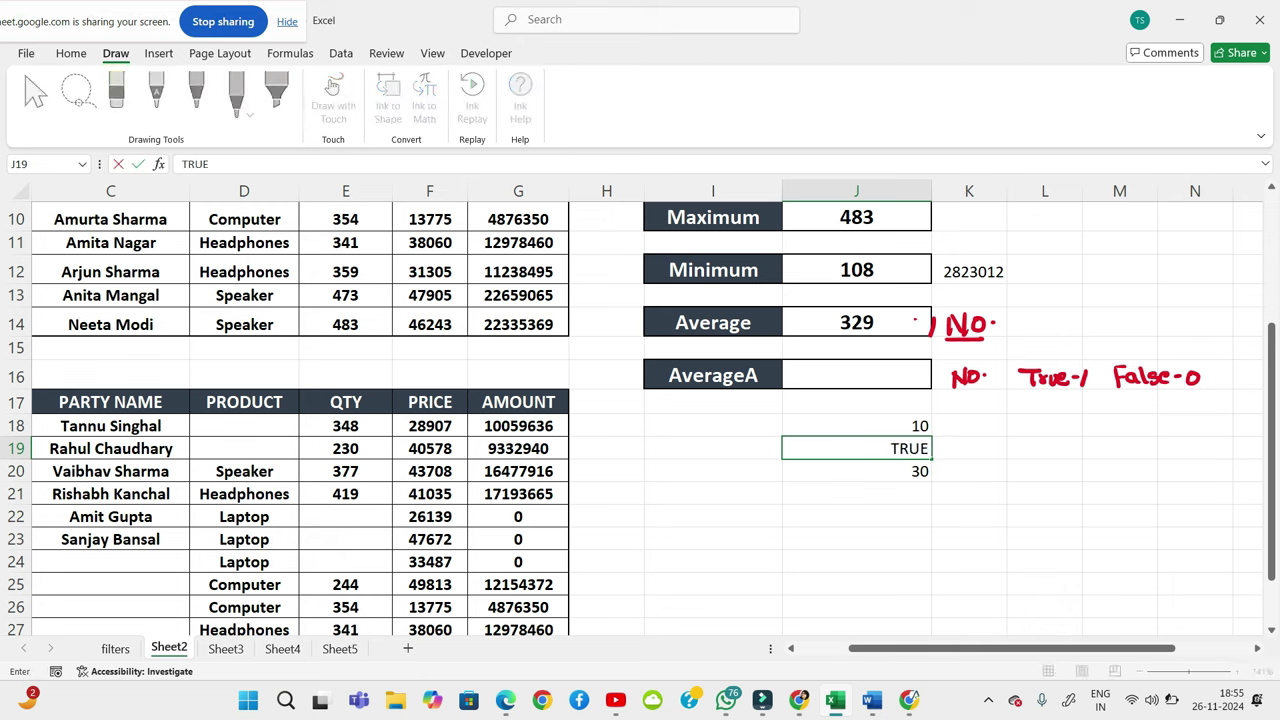
pyautogui.press('Return')
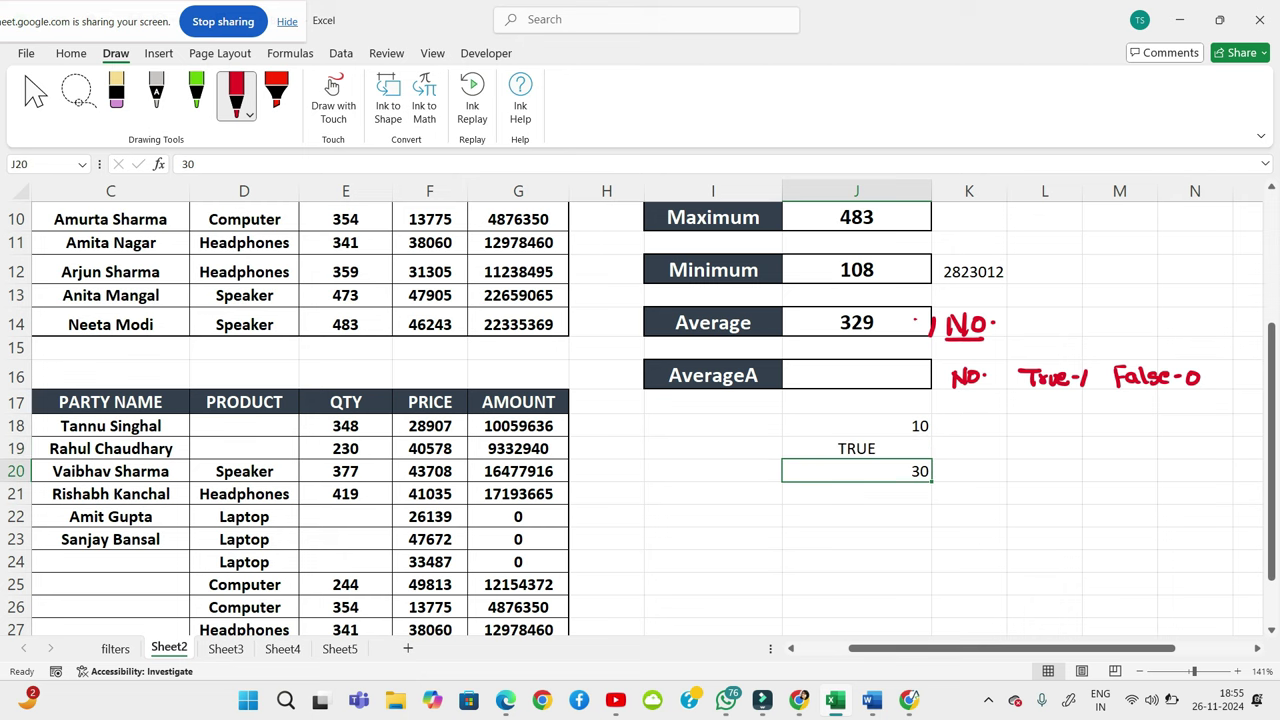
pyautogui.press('Up')
pyautogui.press('Up')
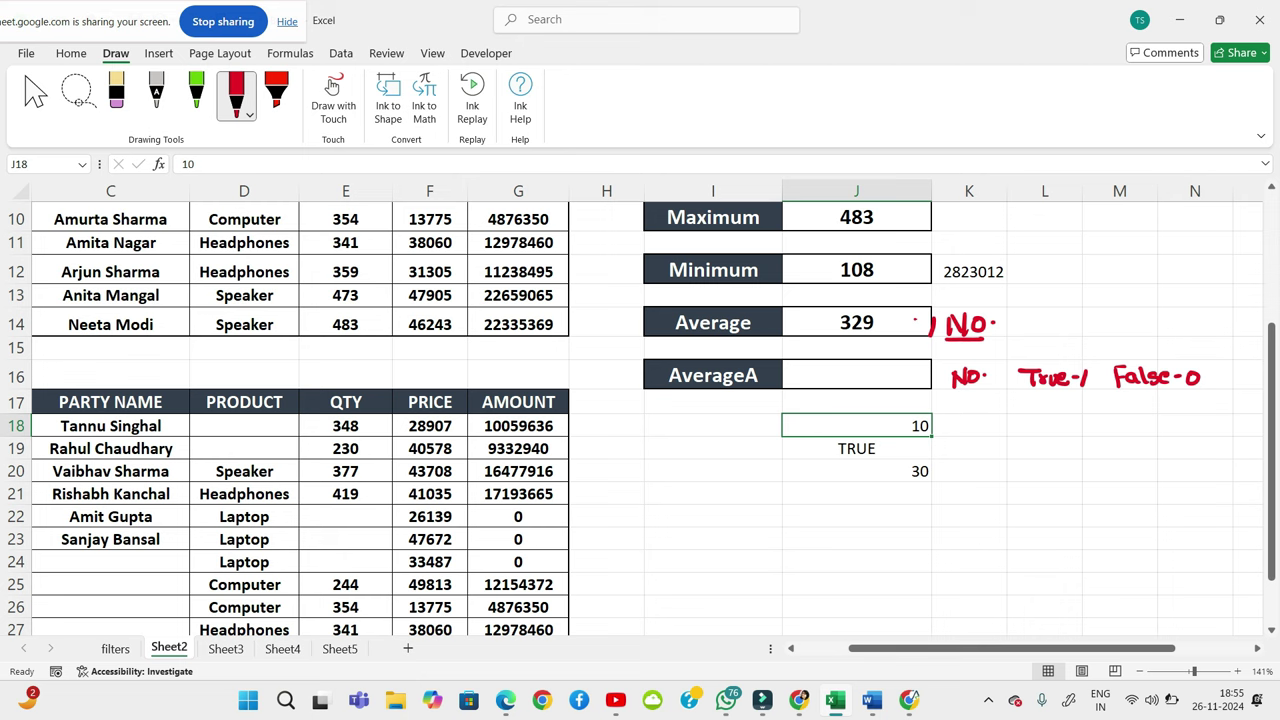
pyautogui.press('F2')
pyautogui.press('BackSpace')
pyautogui.press('Return')
pyautogui.press('Down')
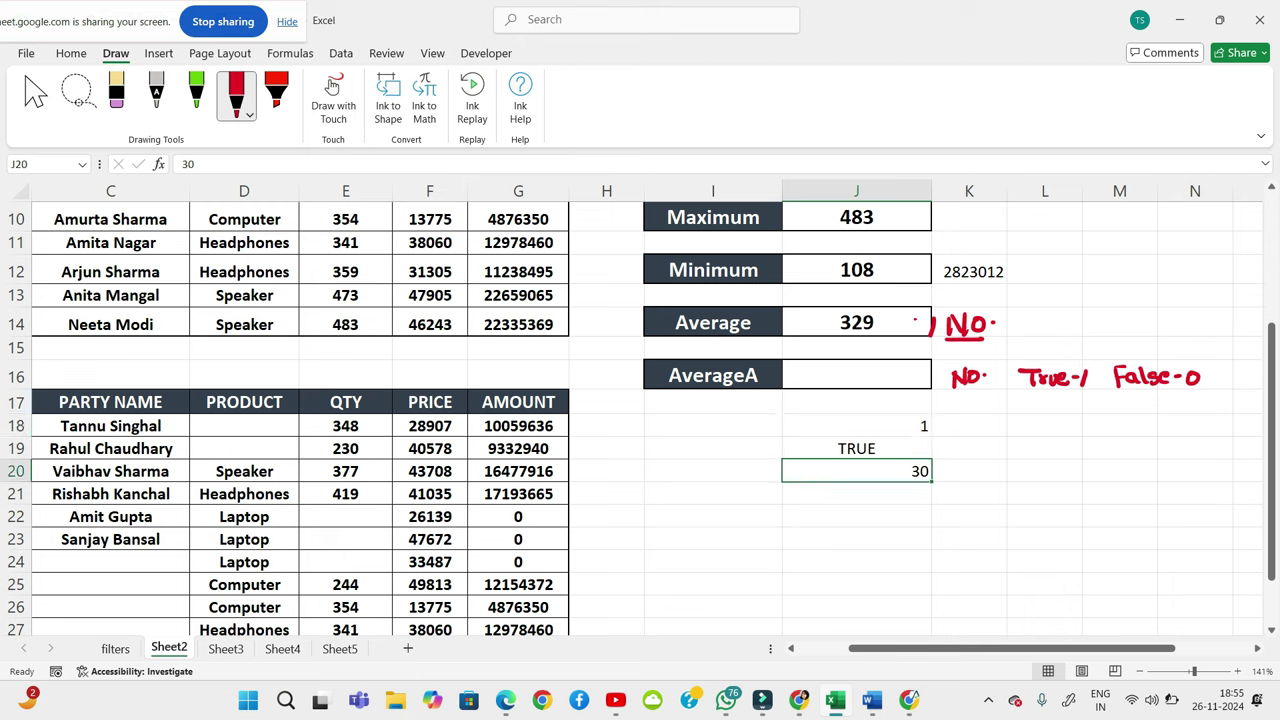
pyautogui.write('FALSE')
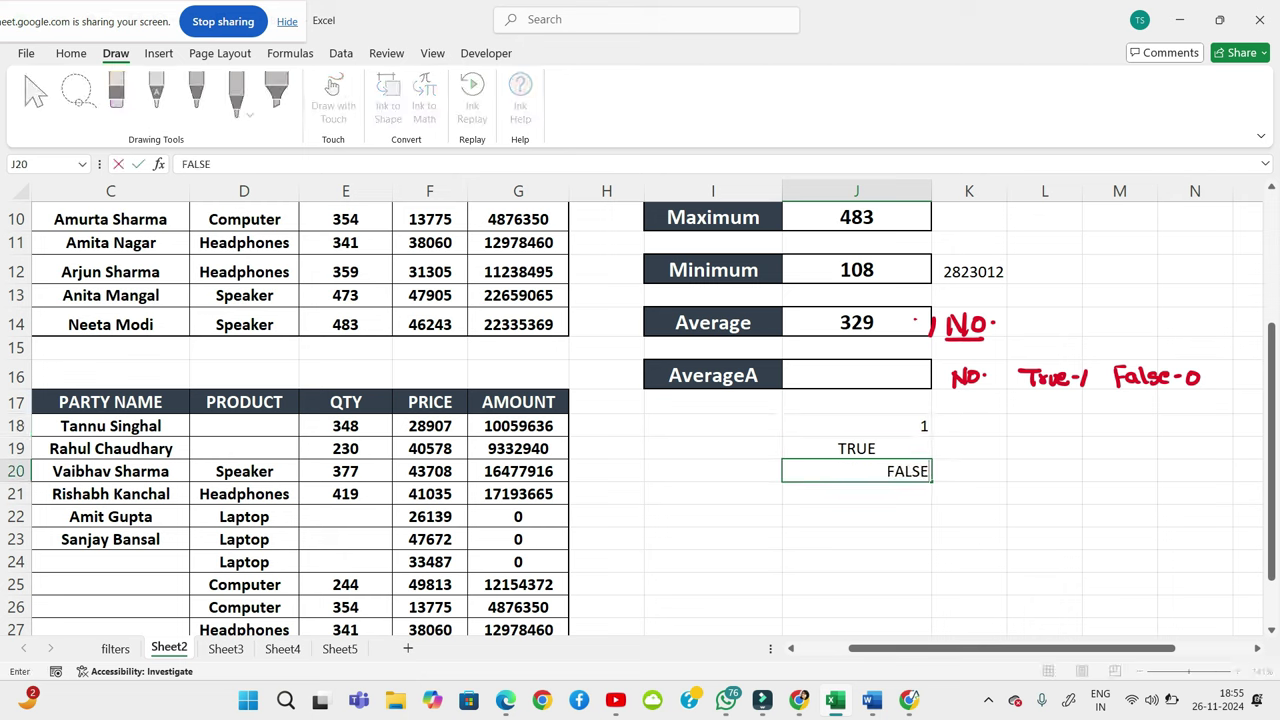
pyautogui.press('Return')
pyautogui.write('4')
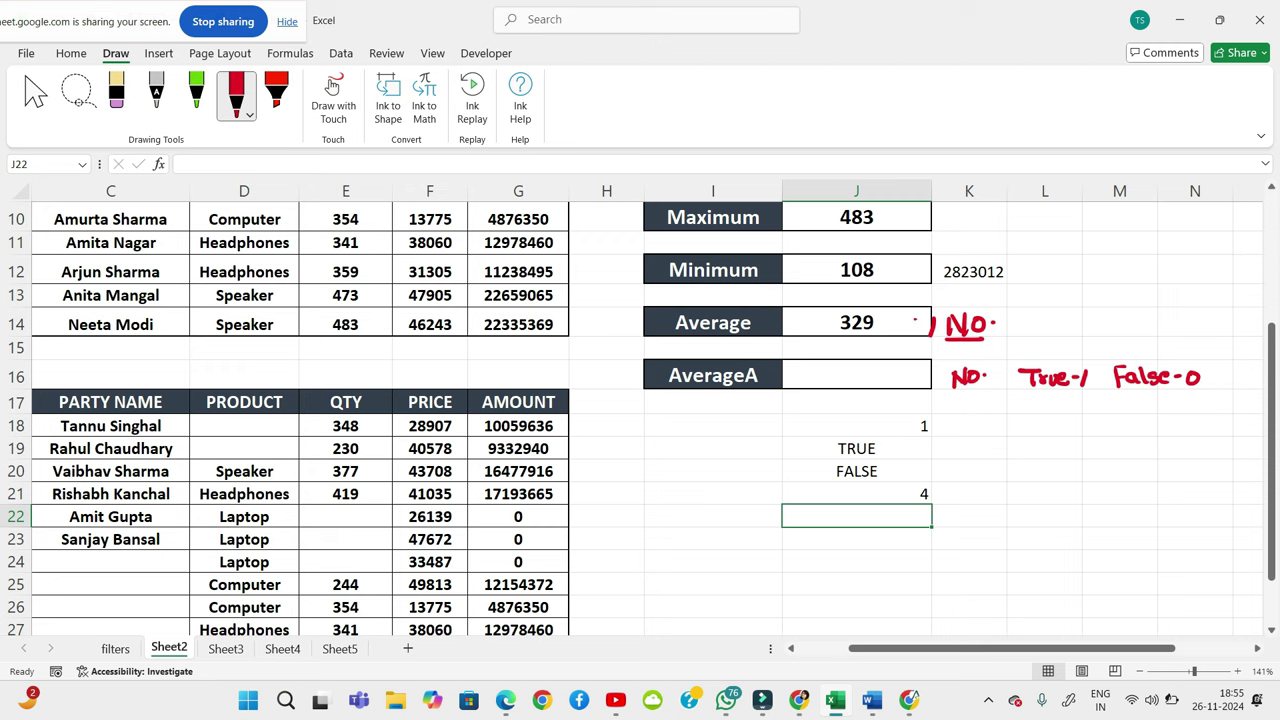
# Step: Add 1 and 10 to finish the list and check the J18:J23 average, count and sum
pyautogui.write('1')
pyautogui.press('Return')
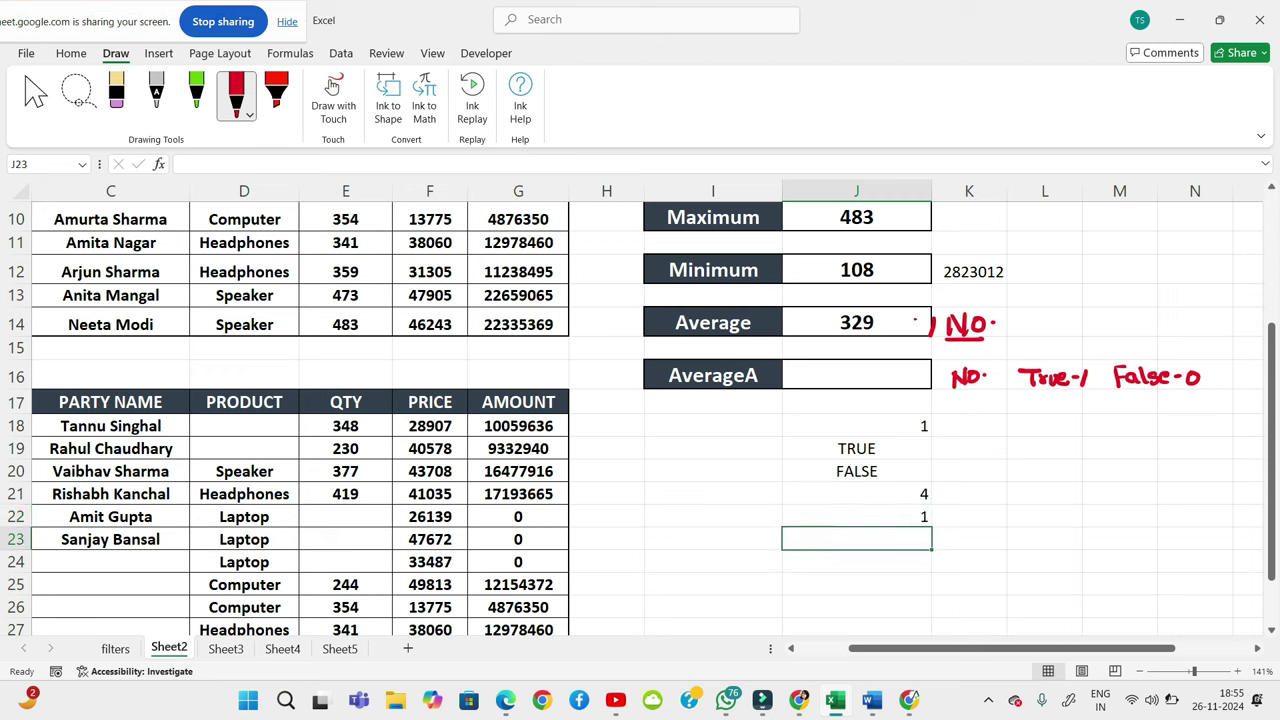
pyautogui.write('10')
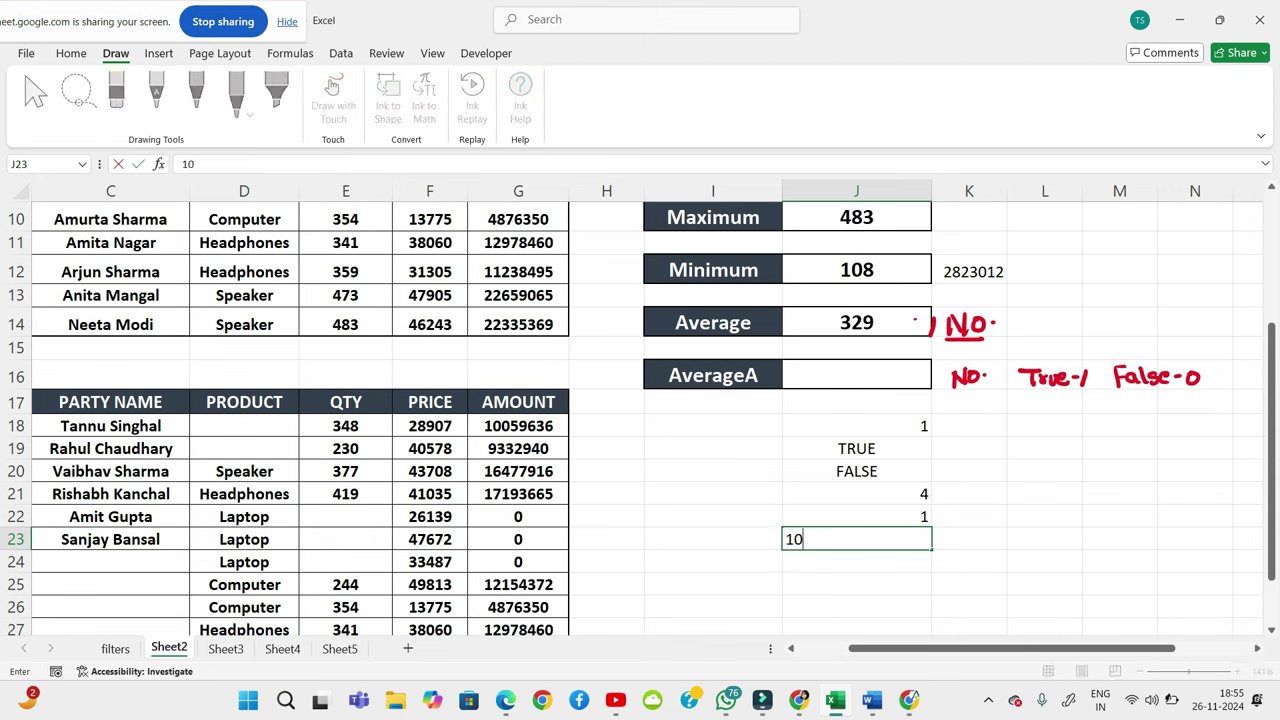
pyautogui.press('Return')
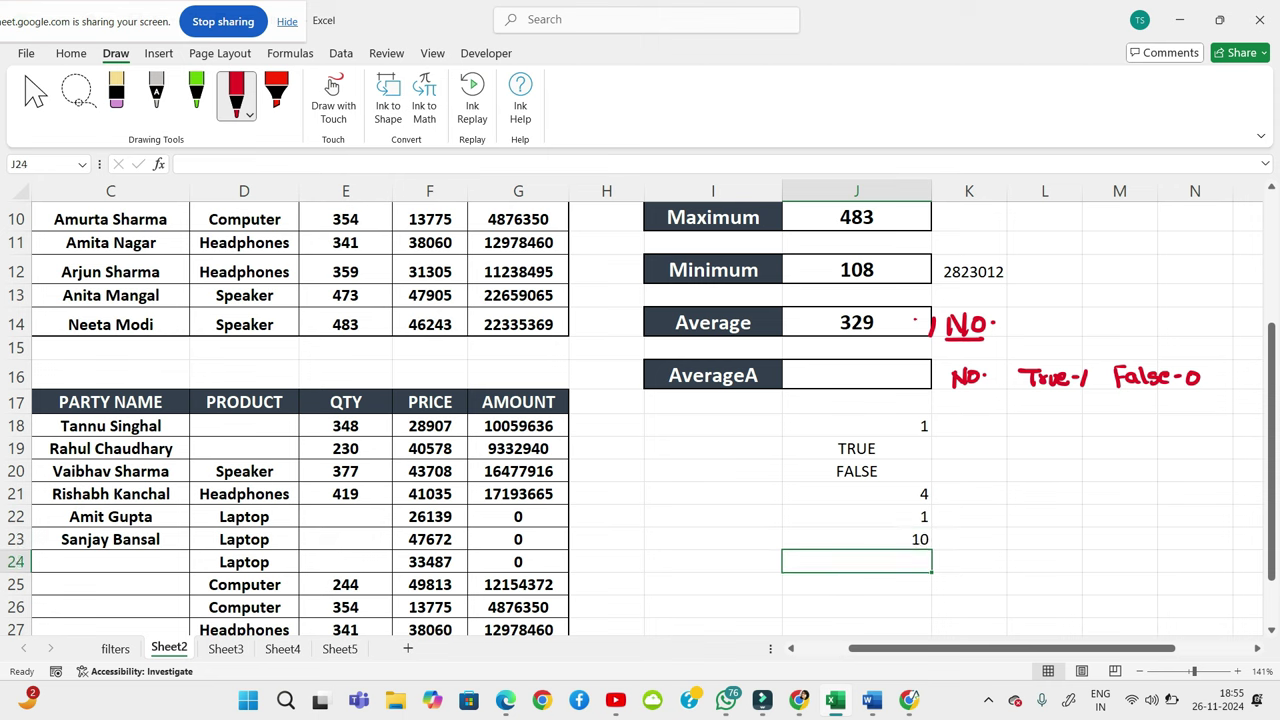
pyautogui.moveTo(856, 425); pyautogui.dragTo(856, 539)
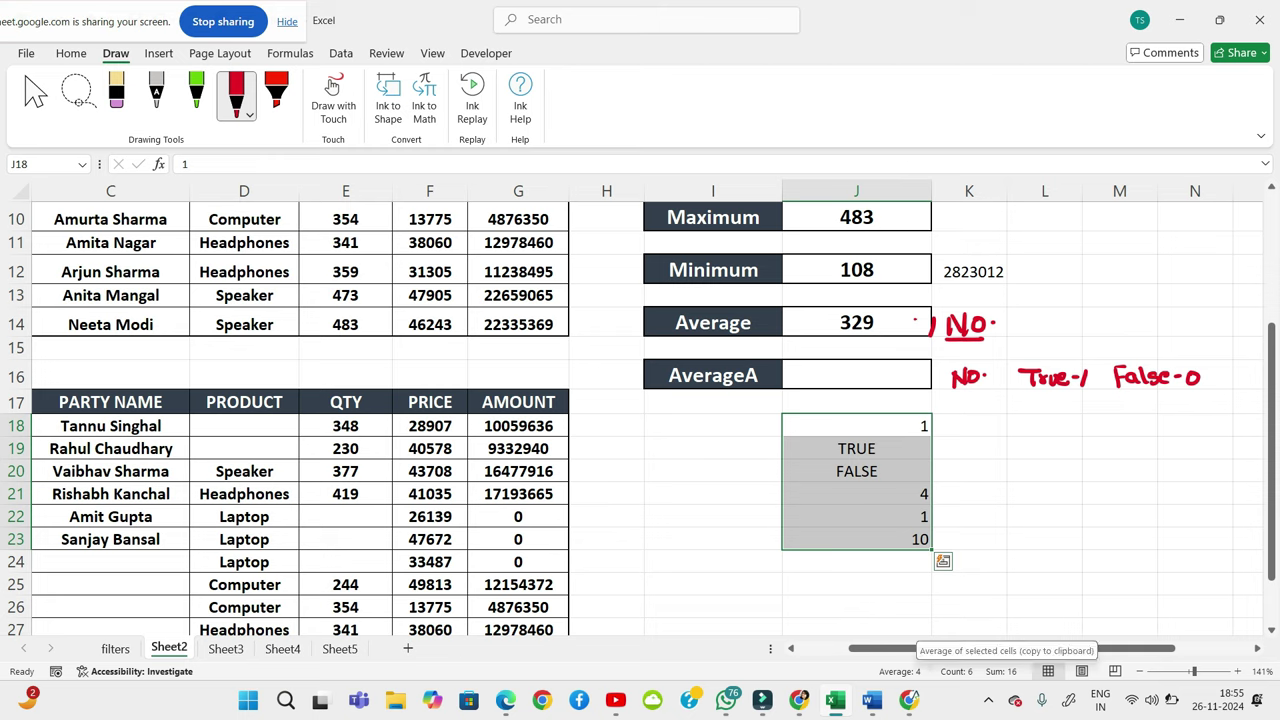
# Step: Enter =AVERAGEA(J18:J23) in J16, returning 2.833333333
pyautogui.click(856, 375)
pyautogui.write('=')
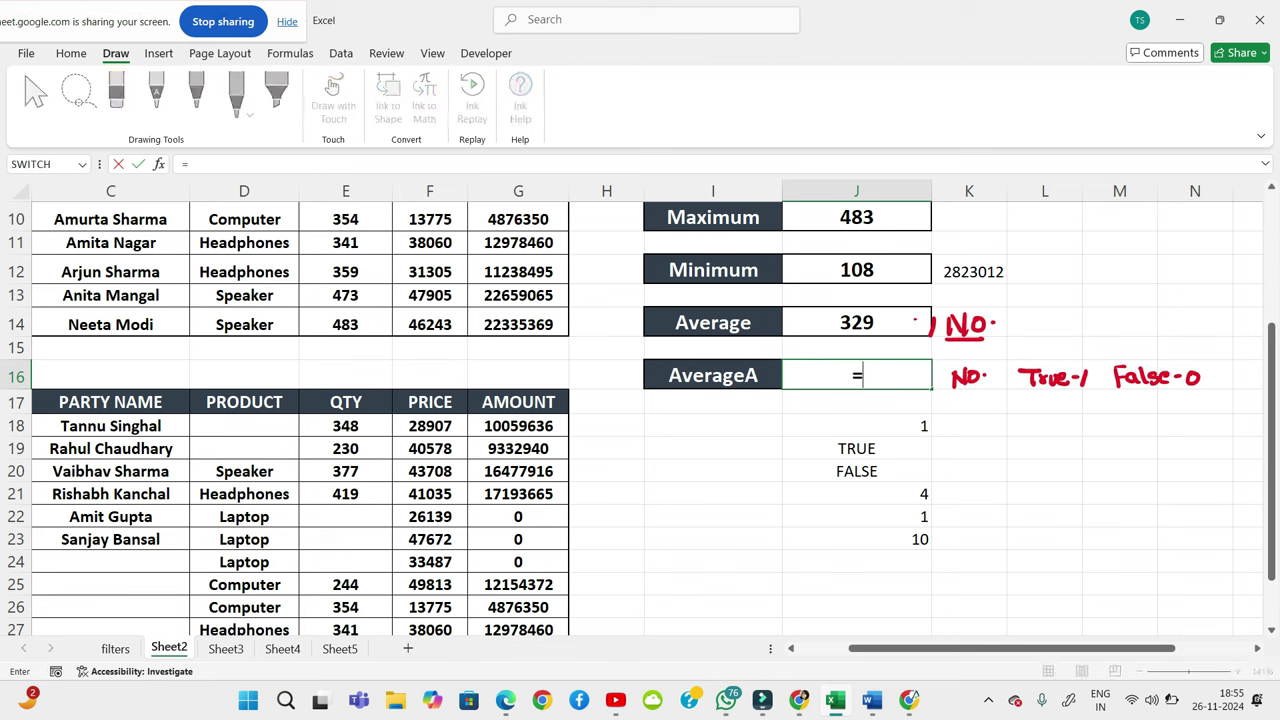
pyautogui.write('AVERA')
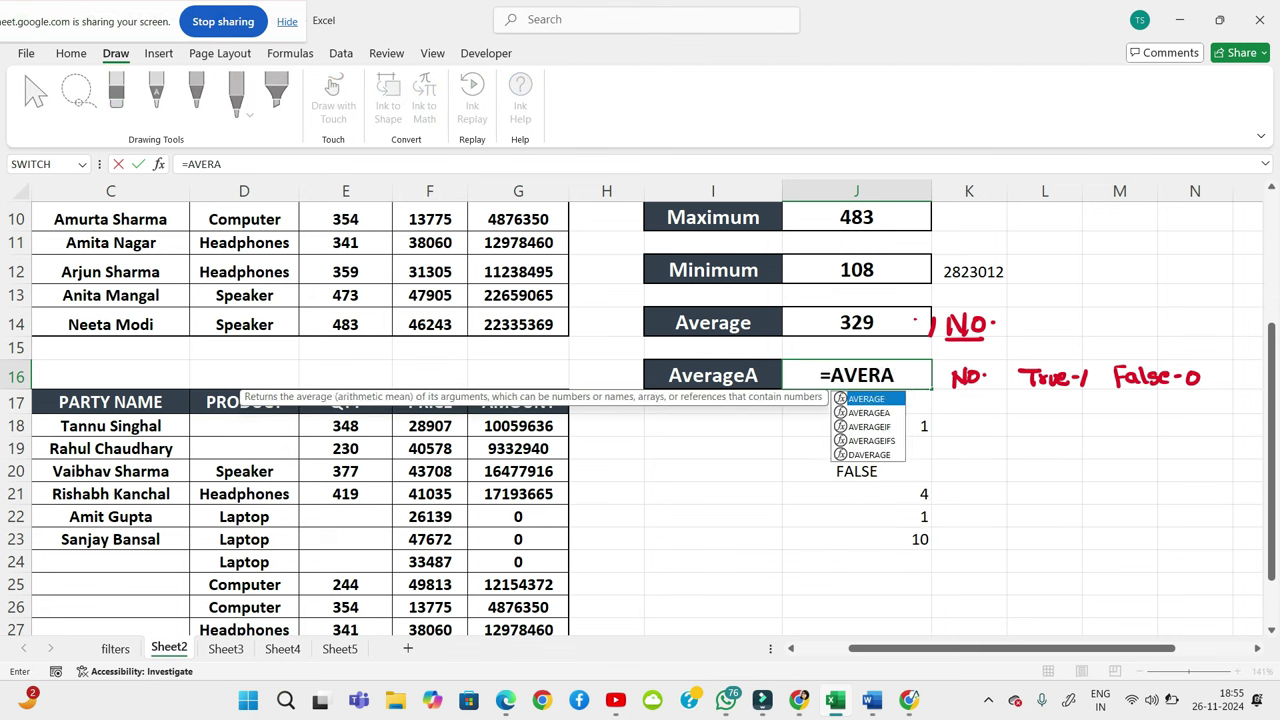
pyautogui.write('GEA')
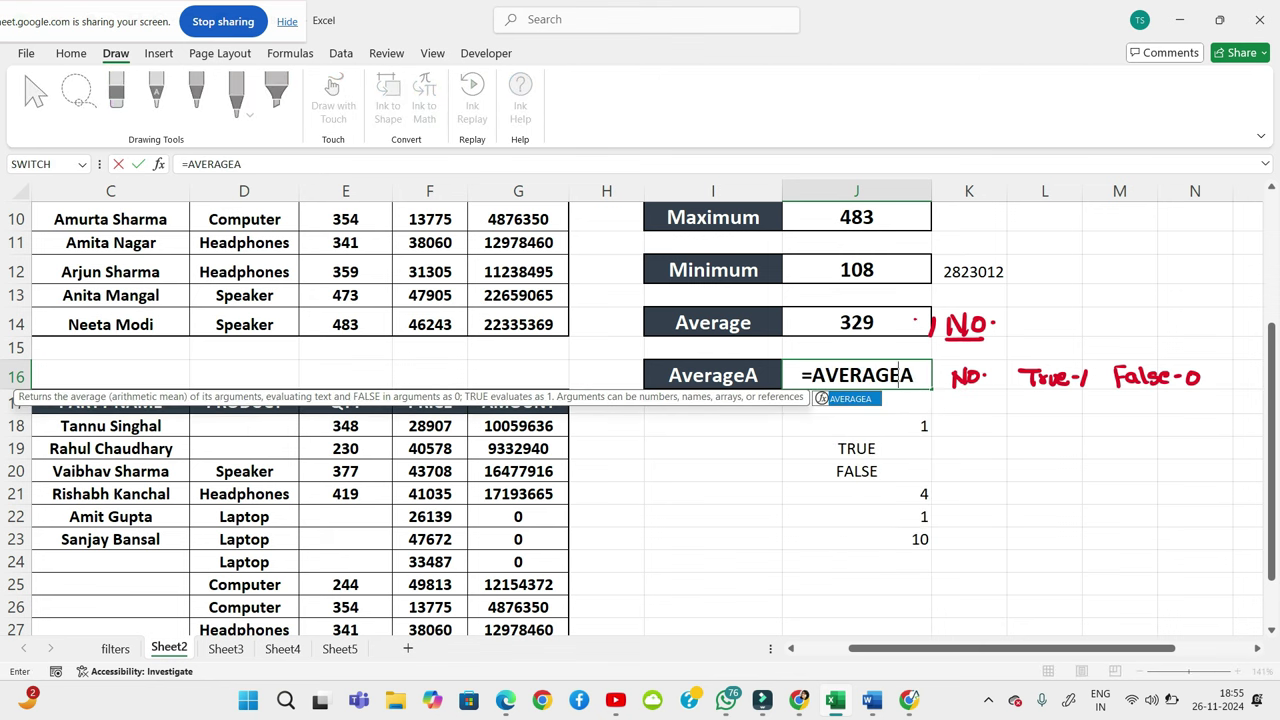
pyautogui.write('(')
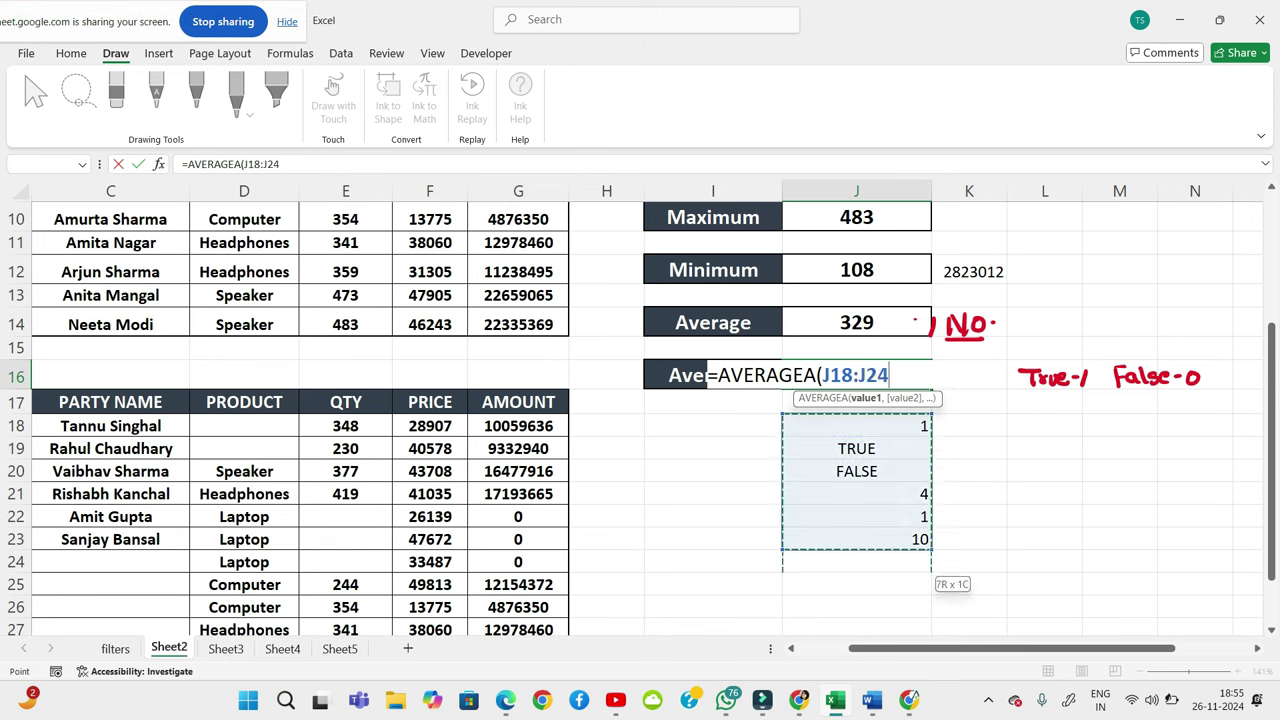
pyautogui.moveTo(856, 426); pyautogui.dragTo(900, 540)
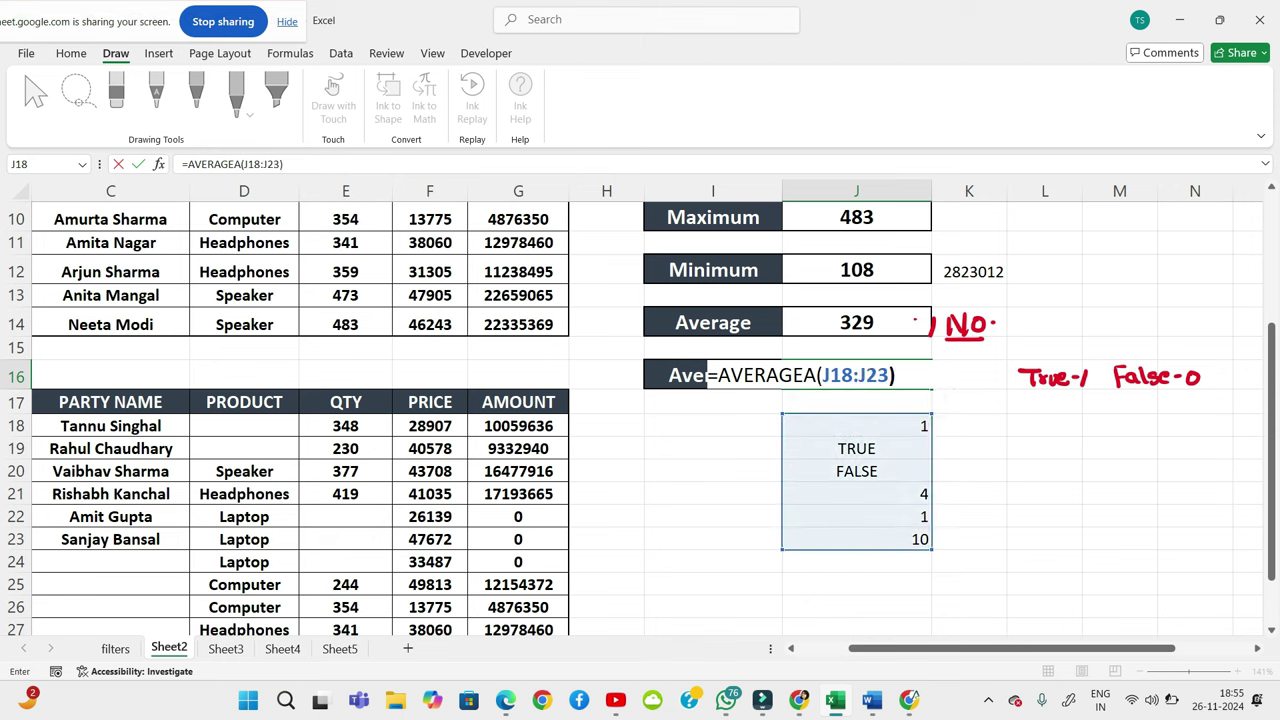
pyautogui.press('Return')
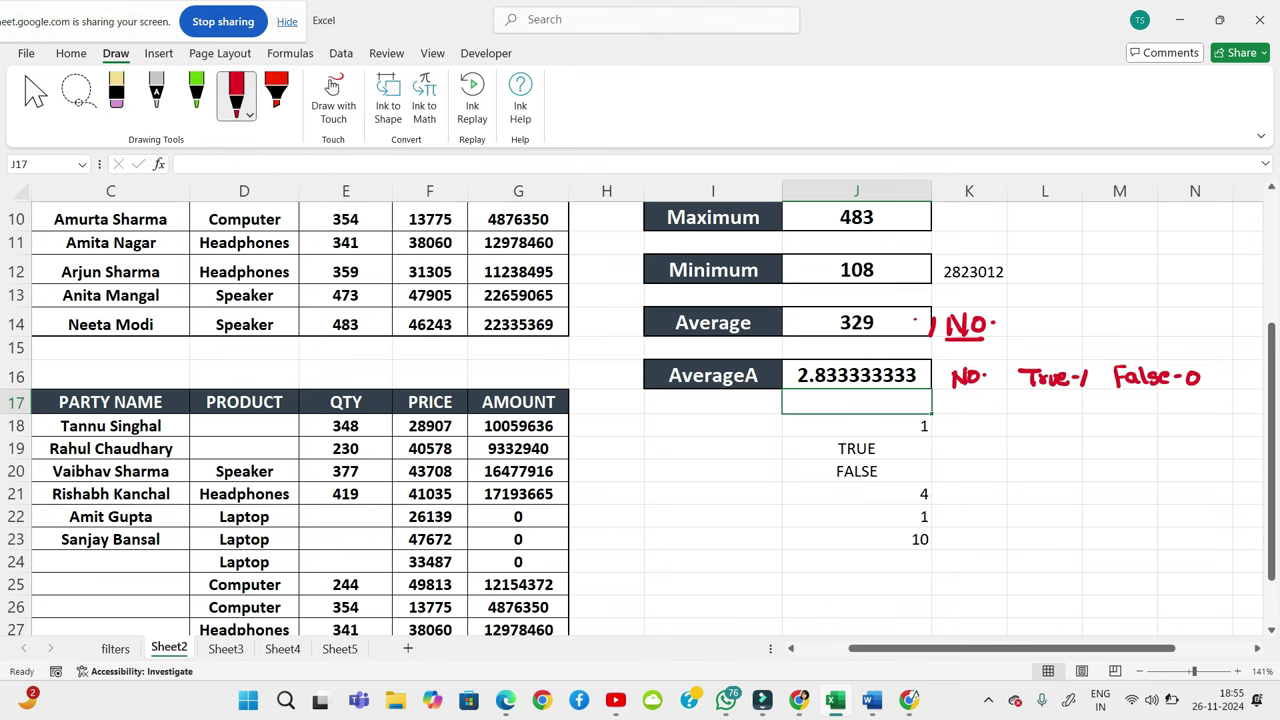
# Step: Enter numeric equivalents 1, 1, 0, 4, 1, 10 in K18:K23
pyautogui.click(969, 425)
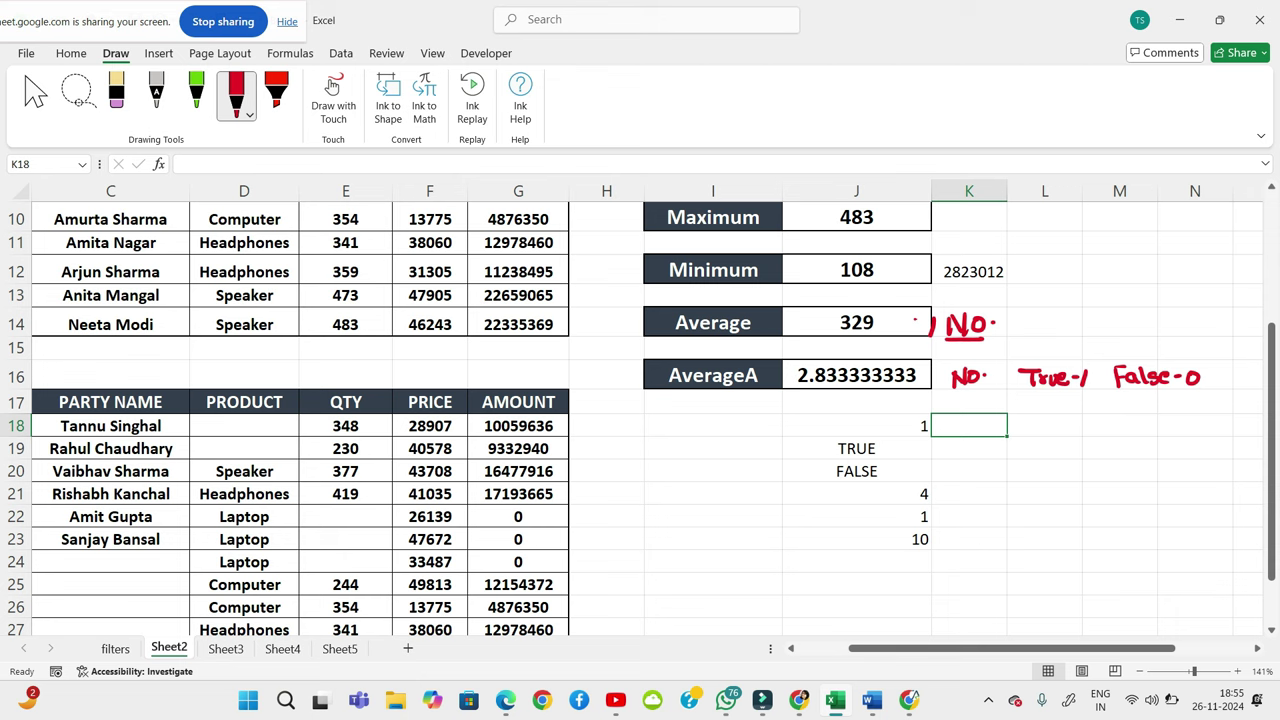
pyautogui.write('1')
pyautogui.press('Return')
pyautogui.write('1')
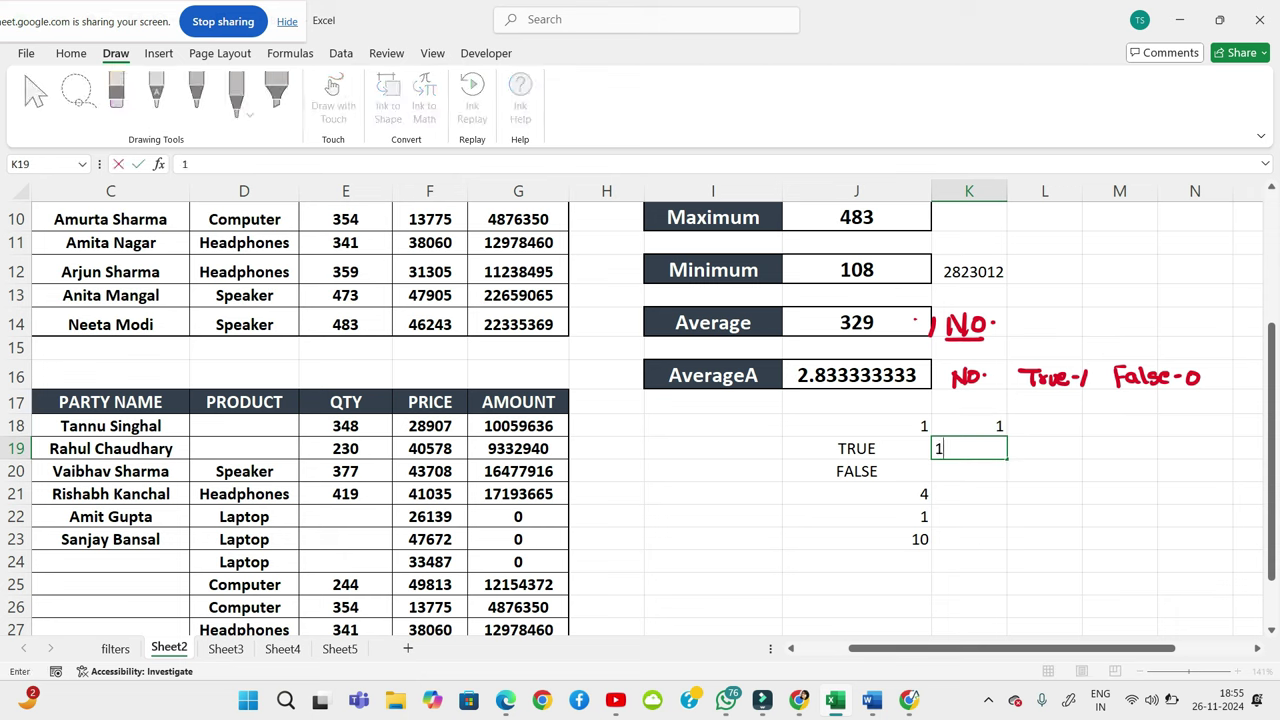
pyautogui.press('Return')
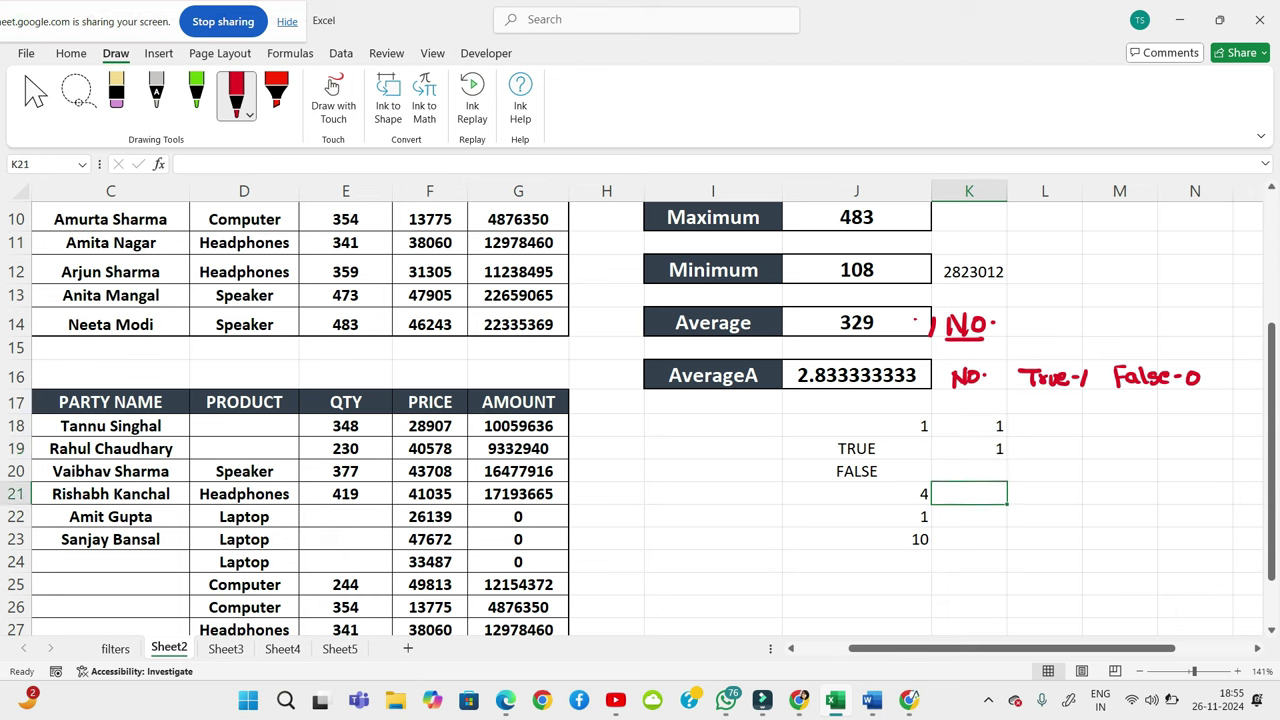
pyautogui.write('0')
pyautogui.press('Return')
pyautogui.write('4')
pyautogui.press('Return')
pyautogui.write('1')
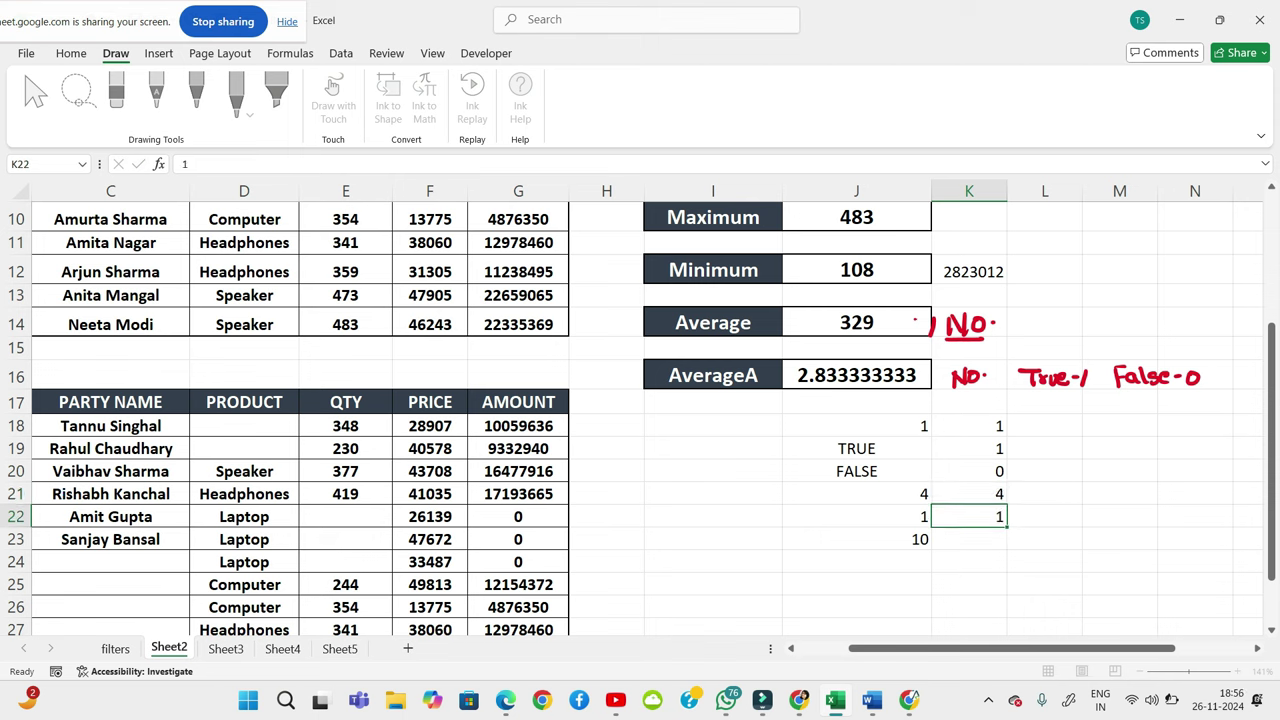
pyautogui.press('Return')
pyautogui.write('10')
pyautogui.press('Return')
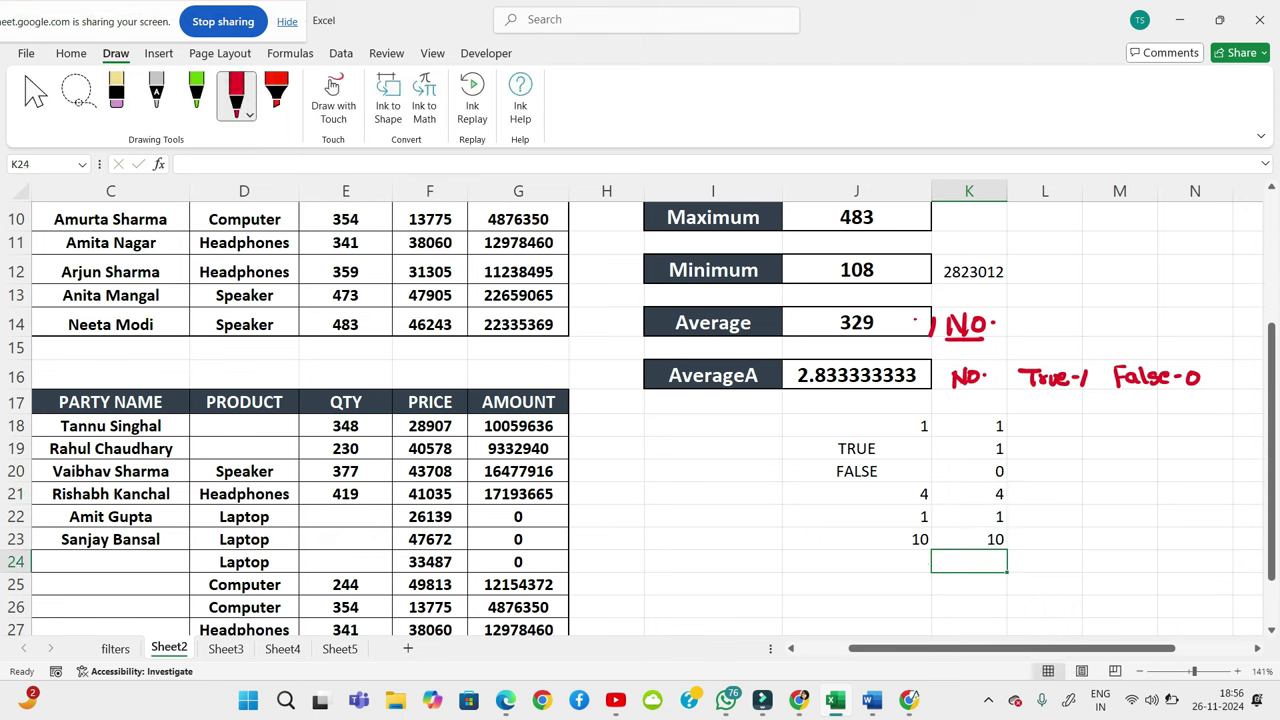
# Step: AutoSum the helper values into K24, giving 17, and select K18:K23 to check their stats
pyautogui.hotkey('alt', '=')
pyautogui.press('Return')
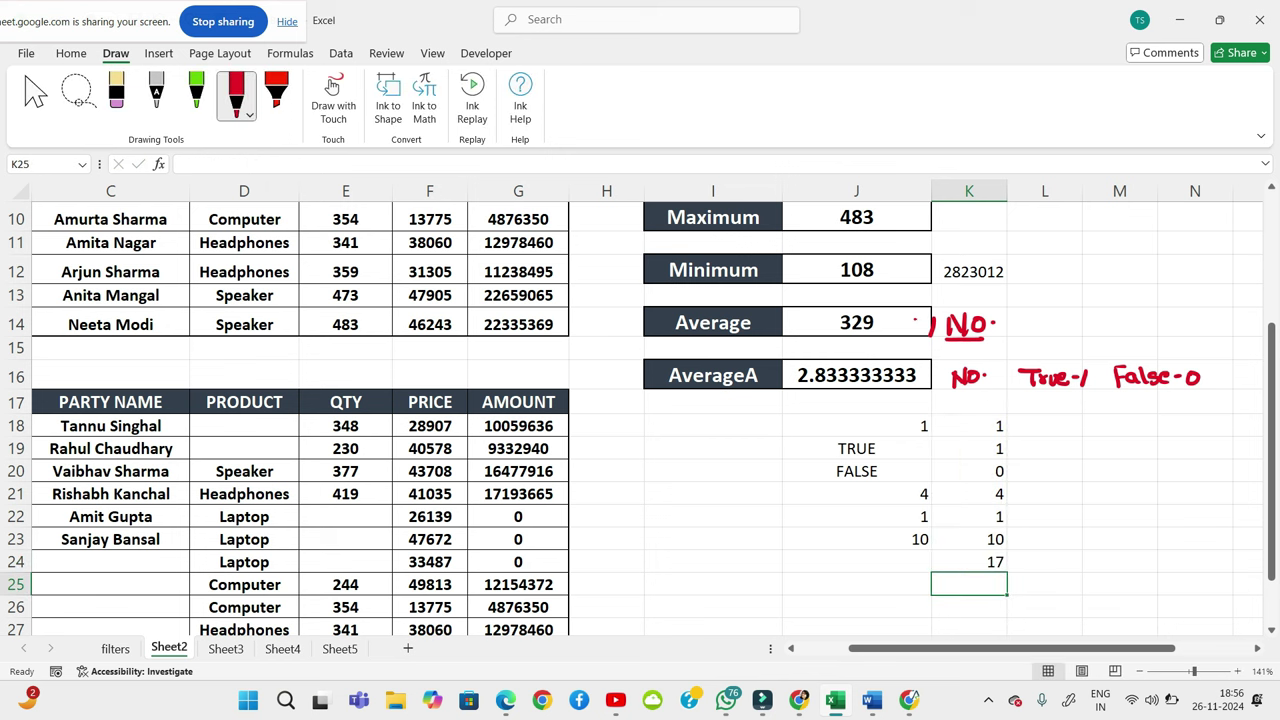
pyautogui.click(1044, 425)
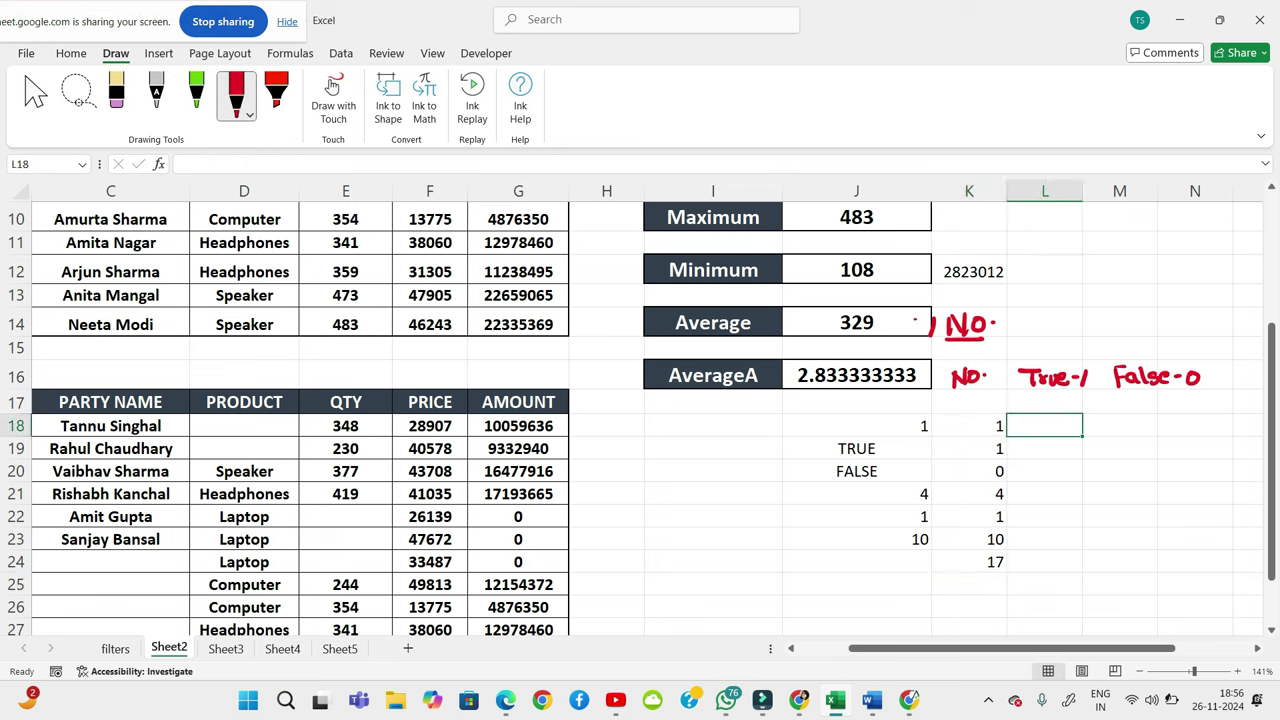
pyautogui.press('Left')
pyautogui.hotkey('shift', 'Down')
pyautogui.hotkey('shift', 'Down')
pyautogui.hotkey('shift', 'Down')
pyautogui.hotkey('shift', 'Down')
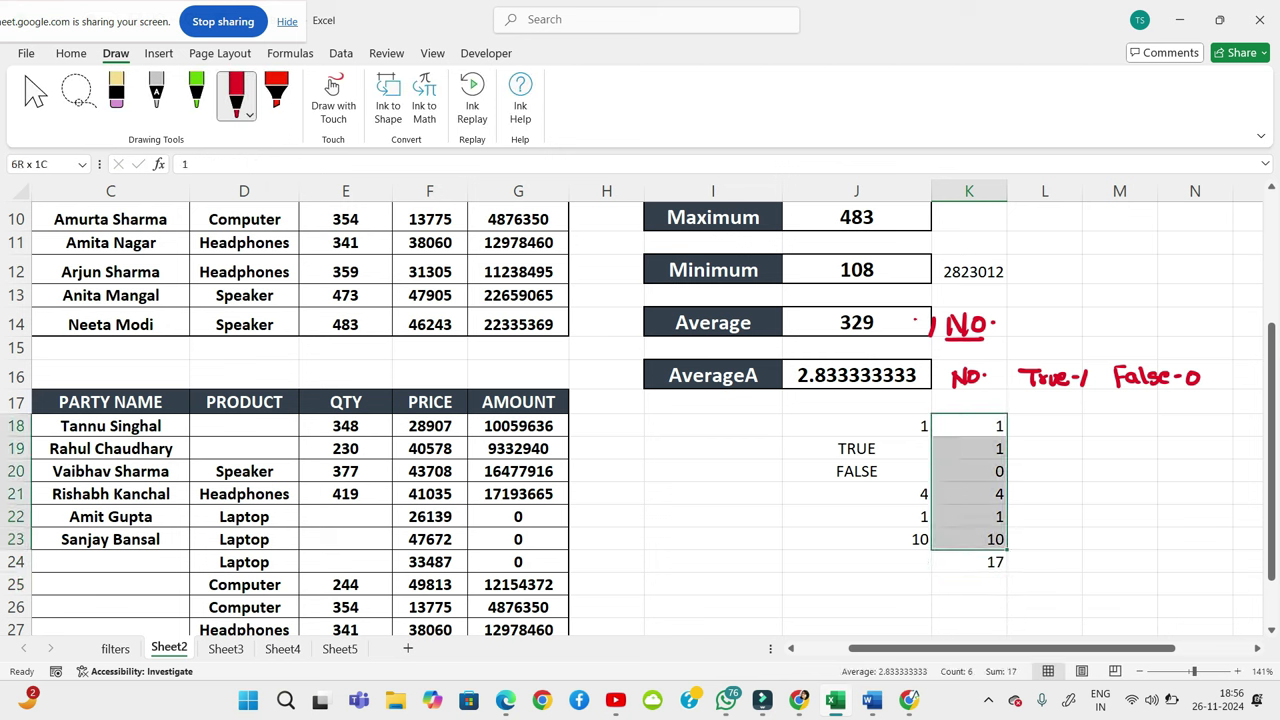
# Step: Enter =COUNT(K18:K23) in L18, returning 6
pyautogui.click(1044, 425)
pyautogui.write('=C')
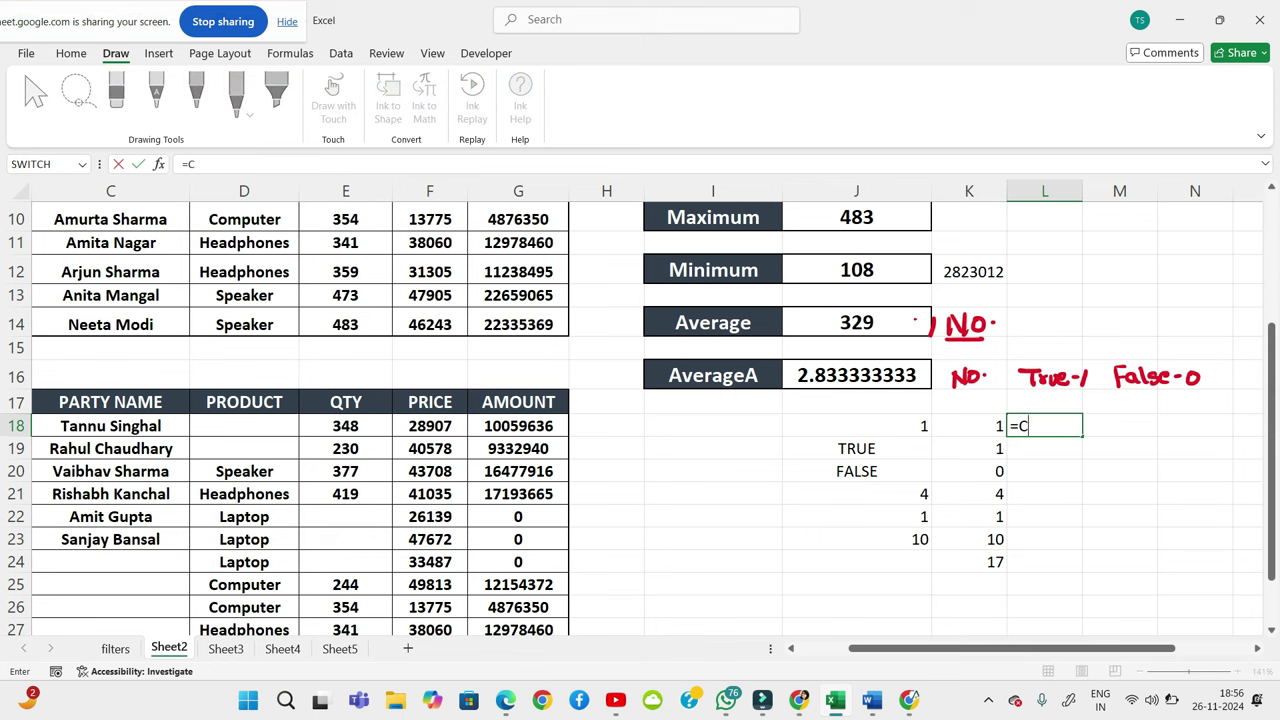
pyautogui.write('OUN')
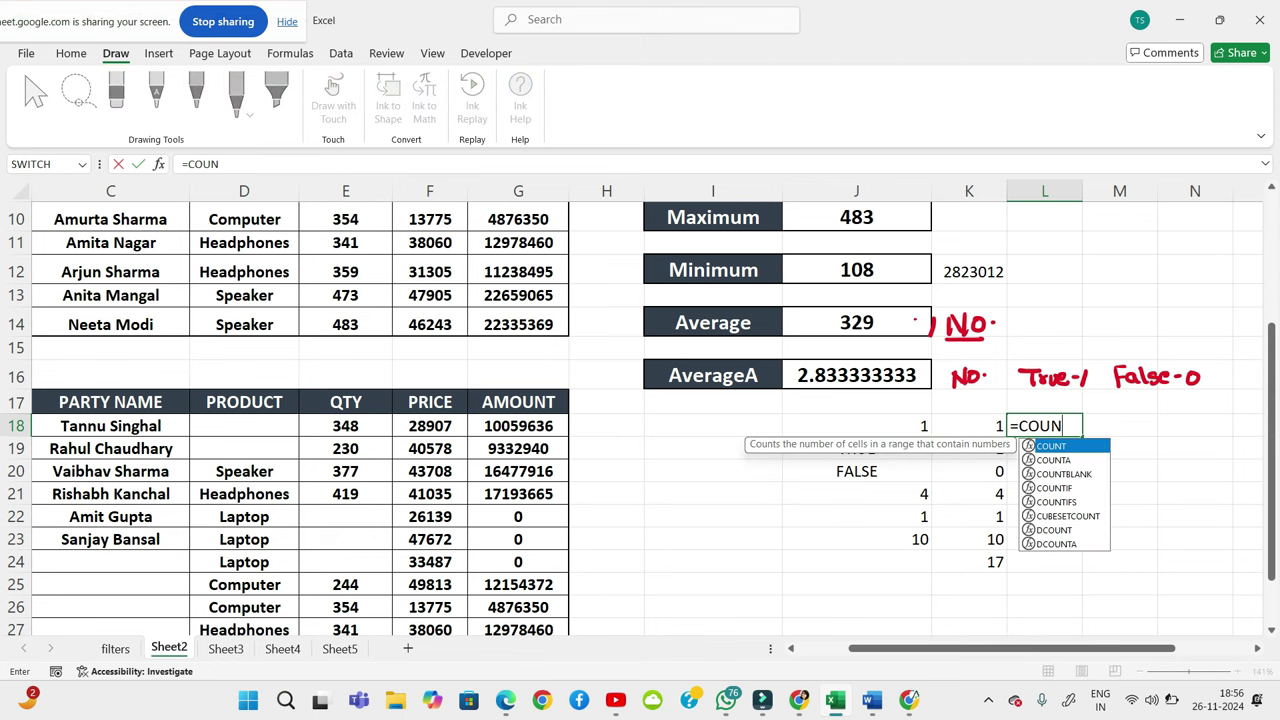
pyautogui.write('T(')
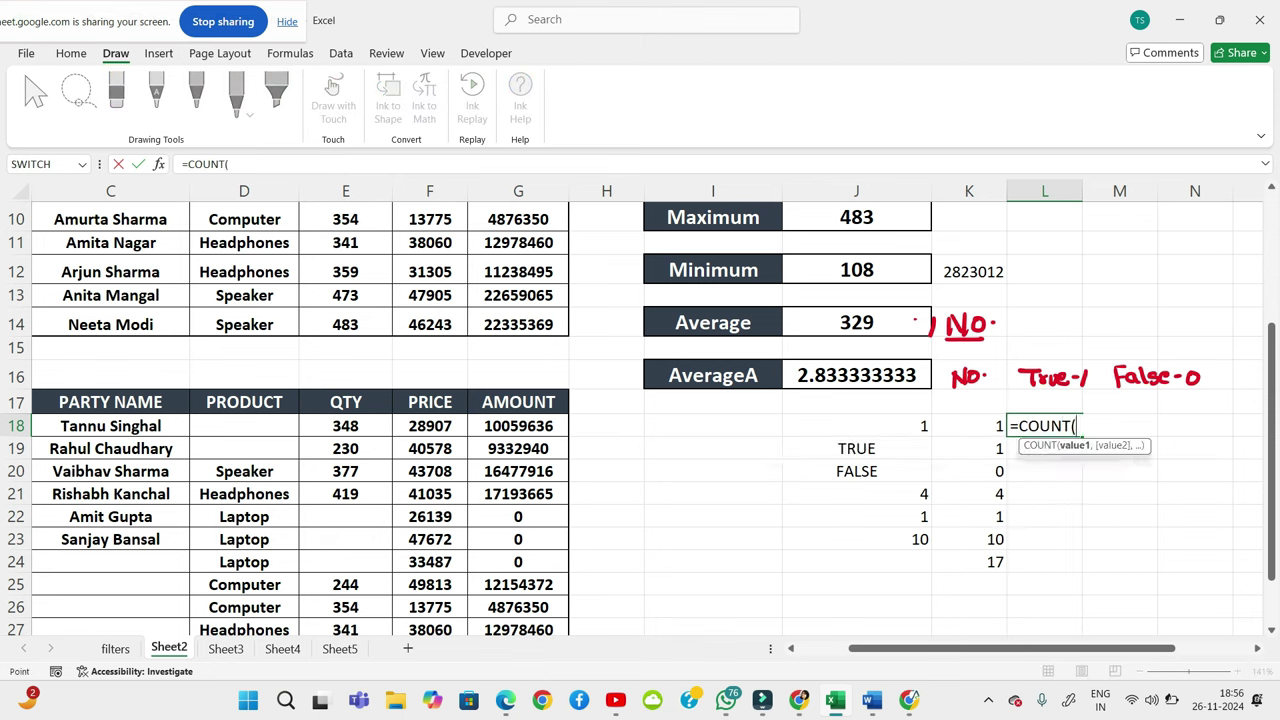
pyautogui.moveTo(968, 425); pyautogui.dragTo(968, 539)
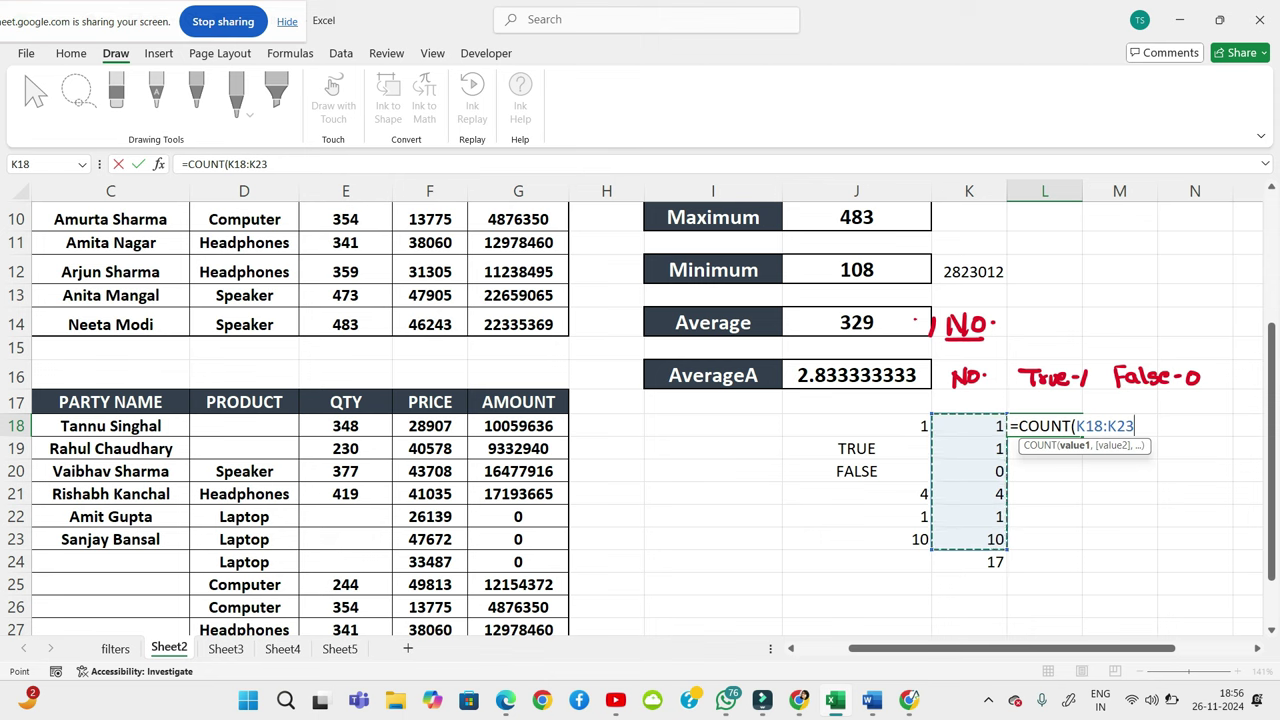
pyautogui.write(')')
pyautogui.press('Return')
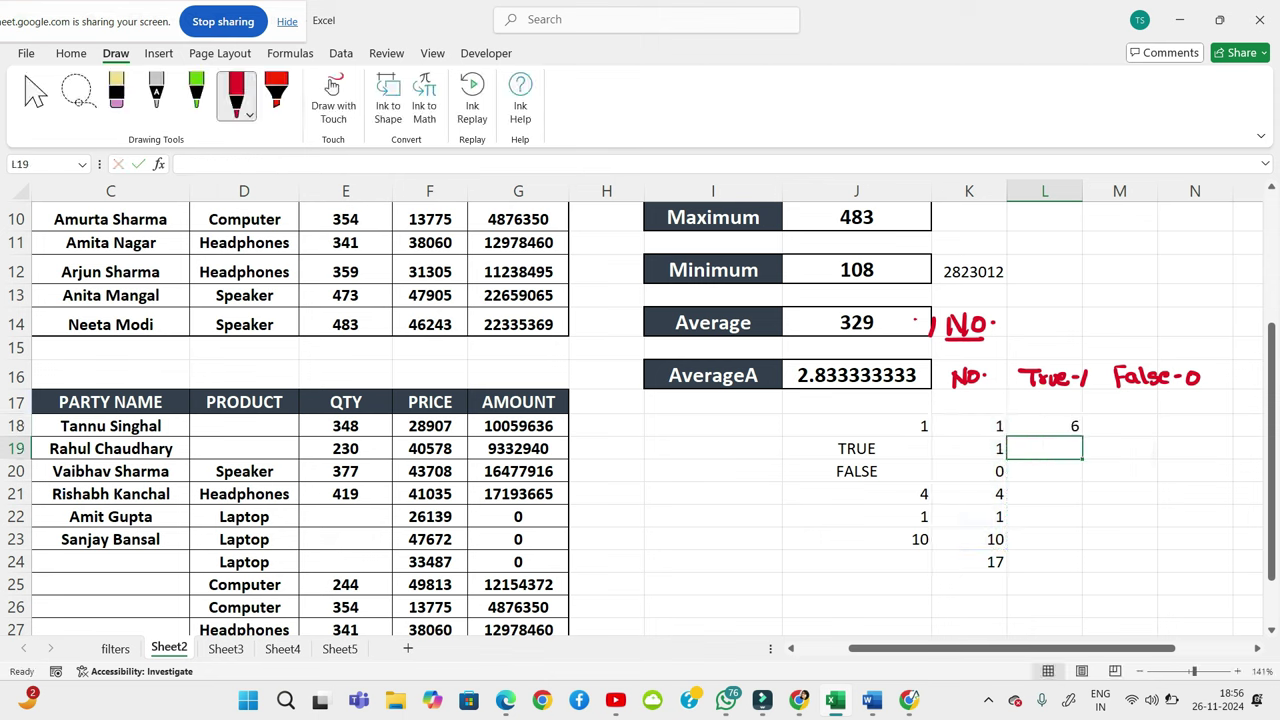
# Step: Compute =K24/L18 in L24, giving 2.833333, and compare it with the AVERAGEA in J16
pyautogui.click(1044, 561)
pyautogui.write('=')
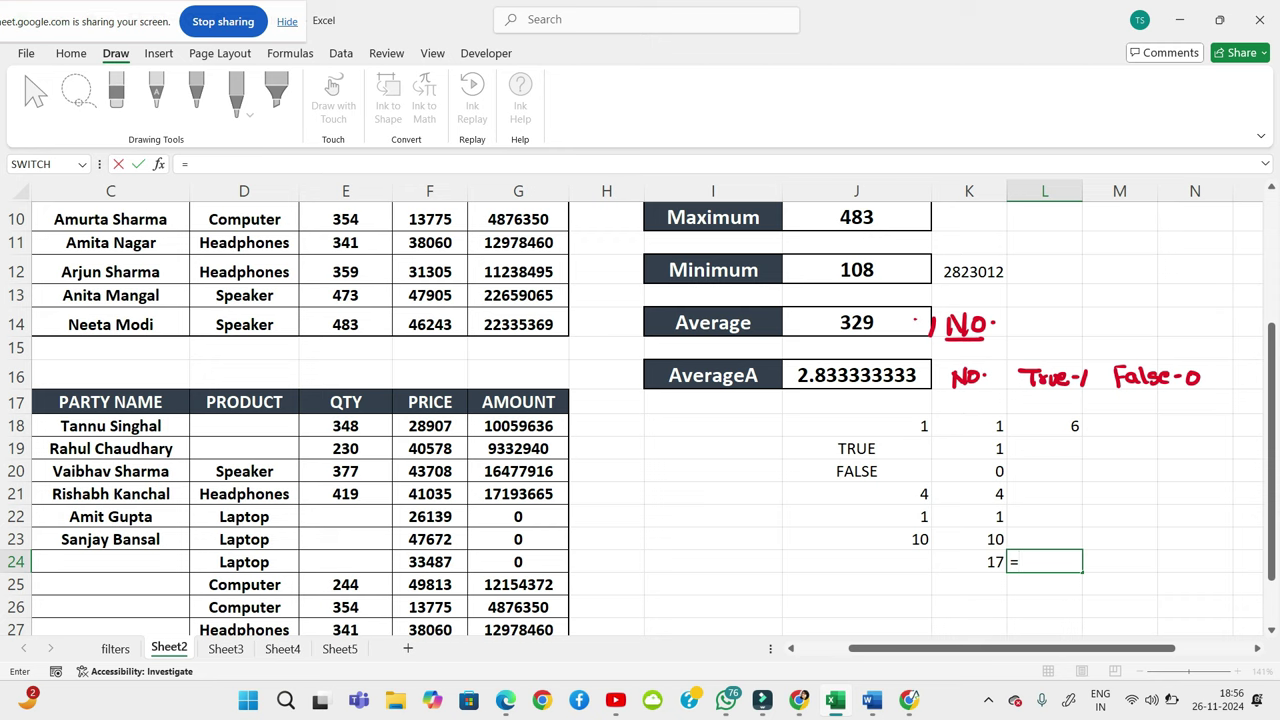
pyautogui.click(968, 561)
pyautogui.write('/')
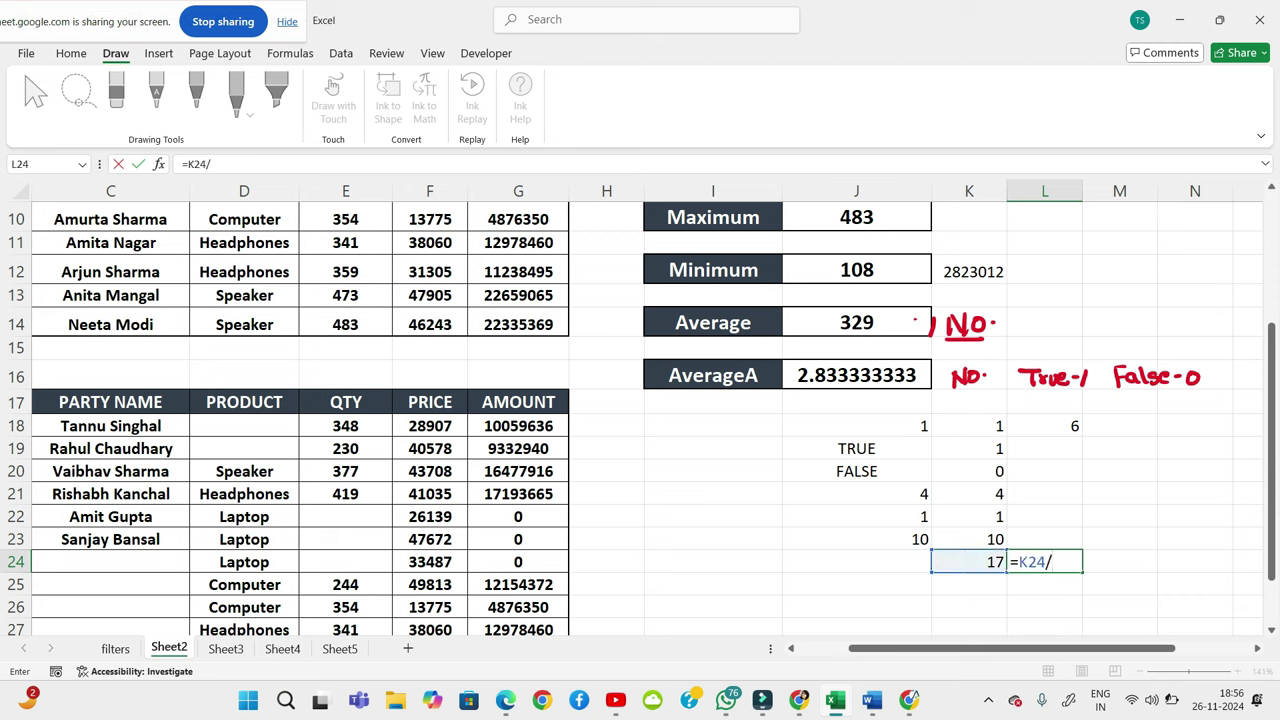
pyautogui.click(1044, 425)
pyautogui.press('Return')
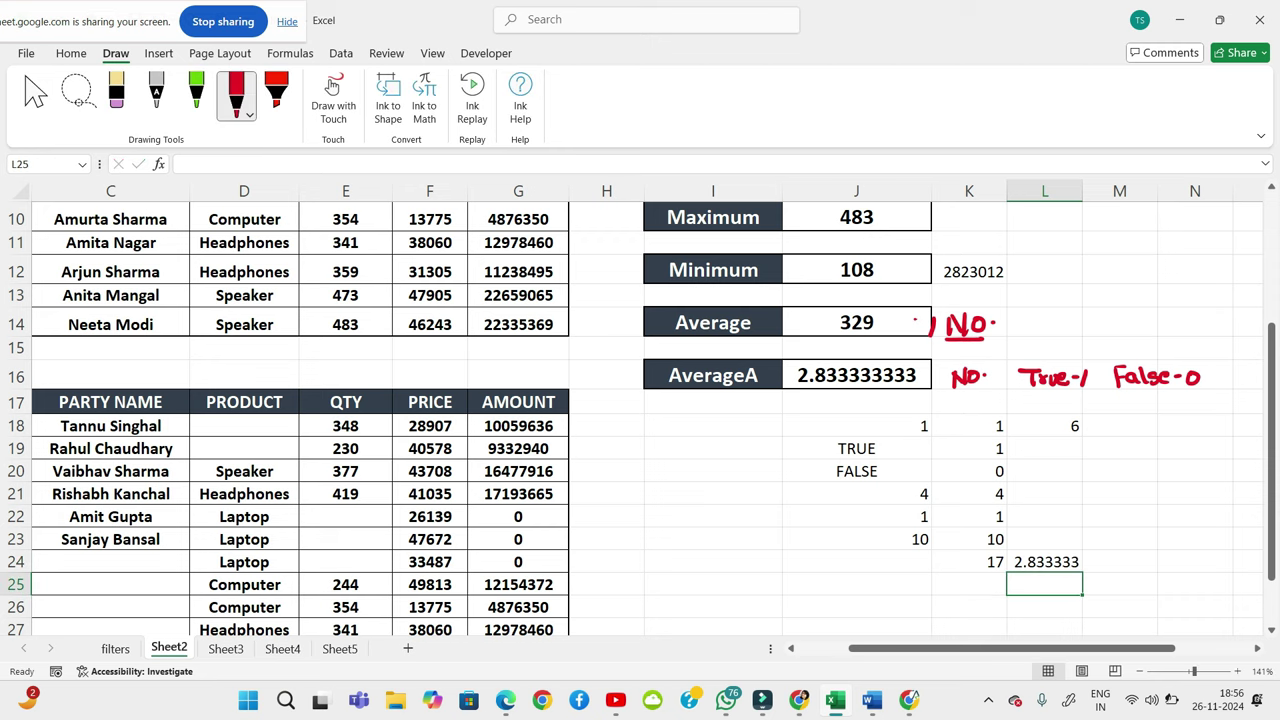
pyautogui.click(856, 375)
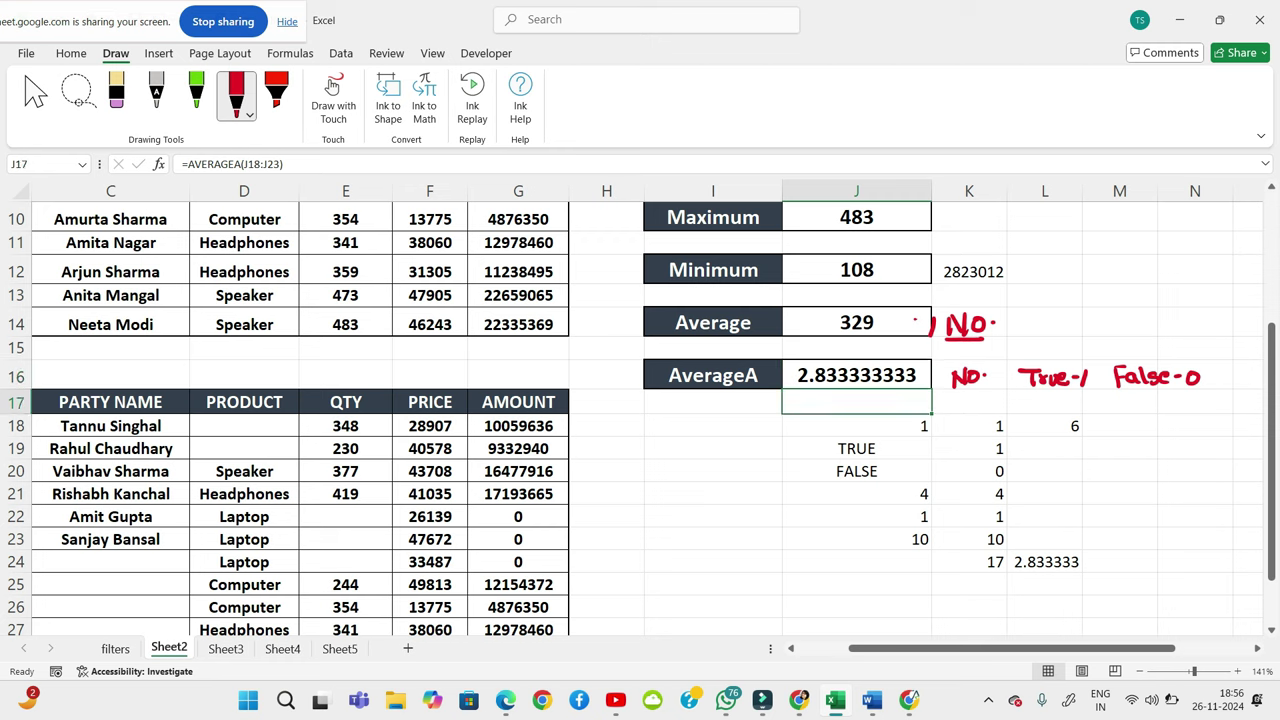
# Step: Highlight the worked comparison area, then the samples and check columns together, to explain them
pyautogui.moveTo(856, 401); pyautogui.dragTo(1119, 562)
pyautogui.click(1194, 493)
pyautogui.moveTo(856, 425); pyautogui.dragTo(1044, 562)
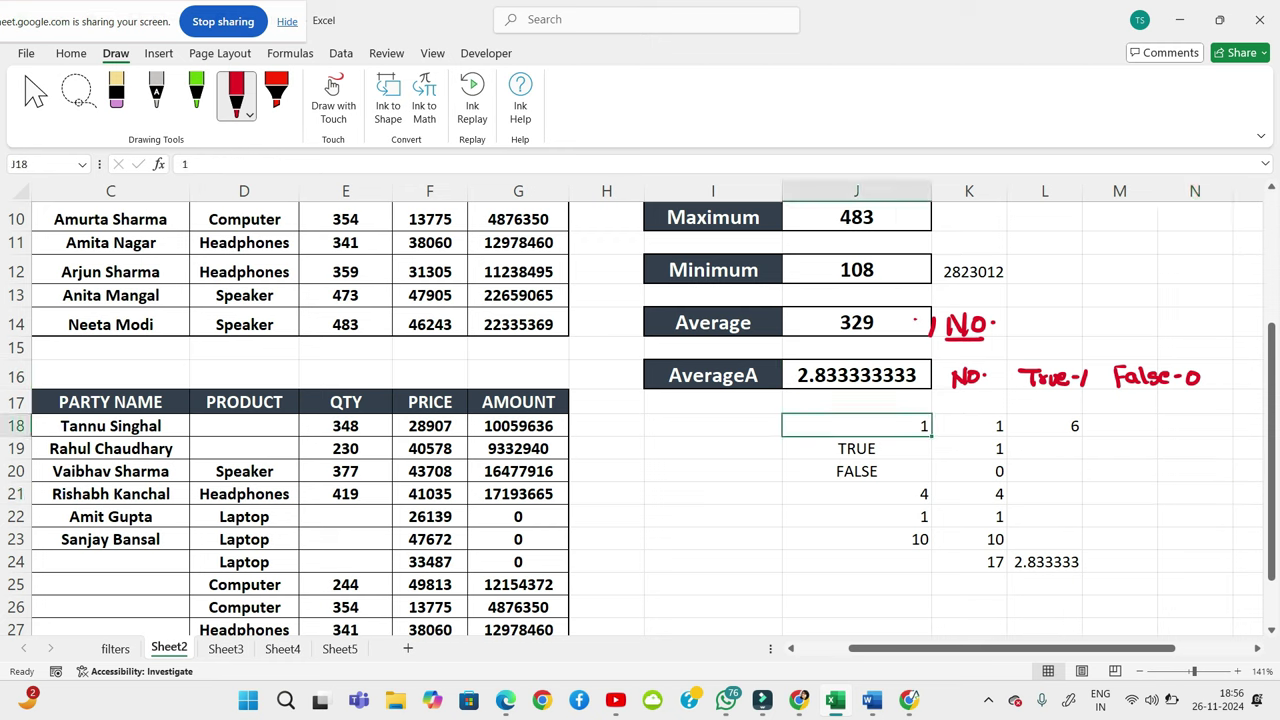
pyautogui.click(1119, 516)
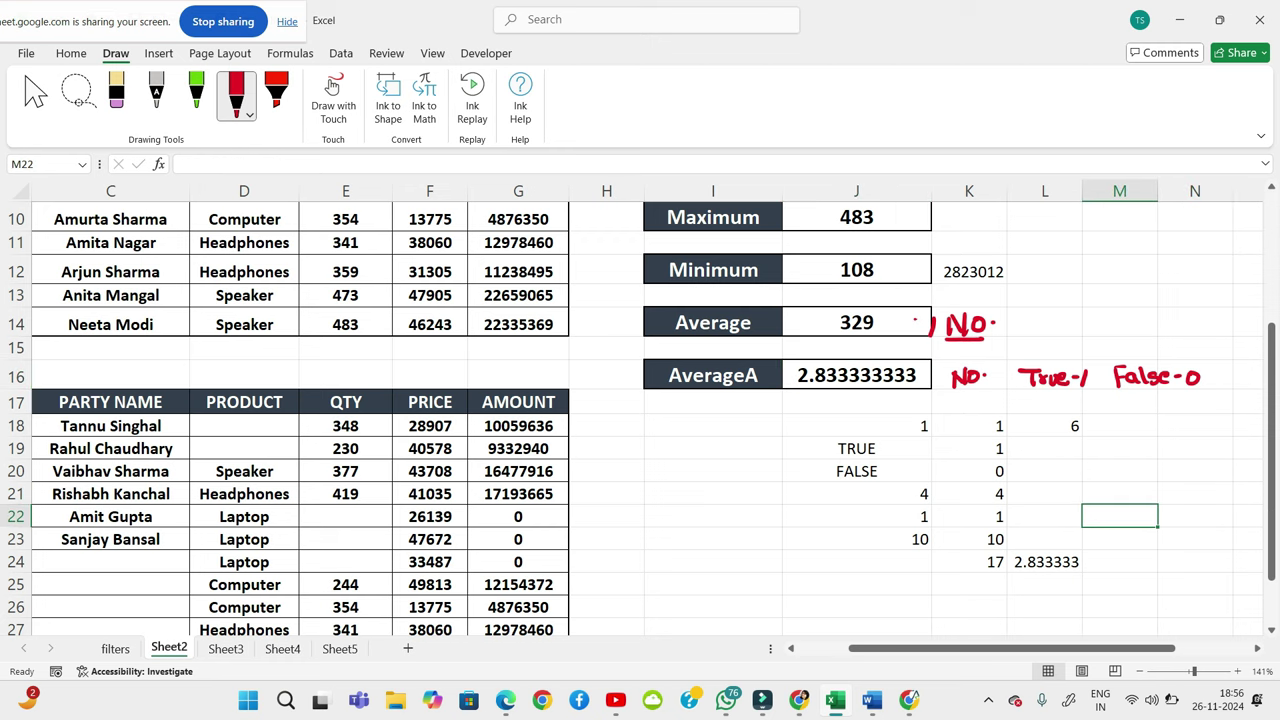
# Step: Show the check formulas in K24 (sum), L24 (division) and L18 (COUNT), then return to the Google Meet call
pyautogui.click(995, 562)
pyautogui.click(1044, 562)
pyautogui.click(1044, 425)
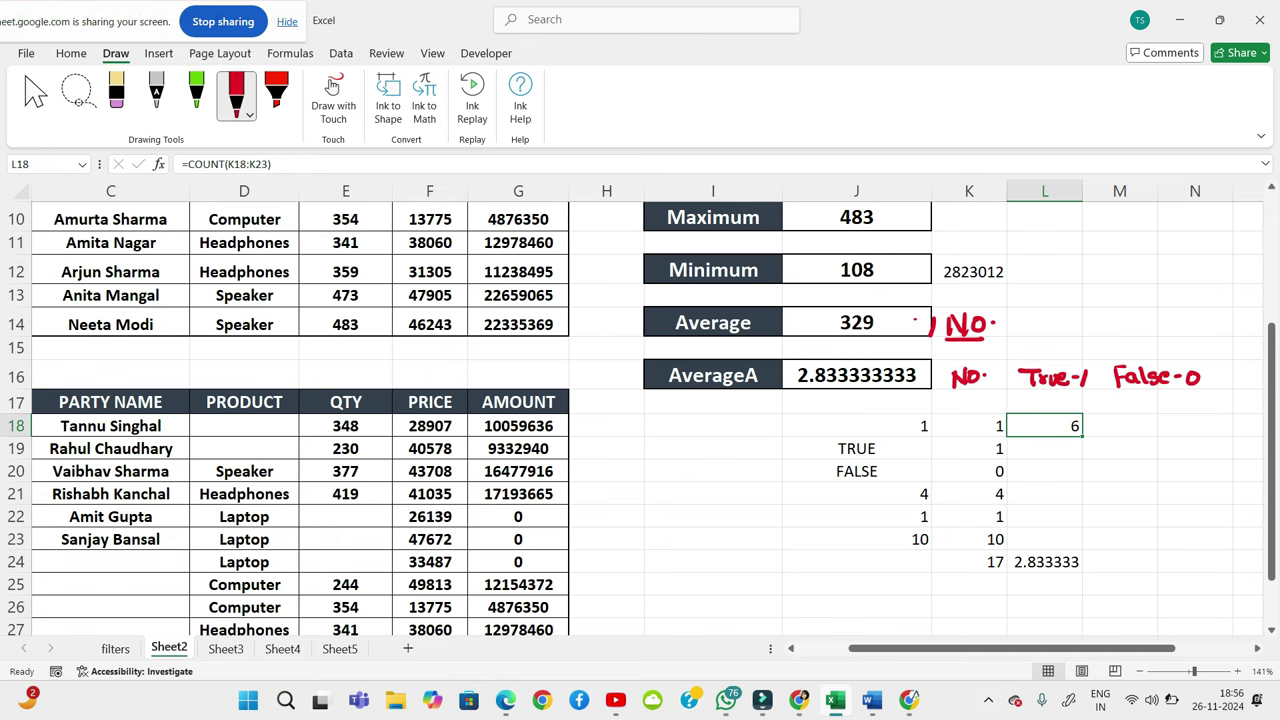
pyautogui.moveTo(798, 700)
pyautogui.click(700, 610)
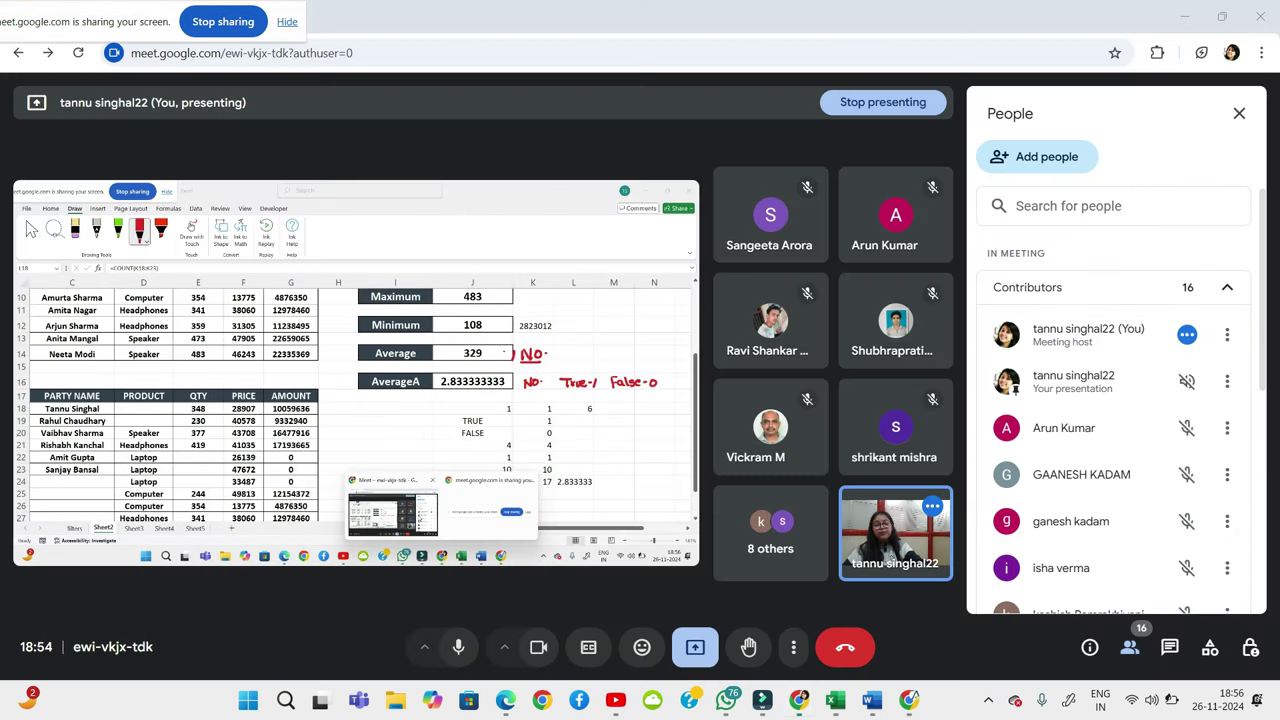
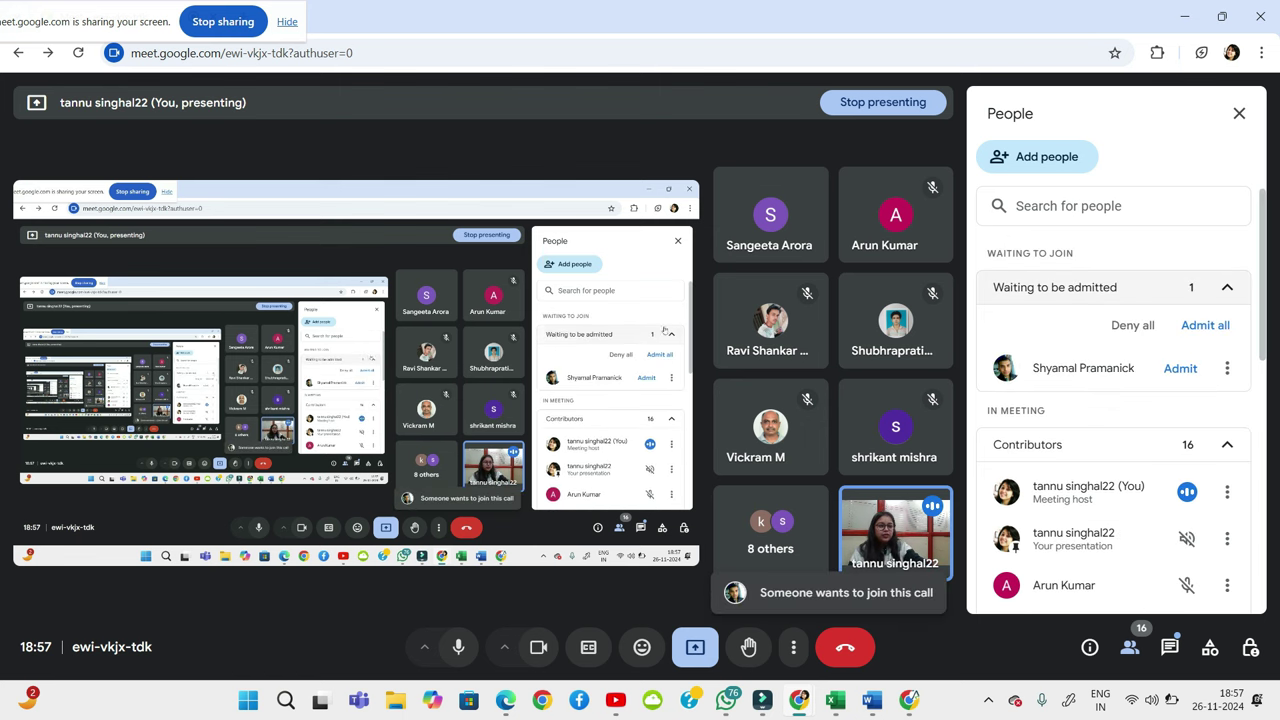
# Step: Admit all waiting participants into the Google Meet call and confirm
pyautogui.click(1205, 325)
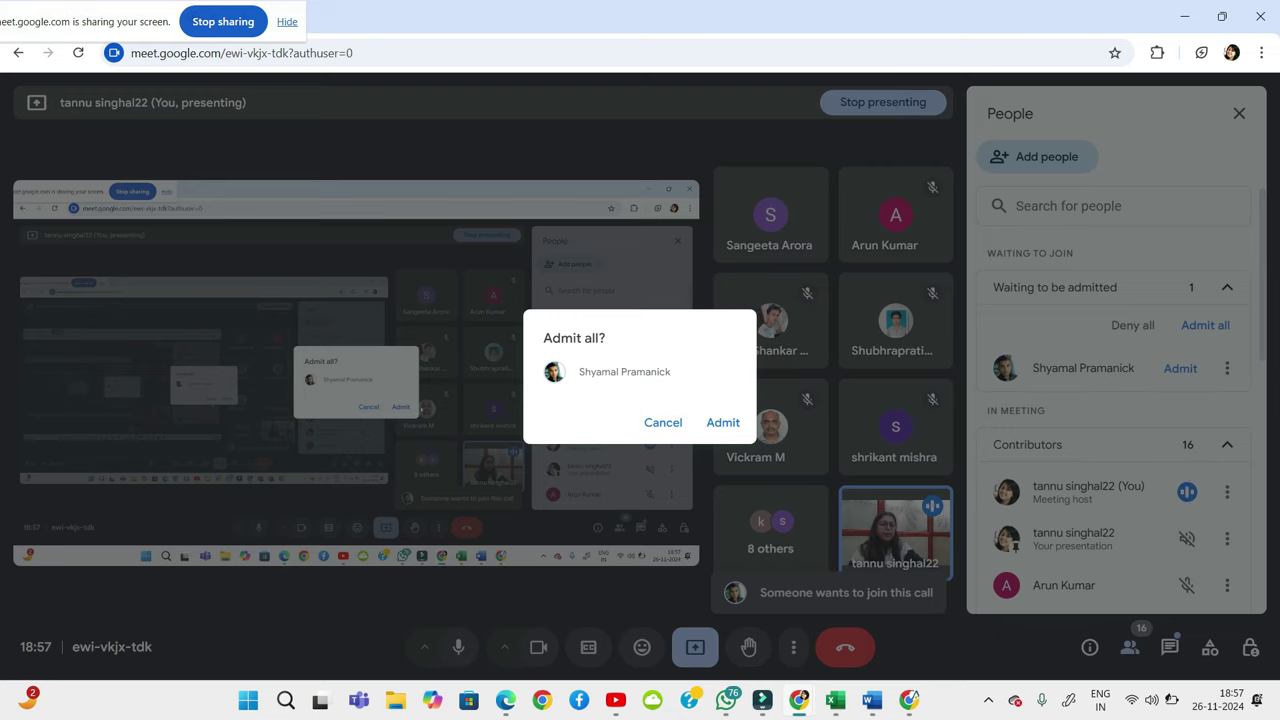
pyautogui.click(723, 422)
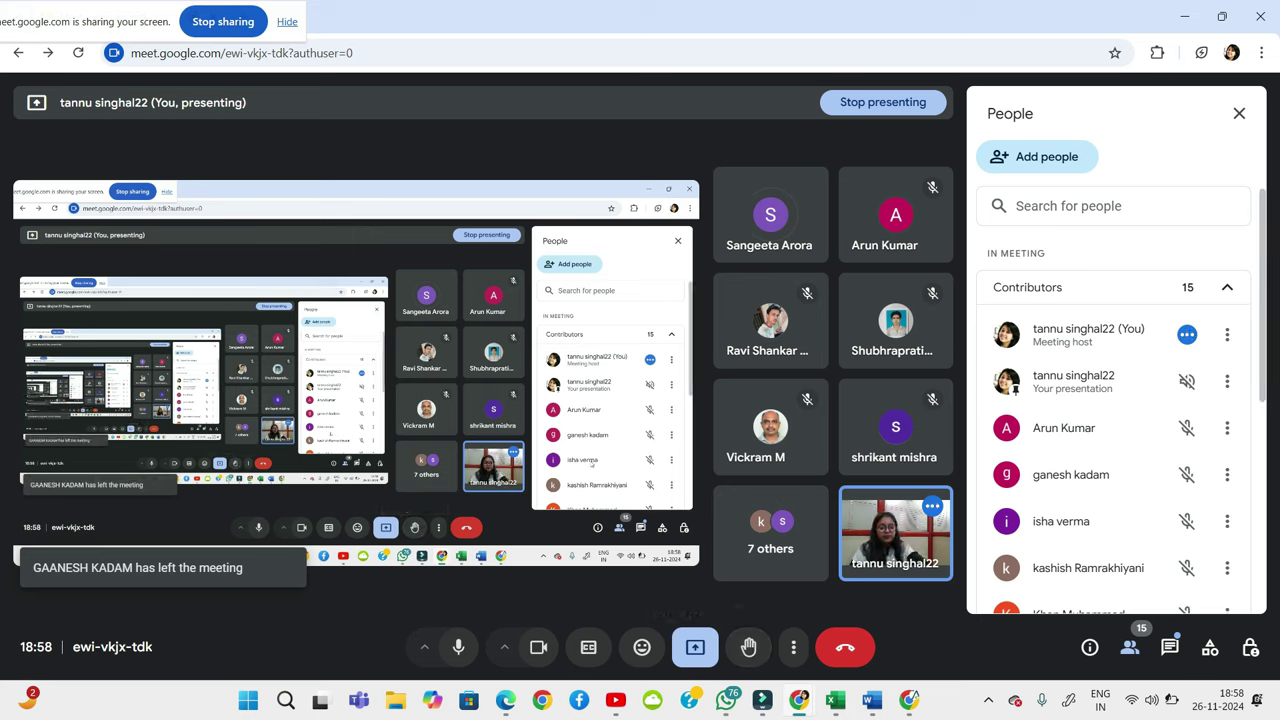
# Step: Return to Excel and review the count and statistics results in J18:M24
pyautogui.click(835, 700)
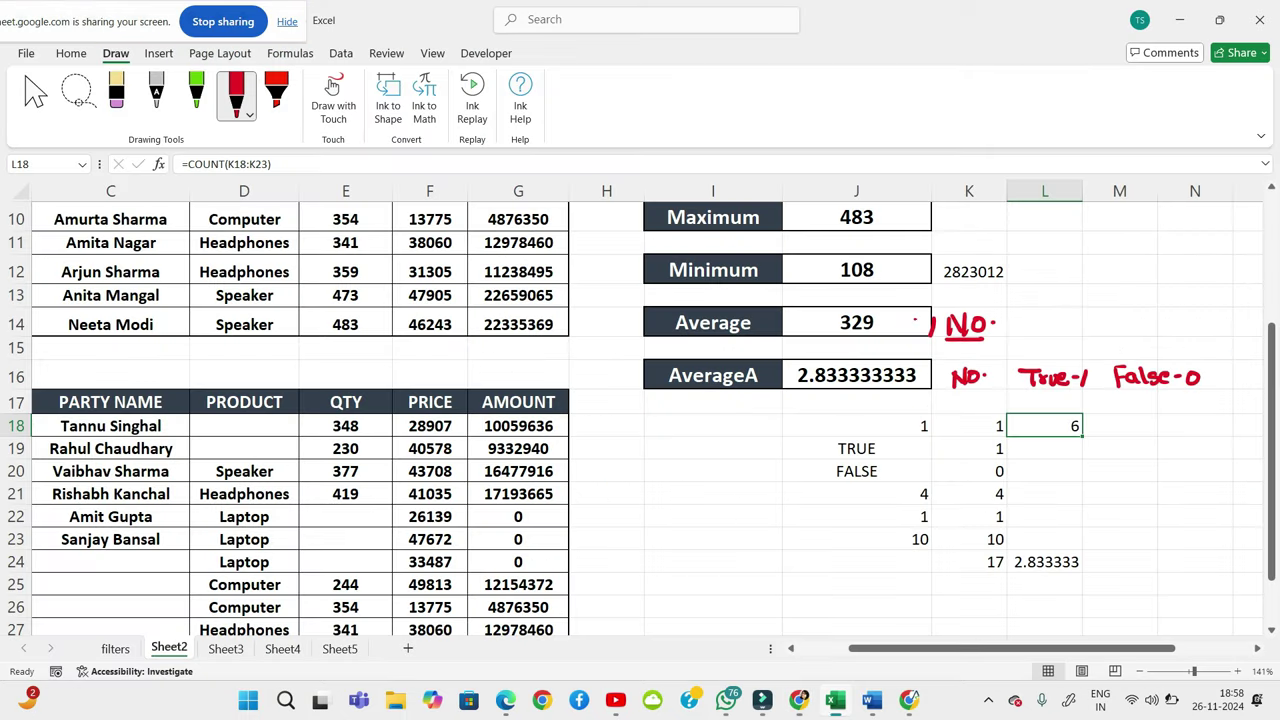
pyautogui.click(856, 448)
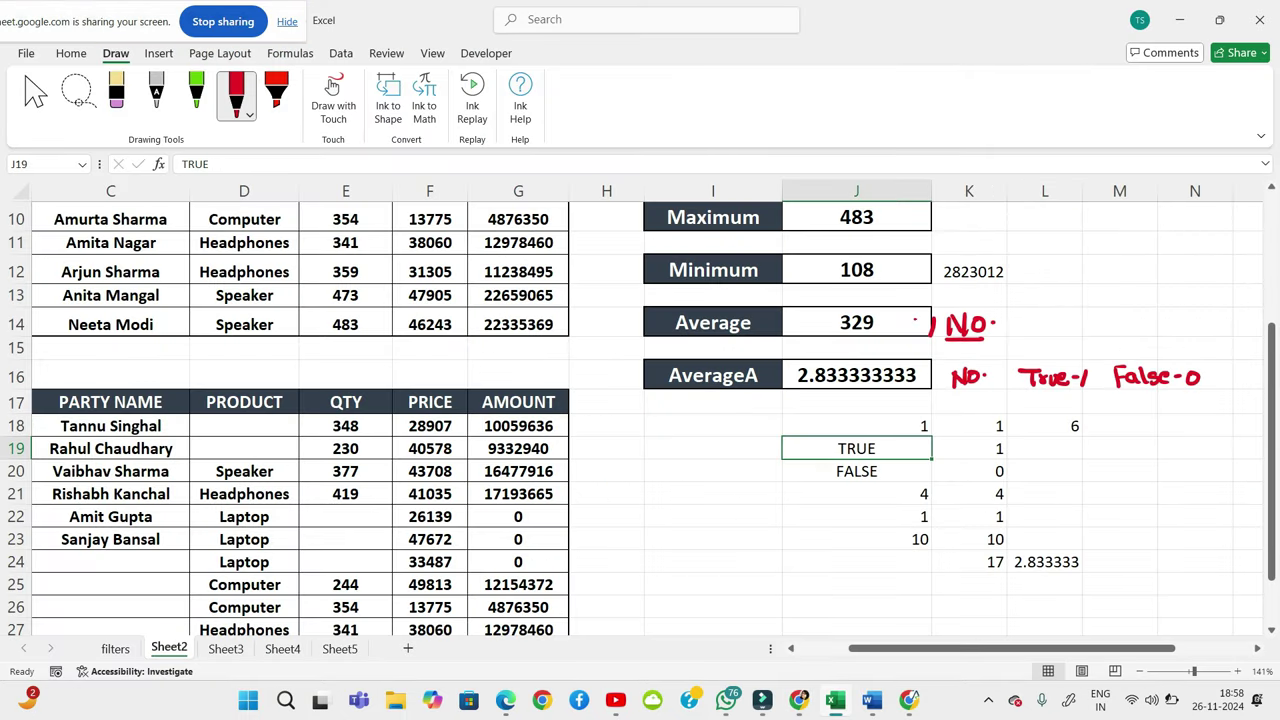
pyautogui.moveTo(880, 426); pyautogui.dragTo(1050, 562)
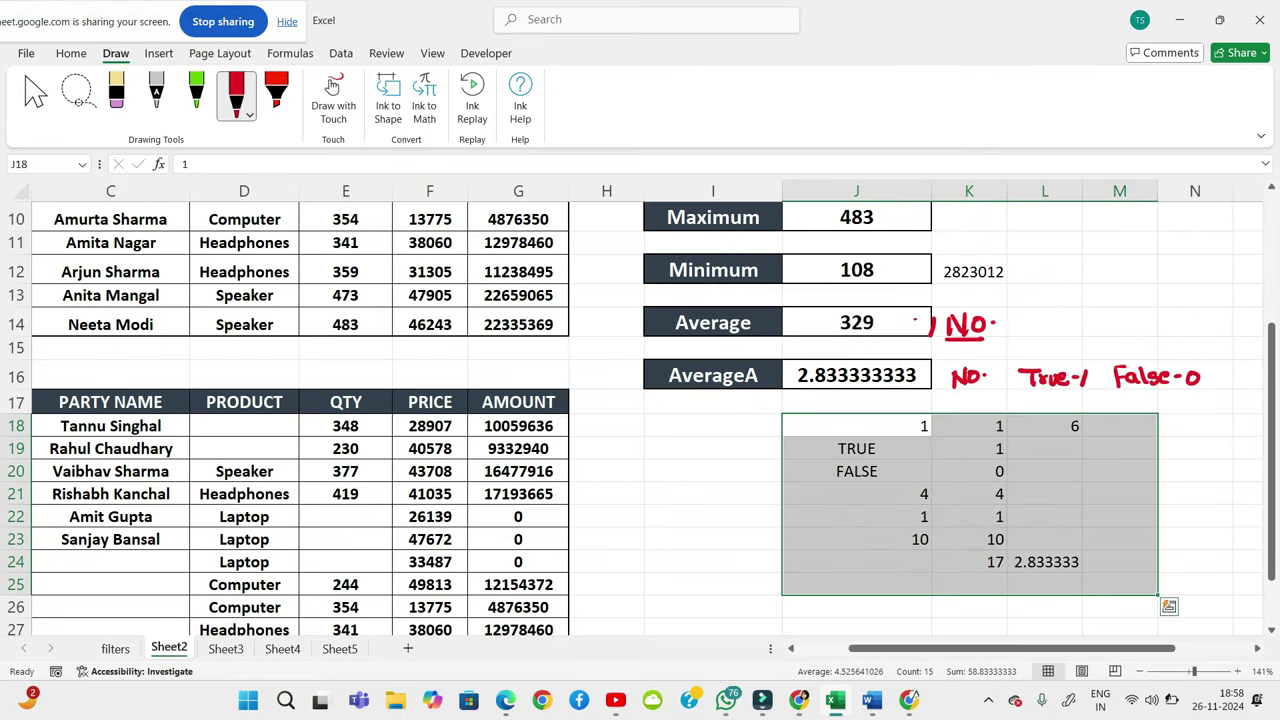
pyautogui.click(712, 426)
pyautogui.click(856, 426)
pyautogui.moveTo(985, 426); pyautogui.dragTo(985, 539)
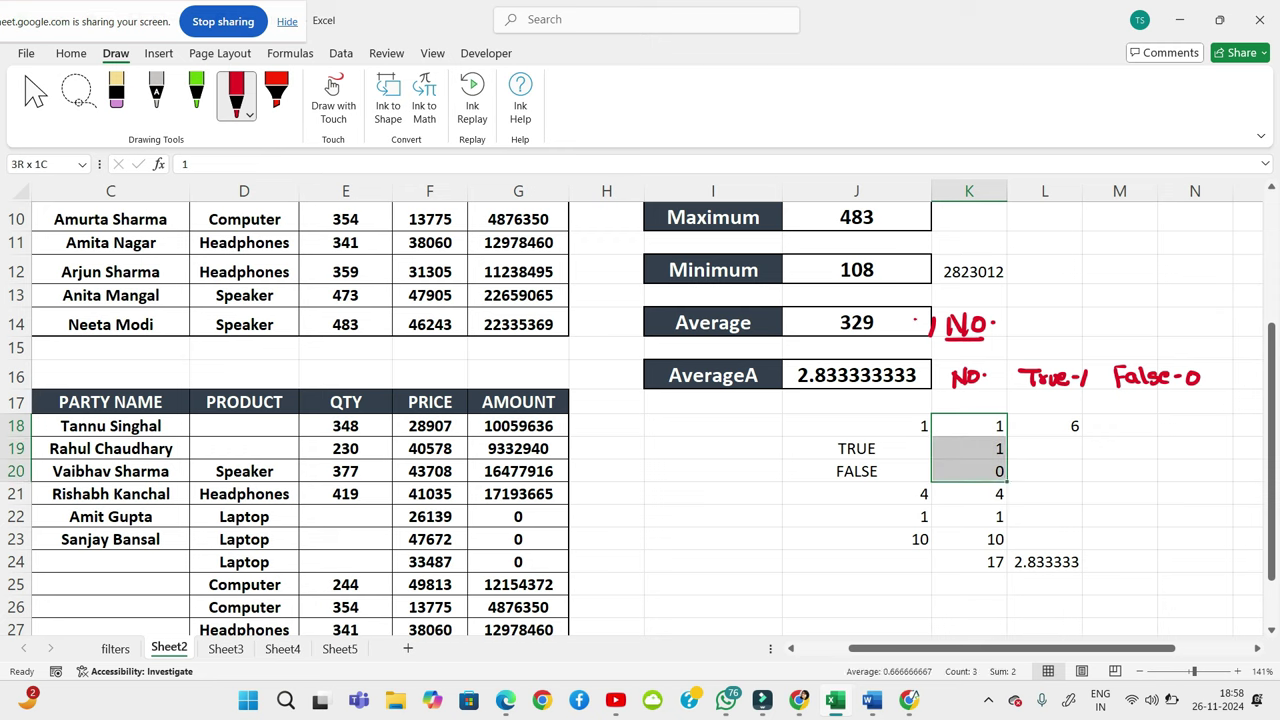
pyautogui.click(1044, 426)
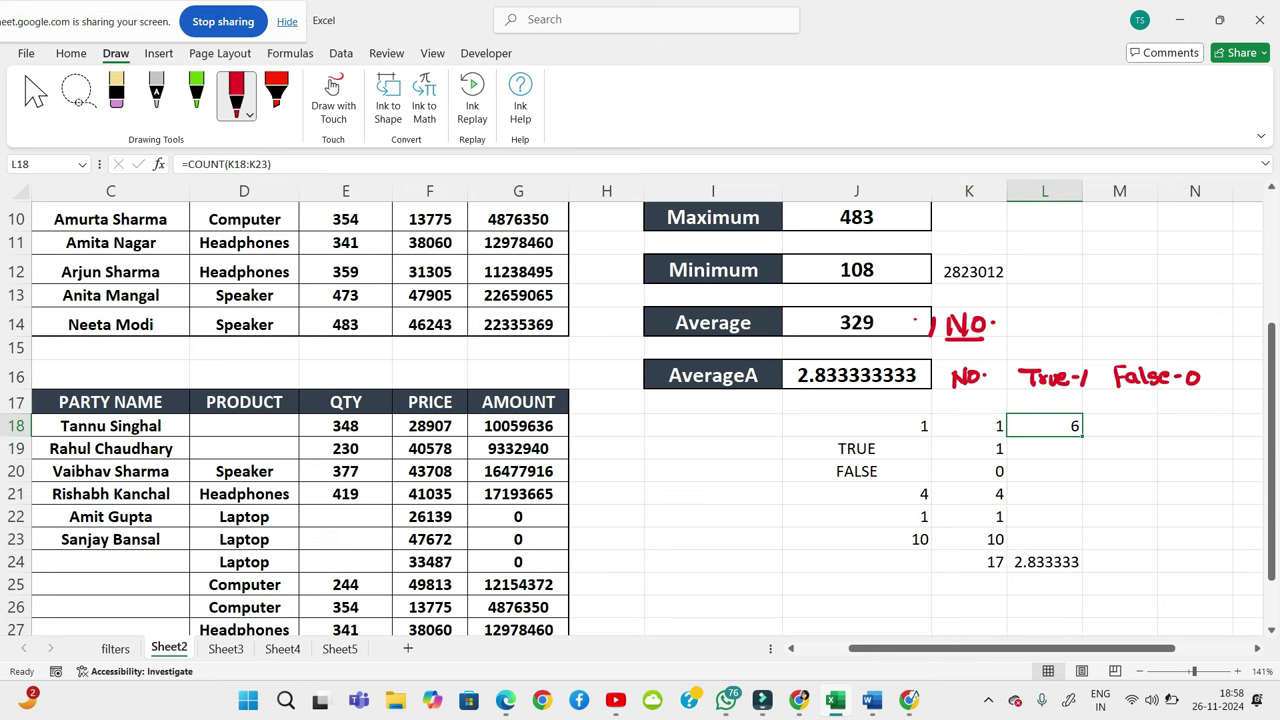
pyautogui.click(1044, 562)
pyautogui.moveTo(856, 426); pyautogui.dragTo(1119, 562)
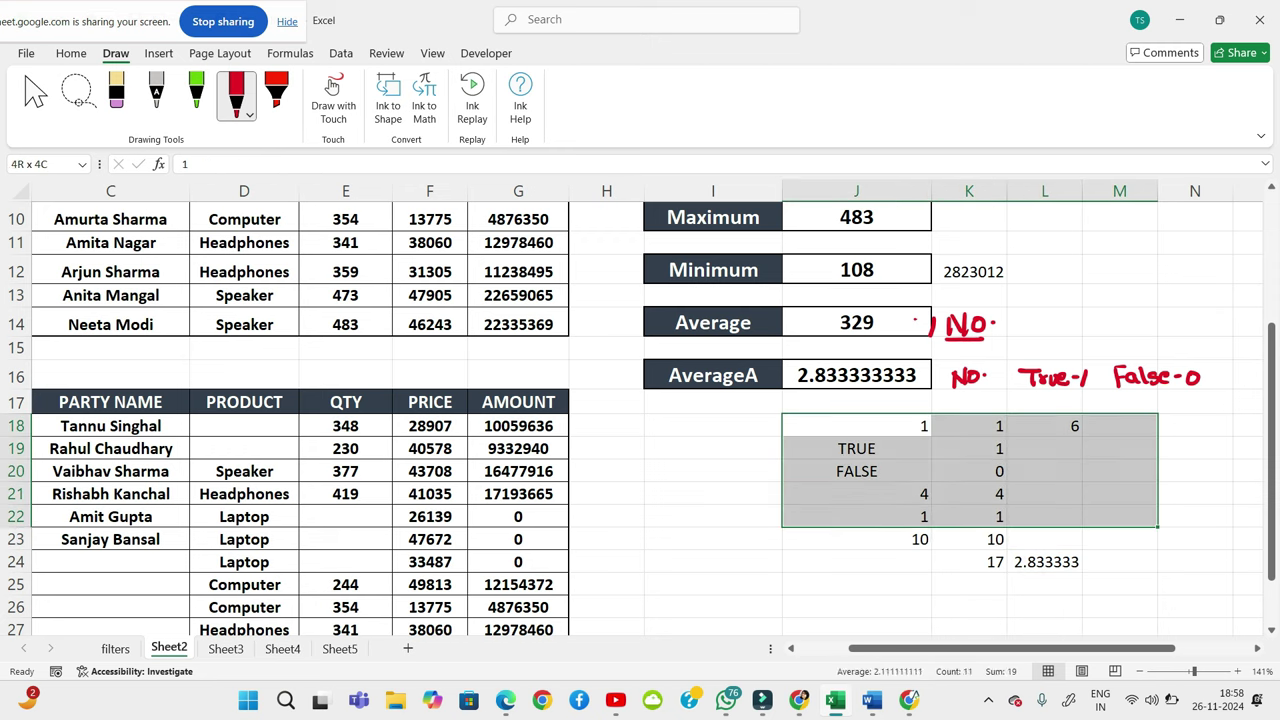
pyautogui.scroll(2, 640, 420)
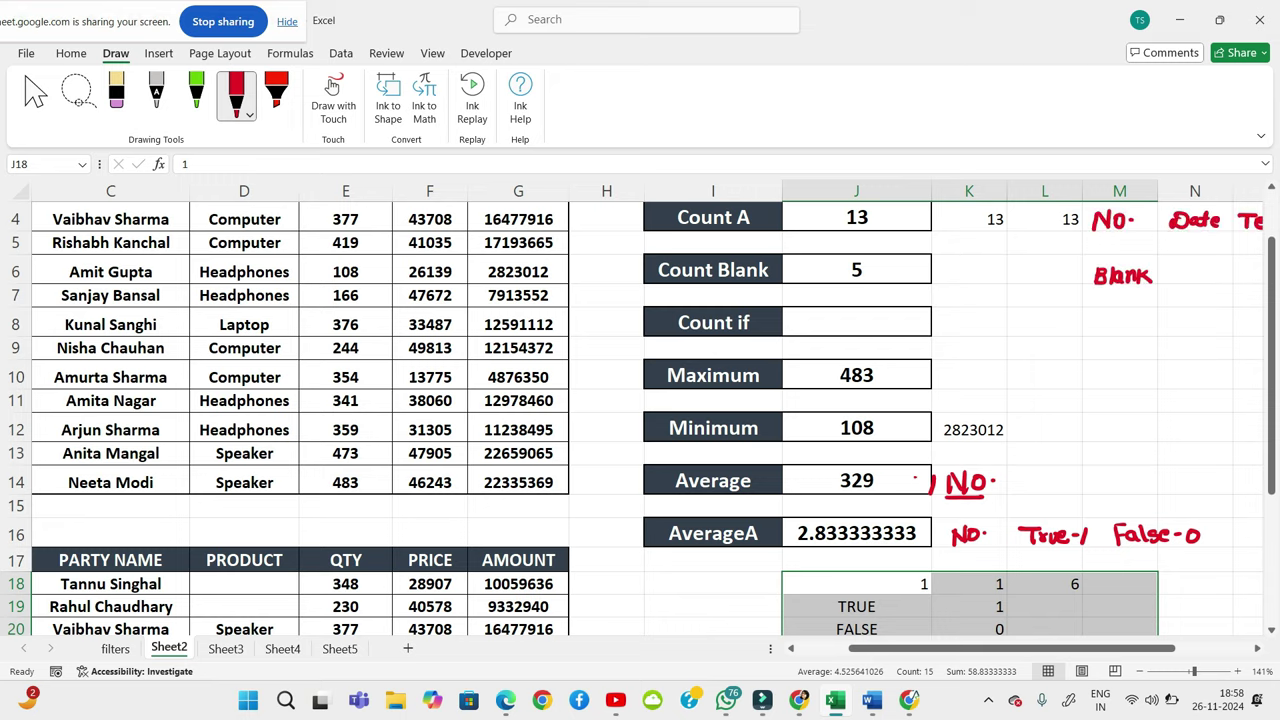
pyautogui.scroll(1, 640, 420)
pyautogui.scroll(-2, 640, 420)
pyautogui.scroll(2, 1119, 453)
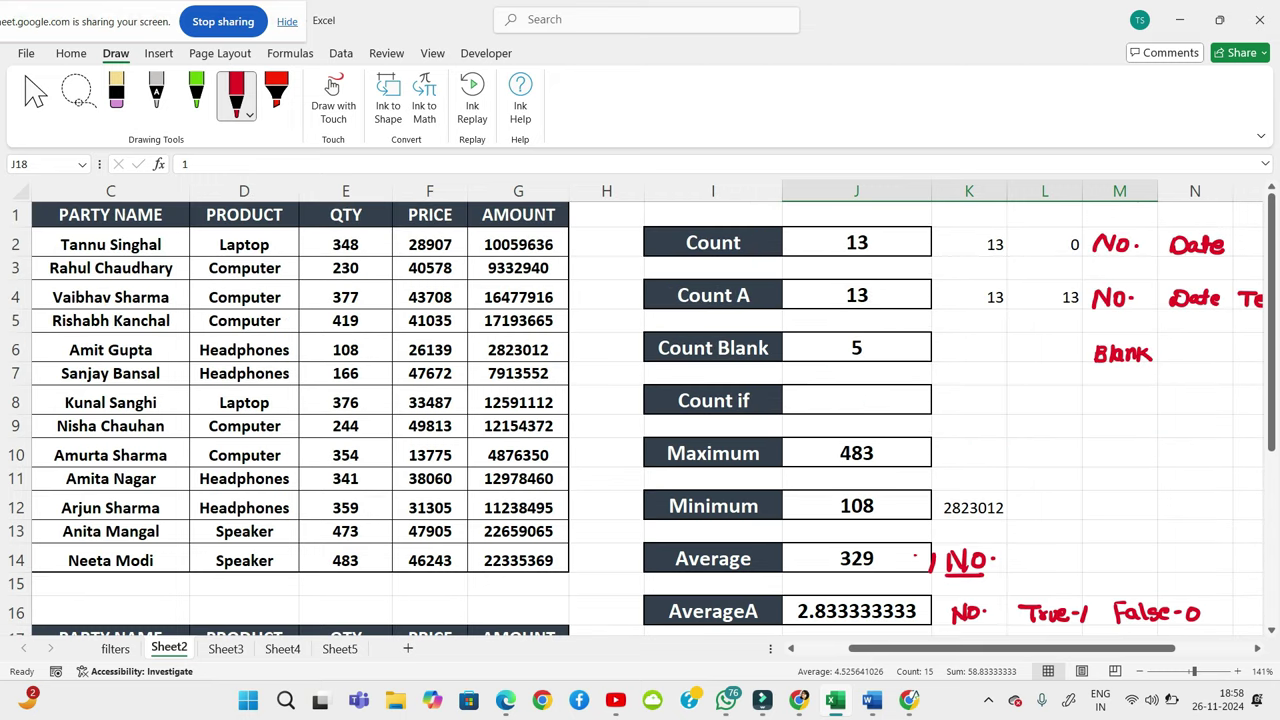
pyautogui.click(1119, 453)
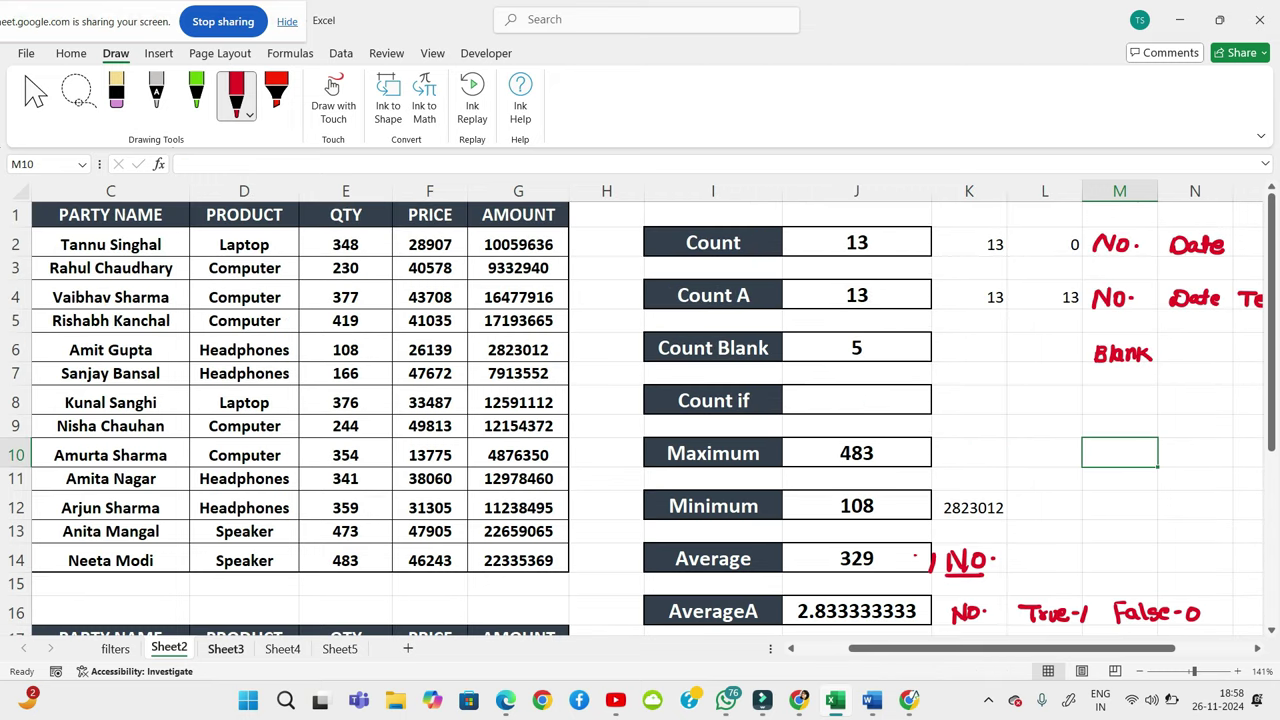
# Step: Rename the Sheet2 worksheet to 'BASIC FORMULAS'
pyautogui.rightClick(169, 647)
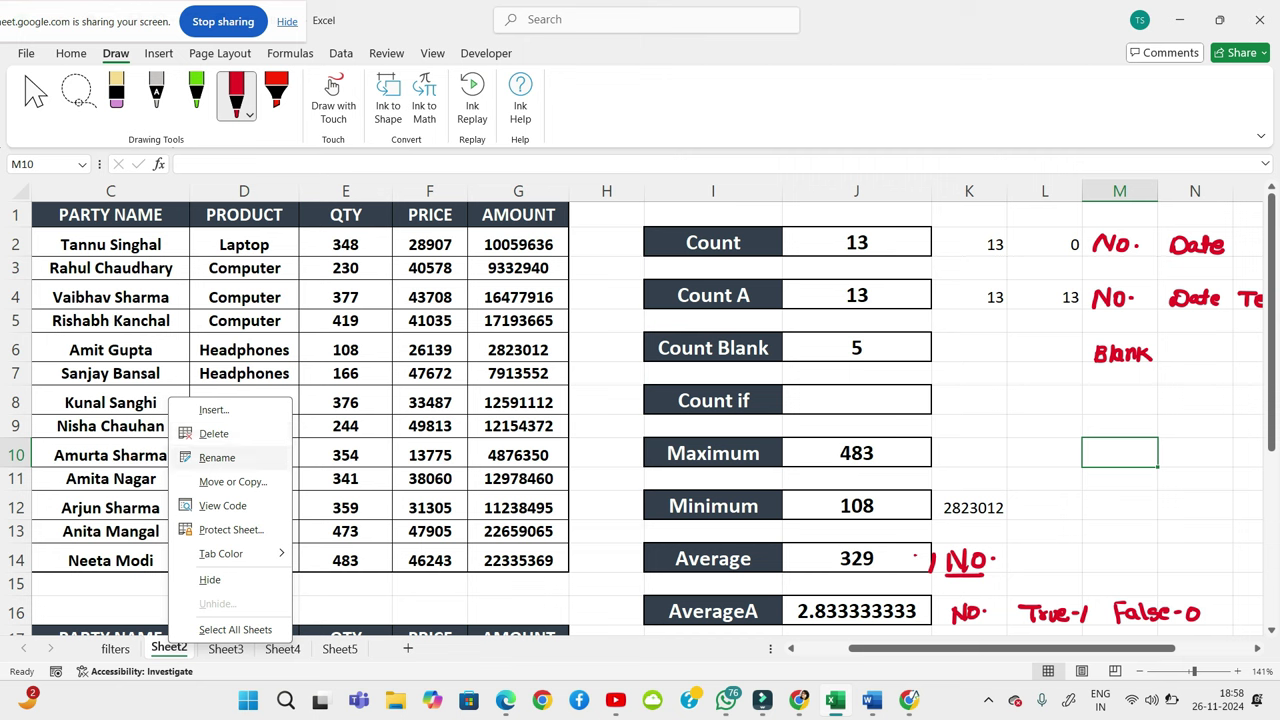
pyautogui.click(217, 457)
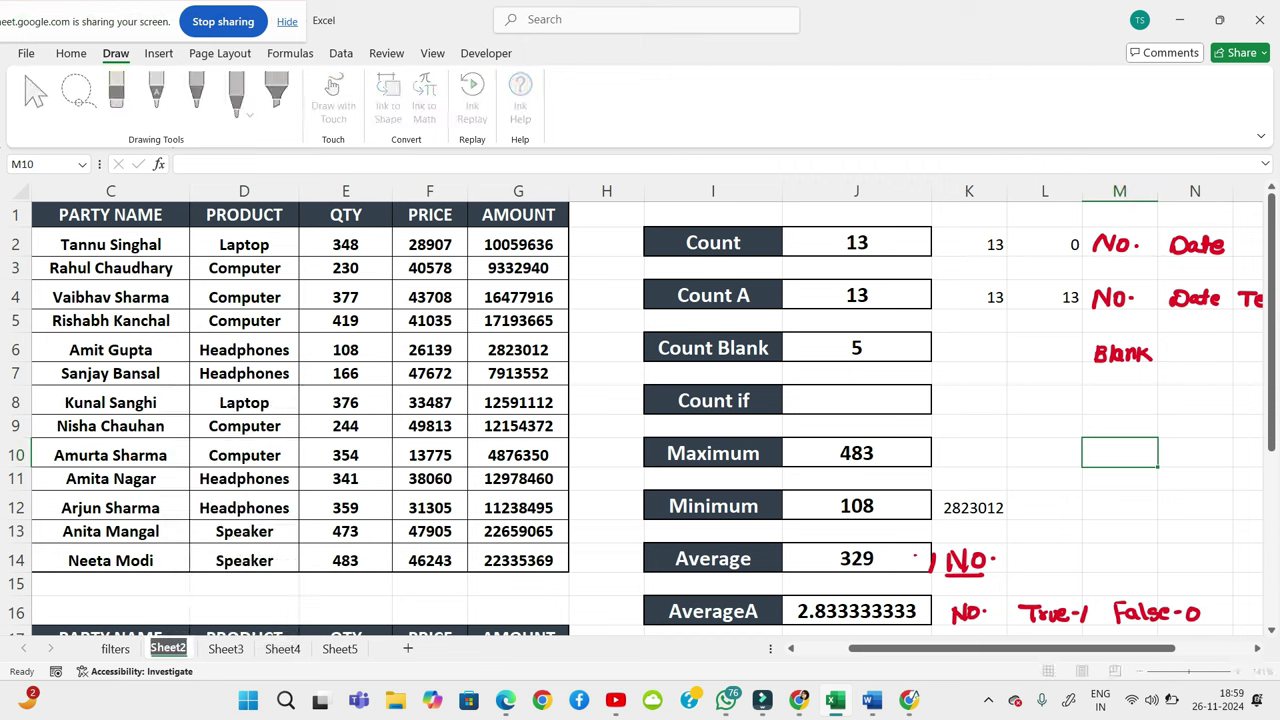
pyautogui.write('BASIC F')
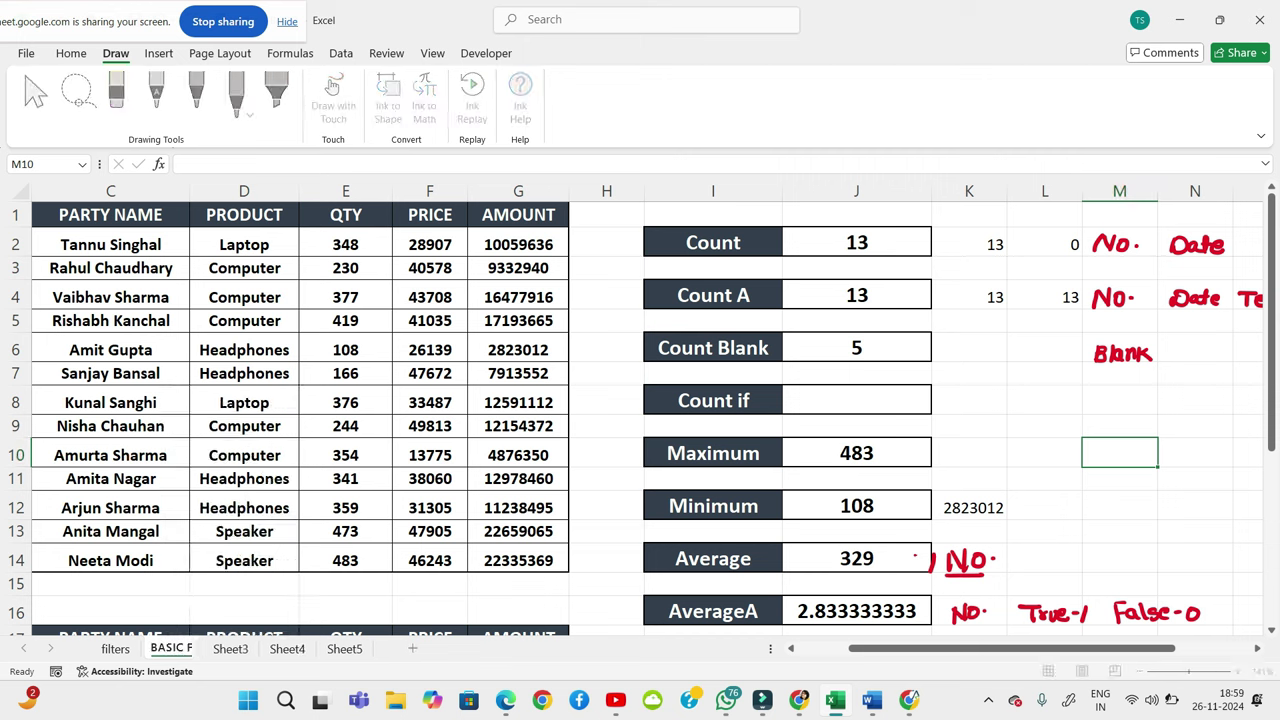
pyautogui.write('ORMUL')
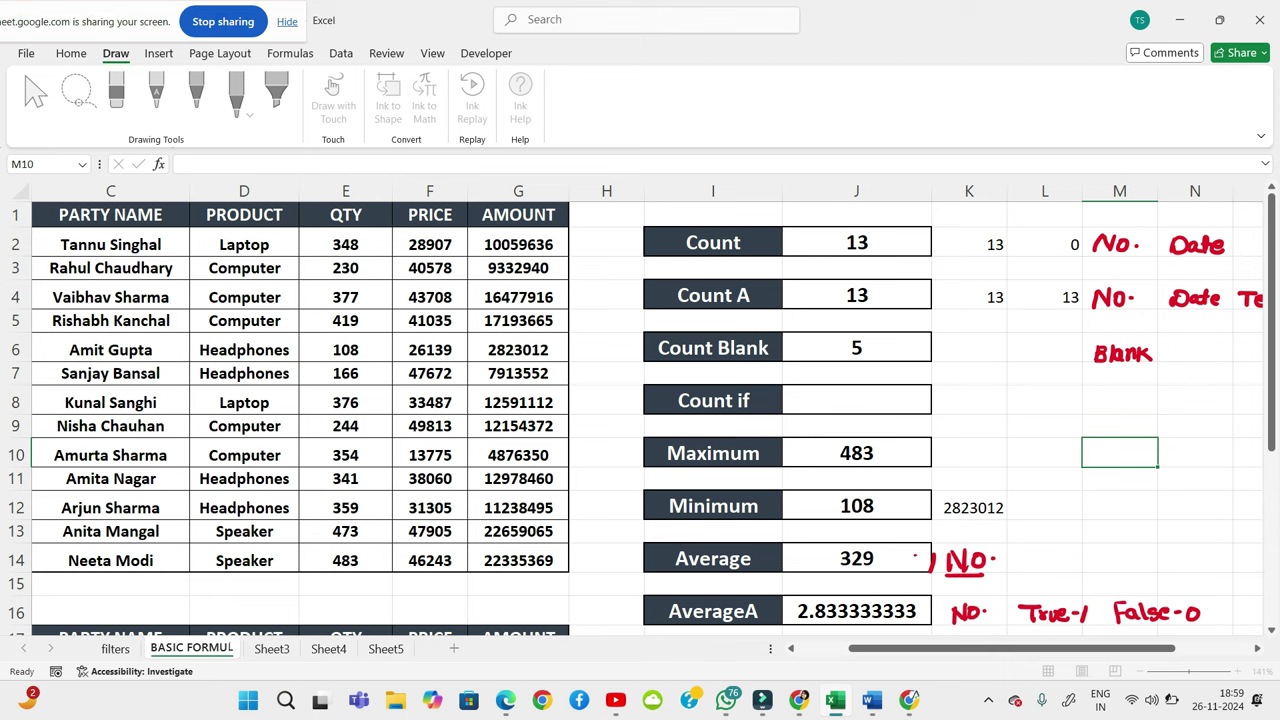
pyautogui.press('BackSpace')
pyautogui.write('LAS')
pyautogui.press('Return')
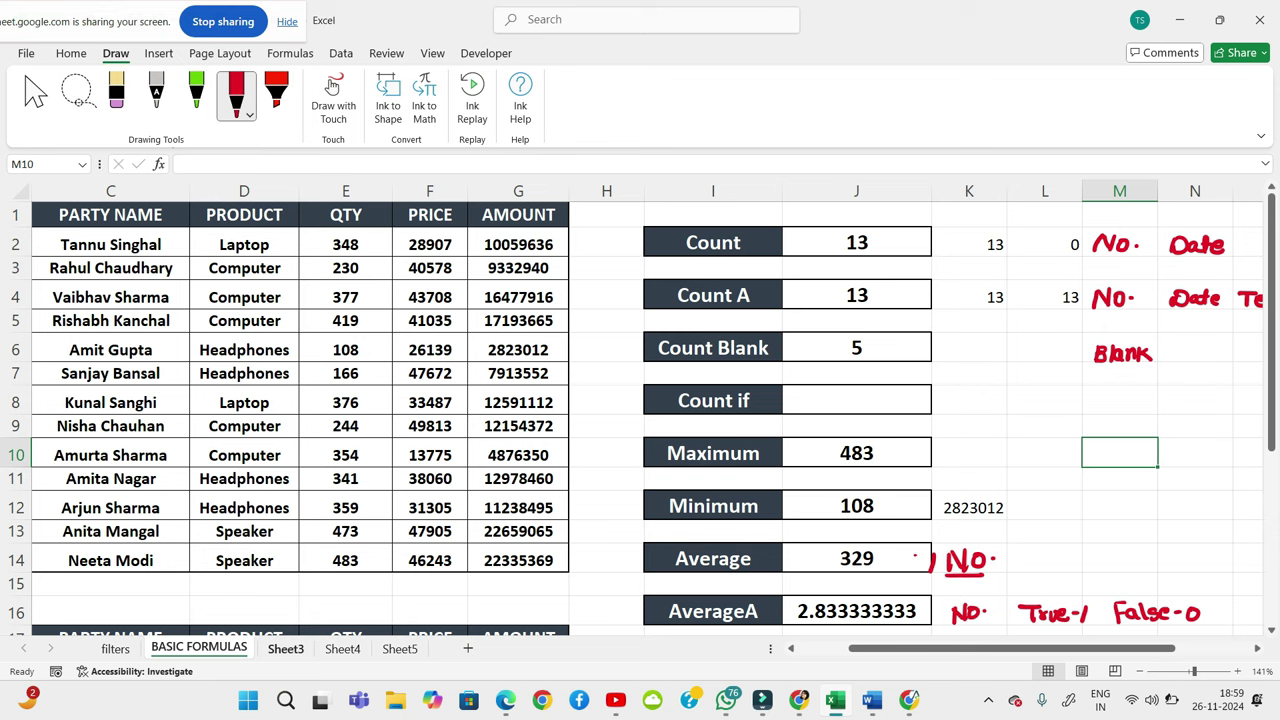
# Step: Open Sheet3 and scroll to the top of its date-function tables
pyautogui.click(285, 648)
pyautogui.scroll(2, 640, 400)
pyautogui.scroll(4, 640, 400)
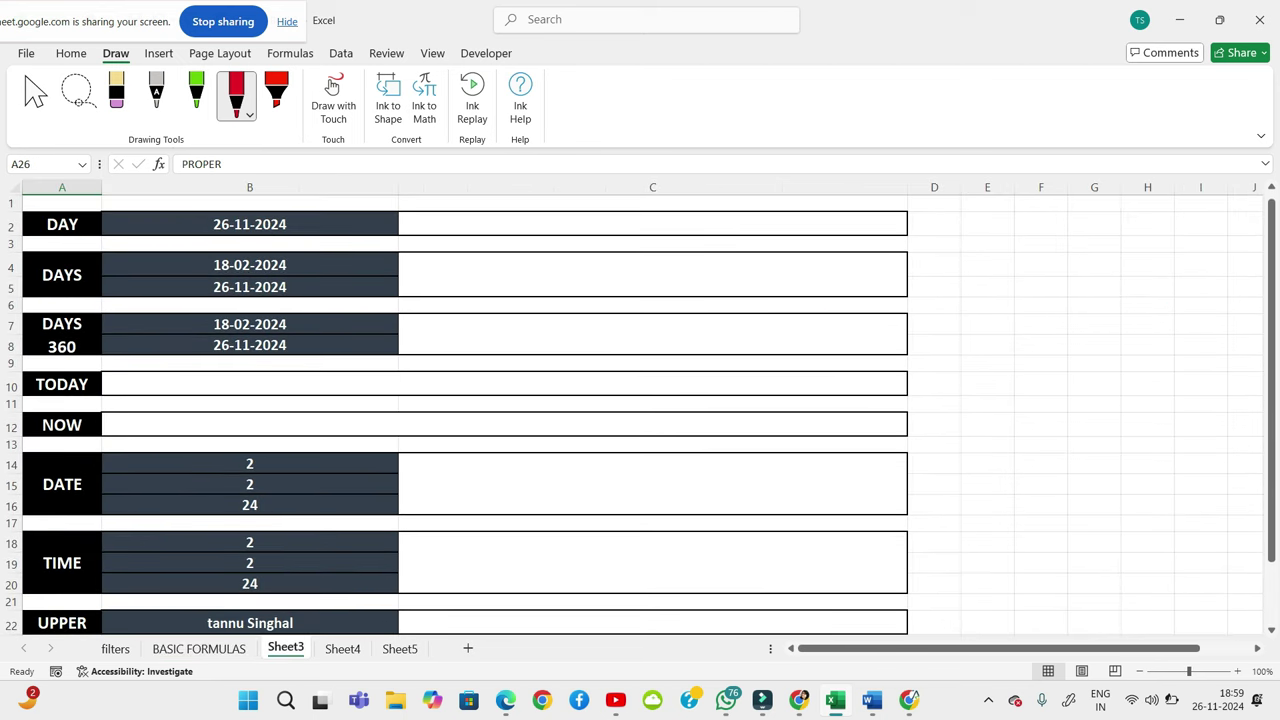
pyautogui.scroll(-5, 640, 400)
pyautogui.scroll(2, 640, 400)
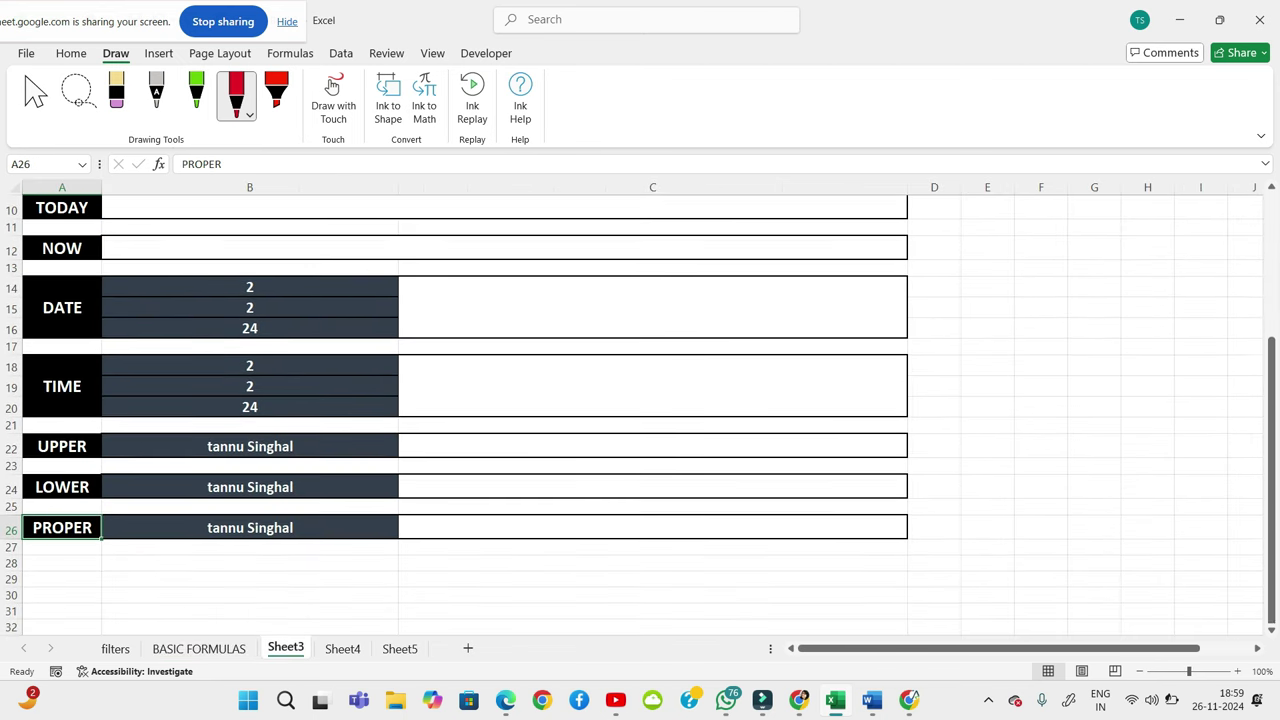
pyautogui.scroll(2, 640, 400)
pyautogui.scroll(1, 640, 400)
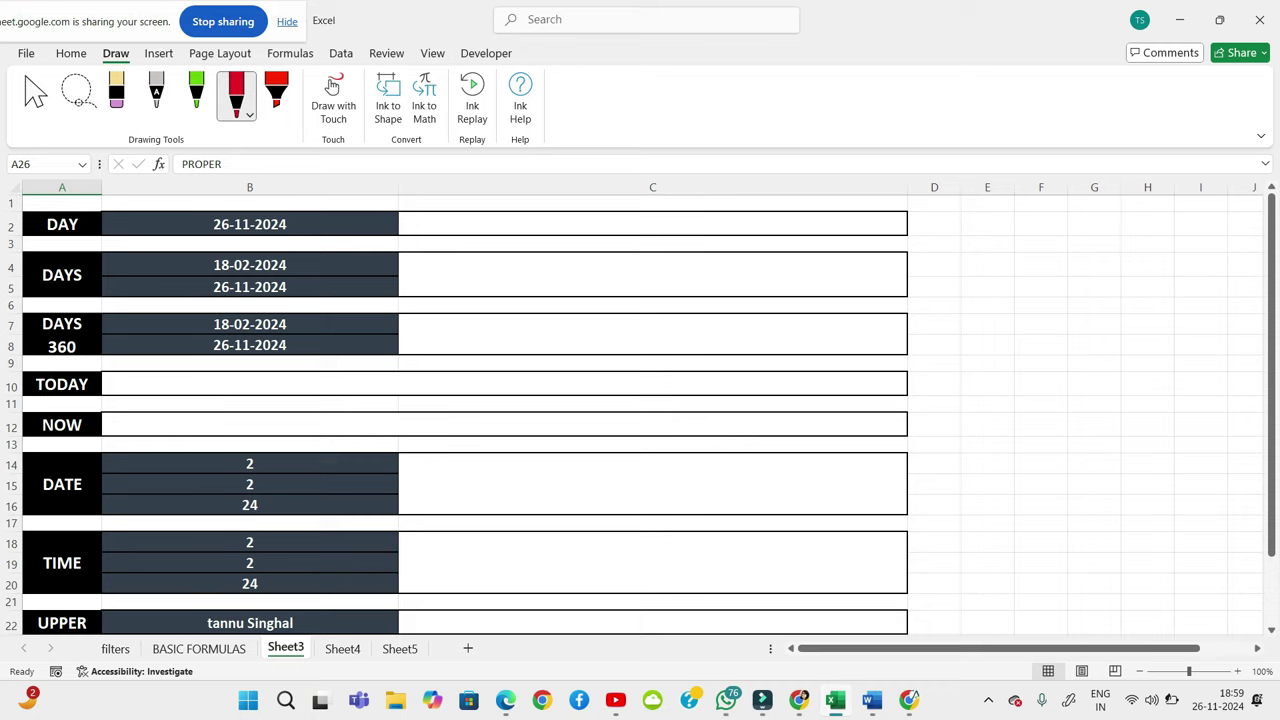
# Step: Look over the DAY row cells A2 through E2 on Sheet3
pyautogui.click(652, 224)
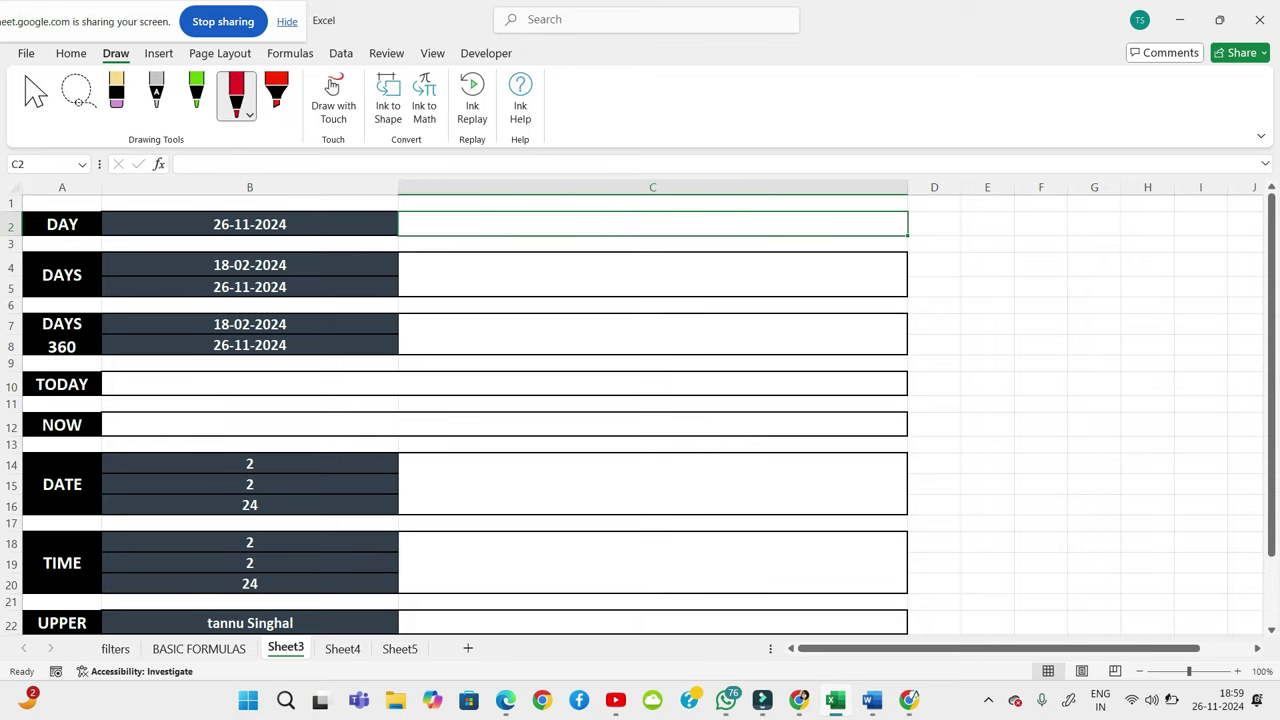
pyautogui.press('Right')
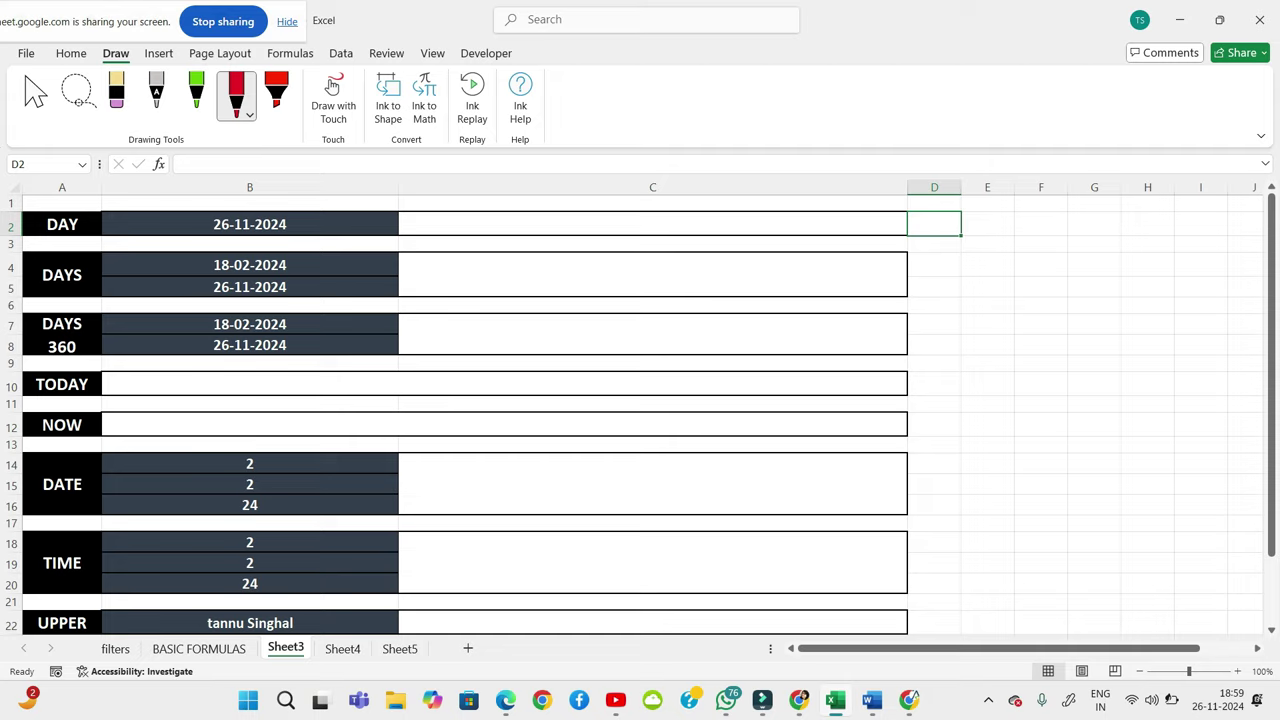
pyautogui.press('Right')
pyautogui.press('Right')
pyautogui.press('Right')
pyautogui.hotkey('shift', 'Down')
pyautogui.hotkey('shift', 'Right')
pyautogui.hotkey('shift', 'Right')
pyautogui.click(987, 224)
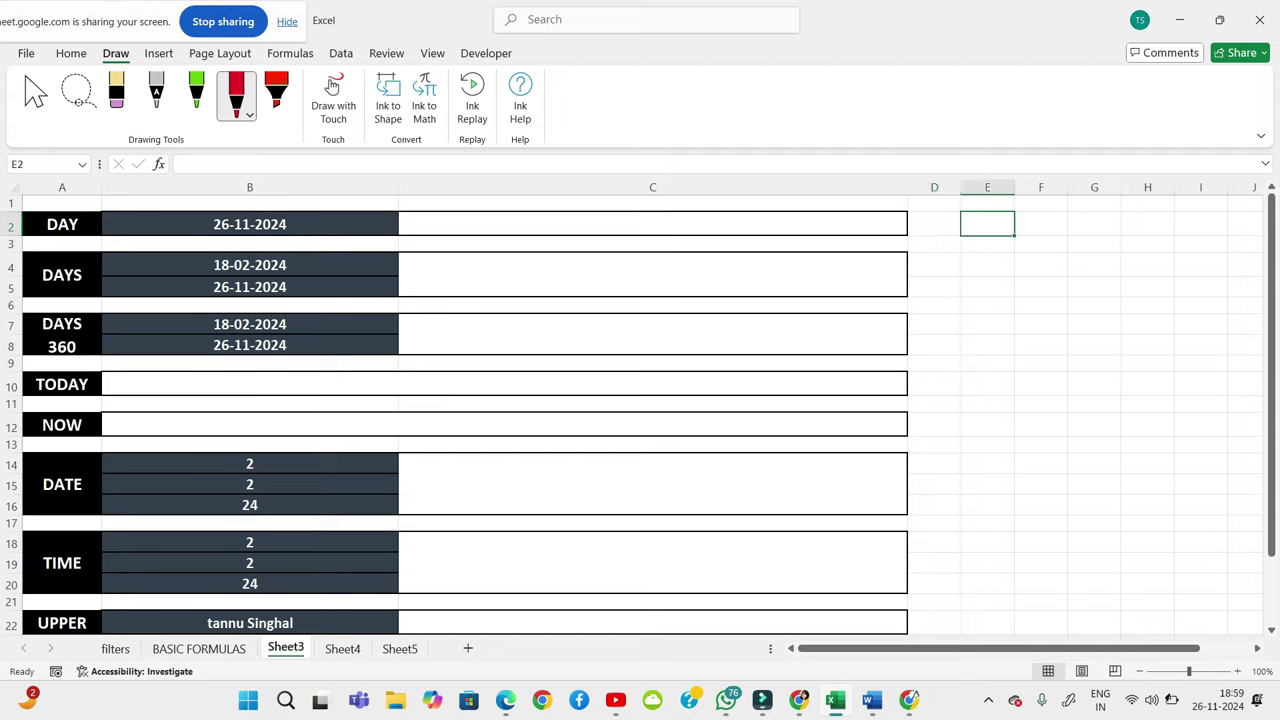
pyautogui.click(61, 224)
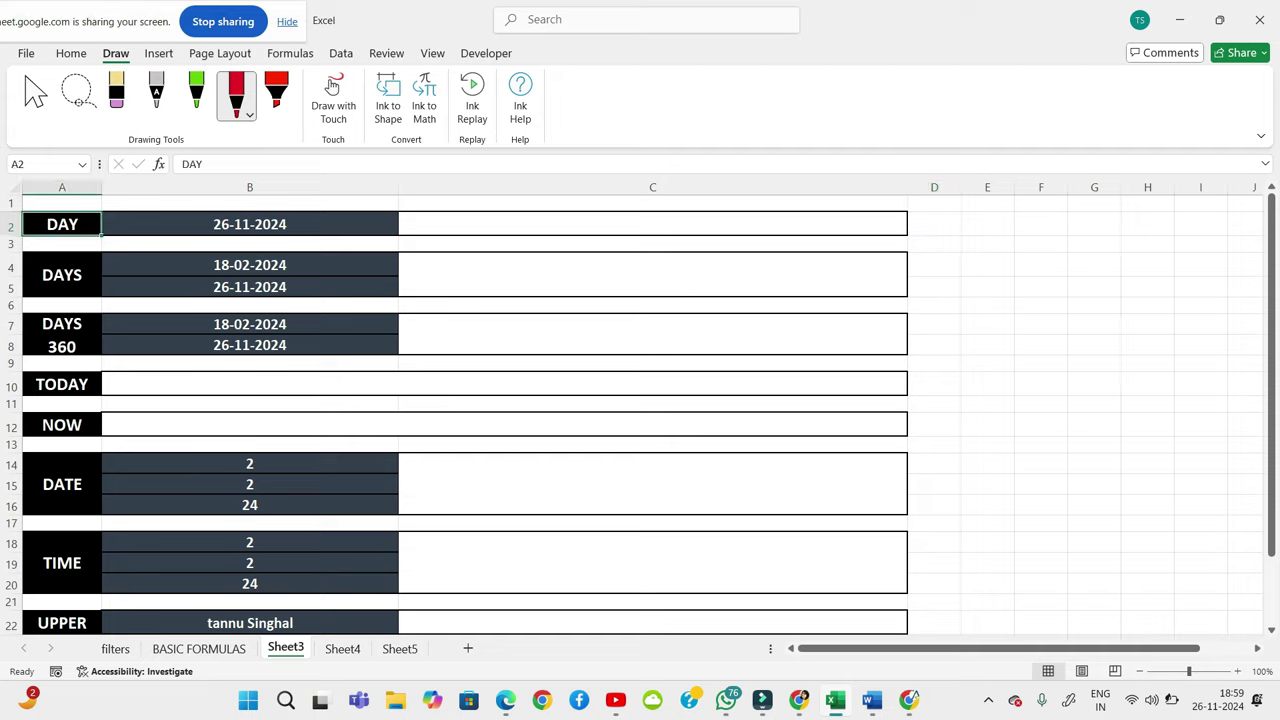
pyautogui.click(652, 224)
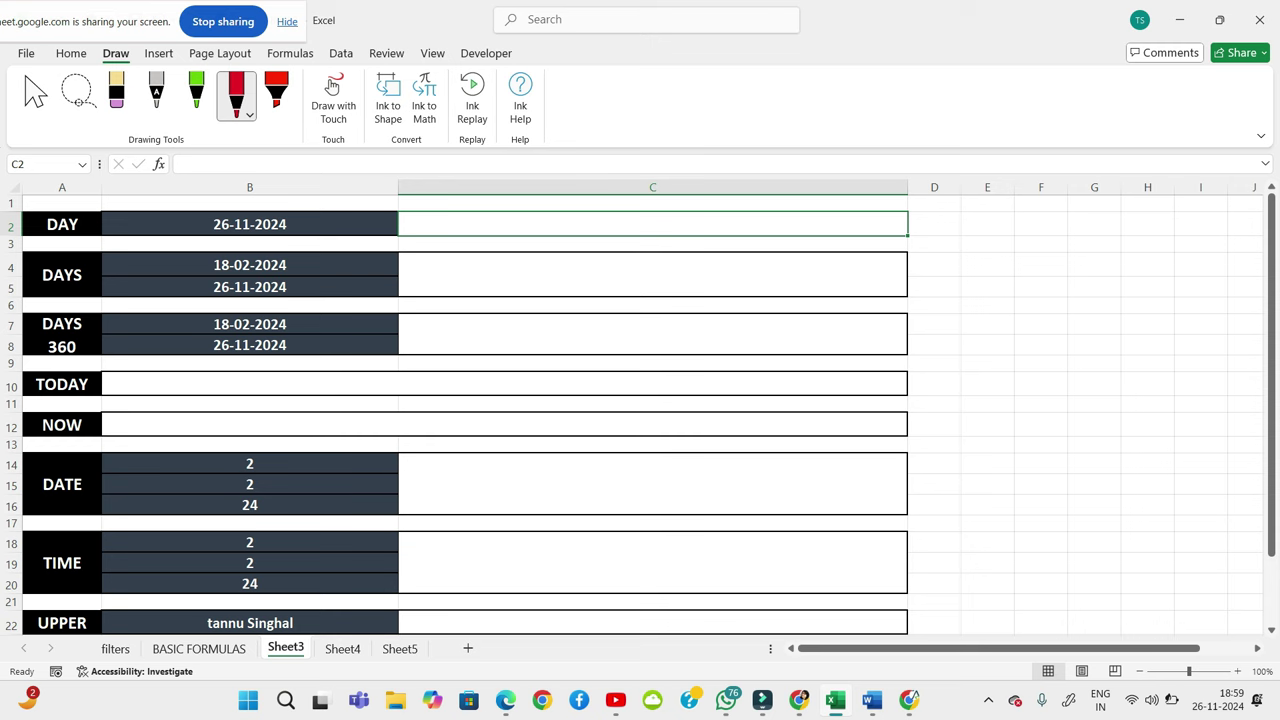
pyautogui.scroll(5, 652, 400)
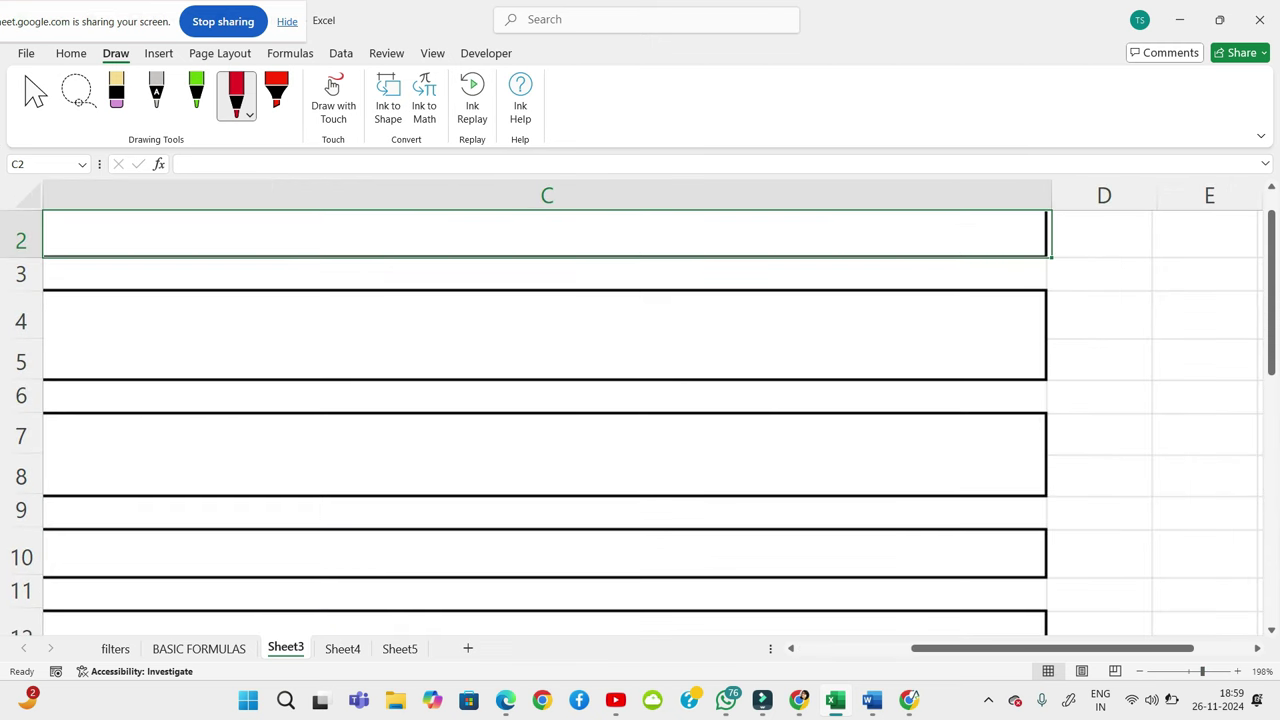
pyautogui.scroll(-5, 652, 400)
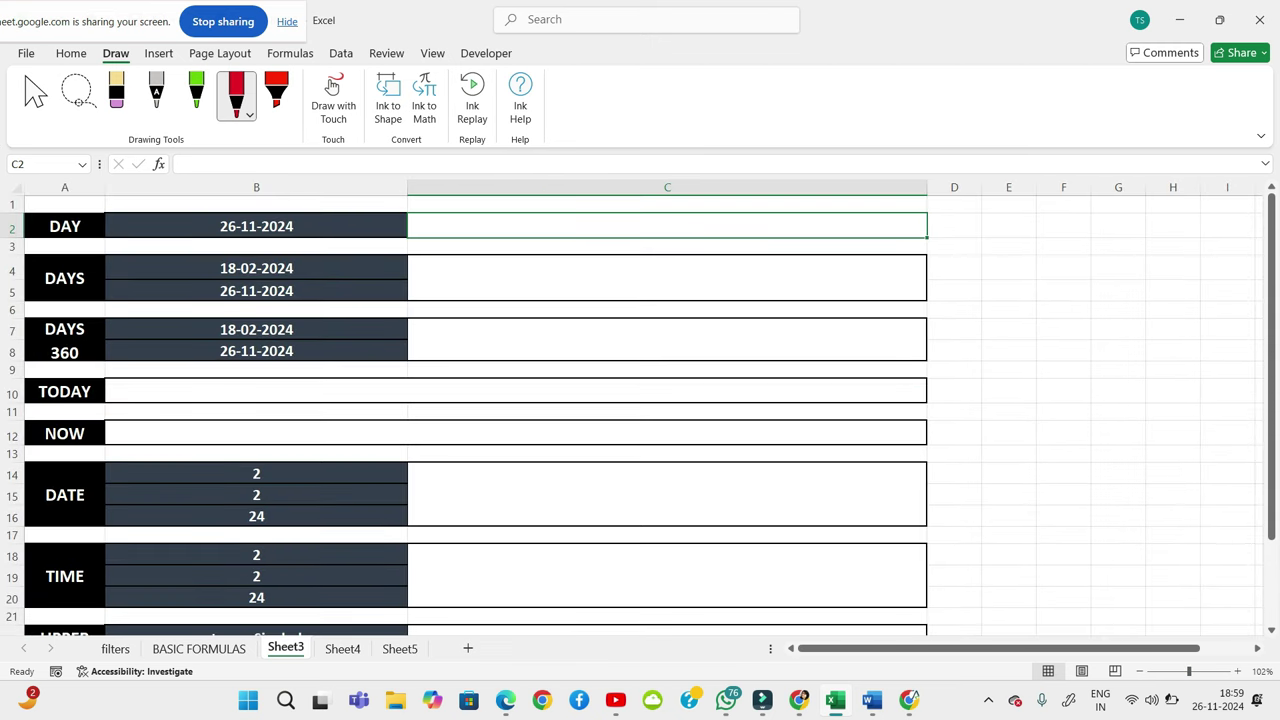
# Step: Switch to the empty Sheet5 and scroll down
pyautogui.click(399, 648)
pyautogui.scroll(-2, 640, 400)
pyautogui.scroll(-4, 640, 400)
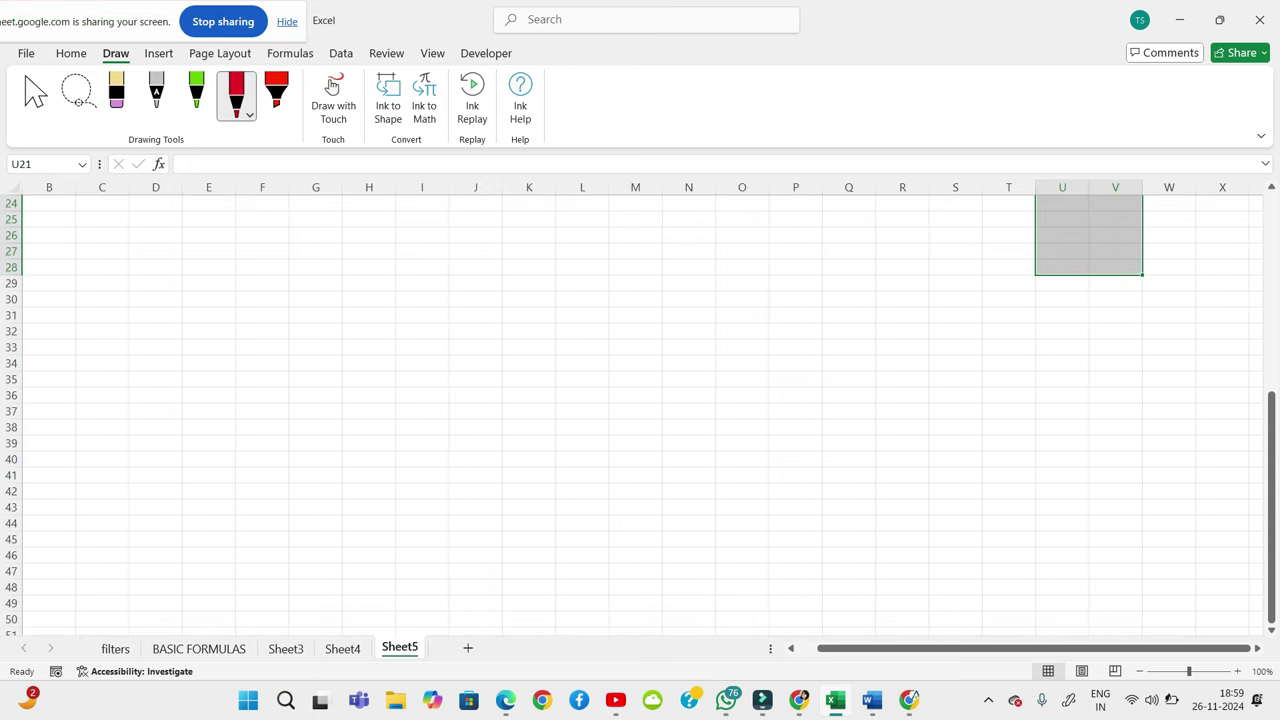
# Step: Sketch '02 – 02' in red ink, try the highlighter, then return to the red pen
pyautogui.moveTo(105, 230)
pyautogui.mouseDown()
pyautogui.moveTo(154, 250)
pyautogui.moveTo(198, 242)
pyautogui.mouseUp()
pyautogui.moveTo(226, 234); pyautogui.dragTo(268, 255)
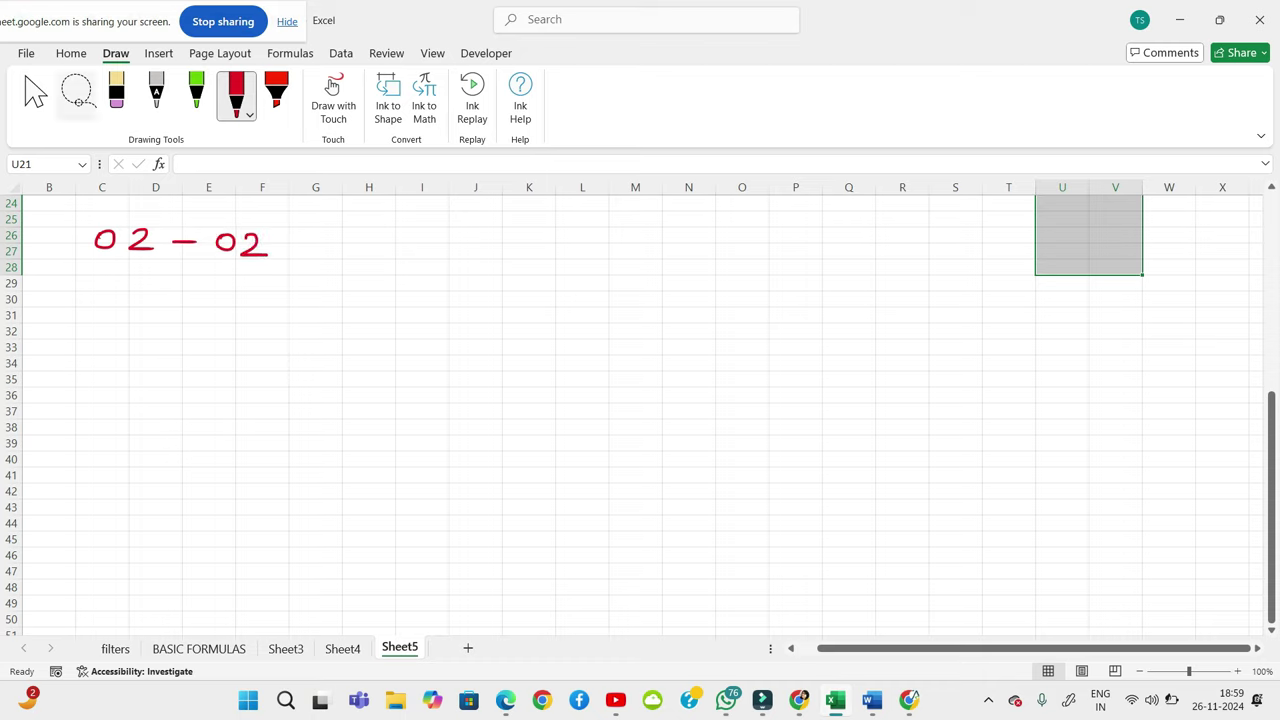
pyautogui.moveTo(242, 250); pyautogui.dragTo(235, 265)
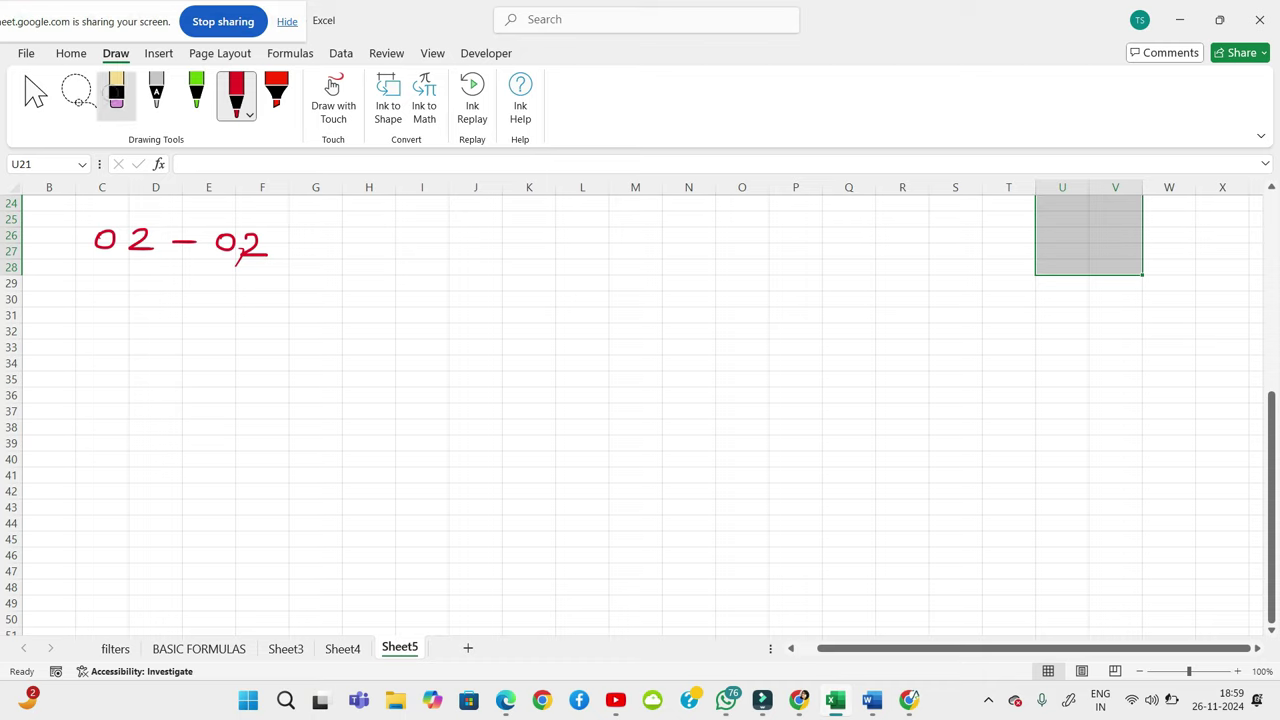
pyautogui.click(116, 92)
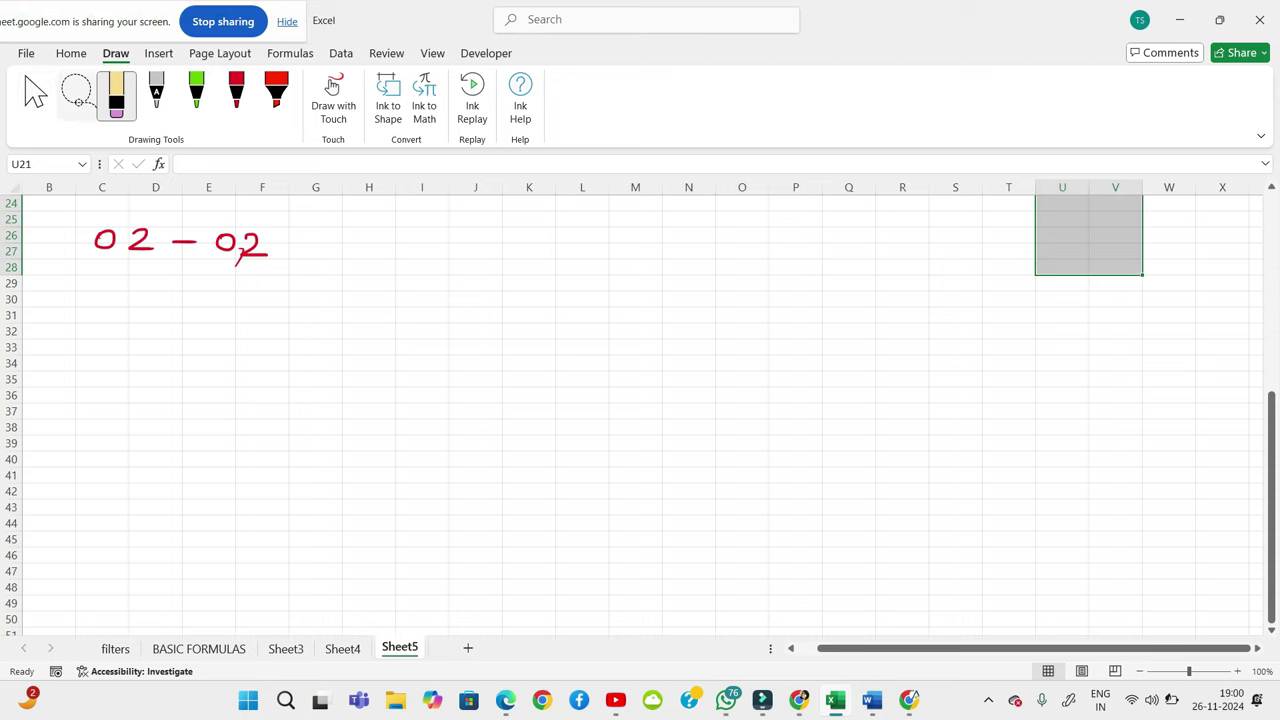
pyautogui.scroll(-3, 640, 410)
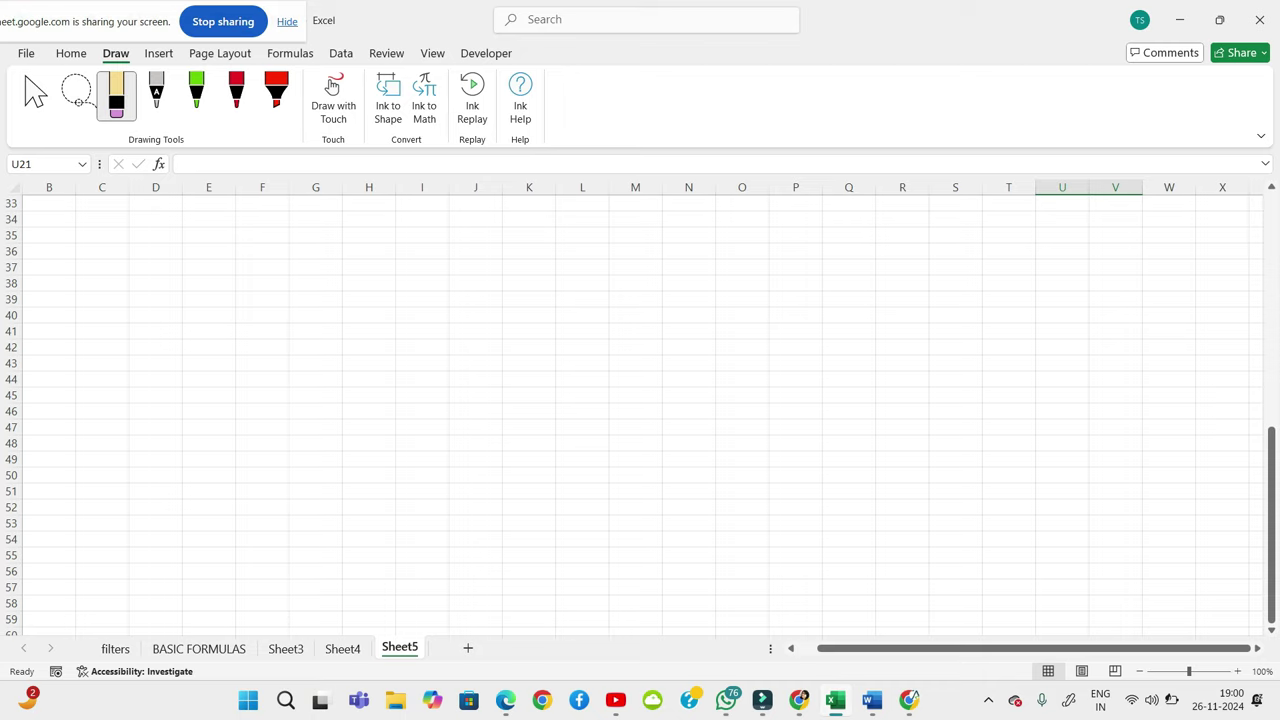
pyautogui.click(236, 92)
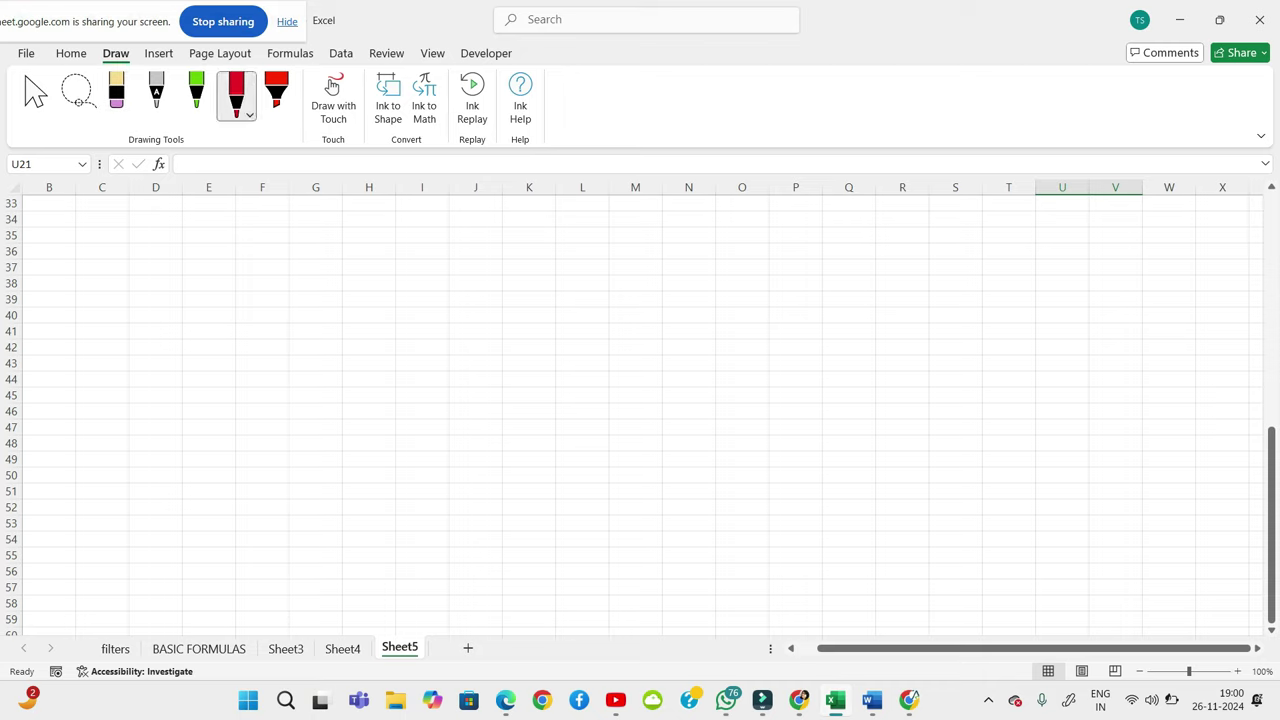
# Step: Handwrite the date 12-02-2024 in red ink on Sheet5
pyautogui.moveTo(84, 259); pyautogui.dragTo(77, 293)
pyautogui.moveTo(94, 262)
pyautogui.mouseDown()
pyautogui.moveTo(122, 288)
pyautogui.moveTo(152, 273)
pyautogui.mouseUp()
pyautogui.moveTo(176, 262)
pyautogui.mouseDown()
pyautogui.moveTo(216, 268)
pyautogui.moveTo(230, 288)
pyautogui.moveTo(277, 276)
pyautogui.moveTo(318, 287)
pyautogui.moveTo(324, 269)
pyautogui.mouseUp()
pyautogui.moveTo(342, 263); pyautogui.dragTo(368, 284)
pyautogui.moveTo(378, 256)
pyautogui.mouseDown()
pyautogui.moveTo(396, 271)
pyautogui.moveTo(392, 291)
pyautogui.mouseUp()
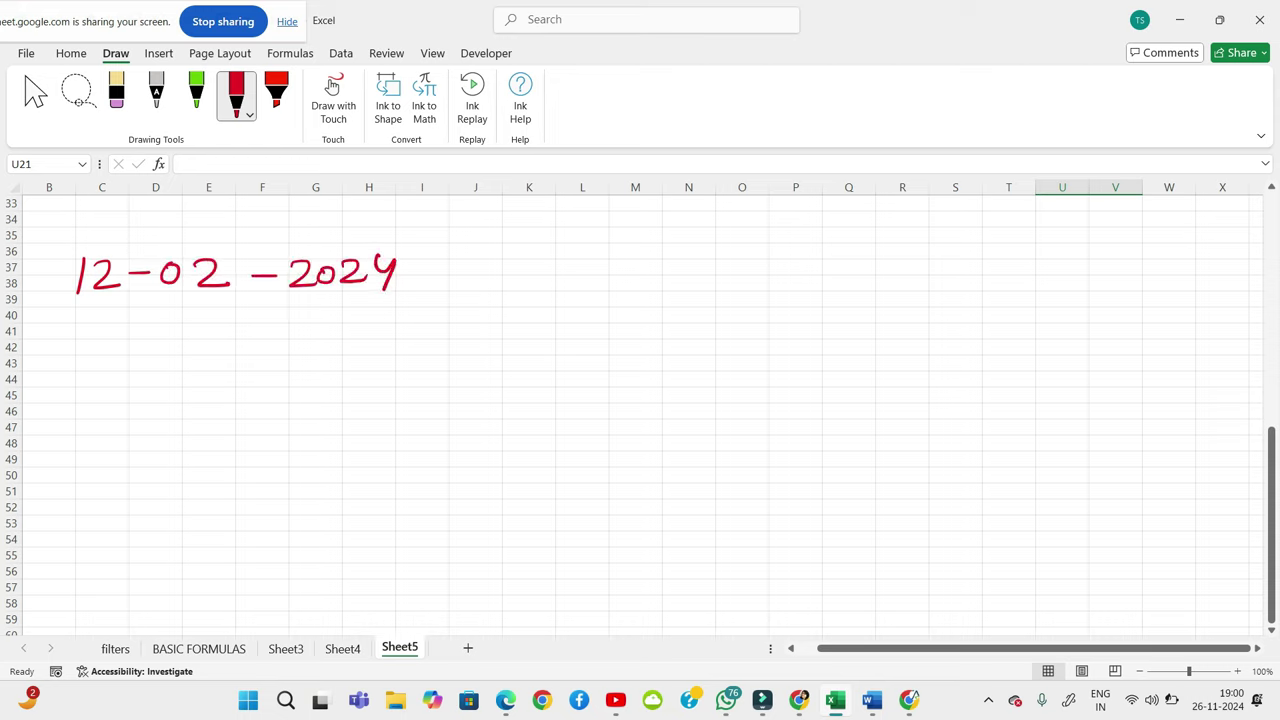
# Step: Handwrite the labels 'Date (Day)' and 'Month' below the date
pyautogui.moveTo(114, 350)
pyautogui.mouseDown()
pyautogui.moveTo(100, 374)
pyautogui.moveTo(126, 362)
pyautogui.mouseUp()
pyautogui.moveTo(146, 356)
pyautogui.mouseDown()
pyautogui.moveTo(148, 370)
pyautogui.moveTo(192, 368)
pyautogui.mouseUp()
pyautogui.moveTo(144, 356); pyautogui.dragTo(162, 356)
pyautogui.moveTo(117, 425)
pyautogui.mouseDown()
pyautogui.moveTo(132, 408)
pyautogui.moveTo(148, 426)
pyautogui.mouseUp()
pyautogui.moveTo(162, 412); pyautogui.dragTo(180, 426)
pyautogui.moveTo(190, 402)
pyautogui.mouseDown()
pyautogui.moveTo(192, 424)
pyautogui.moveTo(214, 426)
pyautogui.mouseUp()
pyautogui.moveTo(100, 372); pyautogui.dragTo(232, 372)
pyautogui.moveTo(270, 360)
pyautogui.mouseDown()
pyautogui.moveTo(266, 372)
pyautogui.moveTo(298, 384)
pyautogui.mouseUp()
# Step: Add 'Year - 2024', dashes after the labels, and the 12/2 day and month values
pyautogui.moveTo(134, 458)
pyautogui.mouseDown()
pyautogui.moveTo(162, 480)
pyautogui.moveTo(150, 512)
pyautogui.moveTo(218, 492)
pyautogui.mouseUp()
pyautogui.moveTo(228, 483)
pyautogui.mouseDown()
pyautogui.moveTo(286, 494)
pyautogui.moveTo(298, 476)
pyautogui.moveTo(336, 494)
pyautogui.moveTo(358, 484)
pyautogui.mouseUp()
pyautogui.moveTo(352, 468); pyautogui.dragTo(355, 494)
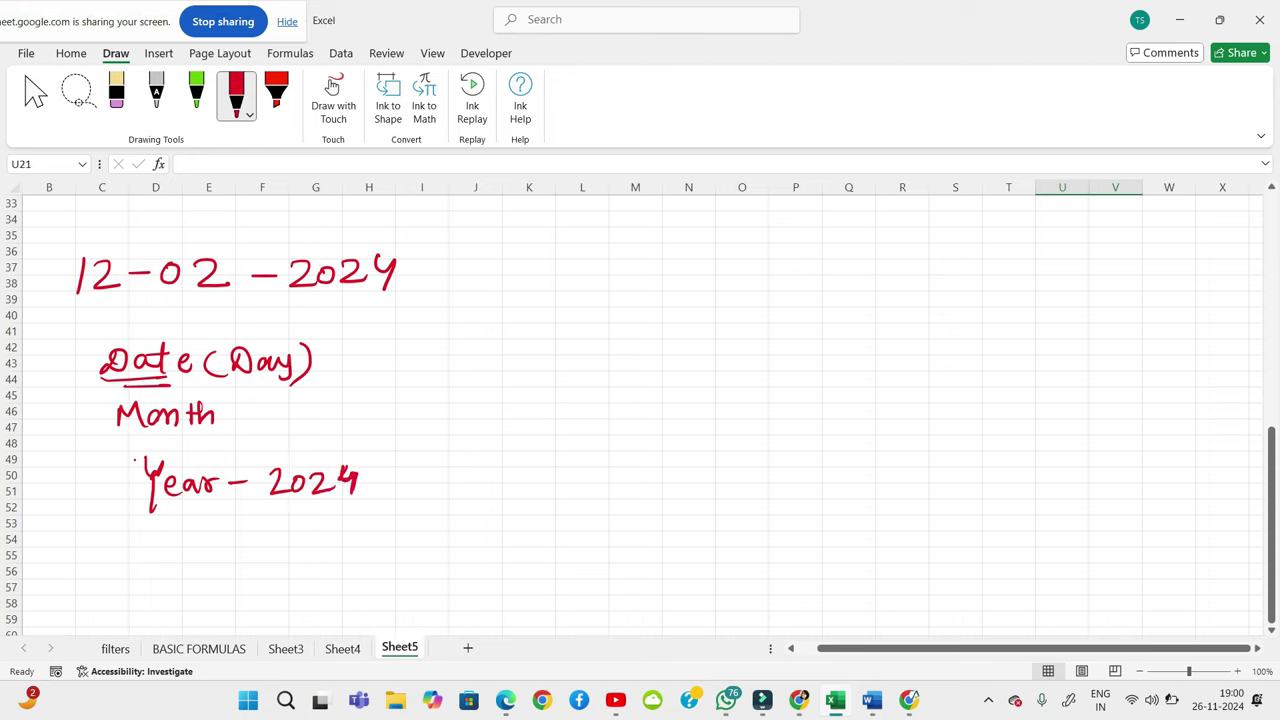
pyautogui.moveTo(220, 417); pyautogui.dragTo(238, 417)
pyautogui.moveTo(321, 364); pyautogui.dragTo(345, 364)
pyautogui.moveTo(364, 354)
pyautogui.mouseDown()
pyautogui.moveTo(356, 382)
pyautogui.moveTo(392, 377)
pyautogui.moveTo(390, 394)
pyautogui.moveTo(443, 374)
pyautogui.mouseUp()
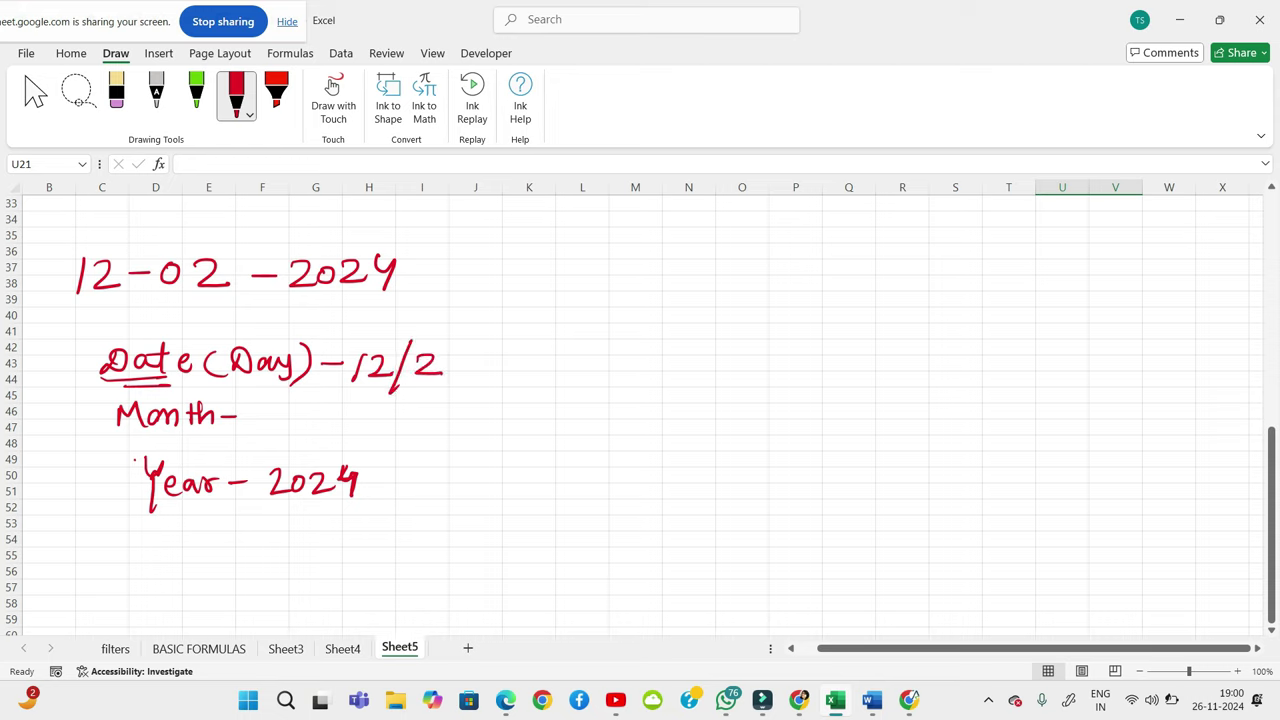
pyautogui.moveTo(262, 413)
pyautogui.mouseDown()
pyautogui.moveTo(258, 440)
pyautogui.moveTo(291, 435)
pyautogui.moveTo(291, 455)
pyautogui.moveTo(342, 437)
pyautogui.mouseUp()
pyautogui.click(312, 424)
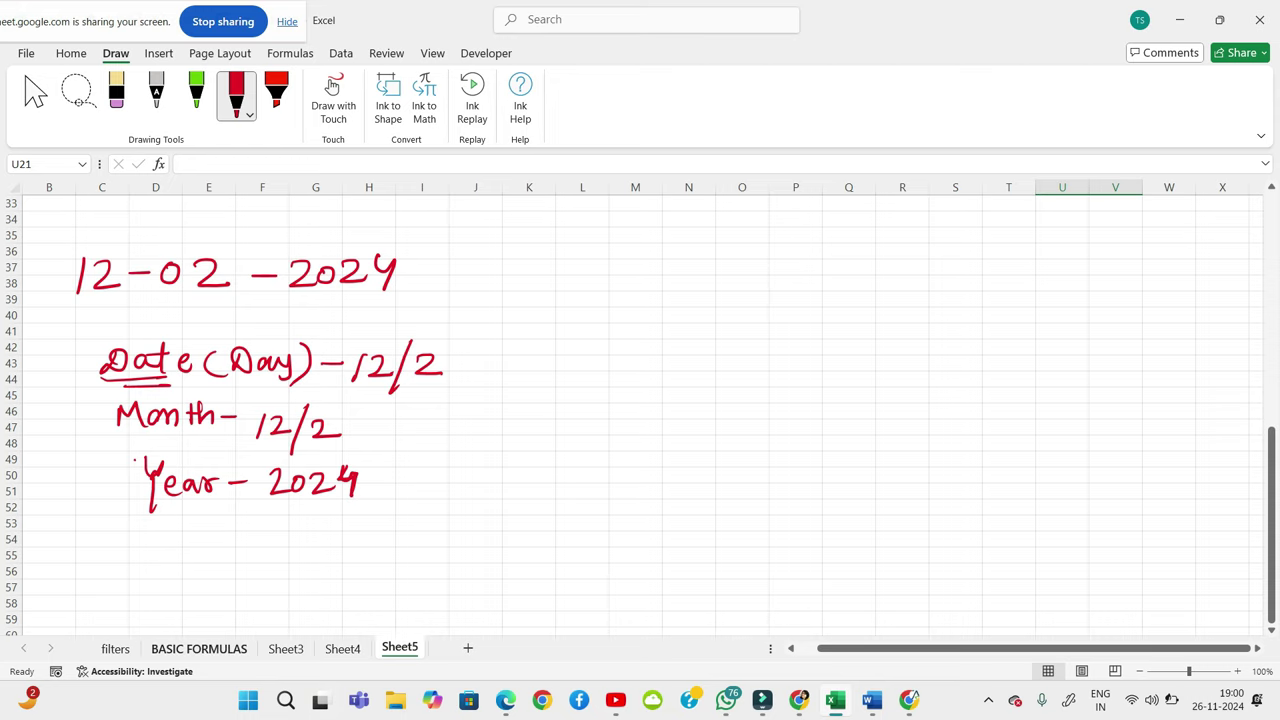
# Step: Enter 02-12-2024 in B2 on Sheet3, then bring the Google Meet window forward
pyautogui.click(285, 648)
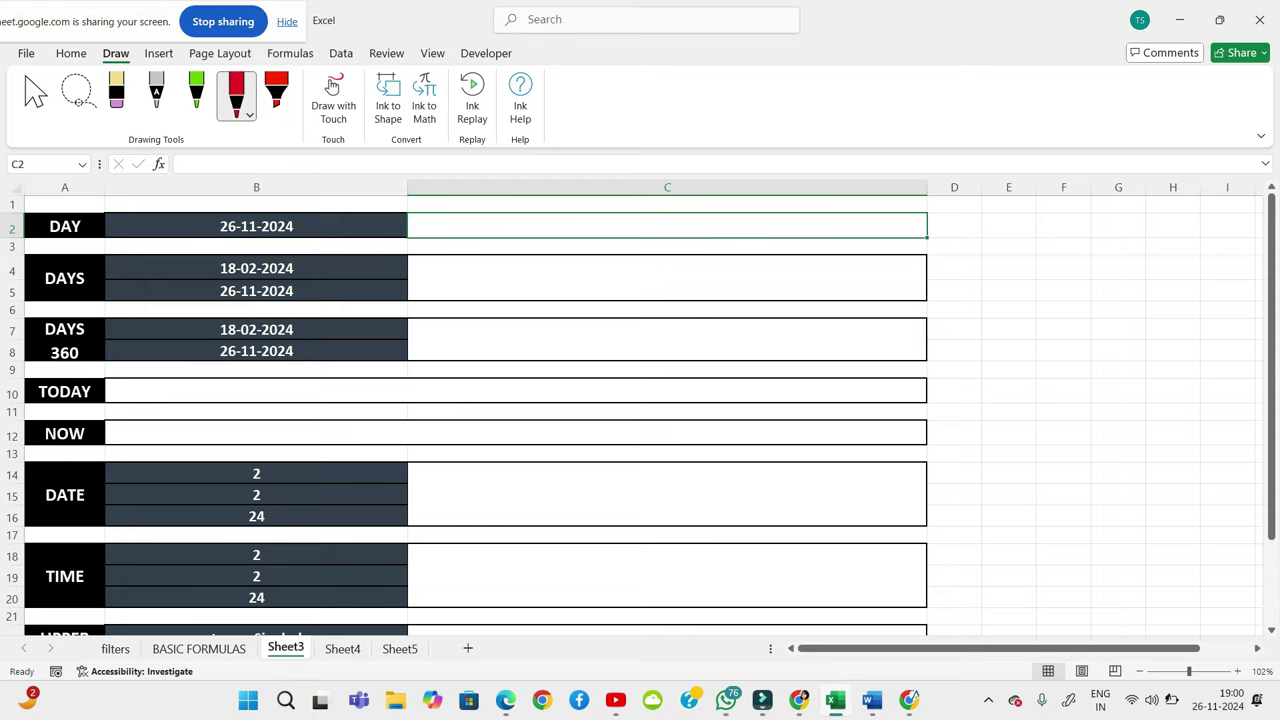
pyautogui.click(256, 226)
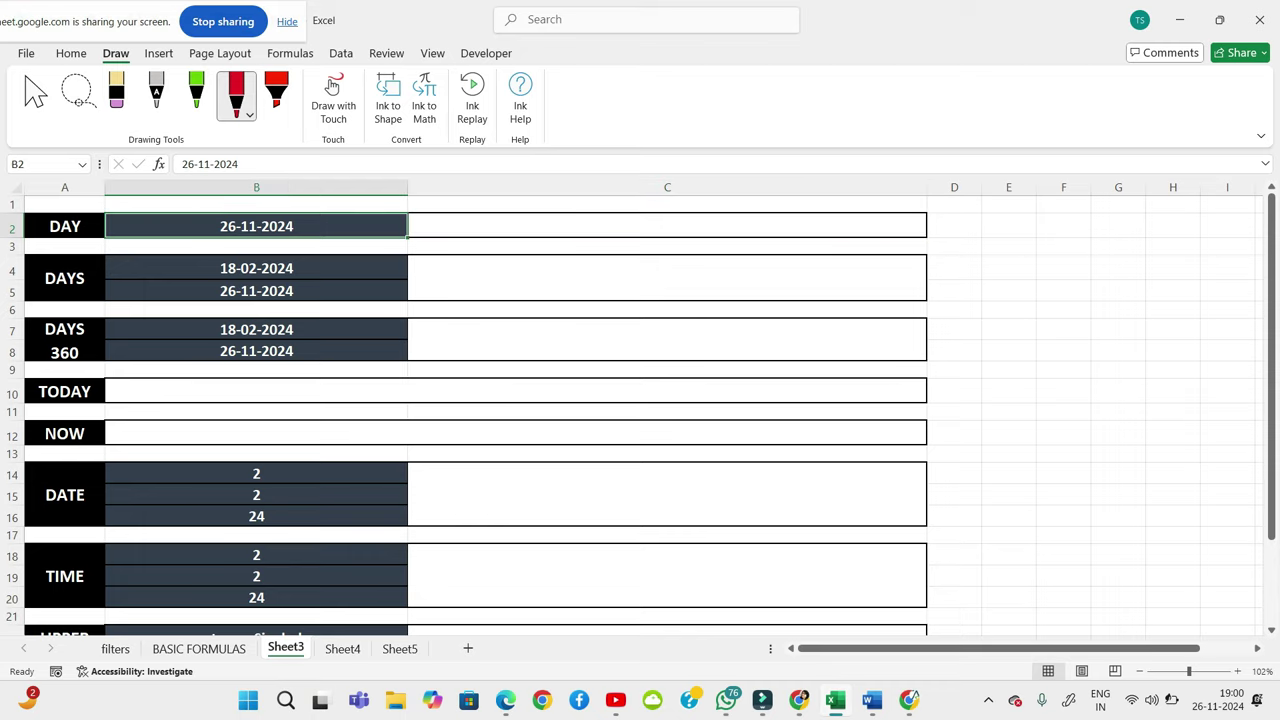
pyautogui.write('0')
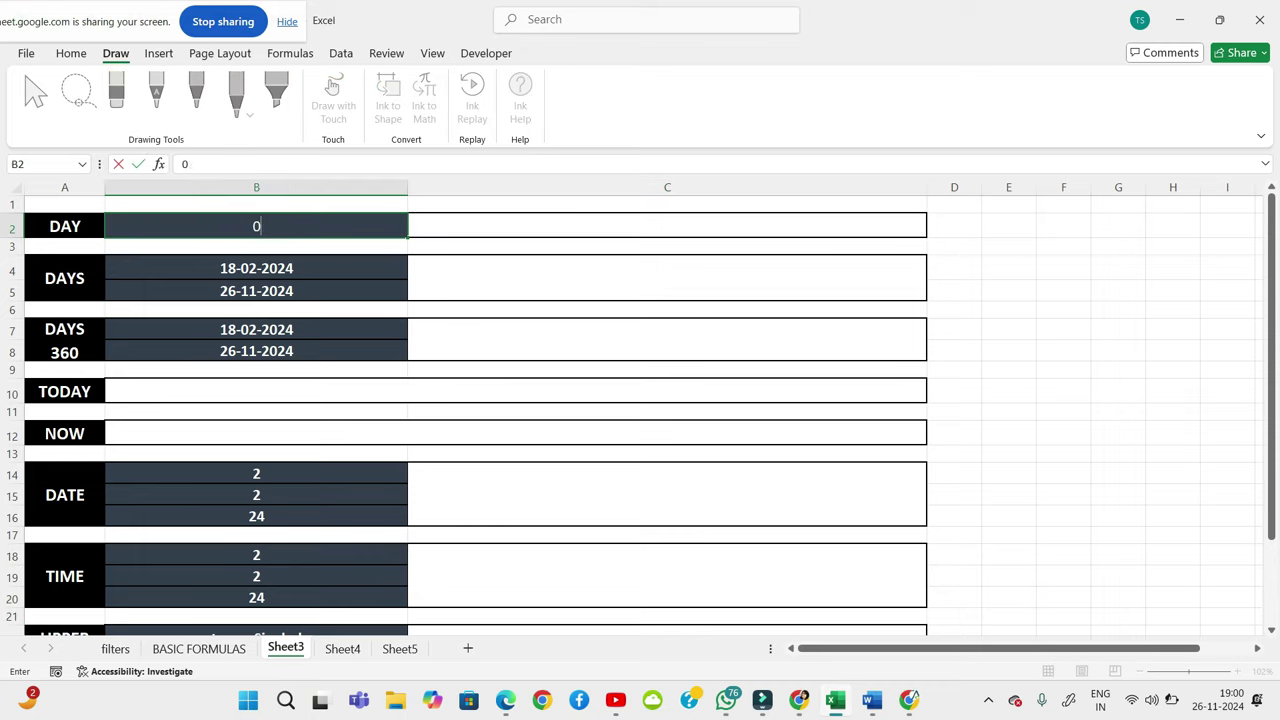
pyautogui.write('2-12-')
pyautogui.write('2024')
pyautogui.press('Return')
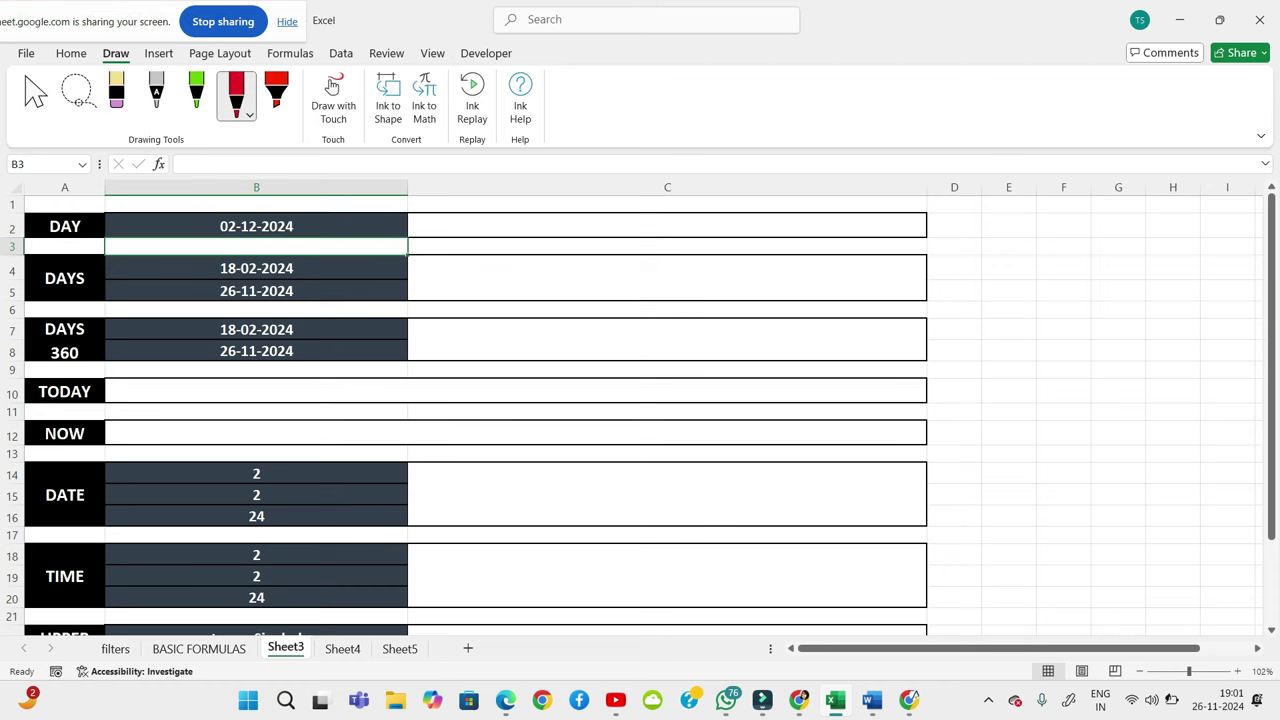
pyautogui.moveTo(799, 700)
pyautogui.click(670, 620)
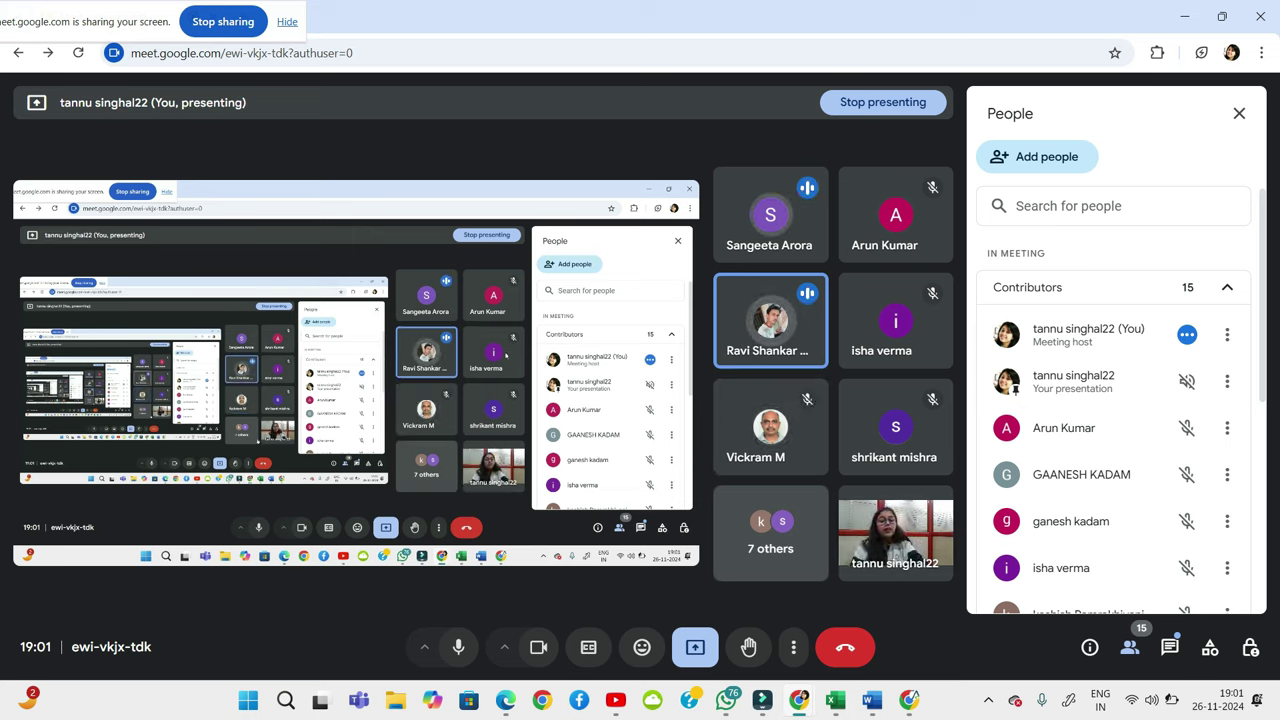
# Step: Bring the Excel workbook back in front of the Meet window on Sheet3
pyautogui.moveTo(835, 700)
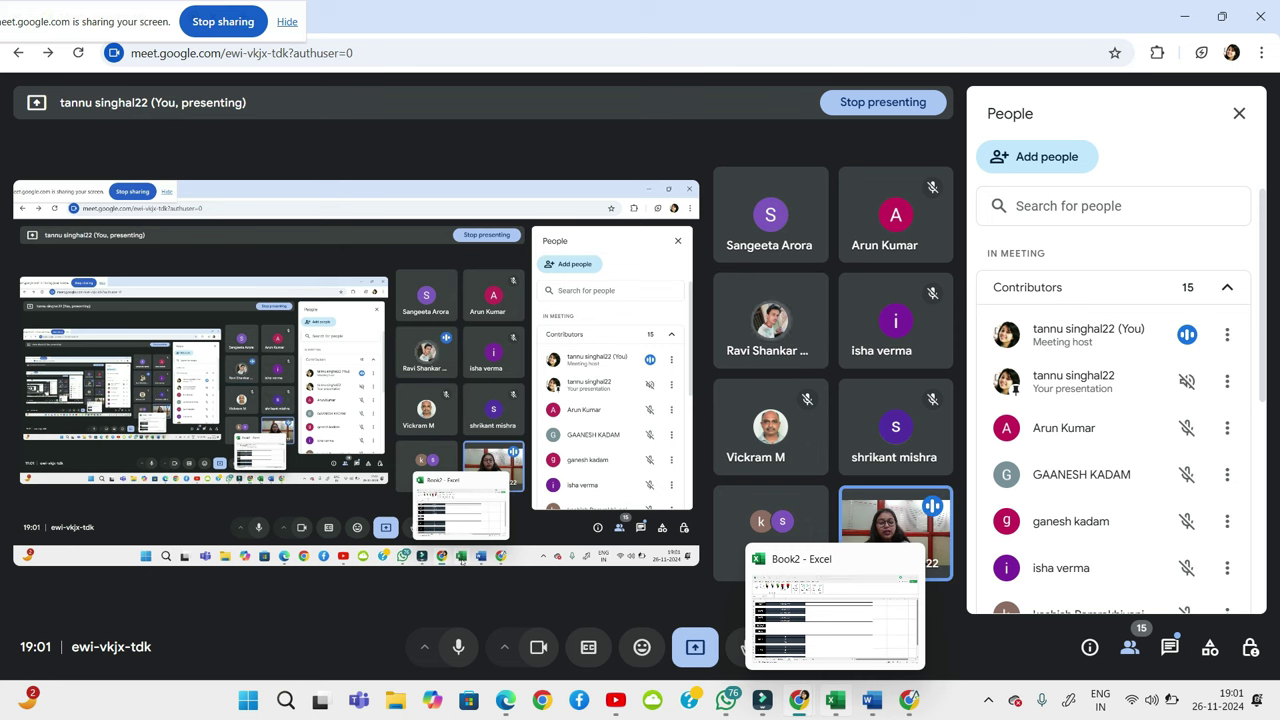
pyautogui.click(835, 700)
pyautogui.click(667, 226)
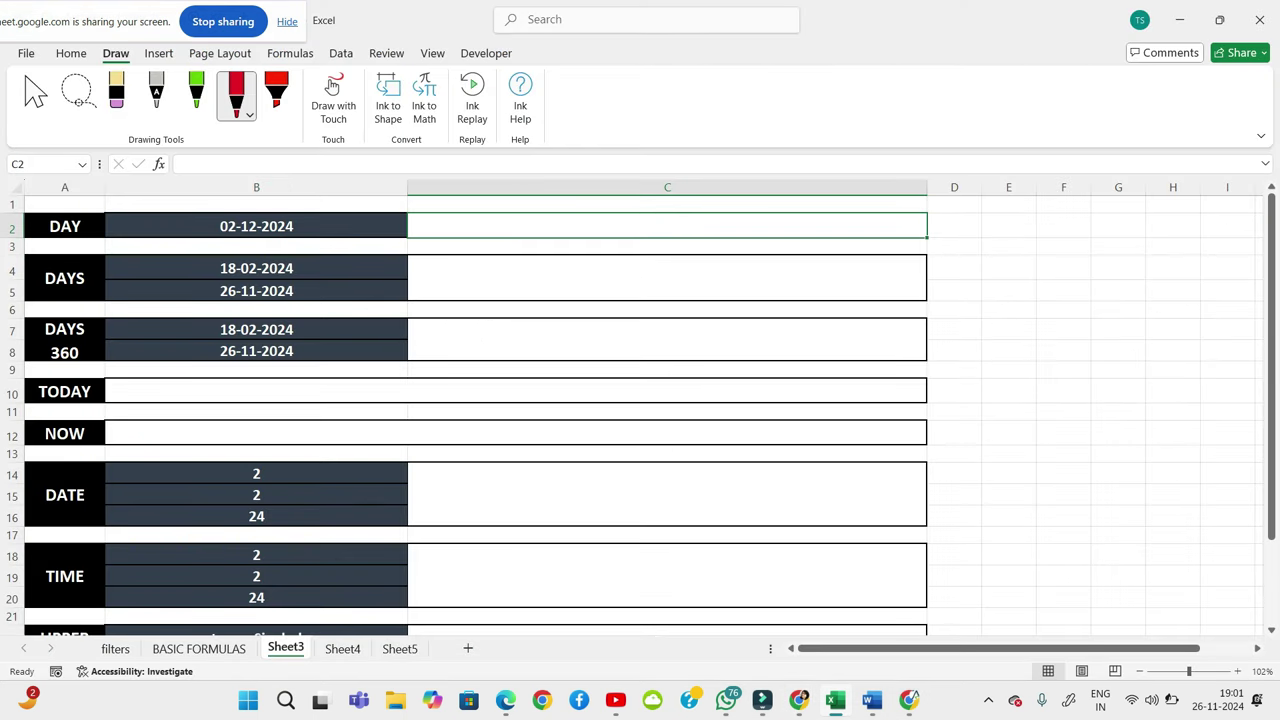
pyautogui.click(71, 53)
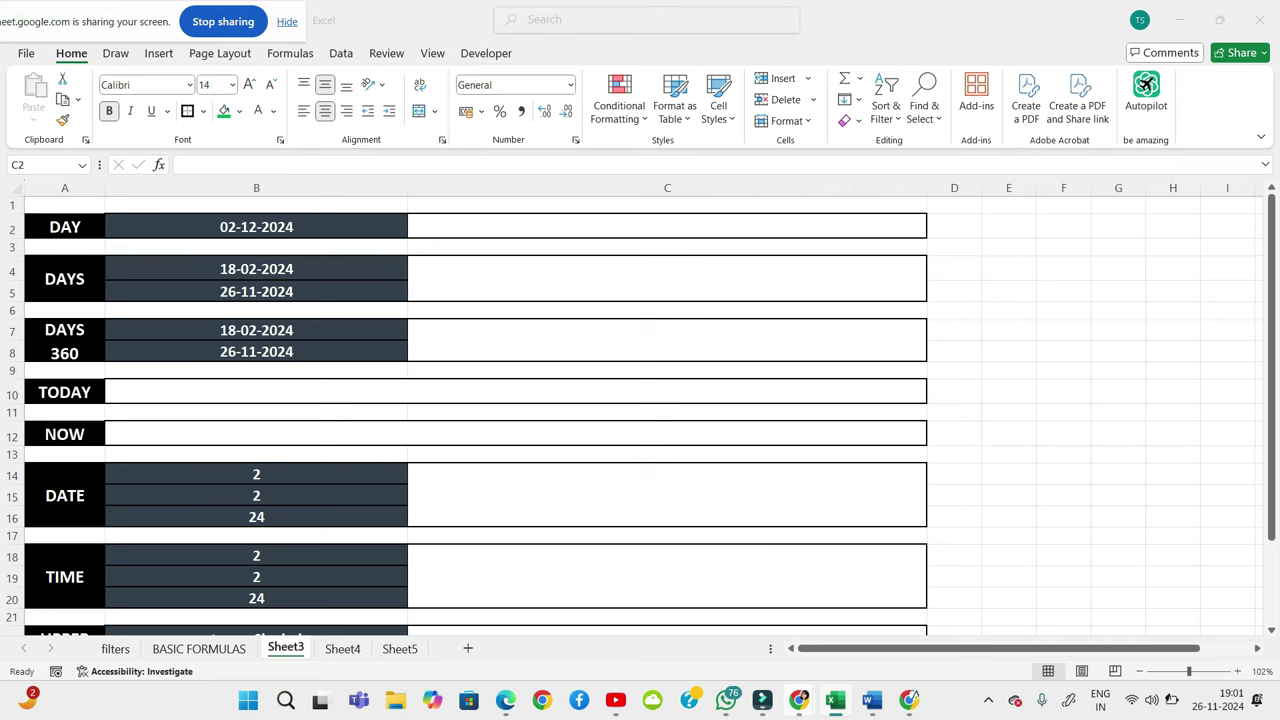
pyautogui.click(799, 700)
pyautogui.click(708, 615)
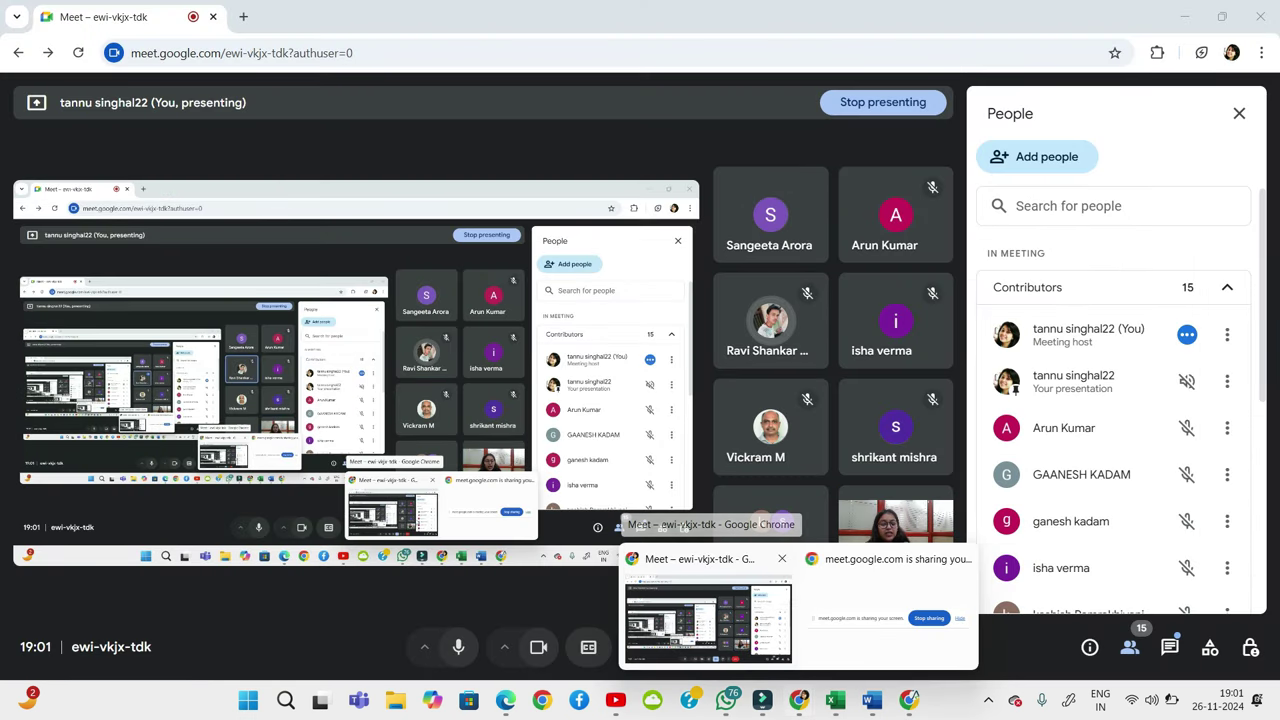
pyautogui.click(708, 615)
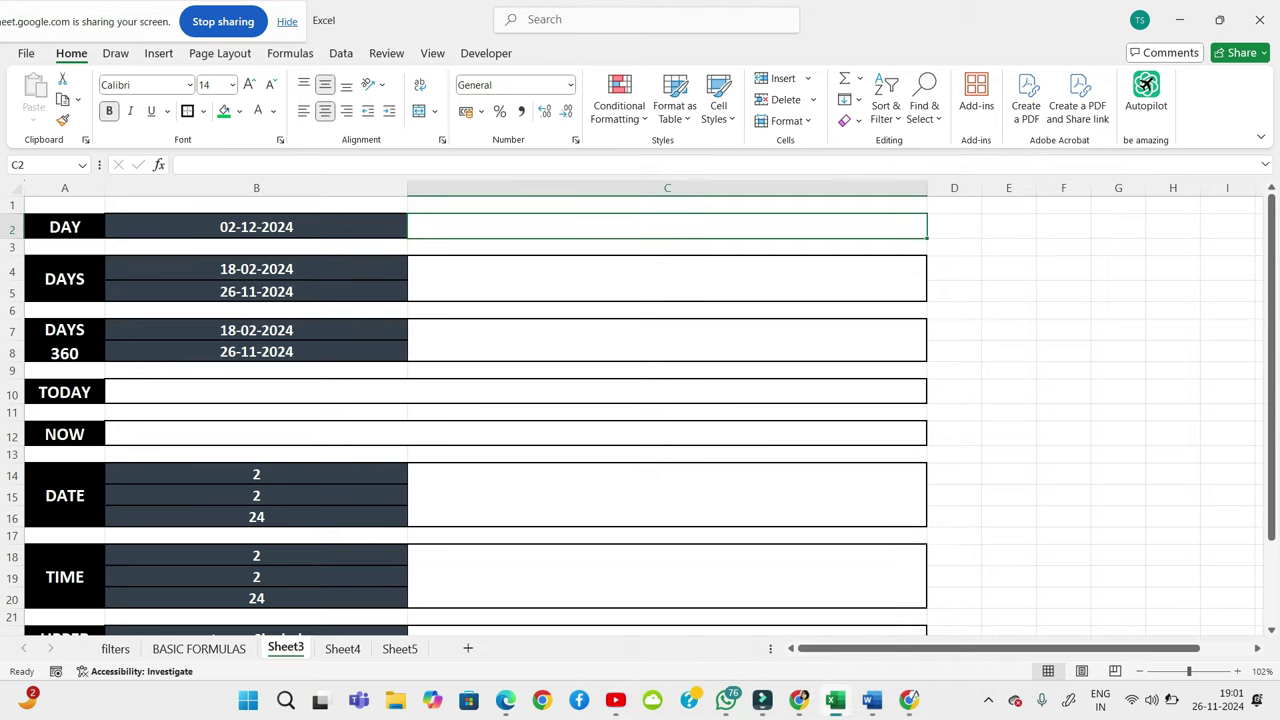
pyautogui.press('Left')
pyautogui.press('Right')
# Step: Check the Number Format list and confirm B2's 02-12-2024 is stored as a Date
pyautogui.click(570, 84)
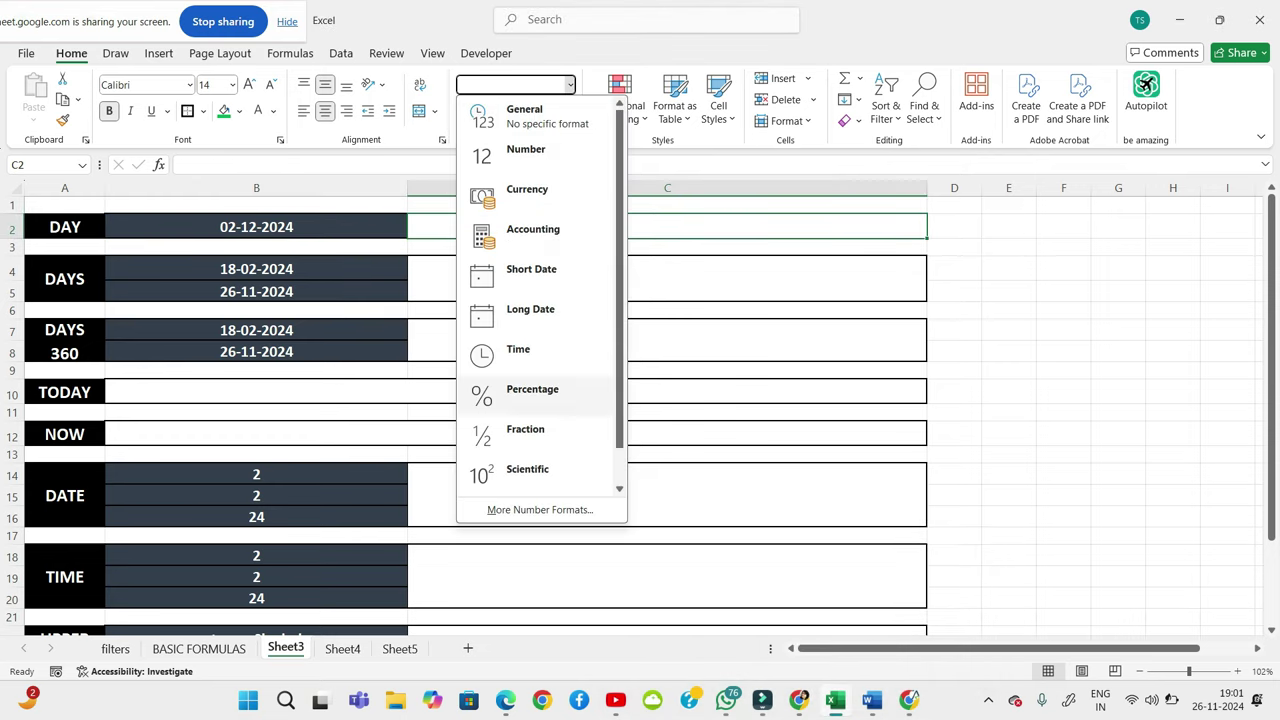
pyautogui.press('Escape')
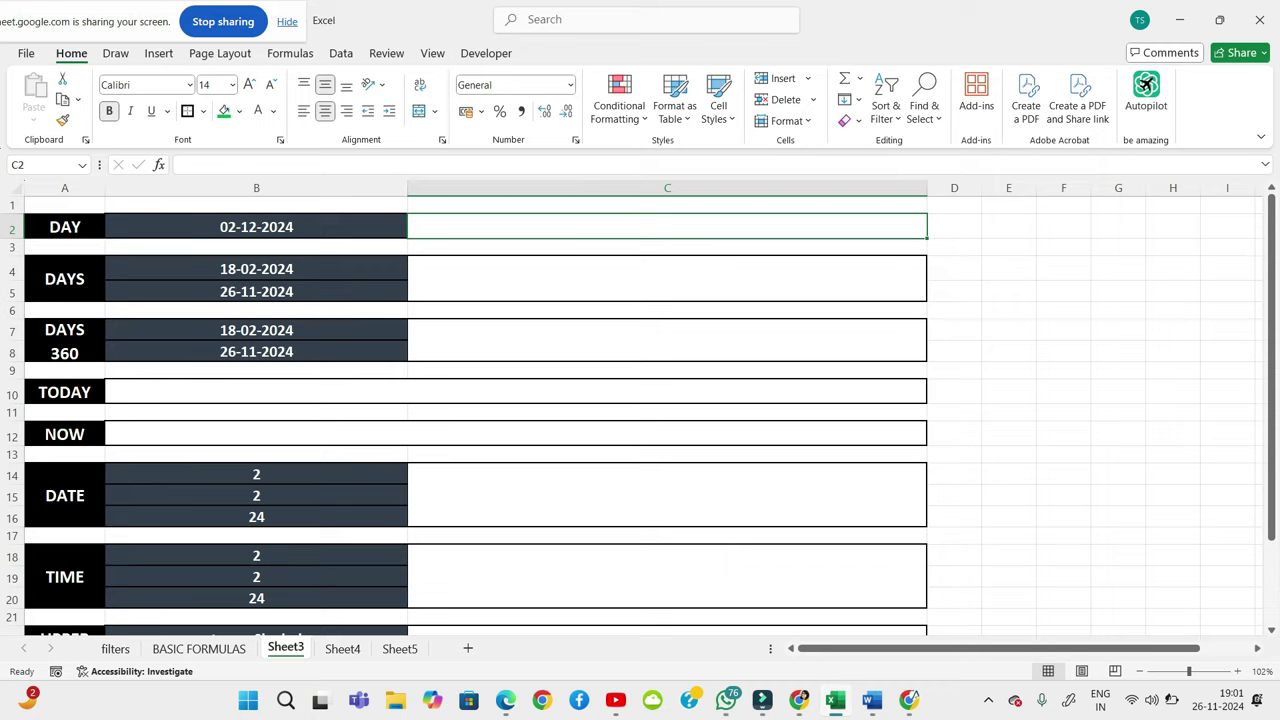
pyautogui.click(256, 227)
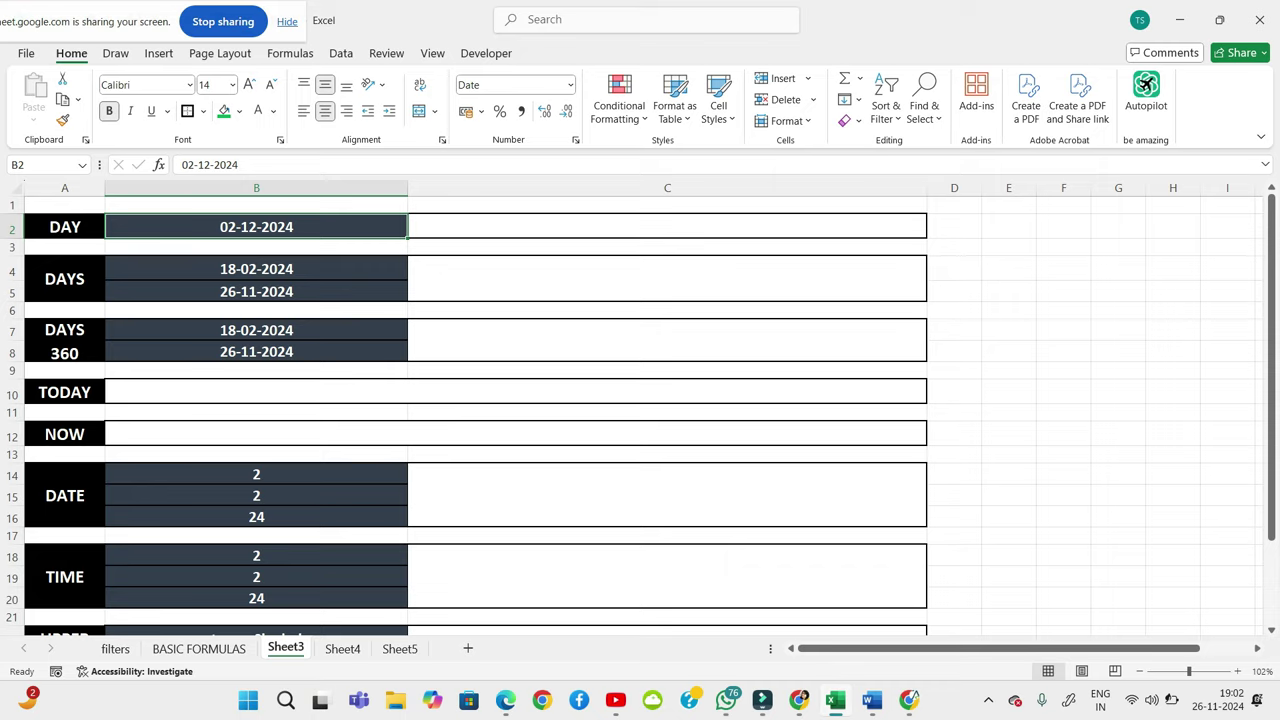
pyautogui.click(667, 226)
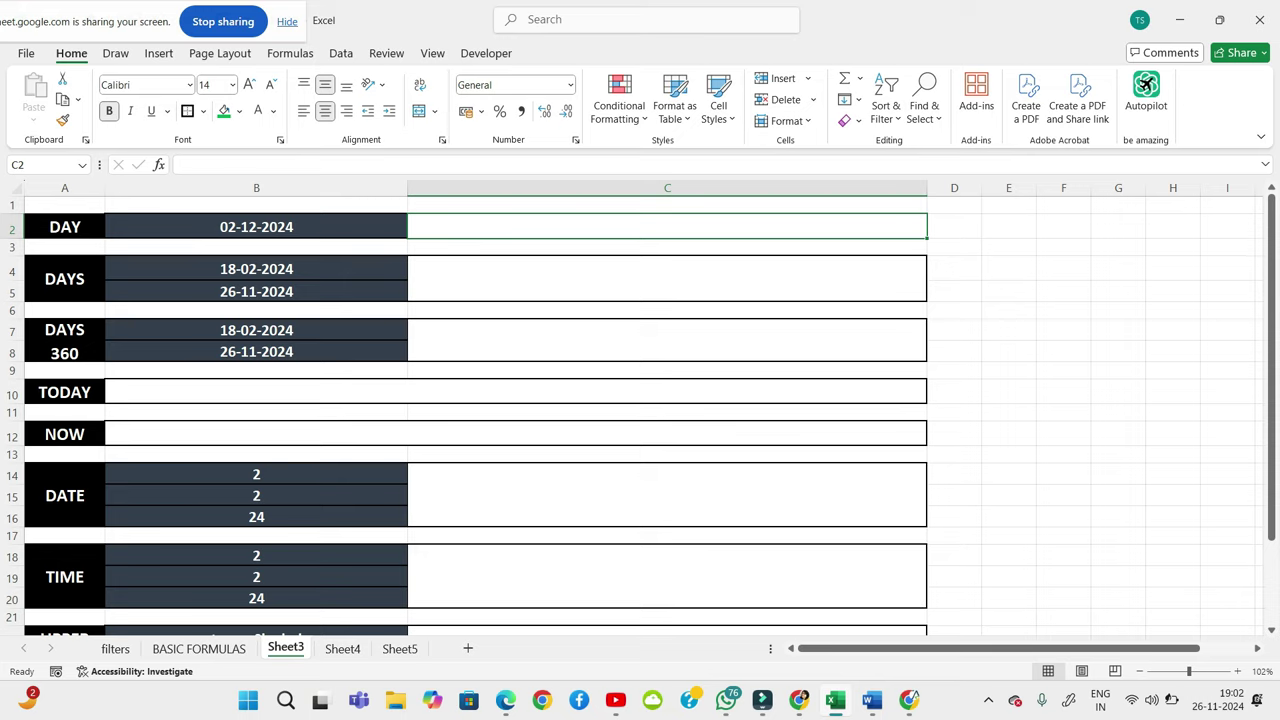
pyautogui.click(256, 226)
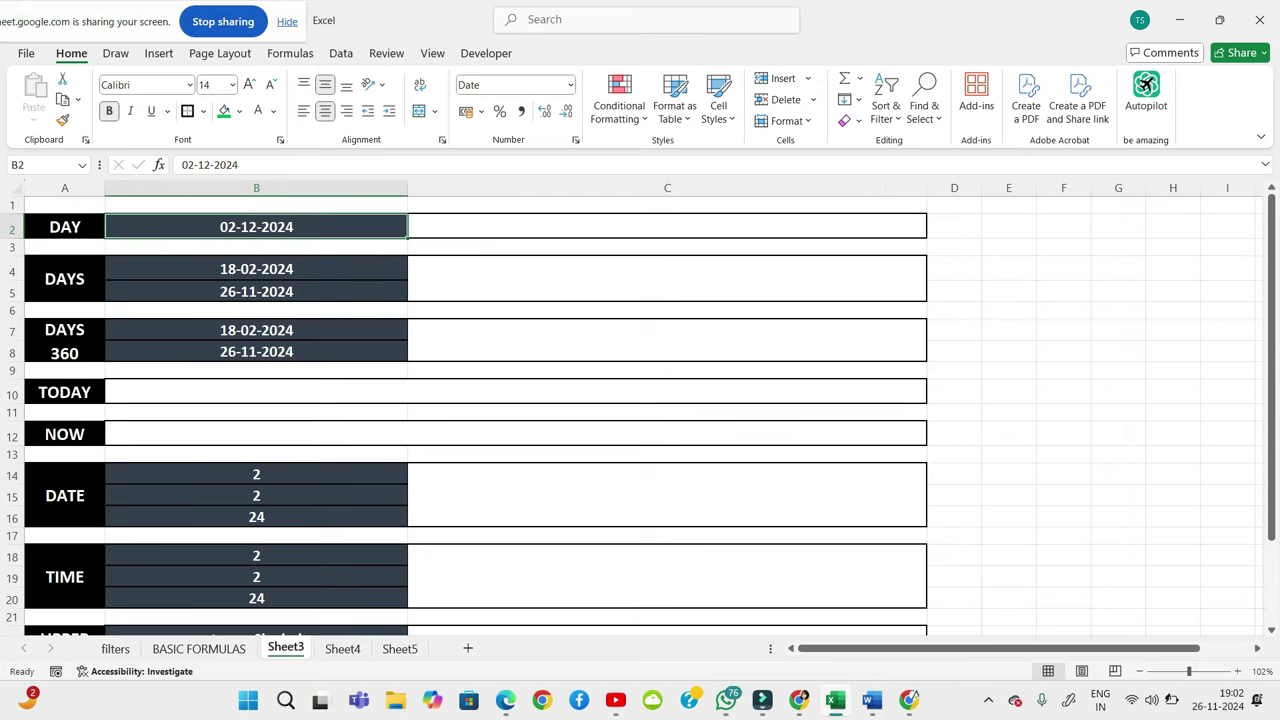
# Step: Enter =DAY(B2) in C2, returning 2 for the date 02-12-2024
pyautogui.press('Right')
pyautogui.write('=D')
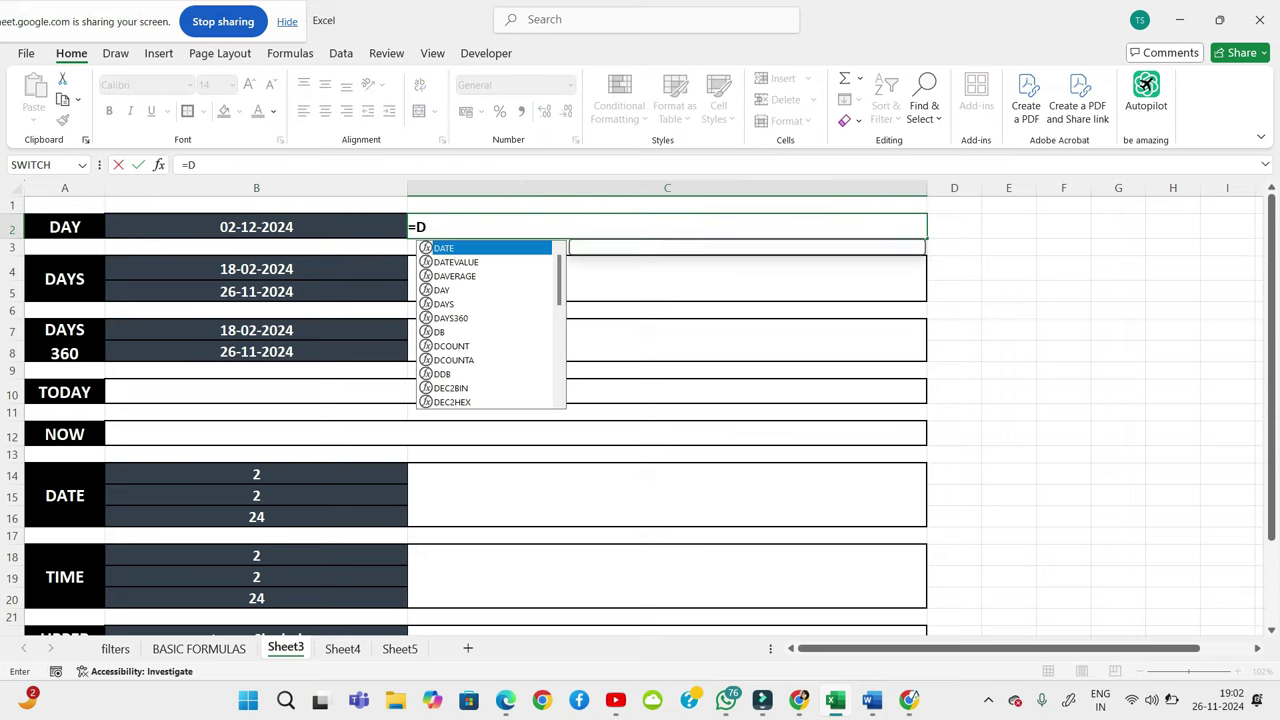
pyautogui.write('AY')
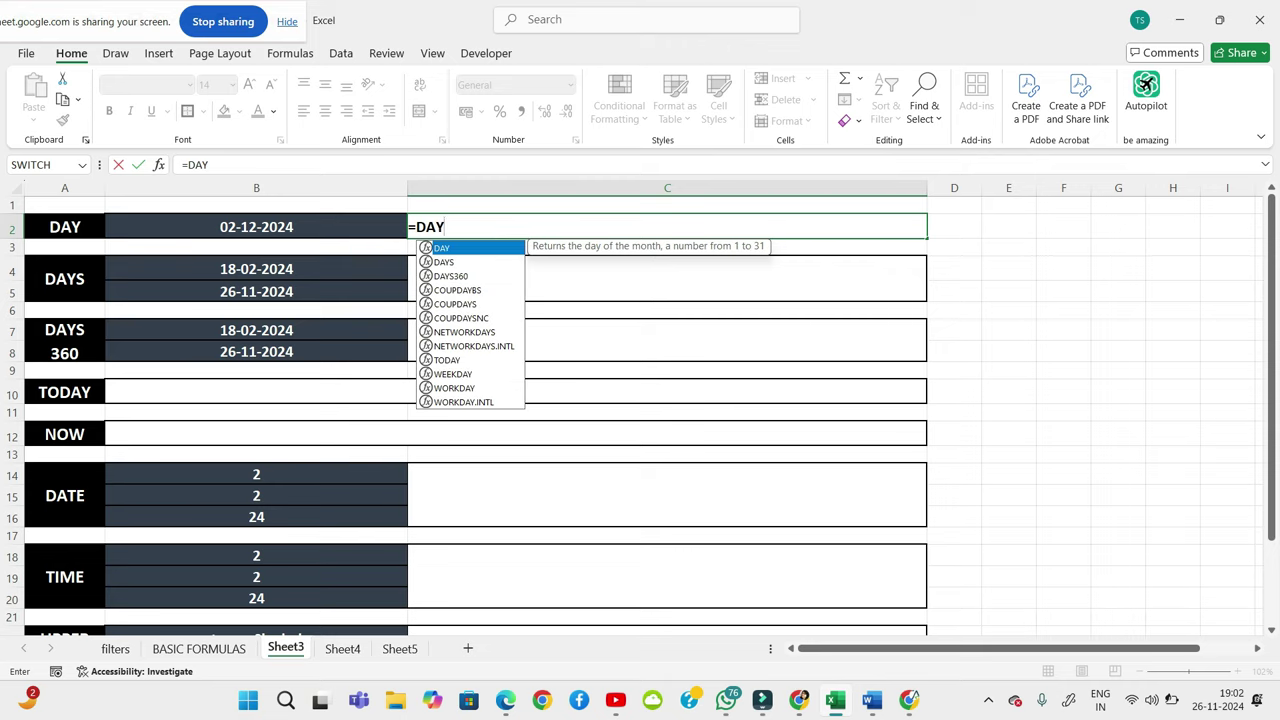
pyautogui.write('(')
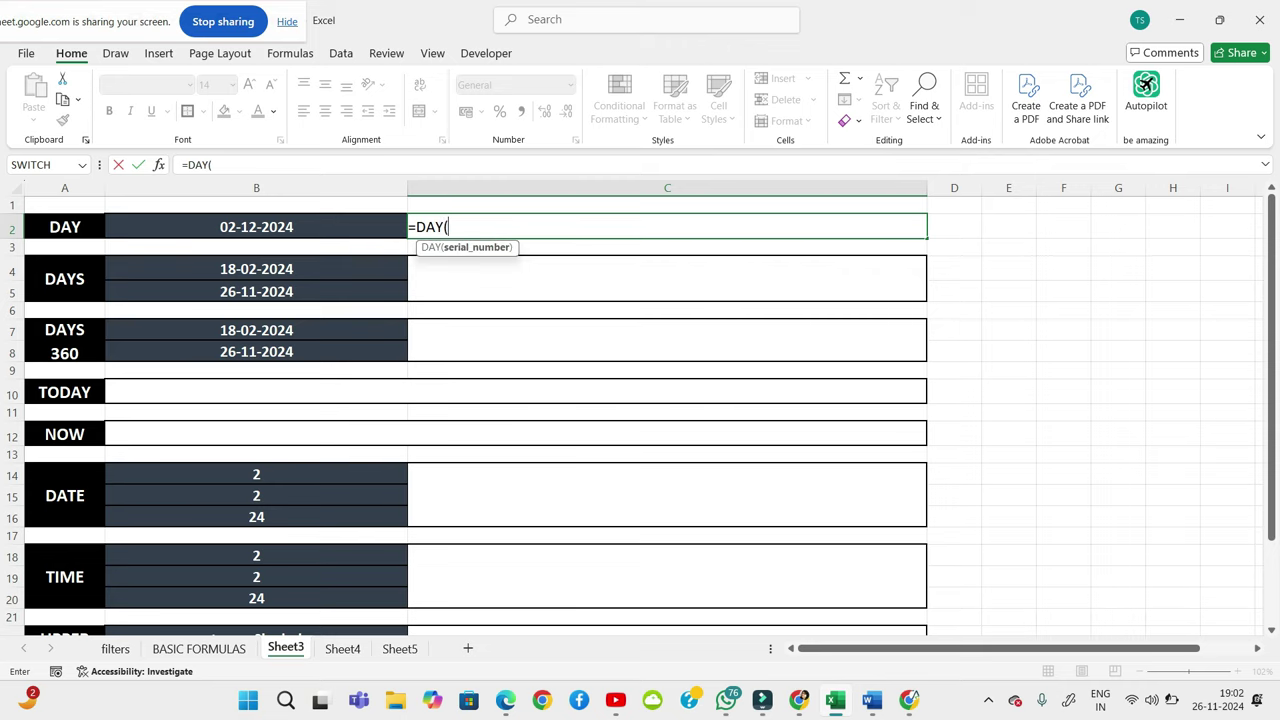
pyautogui.click(256, 227)
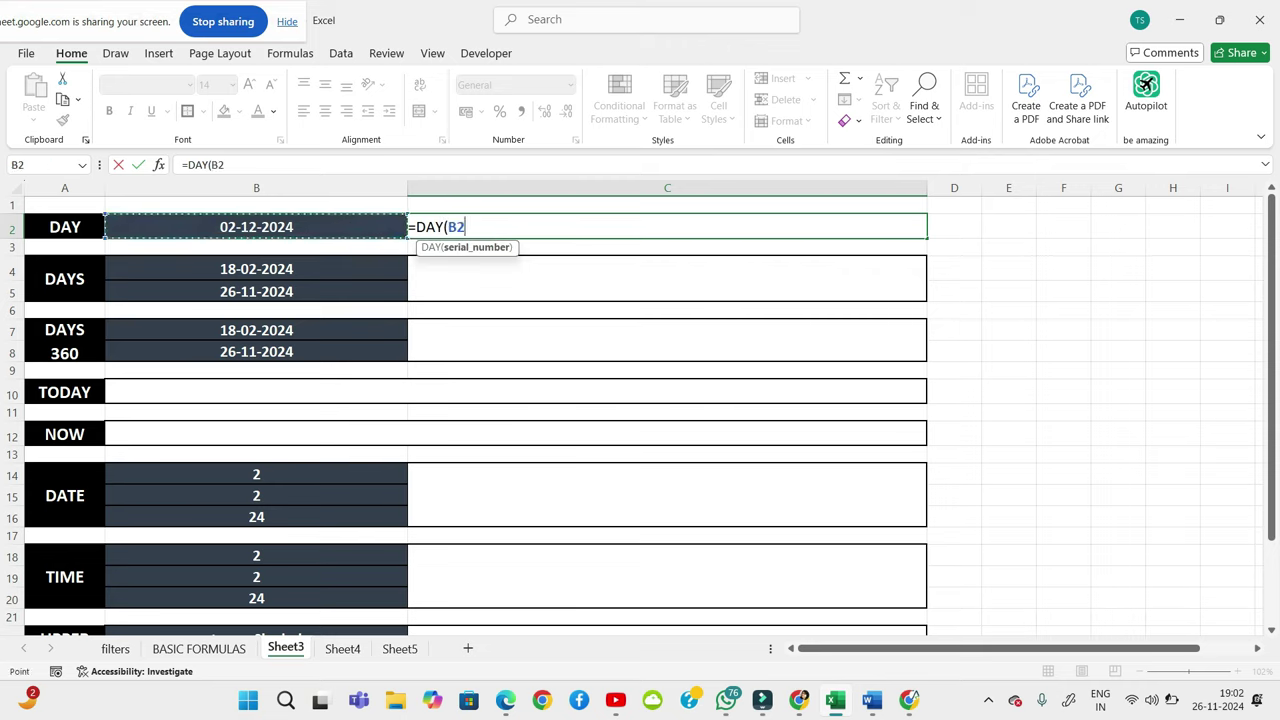
pyautogui.write(')')
pyautogui.press('Return')
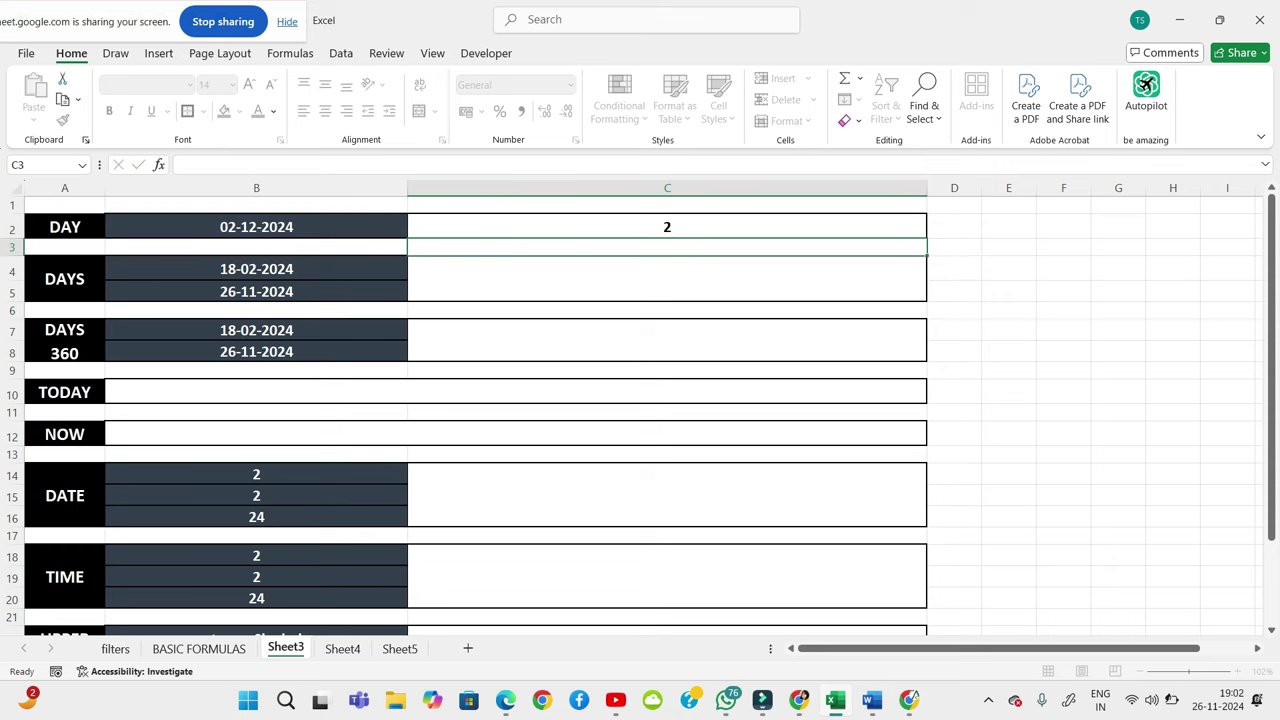
pyautogui.press('Up')
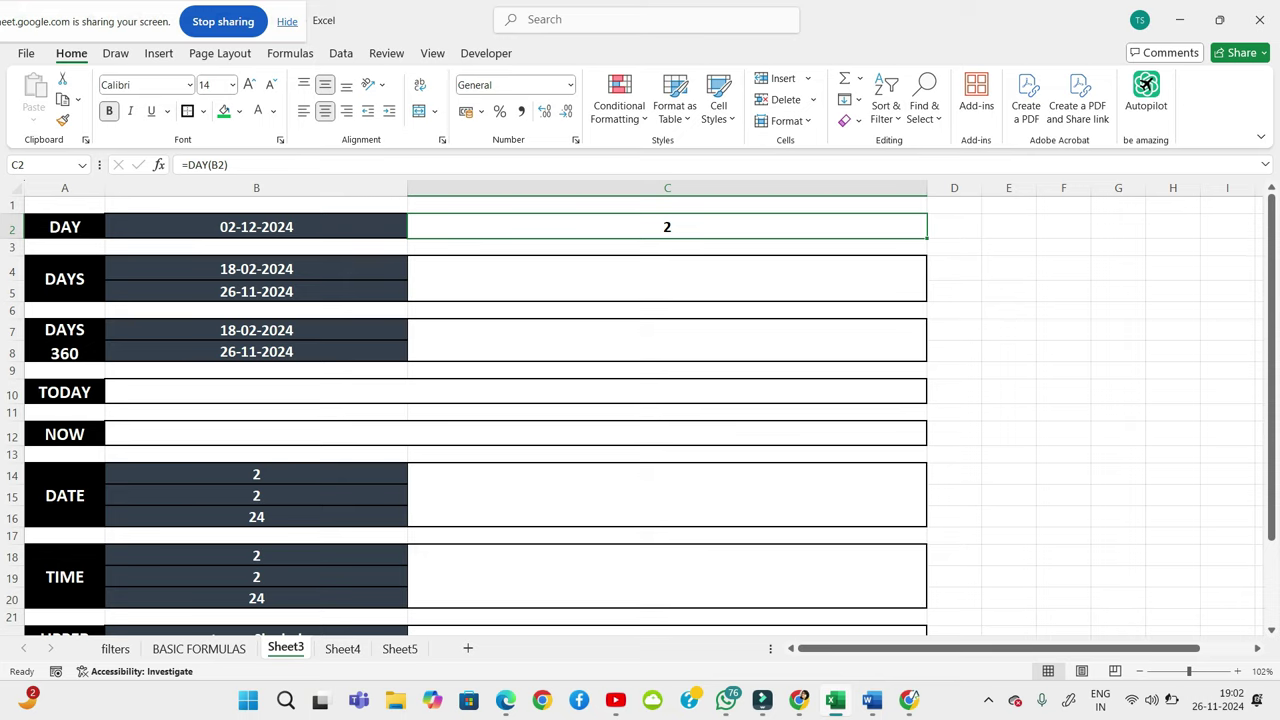
pyautogui.click(65, 227)
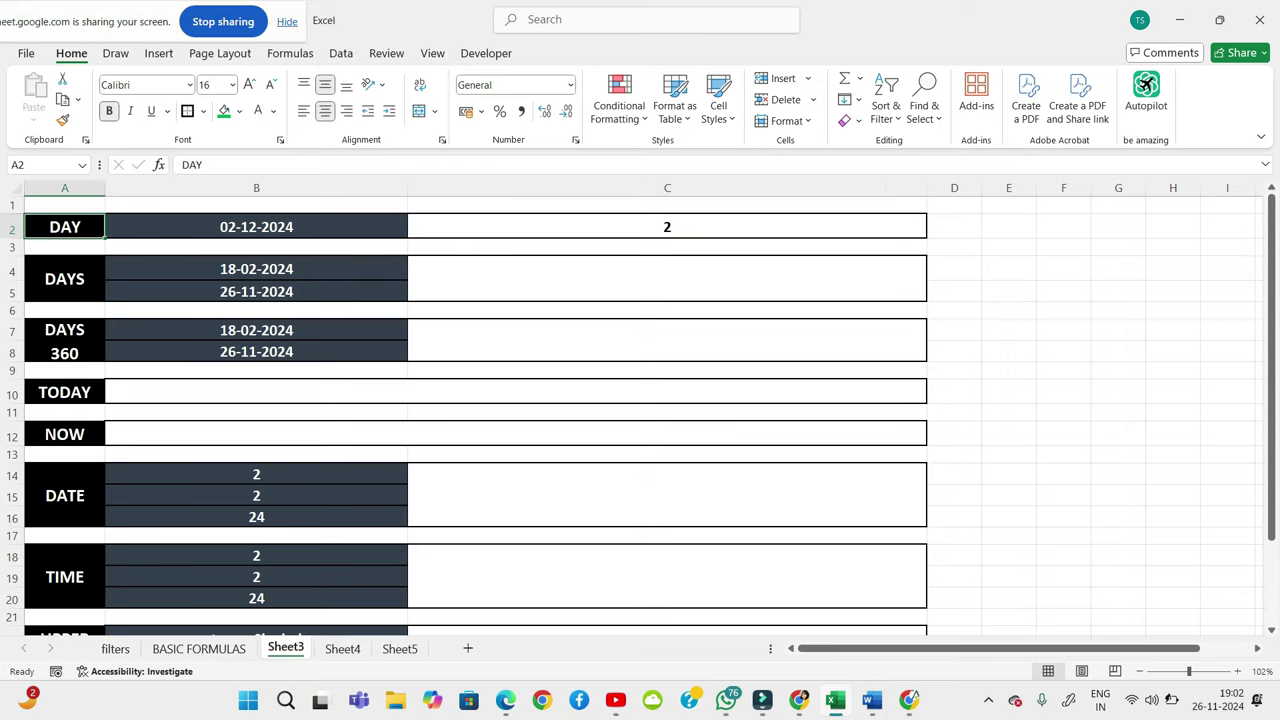
pyautogui.scroll(-4, 476, 410)
pyautogui.scroll(3, 476, 410)
pyautogui.scroll(1, 476, 410)
pyautogui.scroll(-2, 476, 410)
pyautogui.scroll(-1, 476, 410)
pyautogui.scroll(-1, 476, 410)
pyautogui.scroll(2, 476, 410)
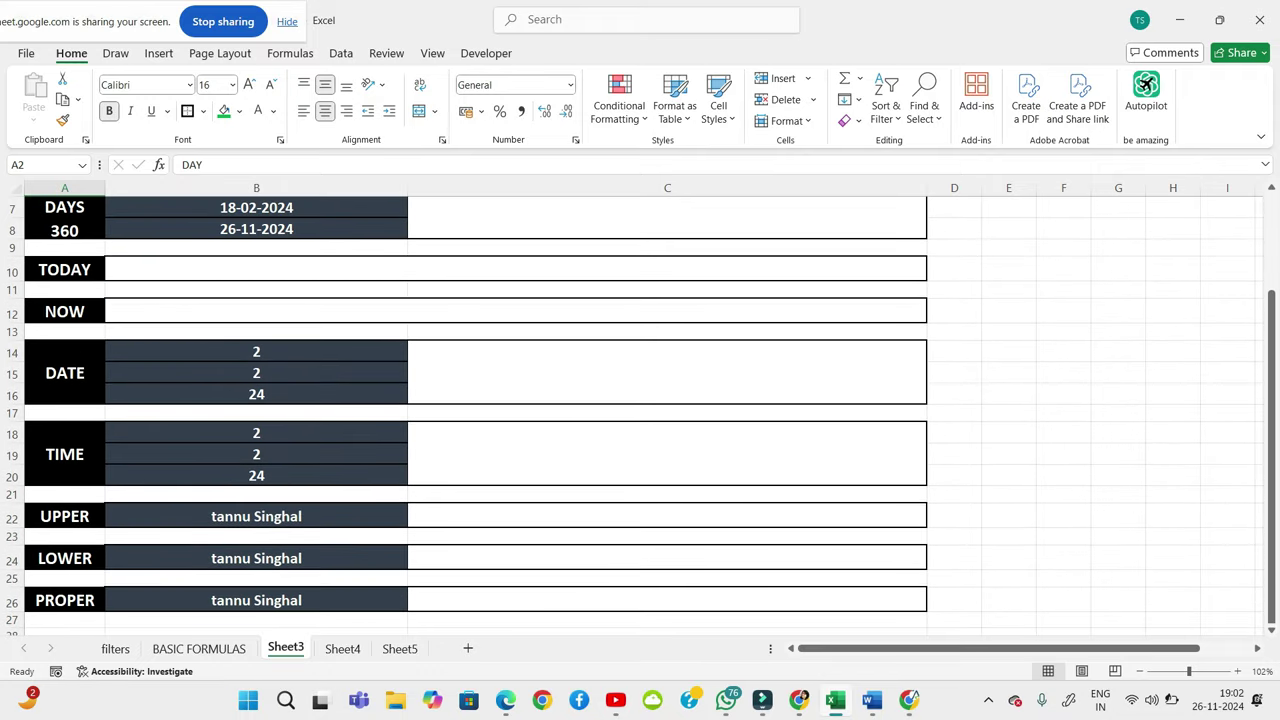
pyautogui.scroll(2, 476, 410)
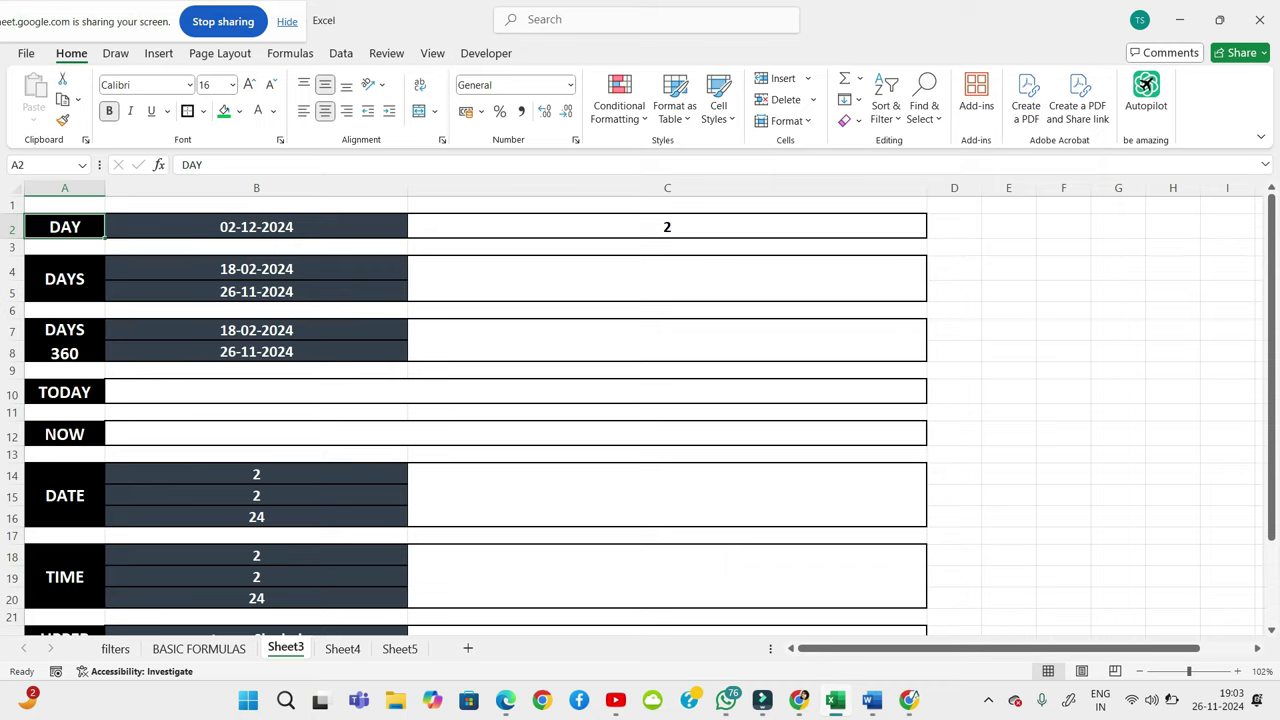
# Step: Review the dates in B2, B4 (18-02-2024) and B5 (26-11-2024)
pyautogui.click(667, 226)
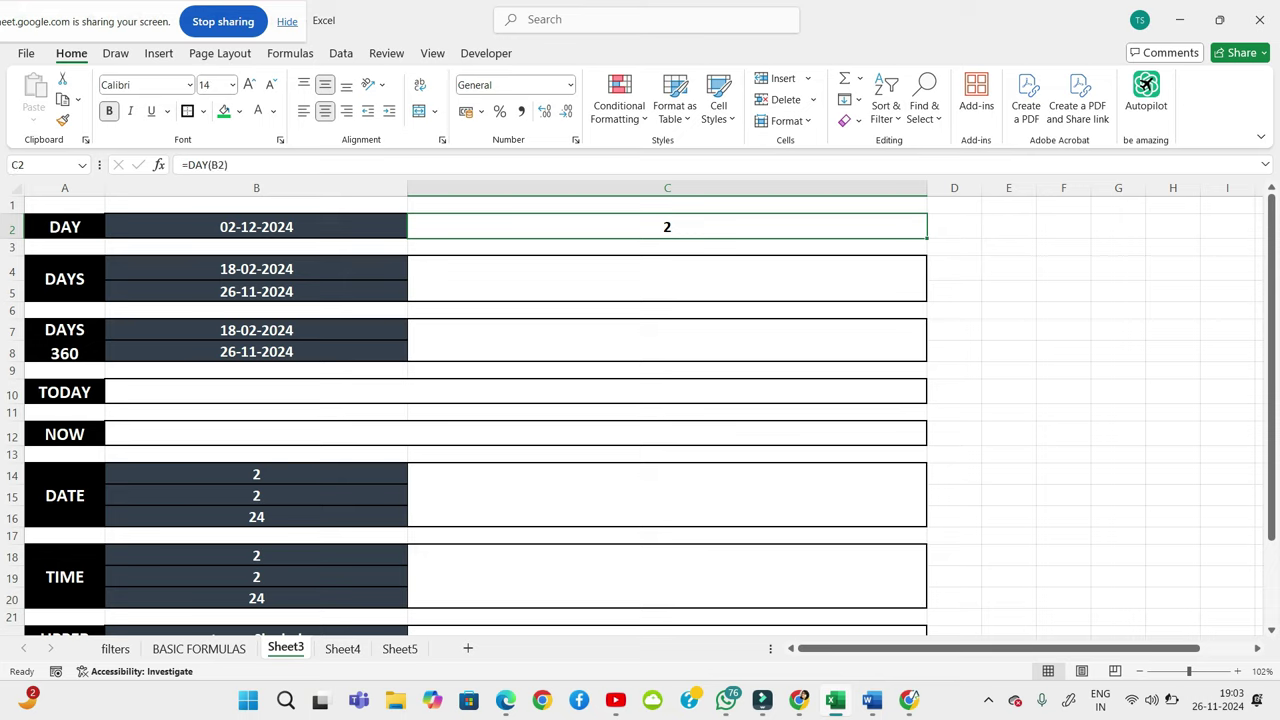
pyautogui.click(256, 226)
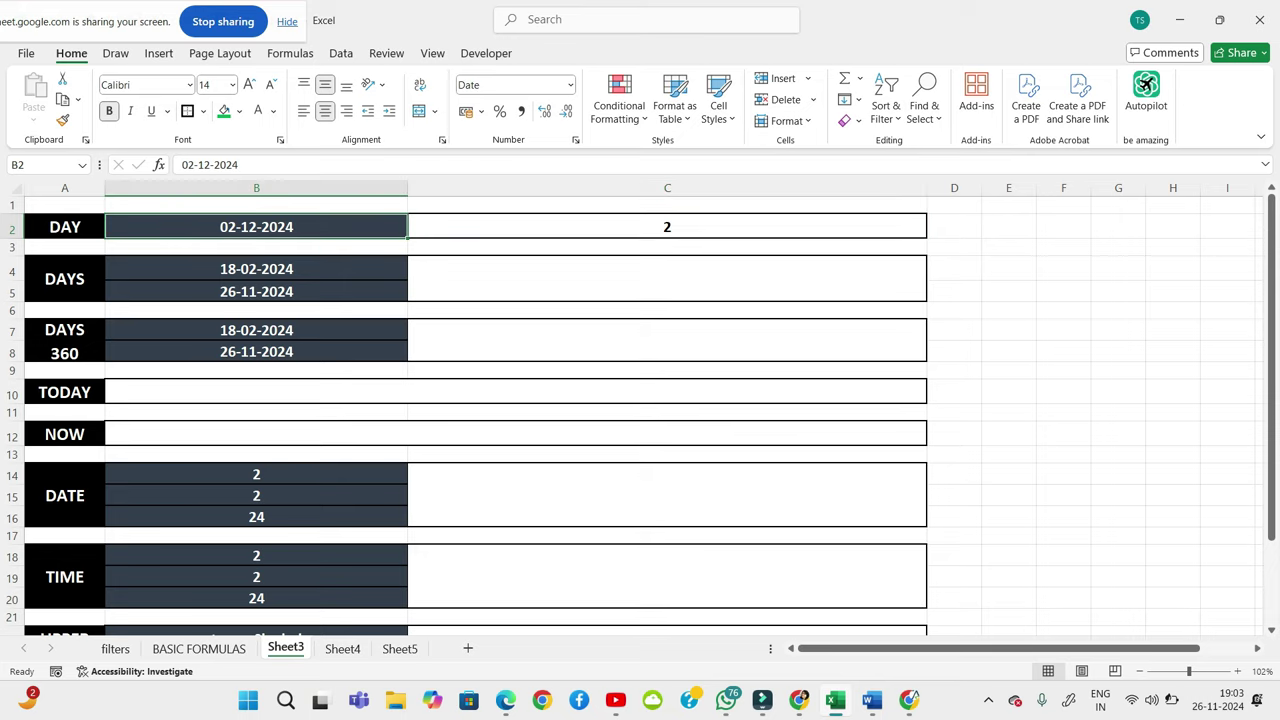
pyautogui.click(64, 279)
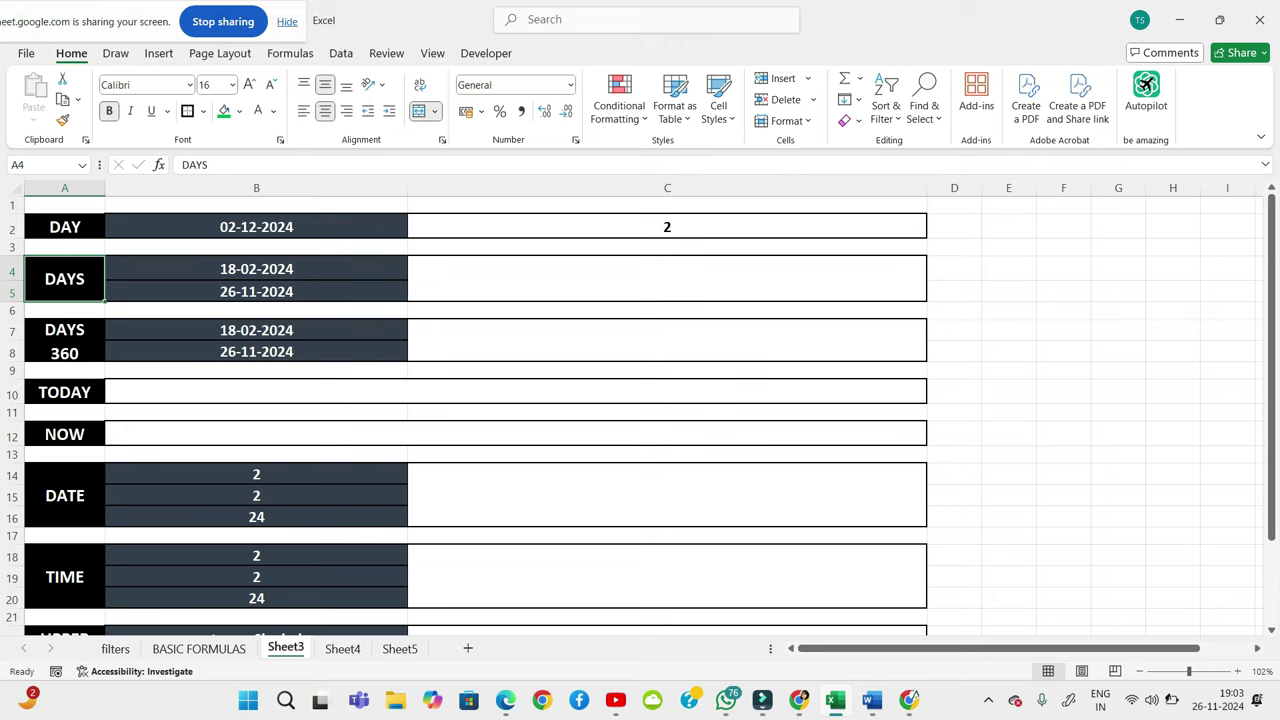
pyautogui.click(256, 226)
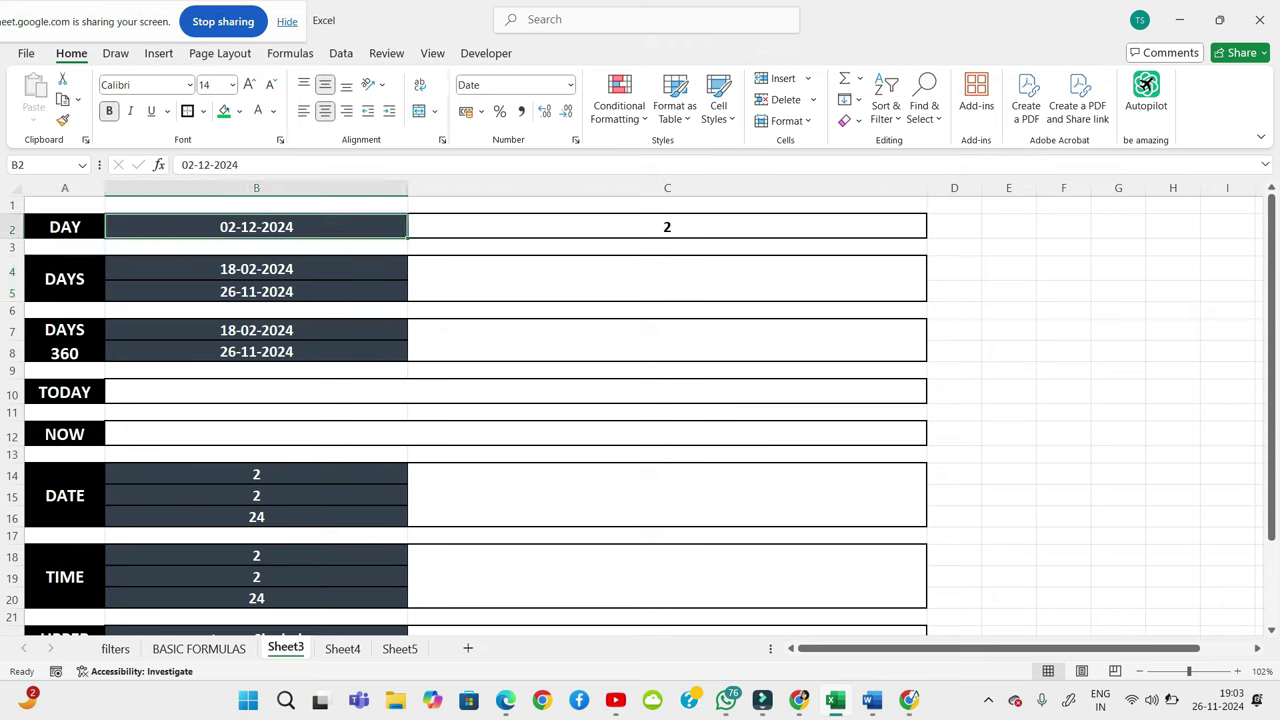
pyautogui.click(256, 269)
pyautogui.click(256, 291)
pyautogui.click(256, 269)
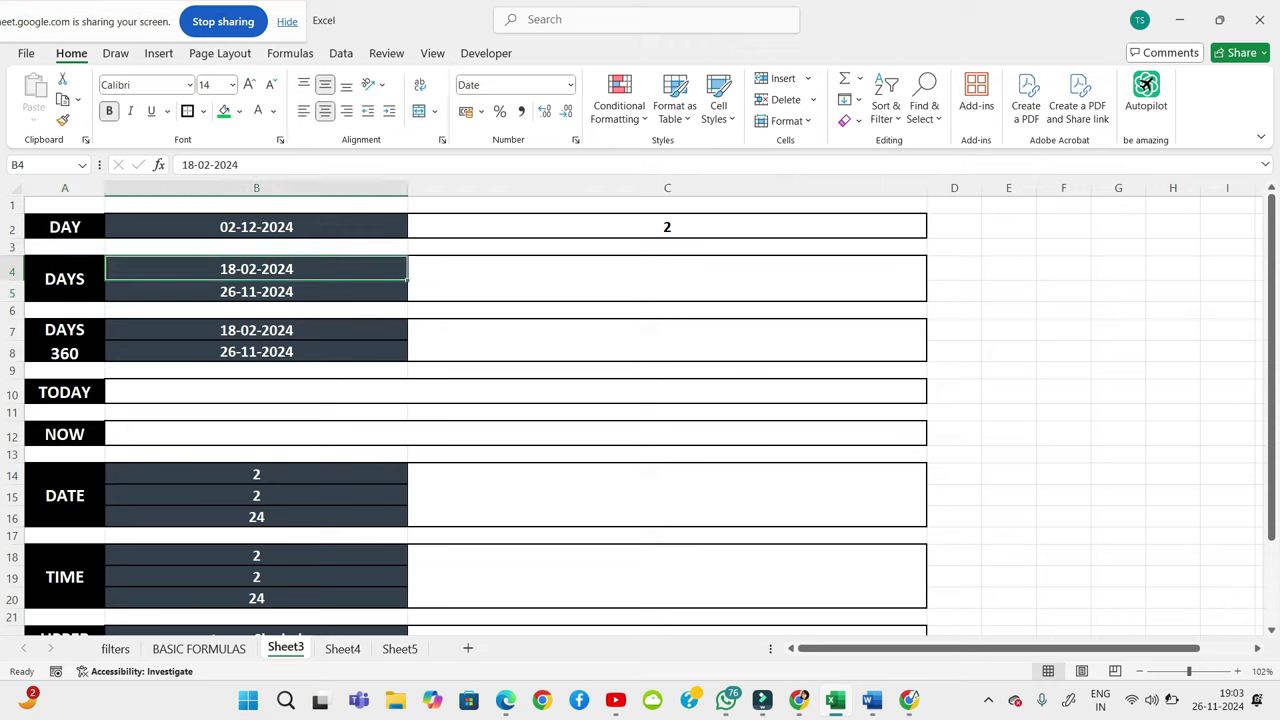
pyautogui.click(256, 291)
pyautogui.click(1008, 226)
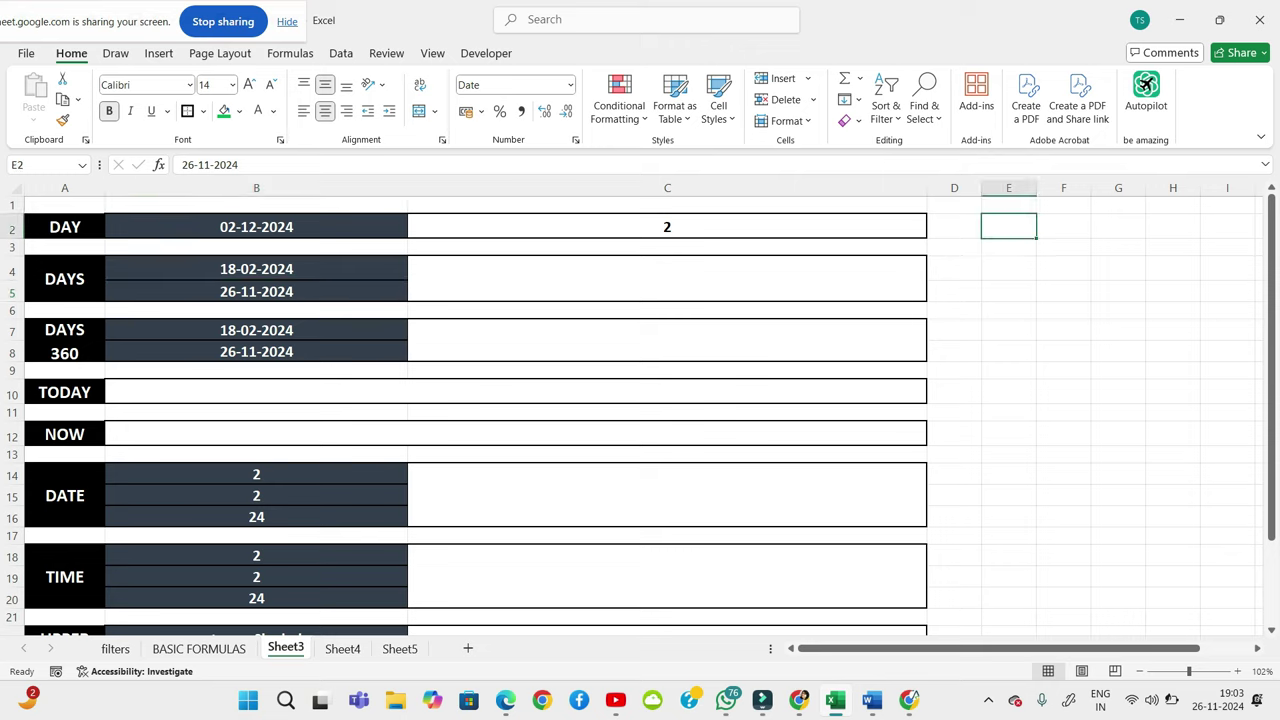
pyautogui.click(256, 269)
pyautogui.click(256, 291)
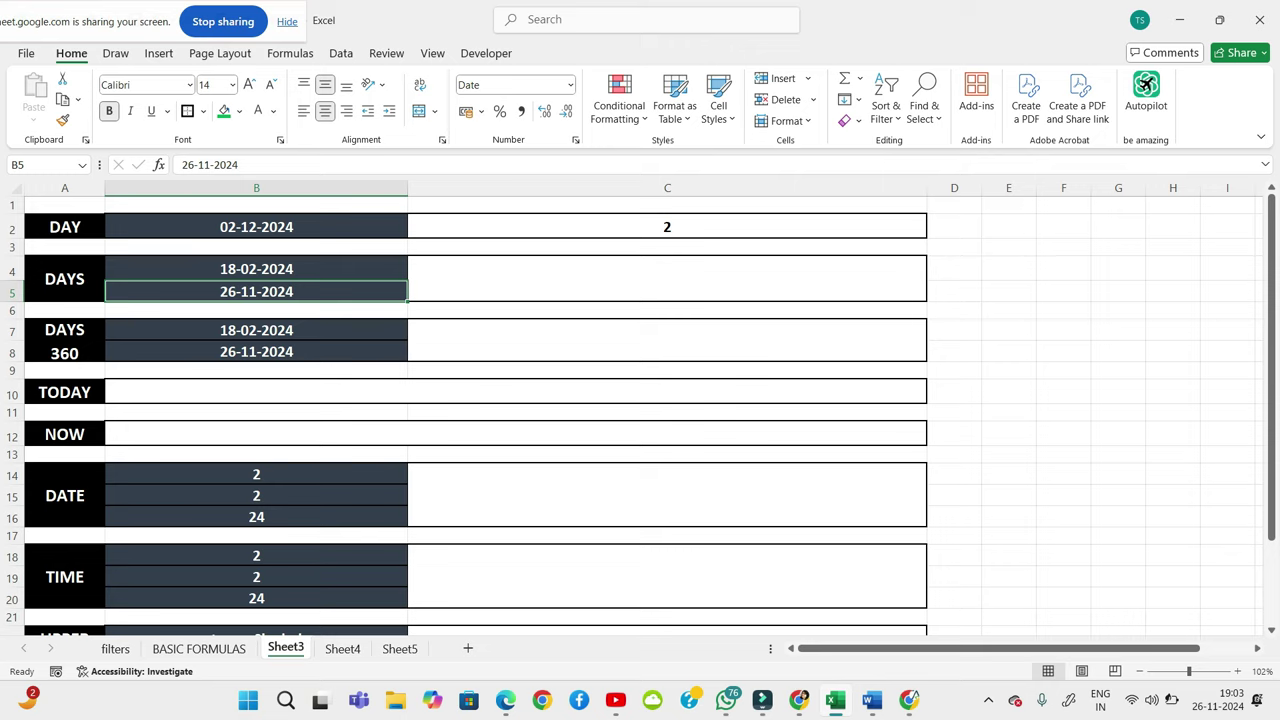
pyautogui.click(256, 269)
pyautogui.click(256, 291)
pyautogui.click(256, 269)
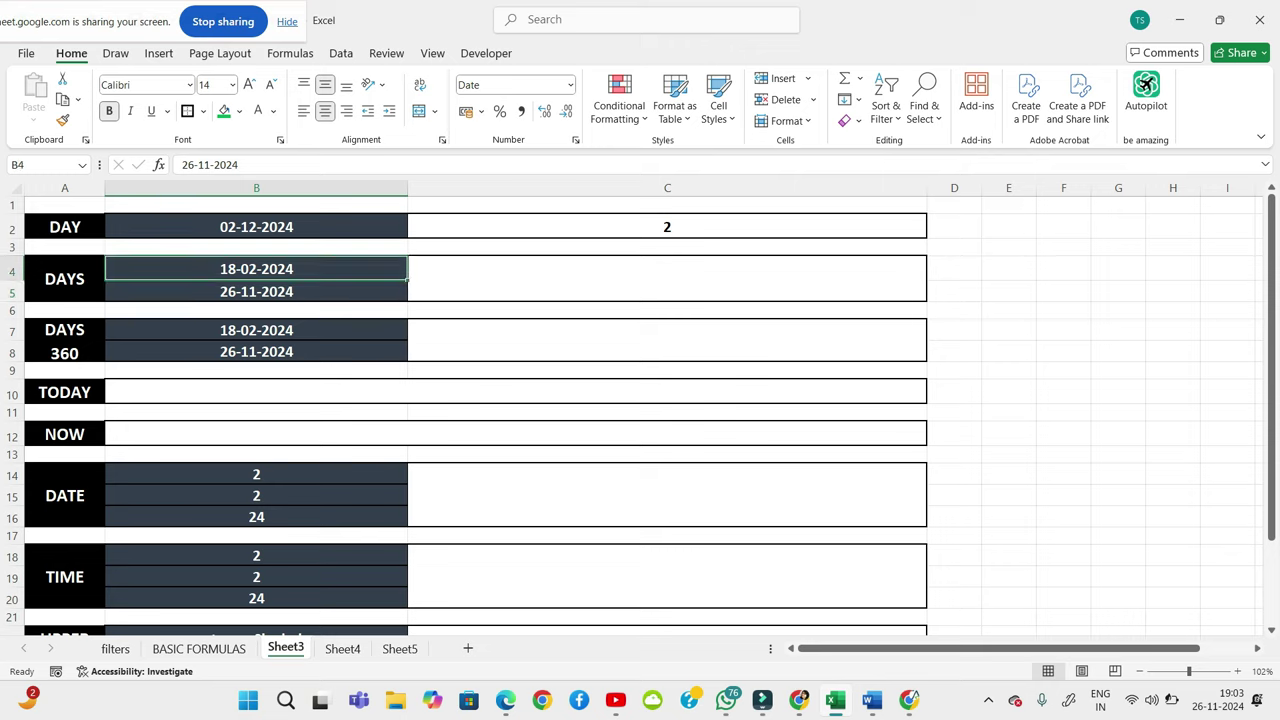
pyautogui.click(256, 291)
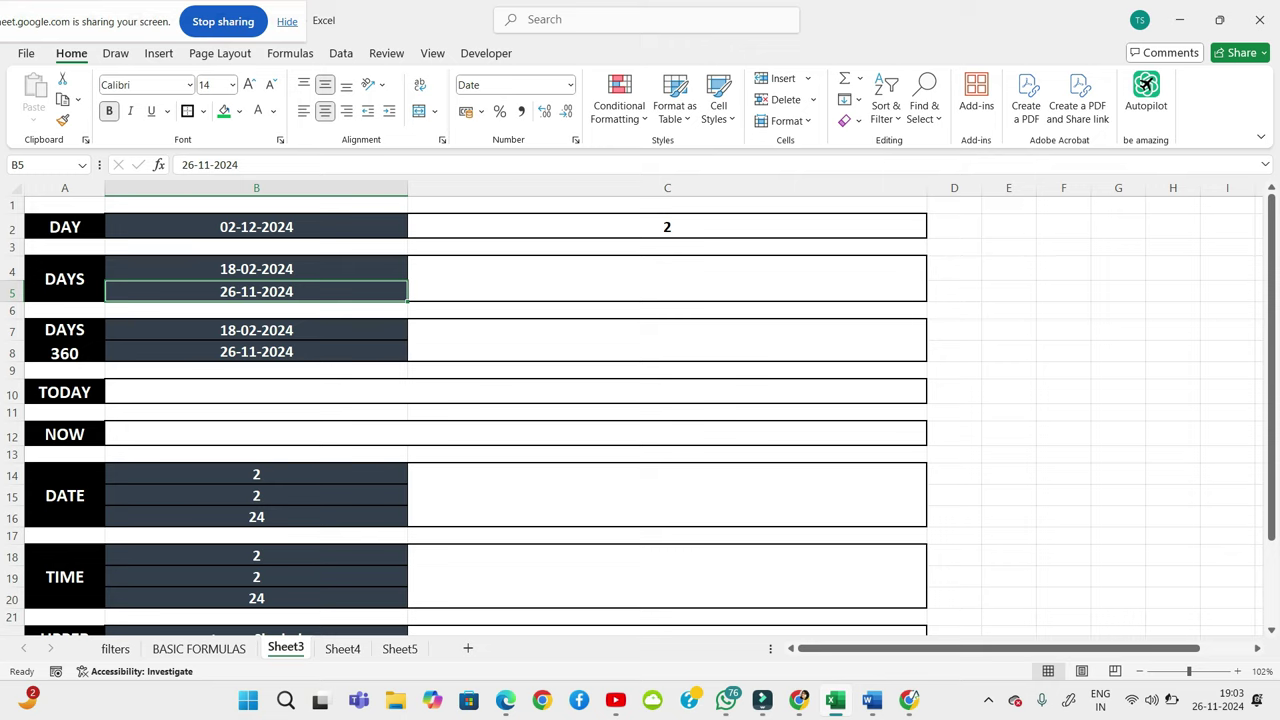
# Step: Enter the value 1000 in cell E4 beside the DAYS dates
pyautogui.click(1008, 271)
pyautogui.write('1000')
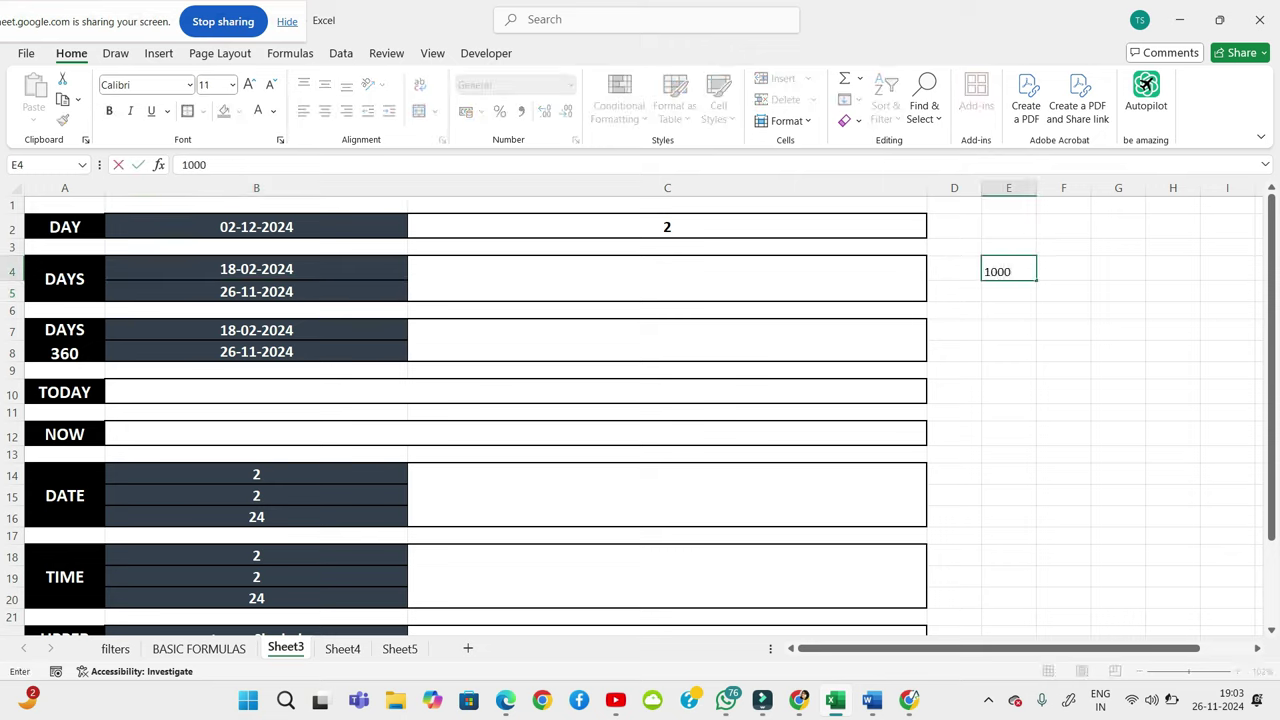
pyautogui.press('Return')
pyautogui.click(667, 278)
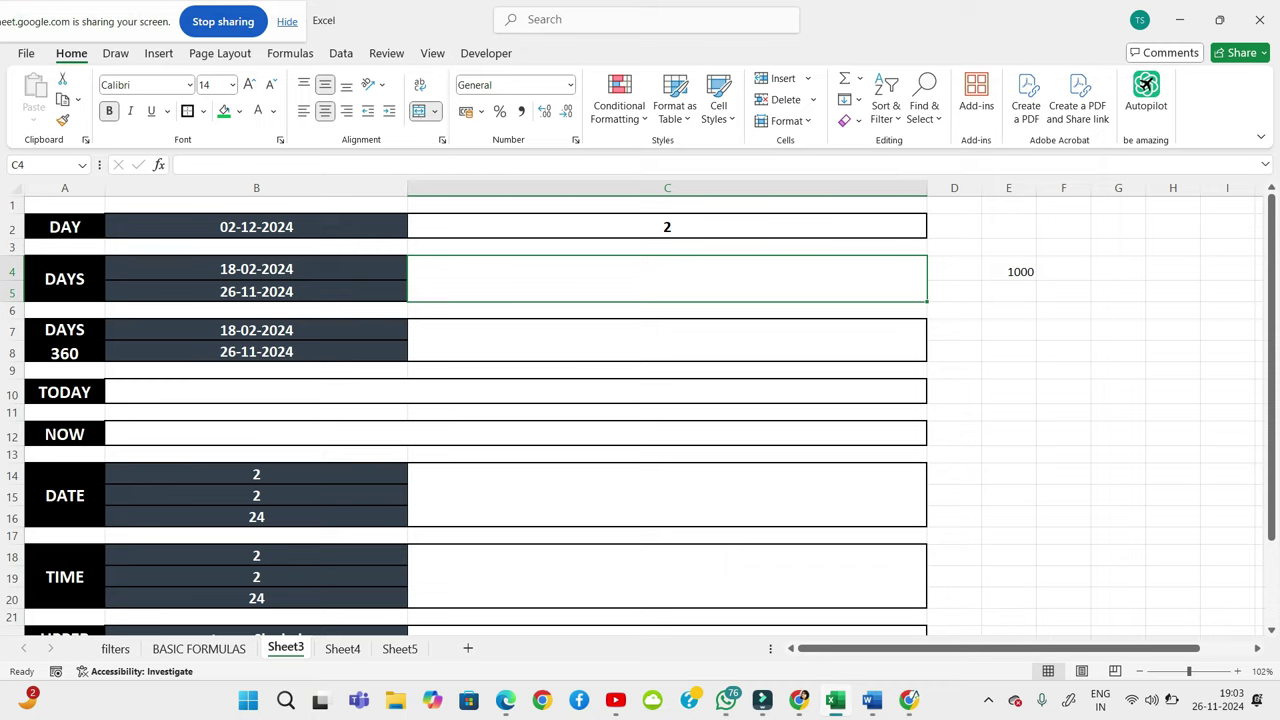
pyautogui.click(1008, 271)
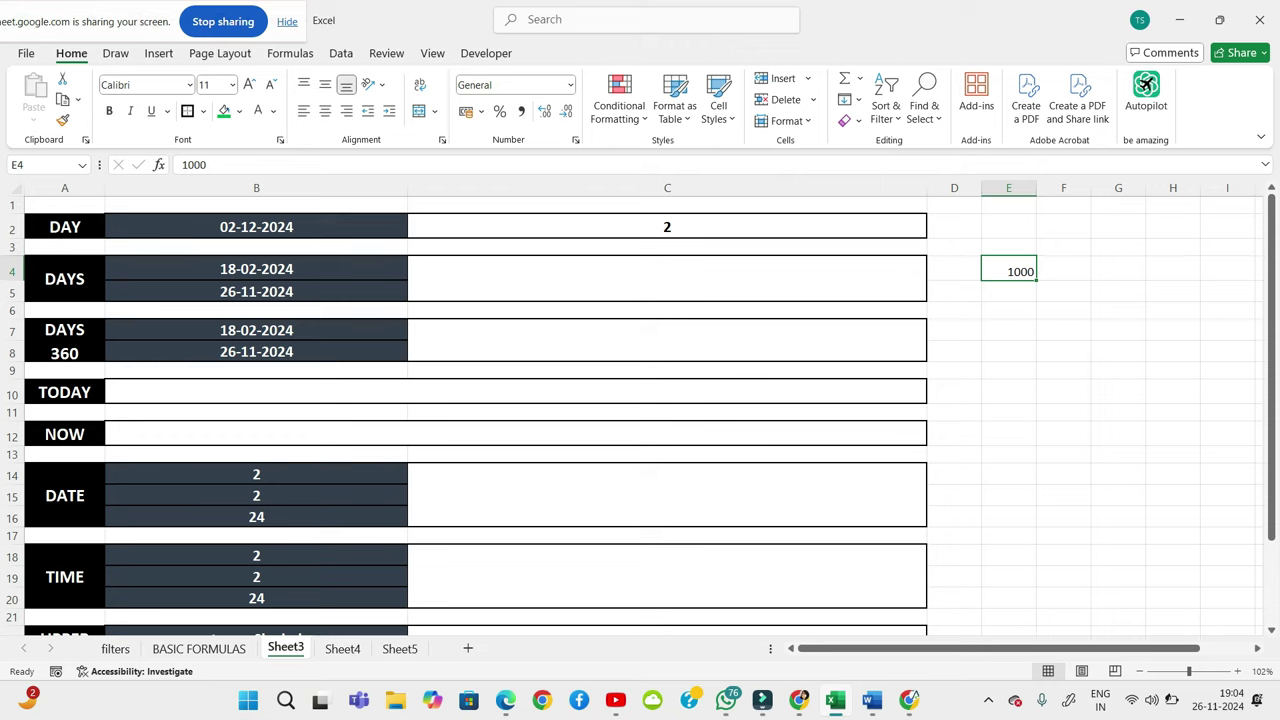
# Step: Compare the B4 and B5 DAYS dates again and select result cell C4
pyautogui.click(256, 268)
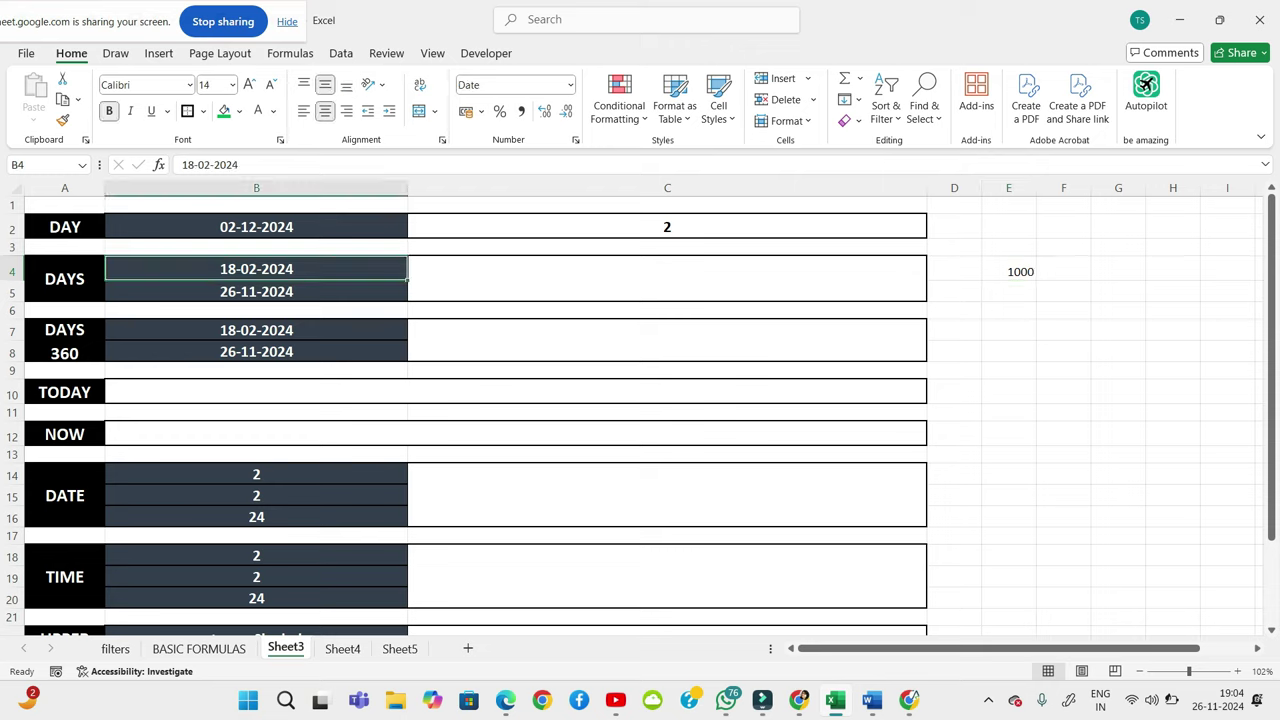
pyautogui.click(256, 291)
pyautogui.click(256, 268)
pyautogui.click(256, 291)
pyautogui.click(256, 268)
pyautogui.click(256, 291)
pyautogui.click(256, 268)
pyautogui.click(256, 291)
pyautogui.click(256, 268)
pyautogui.click(256, 291)
pyautogui.click(256, 268)
pyautogui.click(256, 291)
pyautogui.click(667, 278)
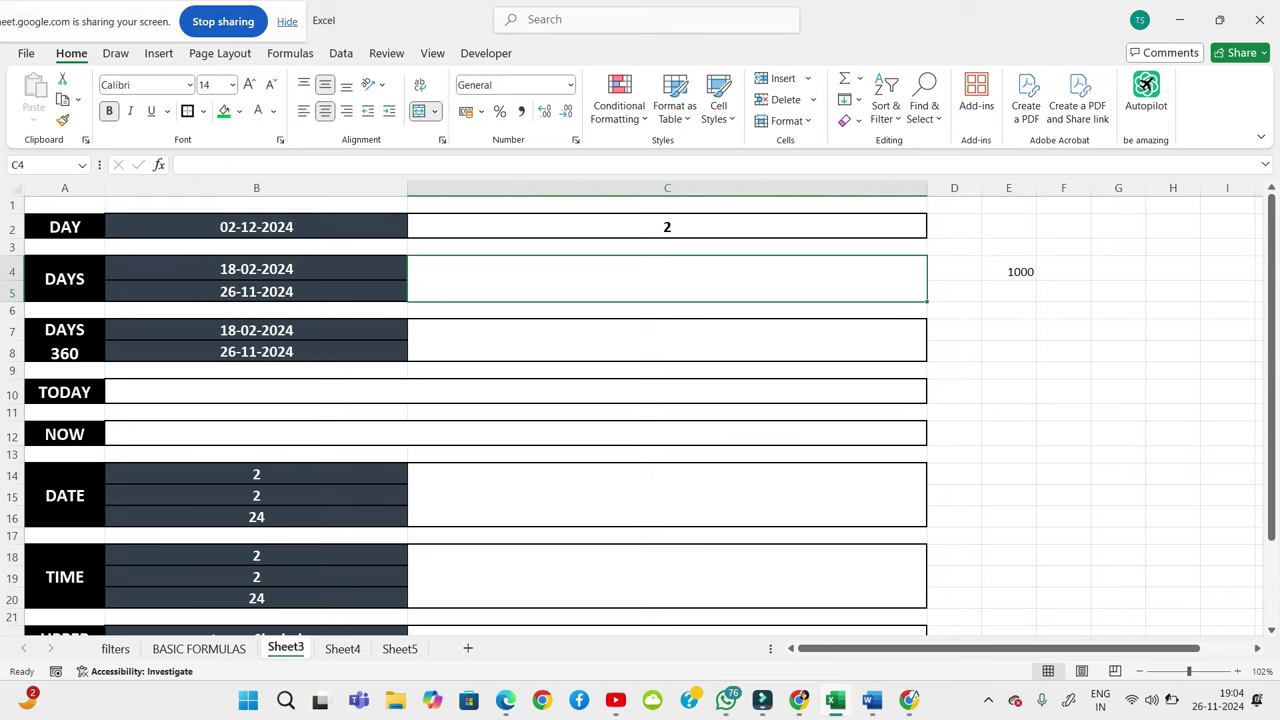
# Step: Start typing =DAYS( in C4 and dismiss the low-battery warning
pyautogui.write('=DAYS')
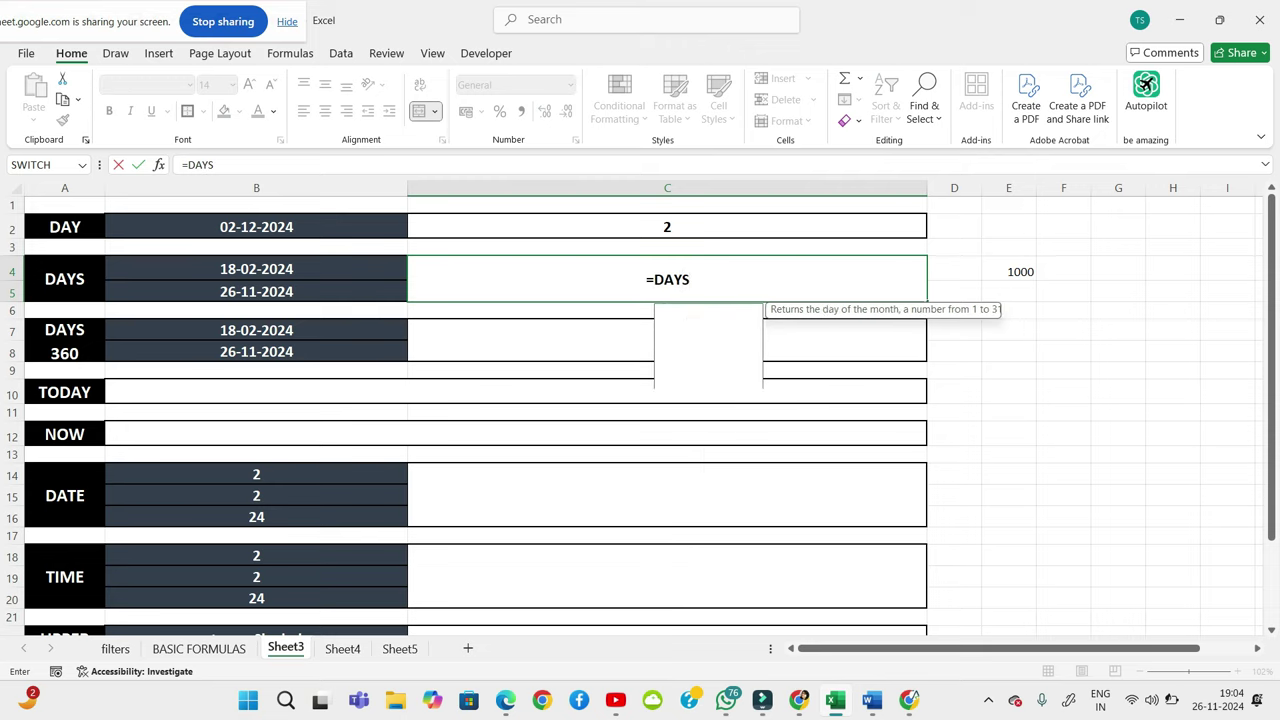
pyautogui.write('(')
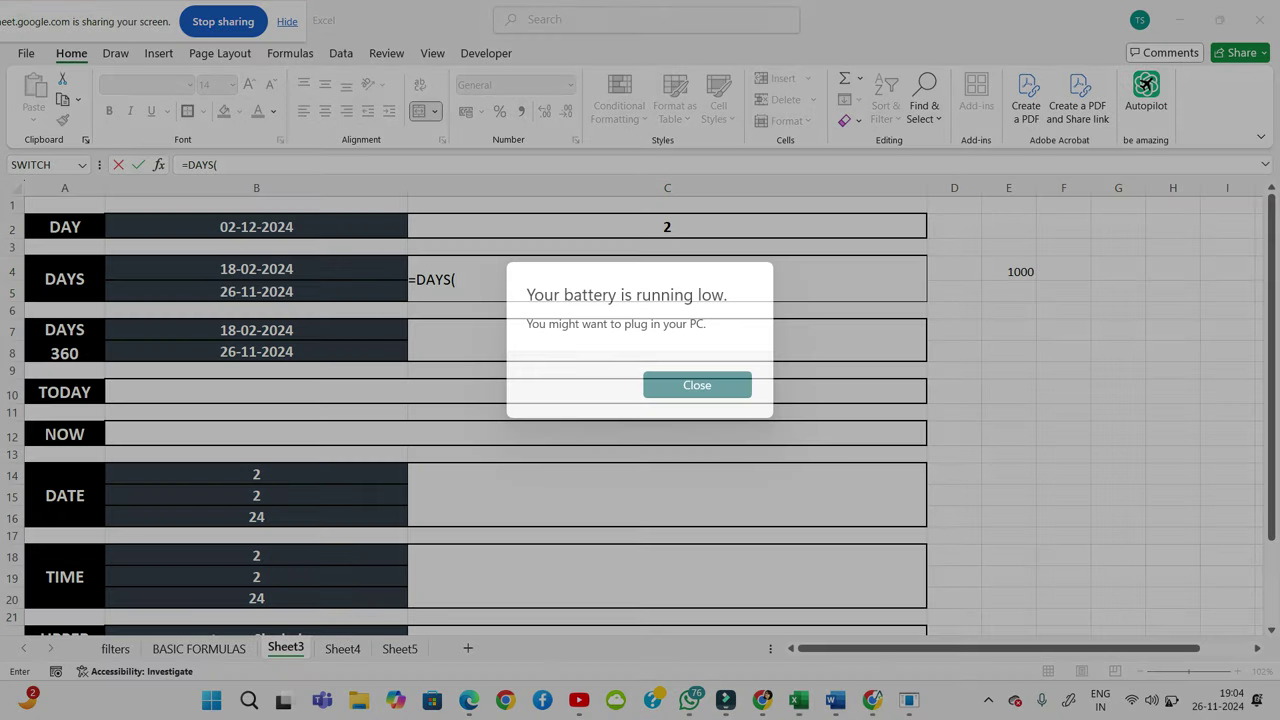
pyautogui.press('Escape')
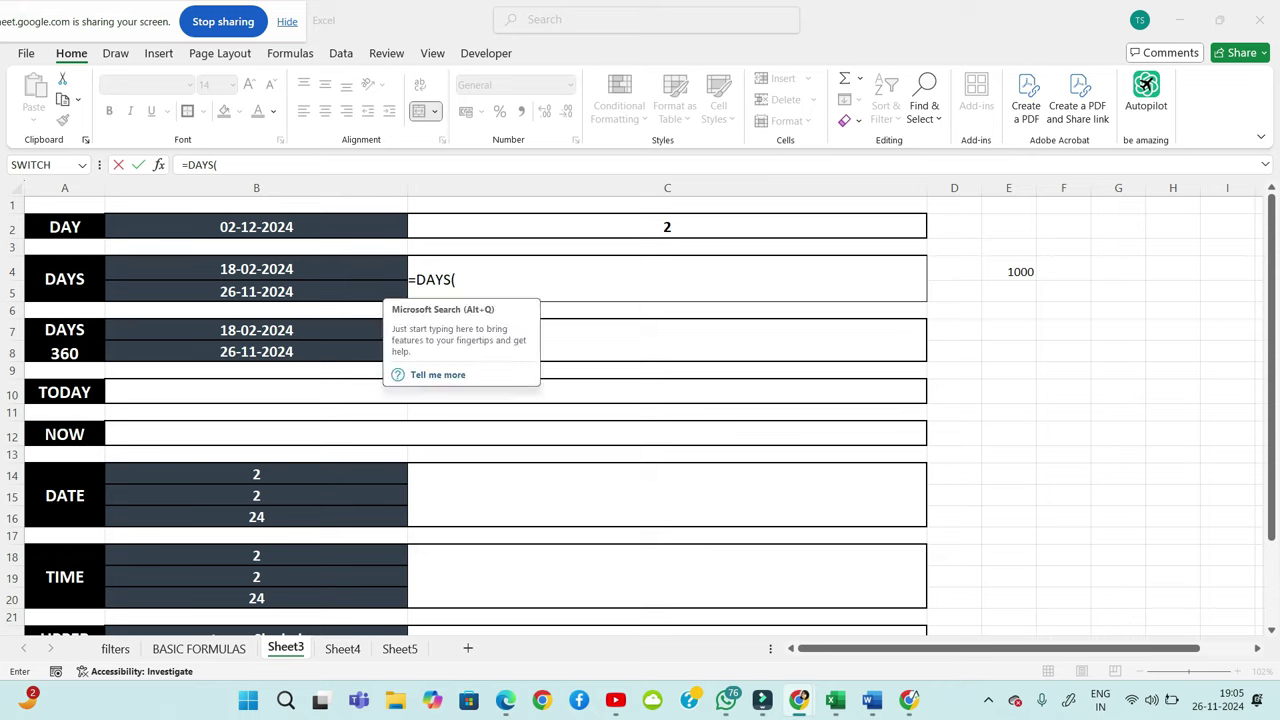
# Step: Complete C4 as =DAYS(B5,B4), returning 282, and verify the formula
pyautogui.click(456, 280)
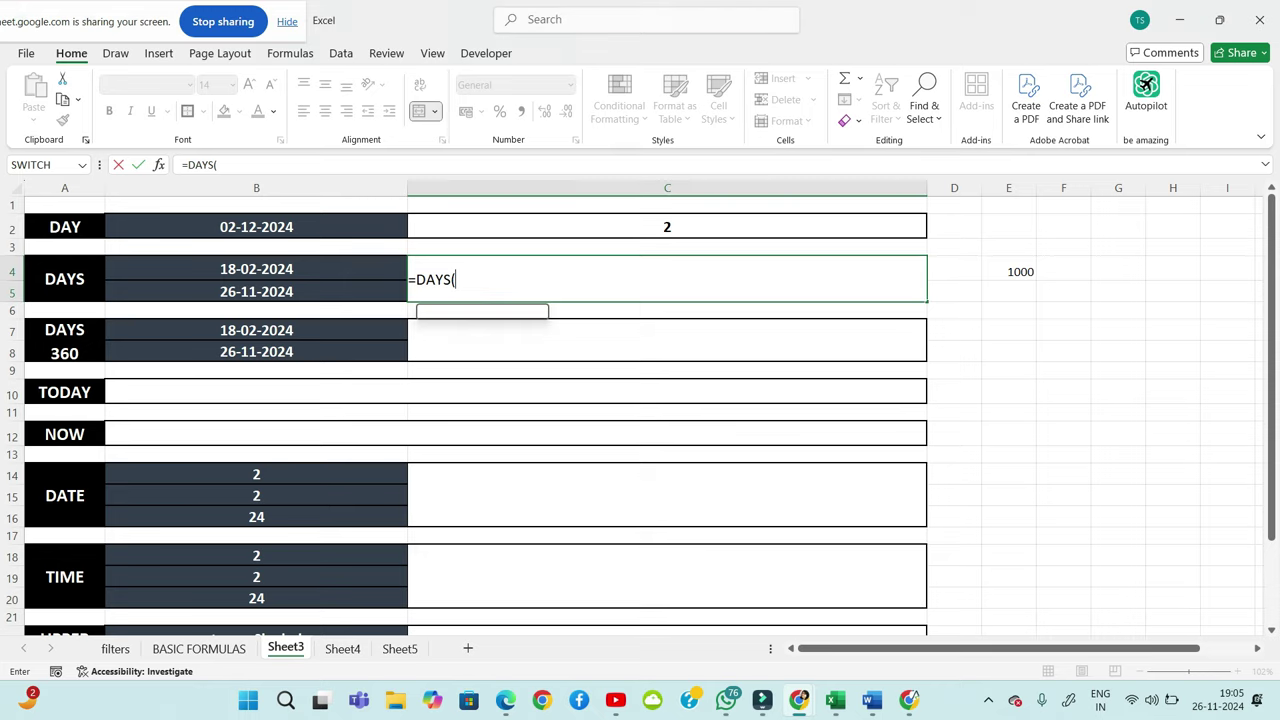
pyautogui.click(256, 291)
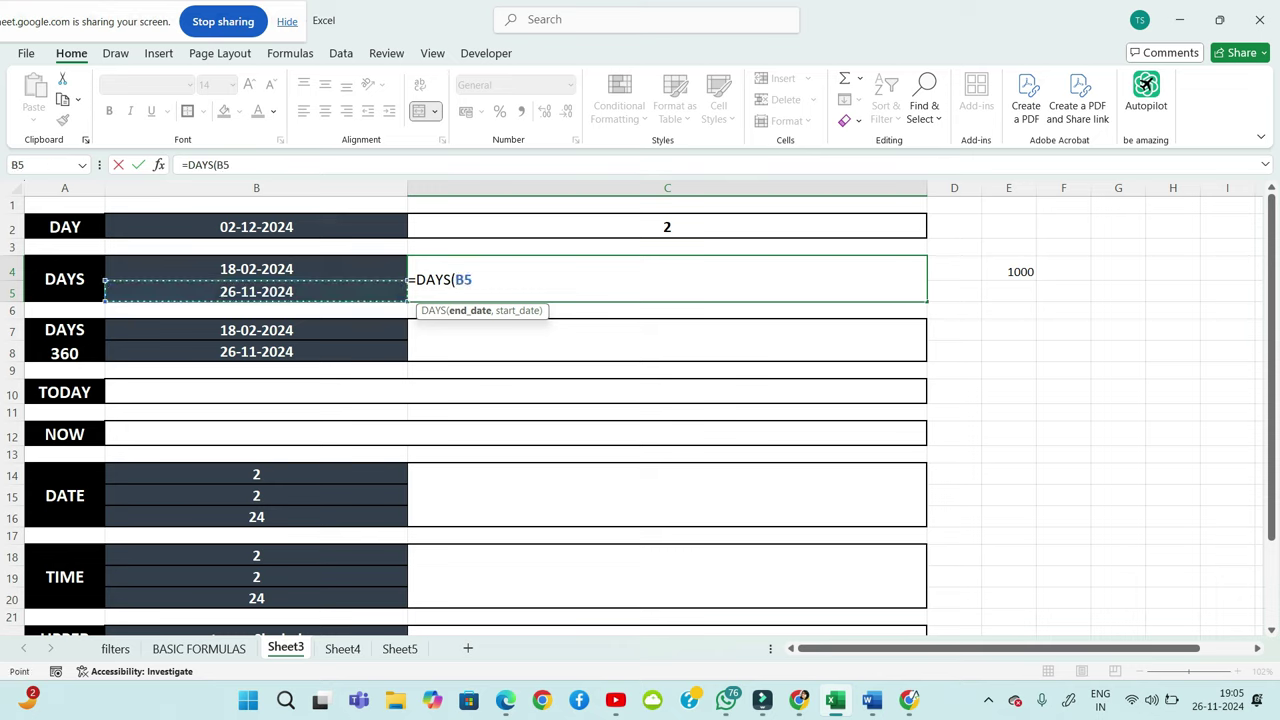
pyautogui.write(',')
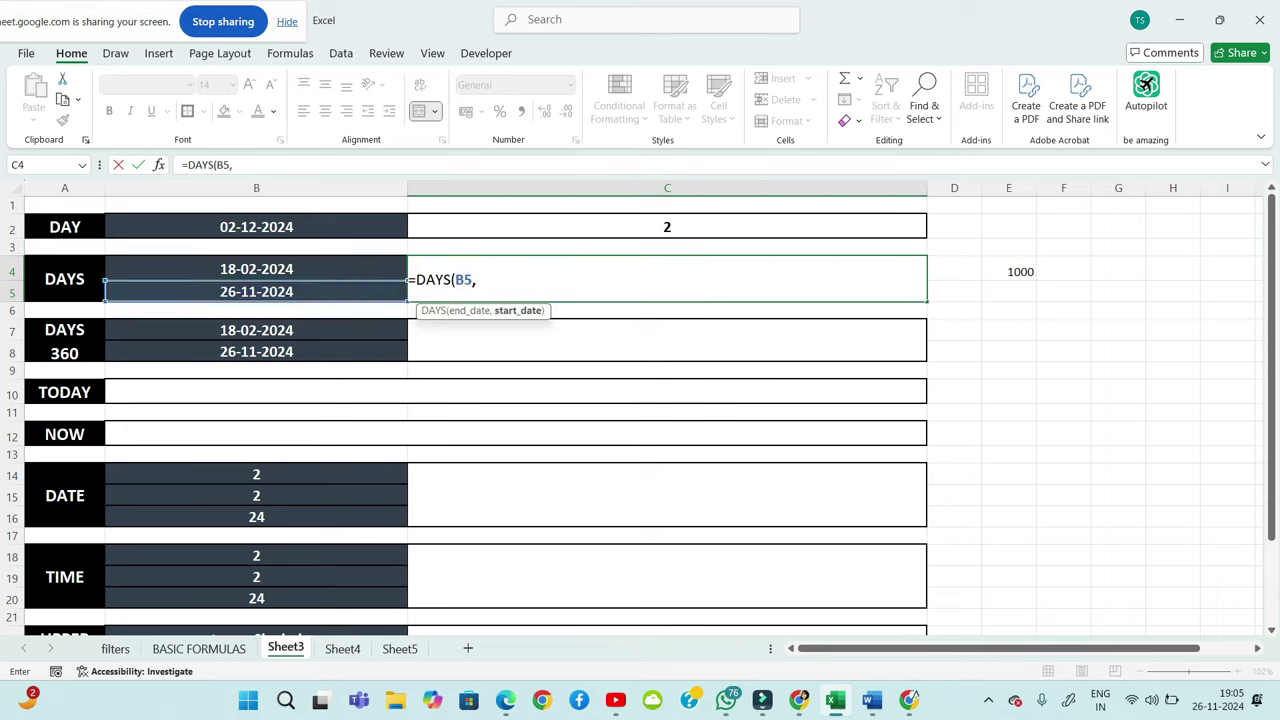
pyautogui.click(256, 269)
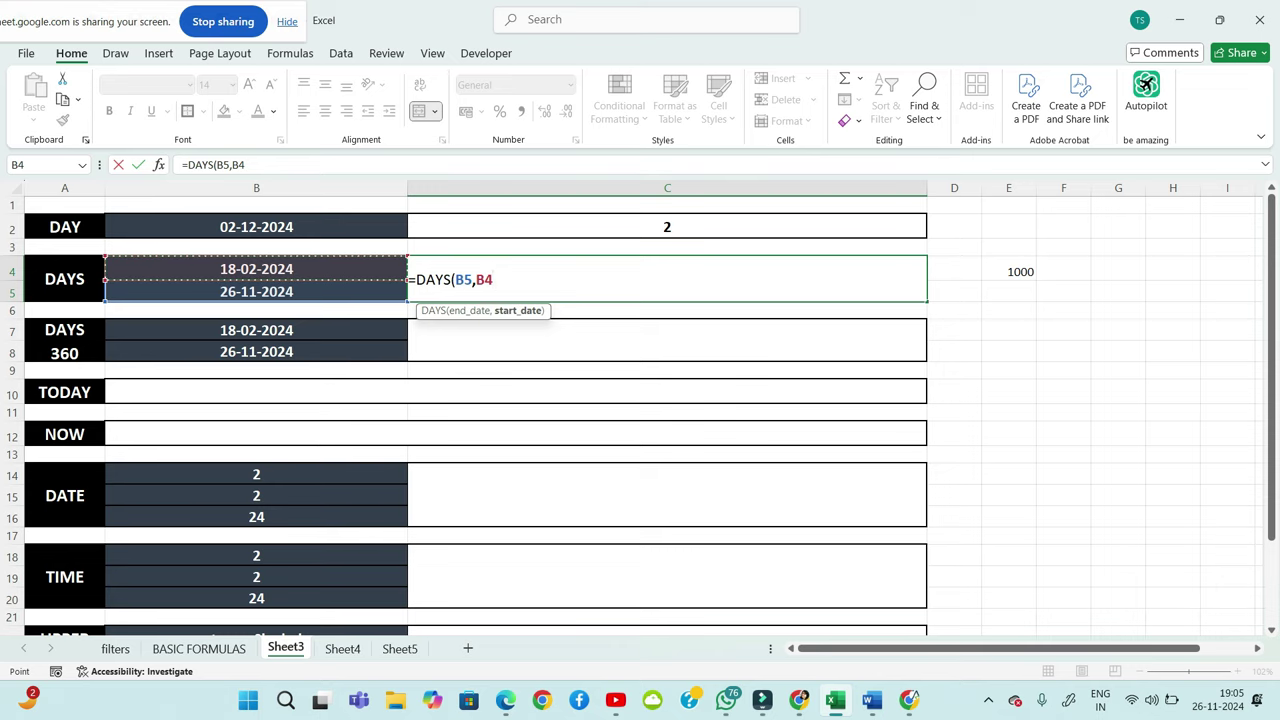
pyautogui.write(')')
pyautogui.press('Return')
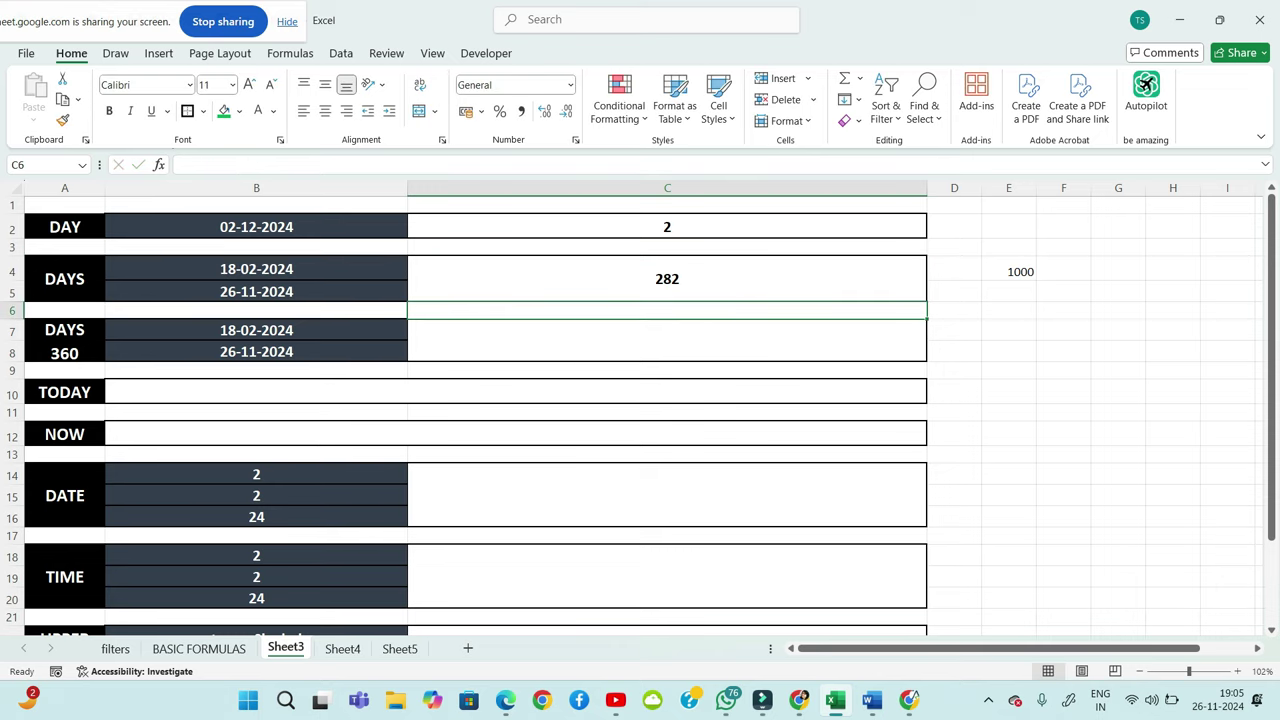
pyautogui.click(667, 279)
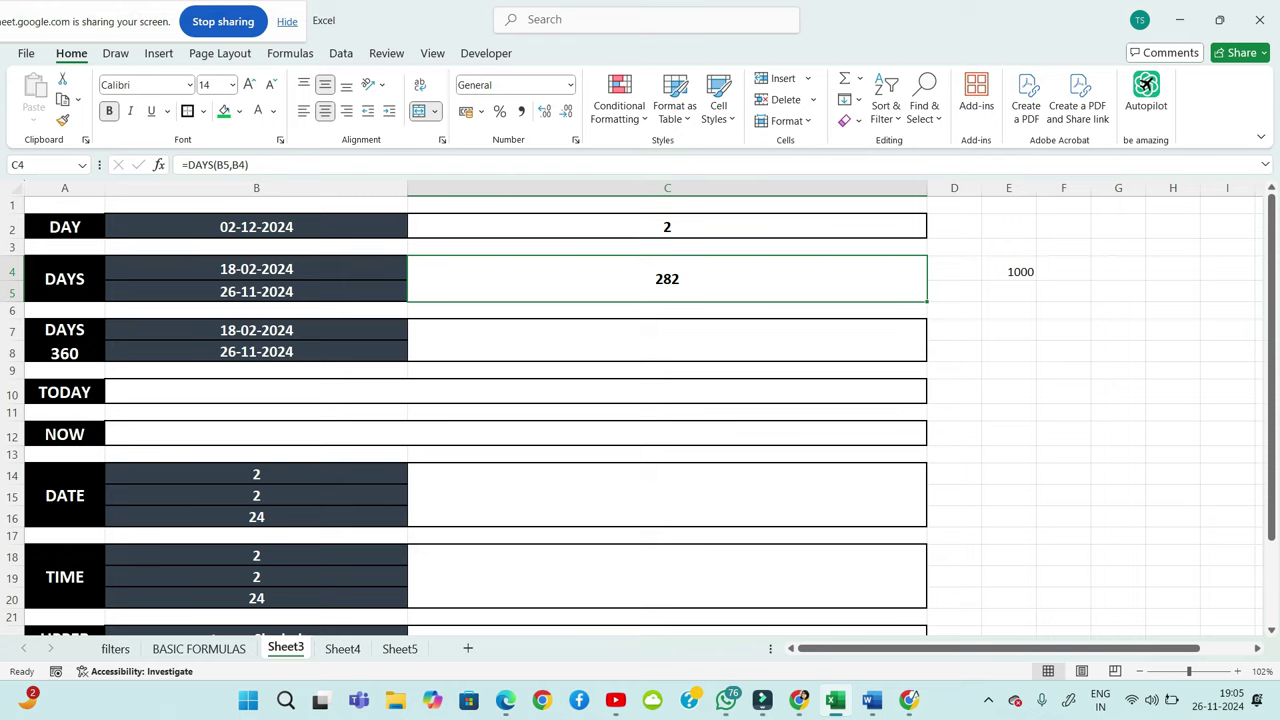
pyautogui.click(667, 340)
# Step: Enter =DAYS360(B7,B8) in C7 so the DAYS 360 block returns 278
pyautogui.write('=')
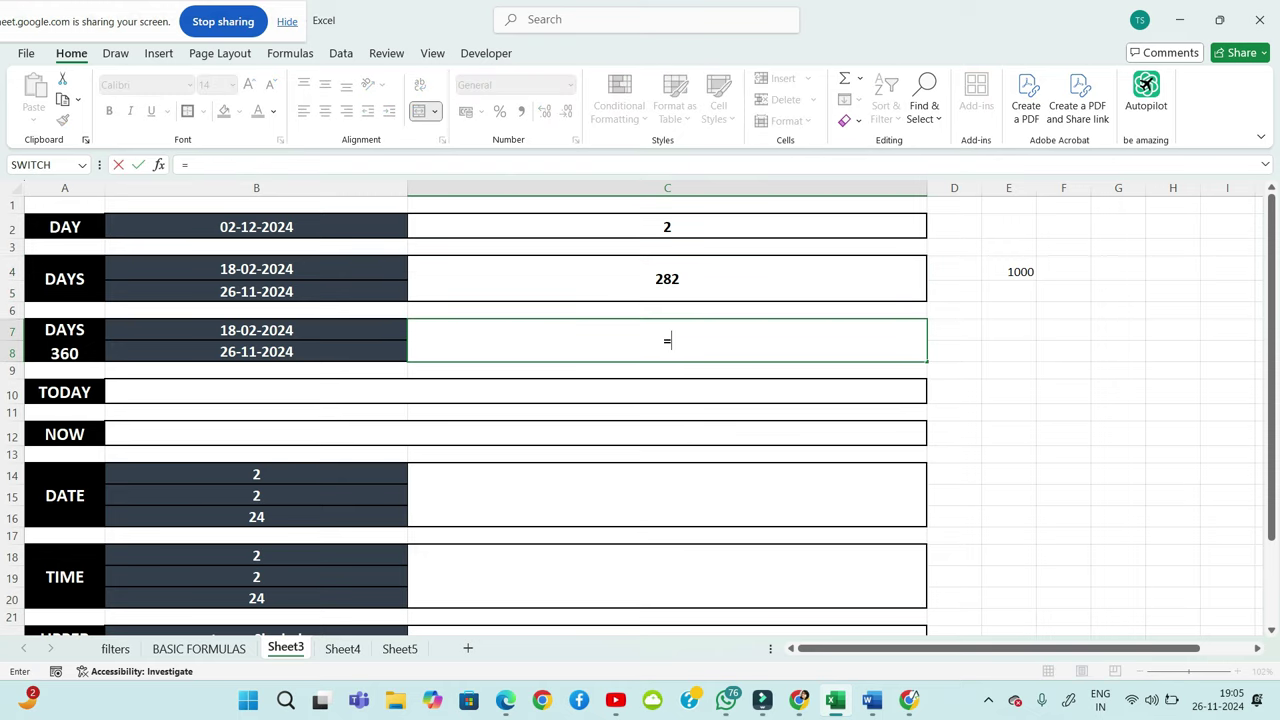
pyautogui.write('DAYS')
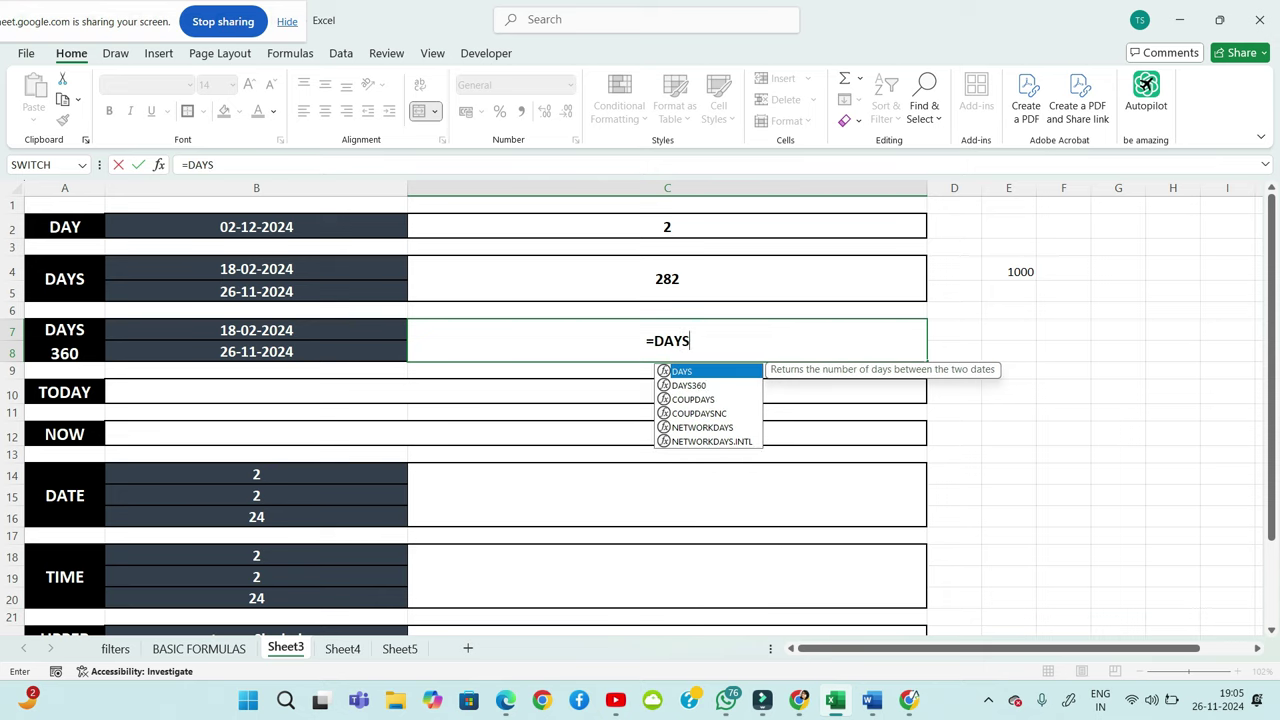
pyautogui.press('Down')
pyautogui.press('Tab')
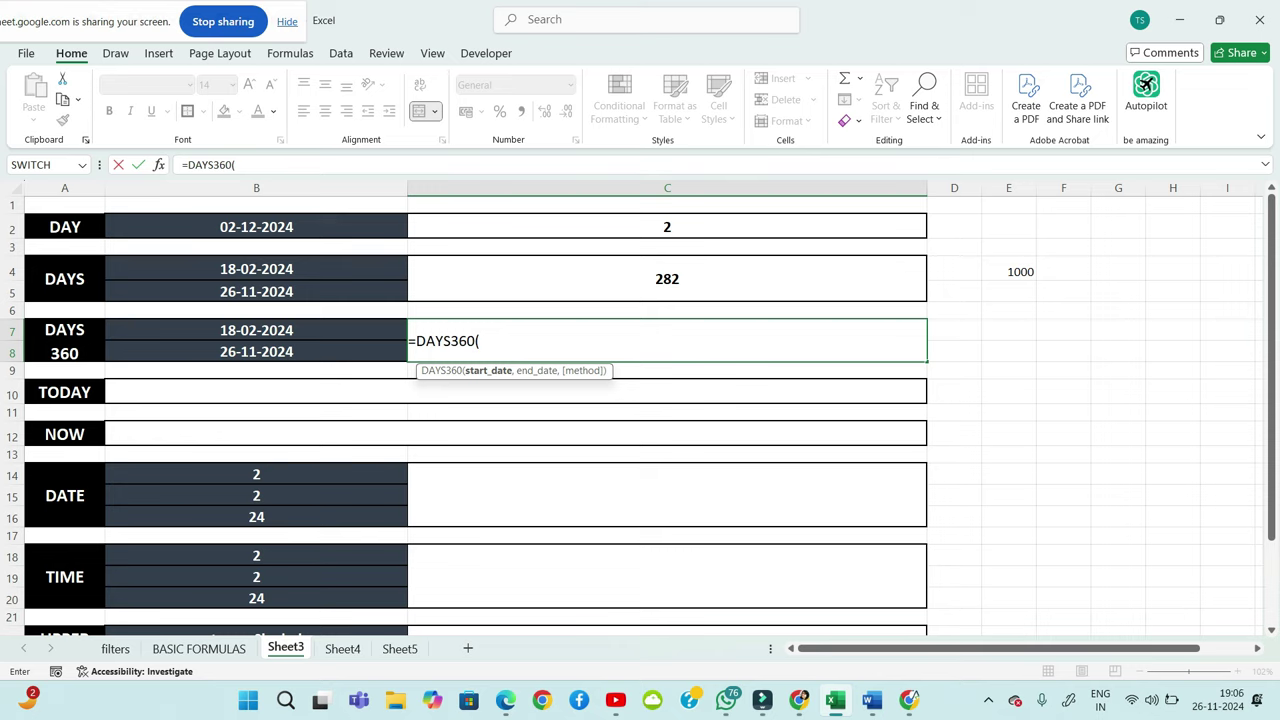
pyautogui.click(256, 330)
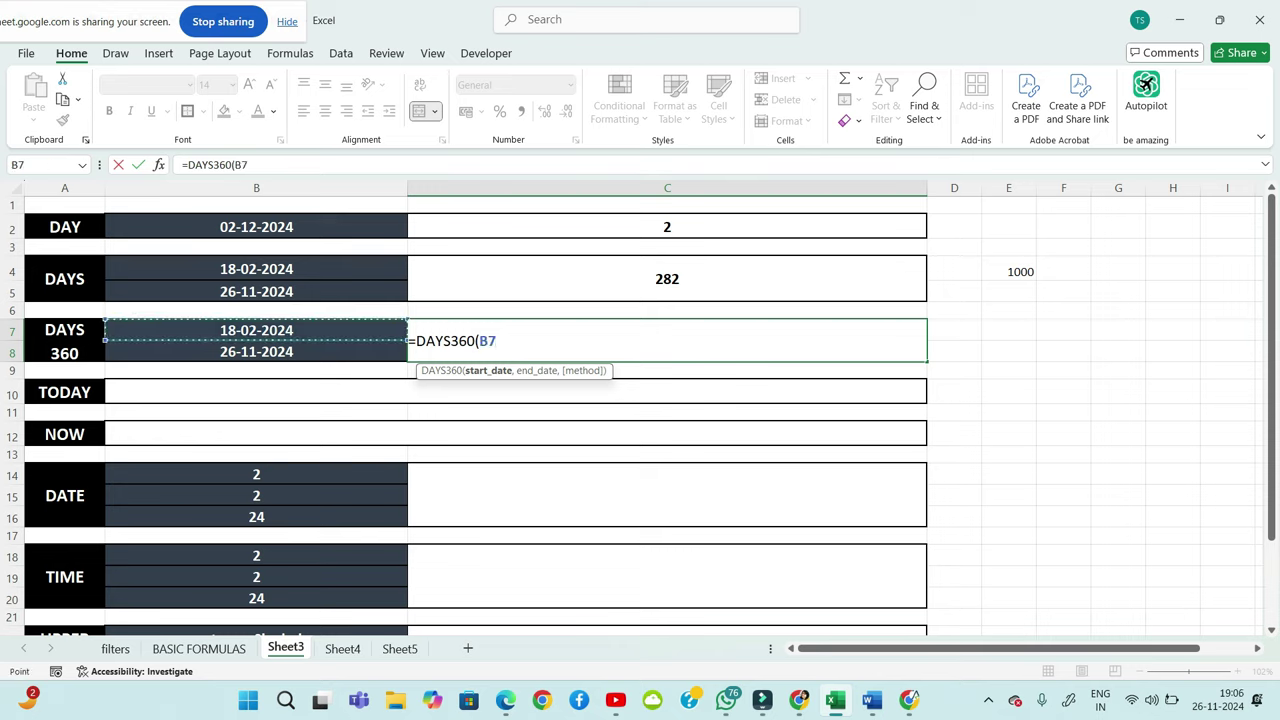
pyautogui.write(',')
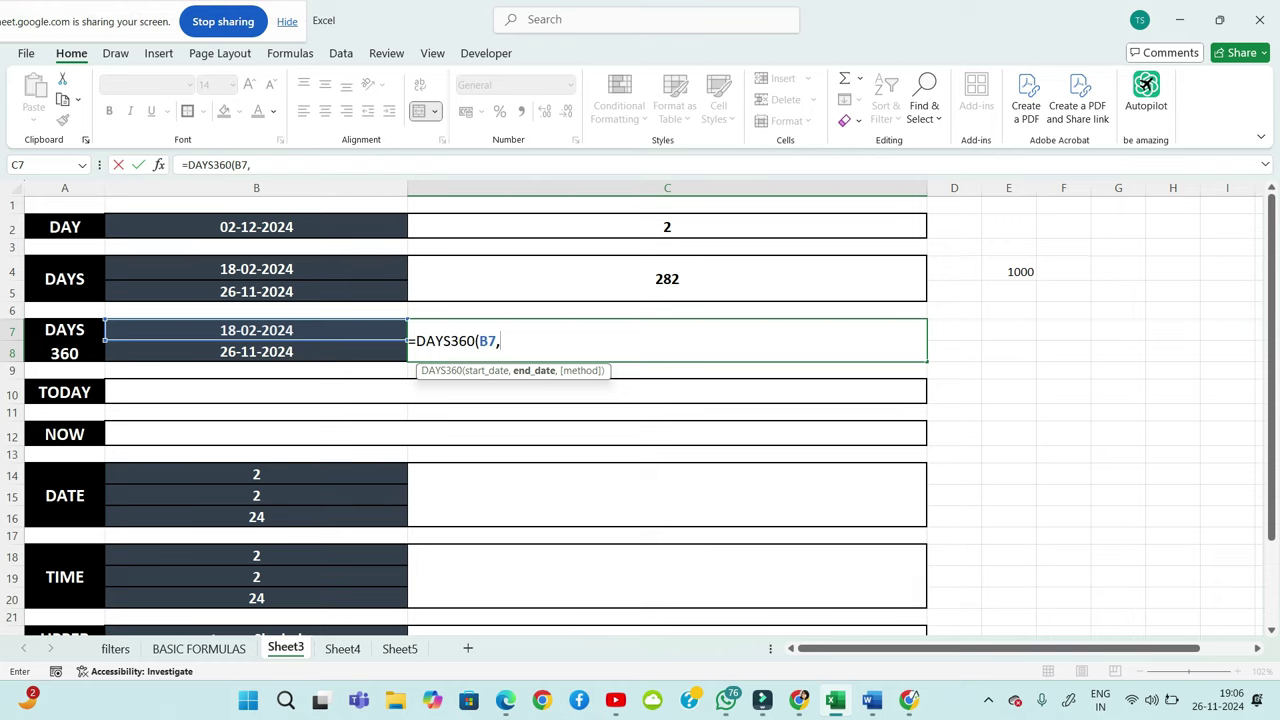
pyautogui.click(256, 352)
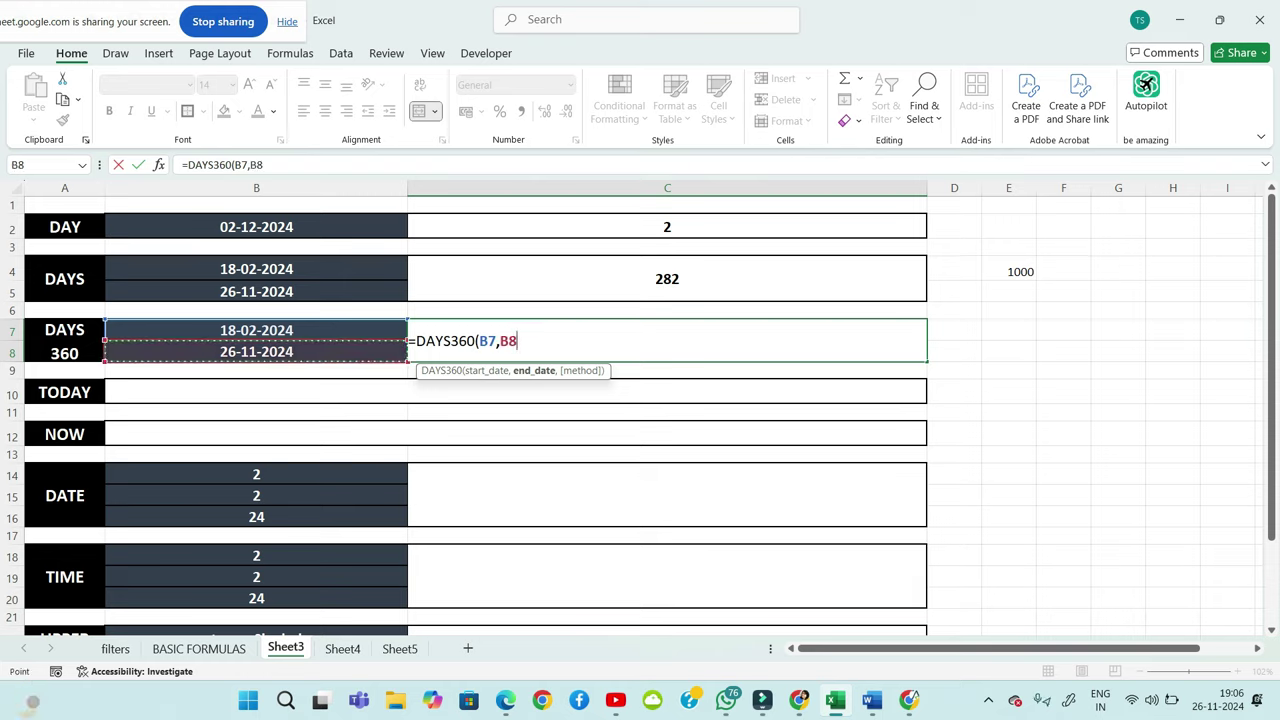
pyautogui.write(')')
pyautogui.press('Return')
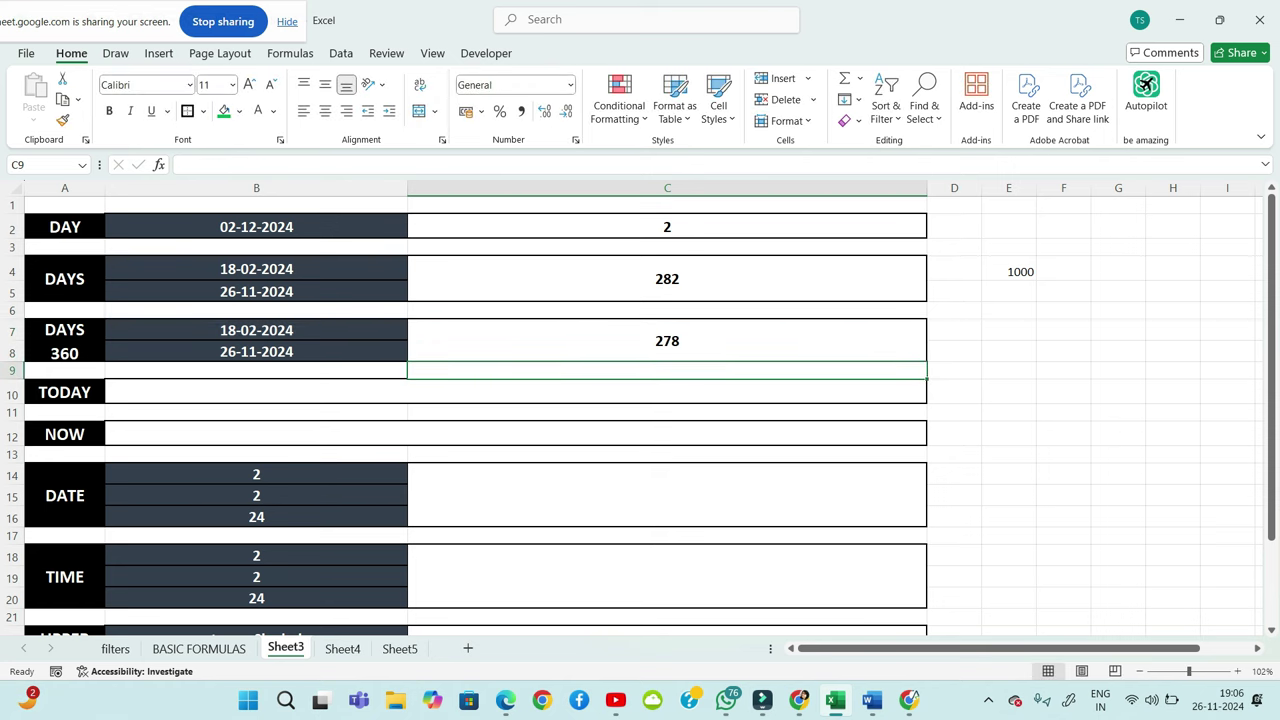
# Step: Paste over the date pair B7:B8, check the start date in B4, and select E4 holding 1000
pyautogui.moveTo(256, 269); pyautogui.dragTo(256, 352)
pyautogui.hotkey('ctrl', 'v')
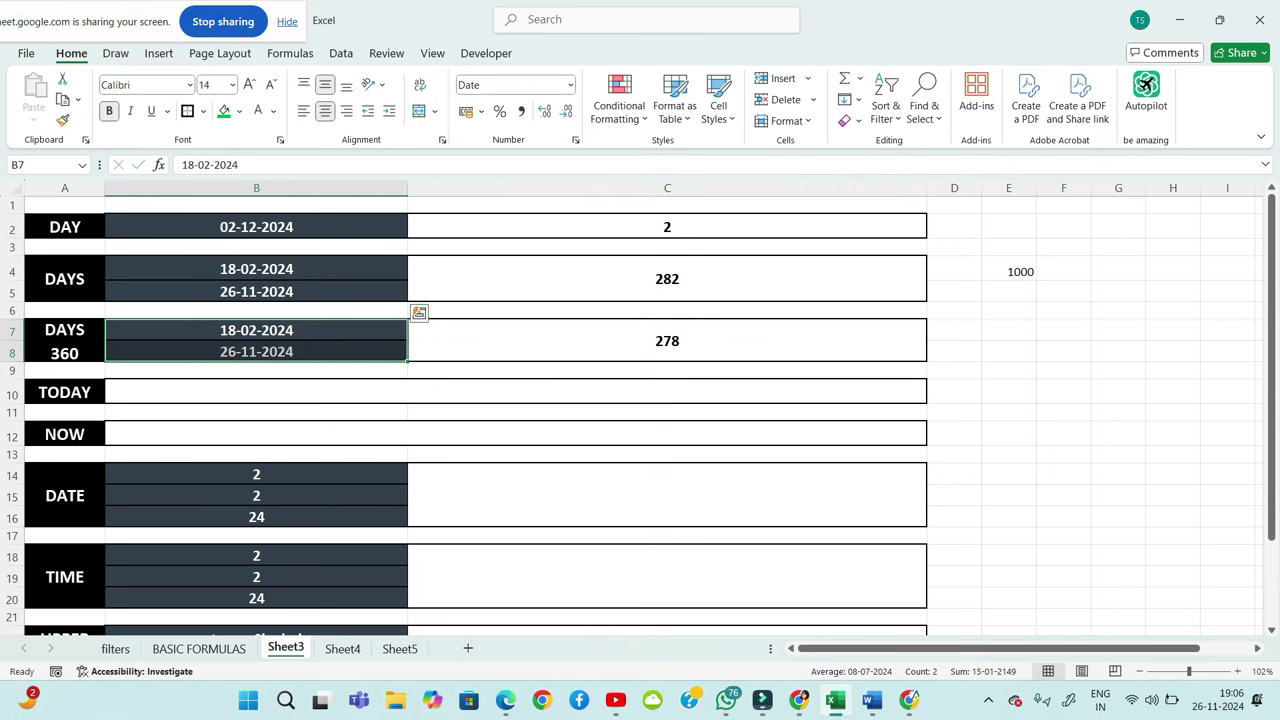
pyautogui.click(256, 269)
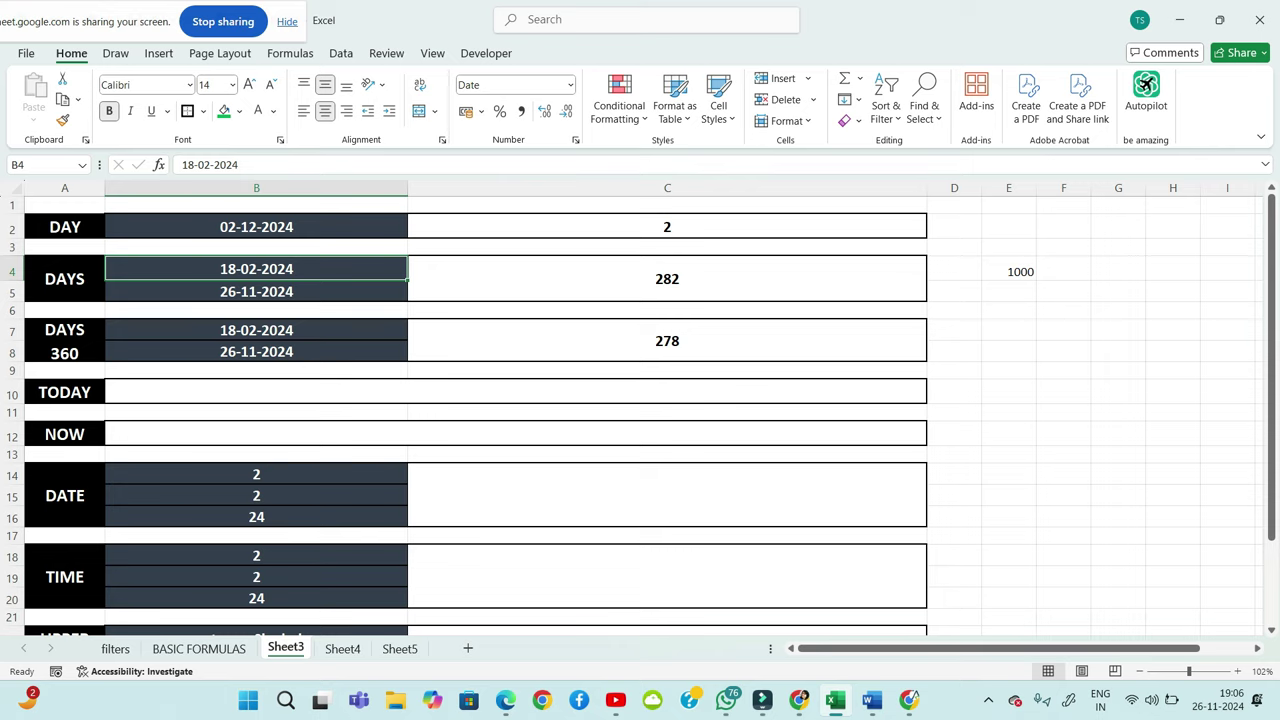
pyautogui.click(1008, 268)
# Step: Clear the 1000 from E4 and ink an underlined 'Actual ⇒ 366, 365' in red beside the results
pyautogui.press('Delete')
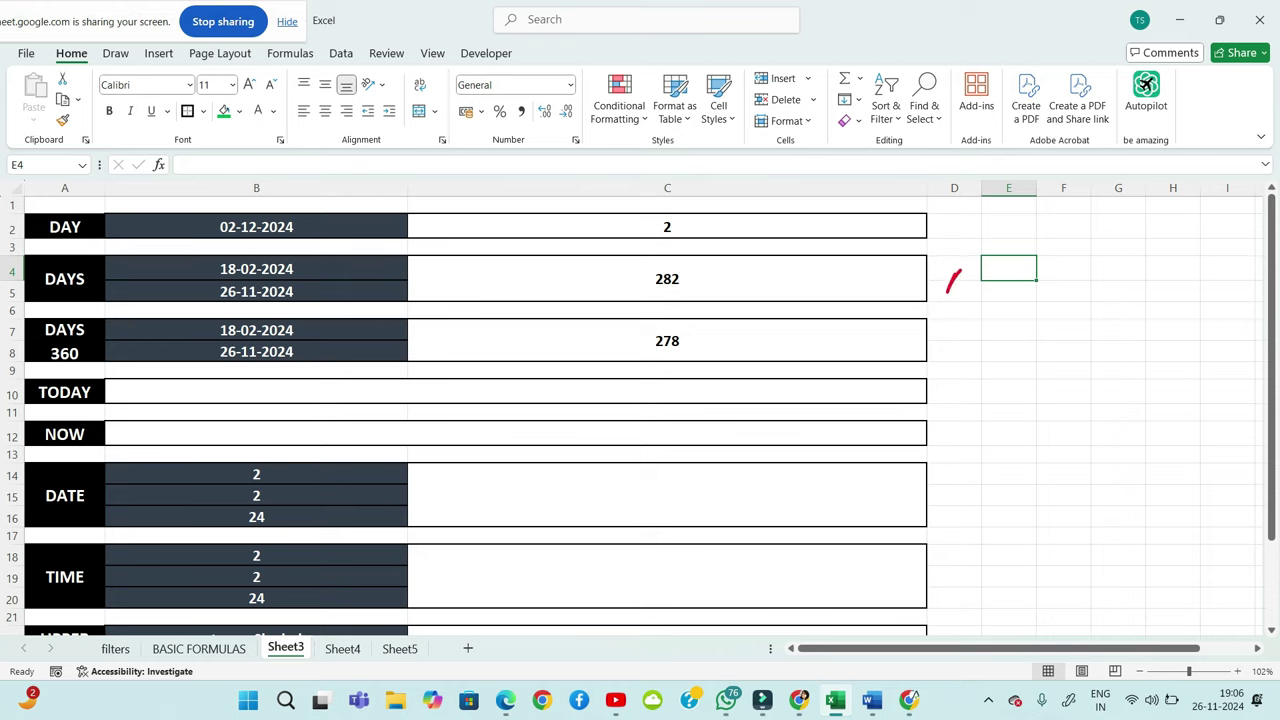
pyautogui.moveTo(946, 294); pyautogui.dragTo(992, 294)
pyautogui.moveTo(998, 276); pyautogui.dragTo(1010, 282)
pyautogui.moveTo(1016, 279); pyautogui.dragTo(1034, 286)
pyautogui.moveTo(1032, 262); pyautogui.dragTo(1036, 290)
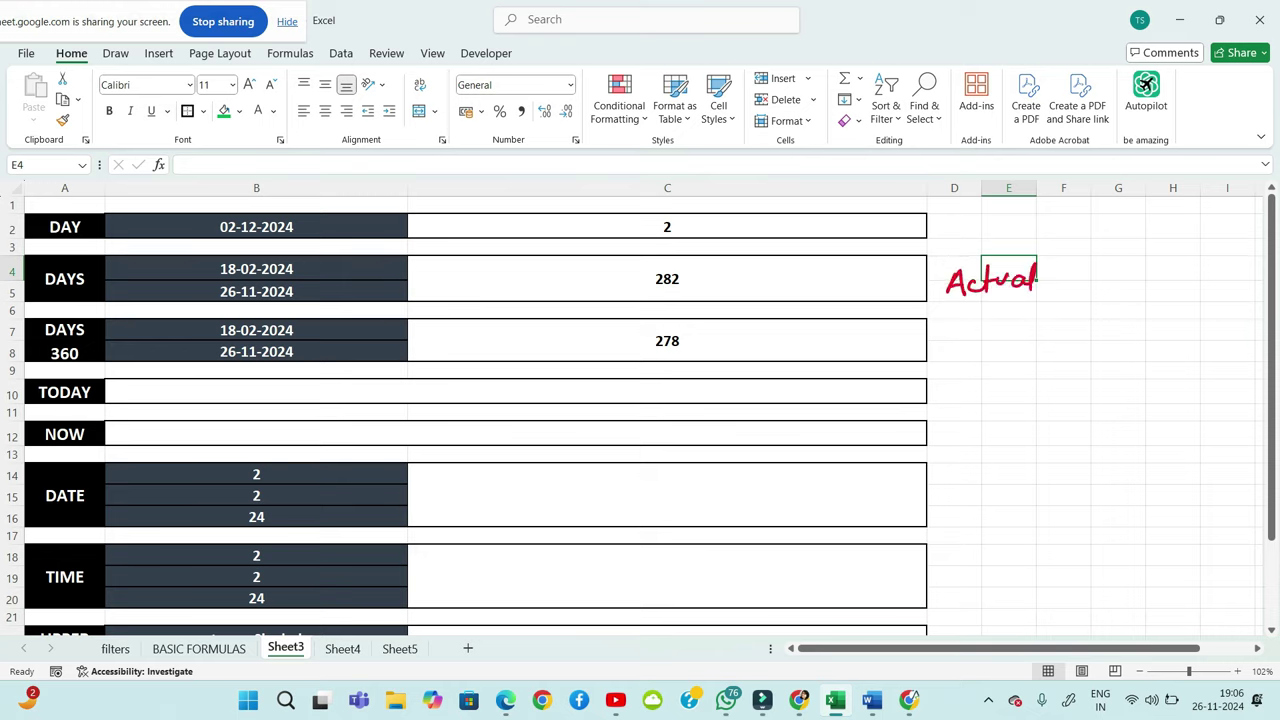
pyautogui.moveTo(944, 300)
pyautogui.mouseDown()
pyautogui.moveTo(1032, 302)
pyautogui.moveTo(1070, 276)
pyautogui.mouseUp()
pyautogui.moveTo(1055, 284); pyautogui.dragTo(1070, 290)
pyautogui.moveTo(1101, 270)
pyautogui.mouseDown()
pyautogui.moveTo(1101, 291)
pyautogui.moveTo(1126, 280)
pyautogui.moveTo(1149, 296)
pyautogui.moveTo(1188, 292)
pyautogui.mouseUp()
pyautogui.moveTo(1202, 272)
pyautogui.mouseDown()
pyautogui.moveTo(1214, 271)
pyautogui.moveTo(1200, 298)
pyautogui.moveTo(1243, 302)
pyautogui.mouseUp()
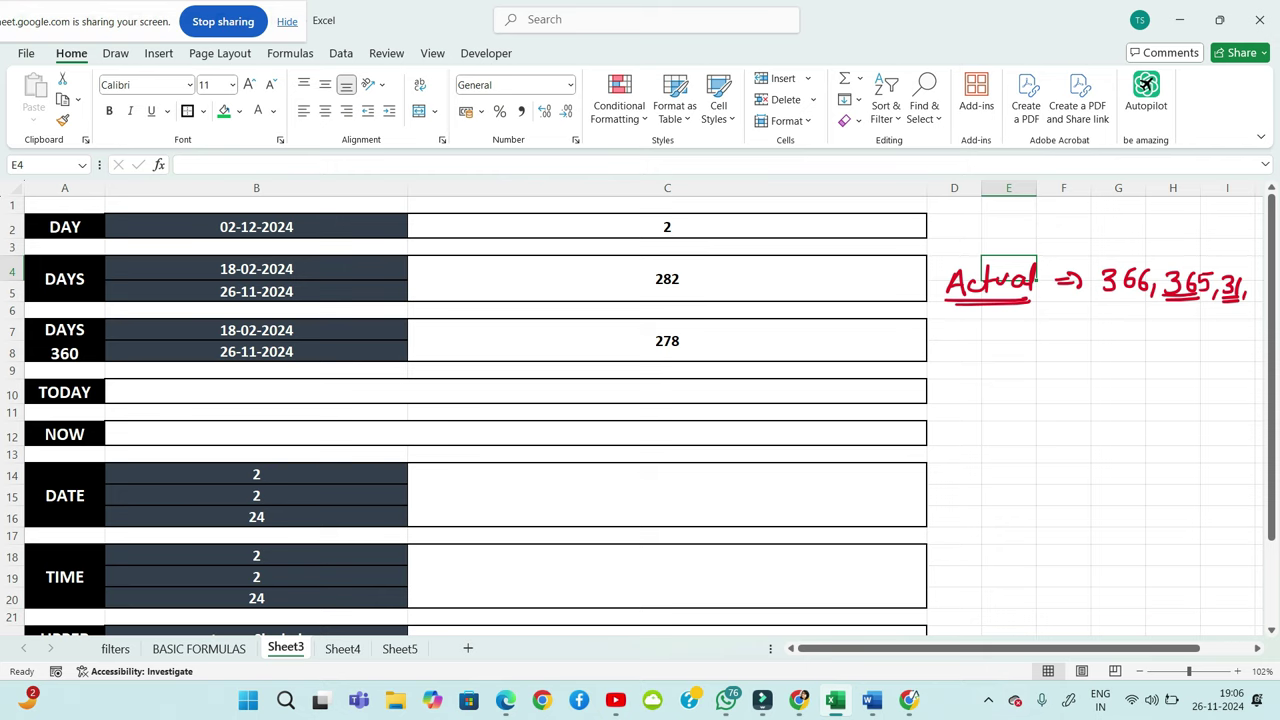
# Step: Add 30, 28 to the month lengths, tick Actual, and write an underlined '360 ⇒' below it
pyautogui.moveTo(955, 648); pyautogui.dragTo(1005, 648)
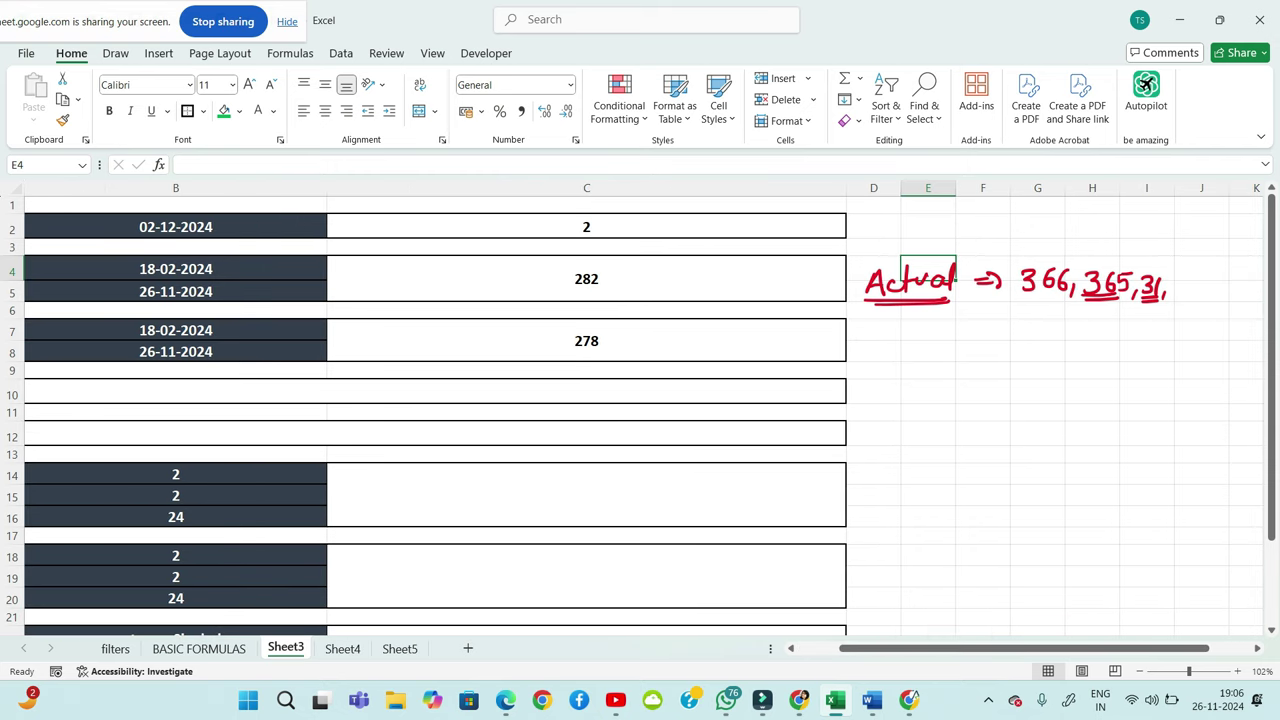
pyautogui.moveTo(1181, 286)
pyautogui.mouseDown()
pyautogui.moveTo(1183, 300)
pyautogui.moveTo(1233, 299)
pyautogui.moveTo(1238, 285)
pyautogui.moveTo(1241, 308)
pyautogui.moveTo(1262, 300)
pyautogui.mouseUp()
pyautogui.click(1214, 298)
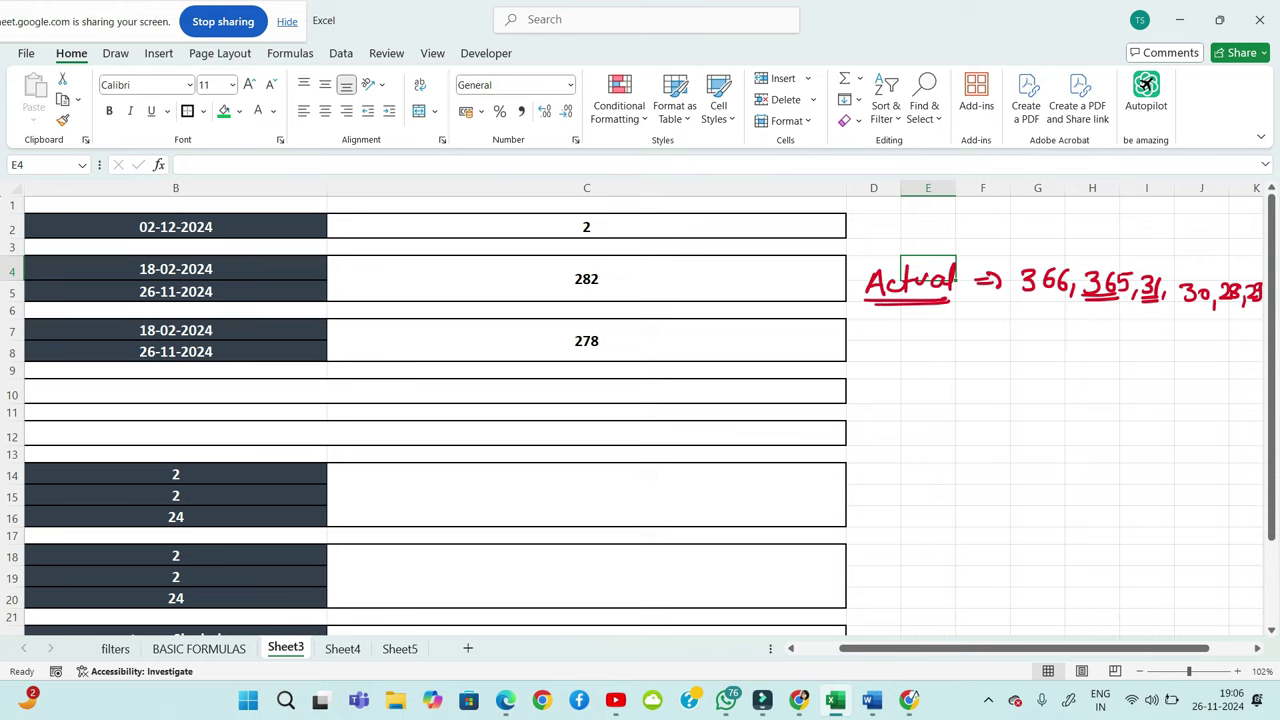
pyautogui.moveTo(866, 276); pyautogui.dragTo(897, 262)
pyautogui.moveTo(859, 335)
pyautogui.mouseDown()
pyautogui.moveTo(866, 348)
pyautogui.moveTo(895, 339)
pyautogui.moveTo(902, 357)
pyautogui.mouseUp()
pyautogui.moveTo(914, 342)
pyautogui.mouseDown()
pyautogui.moveTo(932, 342)
pyautogui.moveTo(922, 352)
pyautogui.moveTo(1008, 327)
pyautogui.mouseUp()
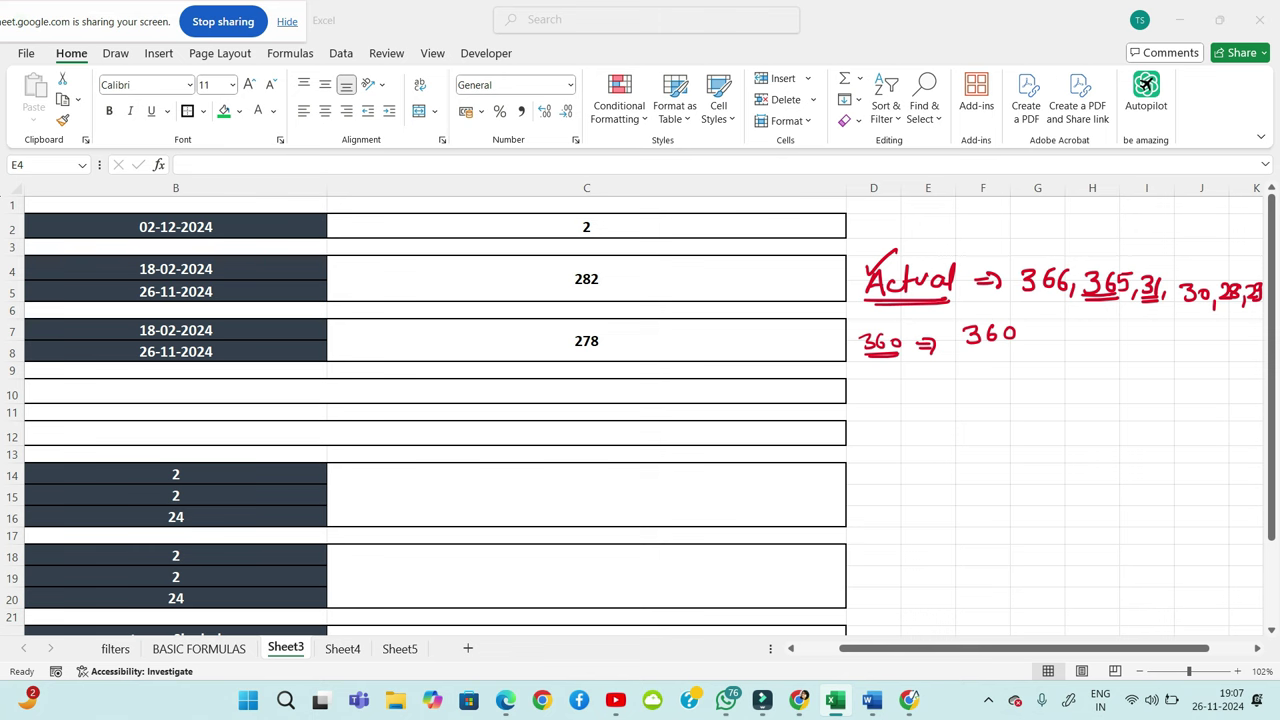
# Step: With the red Draw pen, extend the 360 note to '360 days / 12 months'
pyautogui.click(115, 53)
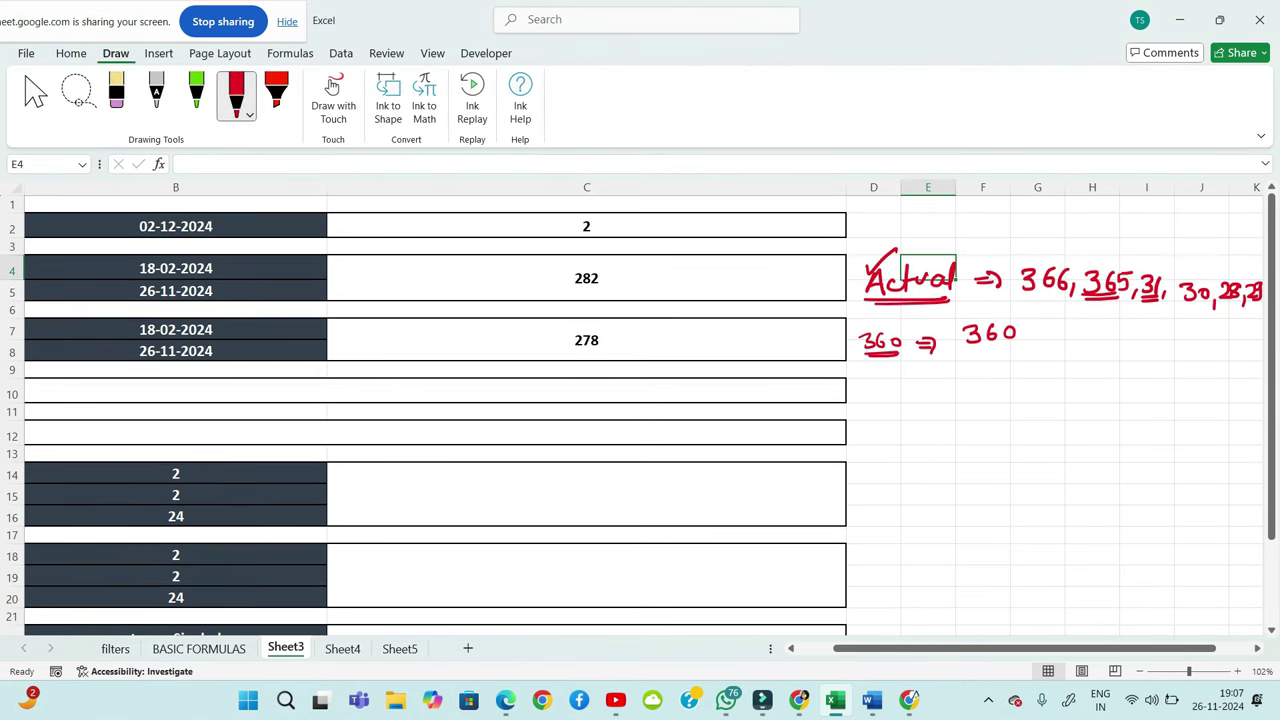
pyautogui.click(237, 95)
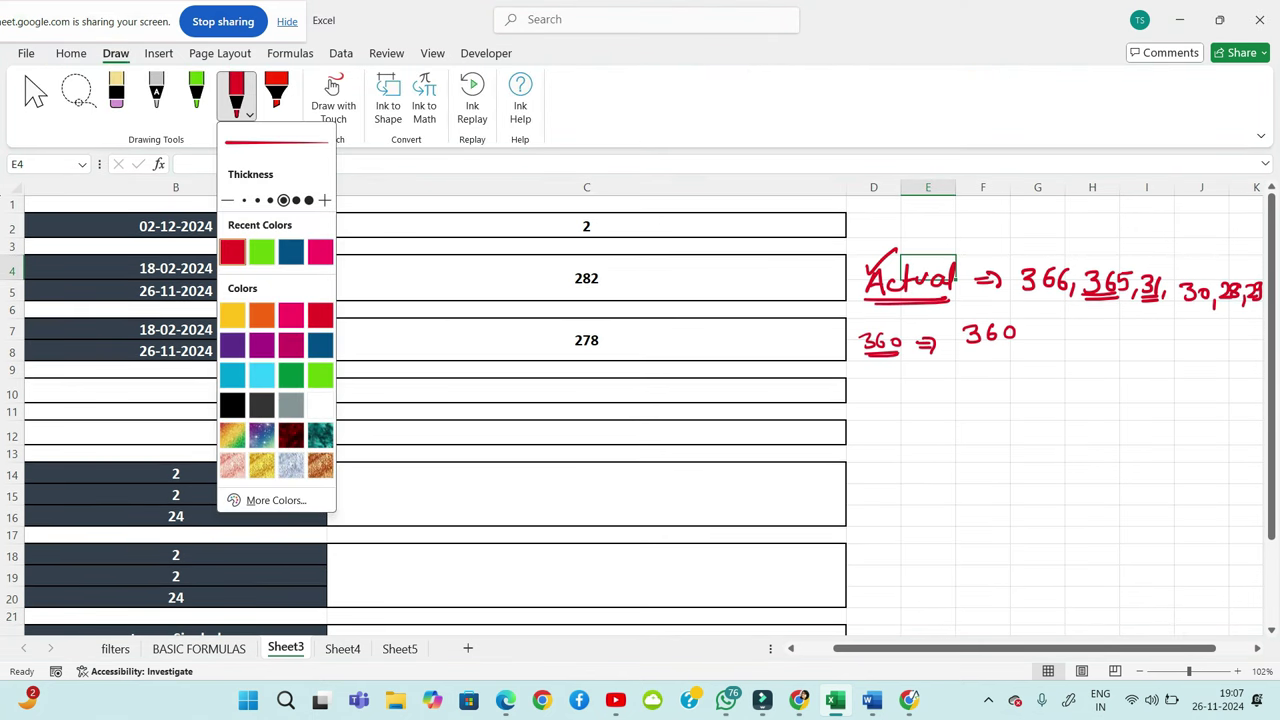
pyautogui.moveTo(1040, 322)
pyautogui.mouseDown()
pyautogui.moveTo(1040, 346)
pyautogui.moveTo(1080, 344)
pyautogui.mouseUp()
pyautogui.moveTo(962, 352)
pyautogui.mouseDown()
pyautogui.moveTo(1084, 344)
pyautogui.moveTo(979, 383)
pyautogui.moveTo(1056, 358)
pyautogui.moveTo(1058, 372)
pyautogui.mouseUp()
pyautogui.moveTo(1062, 372)
pyautogui.mouseDown()
pyautogui.moveTo(1074, 358)
pyautogui.moveTo(1086, 372)
pyautogui.mouseUp()
pyautogui.moveTo(1104, 341); pyautogui.dragTo(1118, 347)
# Step: Ink an arrow to an underlined '30days', then review the formulas in C4 and C7
pyautogui.moveTo(1110, 332)
pyautogui.mouseDown()
pyautogui.moveTo(1110, 352)
pyautogui.moveTo(1186, 328)
pyautogui.moveTo(1210, 356)
pyautogui.moveTo(1224, 350)
pyautogui.mouseUp()
pyautogui.moveTo(1156, 368)
pyautogui.mouseDown()
pyautogui.moveTo(1226, 362)
pyautogui.moveTo(1214, 313)
pyautogui.mouseUp()
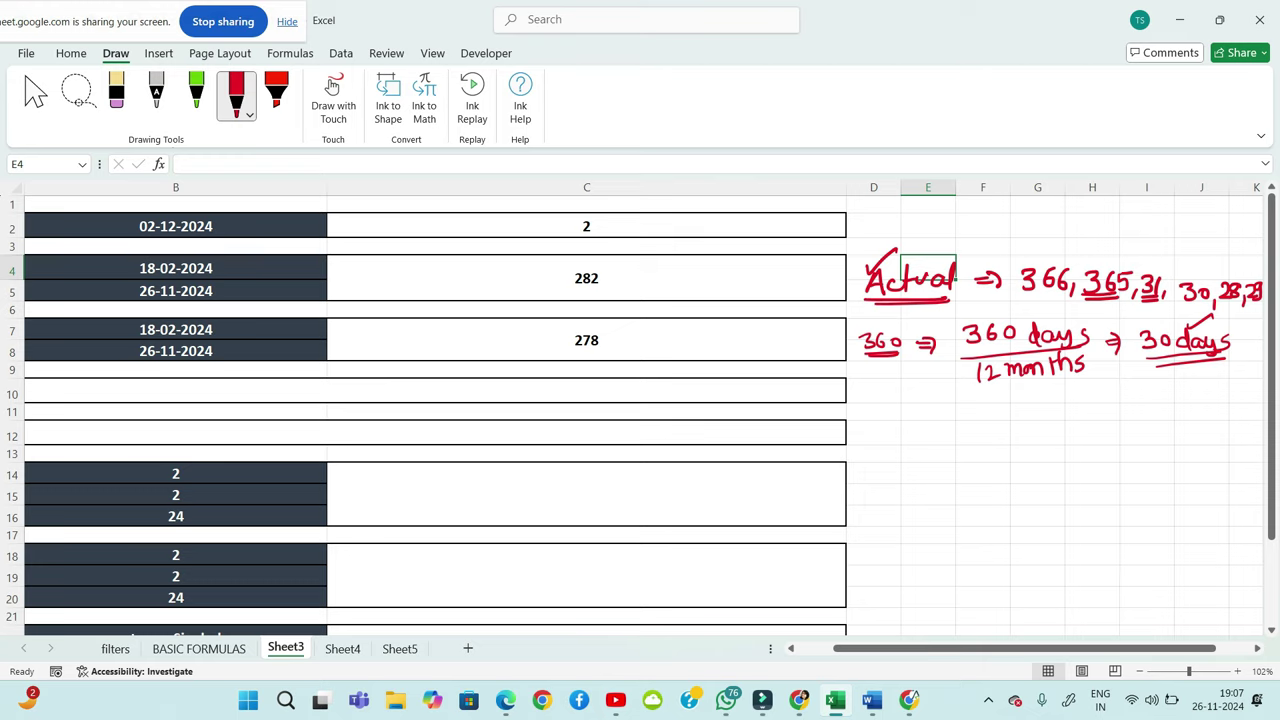
pyautogui.click(586, 278)
pyautogui.click(586, 340)
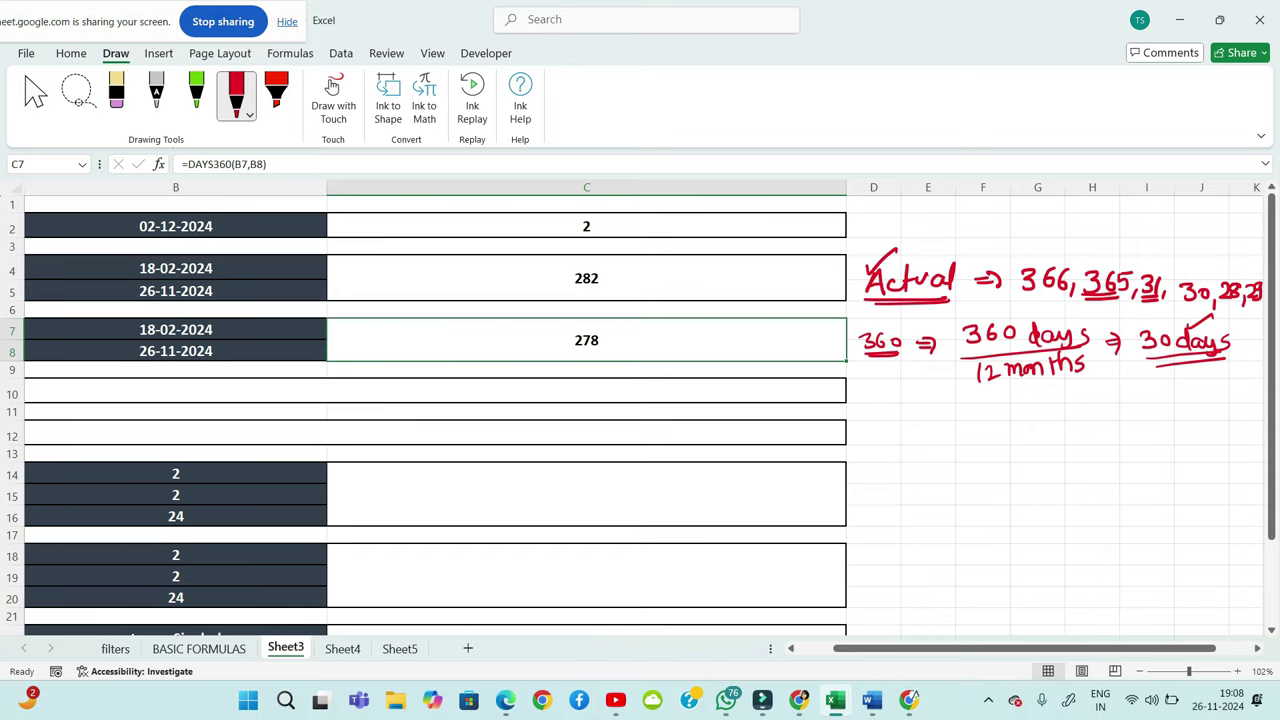
# Step: Change the end dates in B5 and B8 to 01-03-2024, giving 12 actual days versus 13
pyautogui.click(175, 290)
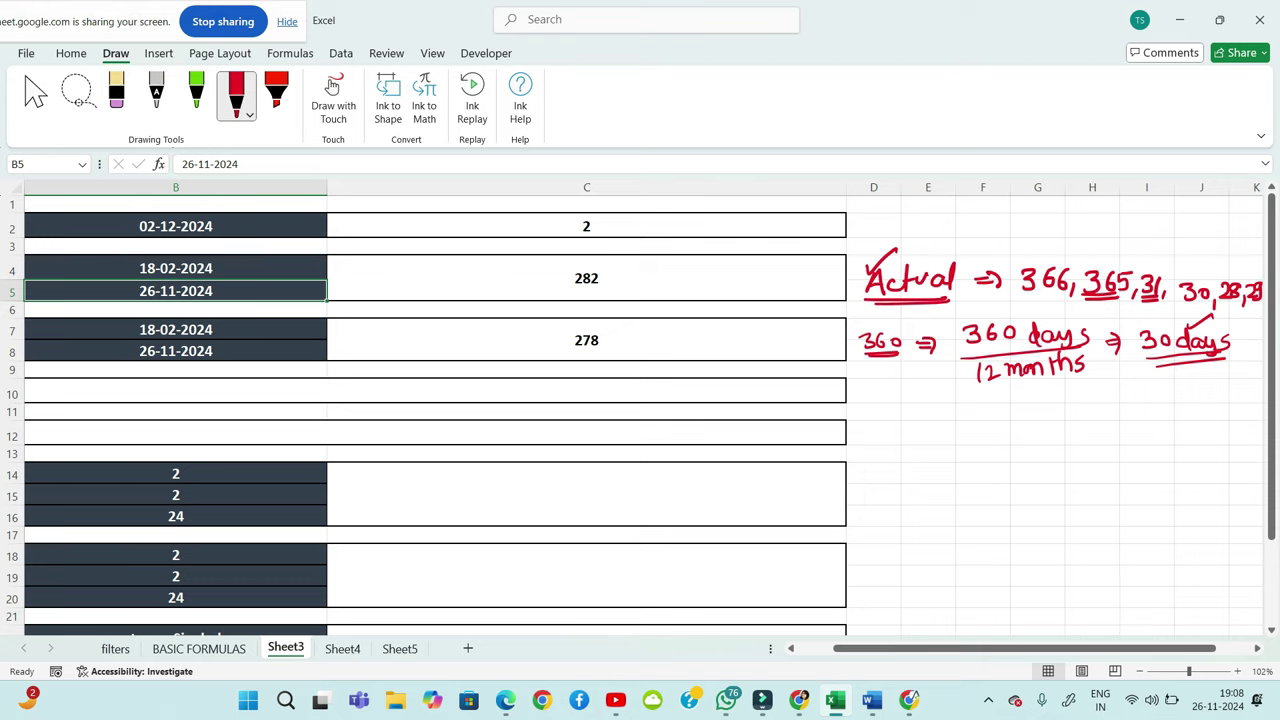
pyautogui.write('01-03')
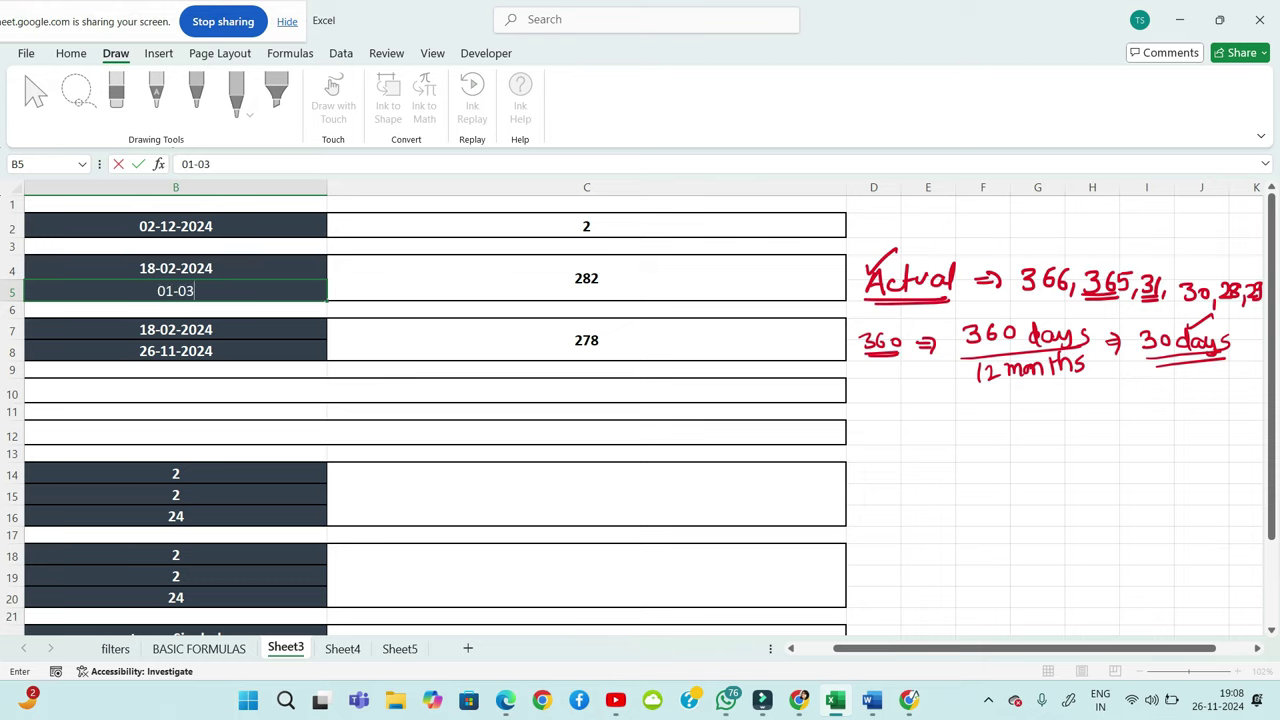
pyautogui.write('-2024')
pyautogui.press('Return')
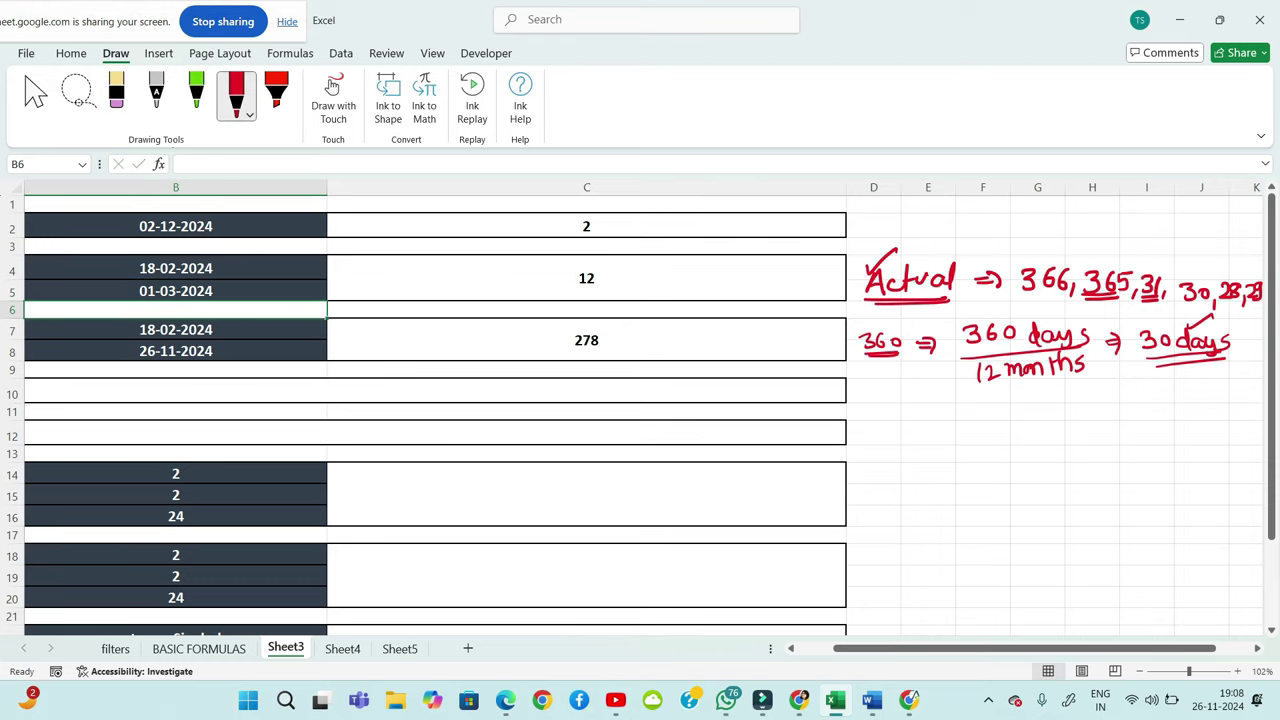
pyautogui.click(175, 351)
pyautogui.write('01')
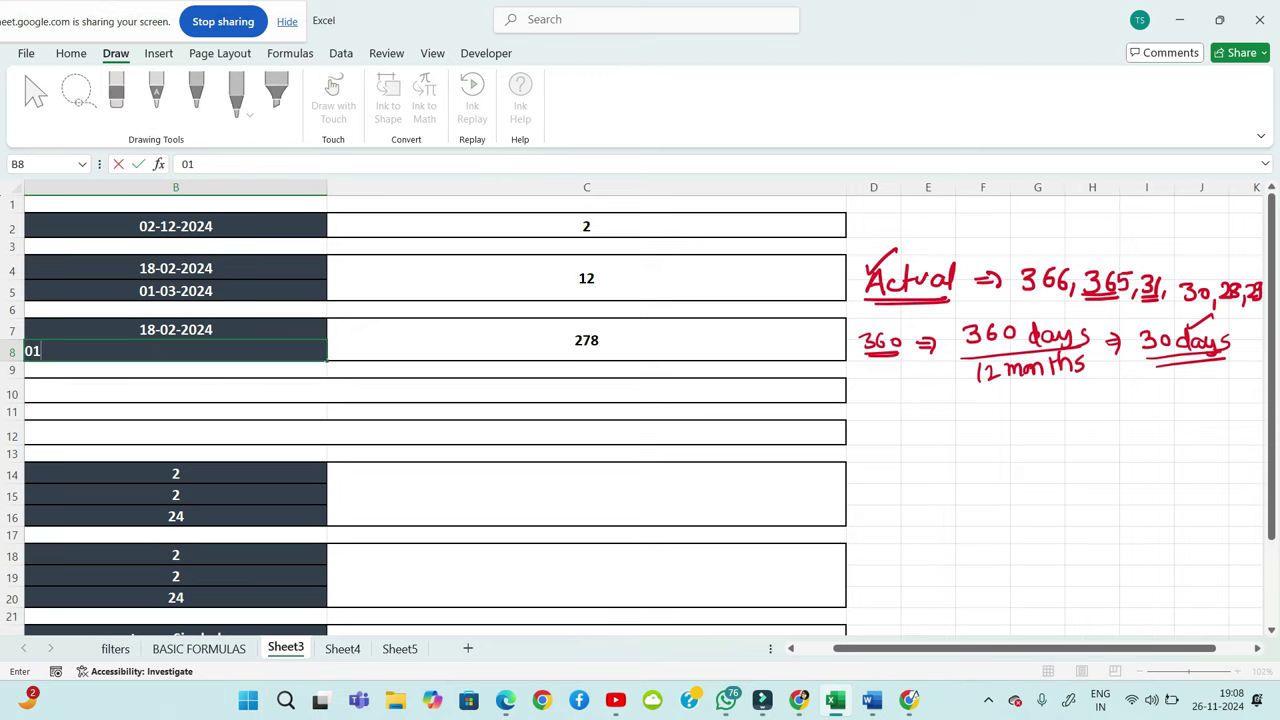
pyautogui.write('-03-202')
pyautogui.write('4')
pyautogui.press('Return')
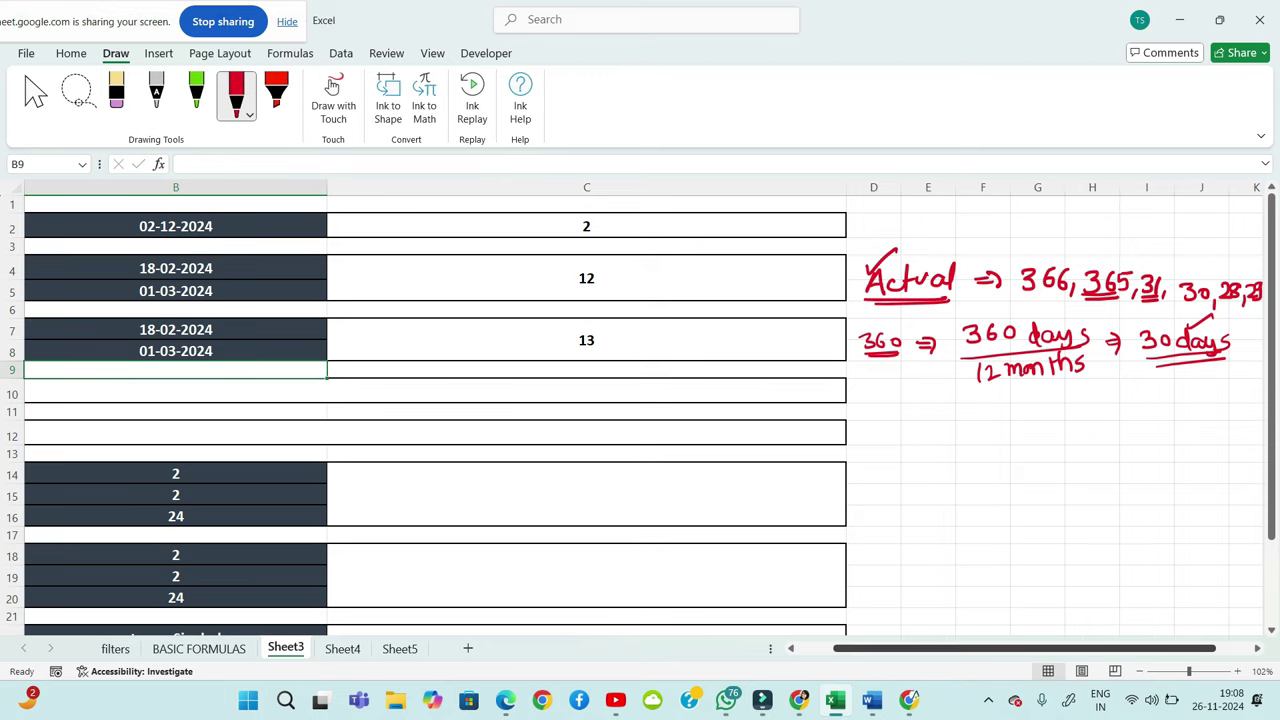
pyautogui.moveTo(1020, 648); pyautogui.dragTo(983, 648)
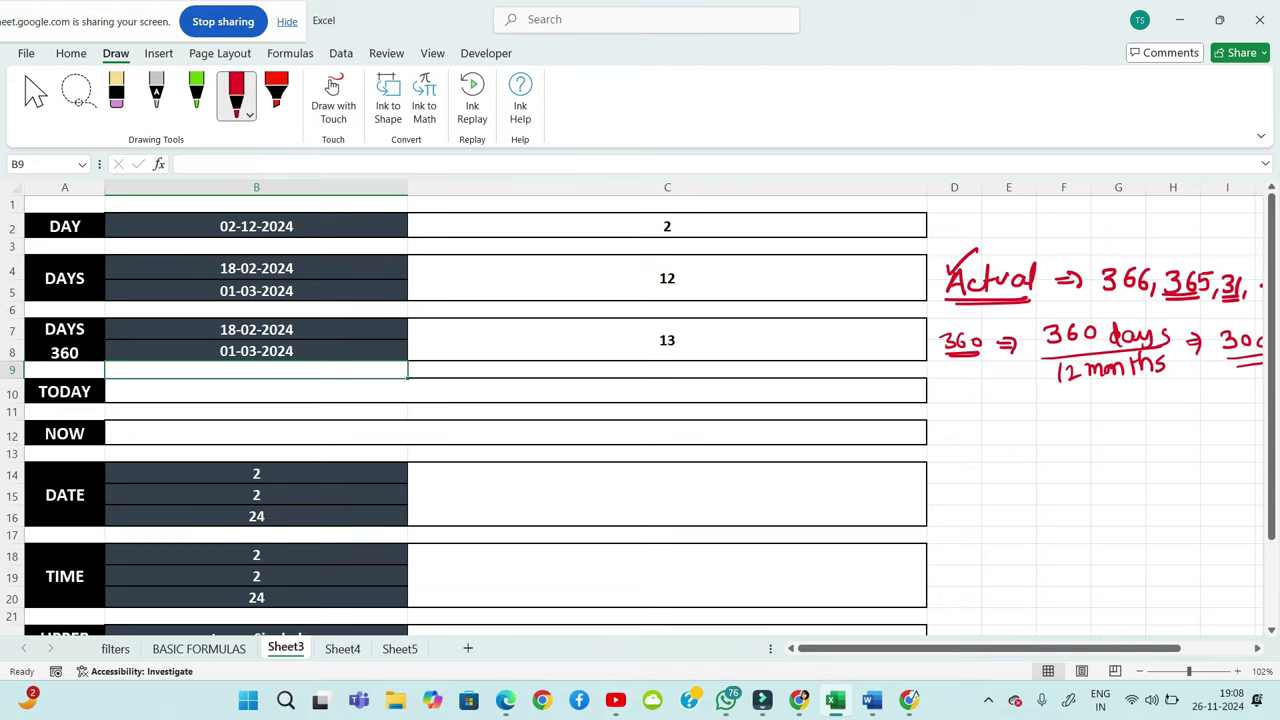
pyautogui.click(667, 340)
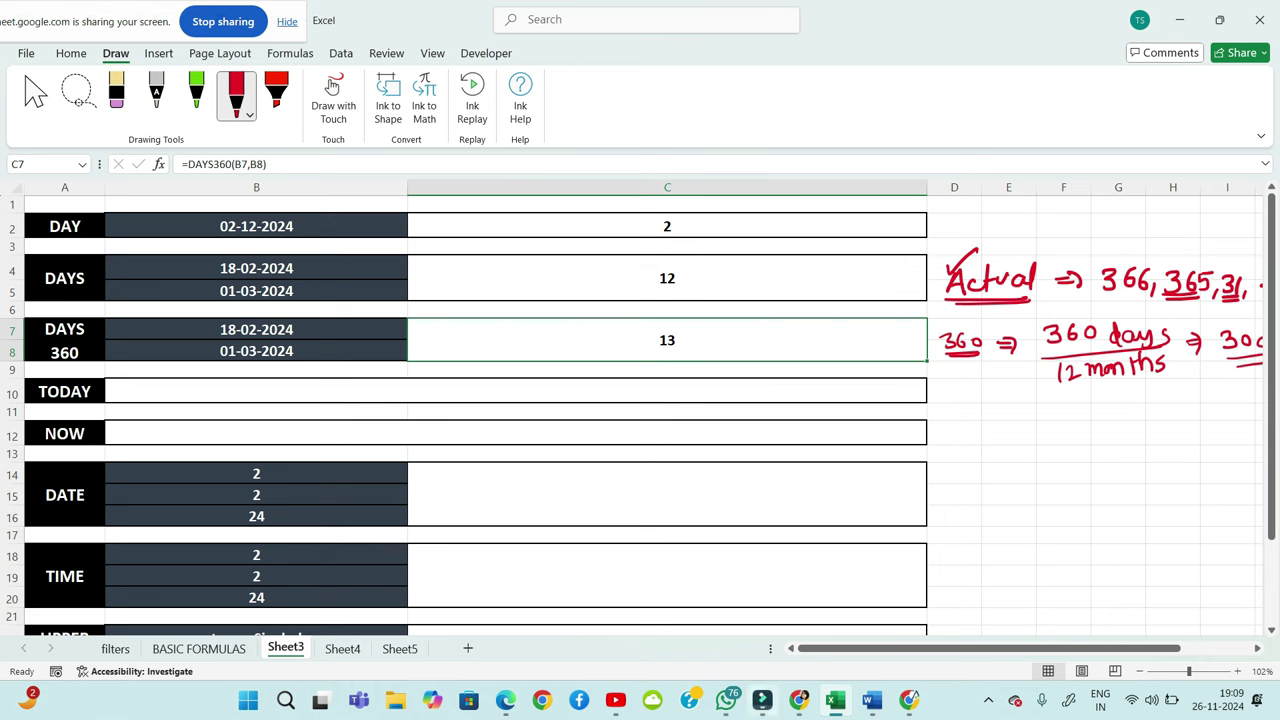
pyautogui.click(799, 699)
pyautogui.click(707, 620)
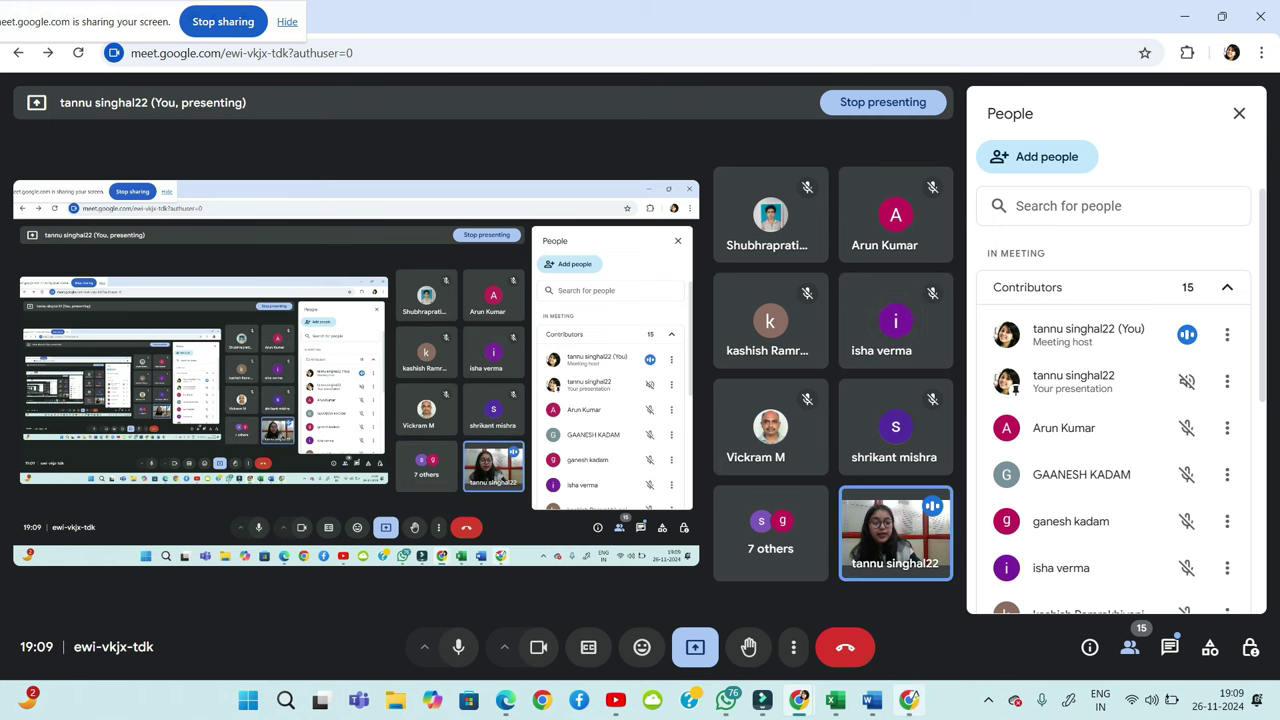
pyautogui.click(835, 700)
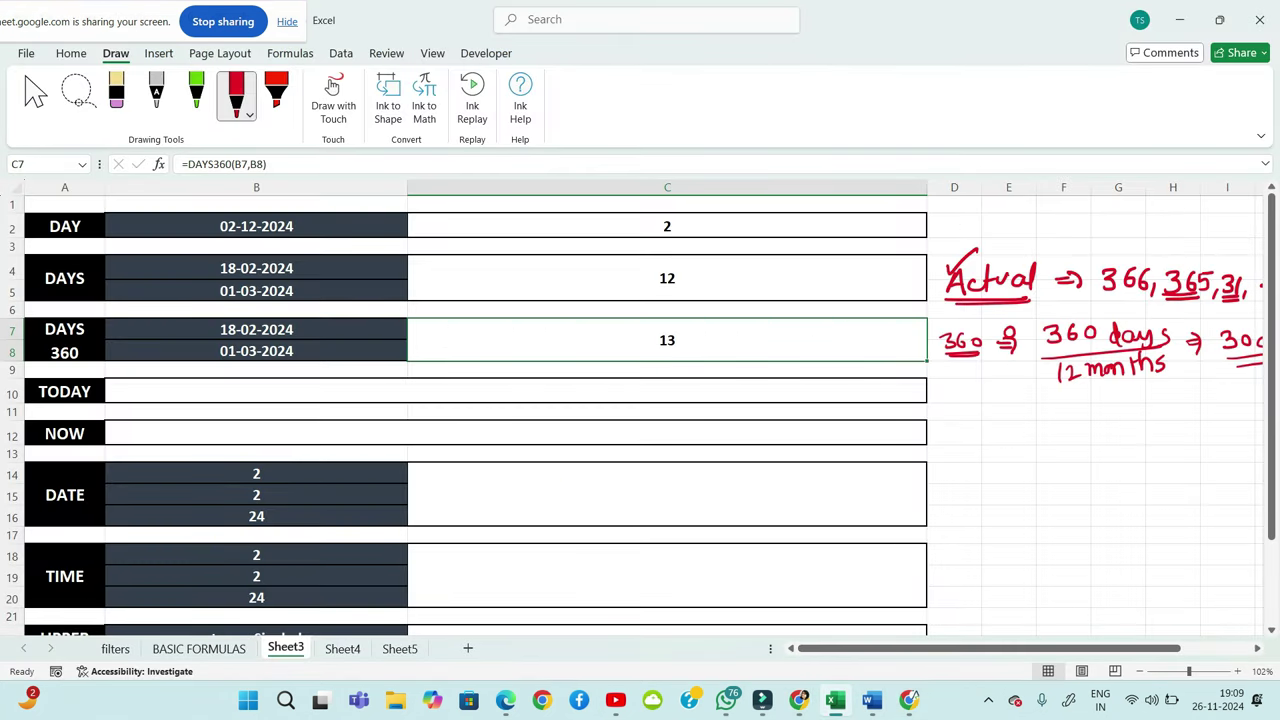
pyautogui.click(515, 391)
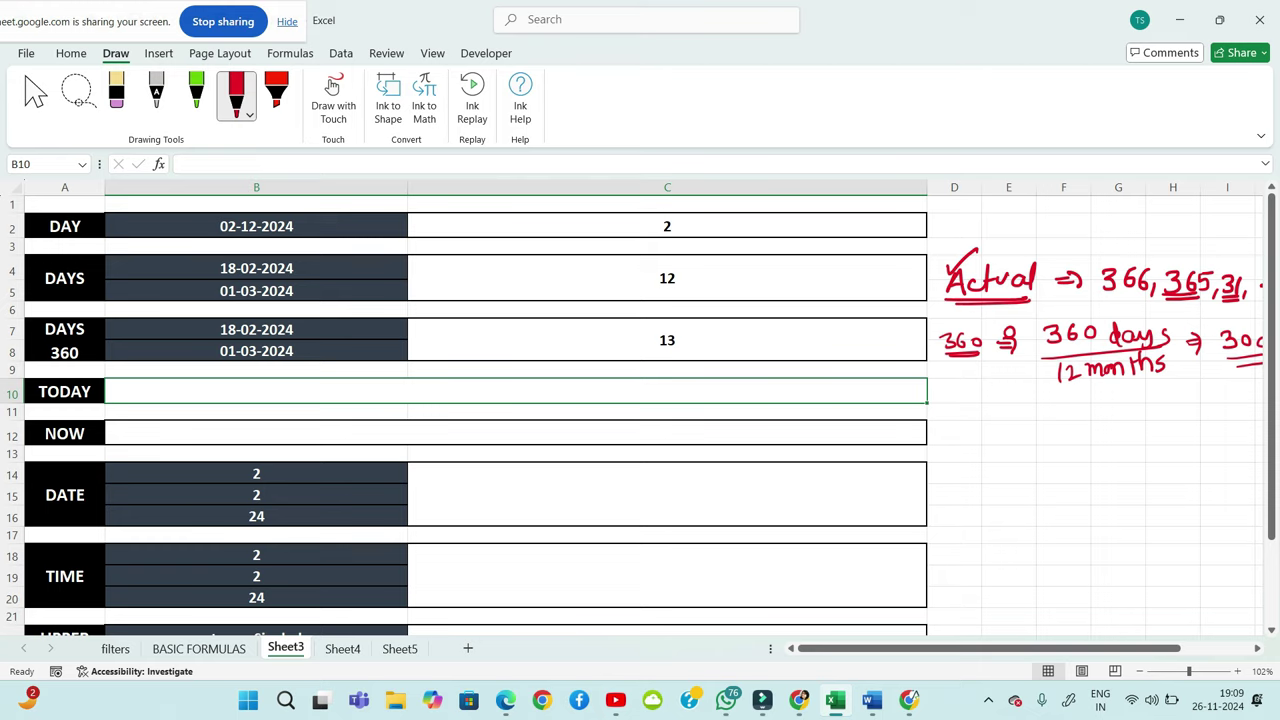
# Step: Insert the fixed date 26-11-2024 in D10 and the fixed time 19:09 in D12 with shortcuts
pyautogui.click(954, 391)
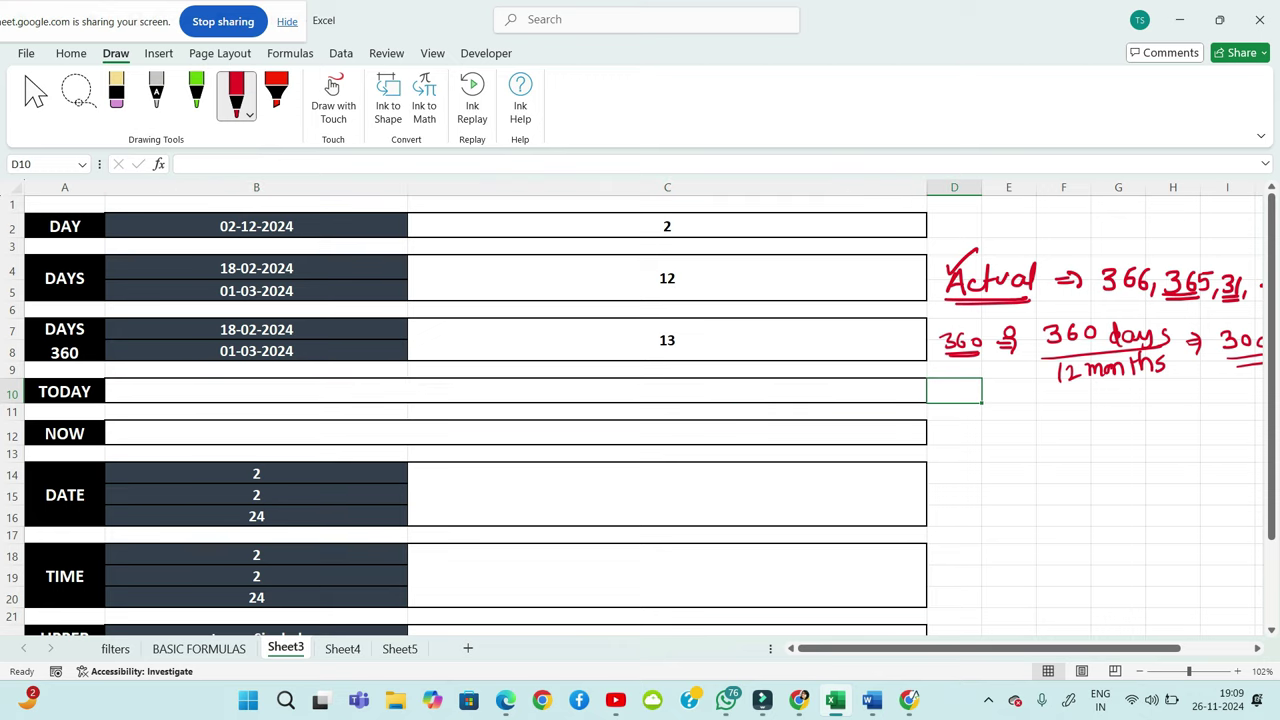
pyautogui.hotkey('ctrl', ';')
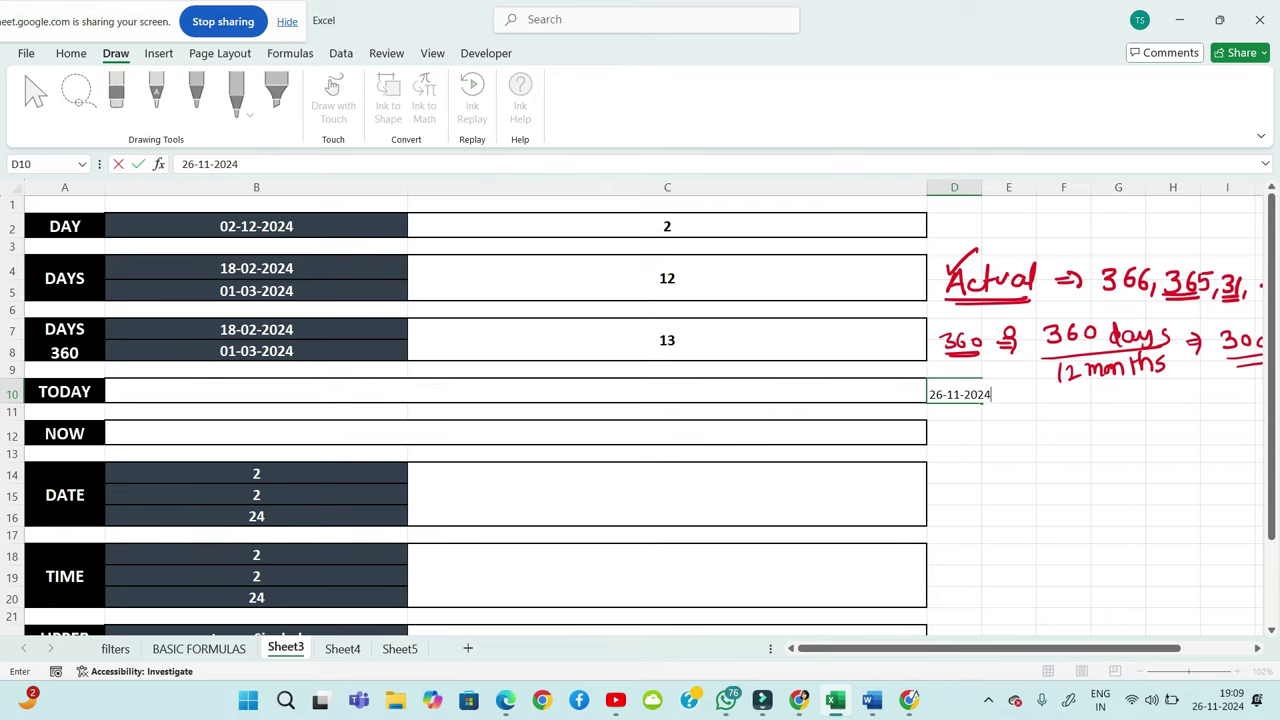
pyautogui.press('Return')
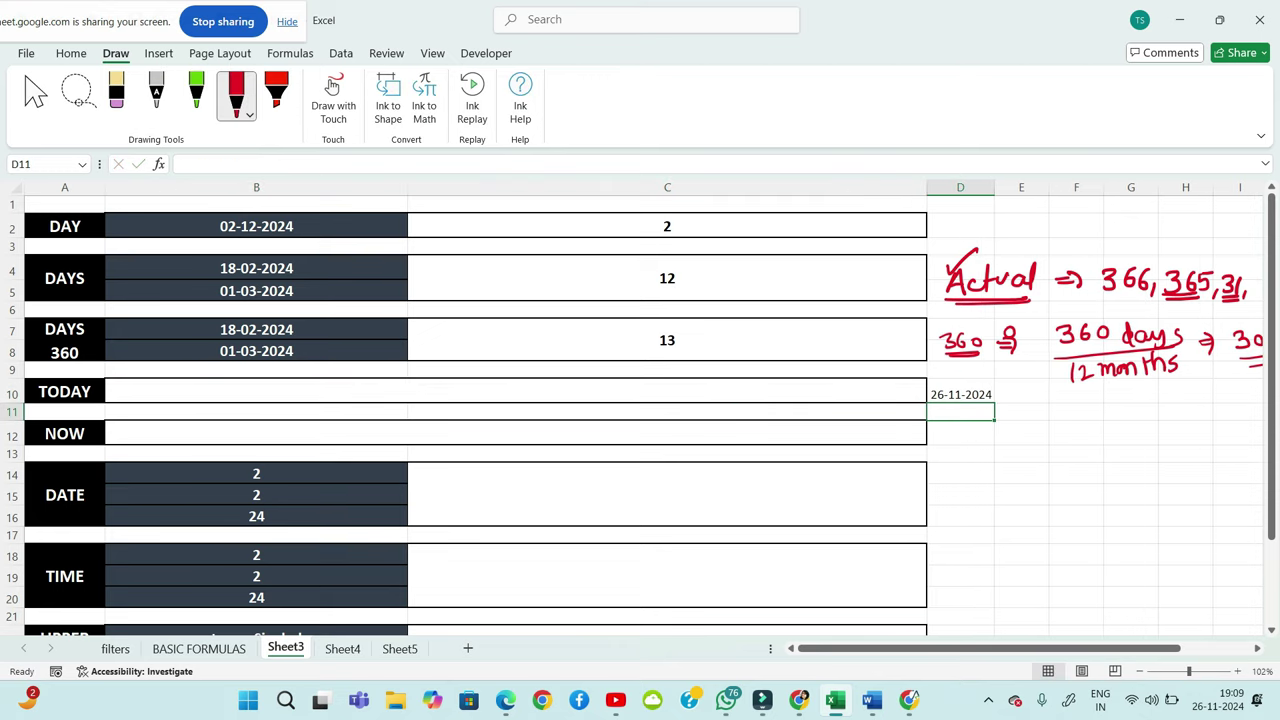
pyautogui.press('Down')
pyautogui.press('Down')
pyautogui.press('Up')
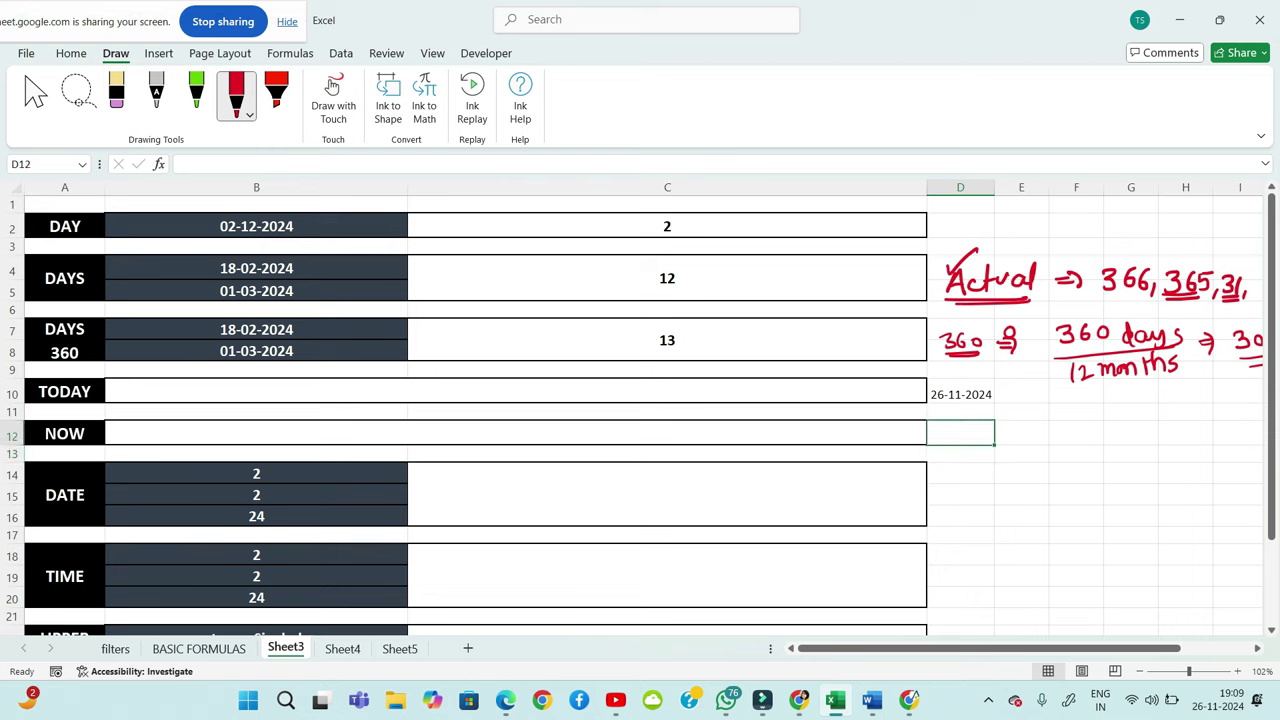
pyautogui.hotkey('ctrl', 'shift', ';')
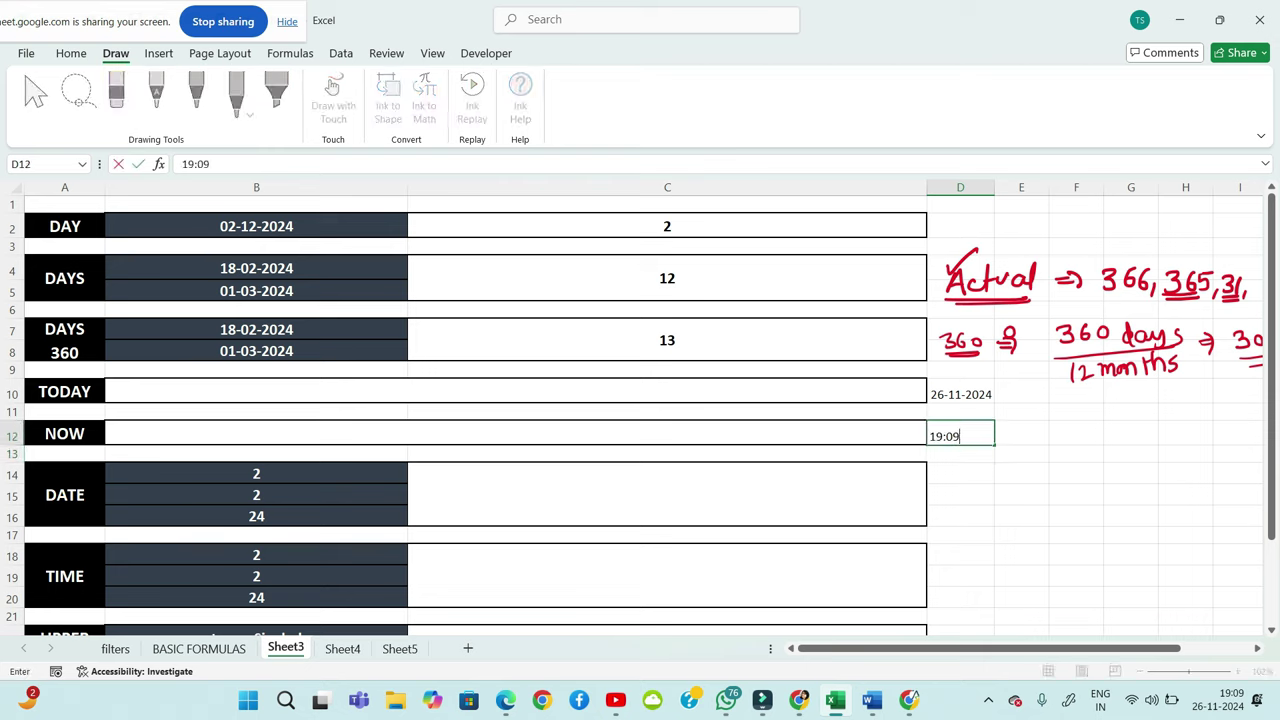
pyautogui.click(1021, 453)
pyautogui.click(960, 394)
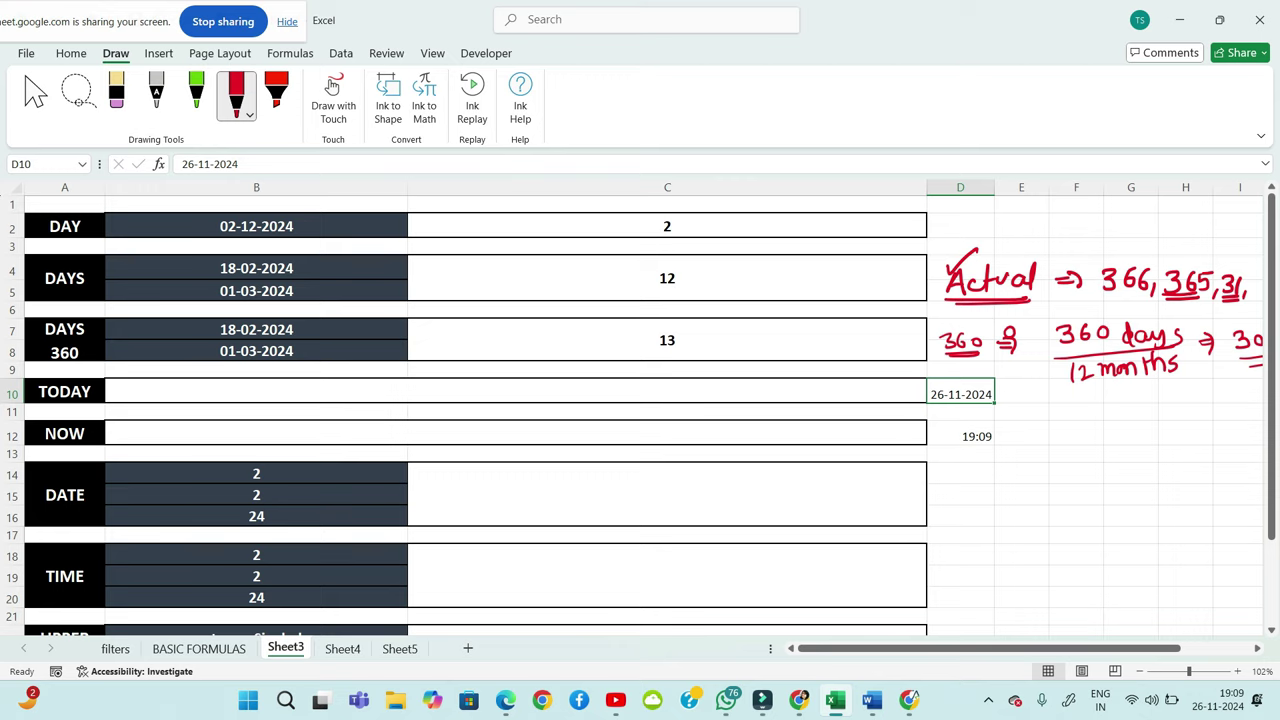
pyautogui.click(960, 436)
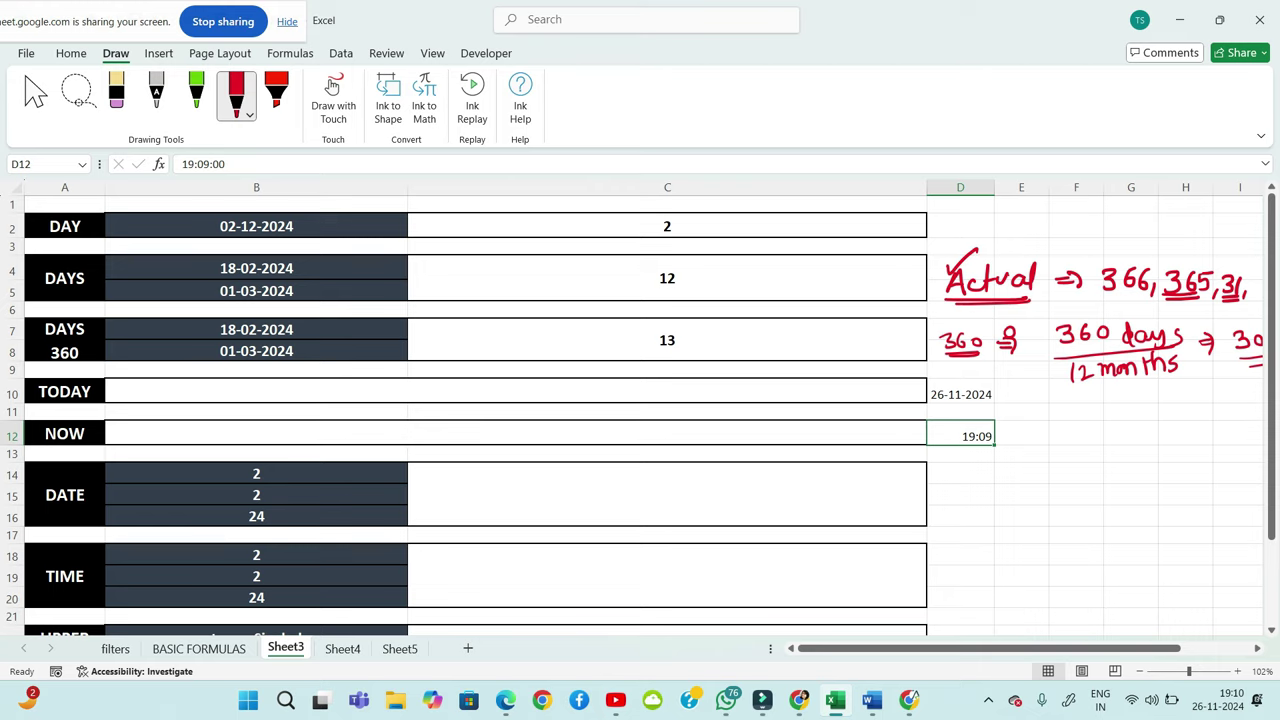
# Step: Begin a TODAY formula in the TODAY row, then erase the unfinished entry
pyautogui.click(516, 391)
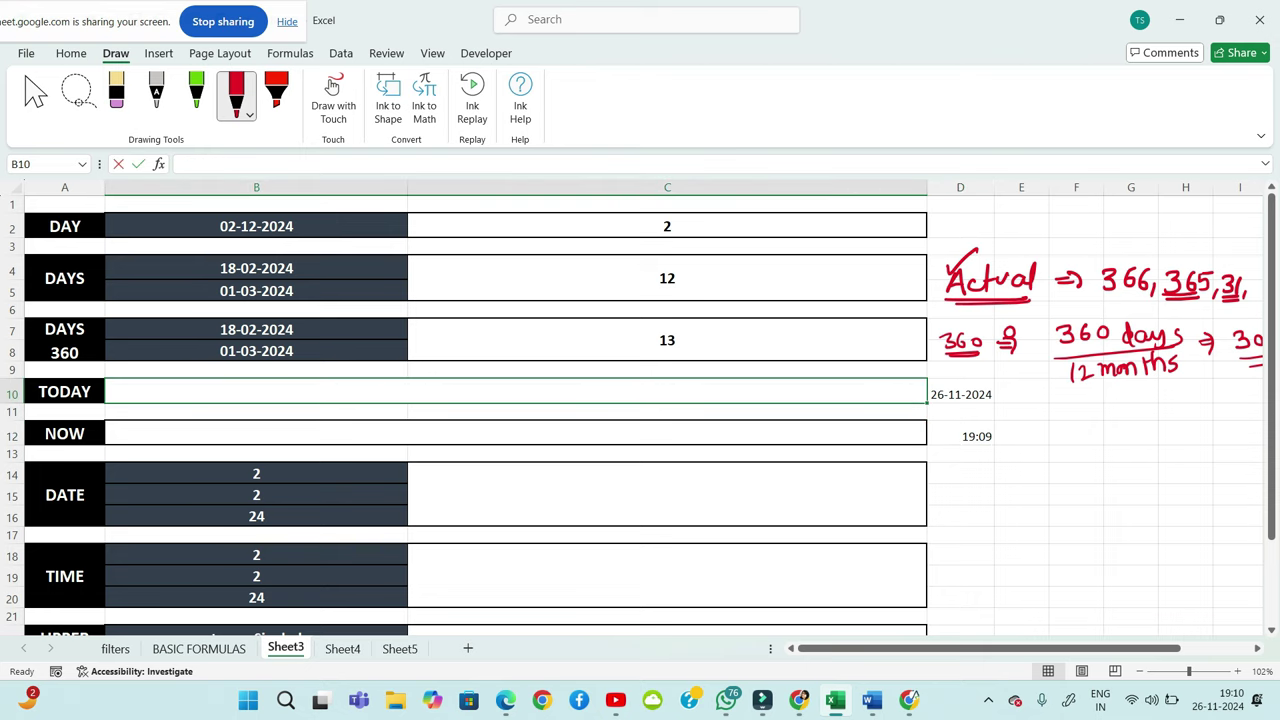
pyautogui.write('=TOD')
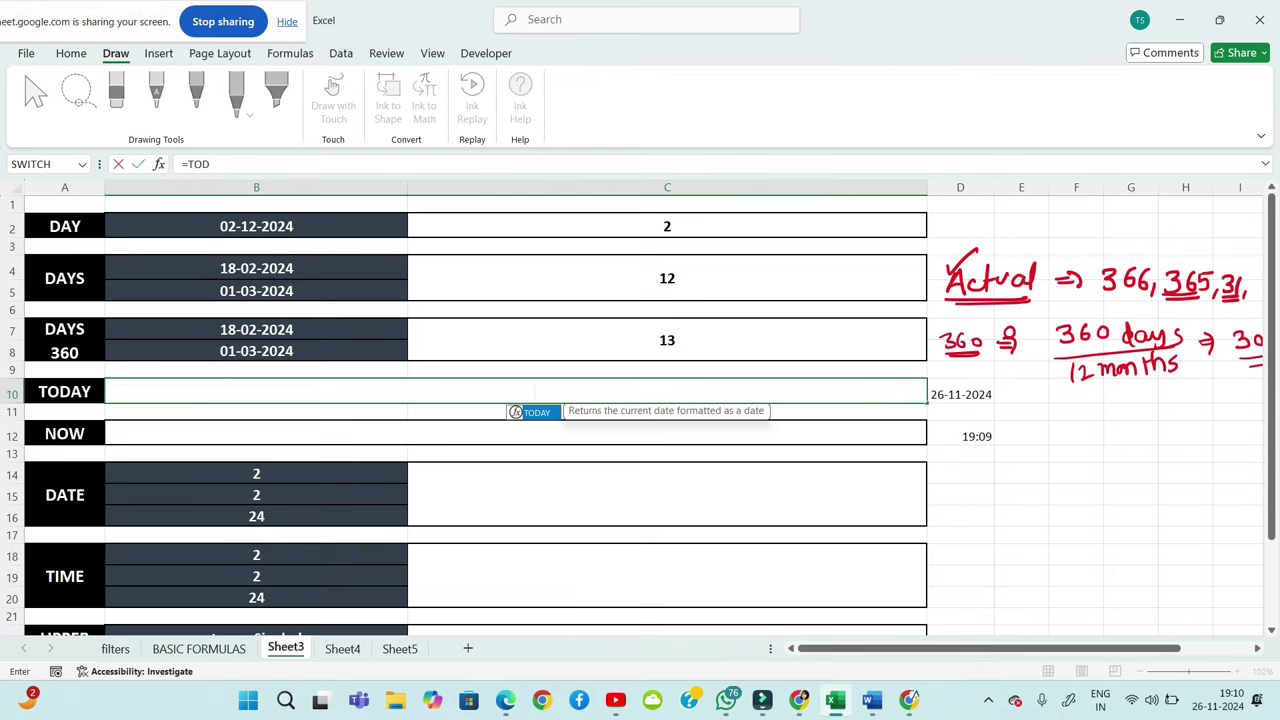
pyautogui.write('AY(')
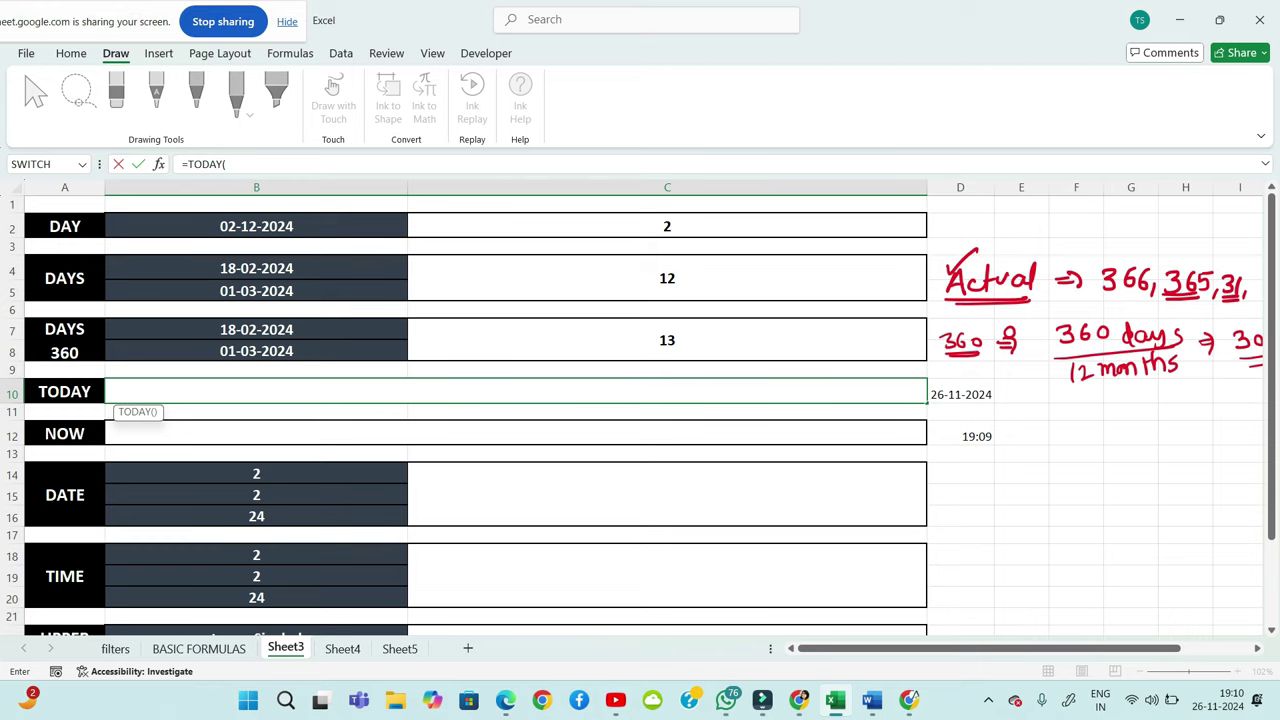
pyautogui.press('BackSpace')
pyautogui.press('BackSpace')
pyautogui.press('BackSpace')
pyautogui.press('BackSpace')
pyautogui.press('BackSpace')
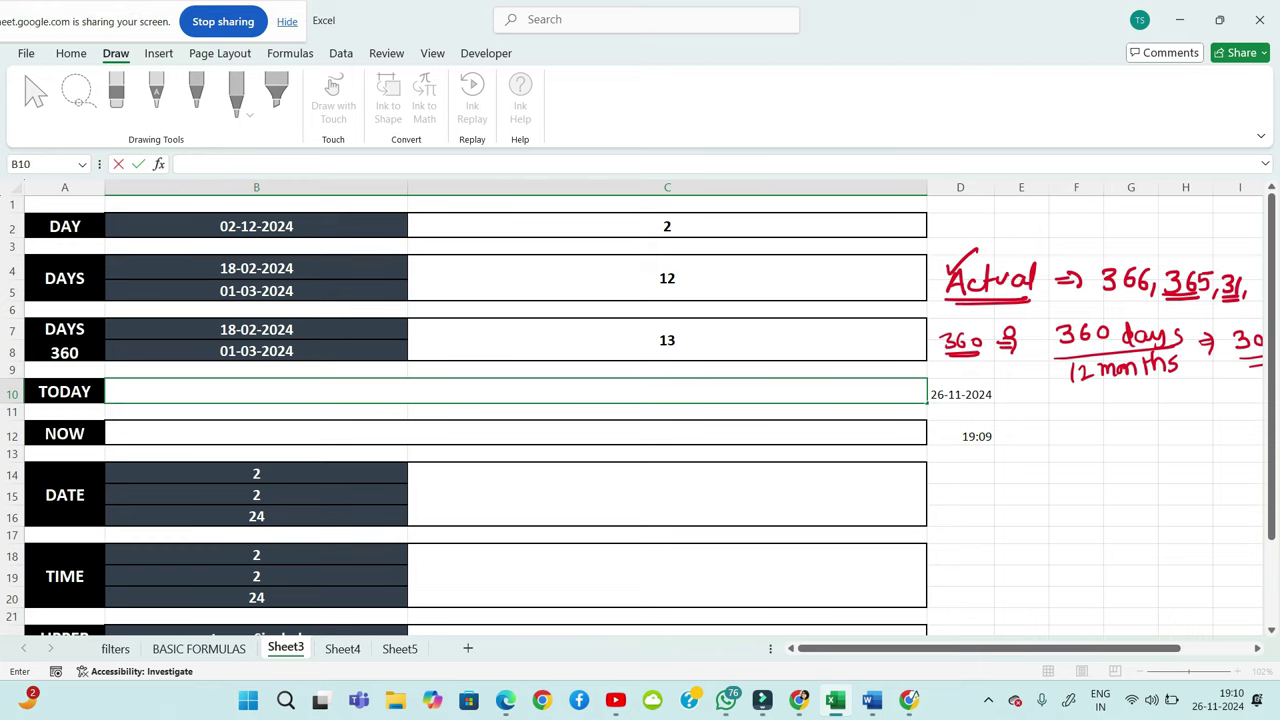
pyautogui.press('Return')
# Step: Select the TODAY and NOW rows and browse font colours without changing anything
pyautogui.click(400, 391)
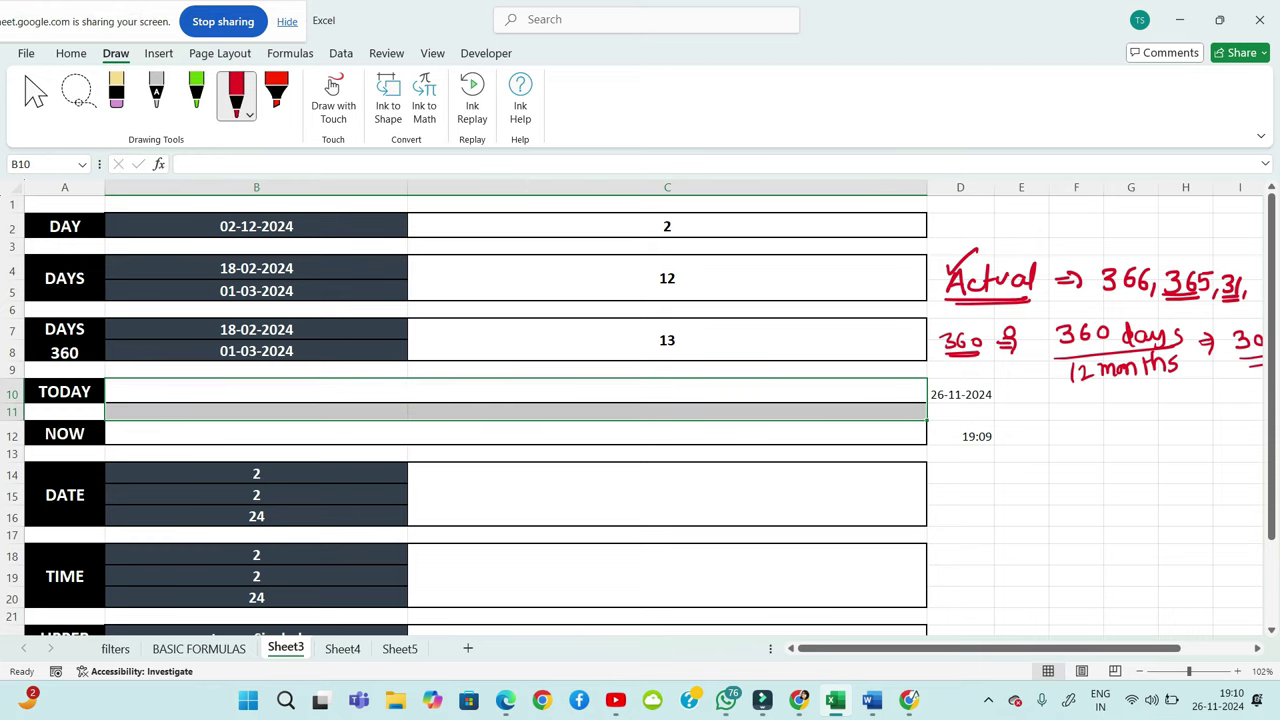
pyautogui.hotkey('shift', 'Down')
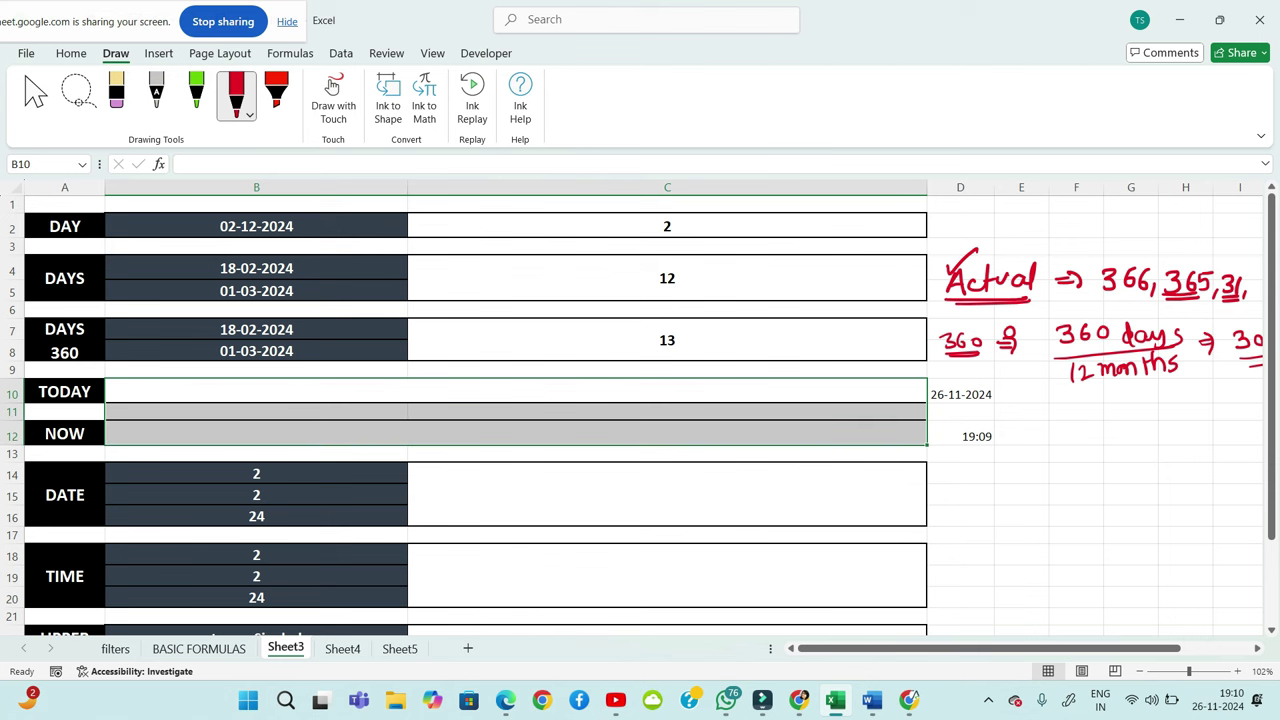
pyautogui.click(71, 53)
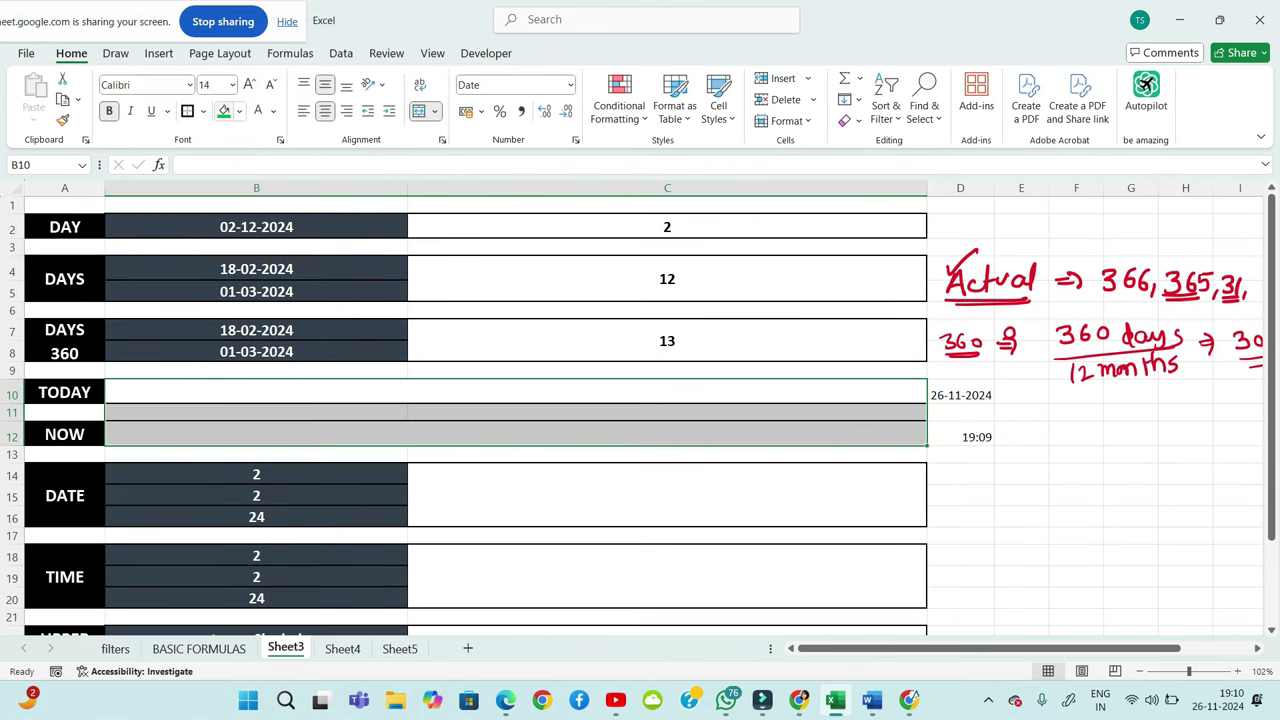
pyautogui.click(273, 111)
pyautogui.click(300, 168)
# Step: Enter =TODAY() in B10, showing 26-11-2024, and compare it with the fixed date in D10
pyautogui.click(256, 392)
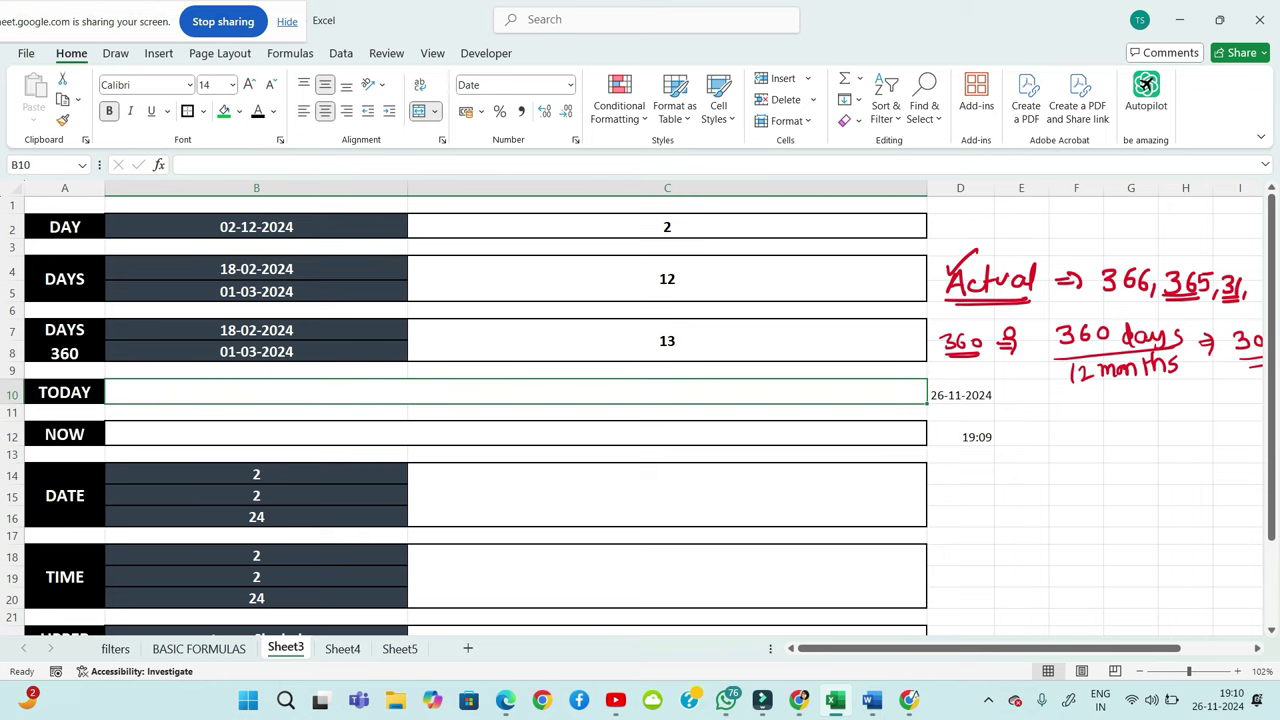
pyautogui.write('=TOD')
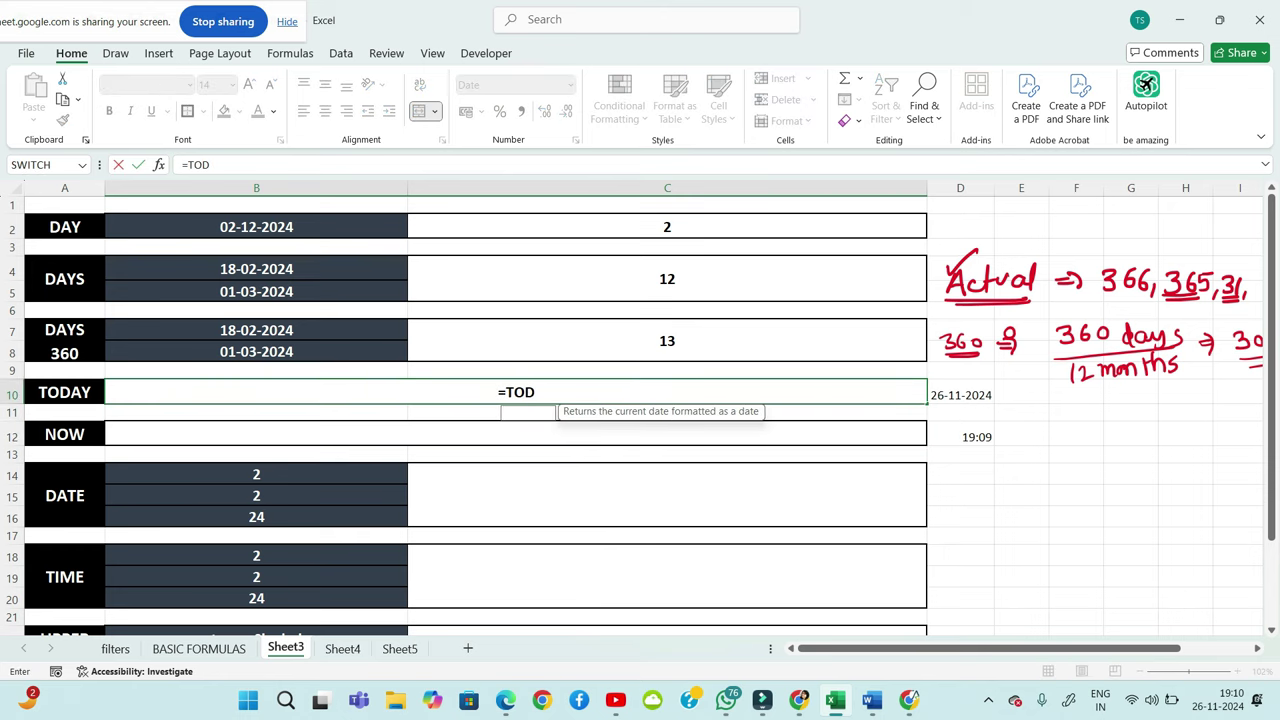
pyautogui.write('AY(')
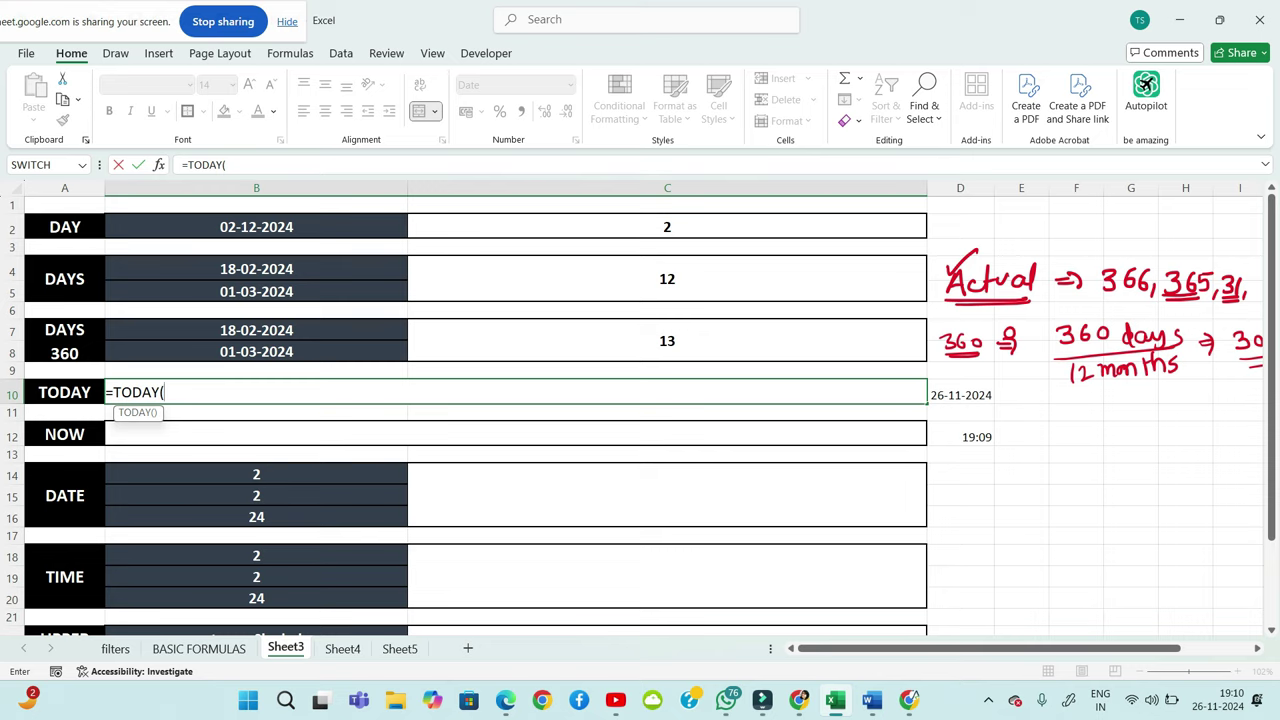
pyautogui.write(')')
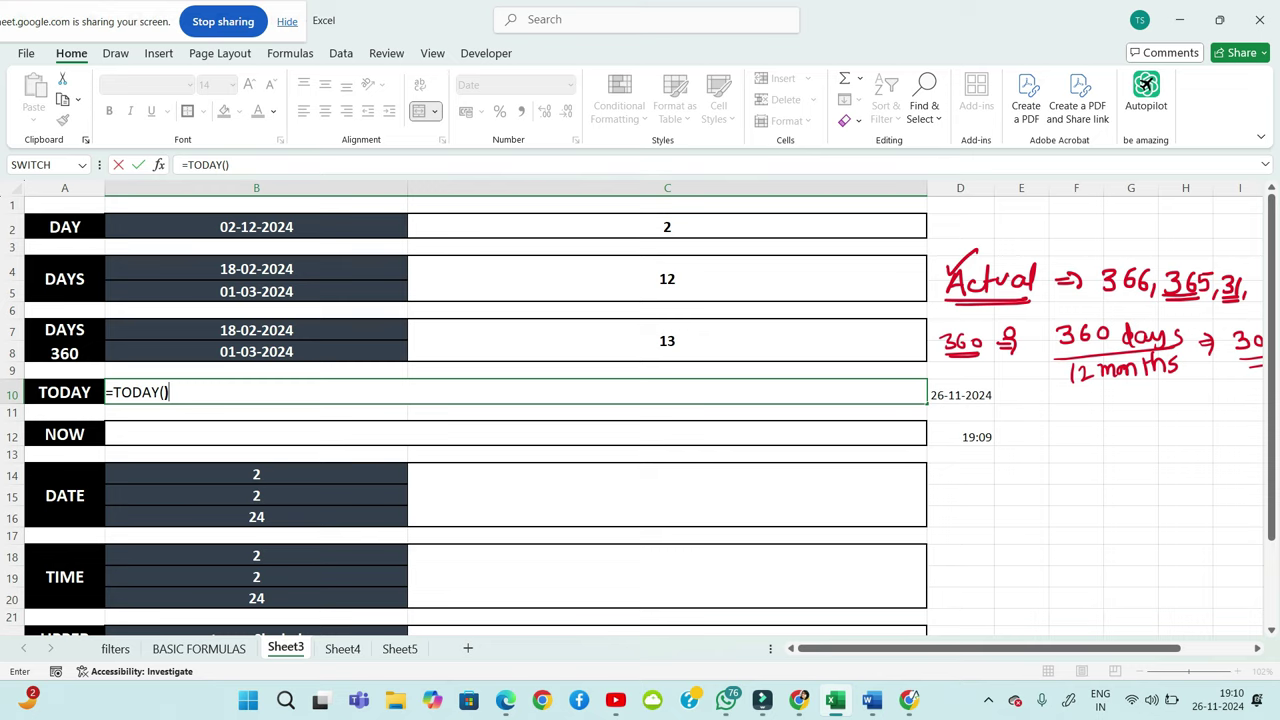
pyautogui.press('Return')
pyautogui.click(515, 392)
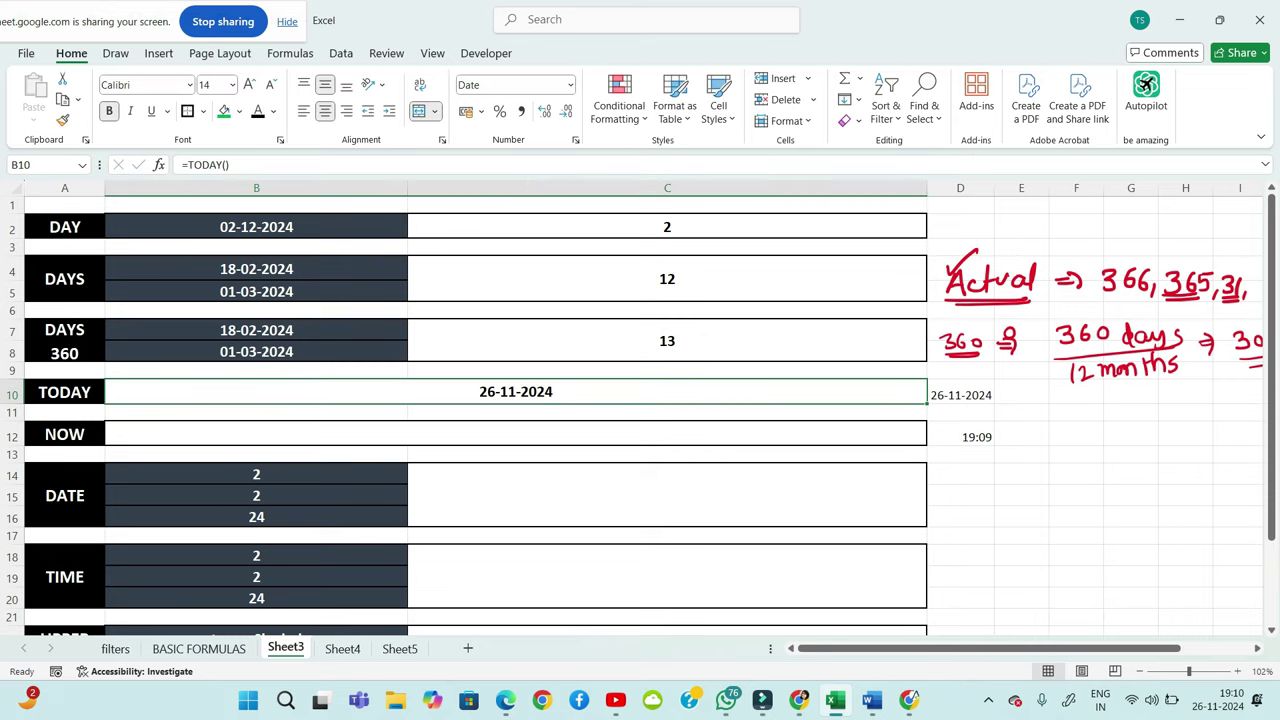
pyautogui.click(960, 395)
# Step: Enter =NOW() in the NOW row and apply the Time number format, showing 19:10:59
pyautogui.click(515, 434)
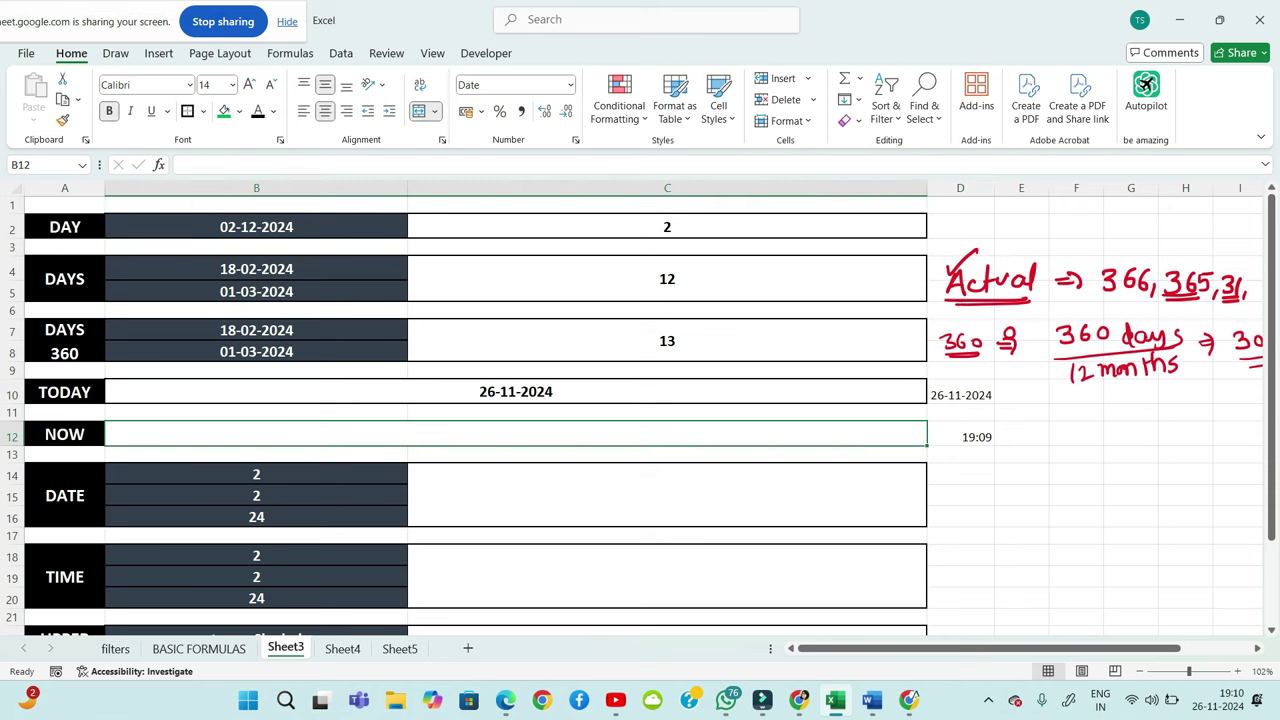
pyautogui.write('=NOW')
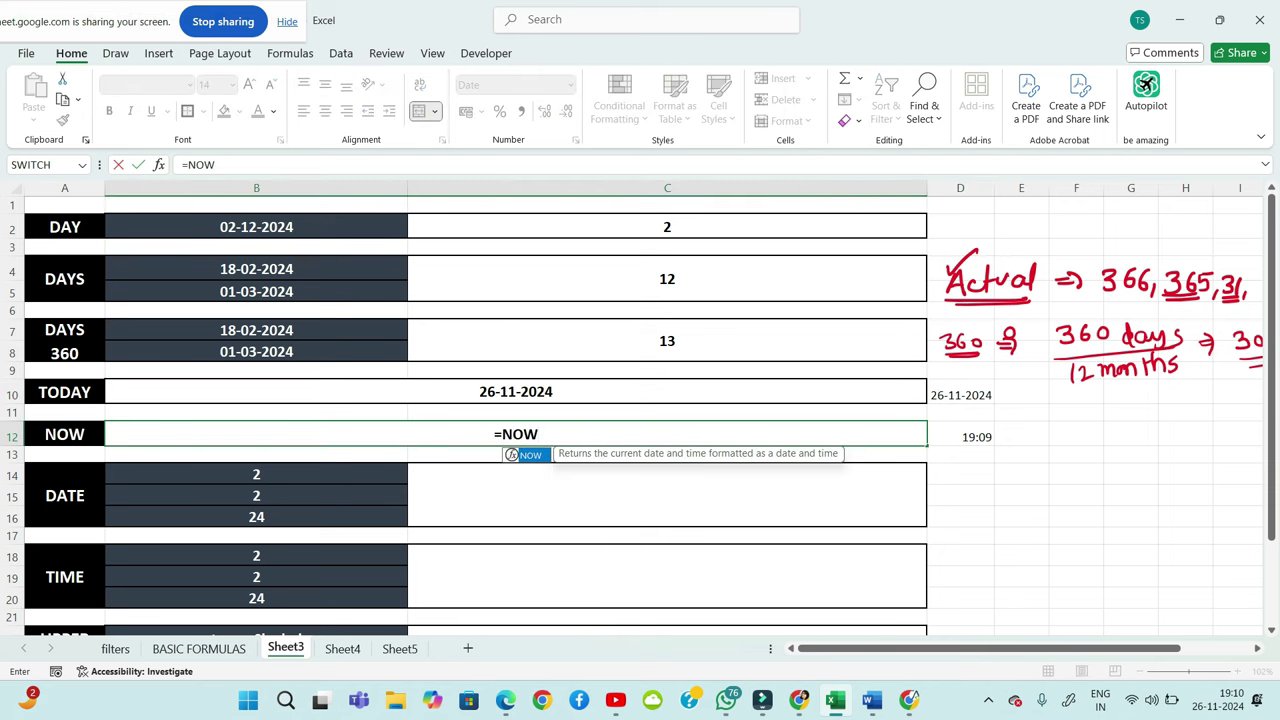
pyautogui.write('(')
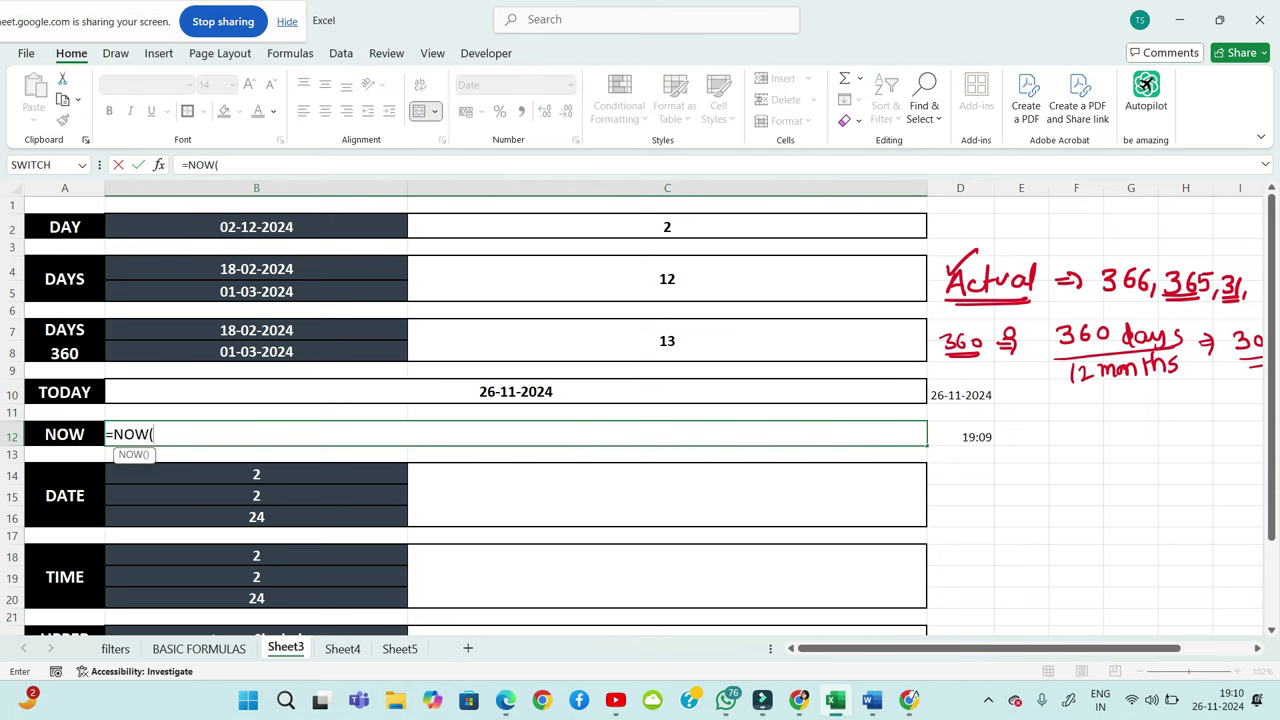
pyautogui.write(')')
pyautogui.press('Return')
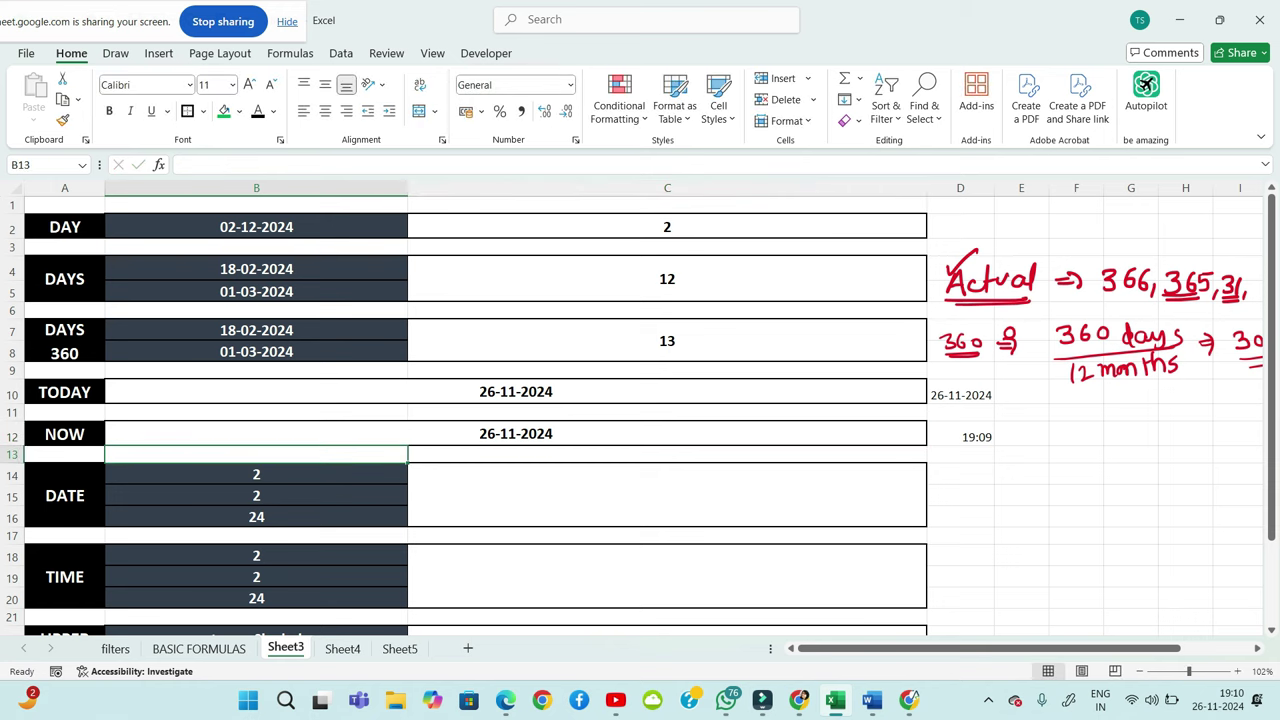
pyautogui.click(515, 433)
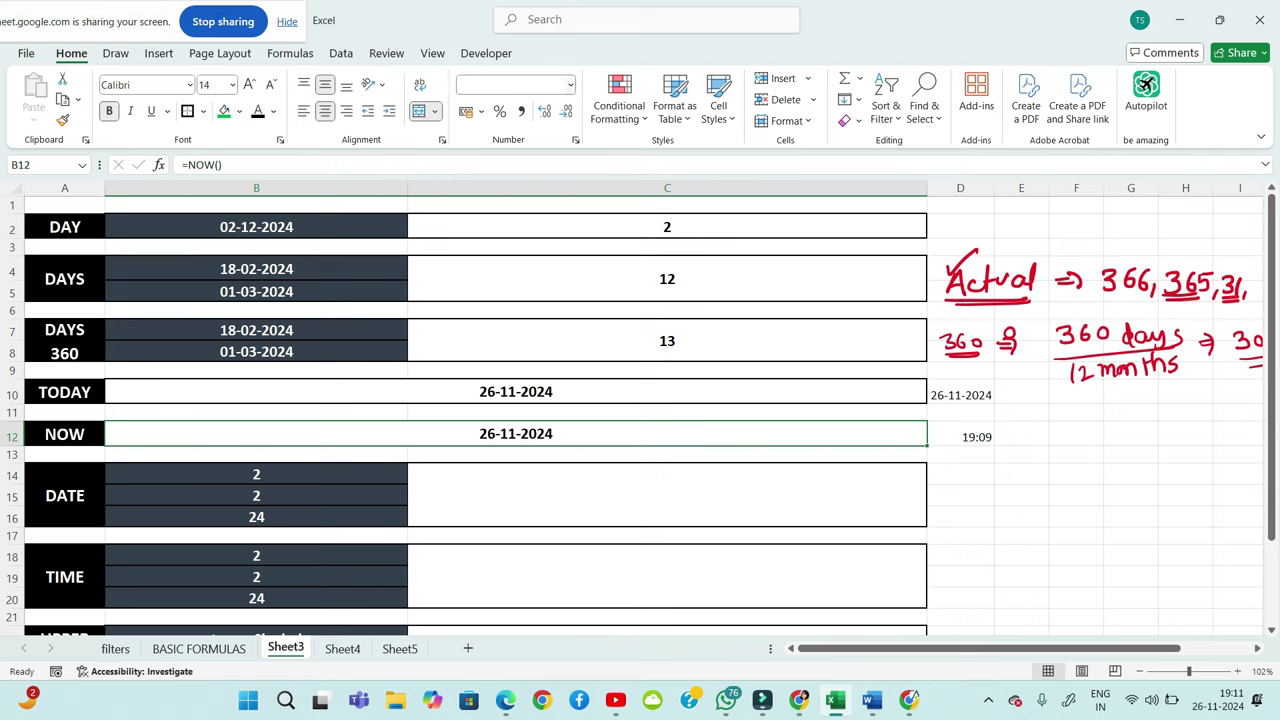
pyautogui.click(570, 85)
pyautogui.click(515, 320)
# Step: Put a fixed current time of 19:11 in E12, undoing an accidental date entry first
pyautogui.press('Right')
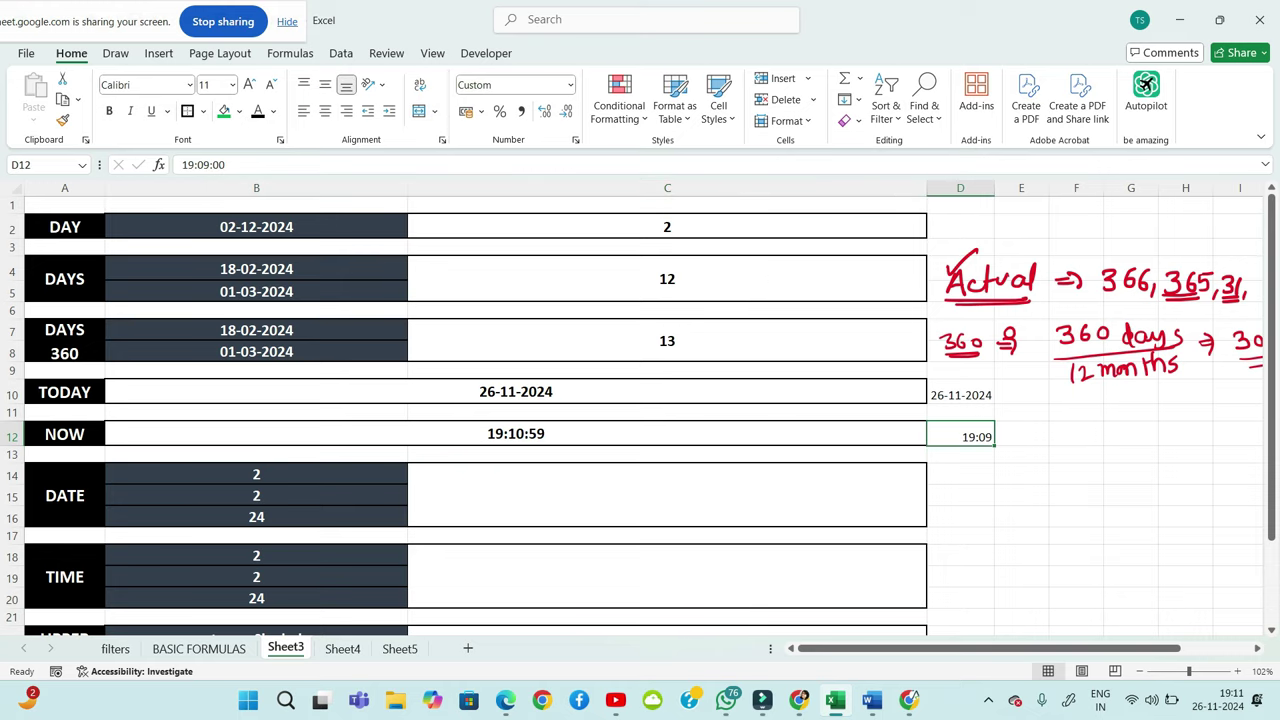
pyautogui.press('Right')
pyautogui.hotkey('ctrl', ';')
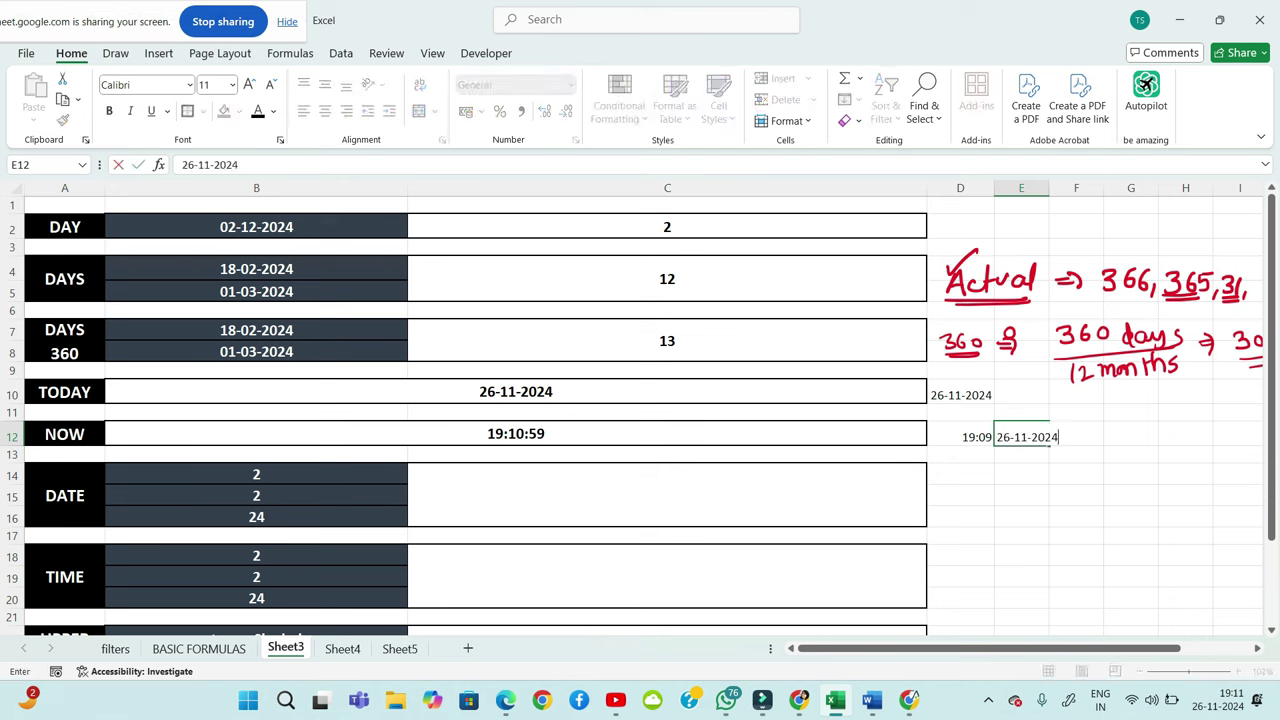
pyautogui.press('Return')
pyautogui.click(1027, 437)
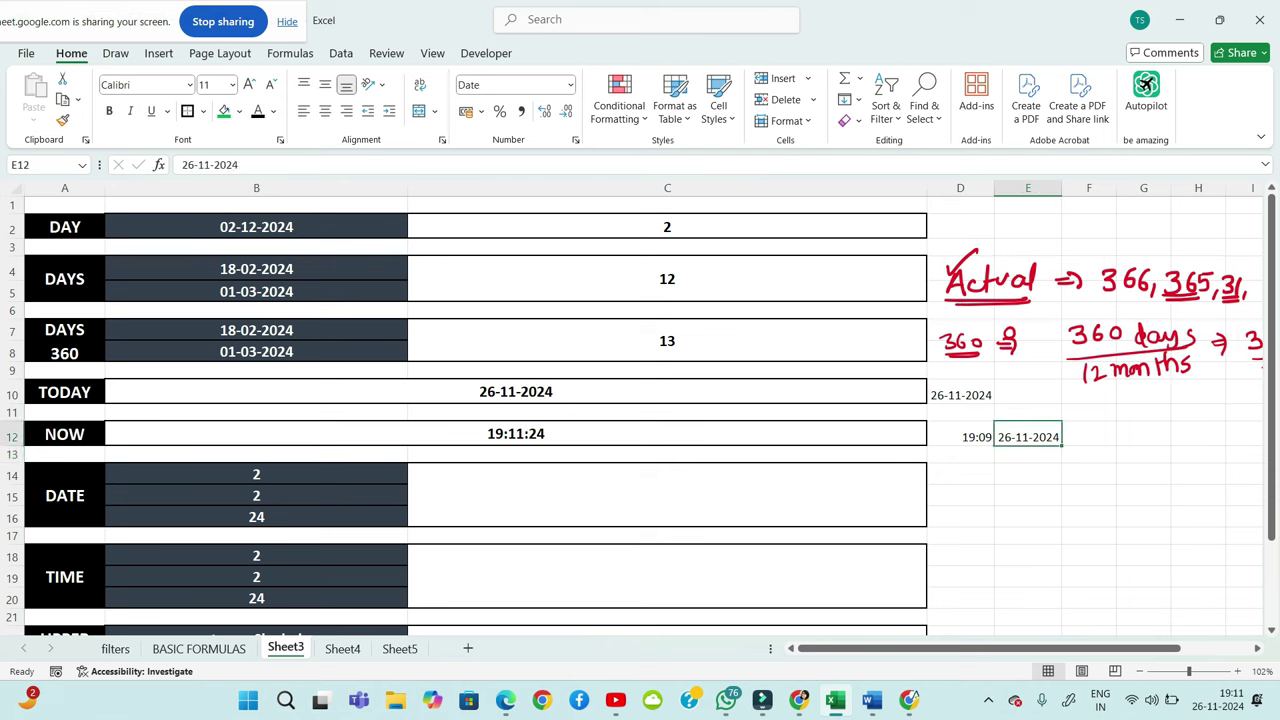
pyautogui.hotkey('ctrl', 'z')
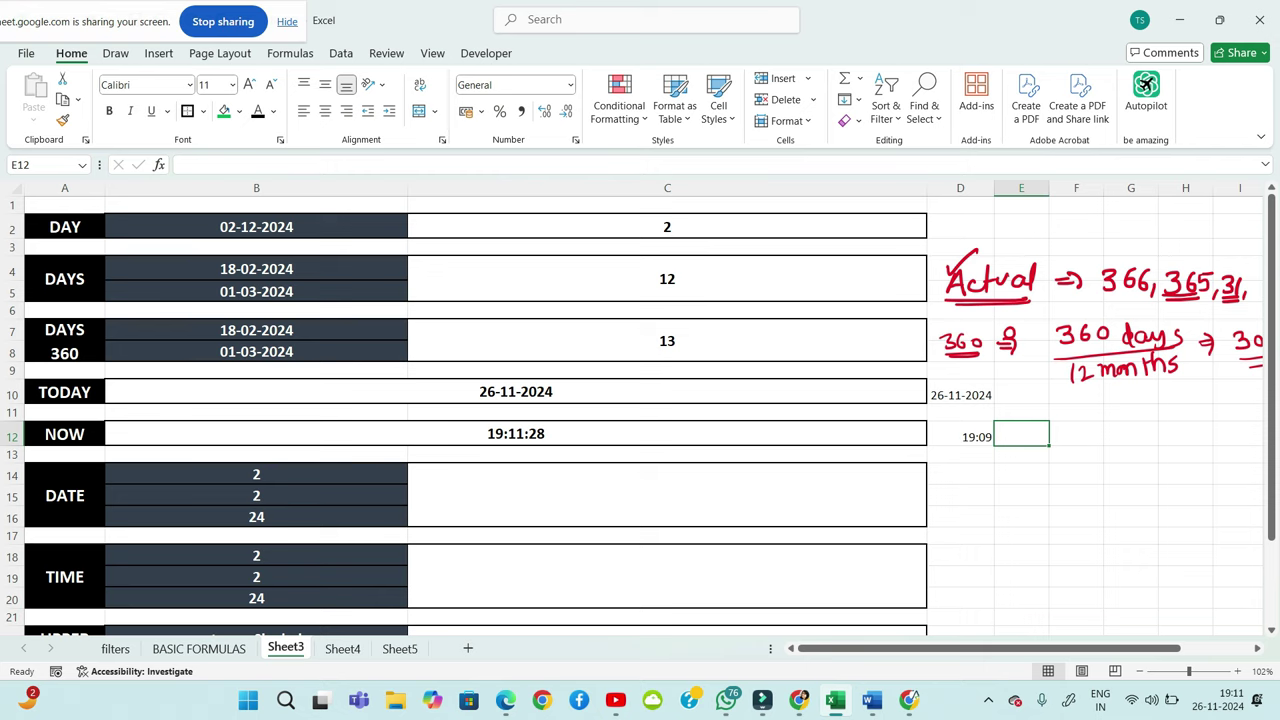
pyautogui.hotkey('ctrl', 'shift', ';')
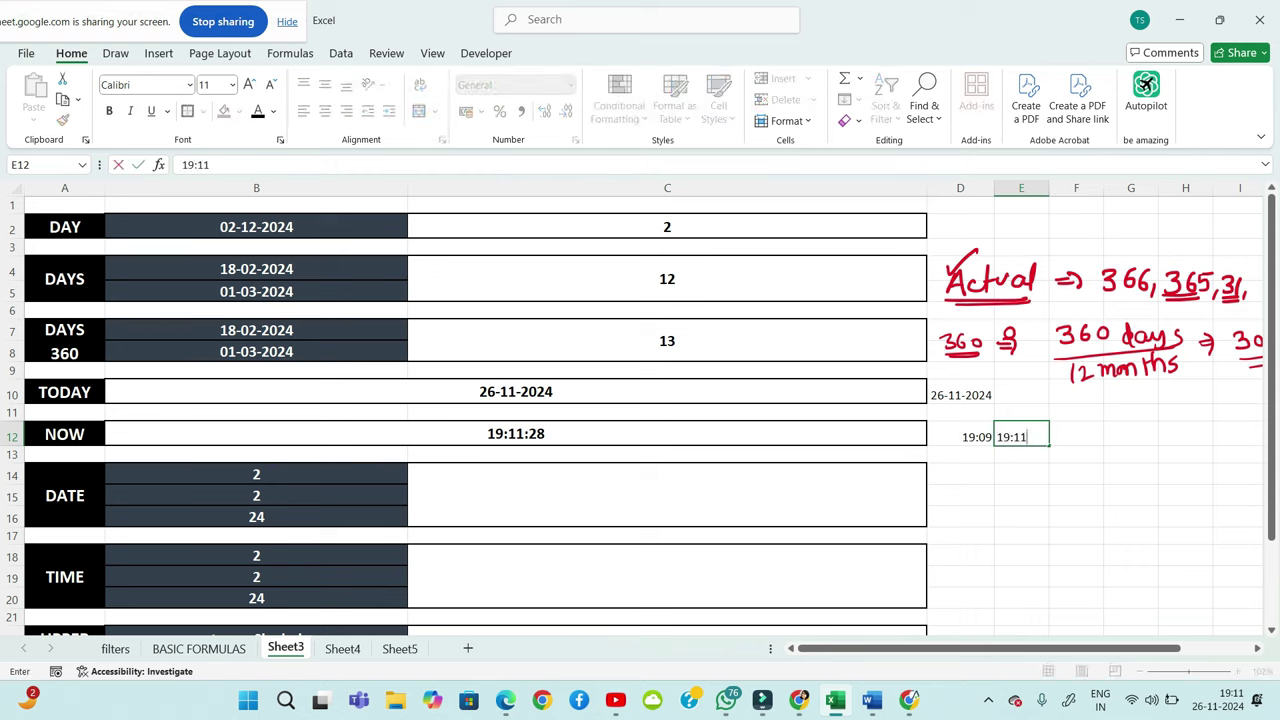
pyautogui.press('Return')
pyautogui.press('Up')
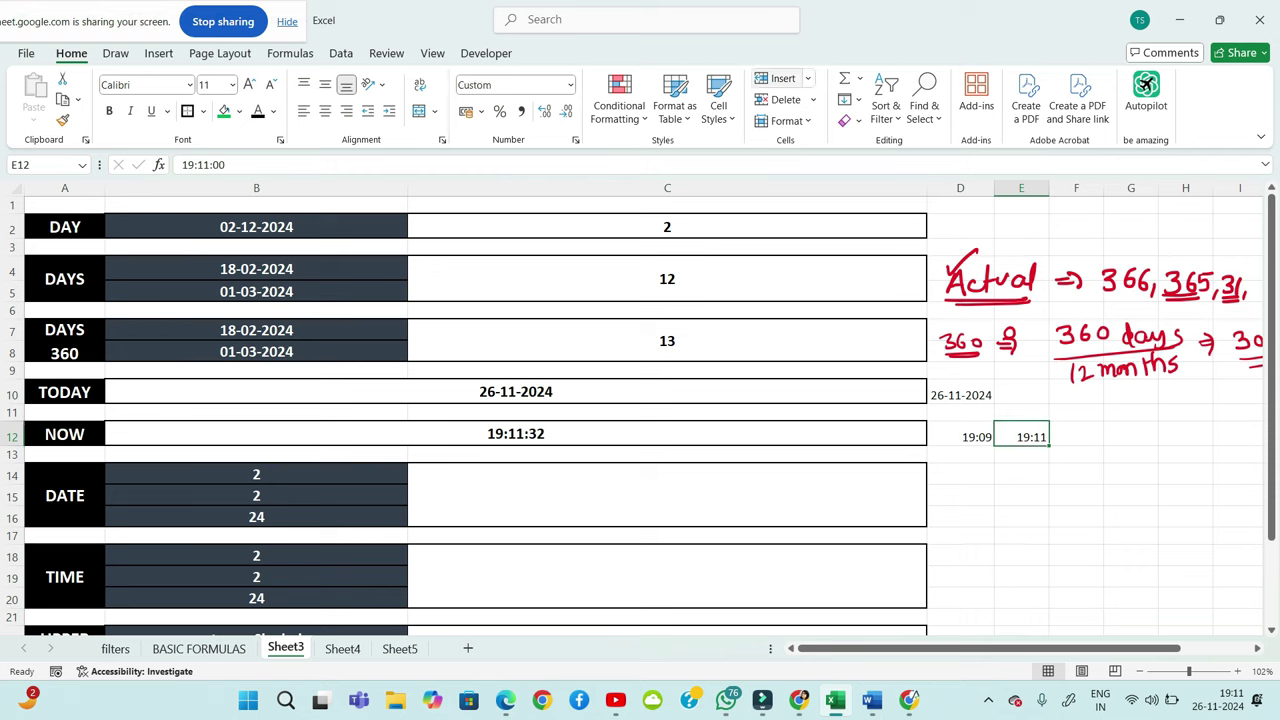
pyautogui.press('Left')
pyautogui.press('Left')
pyautogui.press('Up')
pyautogui.press('Up')
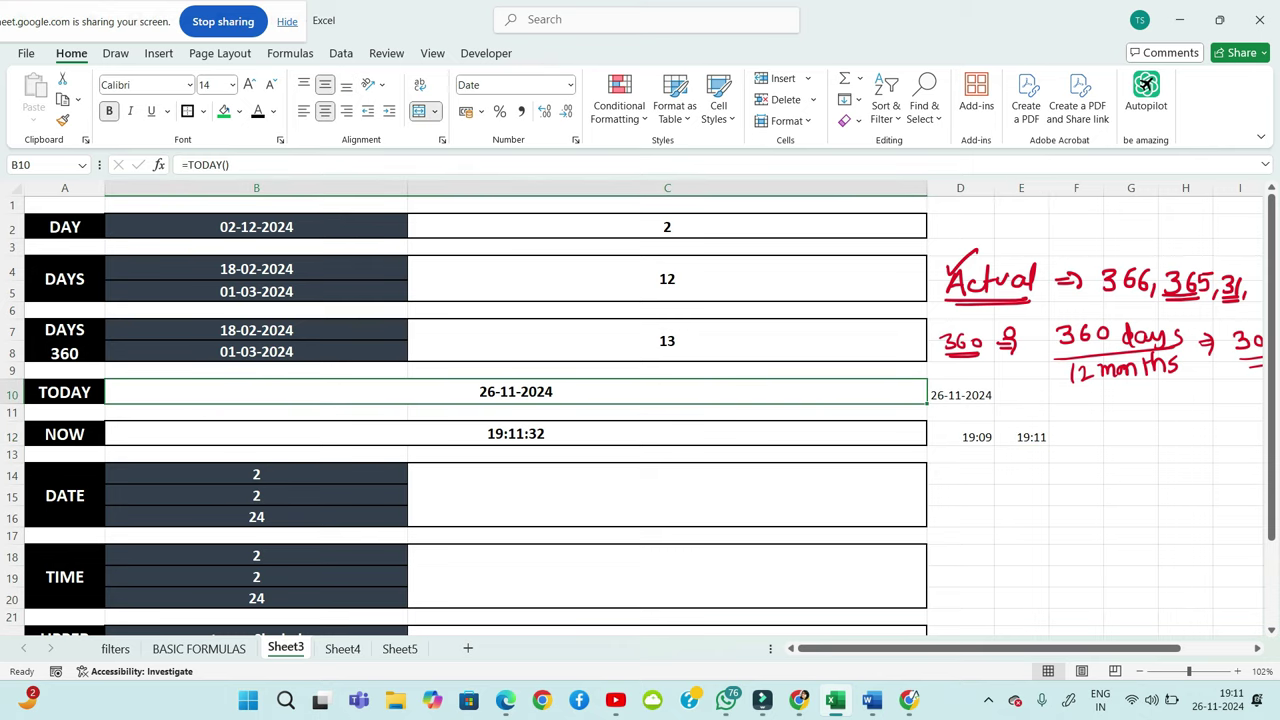
pyautogui.moveTo(799, 700)
pyautogui.click(725, 617)
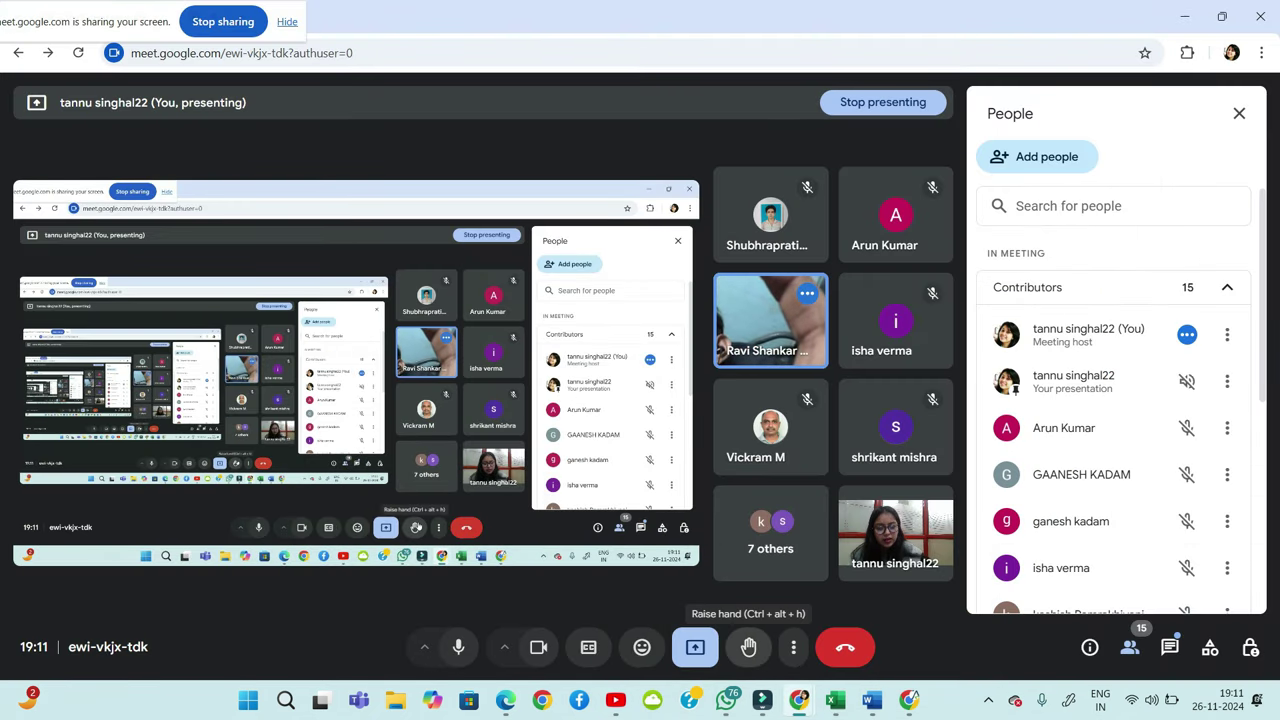
pyautogui.moveTo(872, 700)
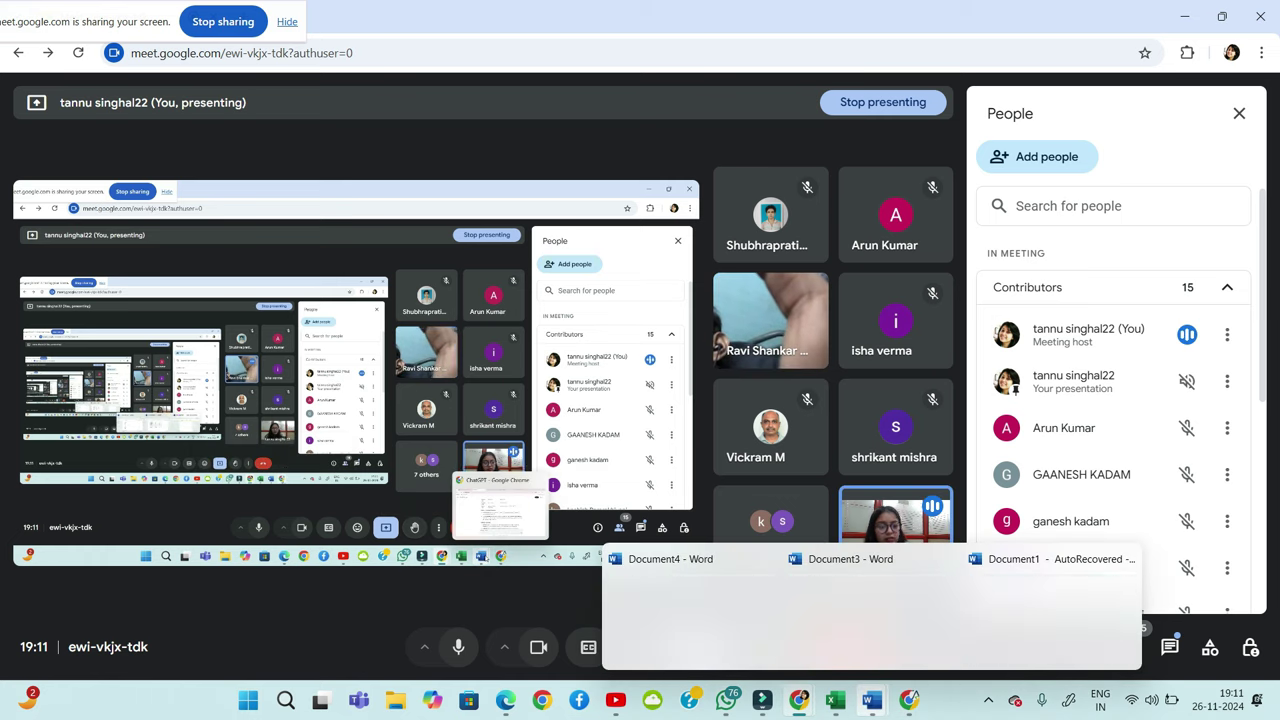
pyautogui.moveTo(870, 612)
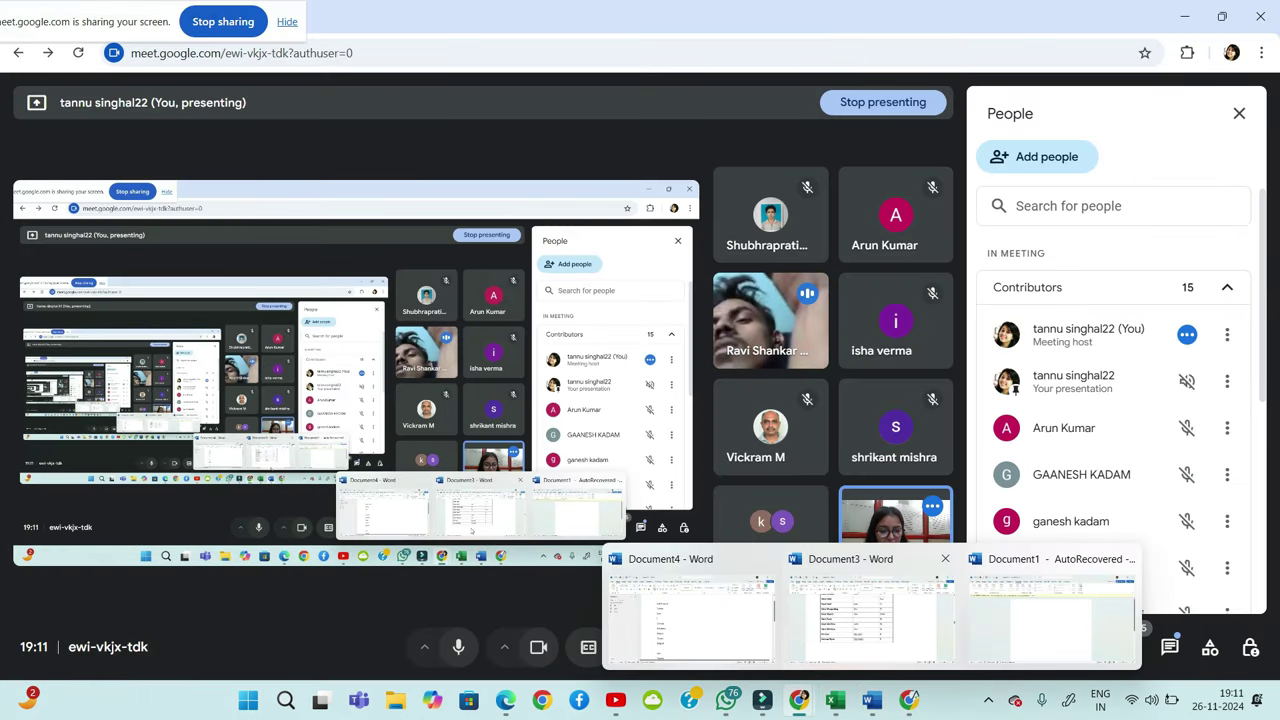
pyautogui.click(835, 700)
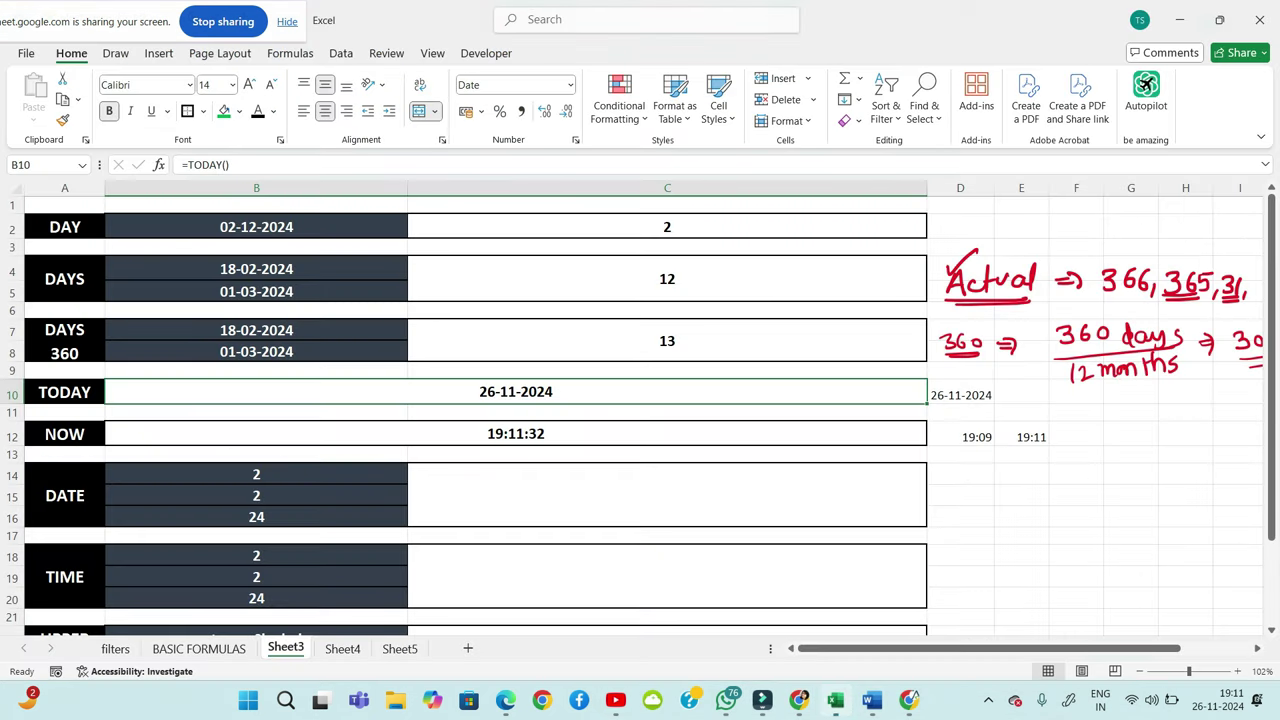
pyautogui.press('Down')
pyautogui.press('Down')
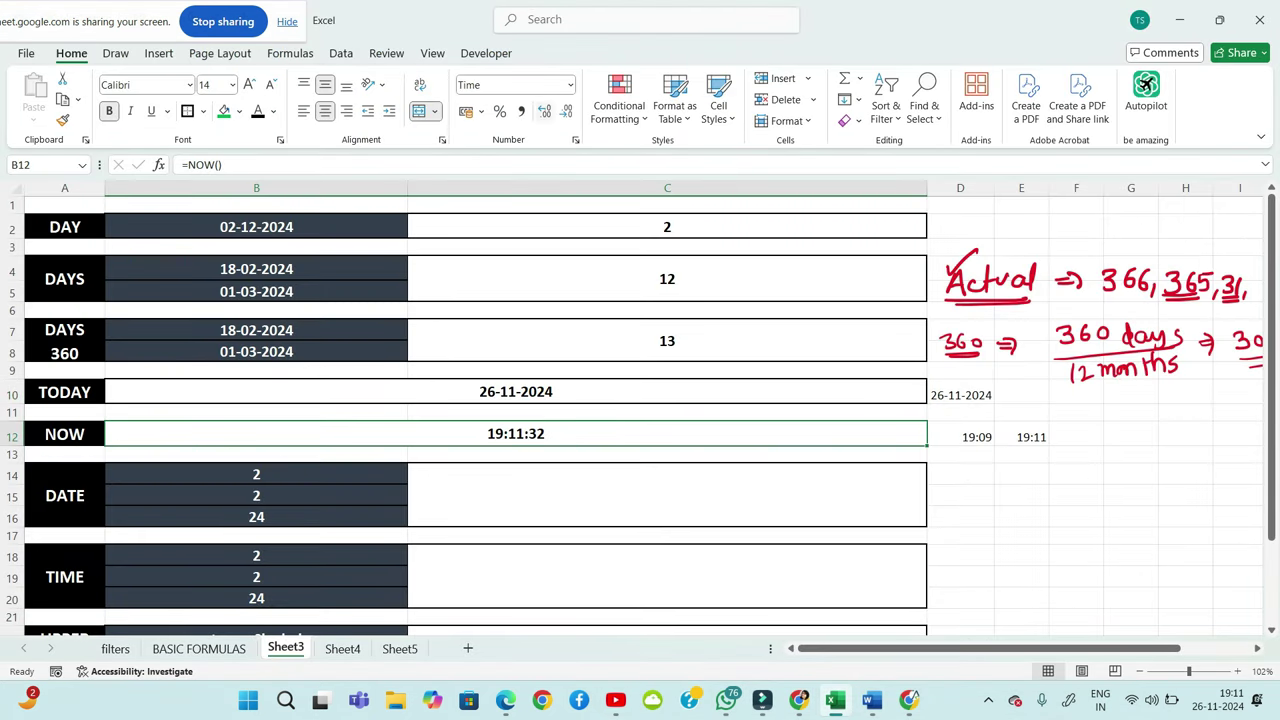
pyautogui.click(570, 84)
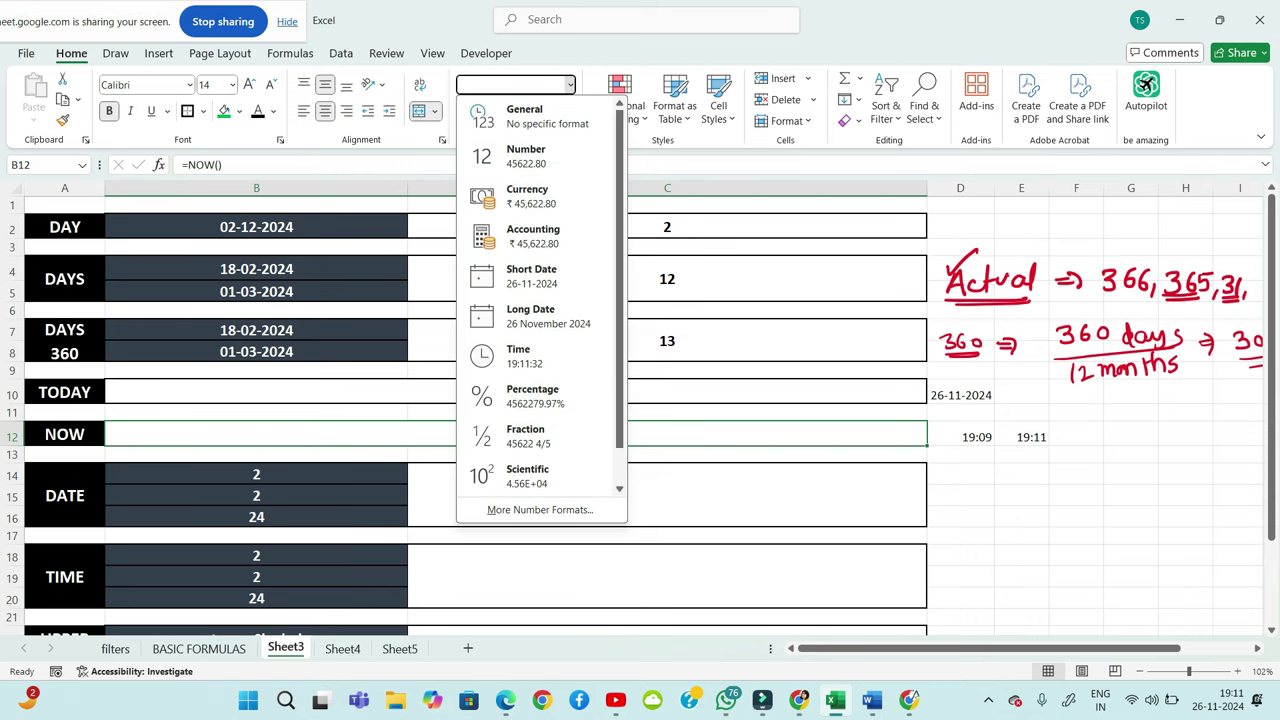
pyautogui.click(525, 108)
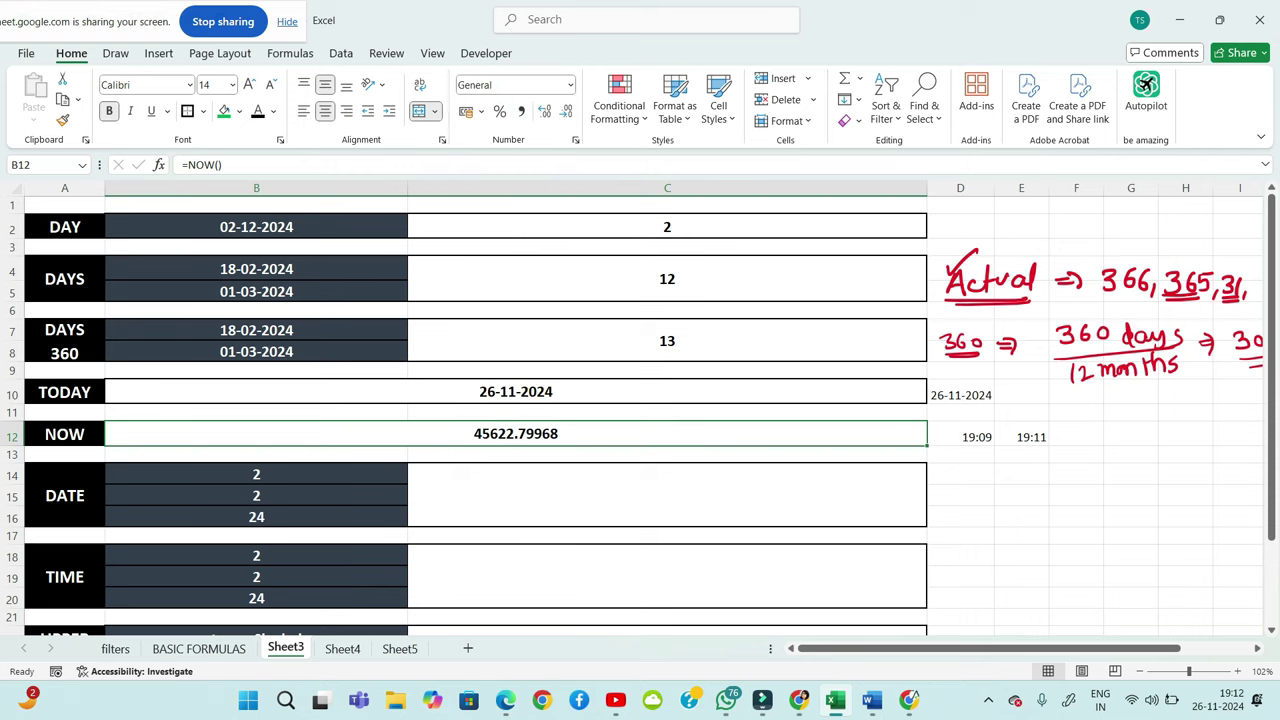
pyautogui.click(570, 84)
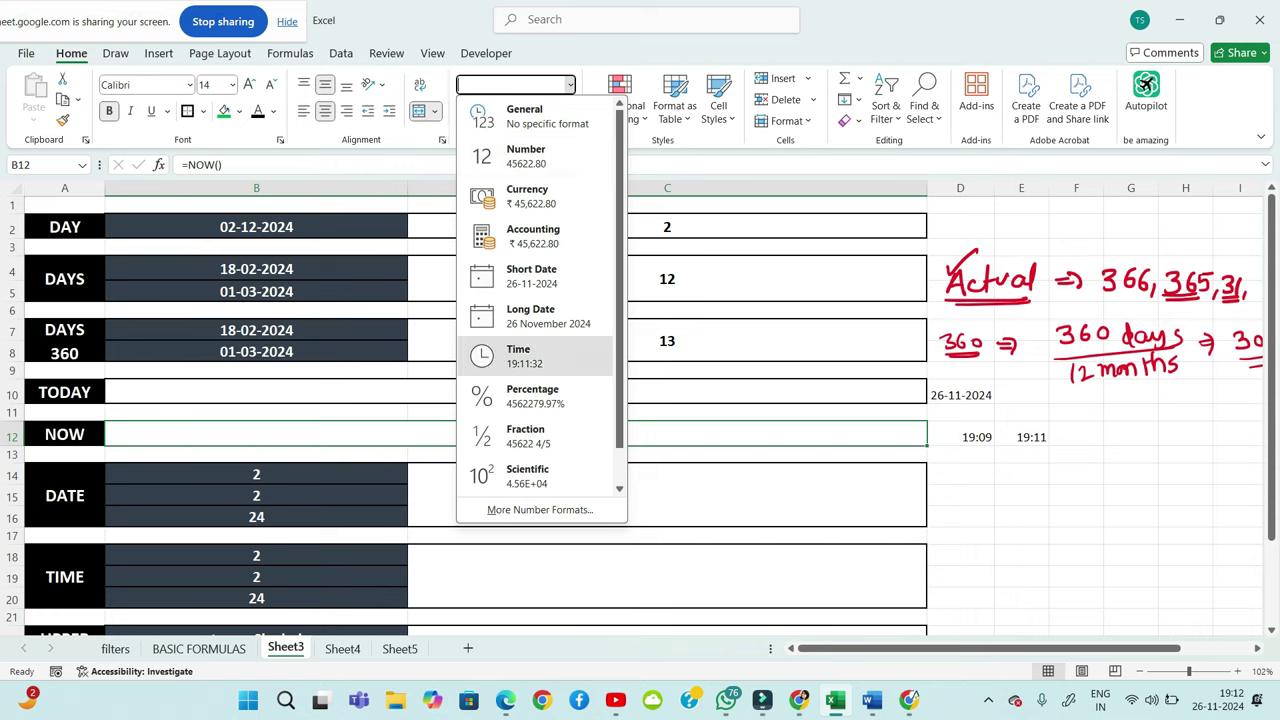
pyautogui.click(518, 356)
pyautogui.click(516, 454)
pyautogui.press('Up')
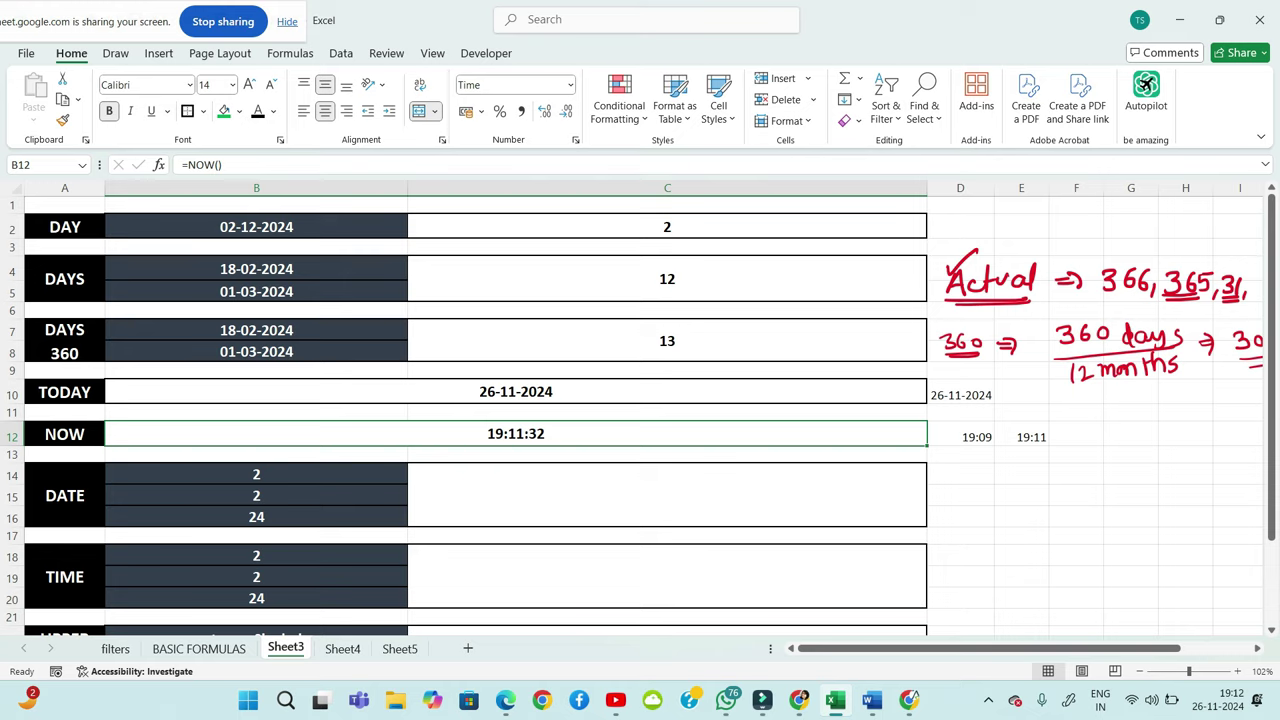
pyautogui.click(1021, 495)
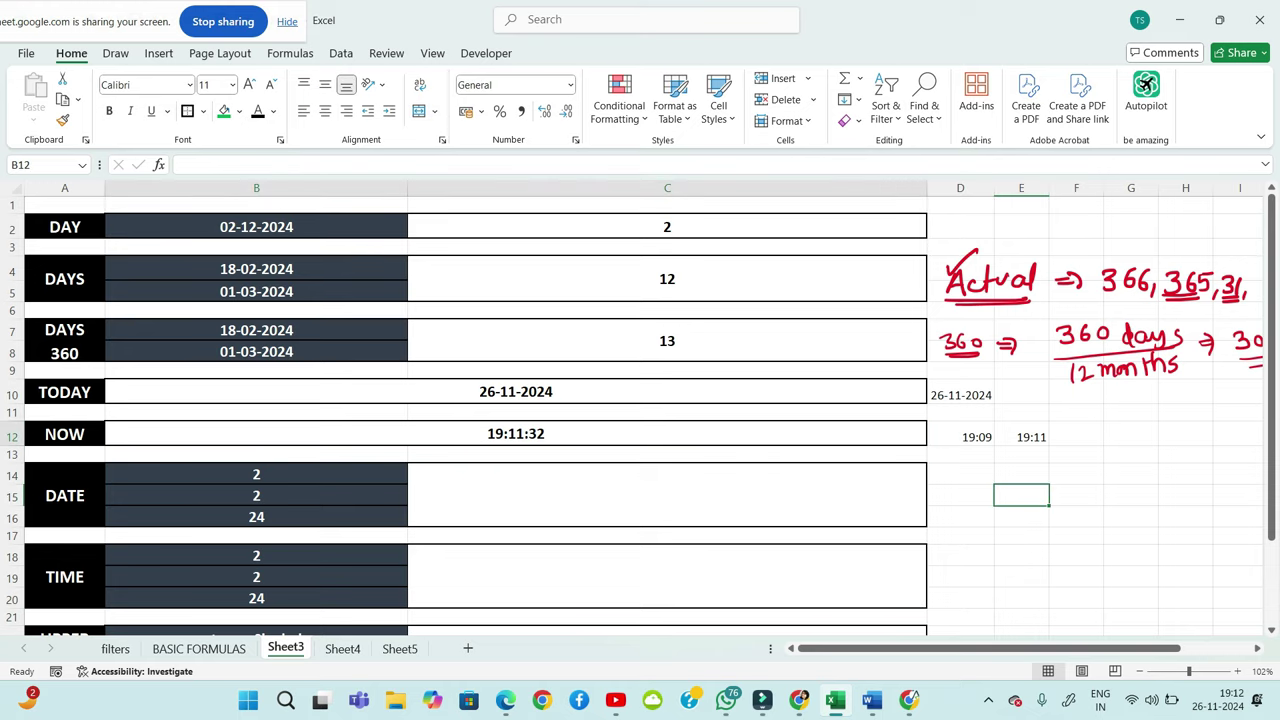
pyautogui.click(667, 495)
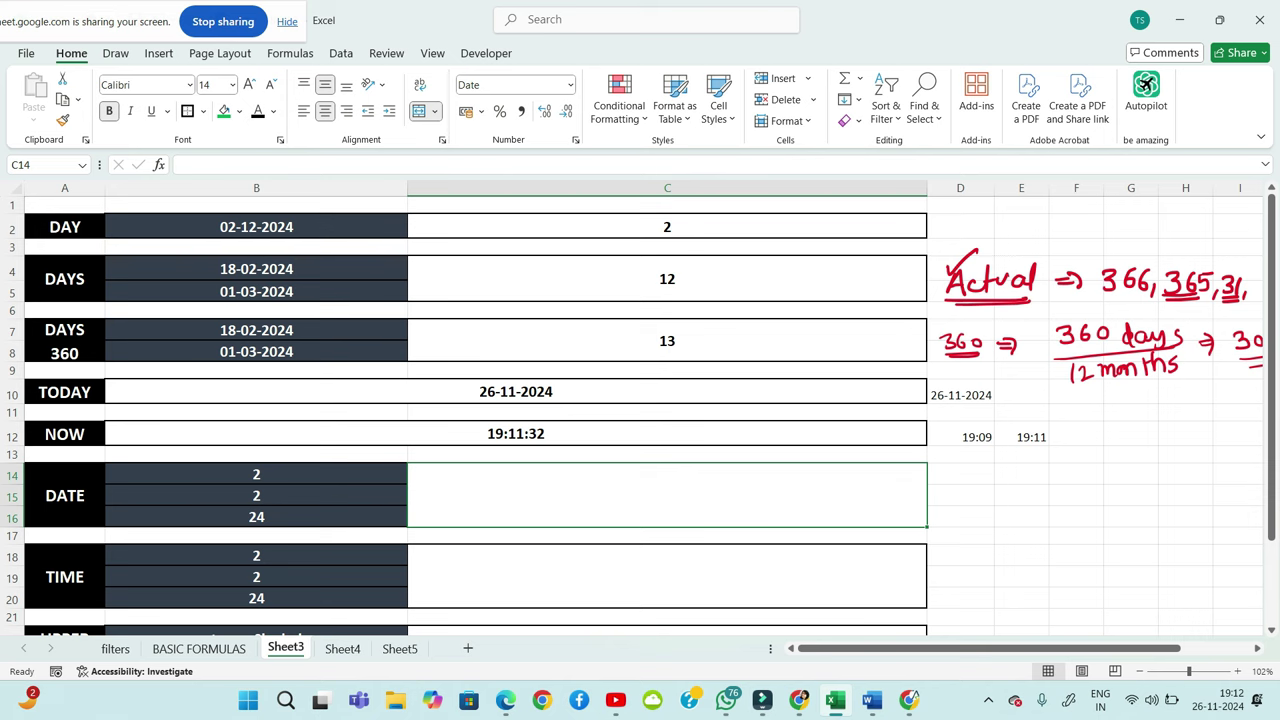
# Step: Enter =DATE(B16,B15,B14) in C14, combining 24, 2 and 2 into 02-02-1924
pyautogui.scroll(-2, 640, 400)
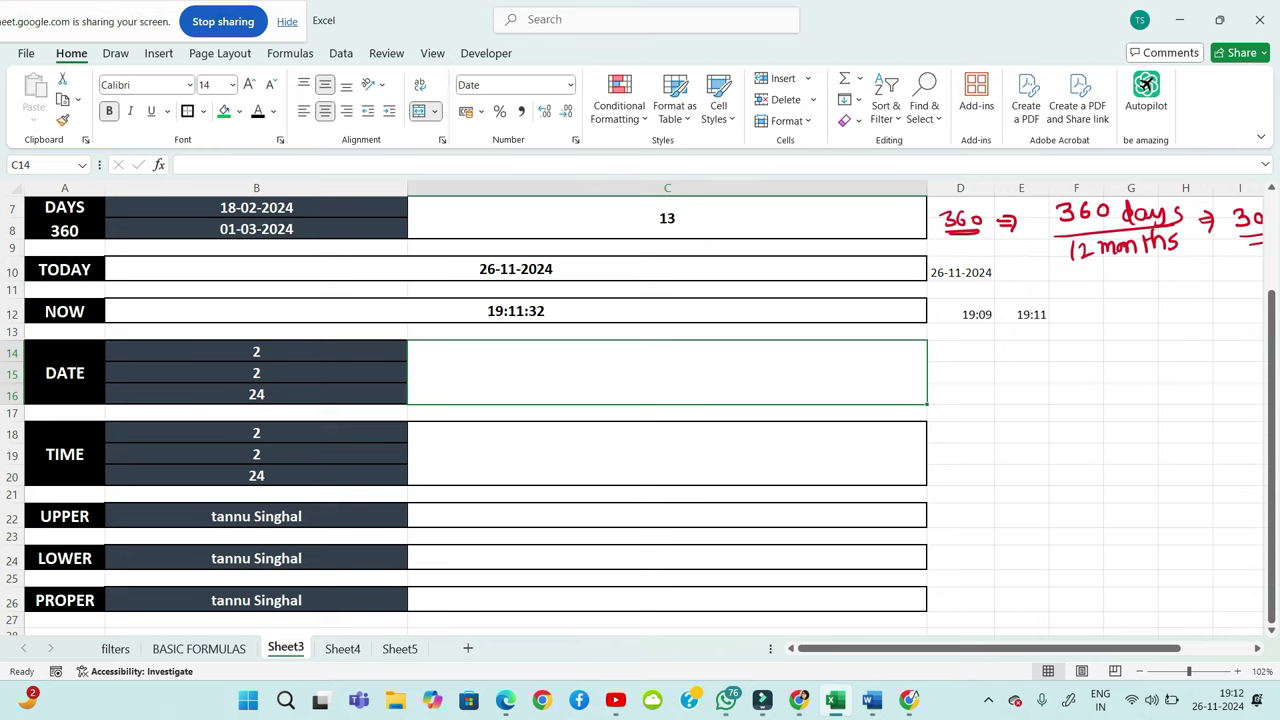
pyautogui.write('=')
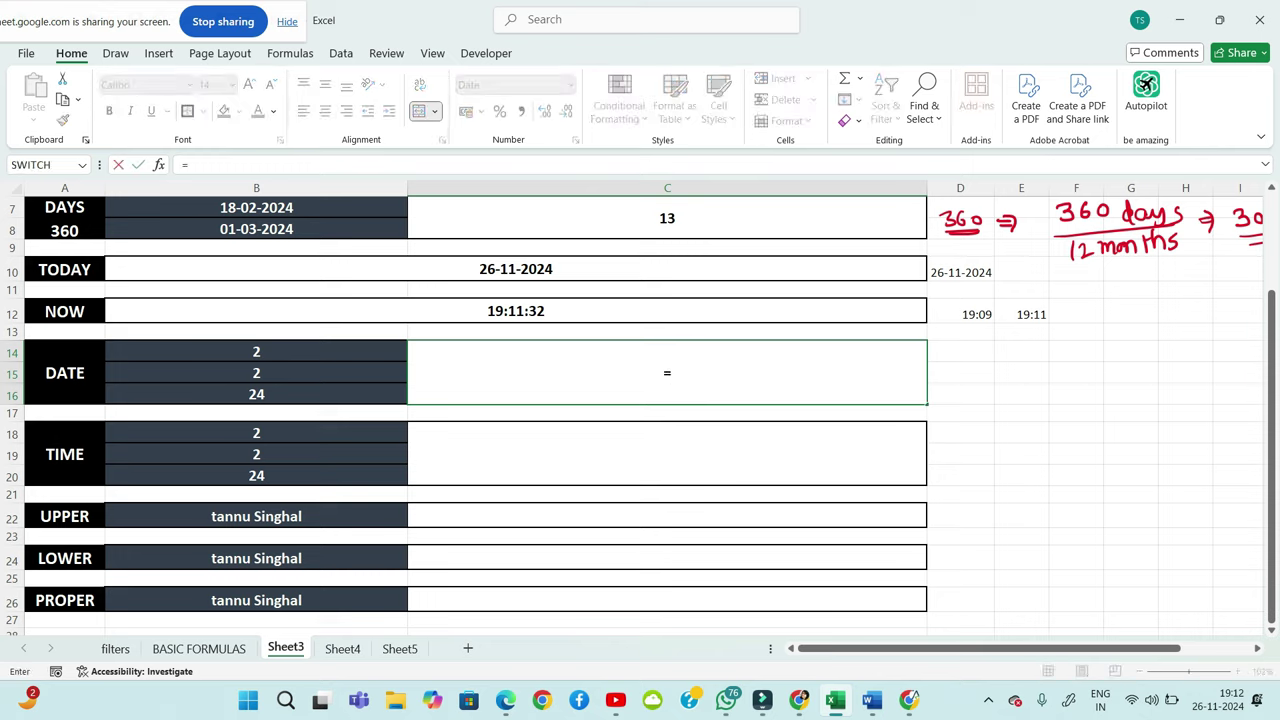
pyautogui.write('DATE(')
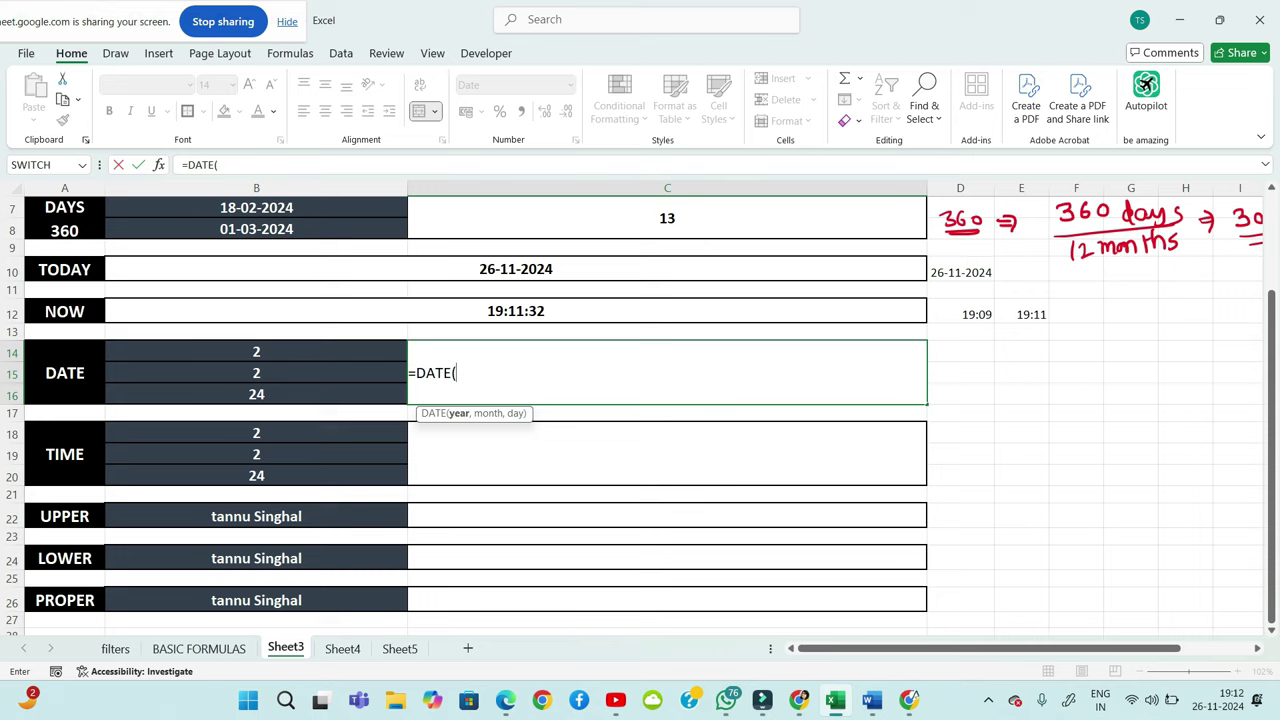
pyautogui.click(256, 394)
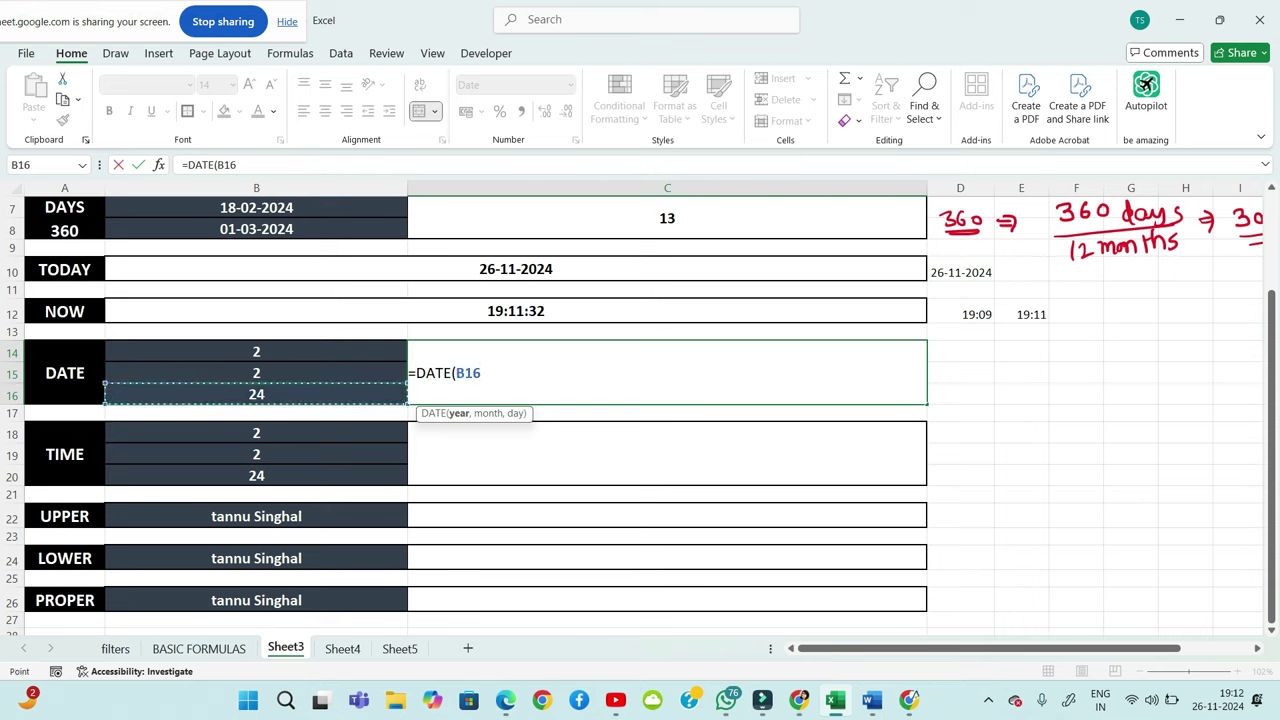
pyautogui.write(',')
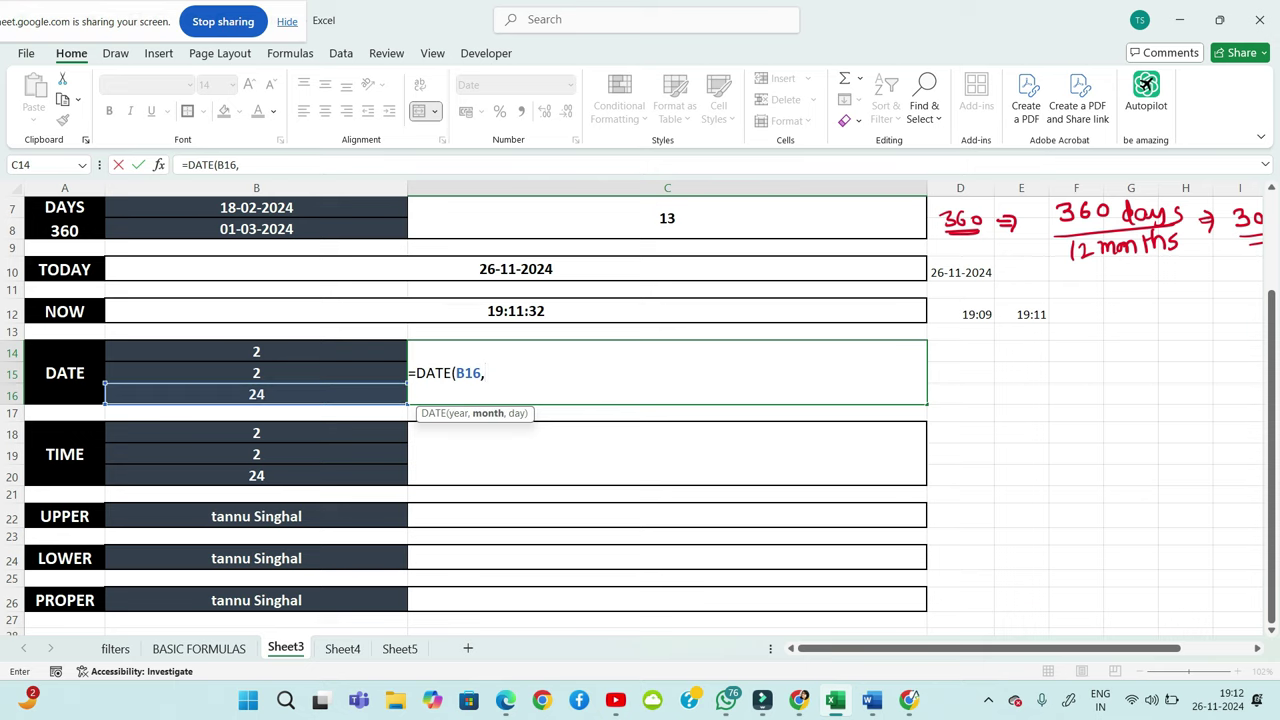
pyautogui.click(256, 373)
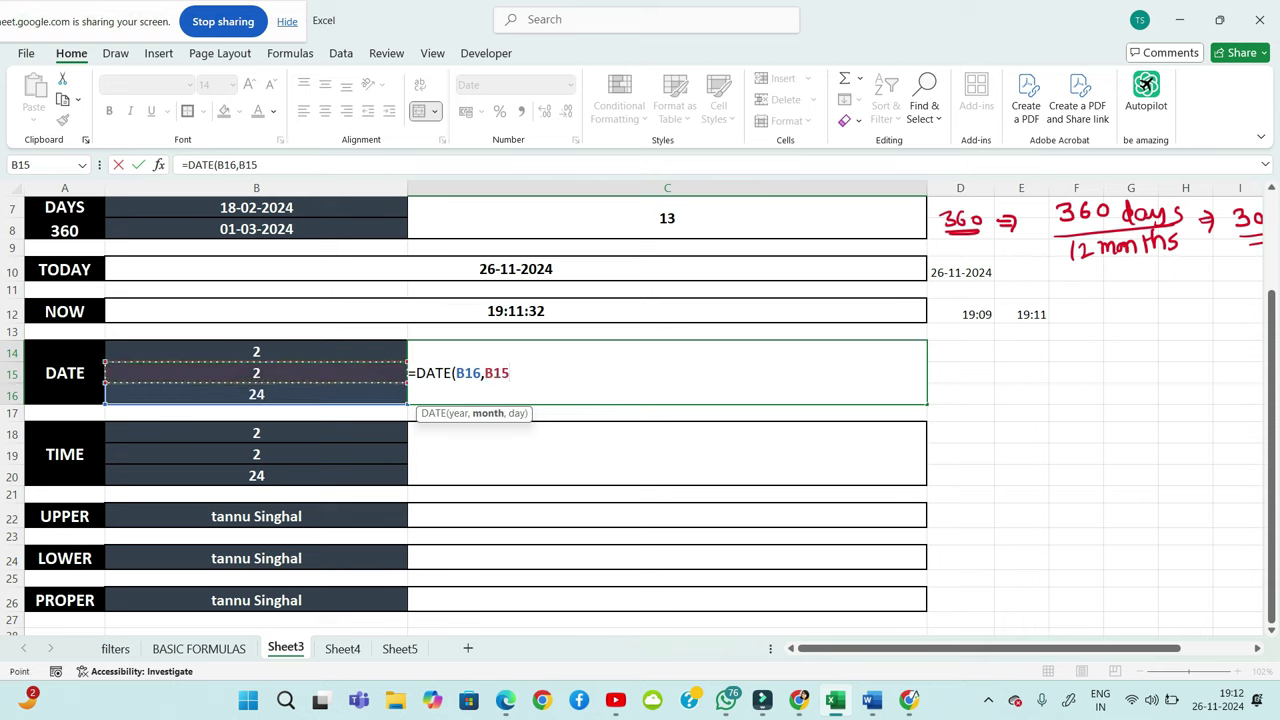
pyautogui.write(',')
pyautogui.click(256, 352)
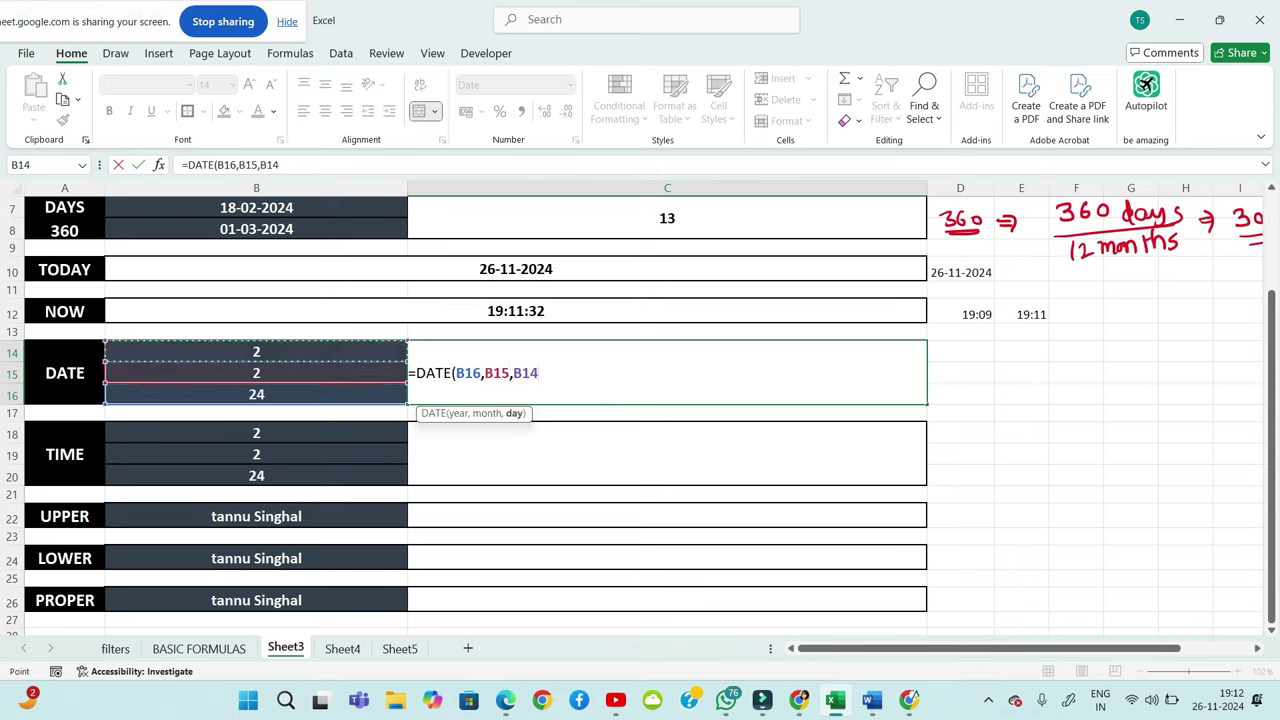
pyautogui.write(')')
pyautogui.press('Return')
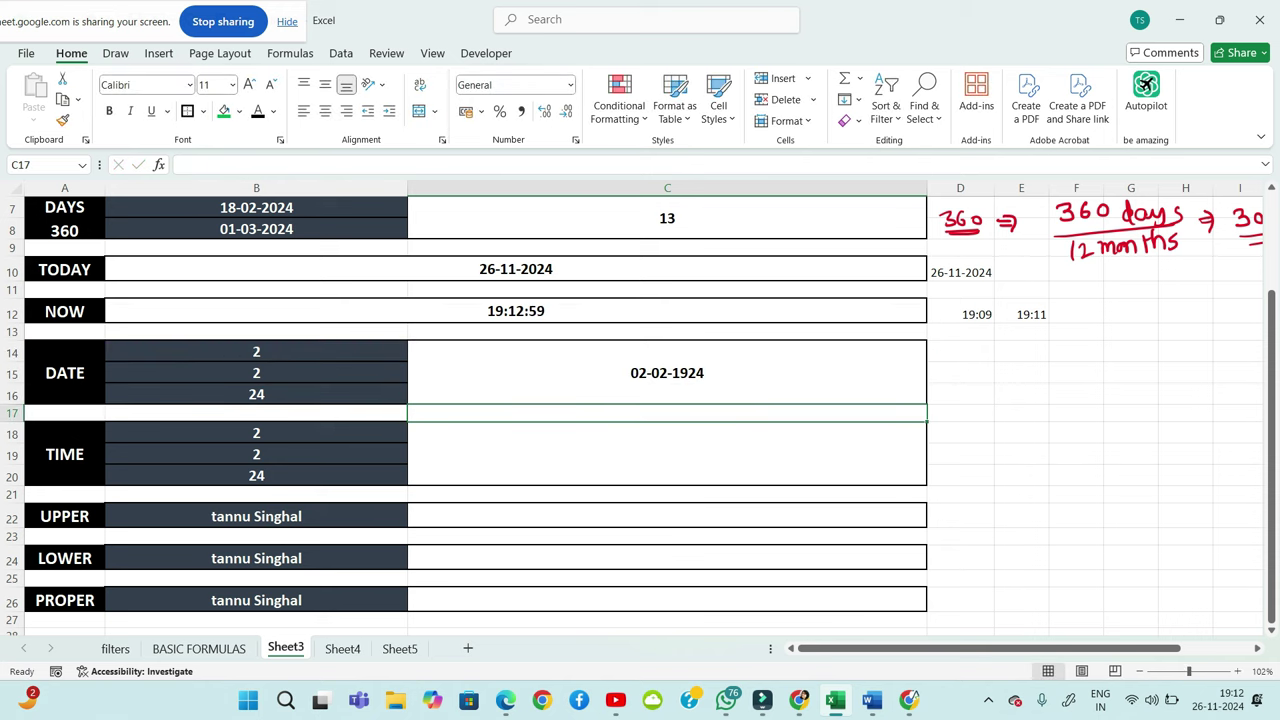
pyautogui.press('Up')
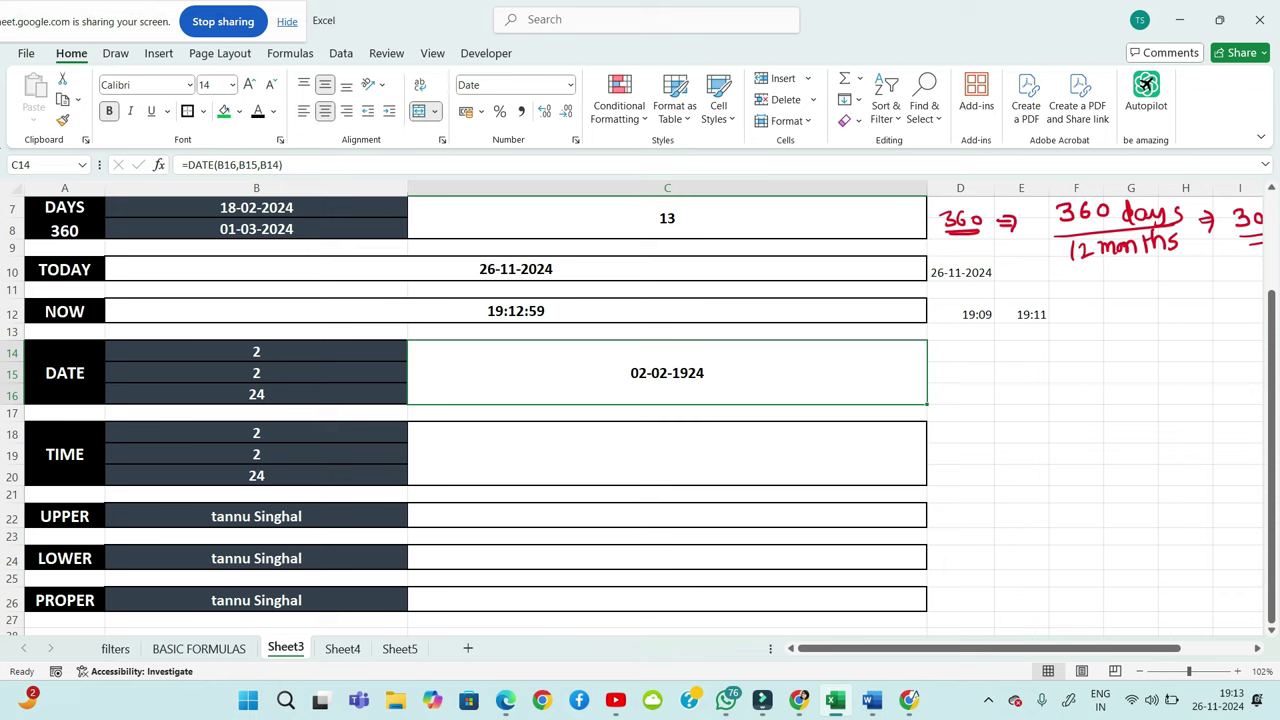
# Step: Change the DATE year to 2000+B16 so it shows 02-02-2024, then begin =TIME( in C18
pyautogui.press('F2')
pyautogui.write('2000')
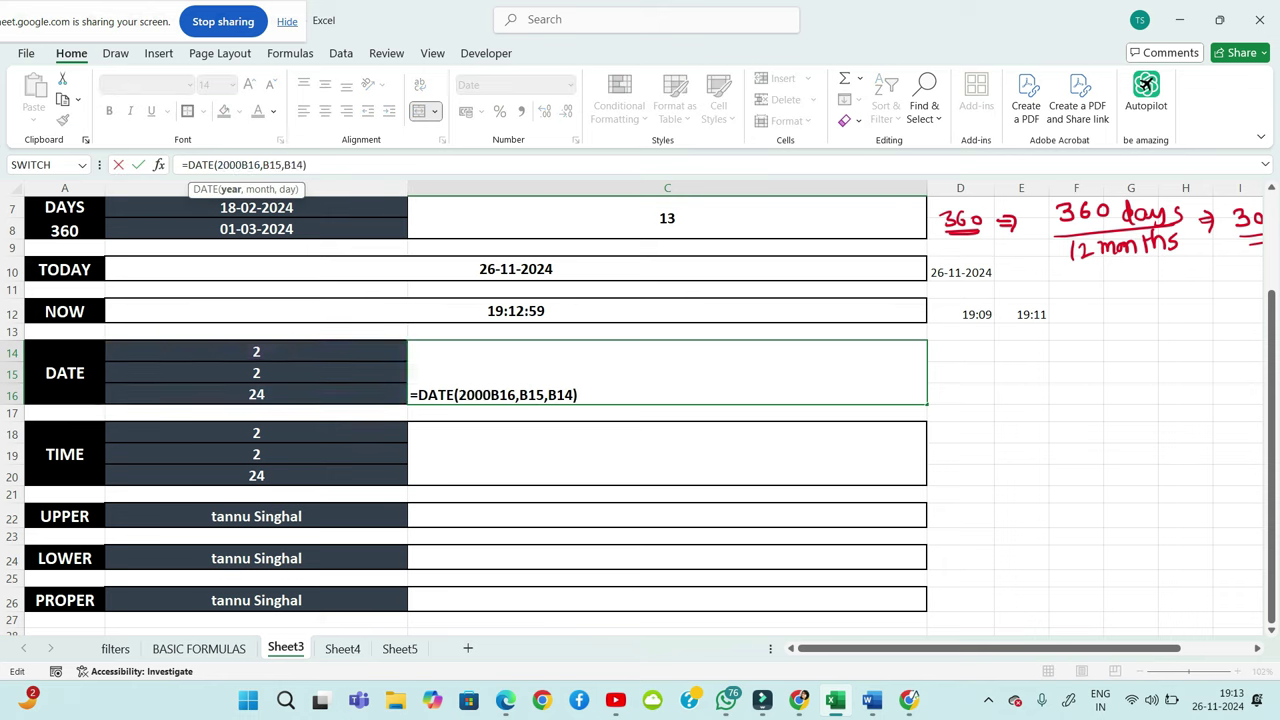
pyautogui.write('+')
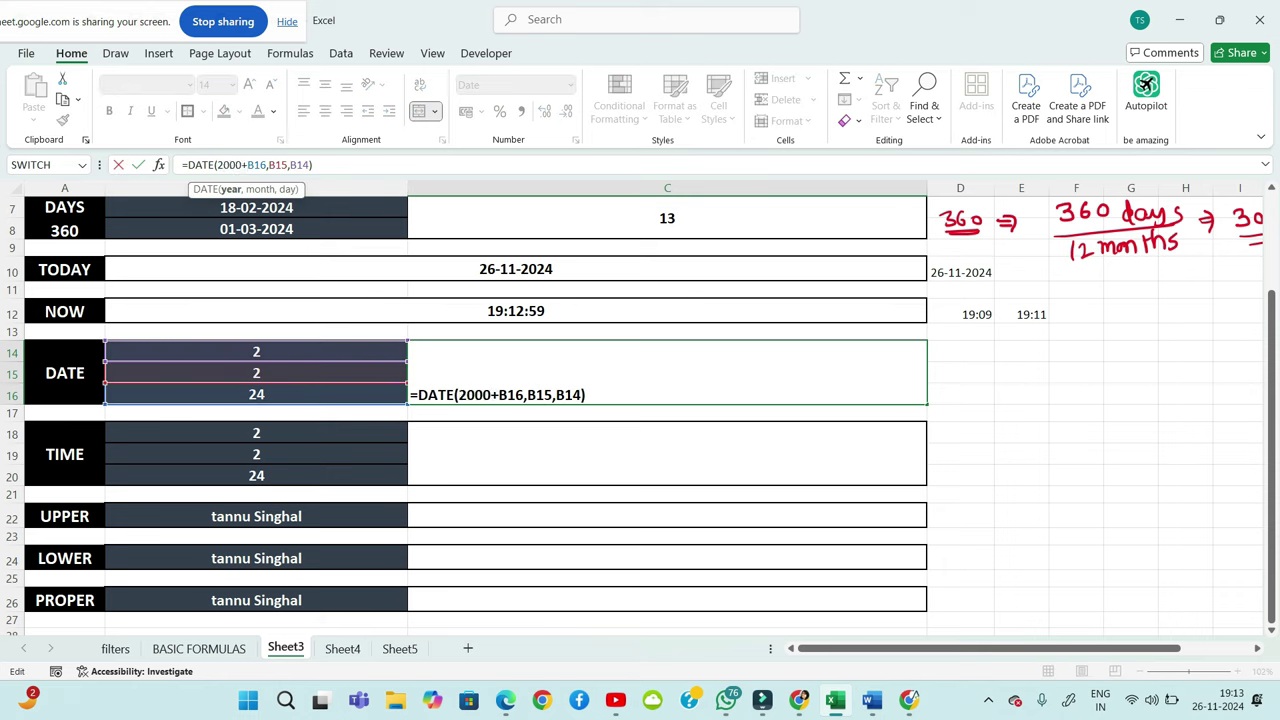
pyautogui.press('Return')
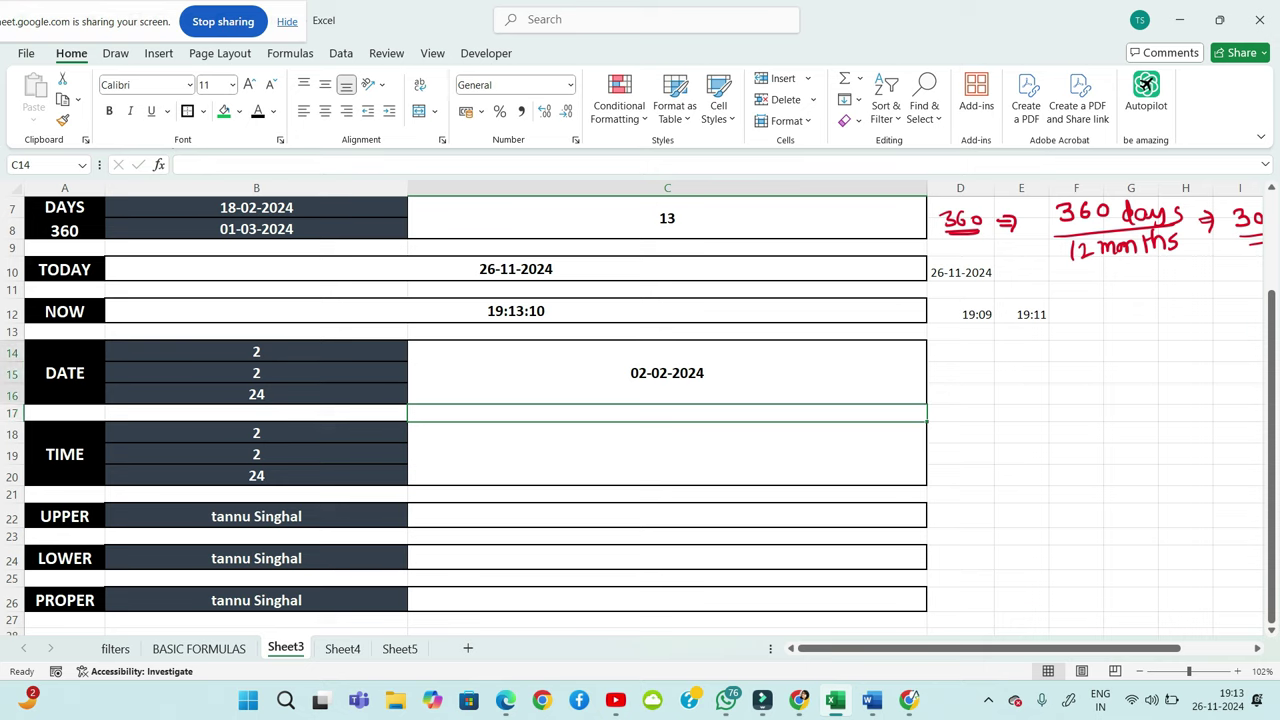
pyautogui.press('Up')
pyautogui.click(667, 453)
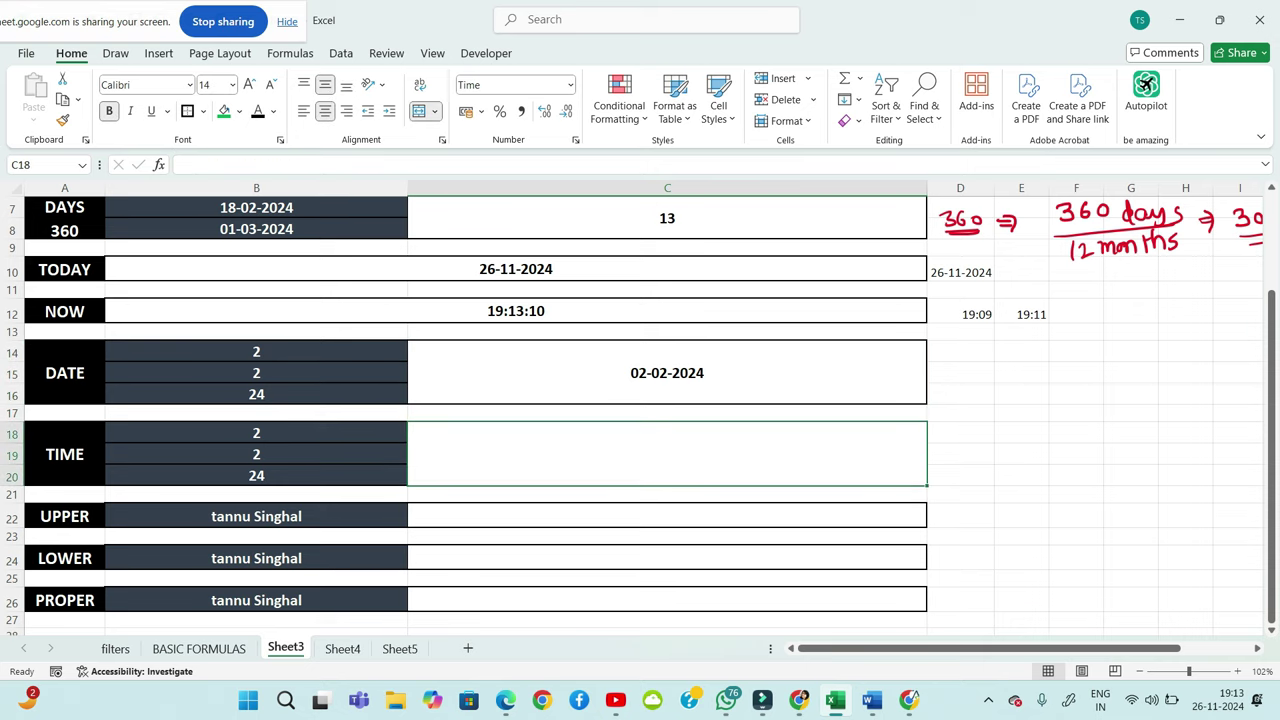
pyautogui.write('=TIM')
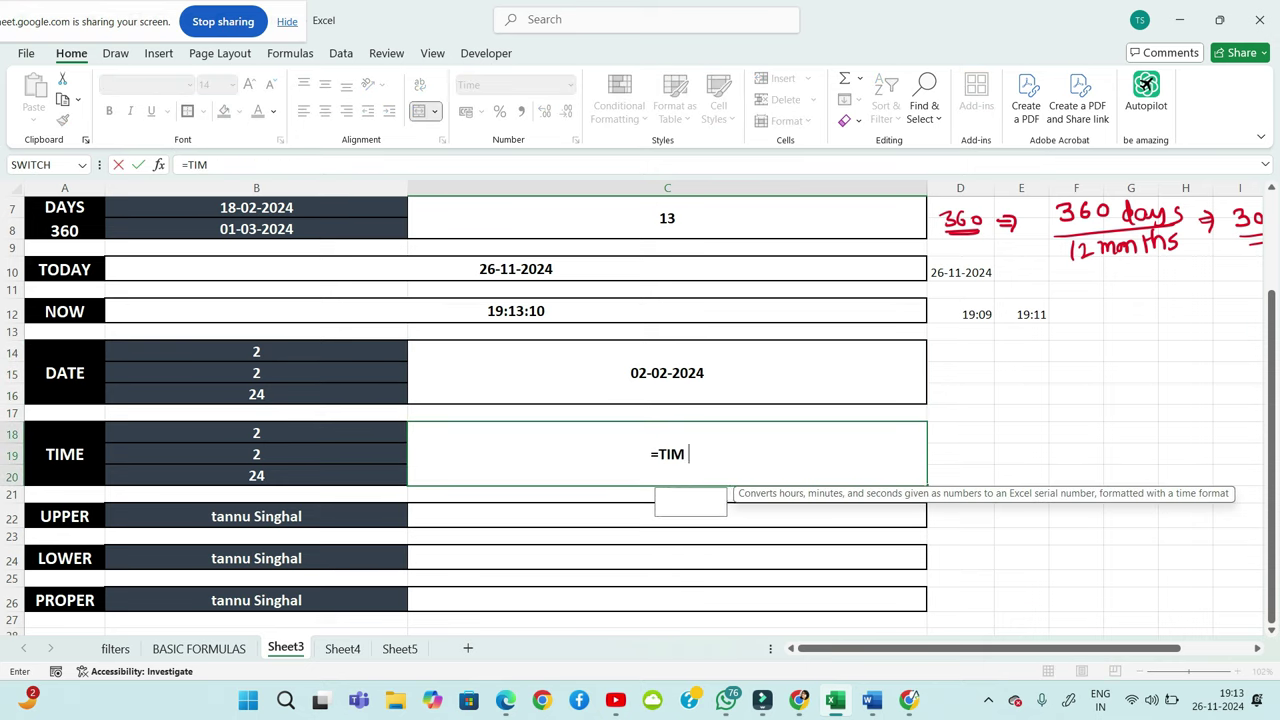
pyautogui.write('E(')
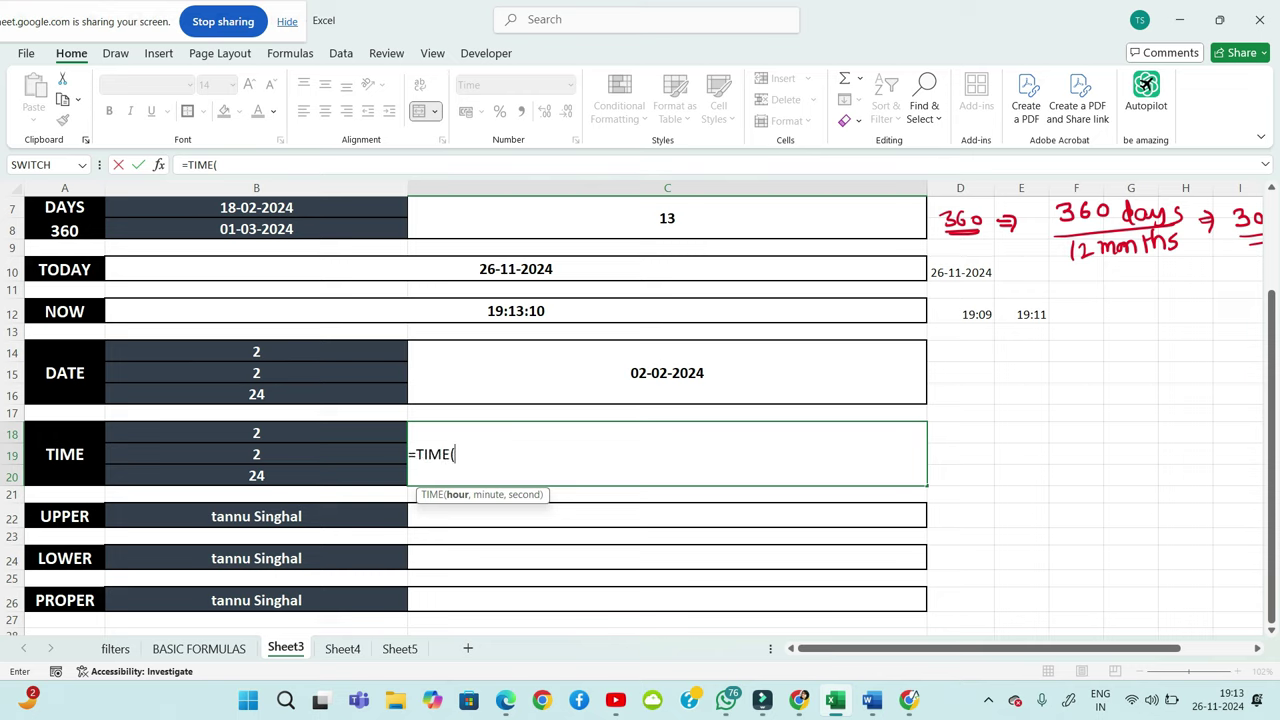
# Step: Complete =TIME(B18,B19,B20) in C18 so it shows 02:02:24, then review the DATE and TIME results
pyautogui.click(256, 432)
pyautogui.write(',')
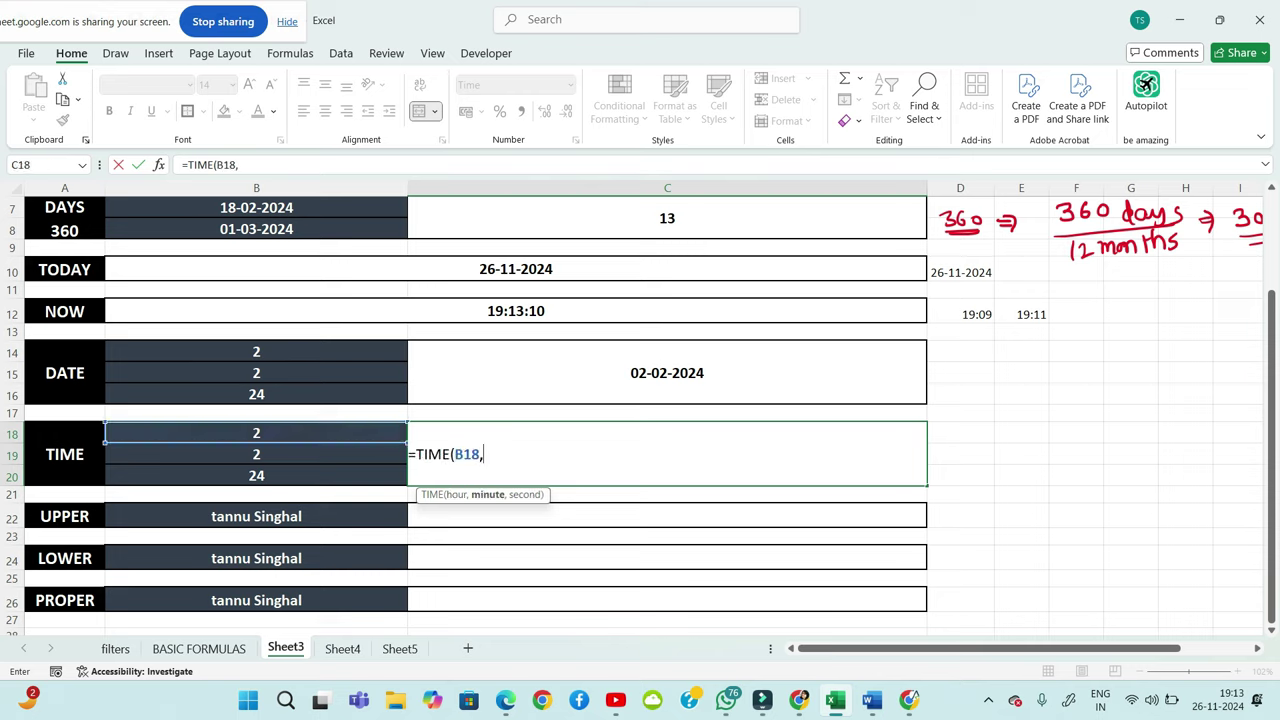
pyautogui.click(256, 454)
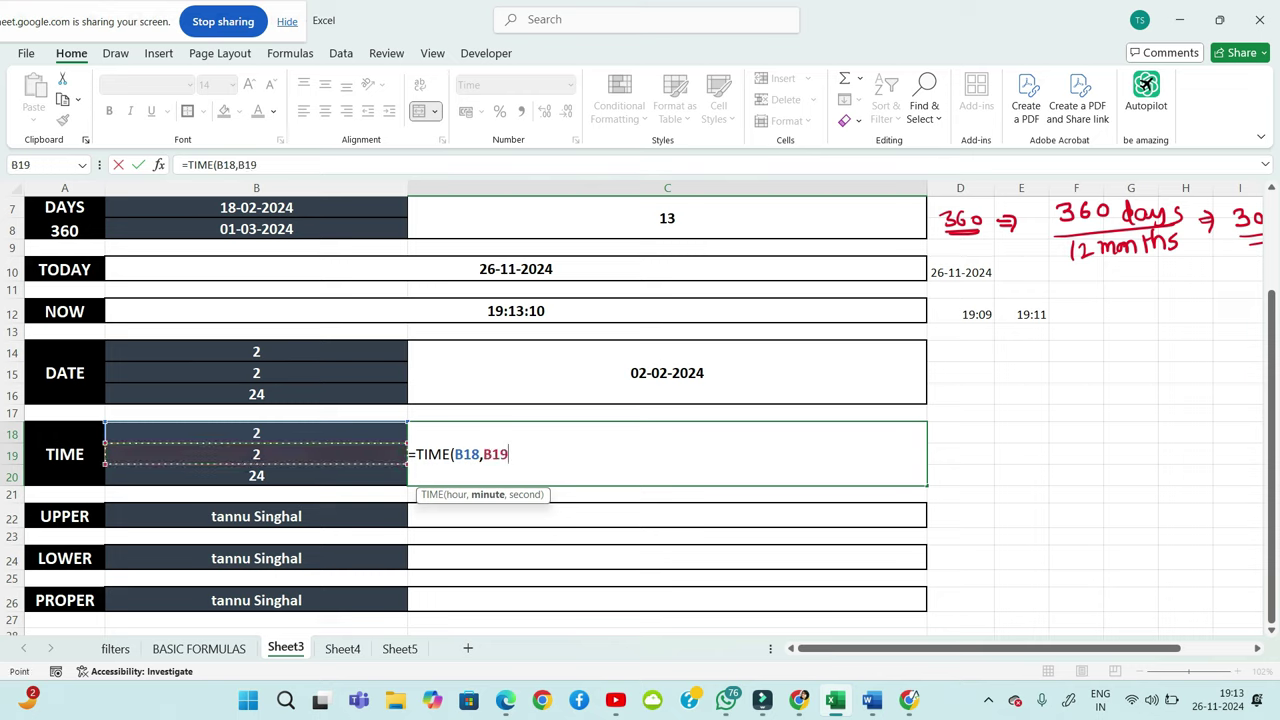
pyautogui.write(',')
pyautogui.click(256, 475)
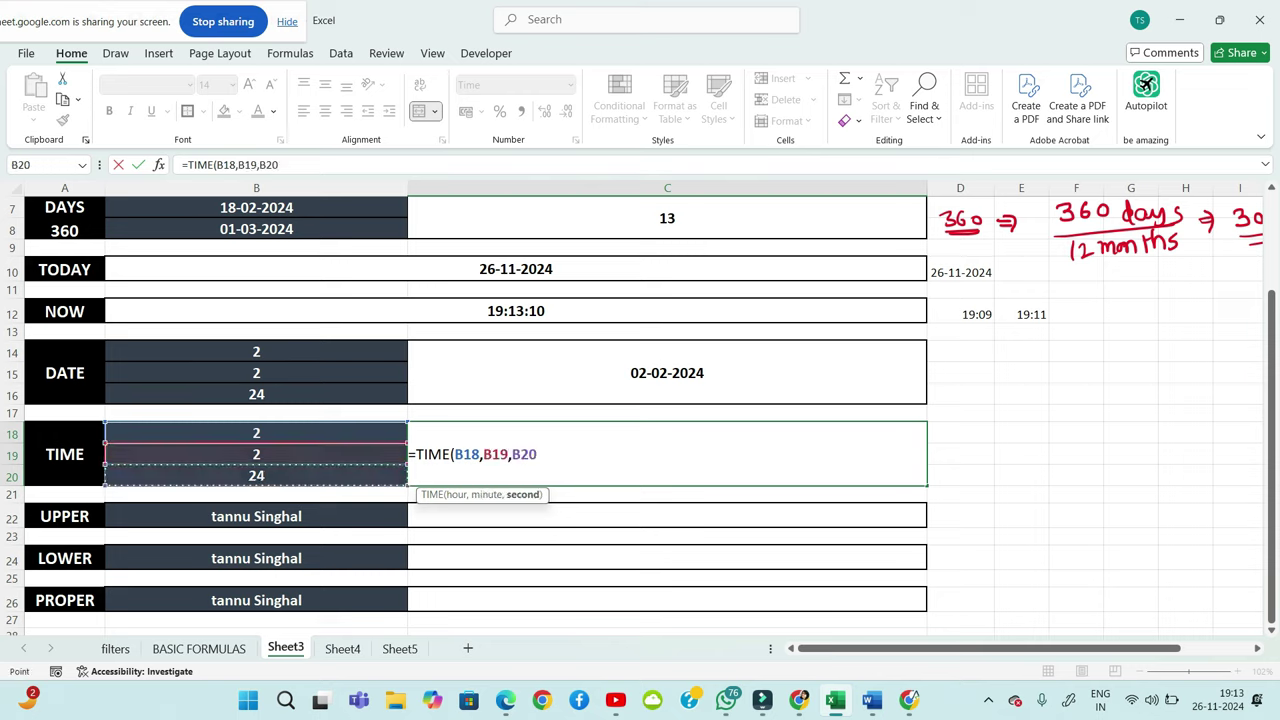
pyautogui.write(')')
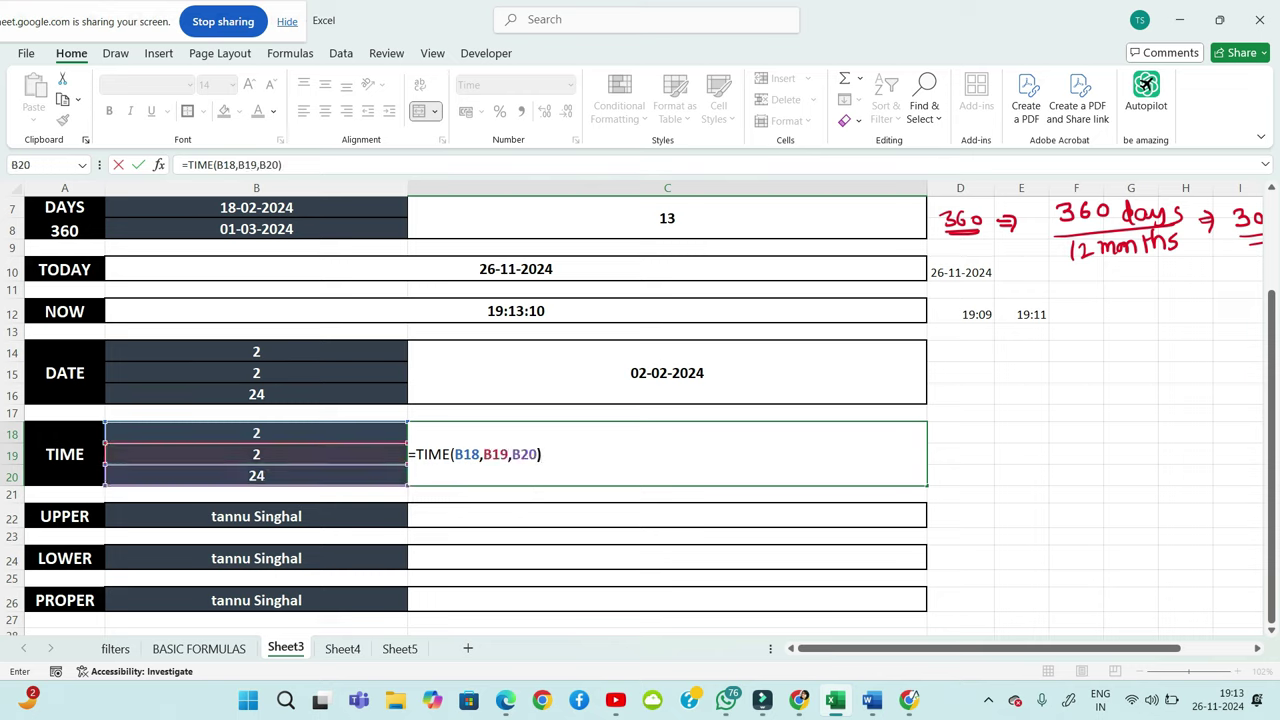
pyautogui.press('Return')
pyautogui.click(667, 454)
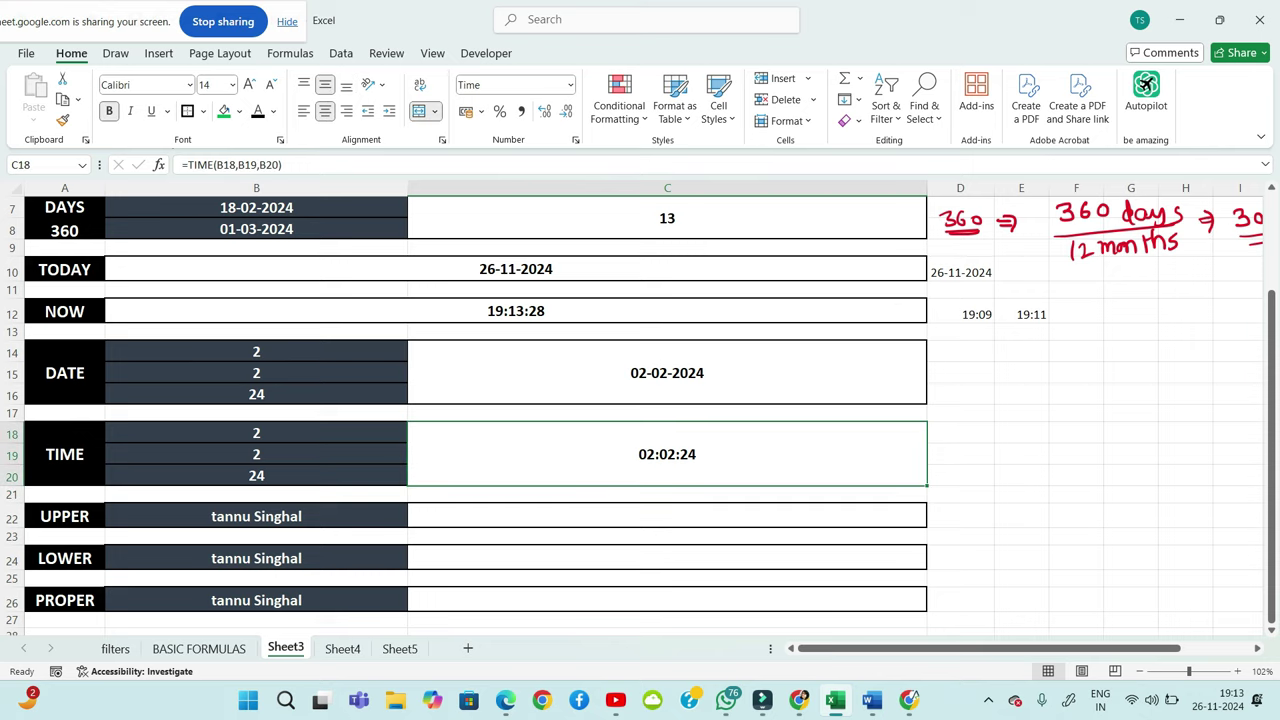
pyautogui.moveTo(667, 372); pyautogui.dragTo(667, 454)
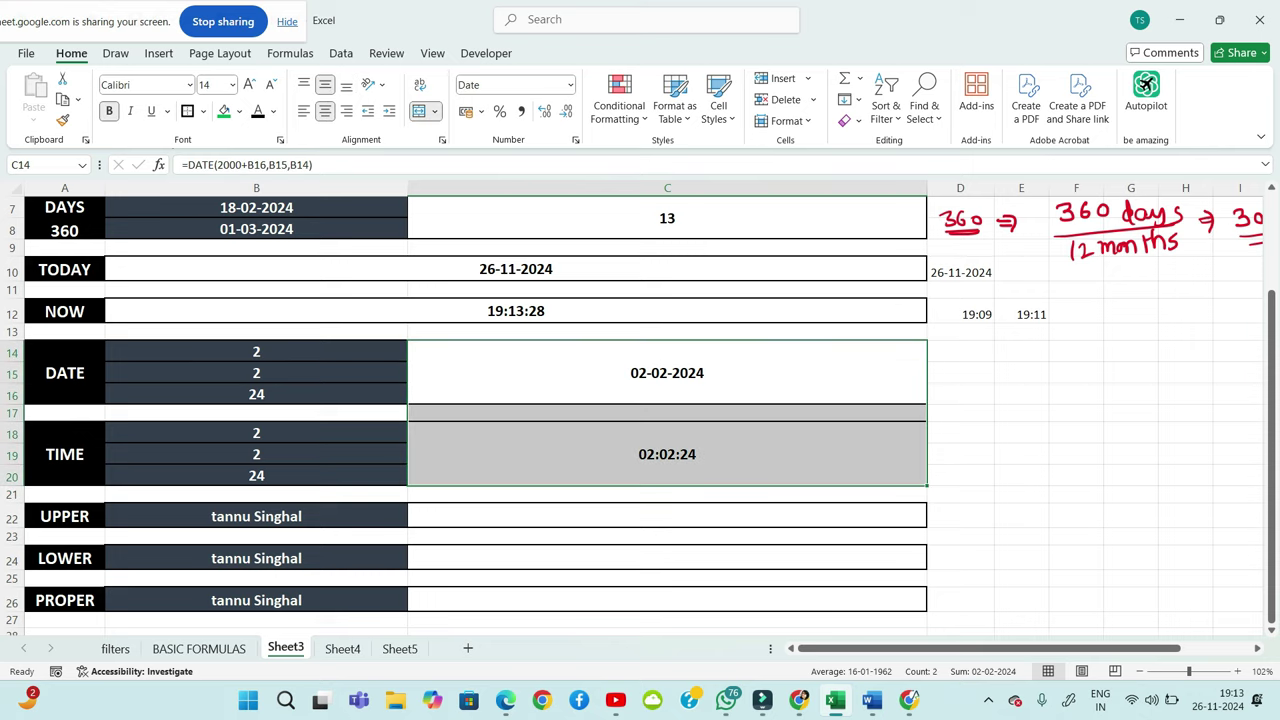
pyautogui.click(960, 432)
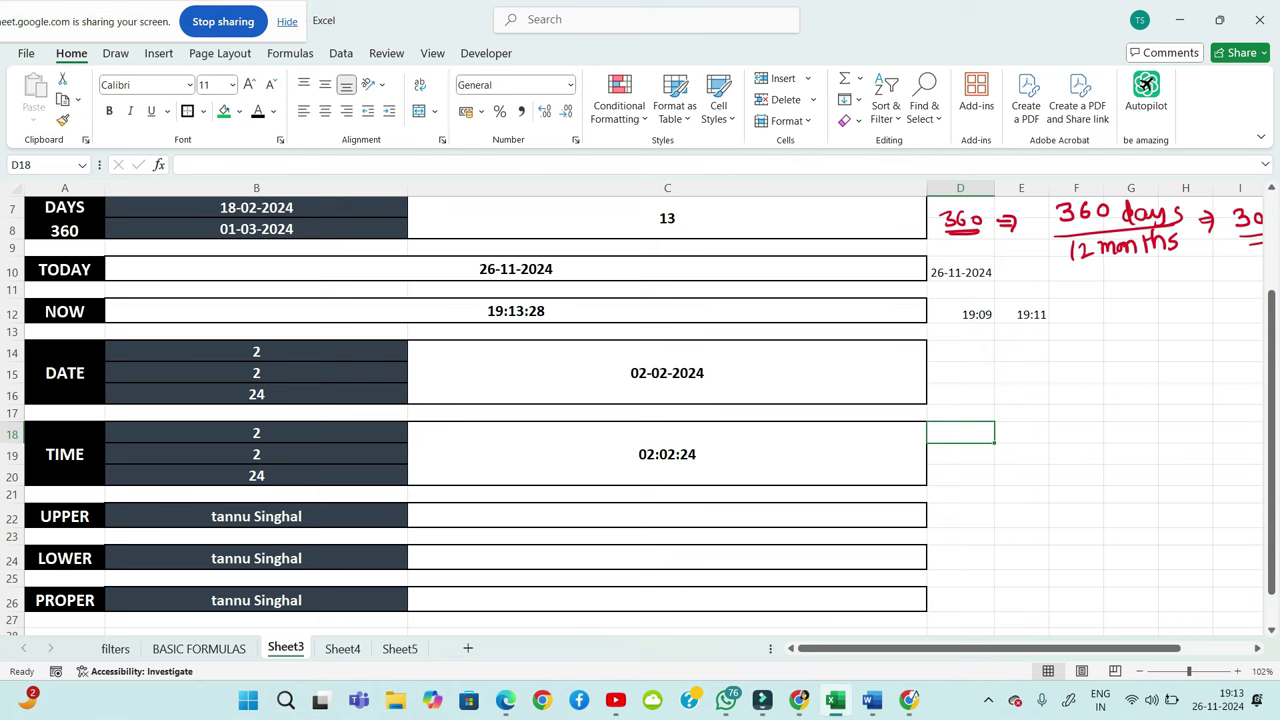
# Step: Scroll down and review the names in B22:B26 and the empty result cells C22:C26
pyautogui.scroll(-2, 640, 400)
pyautogui.moveTo(256, 389); pyautogui.dragTo(256, 473)
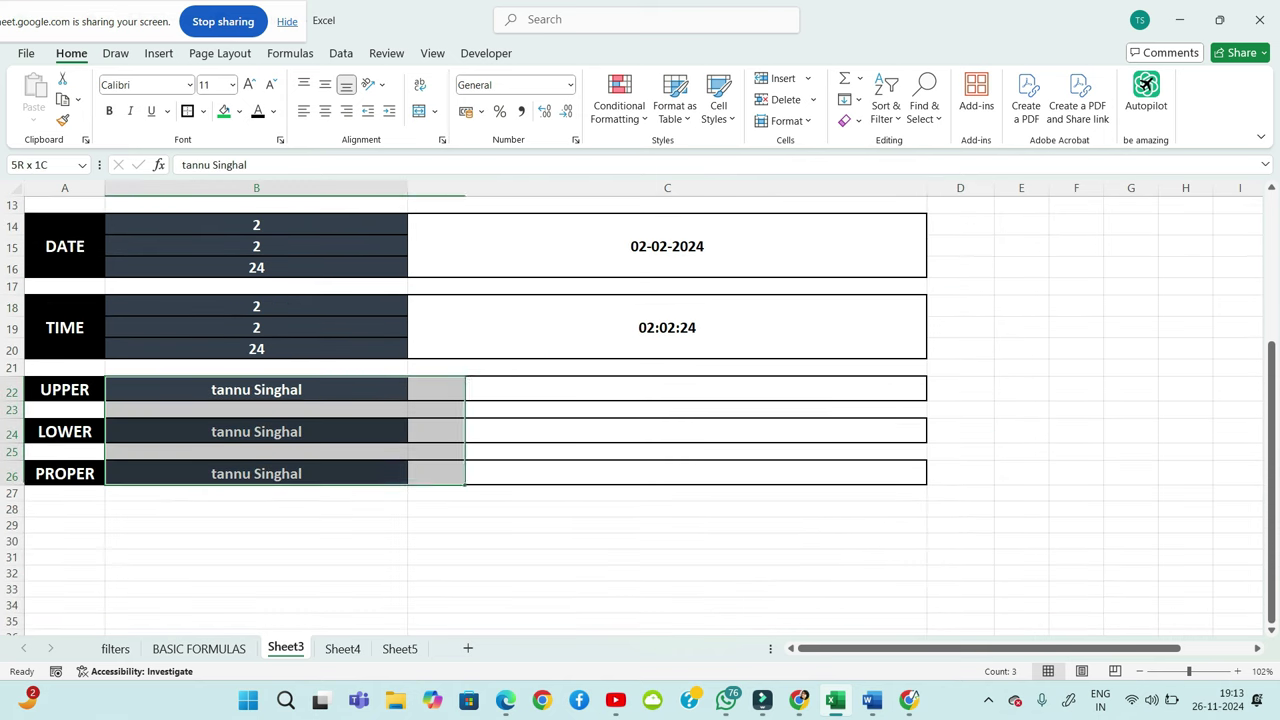
pyautogui.click(256, 524)
pyautogui.moveTo(667, 389); pyautogui.dragTo(667, 473)
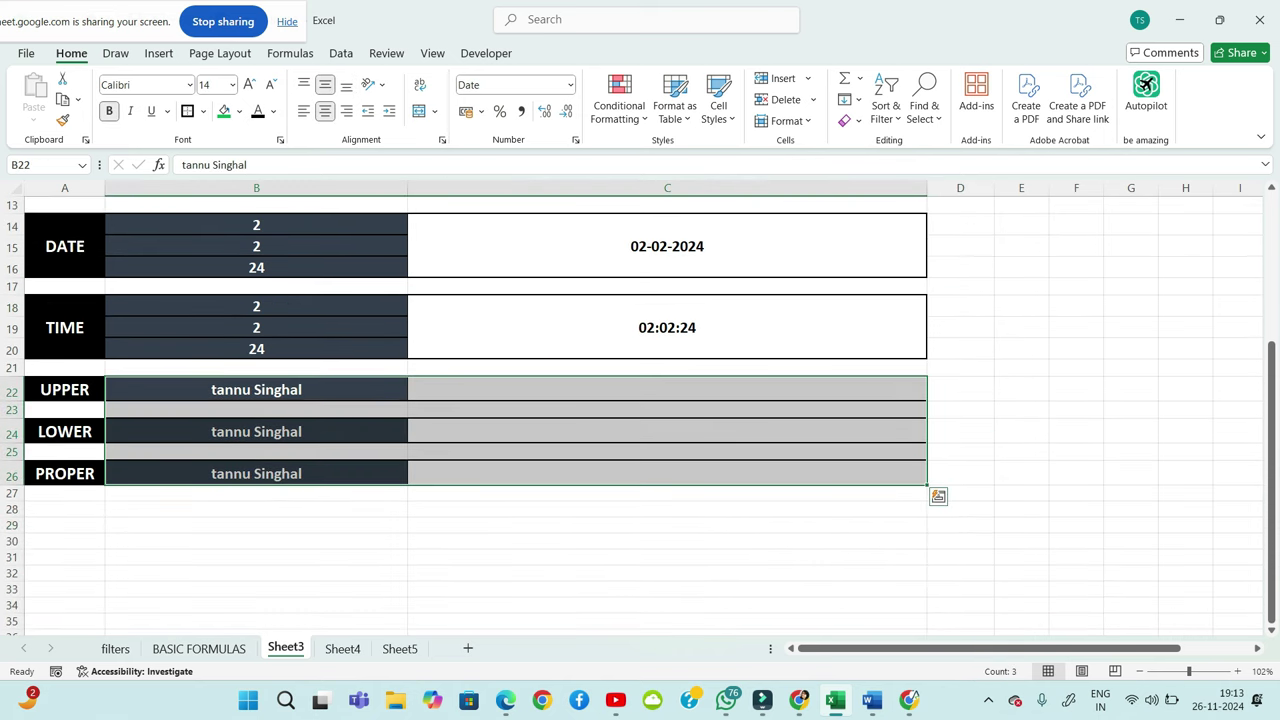
pyautogui.click(667, 557)
pyautogui.moveTo(667, 389); pyautogui.dragTo(667, 473)
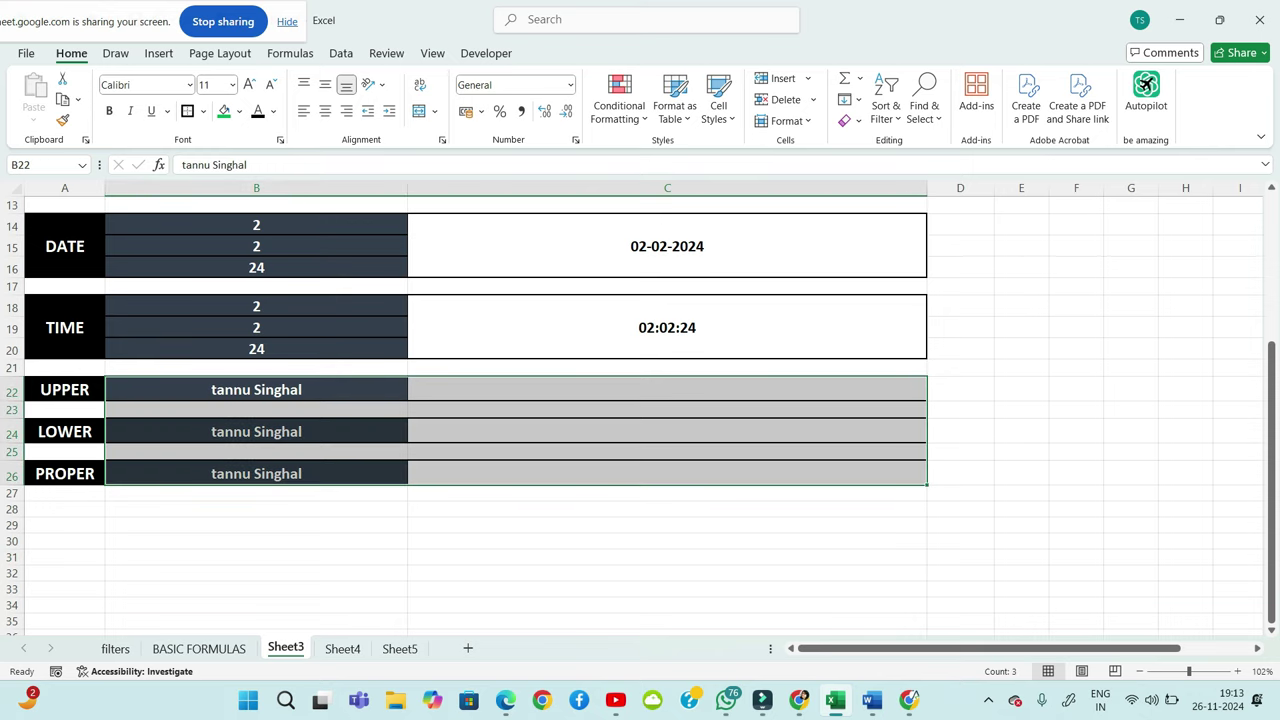
pyautogui.click(256, 557)
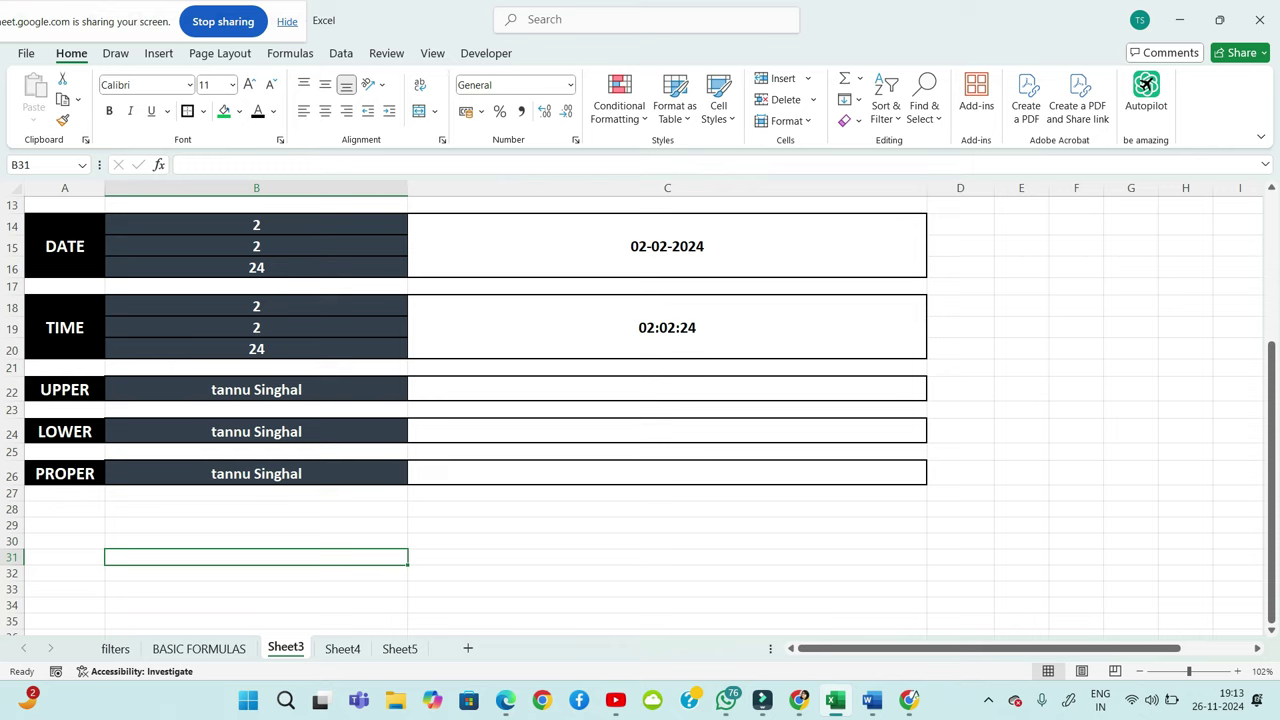
pyautogui.click(256, 389)
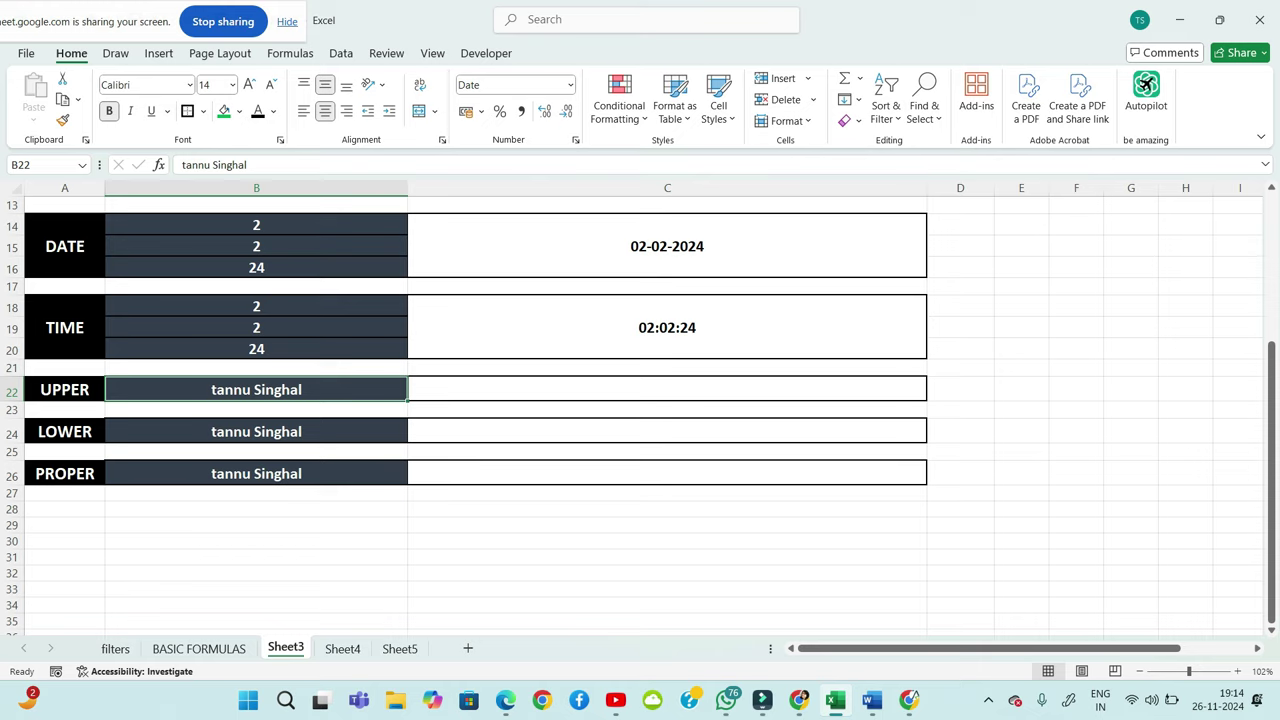
pyautogui.click(256, 494)
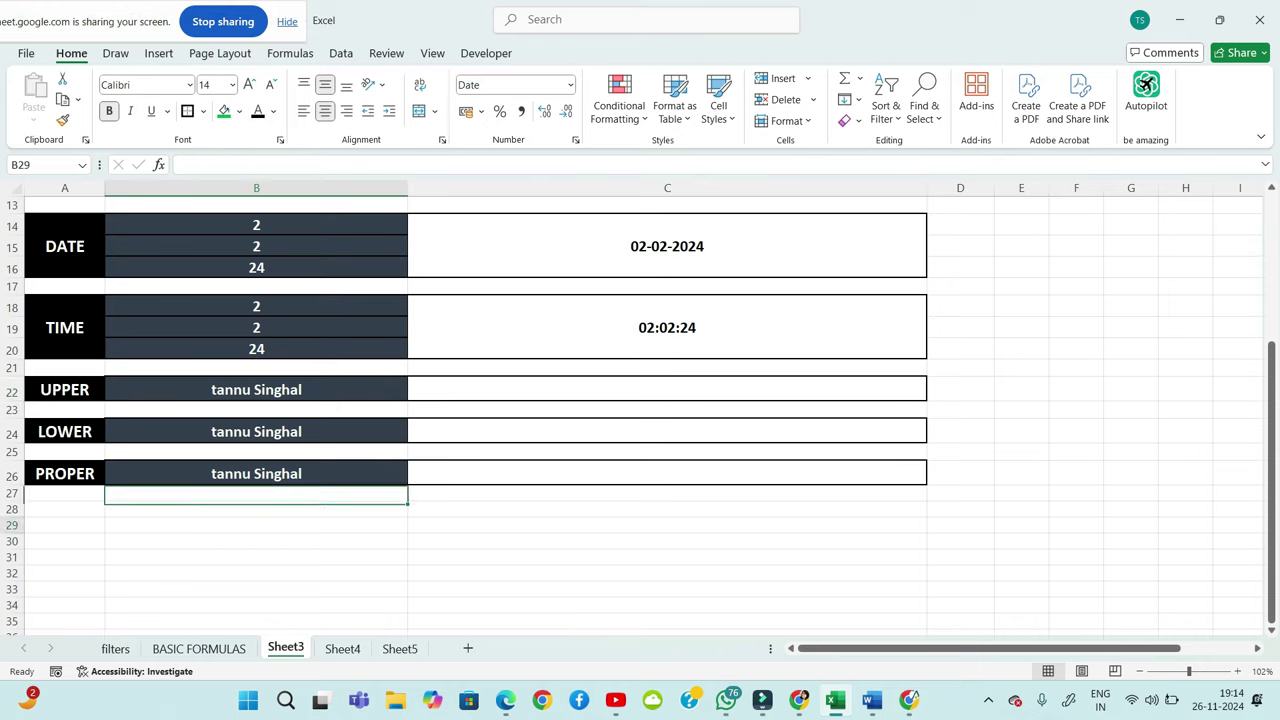
pyautogui.click(256, 526)
# Step: Enter =UPPER(B22) in C22 to show the B22 name in capitals
pyautogui.click(667, 389)
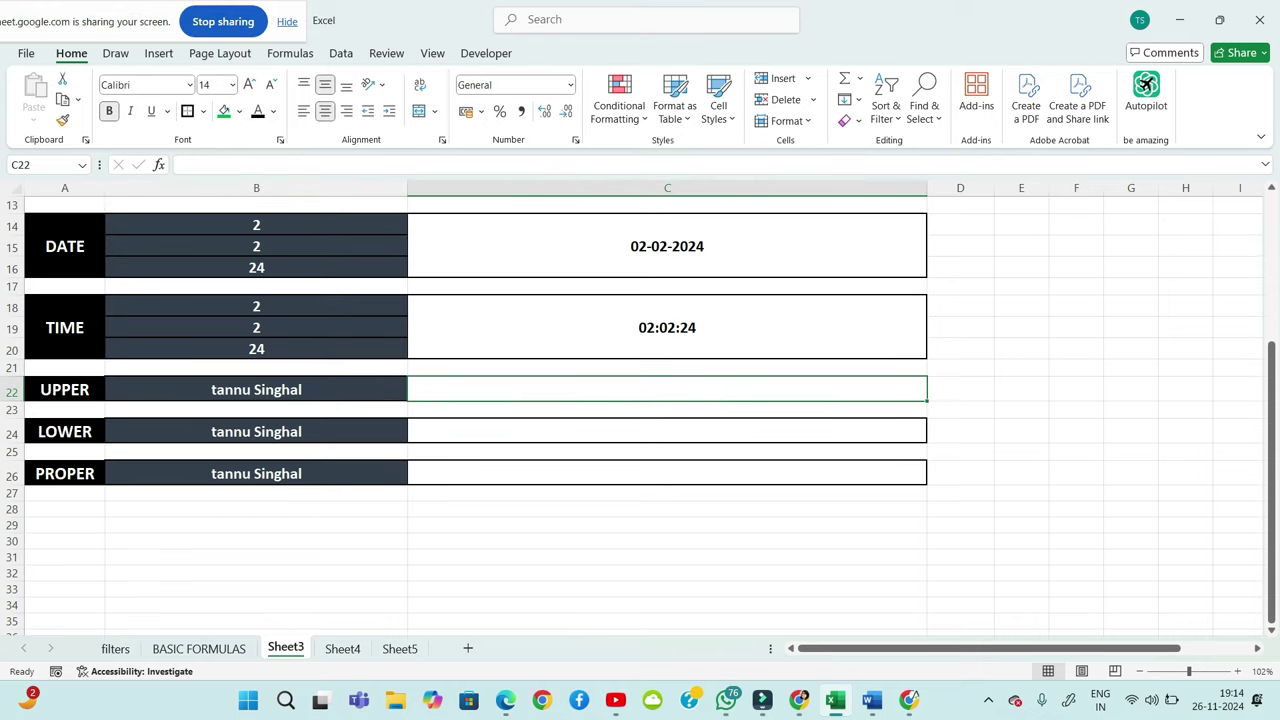
pyautogui.write('=UPP')
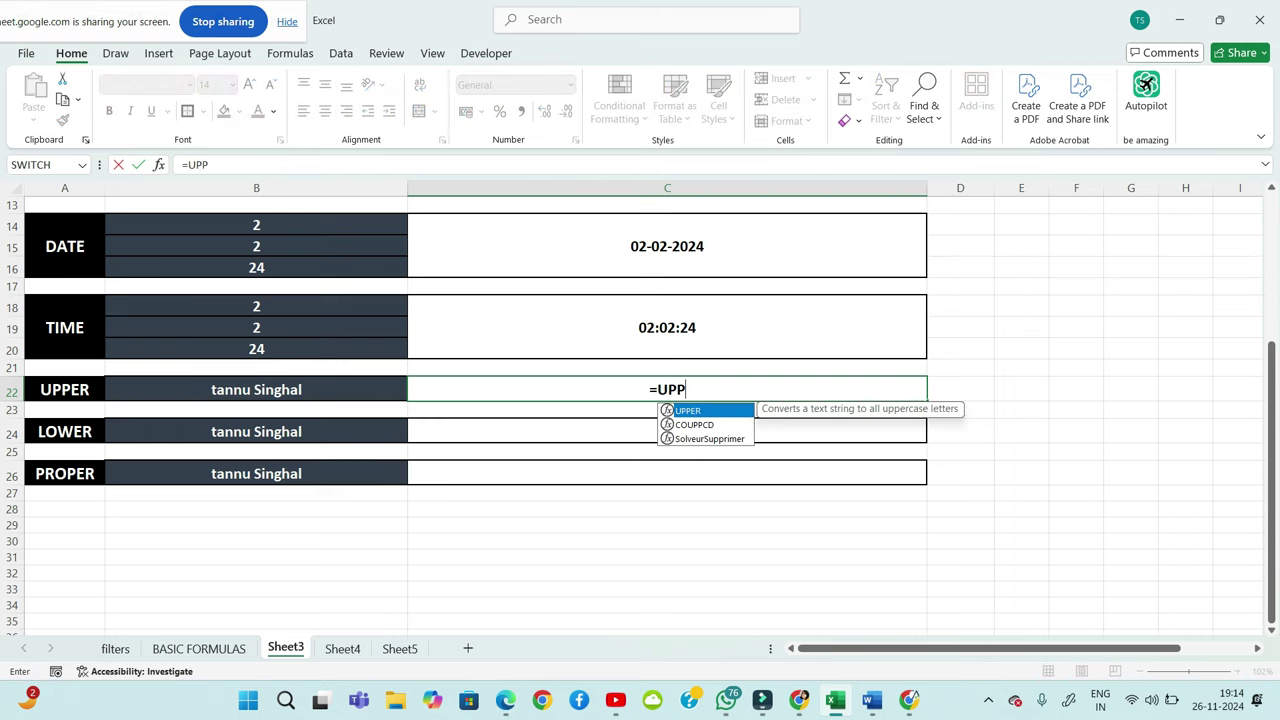
pyautogui.press('Tab')
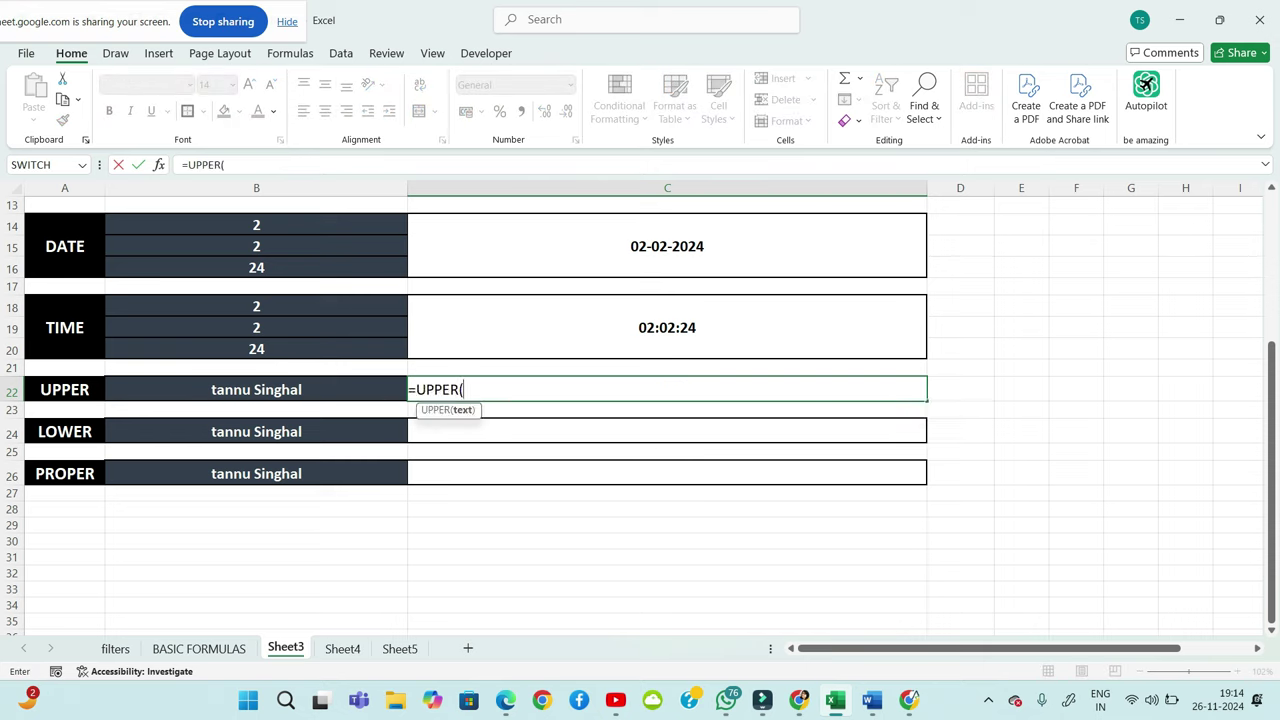
pyautogui.press('Left')
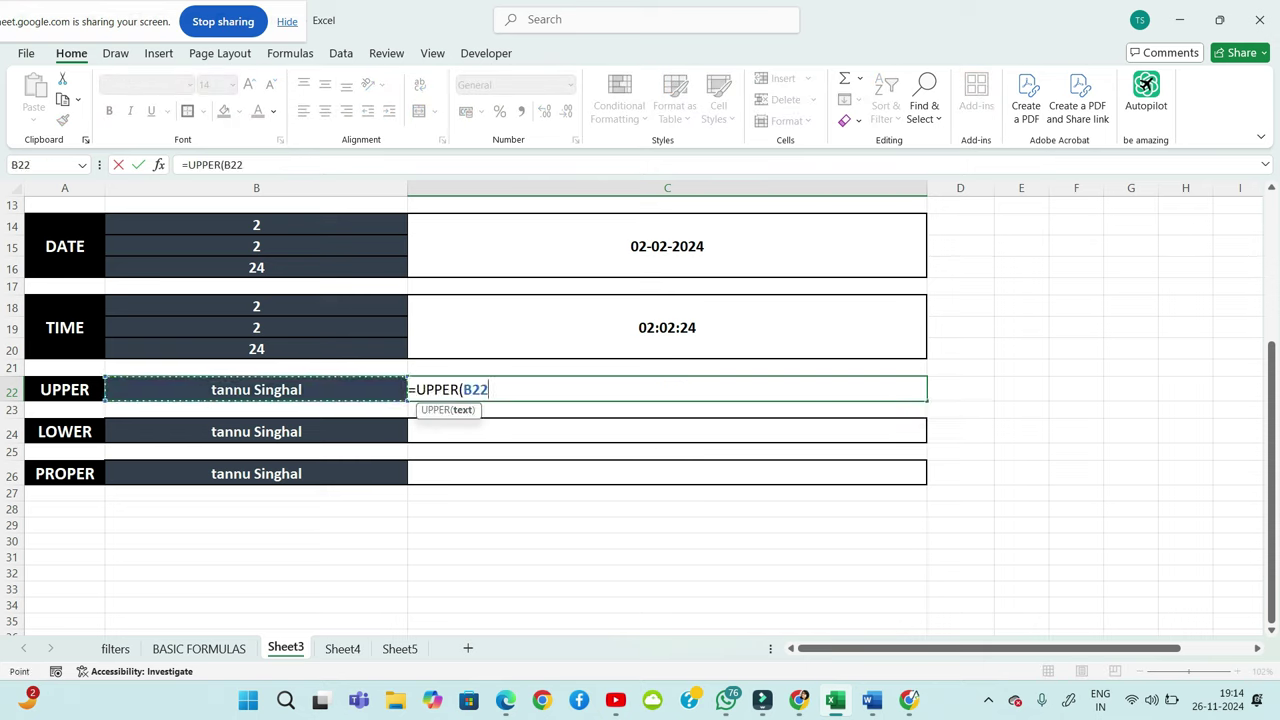
pyautogui.write(')')
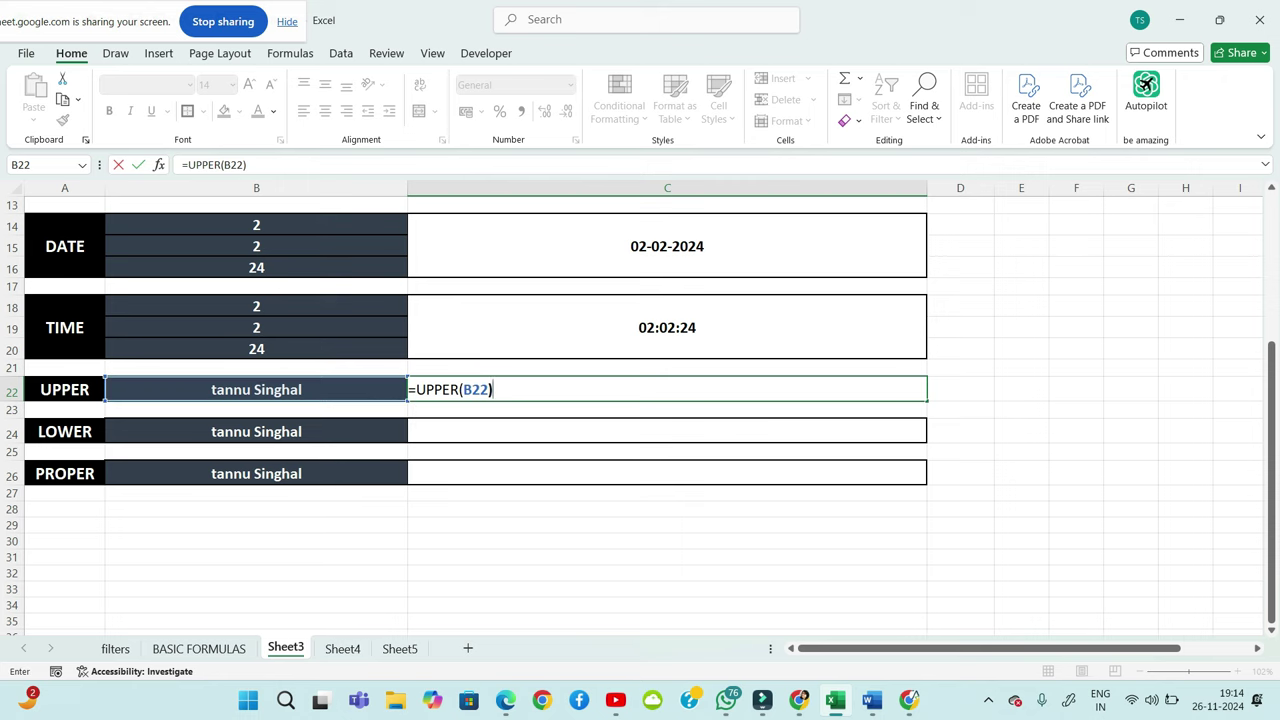
pyautogui.press('Return')
pyautogui.click(667, 389)
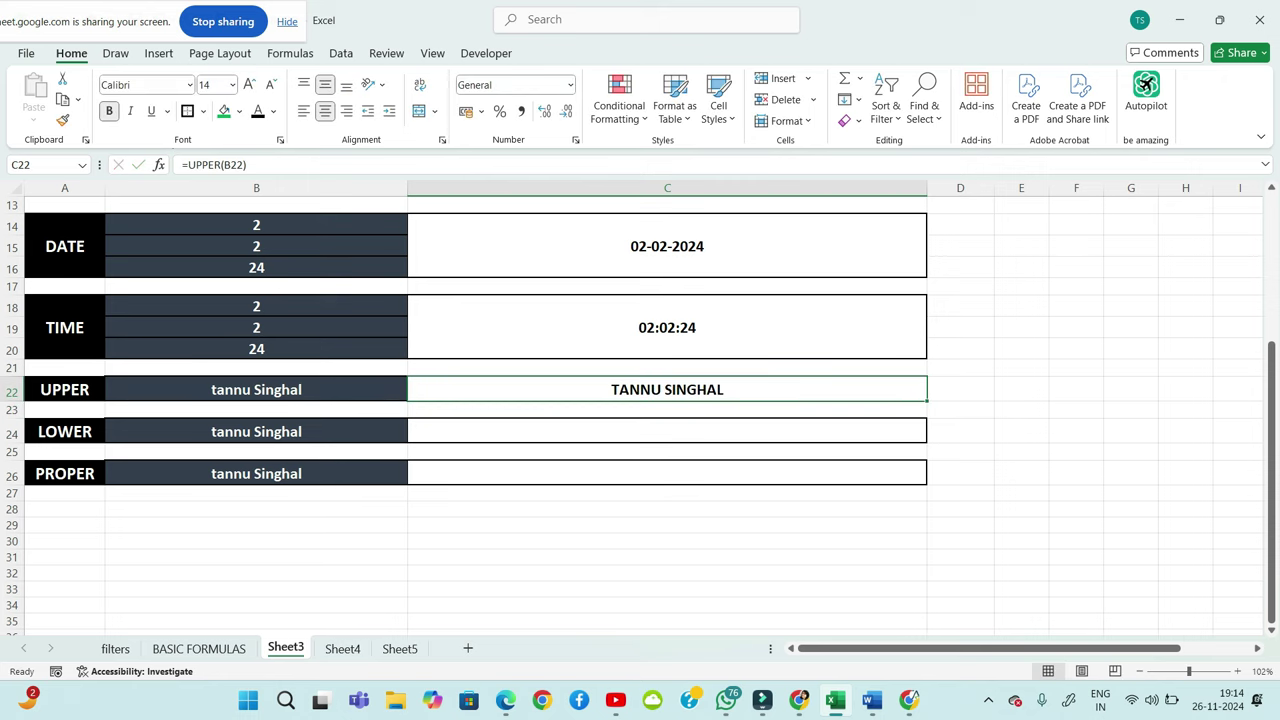
# Step: Enter =LOWER(B24) in C24 to show the B24 name in lowercase
pyautogui.click(667, 431)
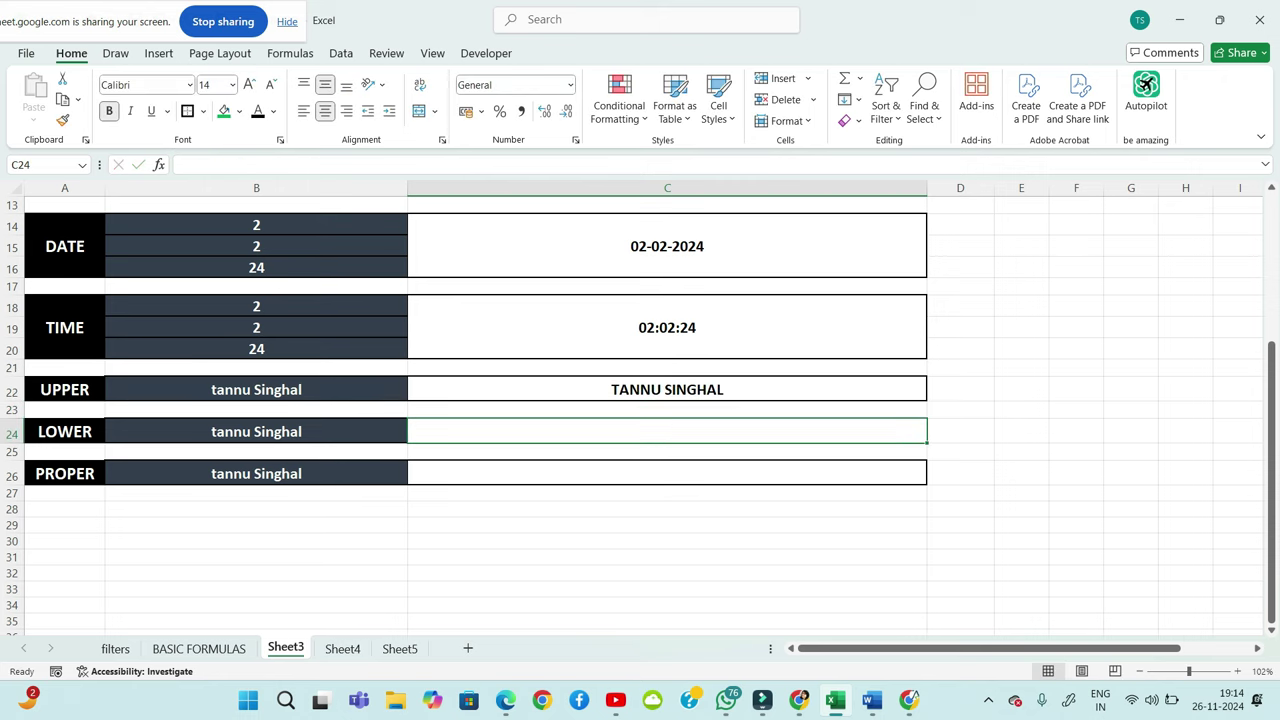
pyautogui.write('=')
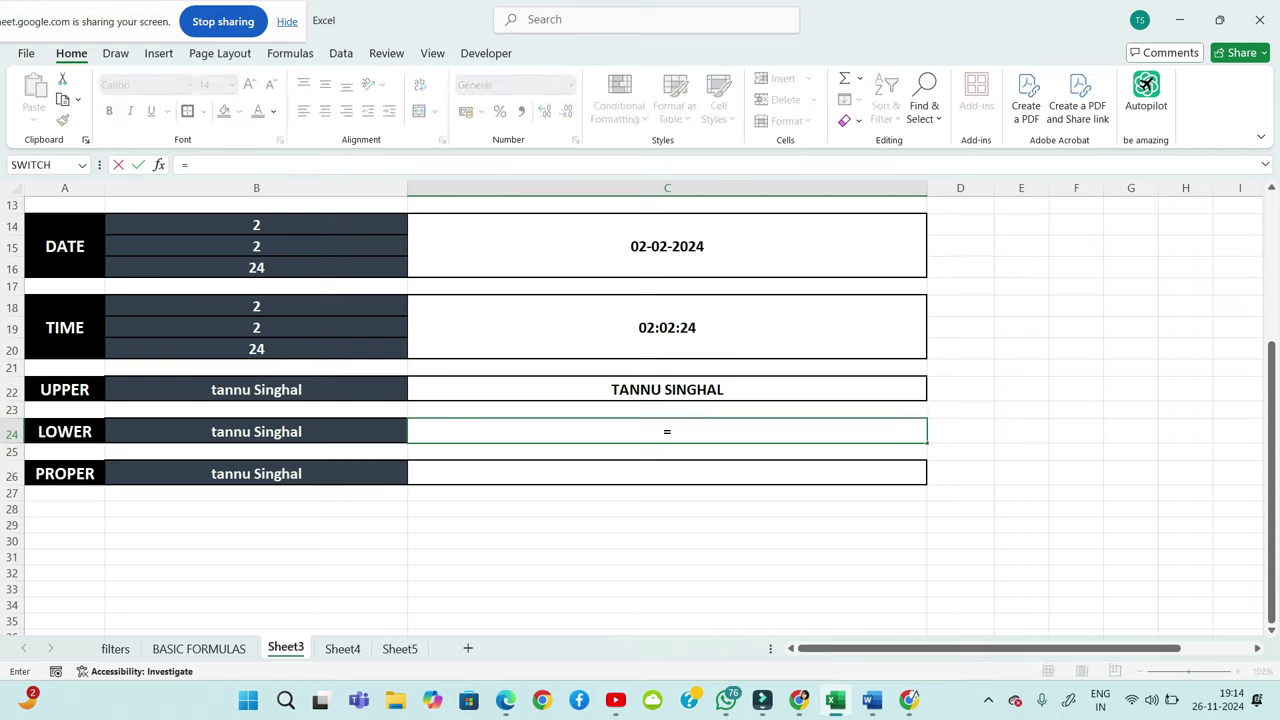
pyautogui.write('LOWER(')
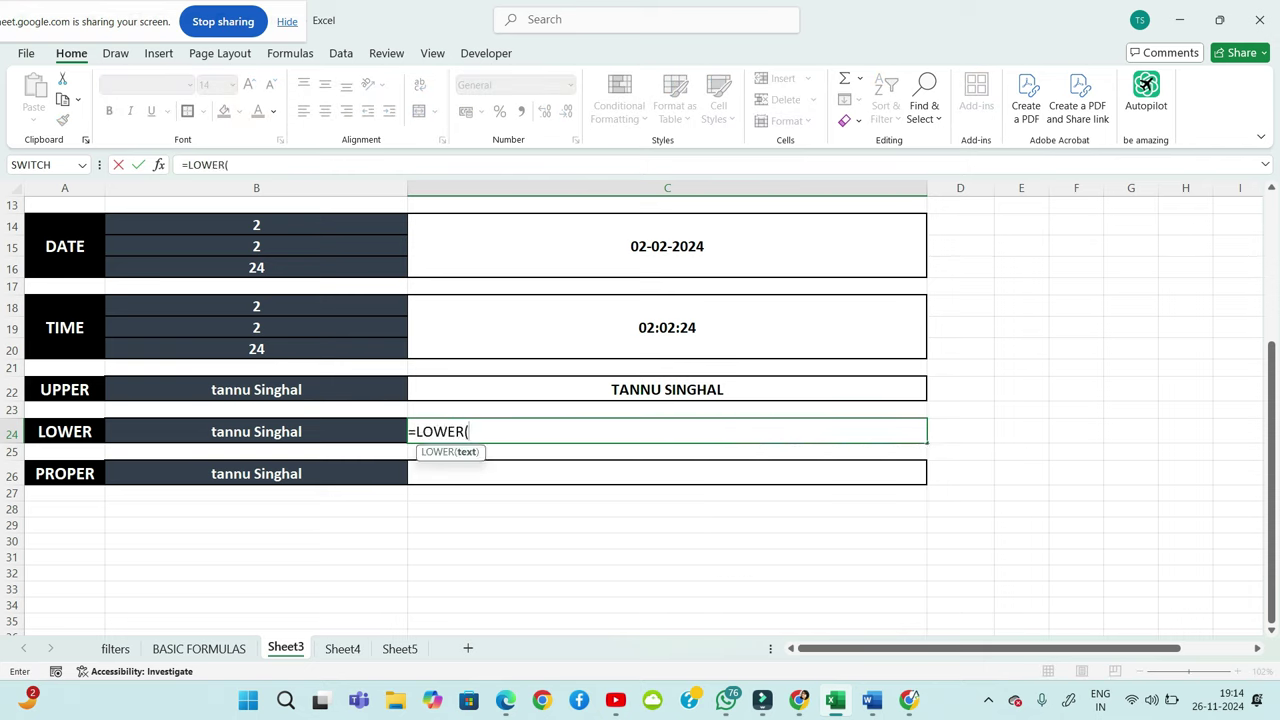
pyautogui.click(256, 431)
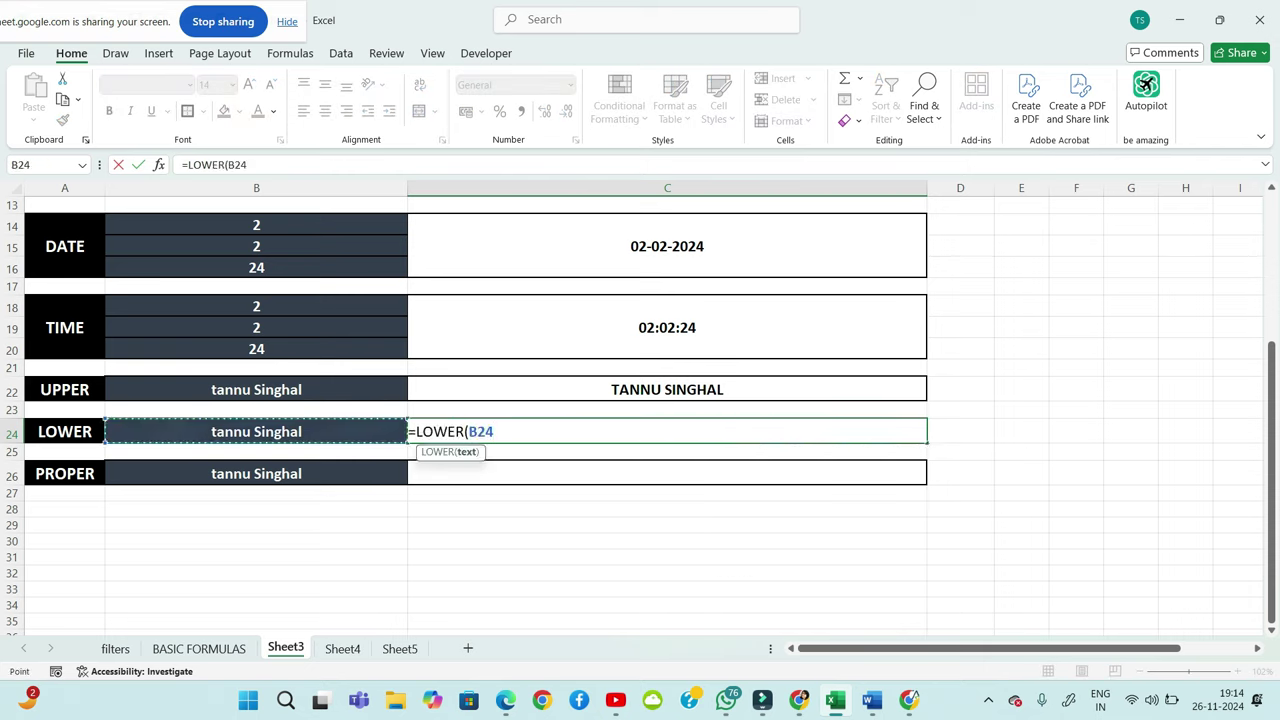
pyautogui.write(')')
pyautogui.press('Return')
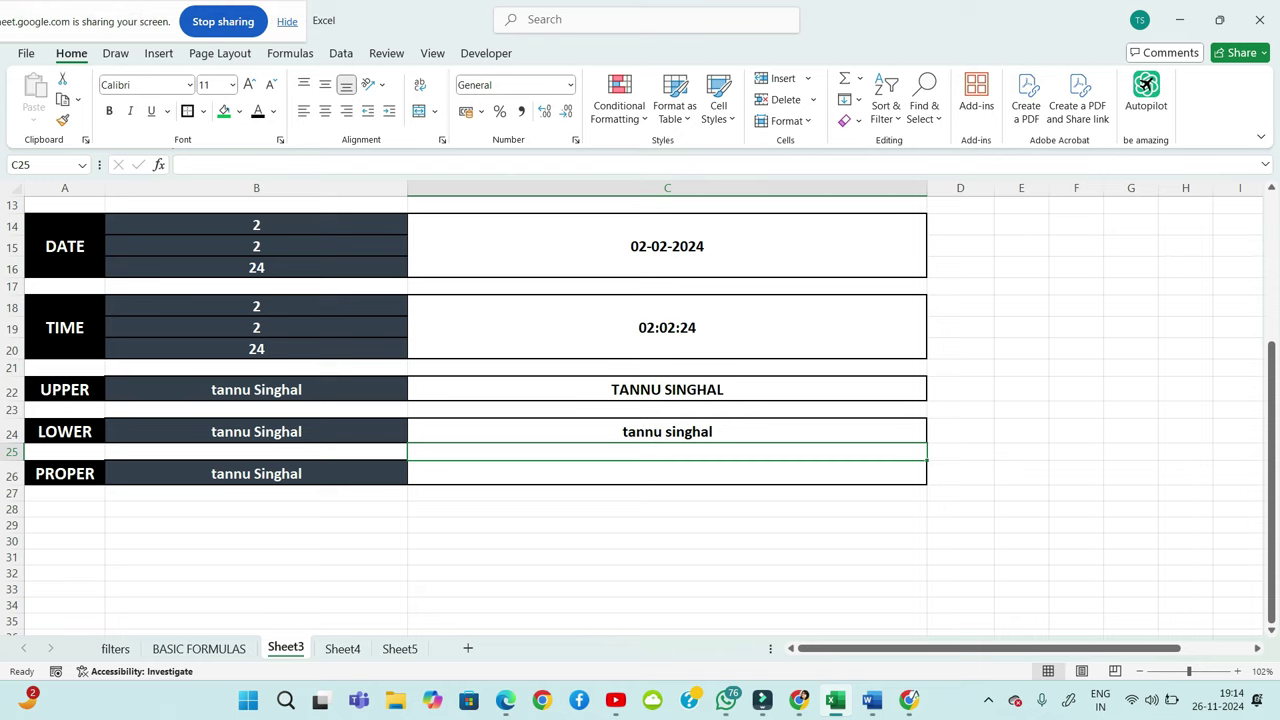
# Step: Start a formula with = in C26, then switch to the Google Meet call window
pyautogui.click(667, 473)
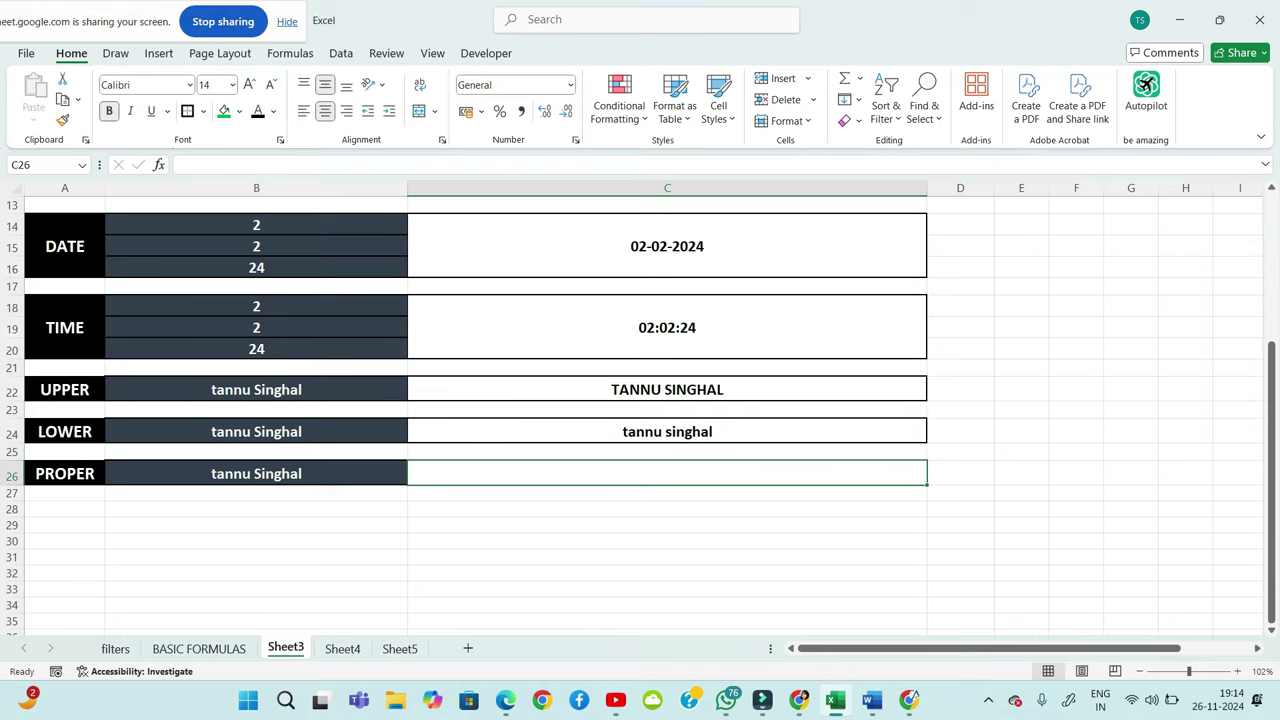
pyautogui.write('=')
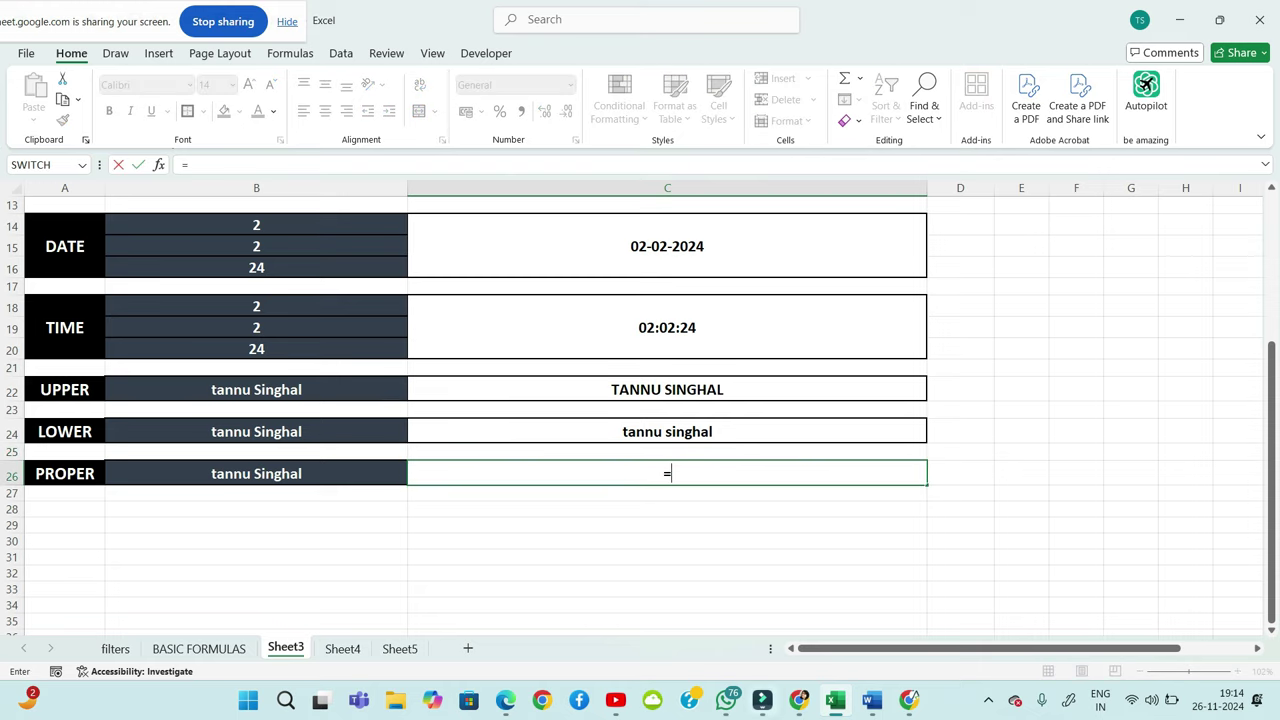
pyautogui.moveTo(799, 699)
pyautogui.click(708, 620)
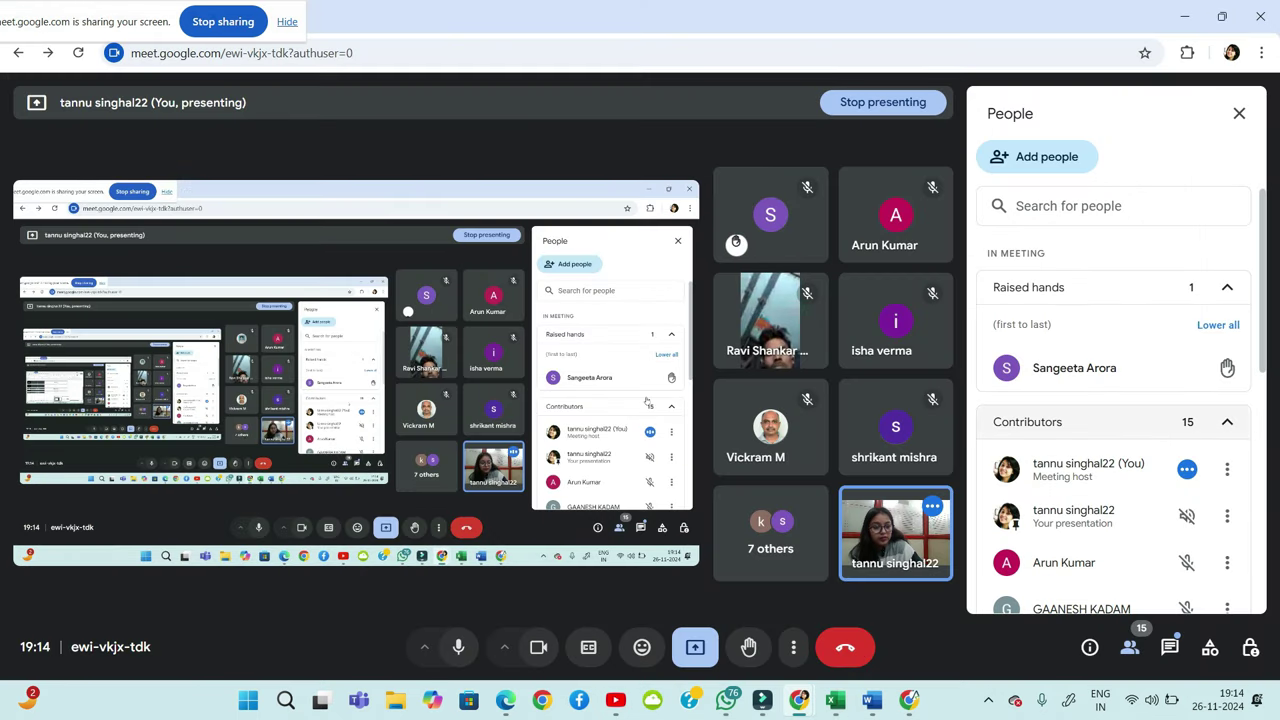
pyautogui.moveTo(909, 699)
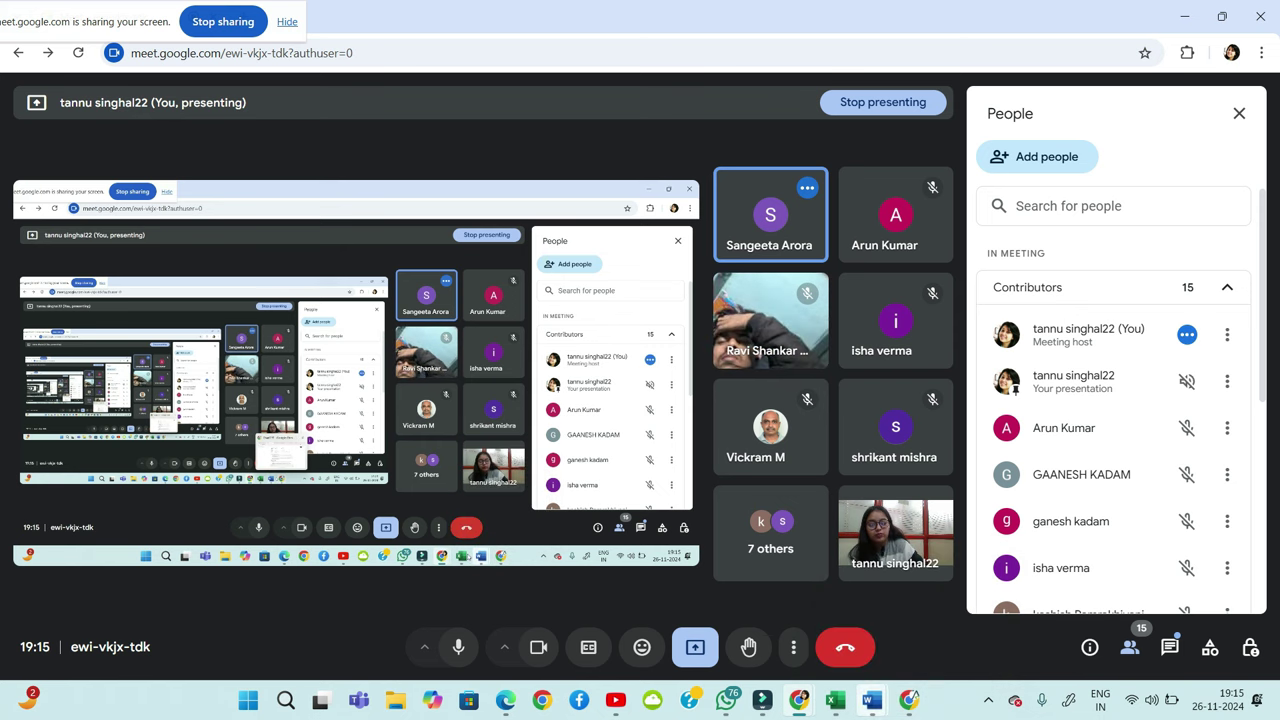
# Step: Back in Excel, finish =PROPER(B26) in C26 to capitalise each word of the name
pyautogui.click(835, 700)
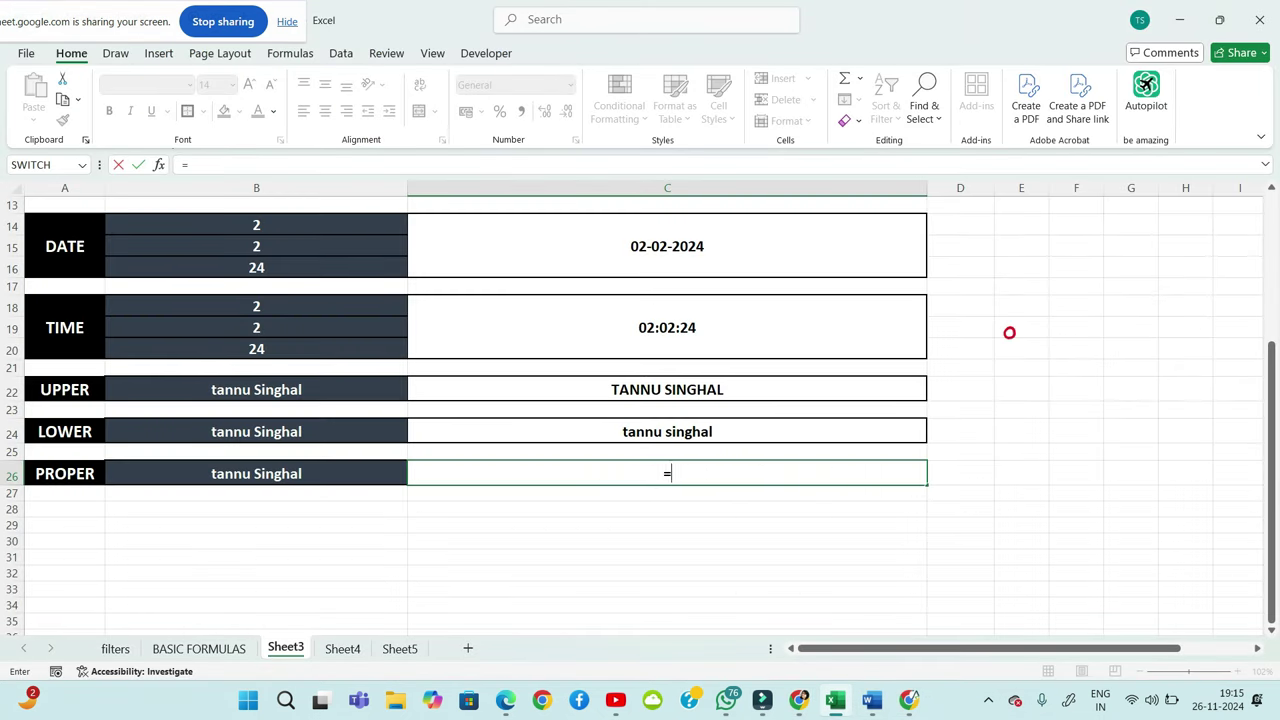
pyautogui.write('PROP')
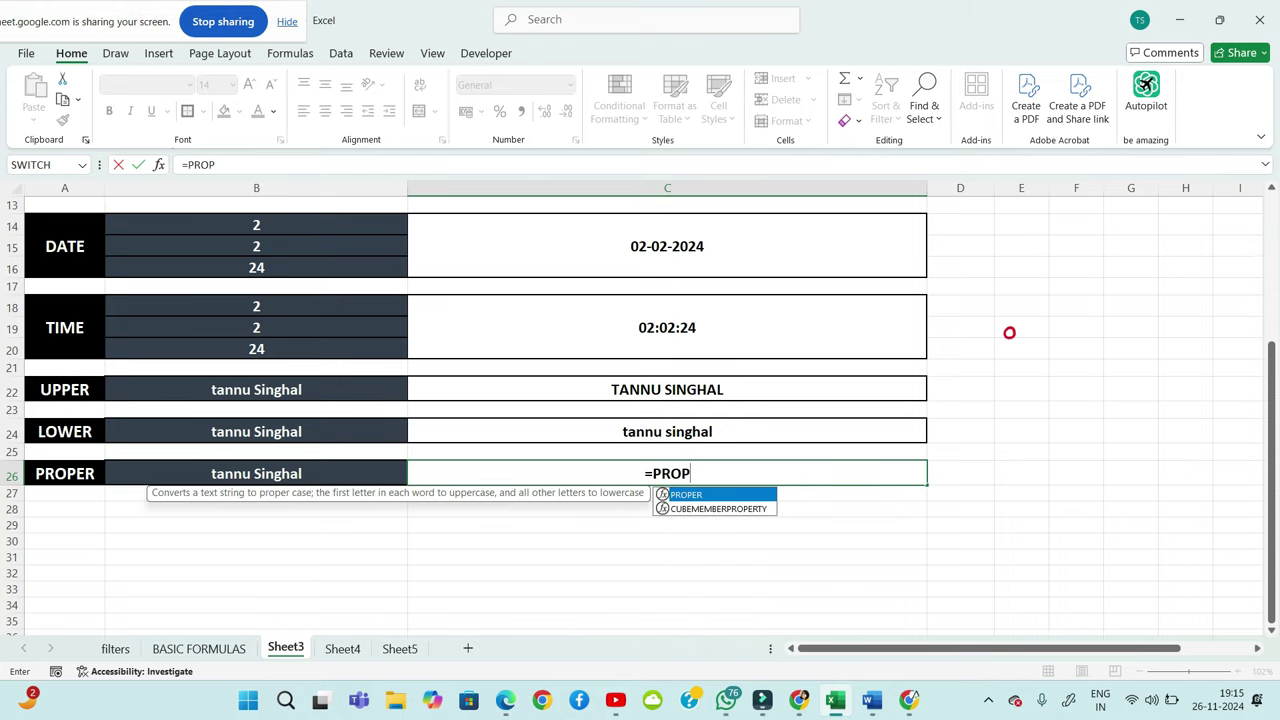
pyautogui.press('Tab')
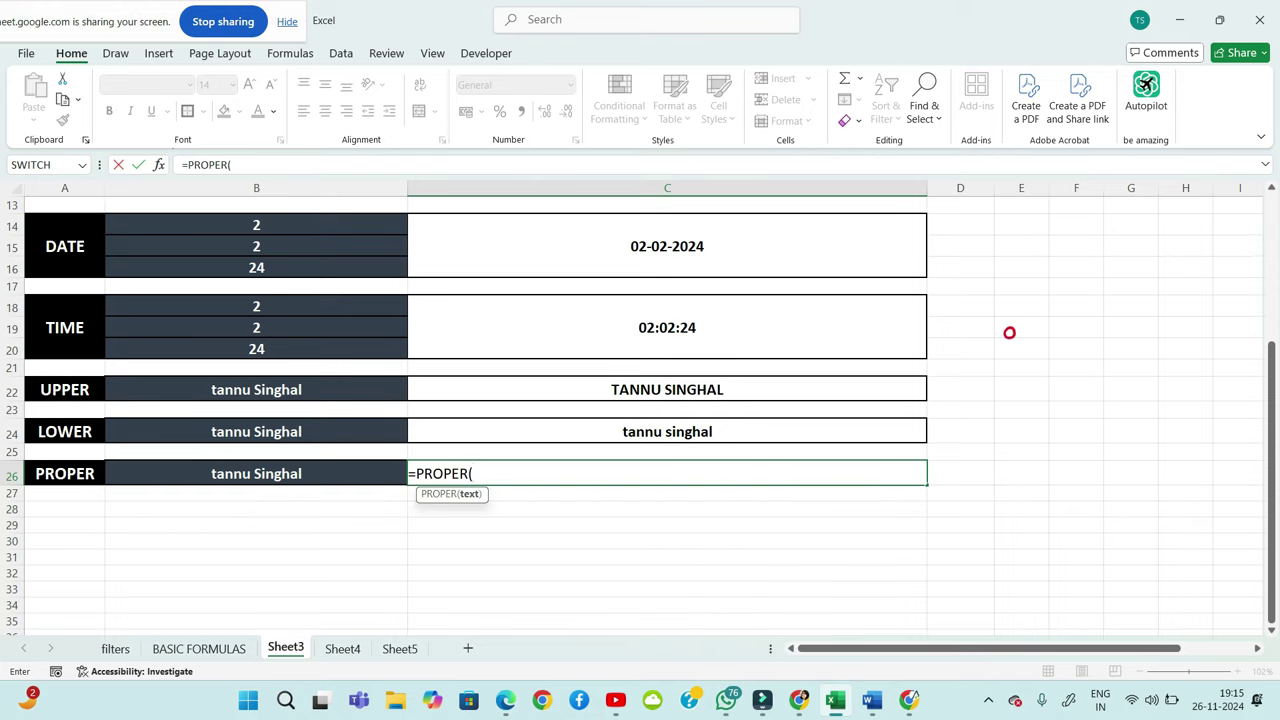
pyautogui.press('Left')
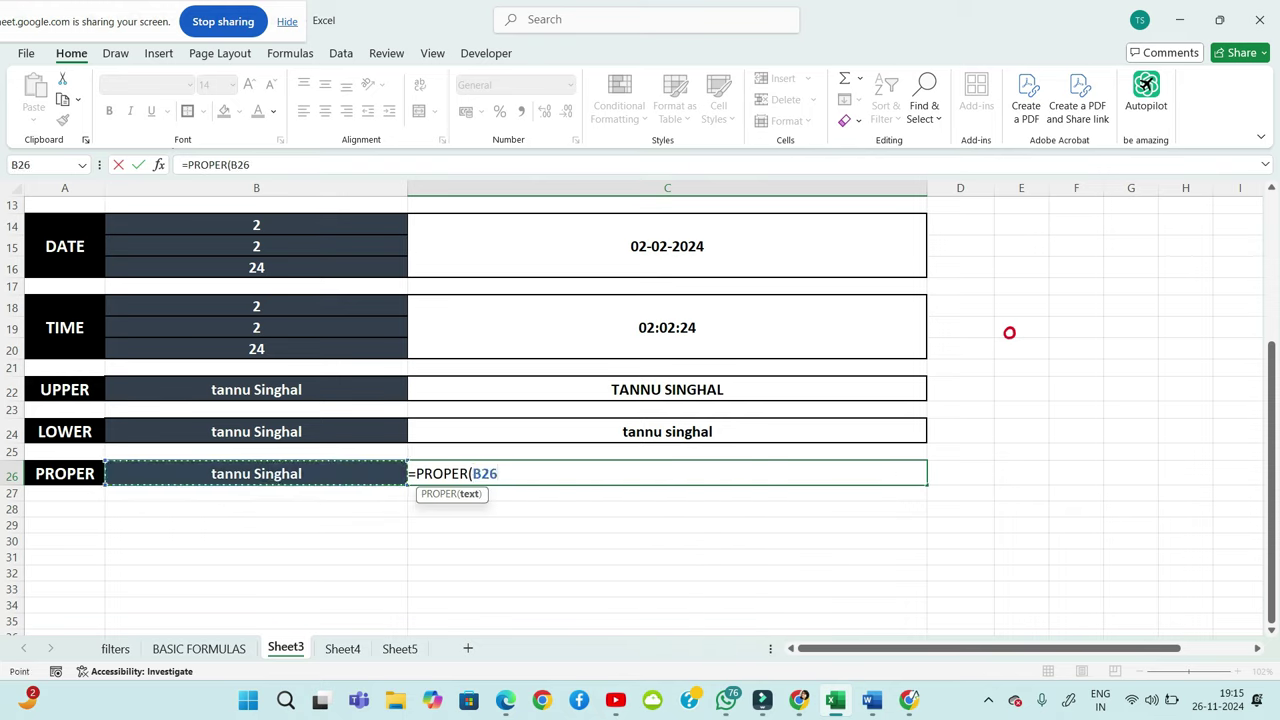
pyautogui.write(')')
pyautogui.press('Return')
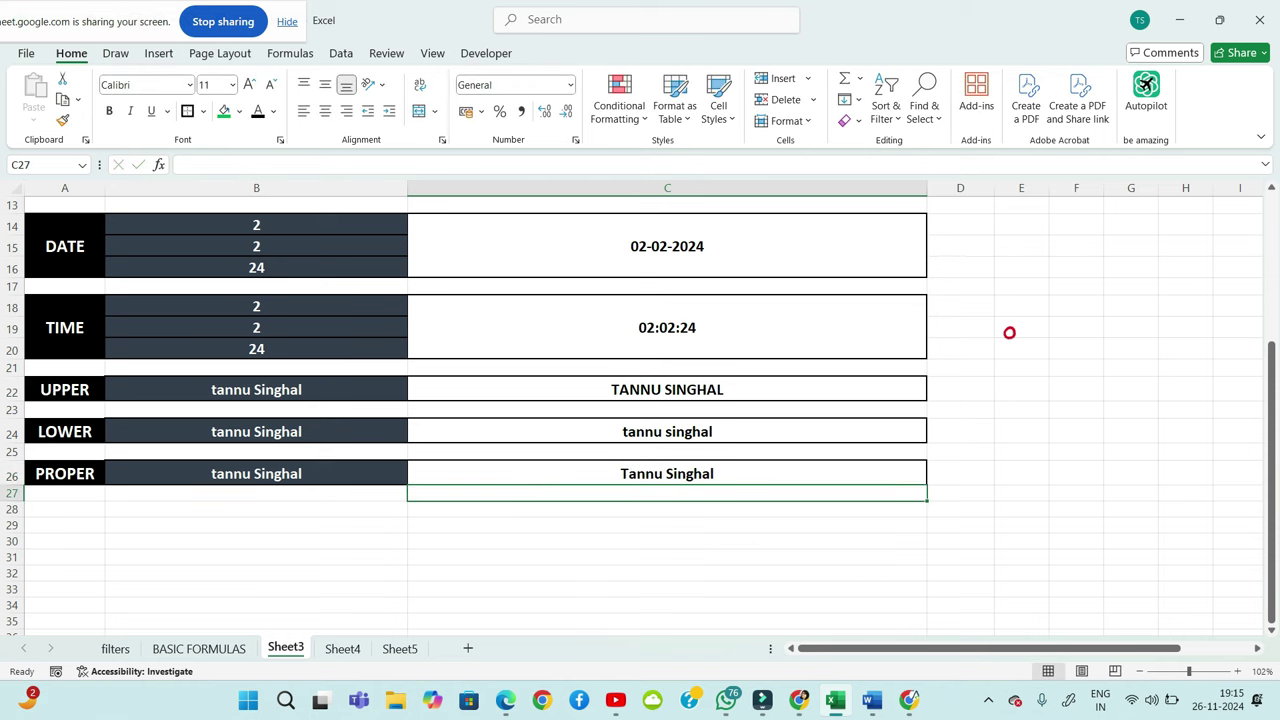
# Step: Move the cursor over to E22 and scroll further down the sheet
pyautogui.press('Up')
pyautogui.press('Right')
pyautogui.press('Up')
pyautogui.press('Up')
pyautogui.press('Up')
pyautogui.press('Right')
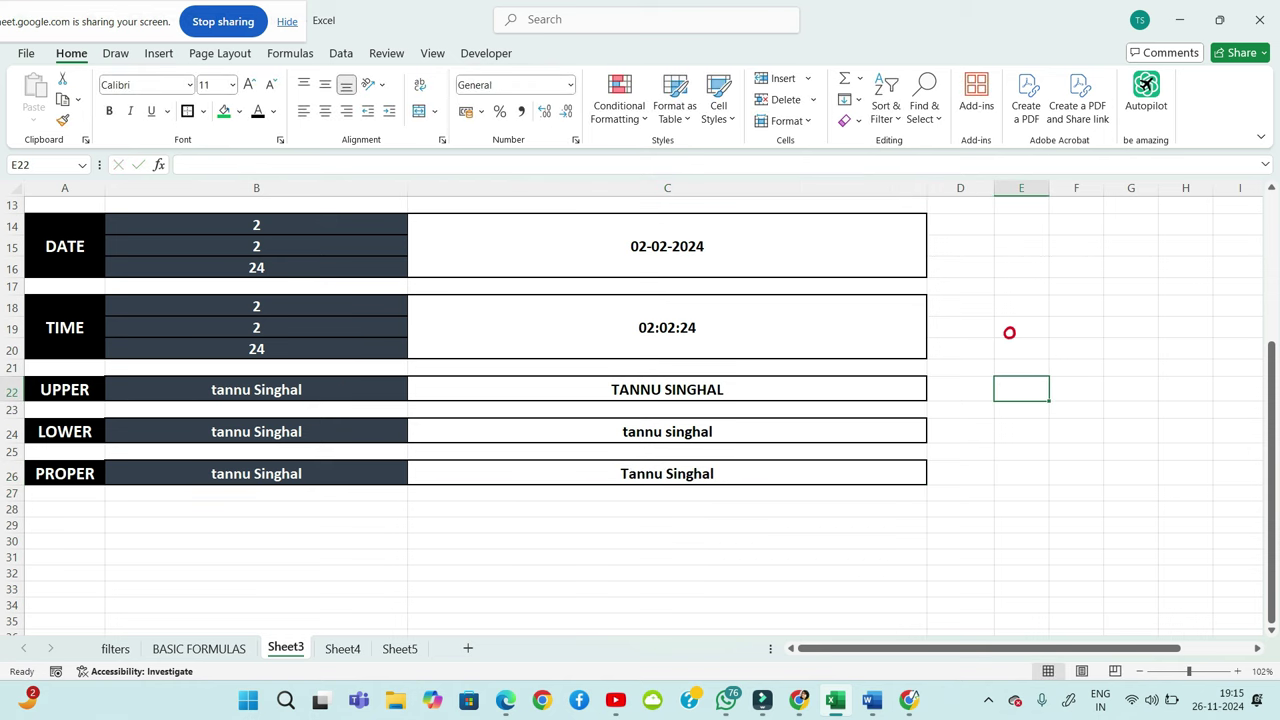
pyautogui.scroll(-6, 1009, 332)
# Step: Type five uppercase entries into B33:B37: four sample names plus ACCOUNTS EXPERT in B34
pyautogui.click(256, 236)
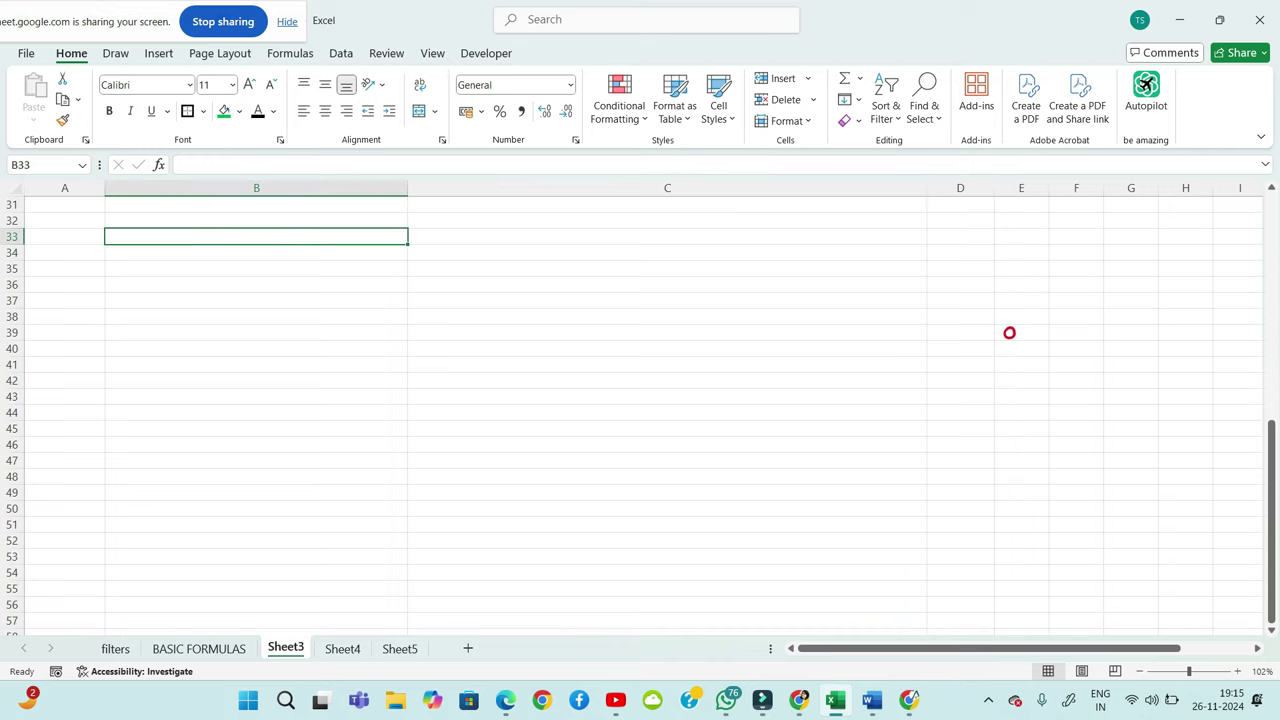
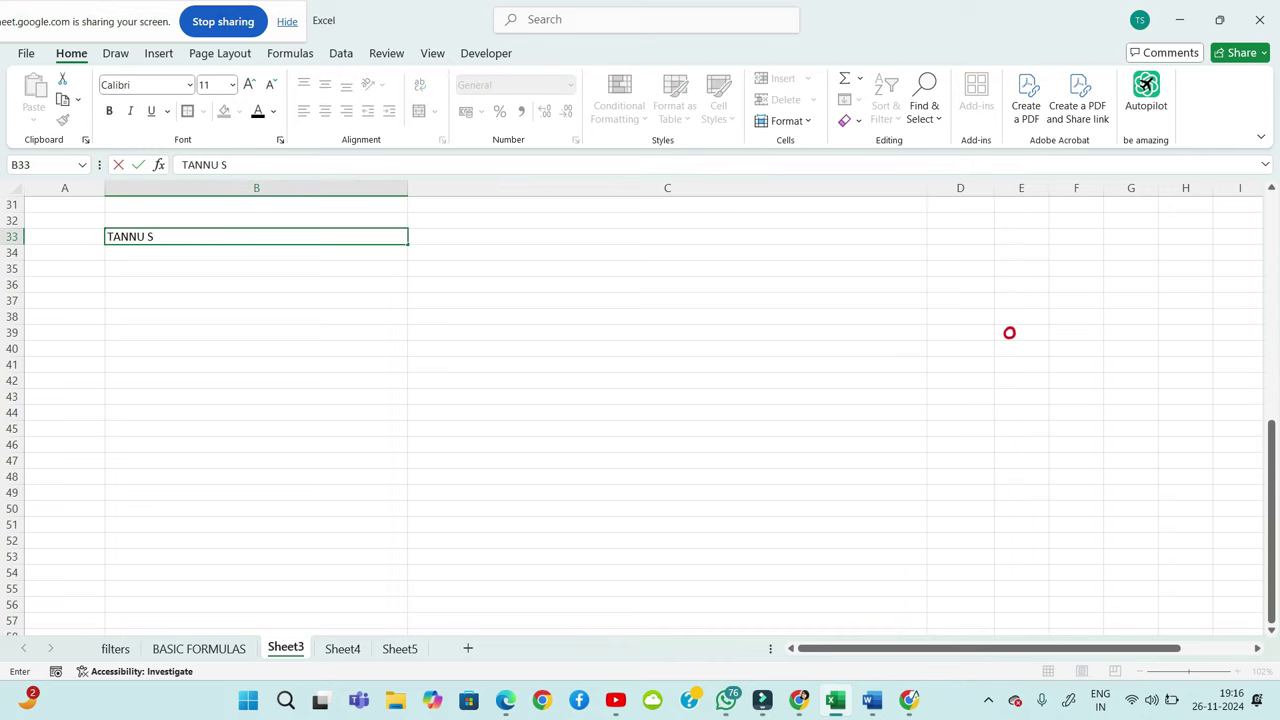
pyautogui.press('Return')
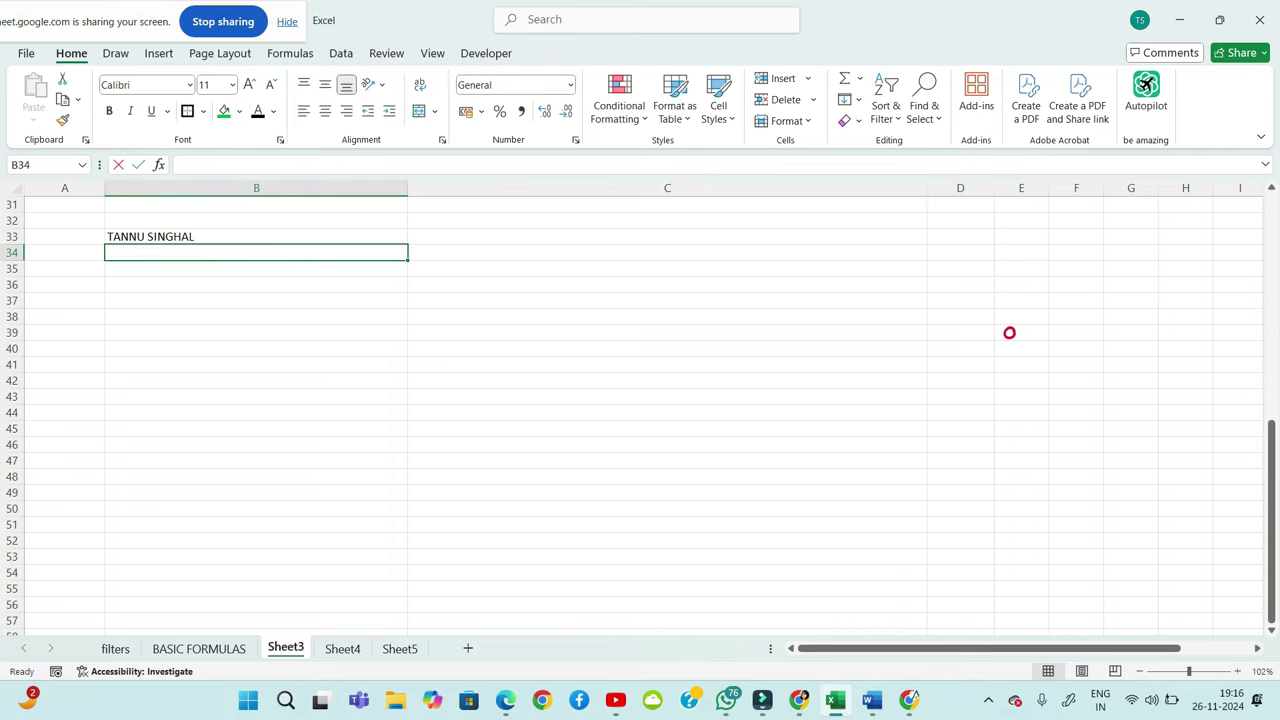
pyautogui.write('ACCOUNTS E')
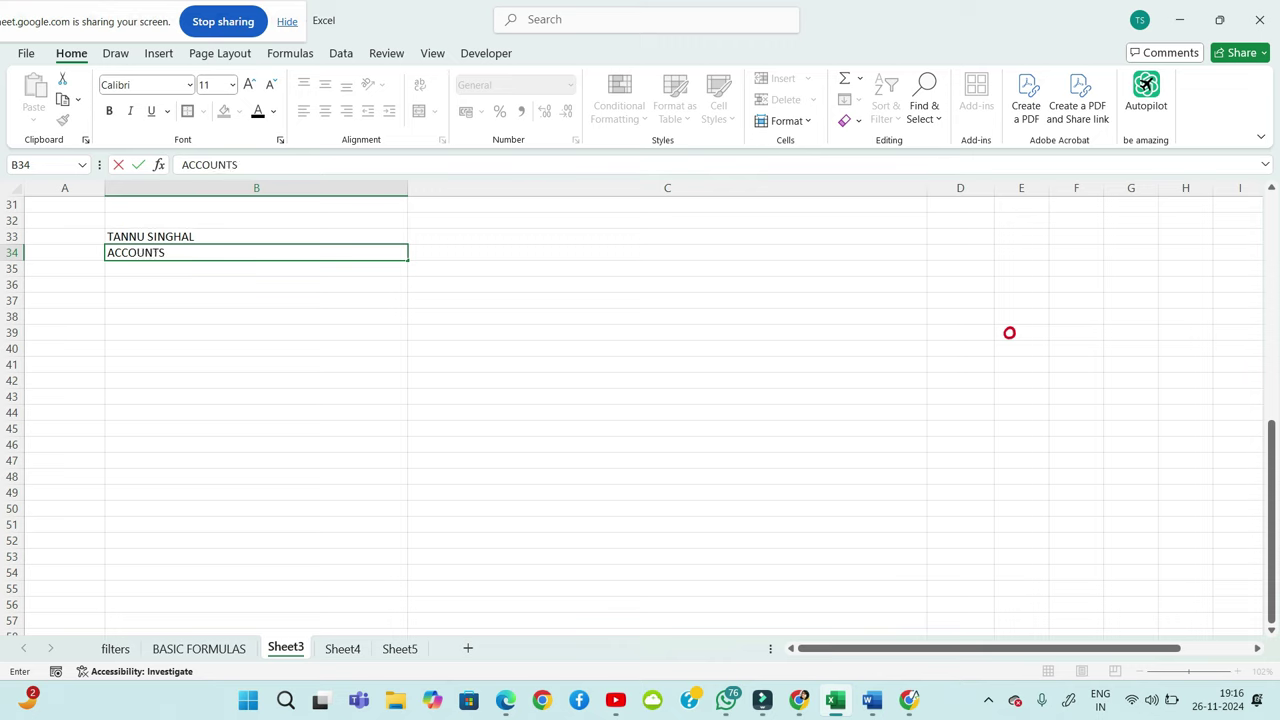
pyautogui.write('XPERT')
pyautogui.press('Return')
pyautogui.write('ISHA')
pyautogui.press('Return')
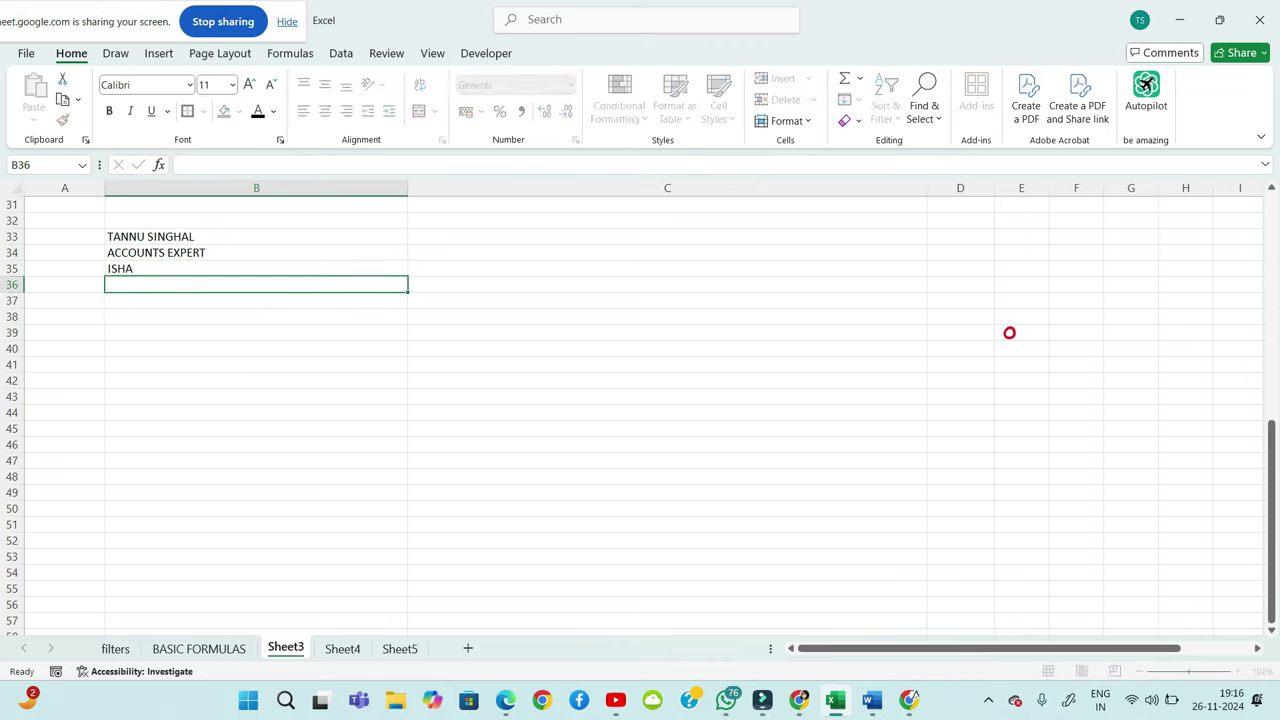
pyautogui.write('NISHA')
pyautogui.press('Return')
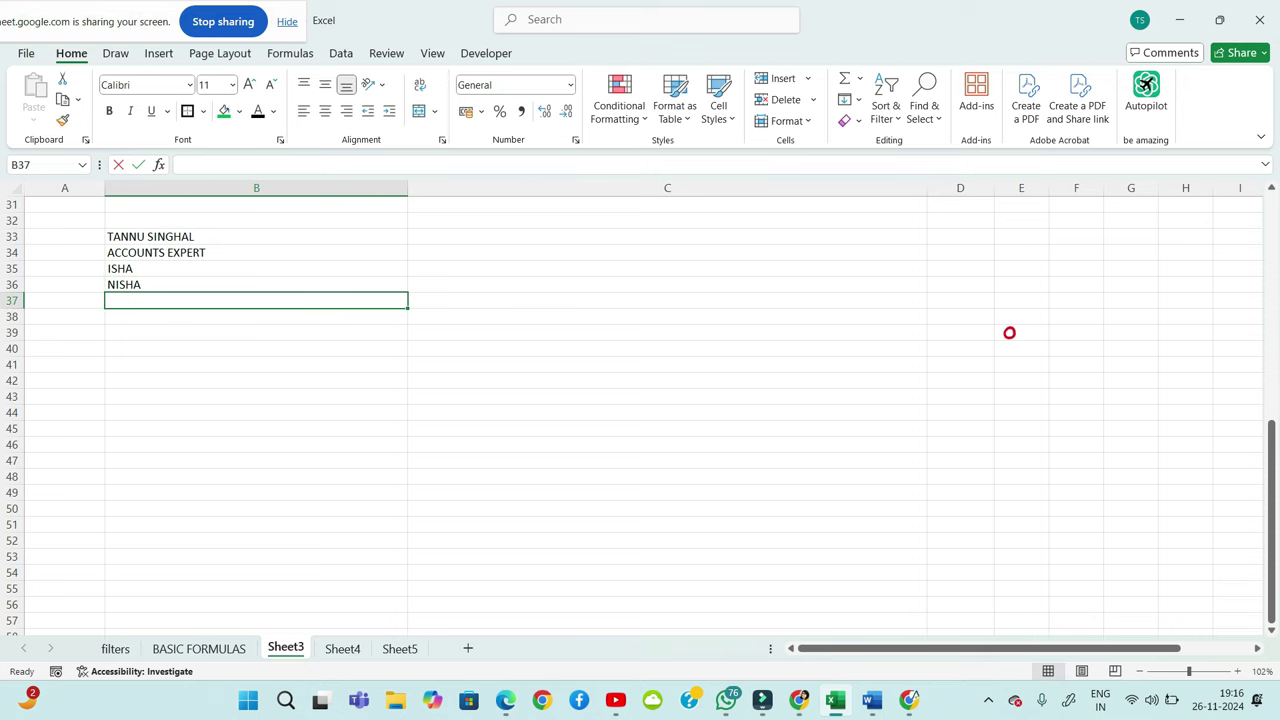
pyautogui.write('BHAVANA')
pyautogui.press('Return')
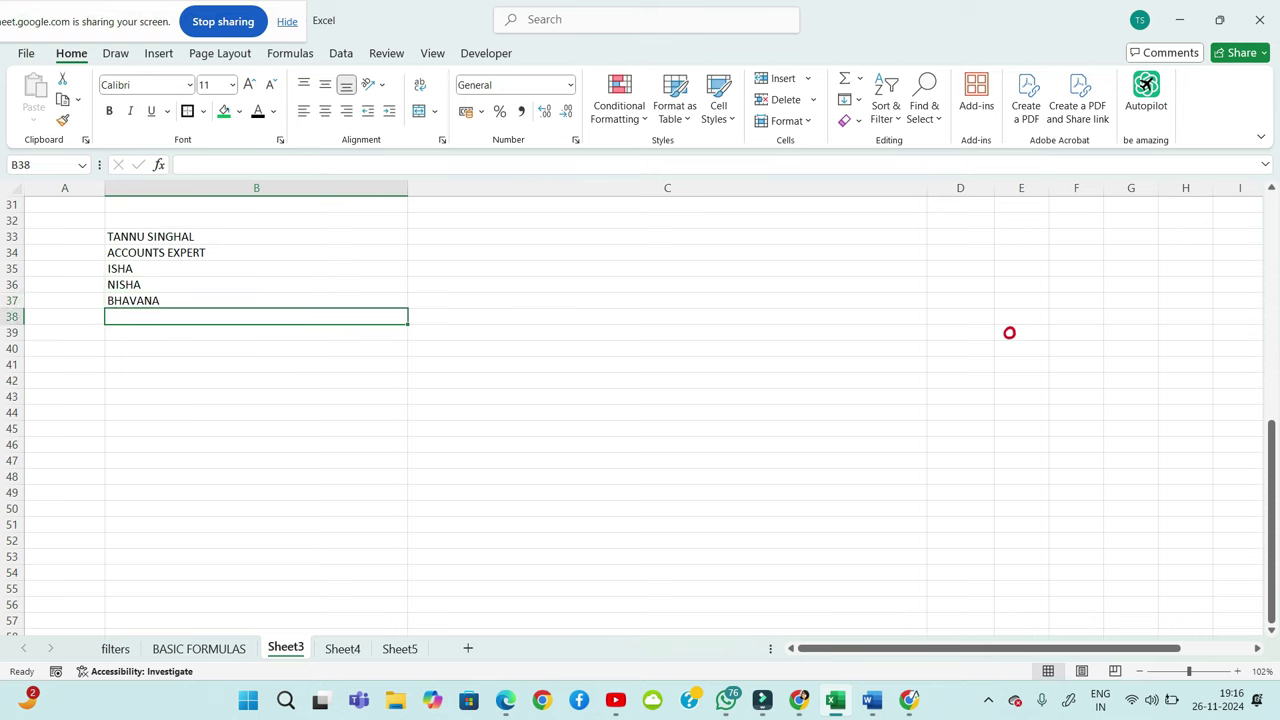
# Step: Select the new list B33:B37 with keyboard shortcuts, ending in C33 beside it
pyautogui.hotkey('ctrl', 'Up')
pyautogui.hotkey('ctrl', 'Up')
pyautogui.hotkey('ctrl', 'Down')
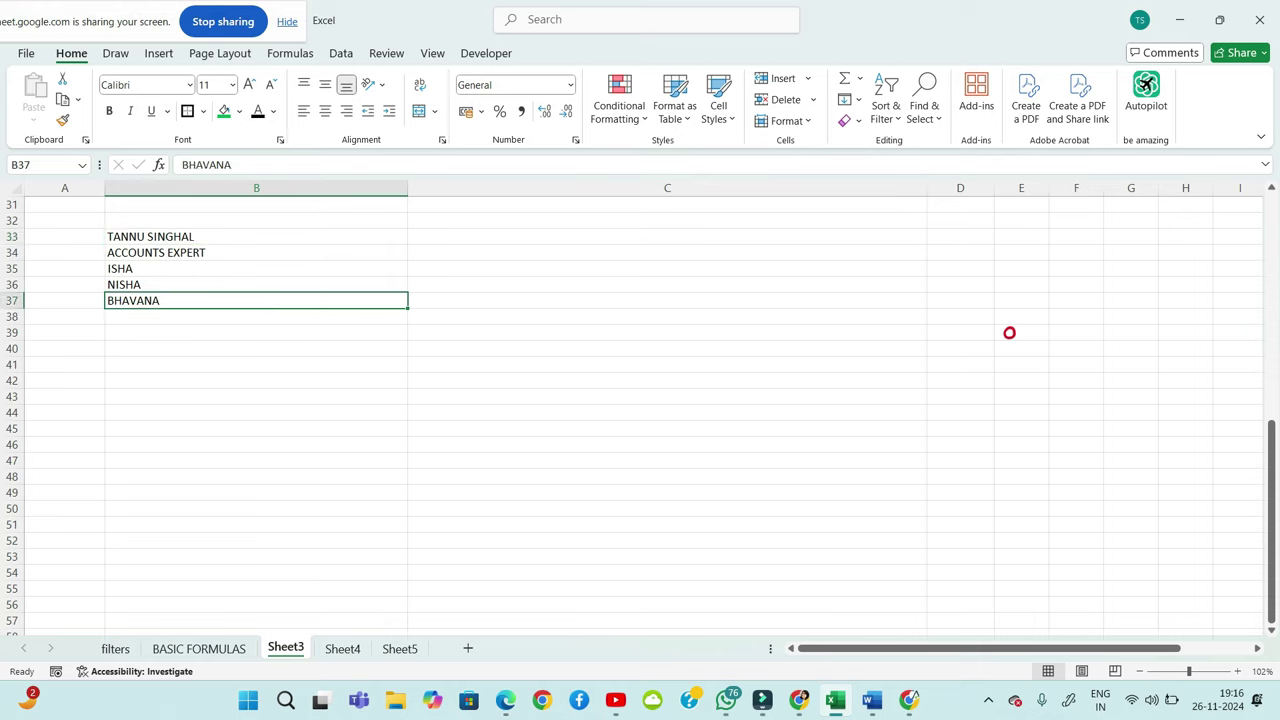
pyautogui.hotkey('ctrl', 'Up')
pyautogui.hotkey('shift', 'Down')
pyautogui.hotkey('ctrl', 'shift', 'Down')
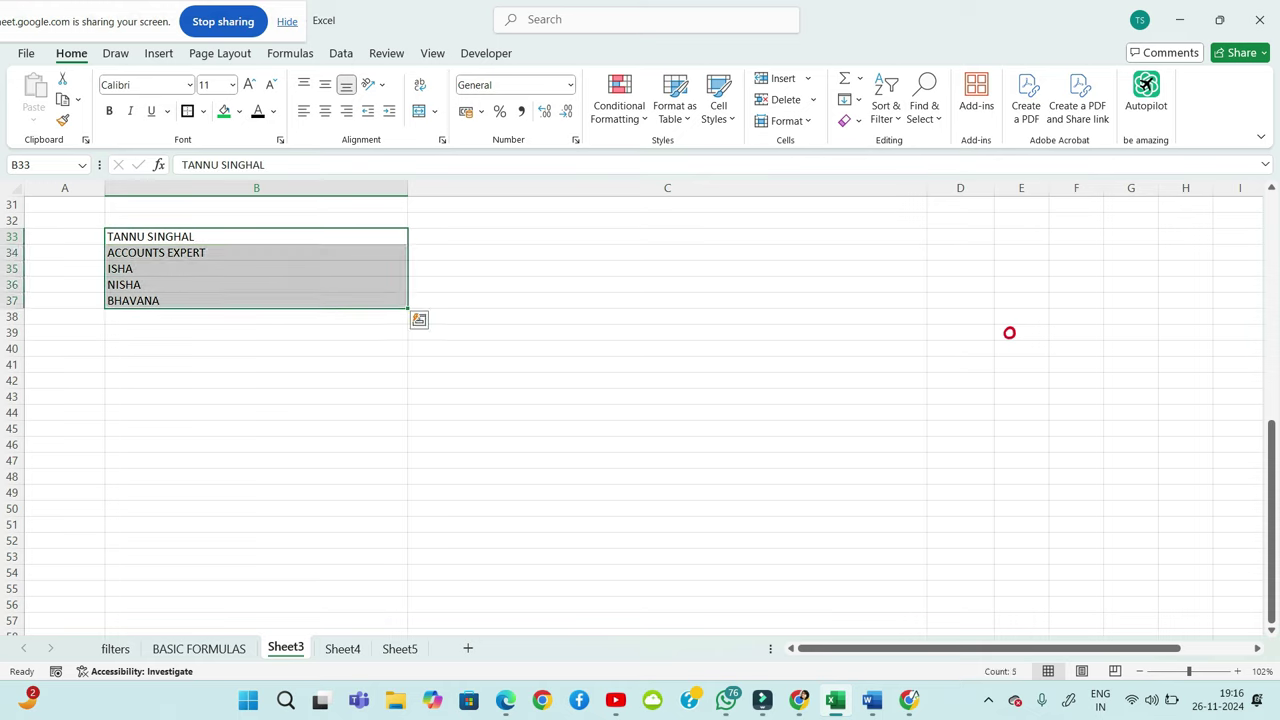
pyautogui.press('Right')
pyautogui.press('Up')
pyautogui.press('Up')
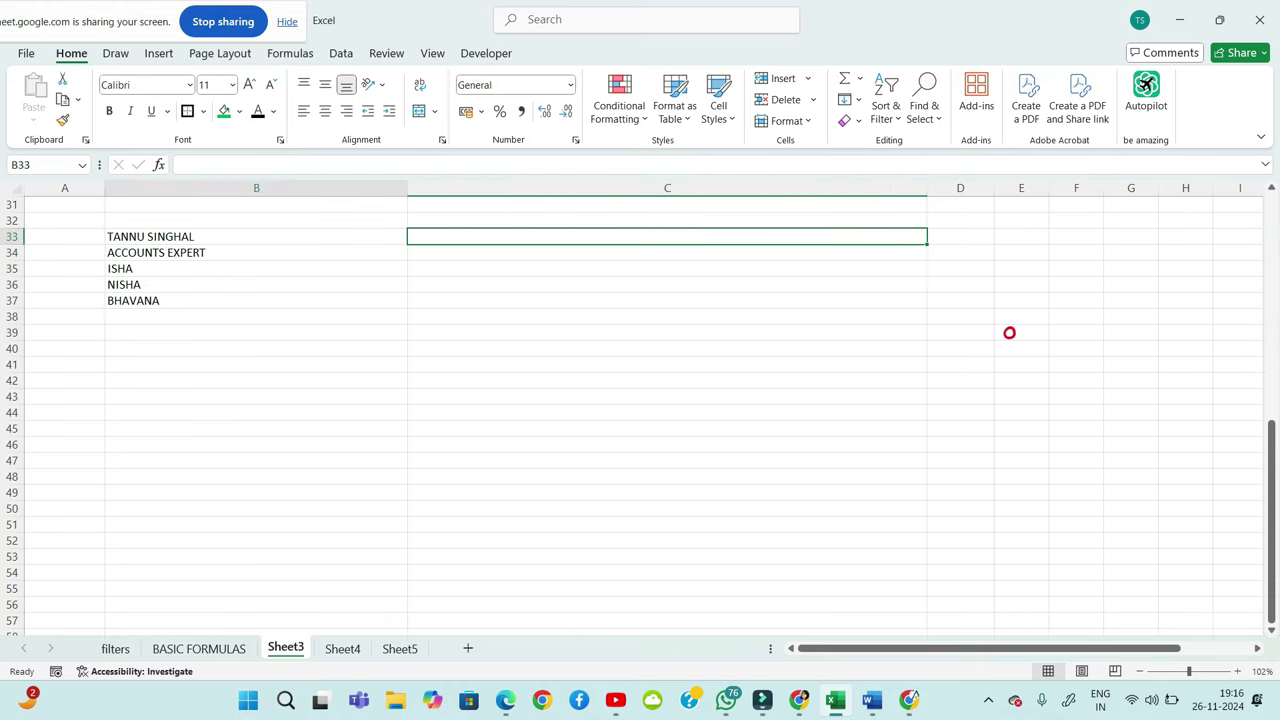
pyautogui.press('Left')
pyautogui.hotkey('shift', 'Down')
pyautogui.hotkey('shift', 'Down')
pyautogui.hotkey('shift', 'Down')
pyautogui.hotkey('shift', 'Down')
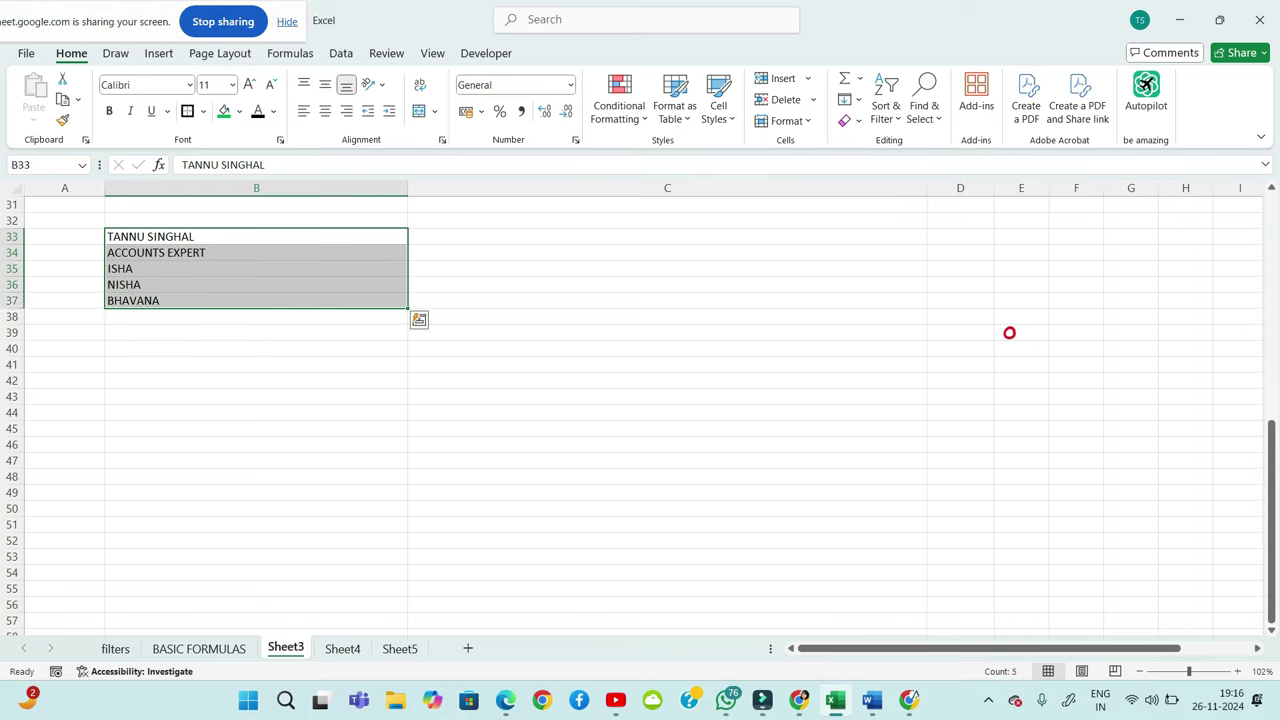
pyautogui.hotkey('shift', 'Up')
pyautogui.hotkey('shift', 'Up')
pyautogui.hotkey('shift', 'Up')
pyautogui.hotkey('shift', 'Down')
pyautogui.hotkey('shift', 'Down')
pyautogui.hotkey('shift', 'Down')
pyautogui.press('Right')
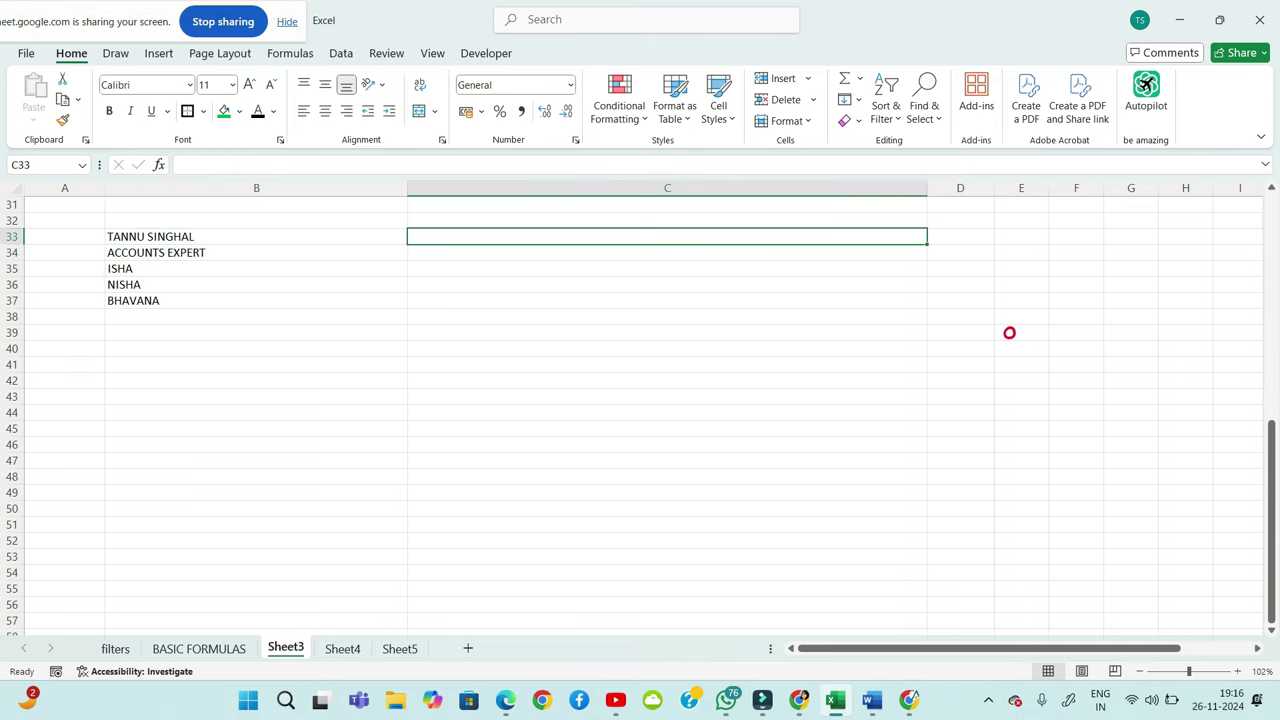
pyautogui.write('=')
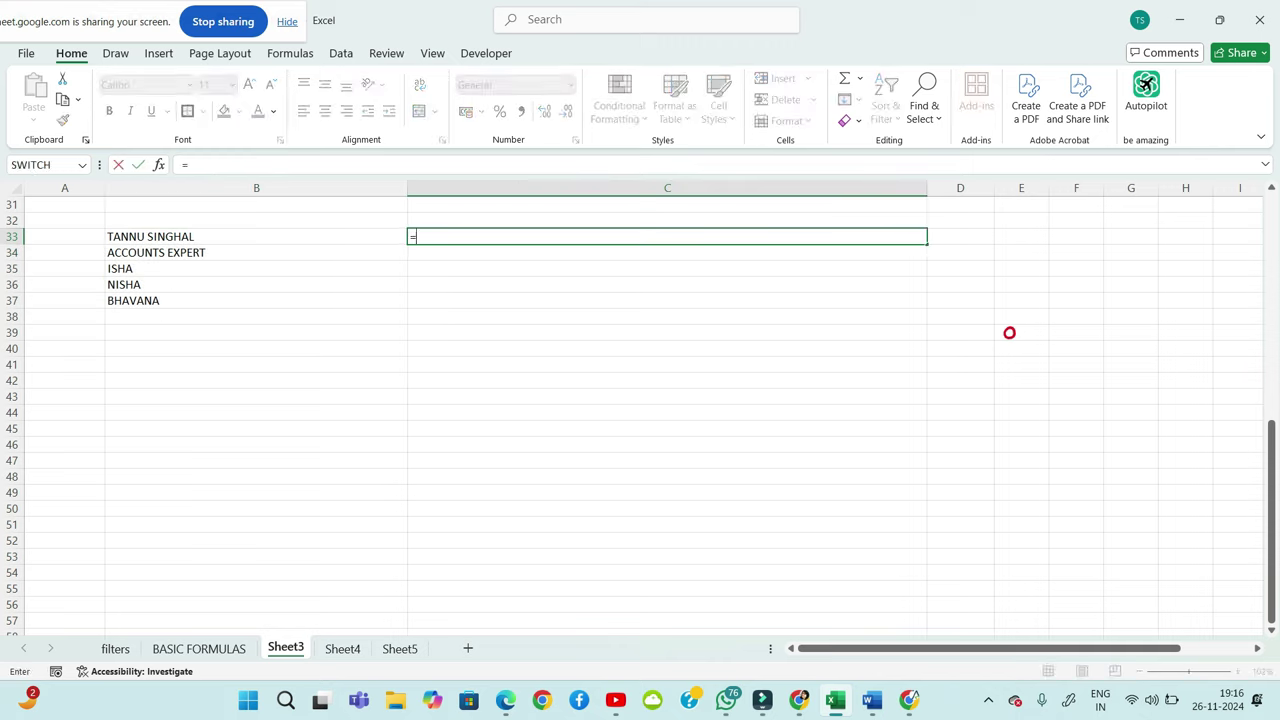
pyautogui.write('LOWE')
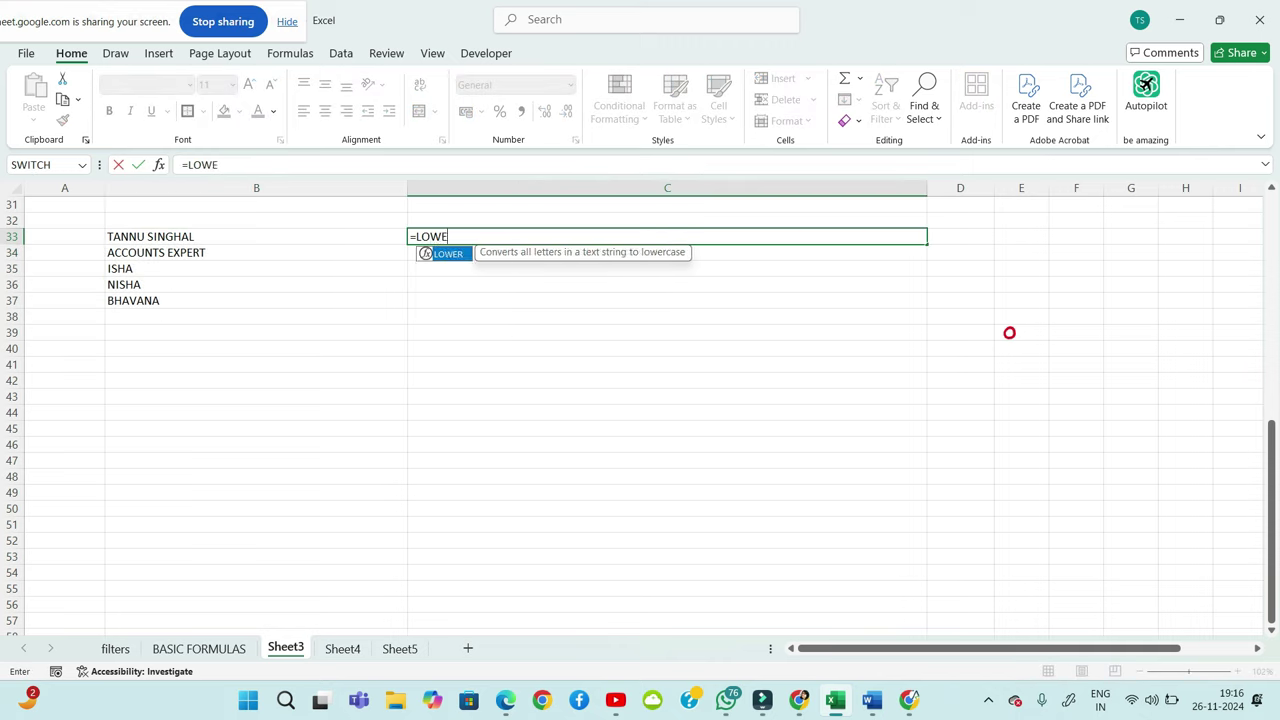
pyautogui.press('Tab')
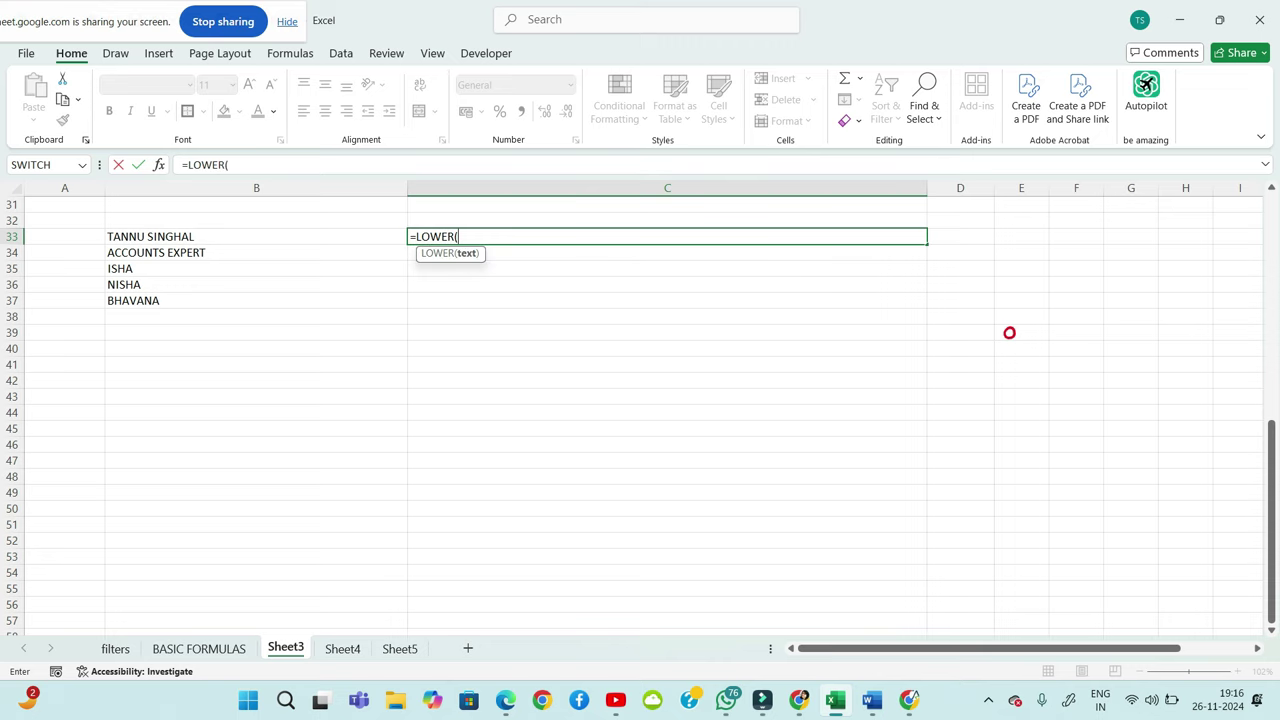
pyautogui.press('Left')
pyautogui.hotkey('shift', 'Down')
pyautogui.hotkey('shift', 'Down')
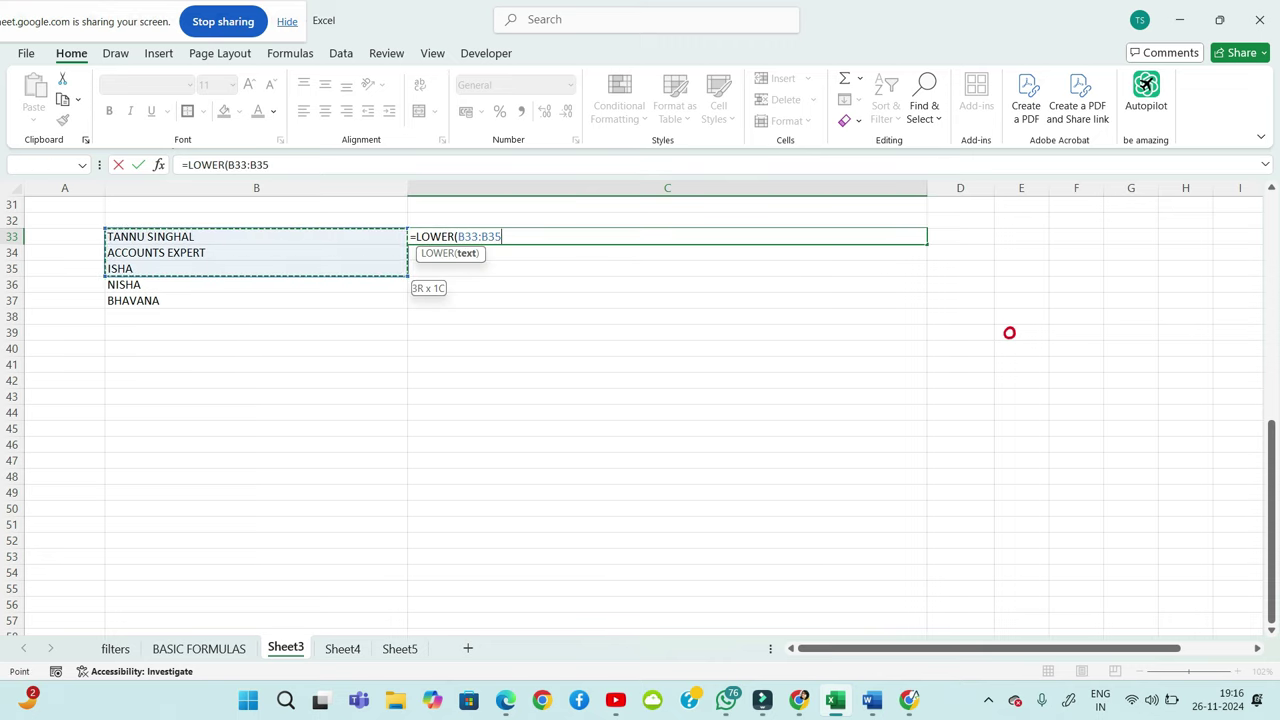
pyautogui.hotkey('shift', 'Down')
pyautogui.hotkey('shift', 'Down')
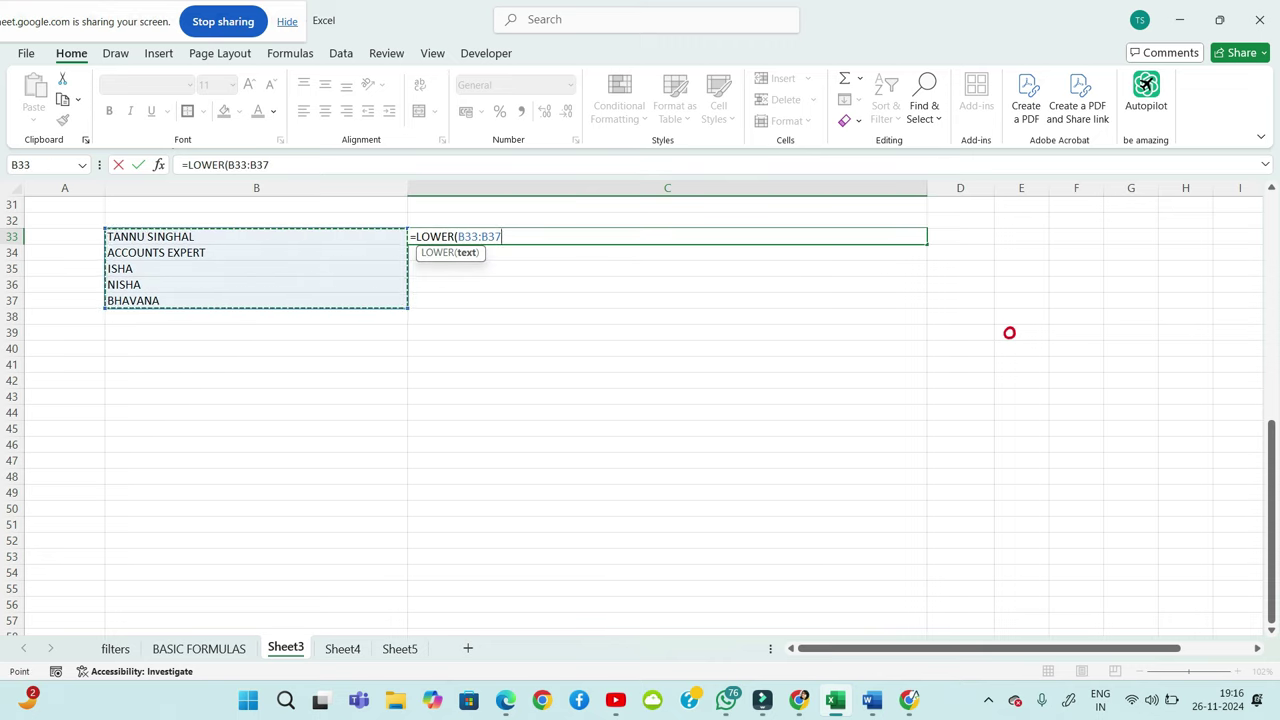
pyautogui.write(')')
pyautogui.press('Return')
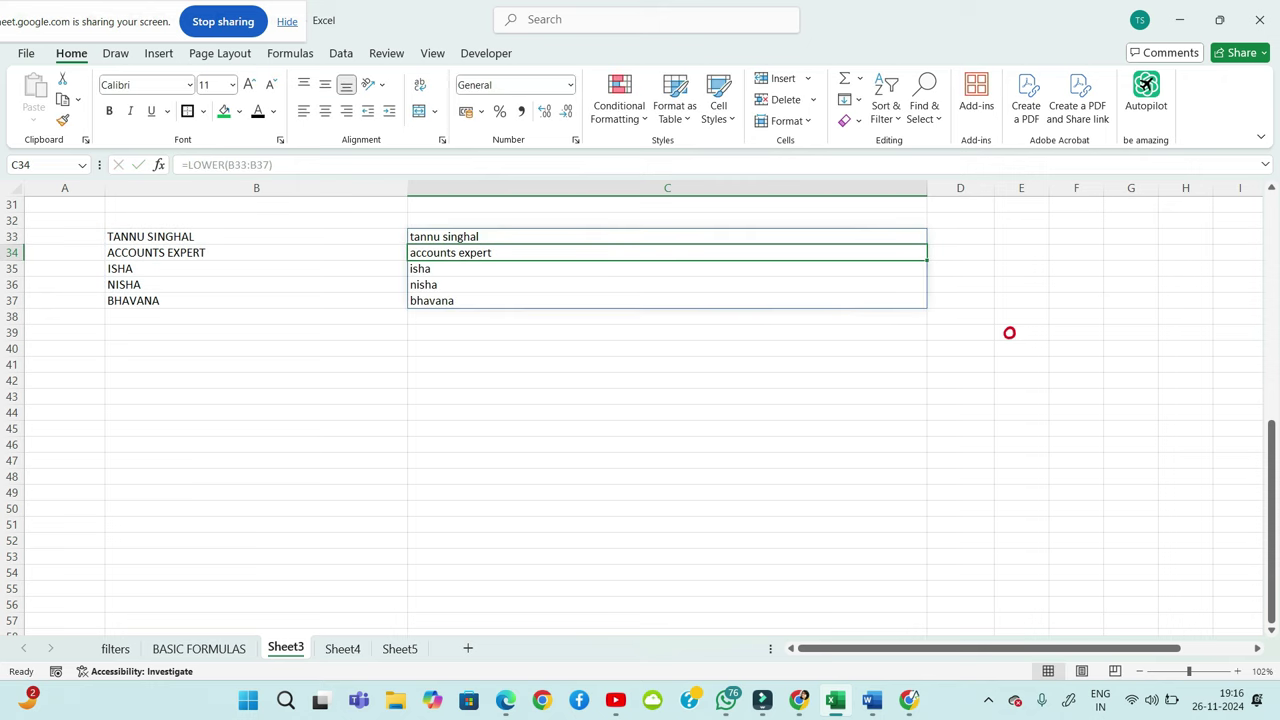
pyautogui.press('Down')
pyautogui.press('Down')
pyautogui.press('Down')
pyautogui.press('Up')
pyautogui.press('Up')
pyautogui.press('Up')
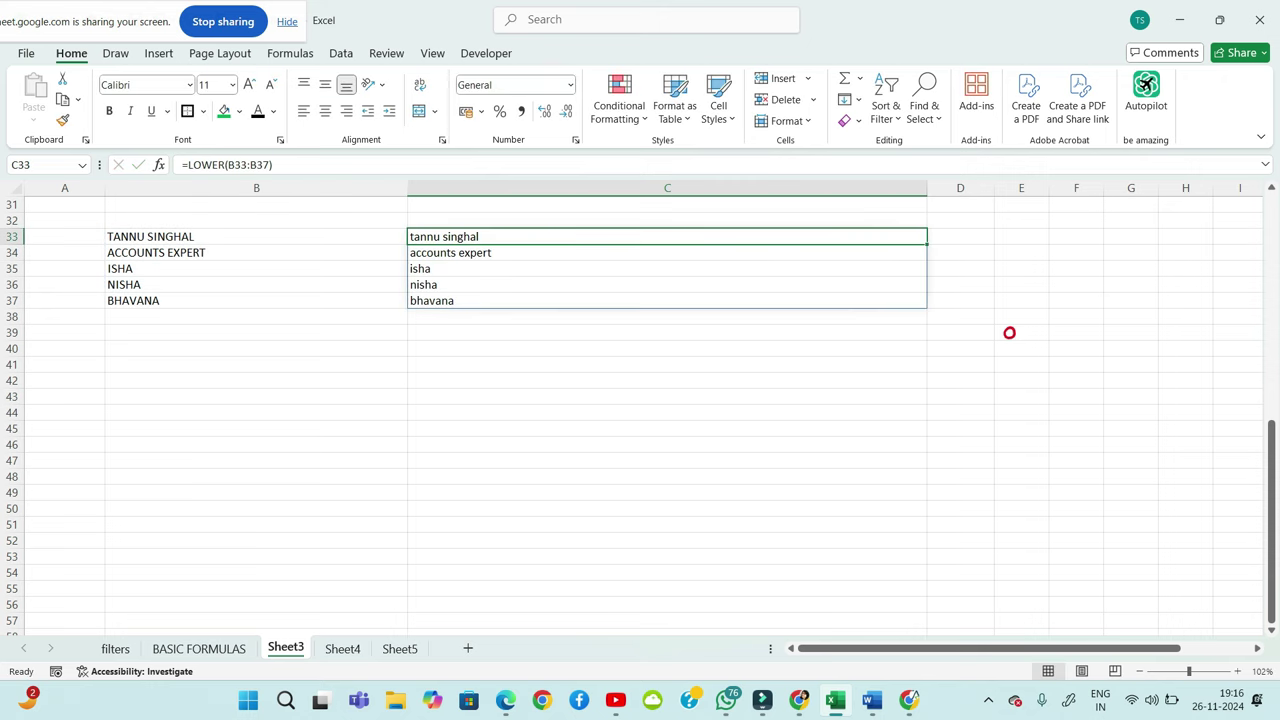
pyautogui.press('Left')
pyautogui.hotkey('shift', 'Down')
pyautogui.hotkey('shift', 'Down')
pyautogui.hotkey('shift', 'Down')
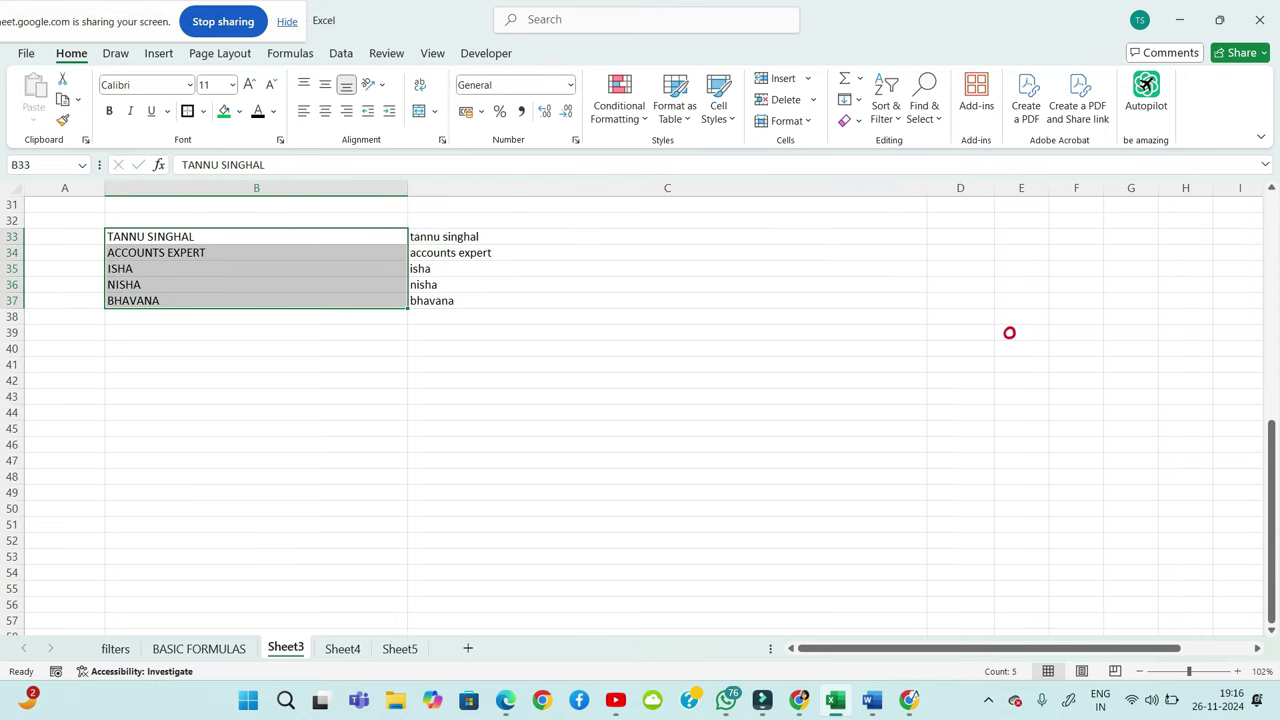
pyautogui.hotkey('shift', 'Up')
pyautogui.press('Right')
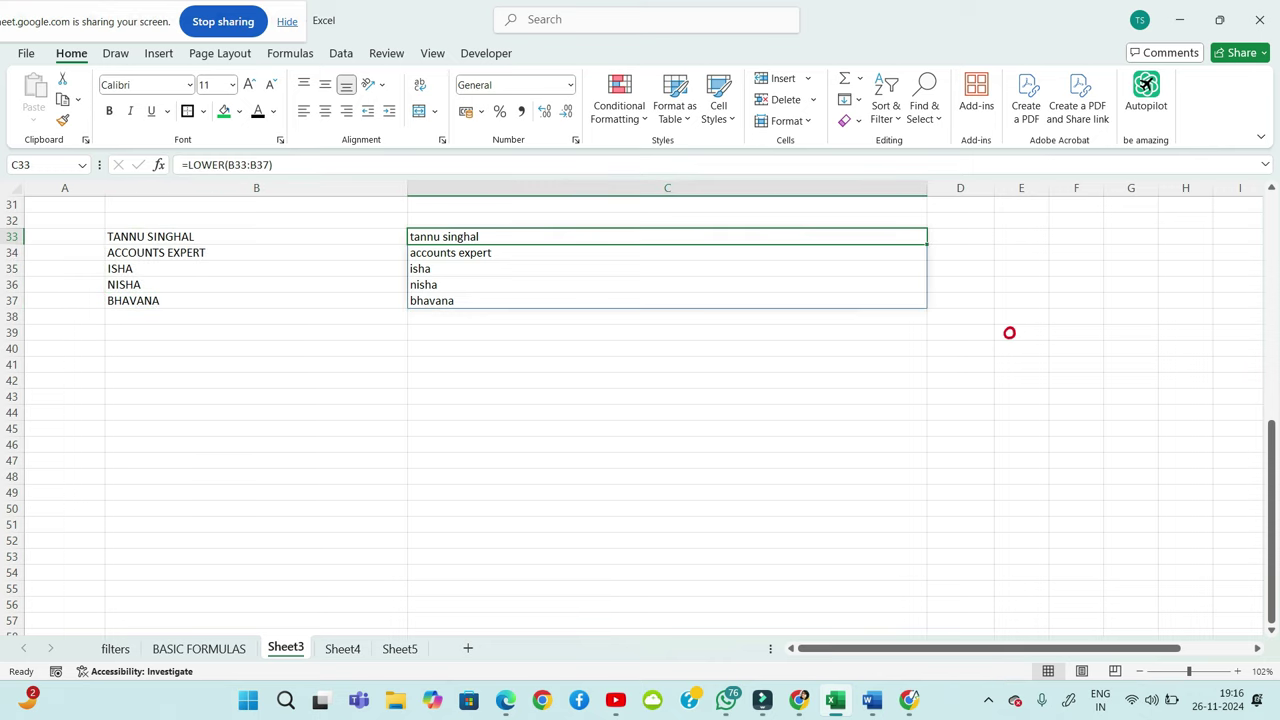
pyautogui.moveTo(667, 244); pyautogui.dragTo(667, 308)
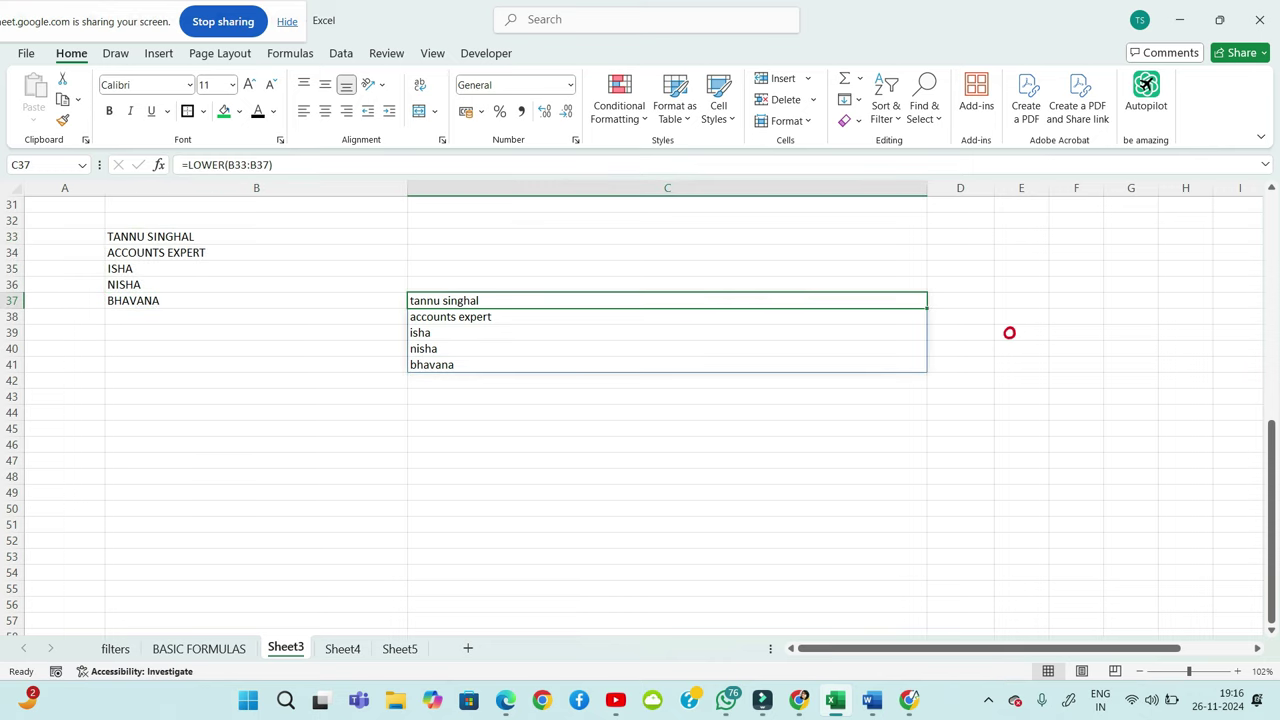
pyautogui.hotkey('ctrl', 'z')
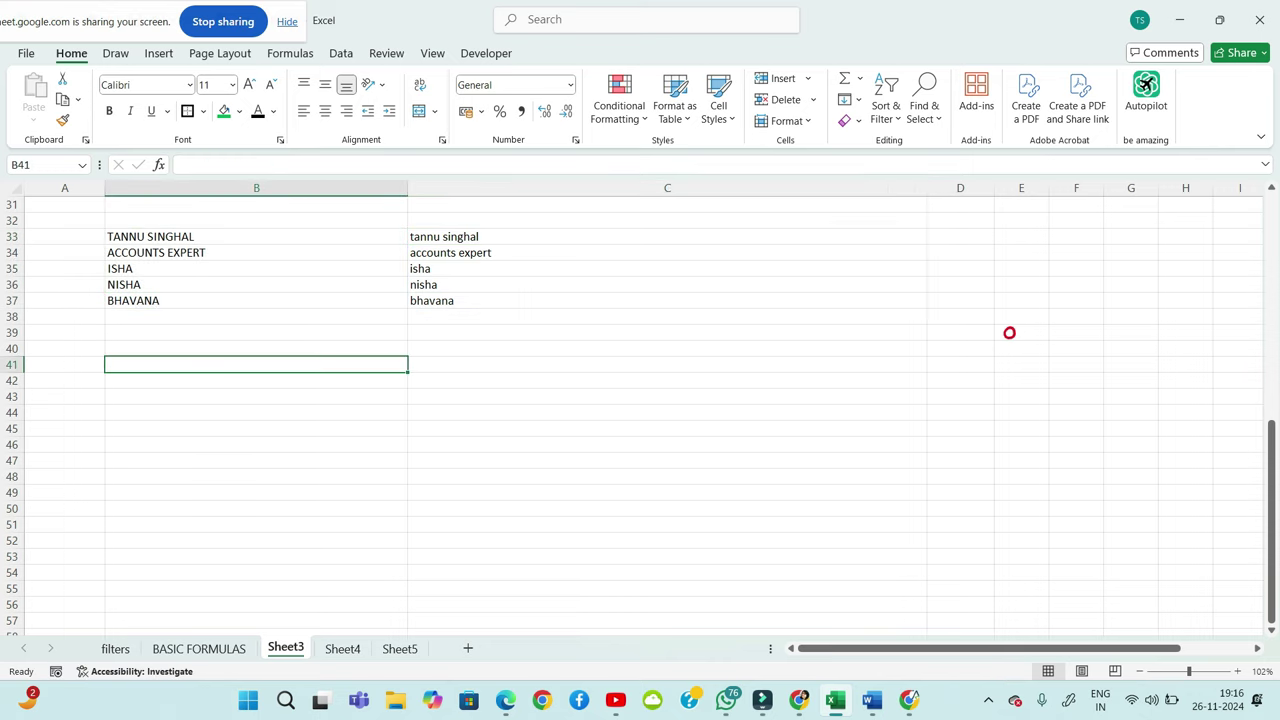
pyautogui.hotkey('shift', 'Down')
pyautogui.hotkey('shift', 'Down')
pyautogui.hotkey('shift', 'Down')
pyautogui.hotkey('shift', 'Down')
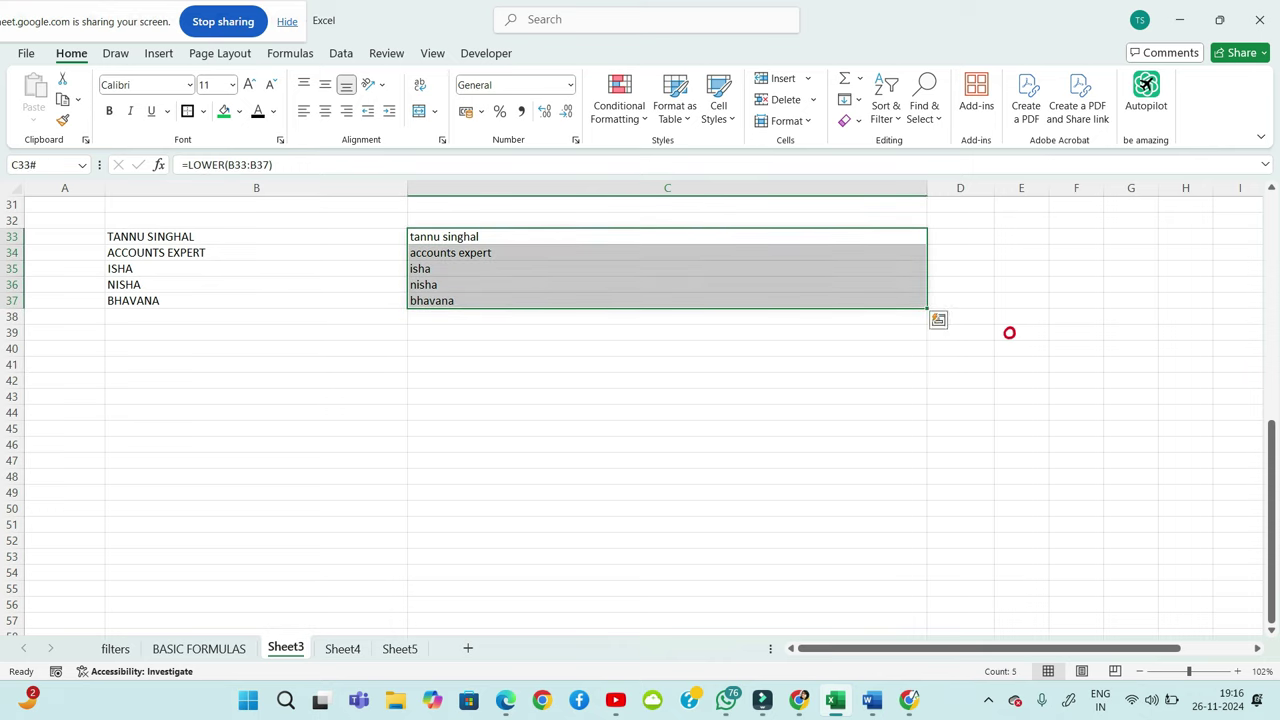
# Step: Copy C33:C37 and paste it back as values only with Paste Special
pyautogui.hotkey('ctrl', 'c')
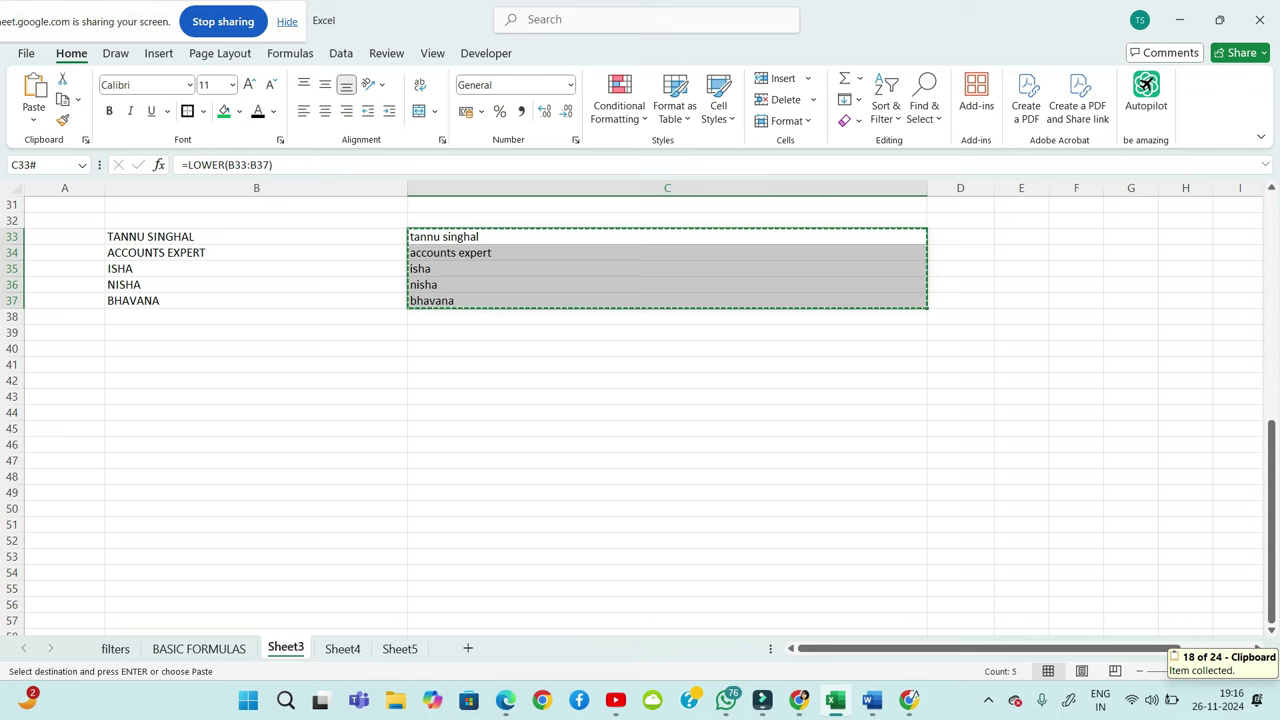
pyautogui.hotkey('ctrl', 'alt', 'v')
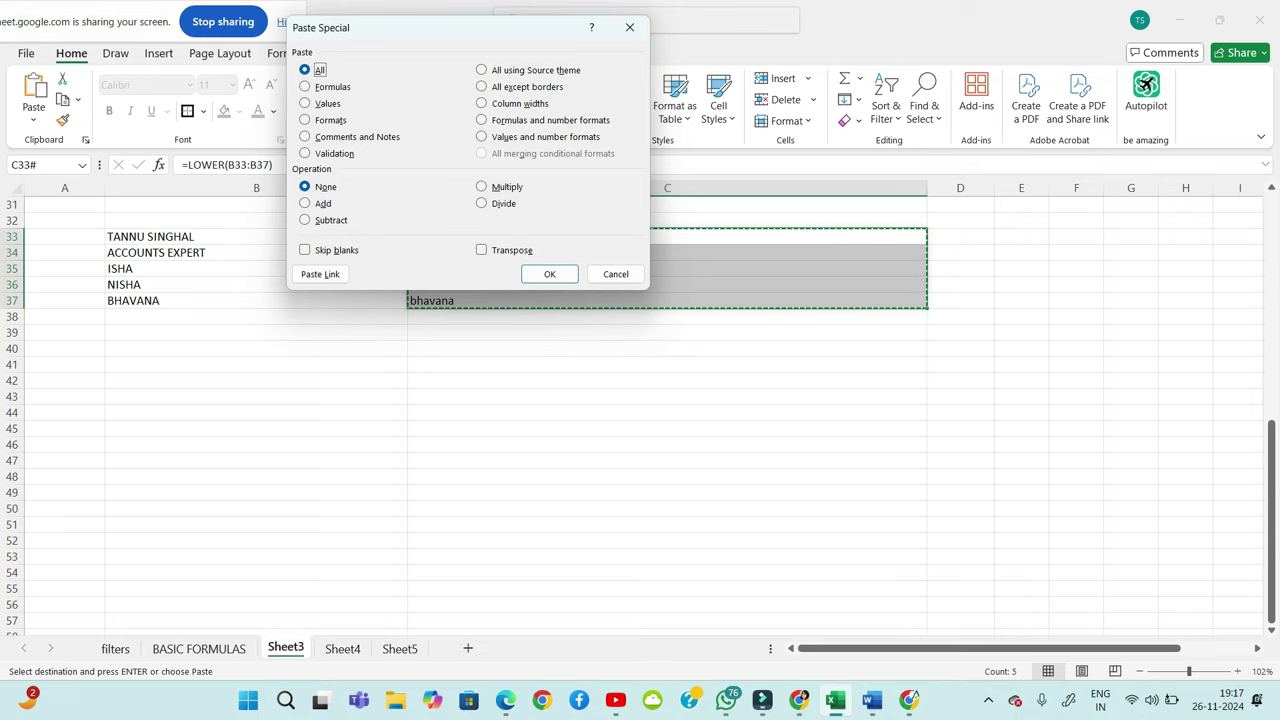
pyautogui.press('v')
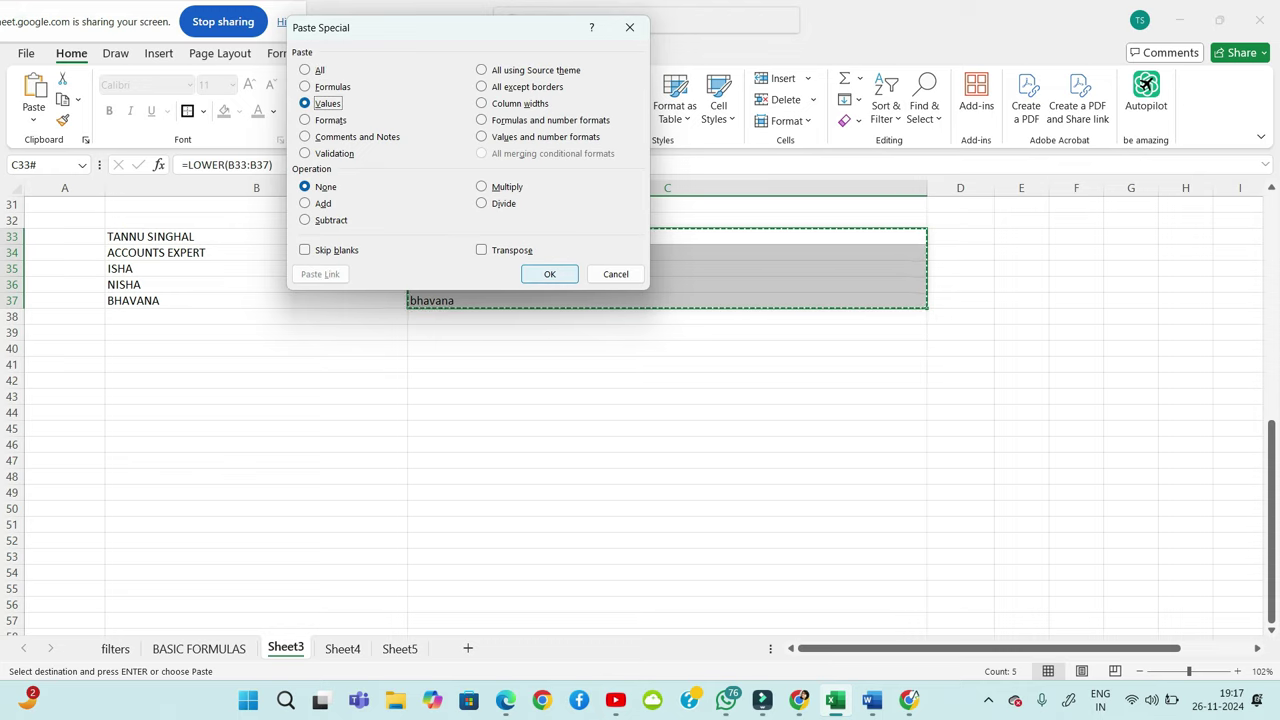
pyautogui.press('Return')
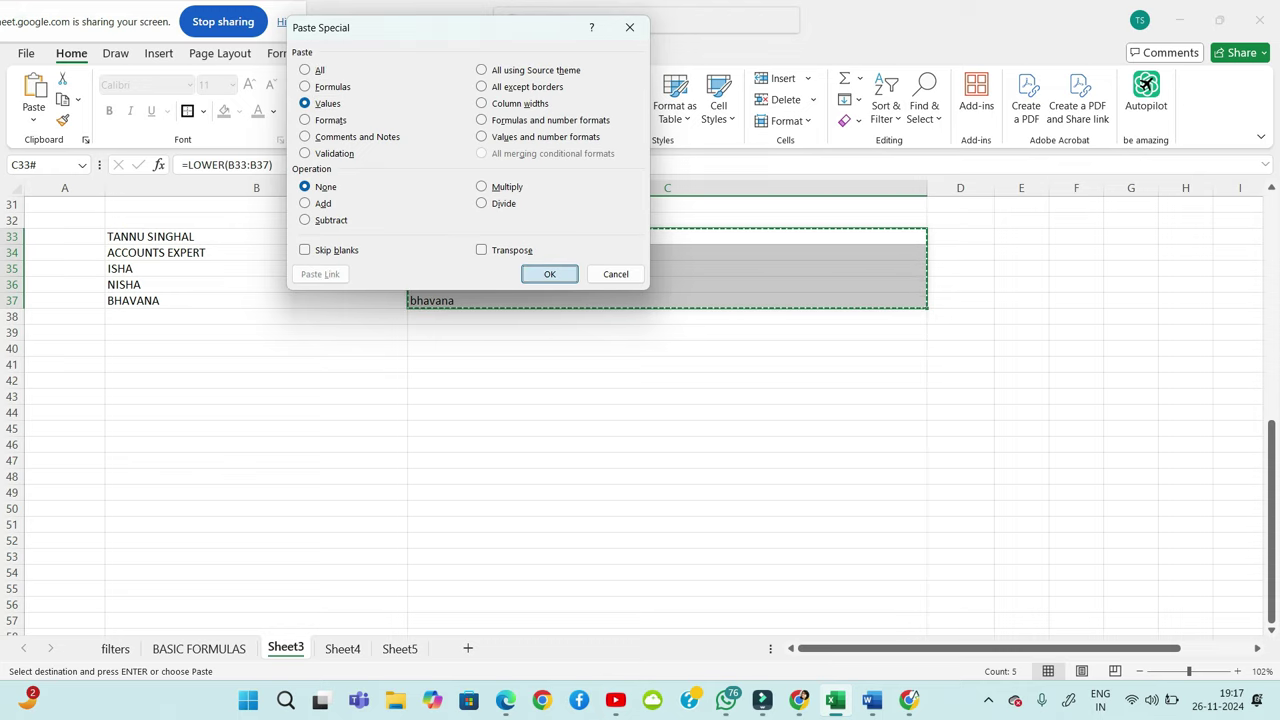
pyautogui.press('Down')
pyautogui.press('Down')
pyautogui.press('Down')
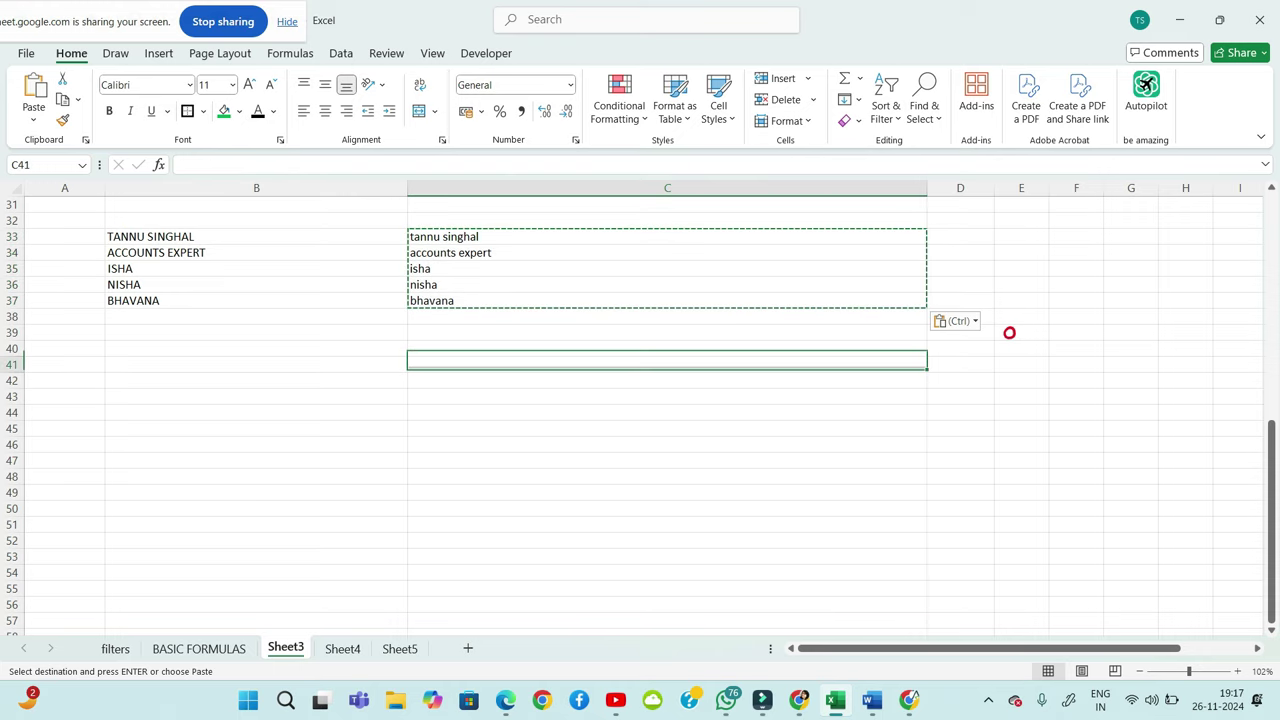
pyautogui.press('Escape')
# Step: Step through the pasted lowercase names in C33:C37 to check them
pyautogui.press('Up')
pyautogui.press('Up')
pyautogui.press('Up')
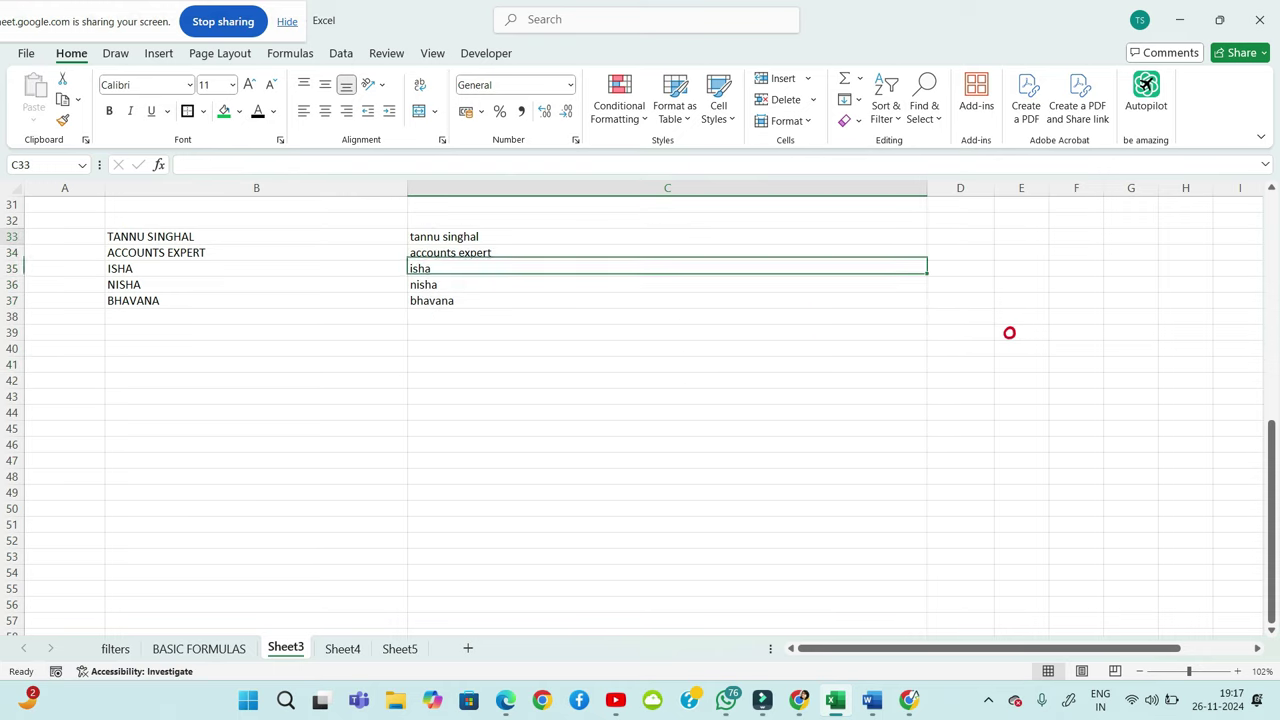
pyautogui.press('Up')
pyautogui.press('Up')
pyautogui.press('Down')
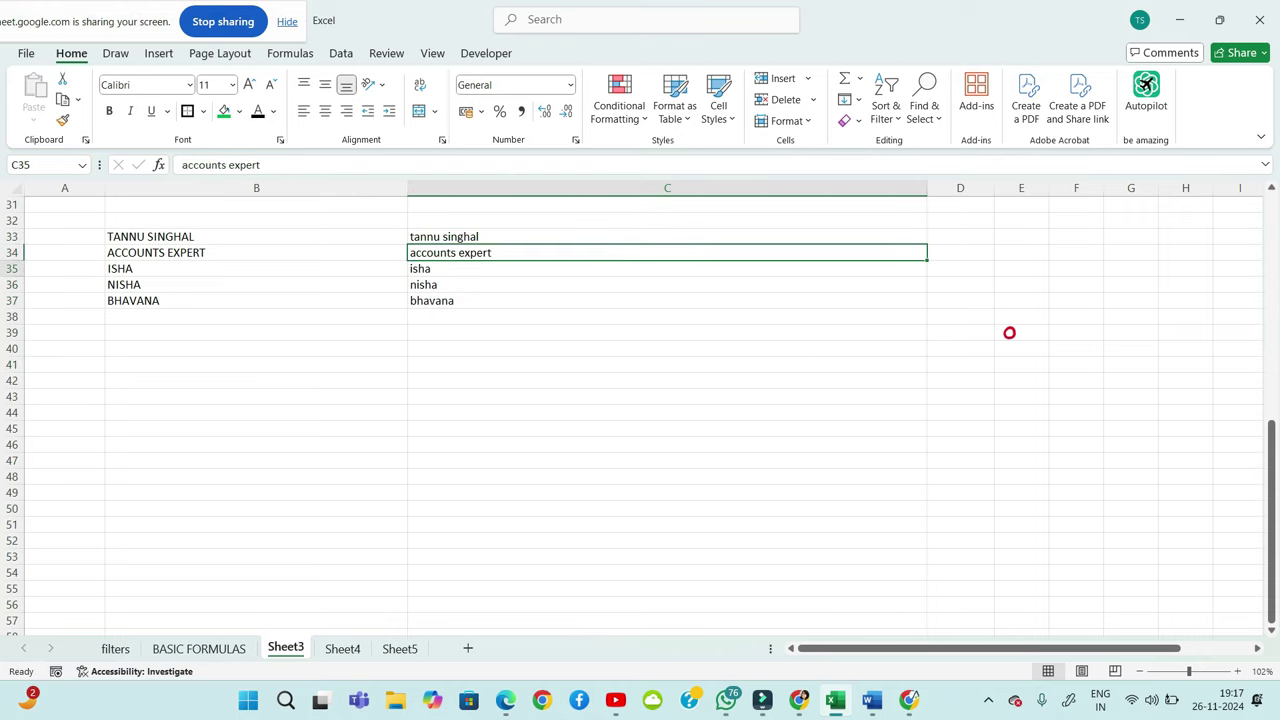
pyautogui.press('Down')
pyautogui.press('Down')
pyautogui.press('Down')
pyautogui.press('Up')
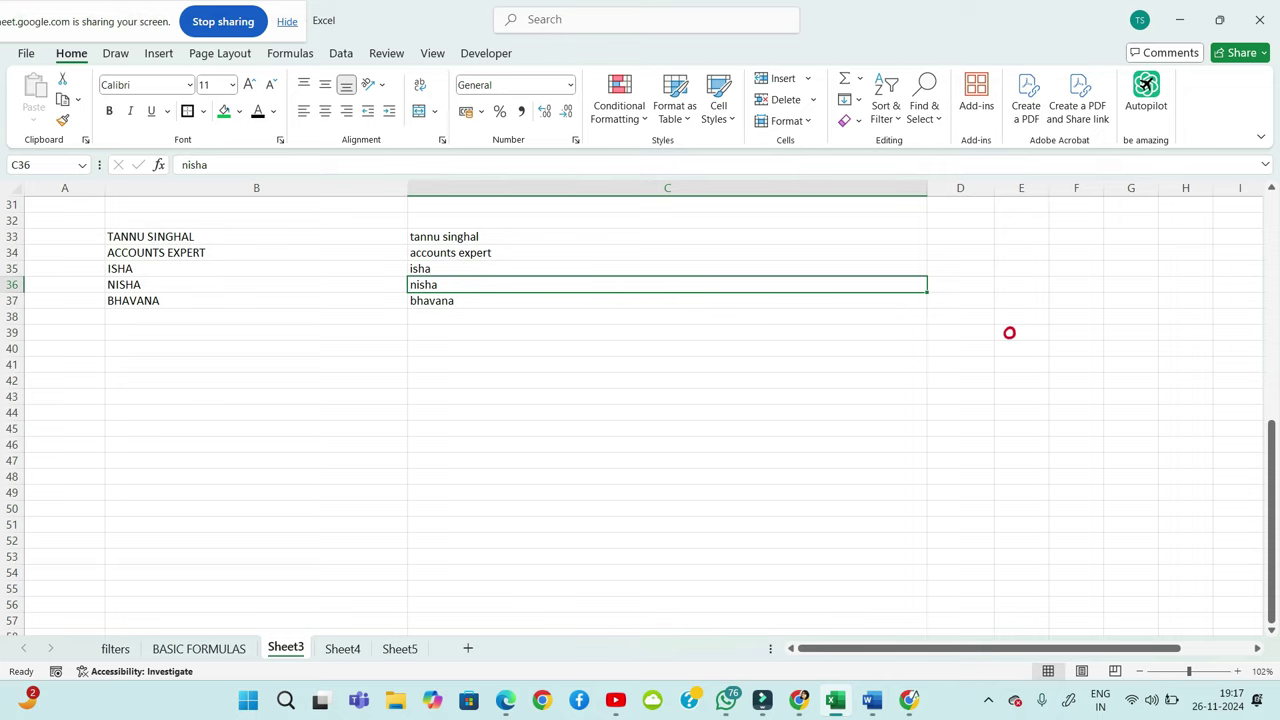
pyautogui.press('Up')
pyautogui.press('Up')
pyautogui.press('Up')
pyautogui.press('Down')
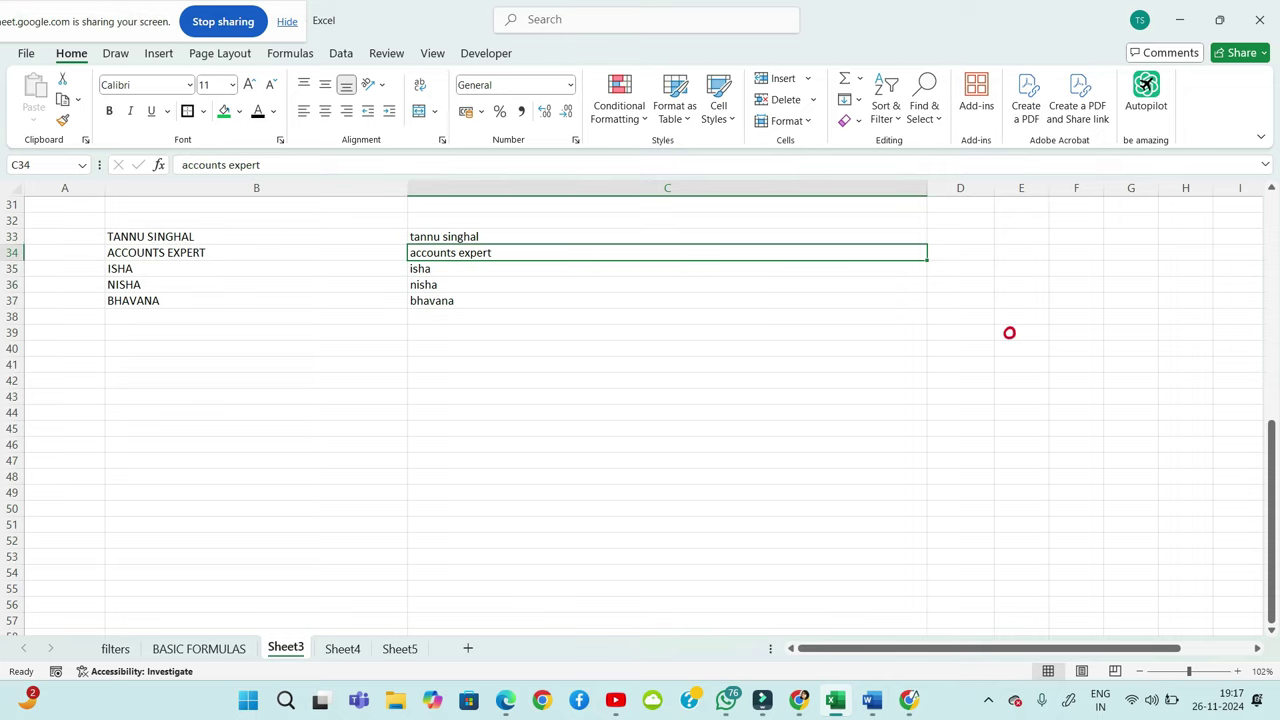
pyautogui.press('Down')
# Step: Select the uppercase list B33:B37, then reselect the lowercase values C33:C37
pyautogui.press('Down')
pyautogui.press('Down')
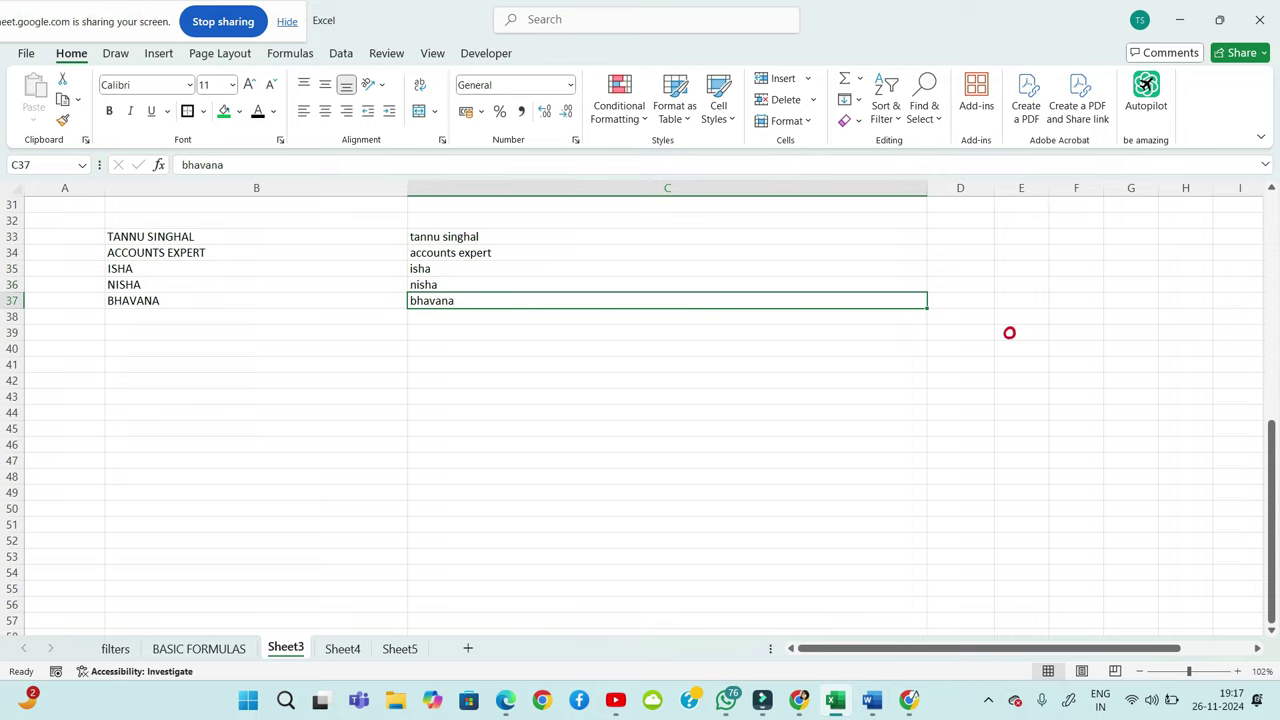
pyautogui.press('Left')
pyautogui.press('Up')
pyautogui.press('Up')
pyautogui.press('Up')
pyautogui.hotkey('shift', 'Down')
pyautogui.hotkey('shift', 'Down')
pyautogui.hotkey('shift', 'Down')
pyautogui.press('Down')
pyautogui.press('Down')
pyautogui.press('Down')
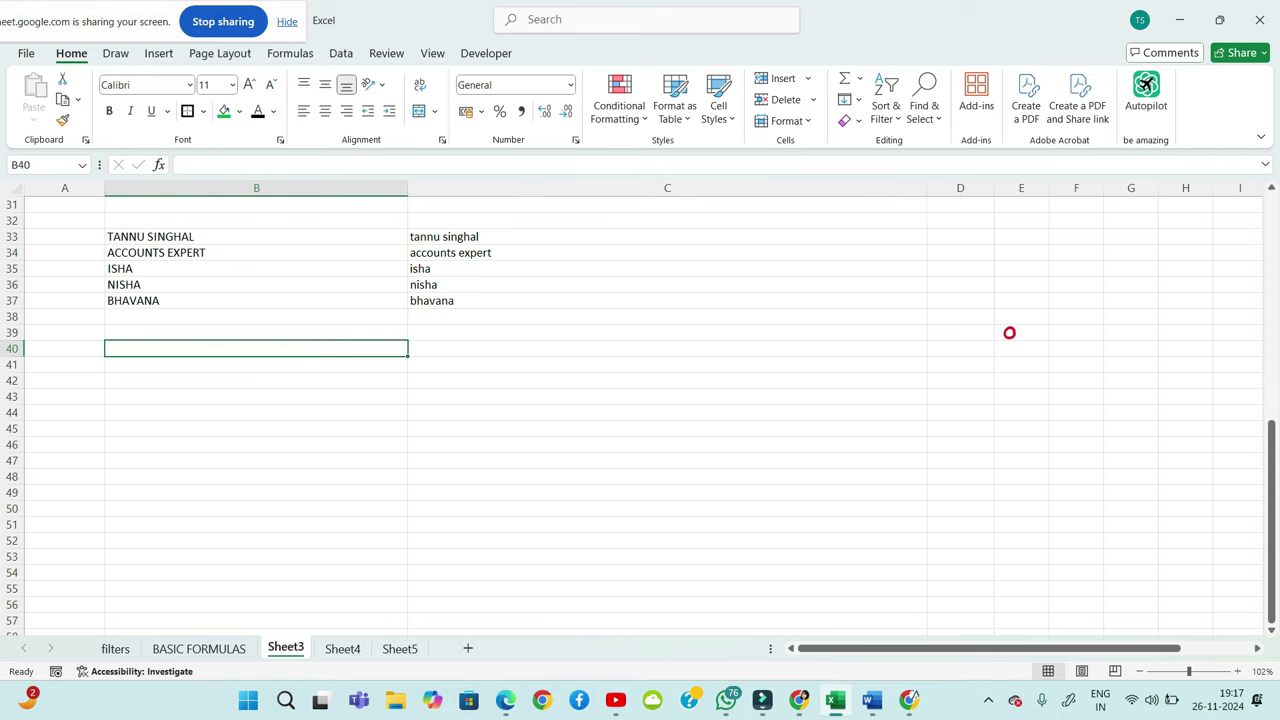
pyautogui.press('Up')
pyautogui.press('Up')
pyautogui.press('Up')
pyautogui.hotkey('shift', 'Down')
pyautogui.hotkey('shift', 'Down')
pyautogui.hotkey('shift', 'Down')
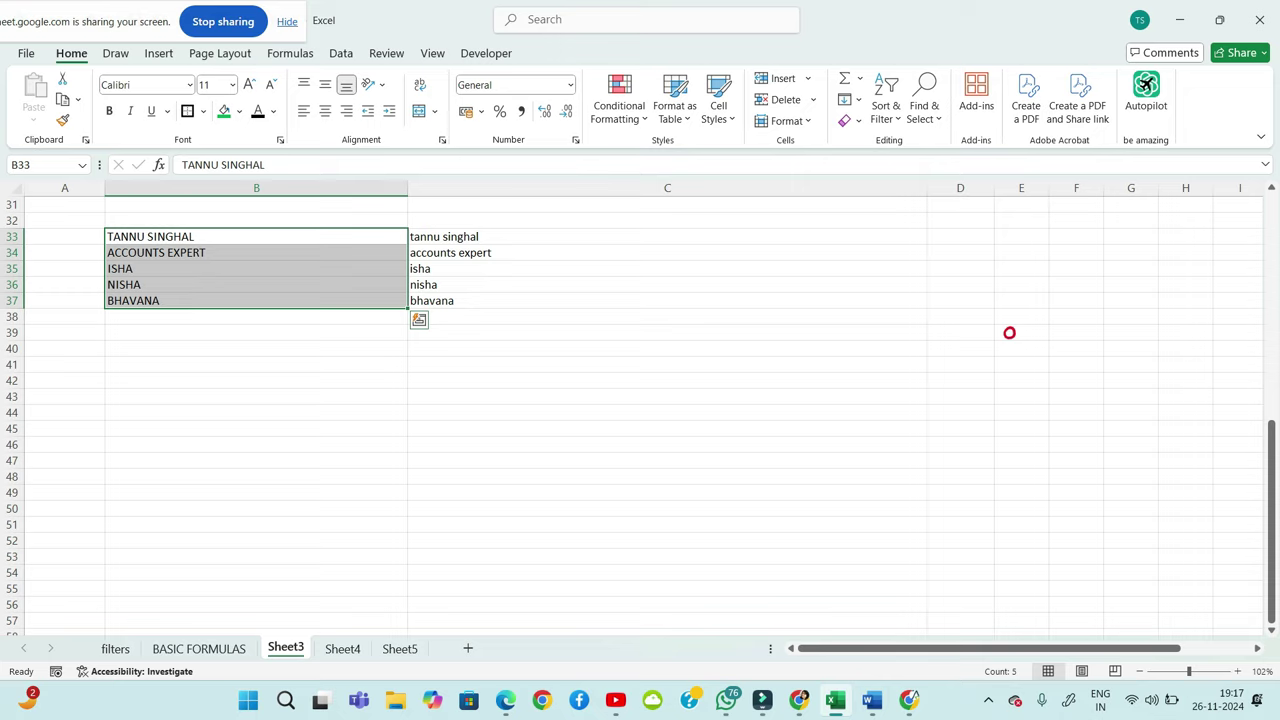
pyautogui.press('Right')
pyautogui.press('Down')
pyautogui.press('Down')
pyautogui.press('Down')
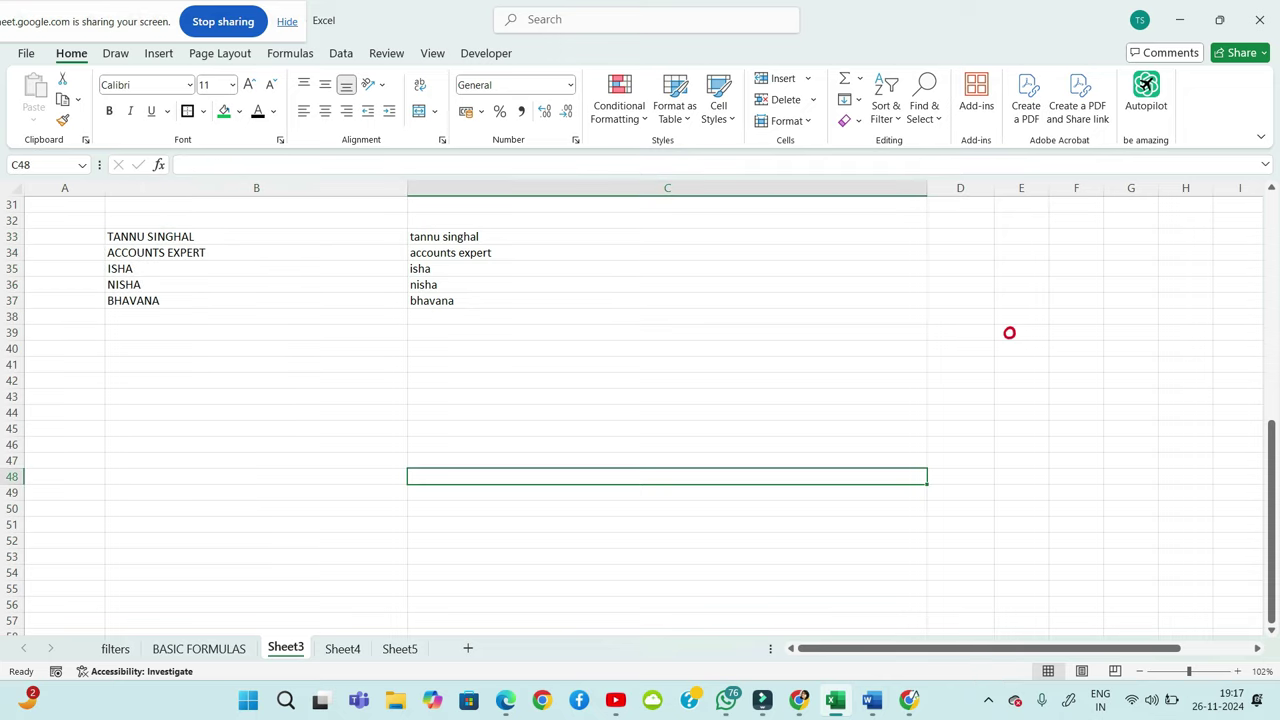
pyautogui.press('Up')
pyautogui.press('Up')
pyautogui.press('Up')
pyautogui.hotkey('shift', 'Down')
pyautogui.hotkey('shift', 'Down')
pyautogui.hotkey('shift', 'Down')
pyautogui.hotkey('shift', 'Down')
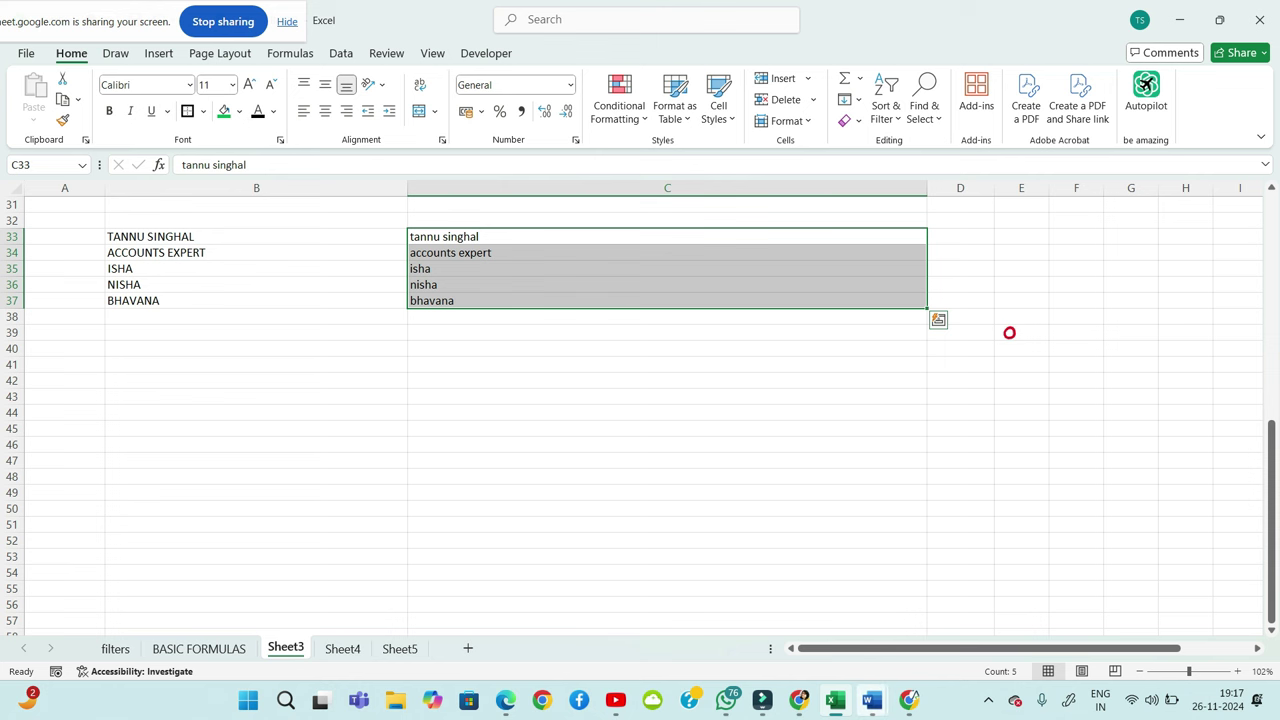
pyautogui.moveTo(799, 700)
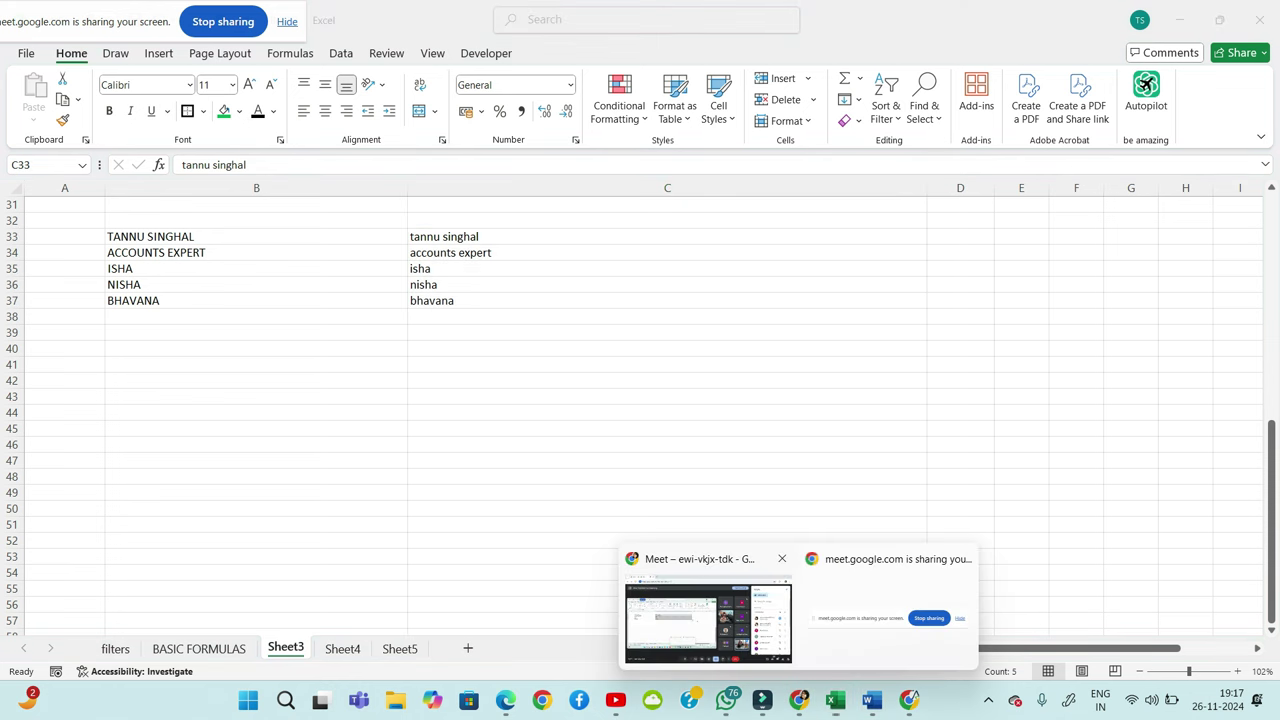
pyautogui.click(717, 600)
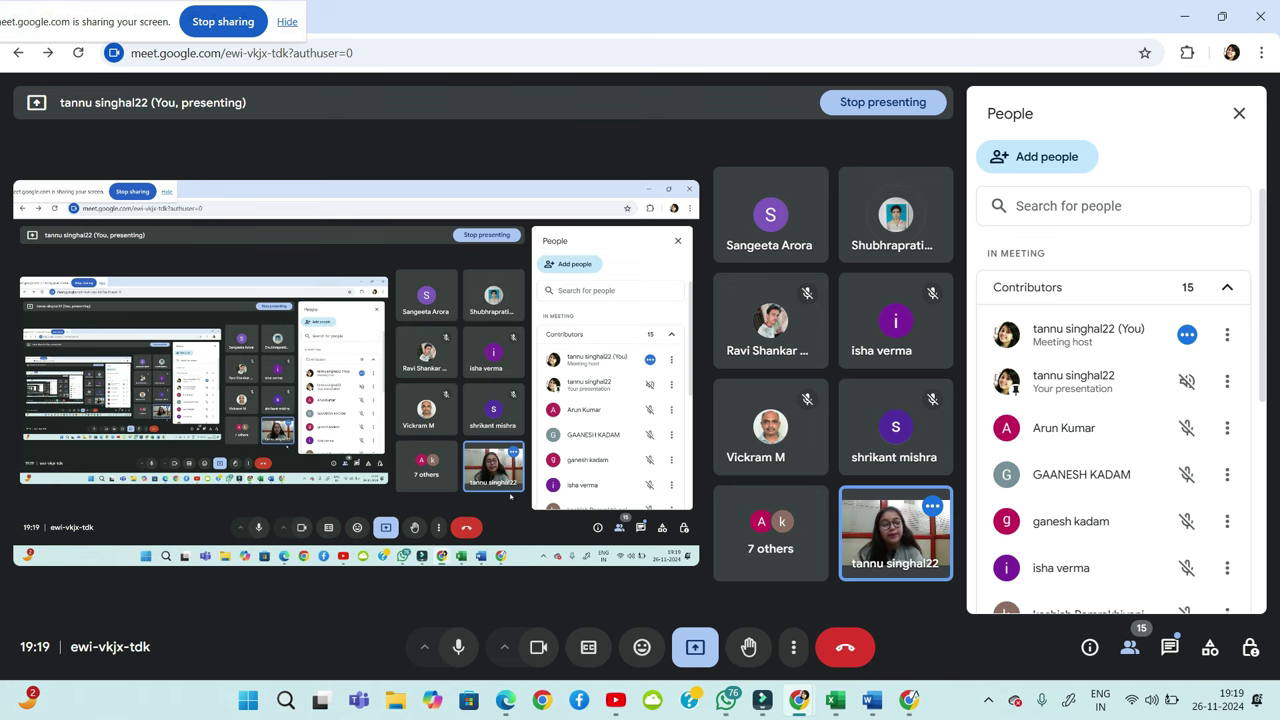
# Step: Bring Excel back, scroll up to the UPPER/LOWER/PROPER rows, then switch to the Meet call
pyautogui.click(835, 700)
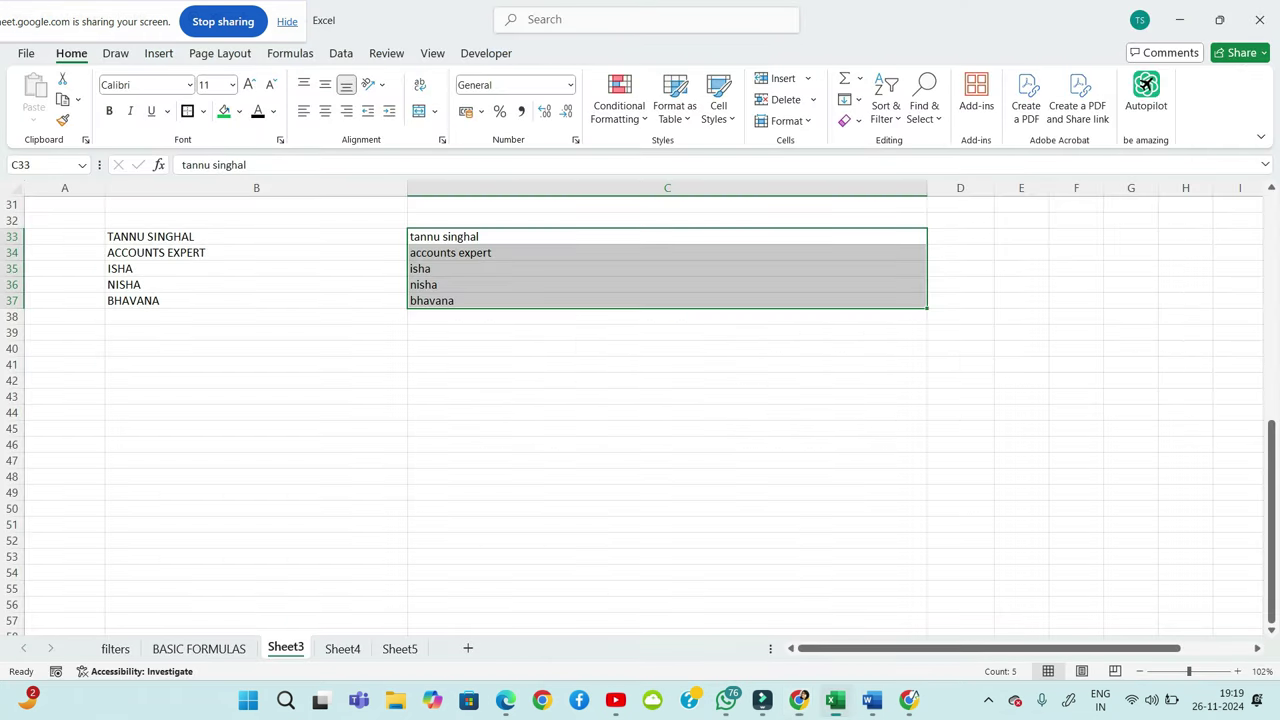
pyautogui.click(256, 428)
pyautogui.scroll(3, 256, 428)
pyautogui.scroll(2, 256, 428)
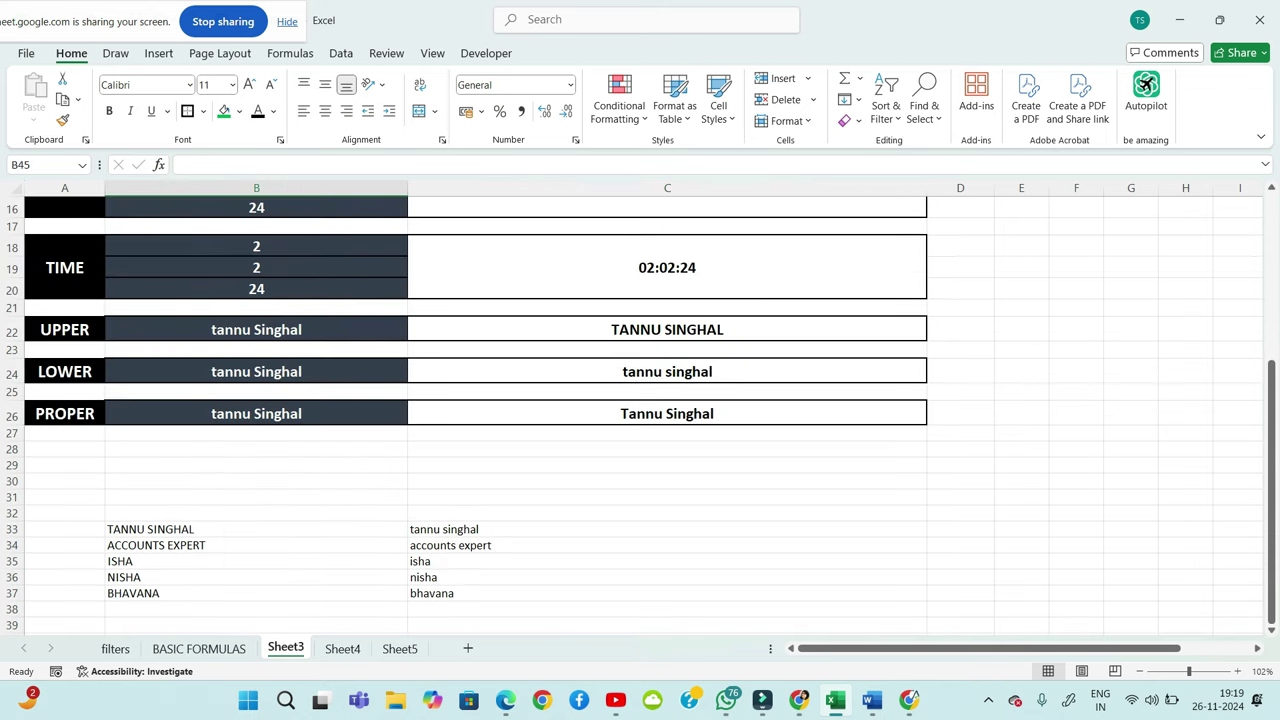
pyautogui.scroll(-1, 640, 418)
pyautogui.scroll(2, 640, 418)
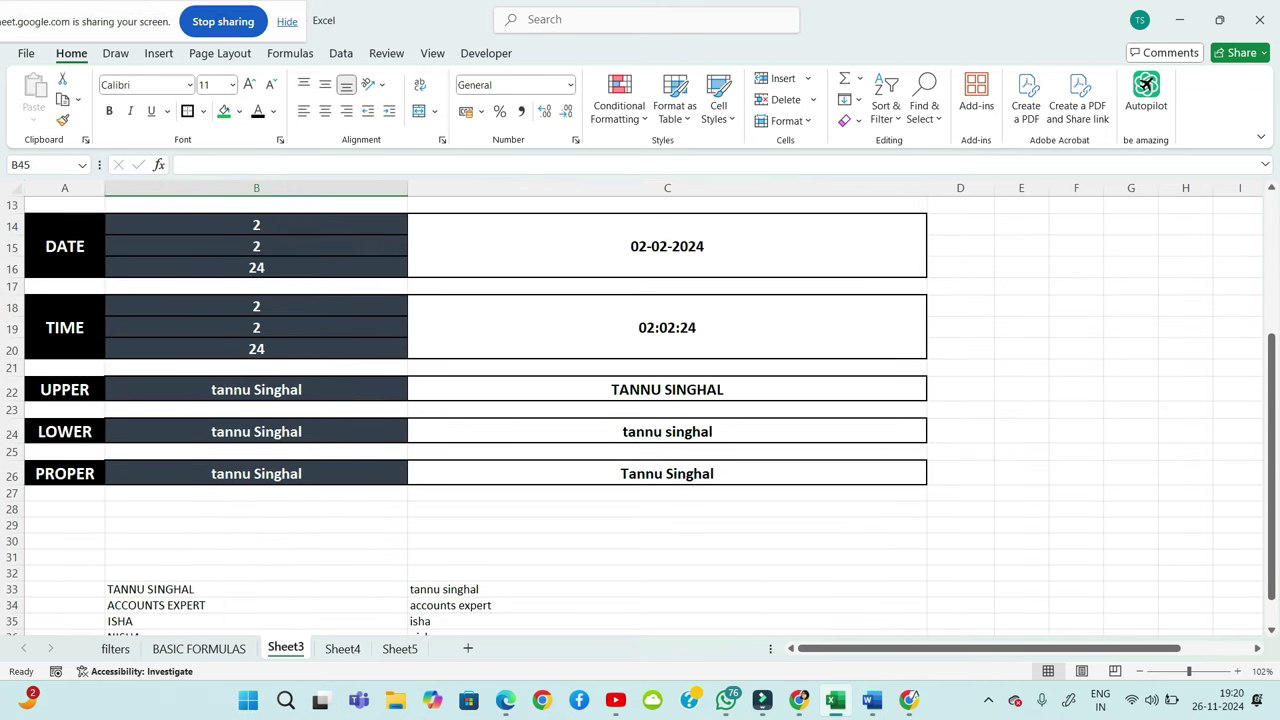
pyautogui.click(799, 700)
pyautogui.click(708, 620)
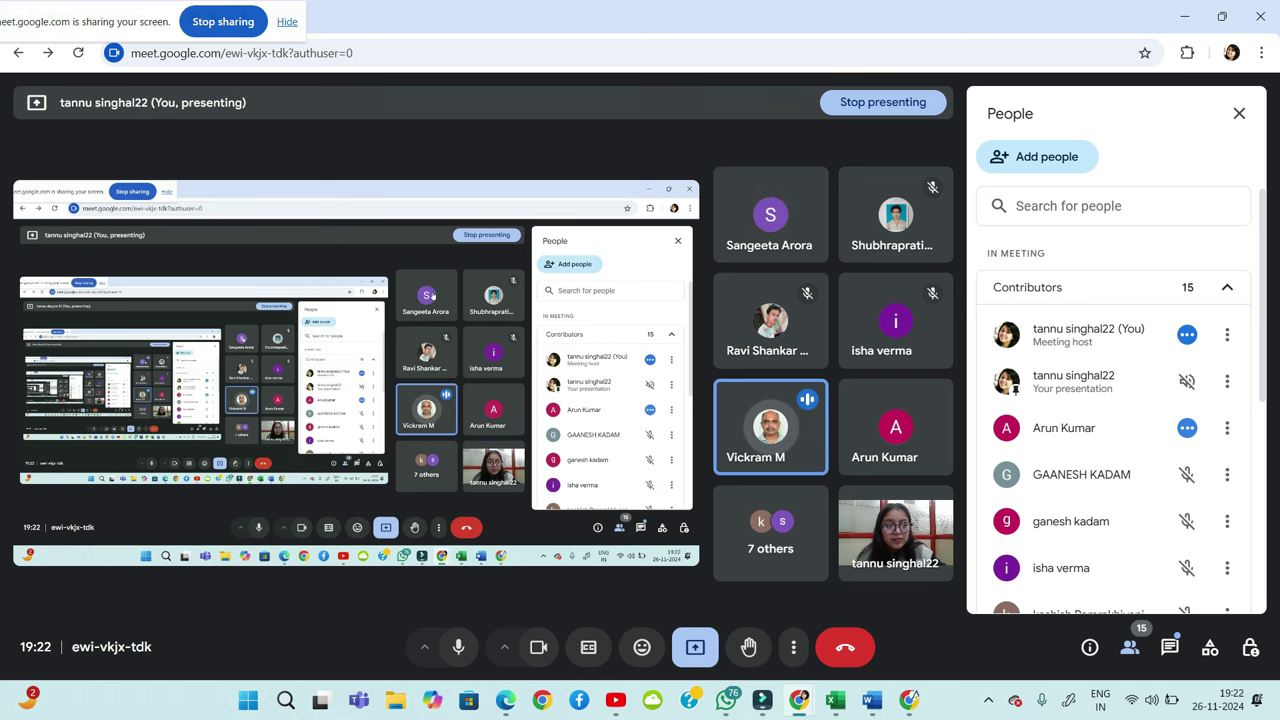
# Step: Mute the participant for everyone, confirming on the second attempt after cancelling the first
pyautogui.click(770, 215)
pyautogui.click(694, 409)
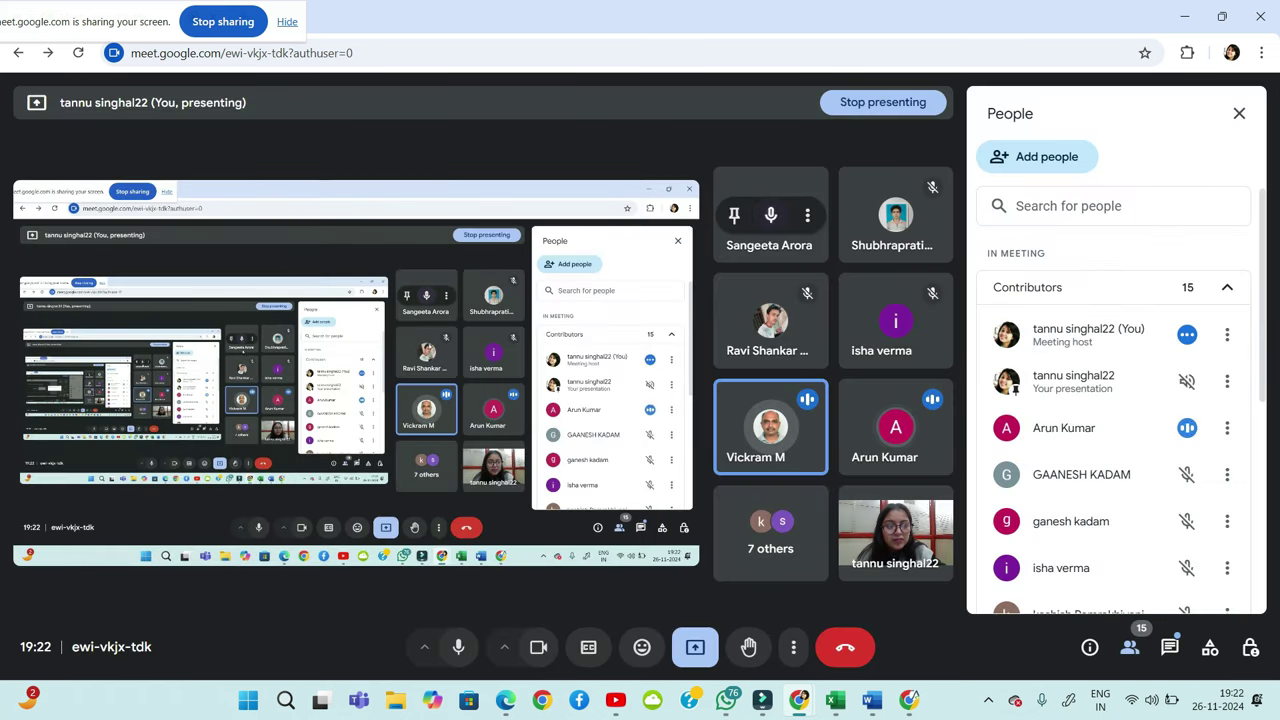
pyautogui.click(770, 215)
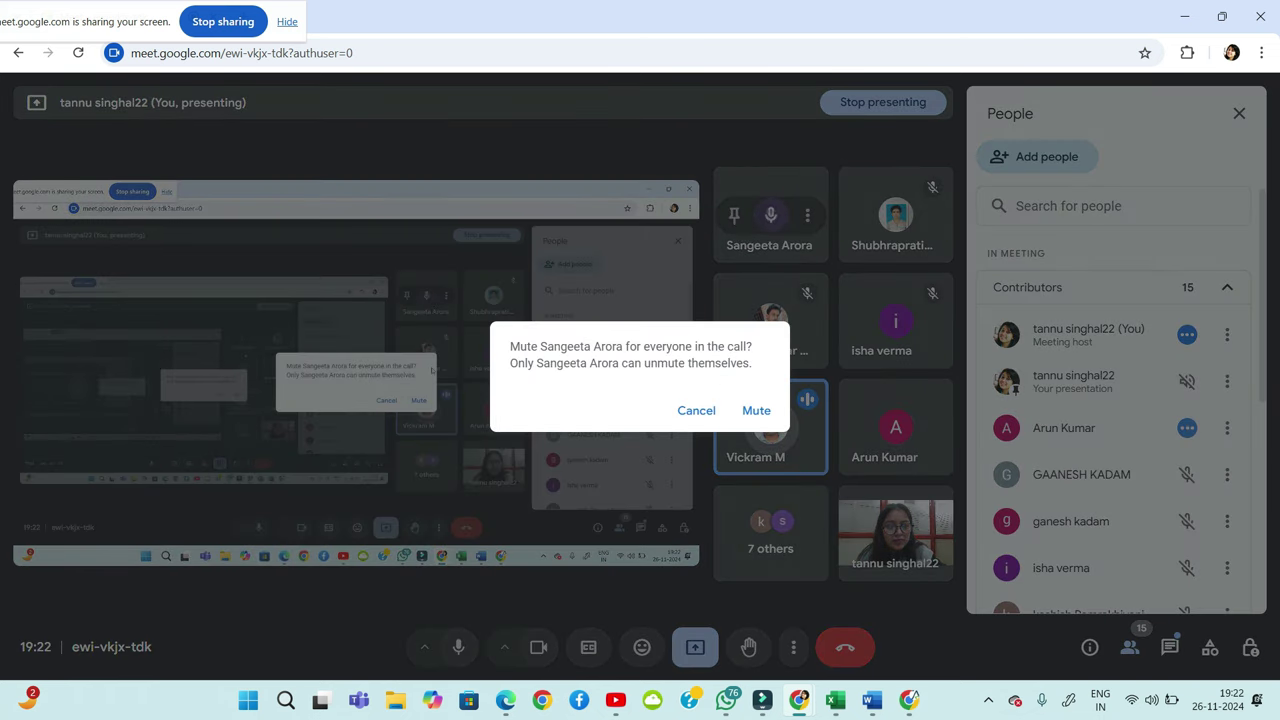
pyautogui.click(756, 410)
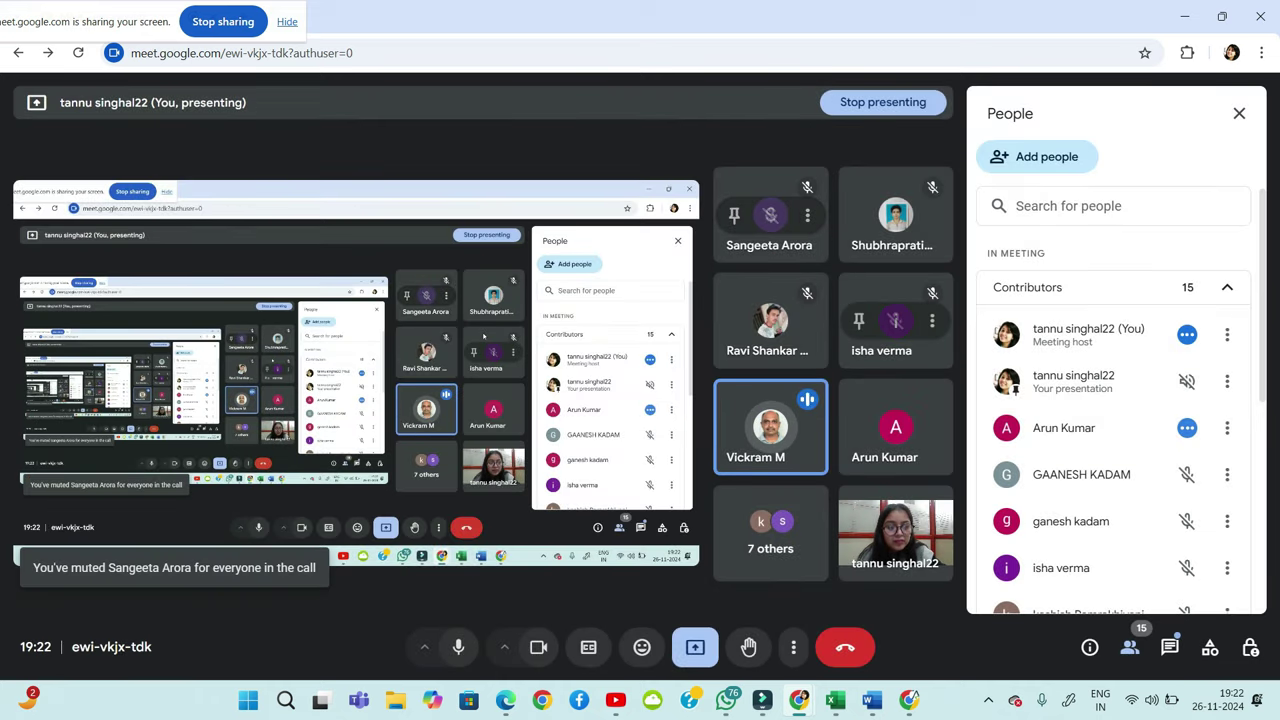
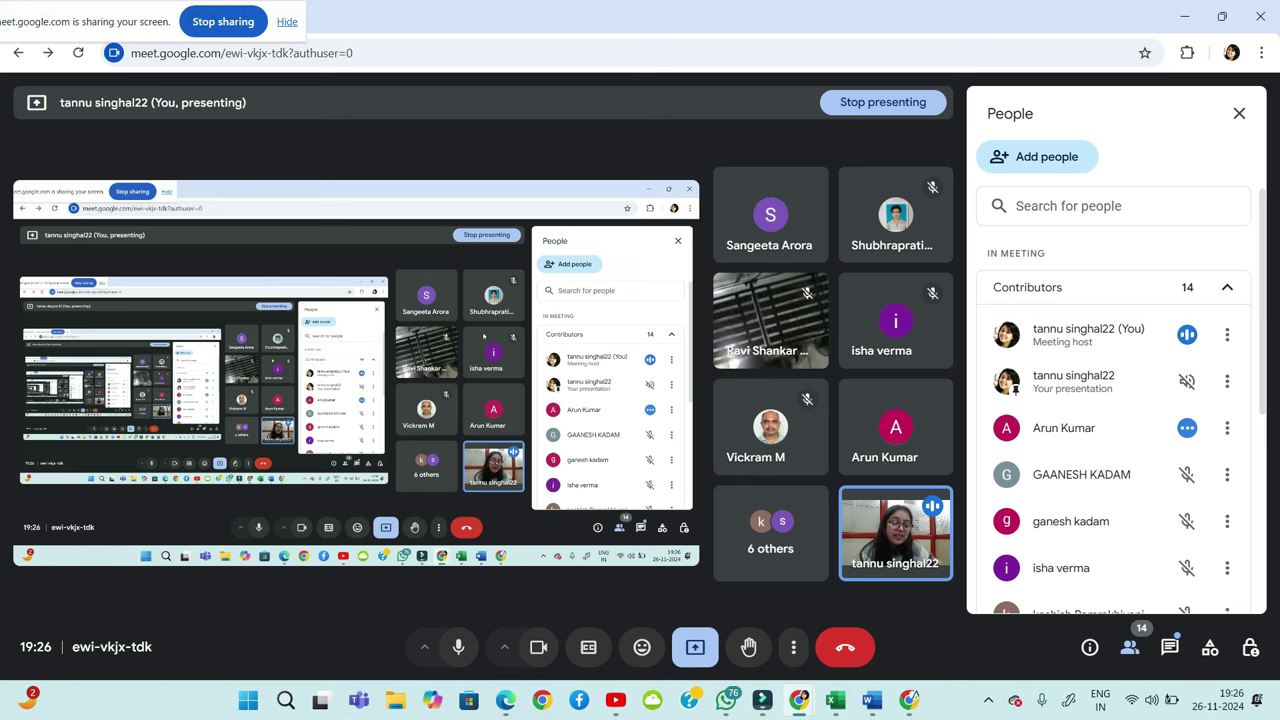
# Step: Keep presenting the screen with the People panel open as Contributors drop from 14 to 11
pyautogui.moveTo(770, 215)
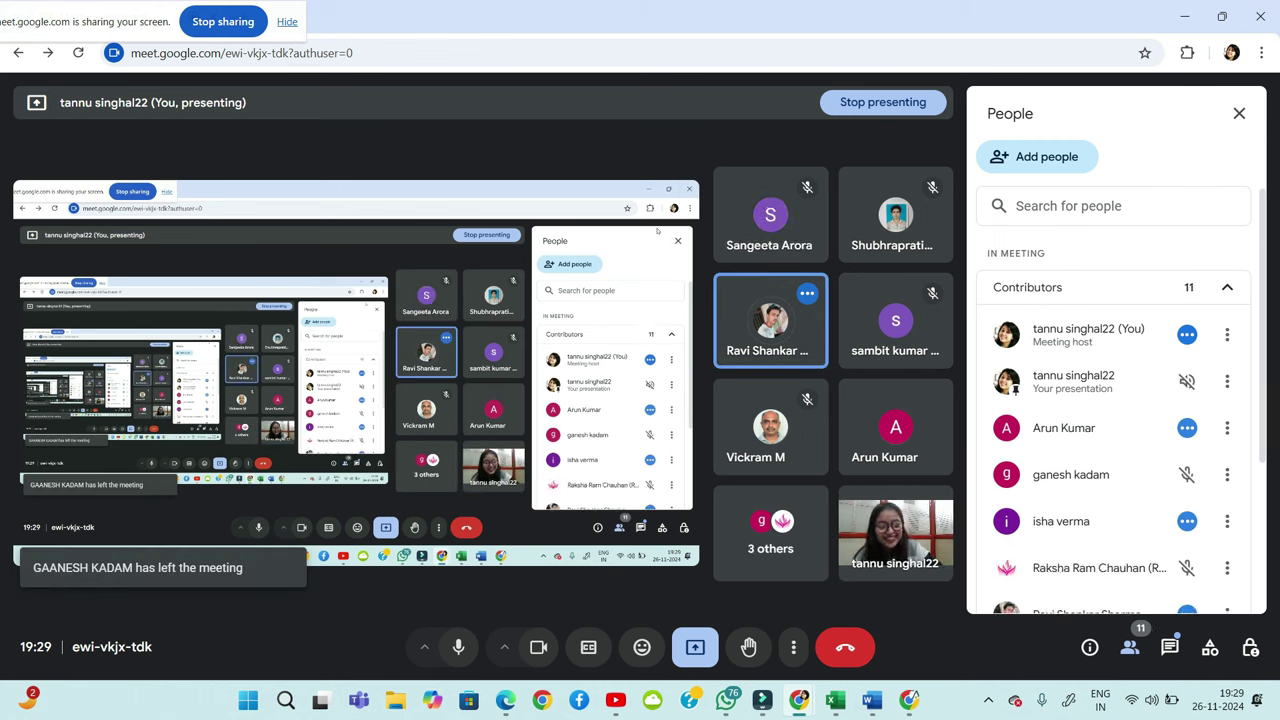
pyautogui.moveTo(762, 700)
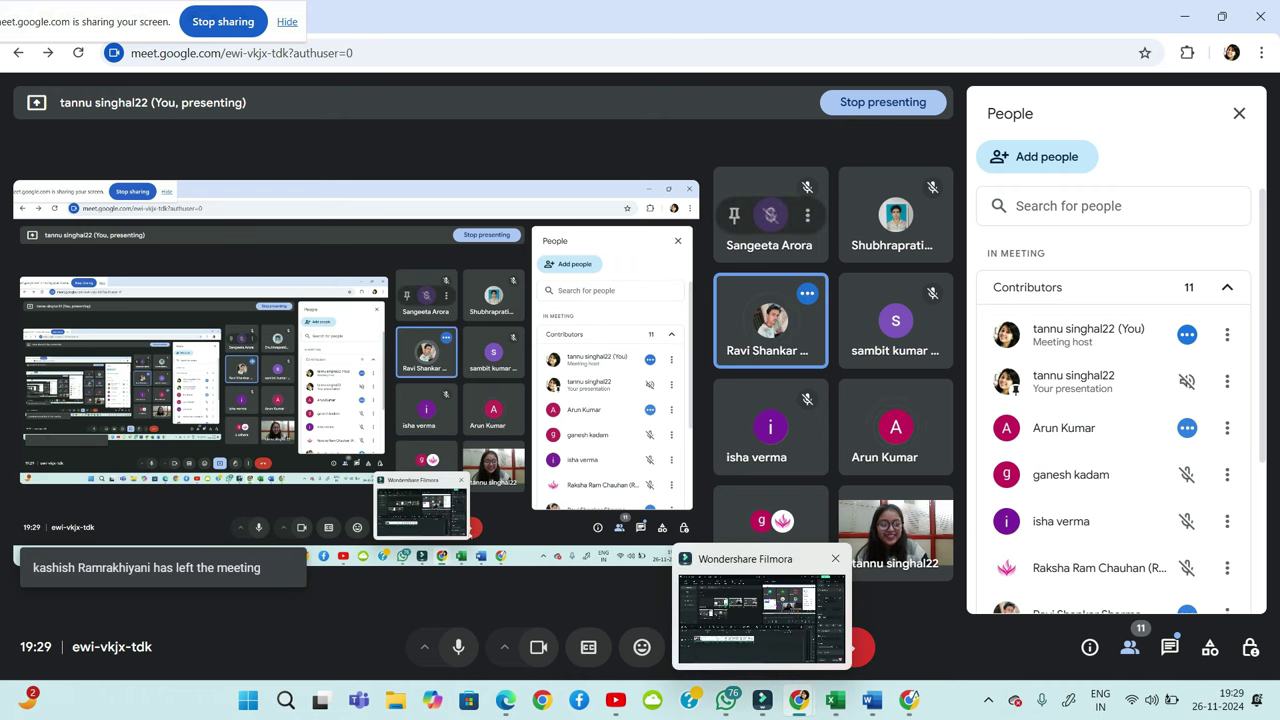